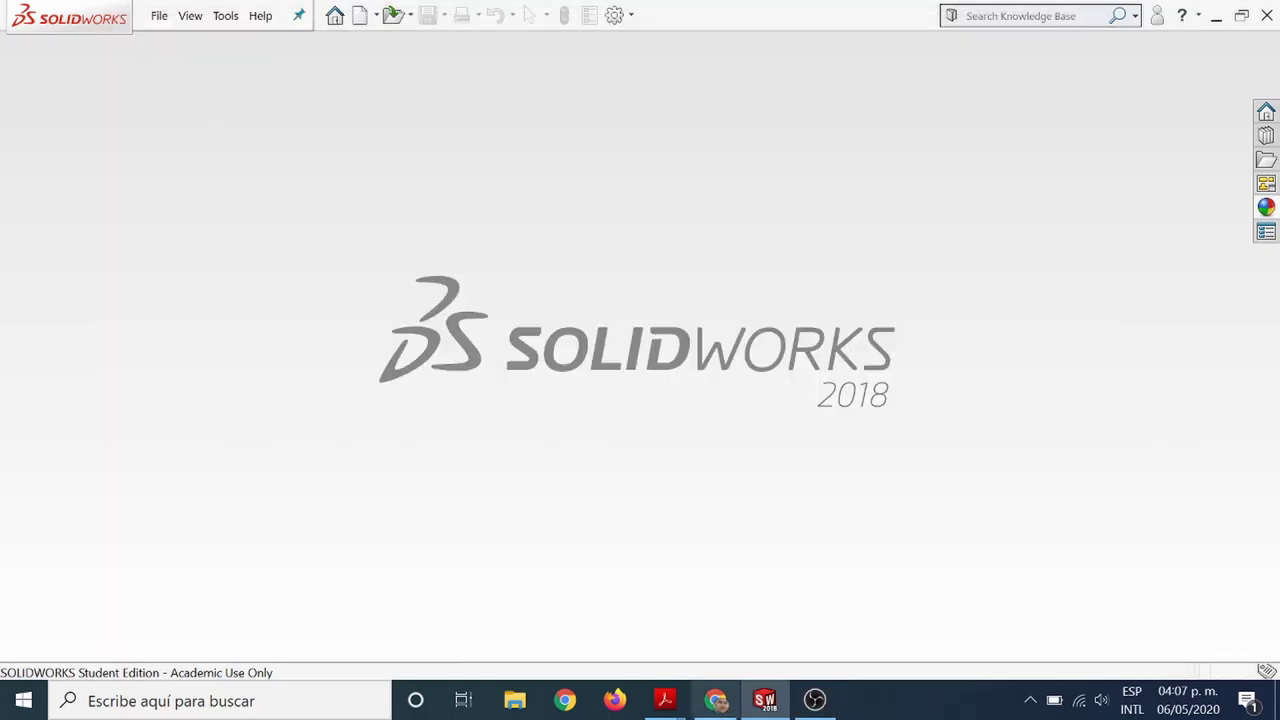
Review the Proyecto (Modelado de carro) assignment details on the course classwork page.
click(722, 703)
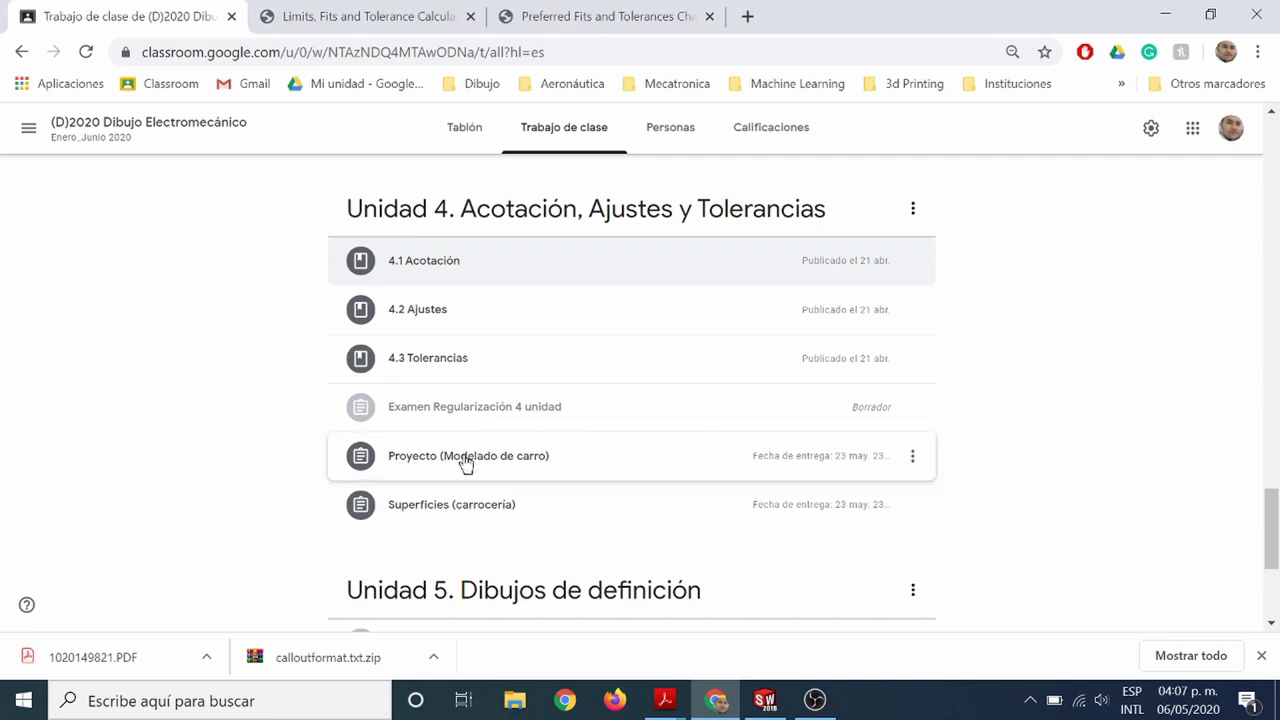
click(466, 462)
scroll(450, 515, down, 1)
scroll(450, 510, down, 1)
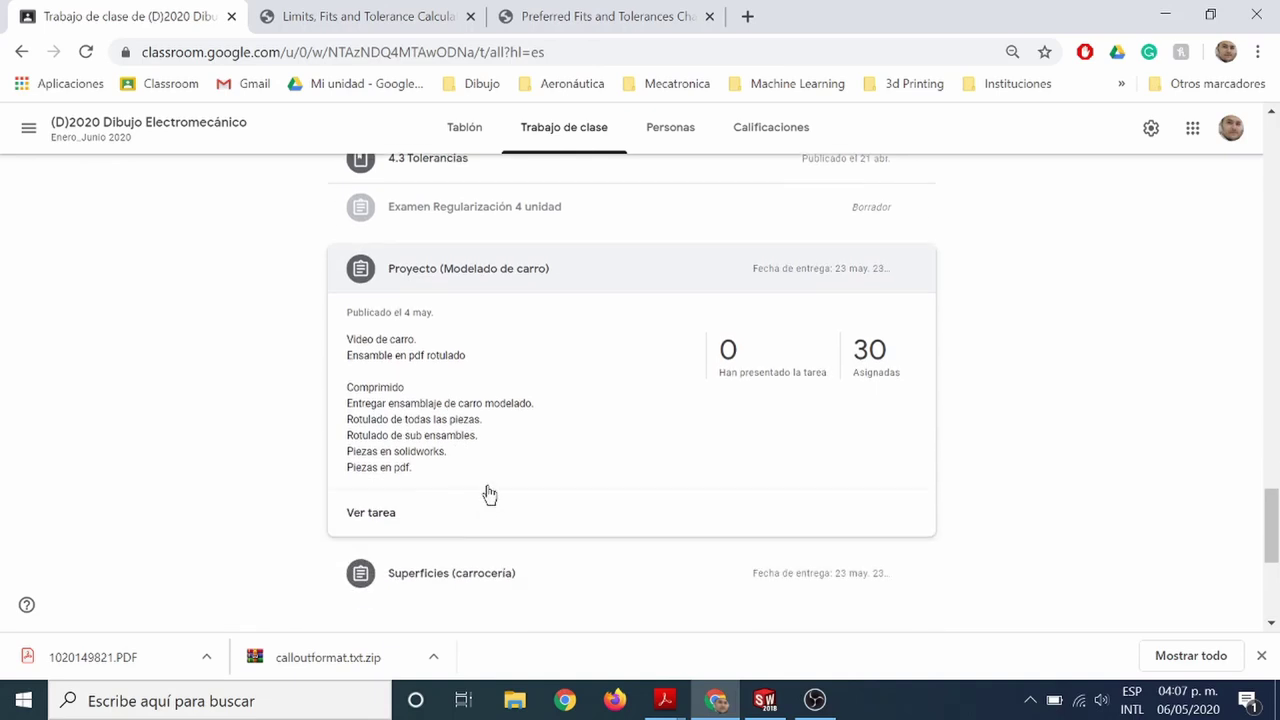
scroll(505, 428, up, 1)
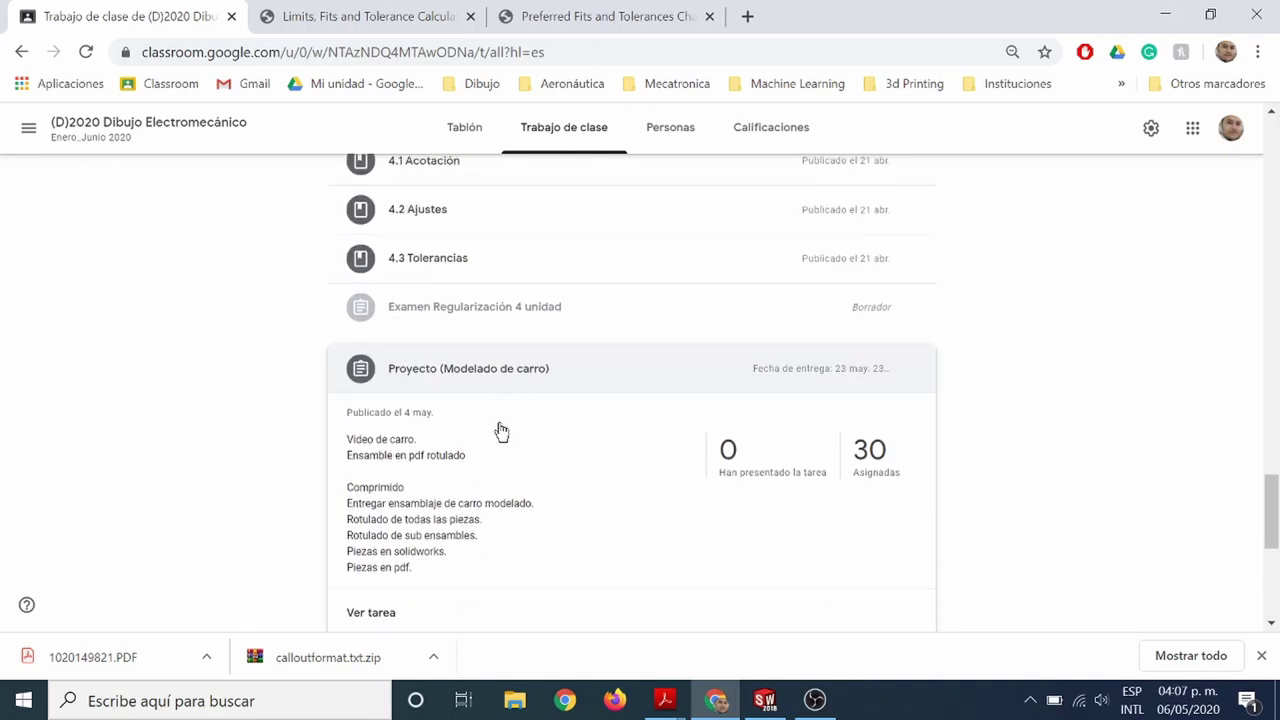
mouse_move(488, 268)
mouse_move(560, 368)
scroll(481, 384, down, 1)
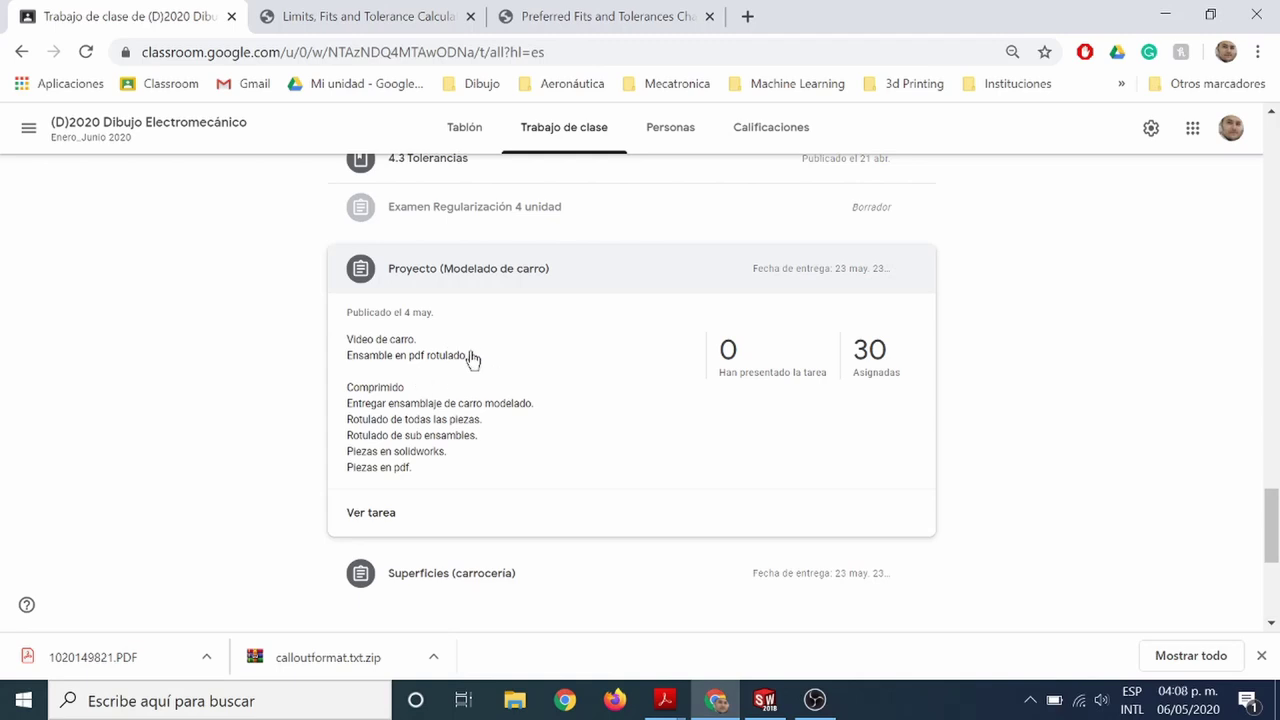
scroll(478, 412, down, 2)
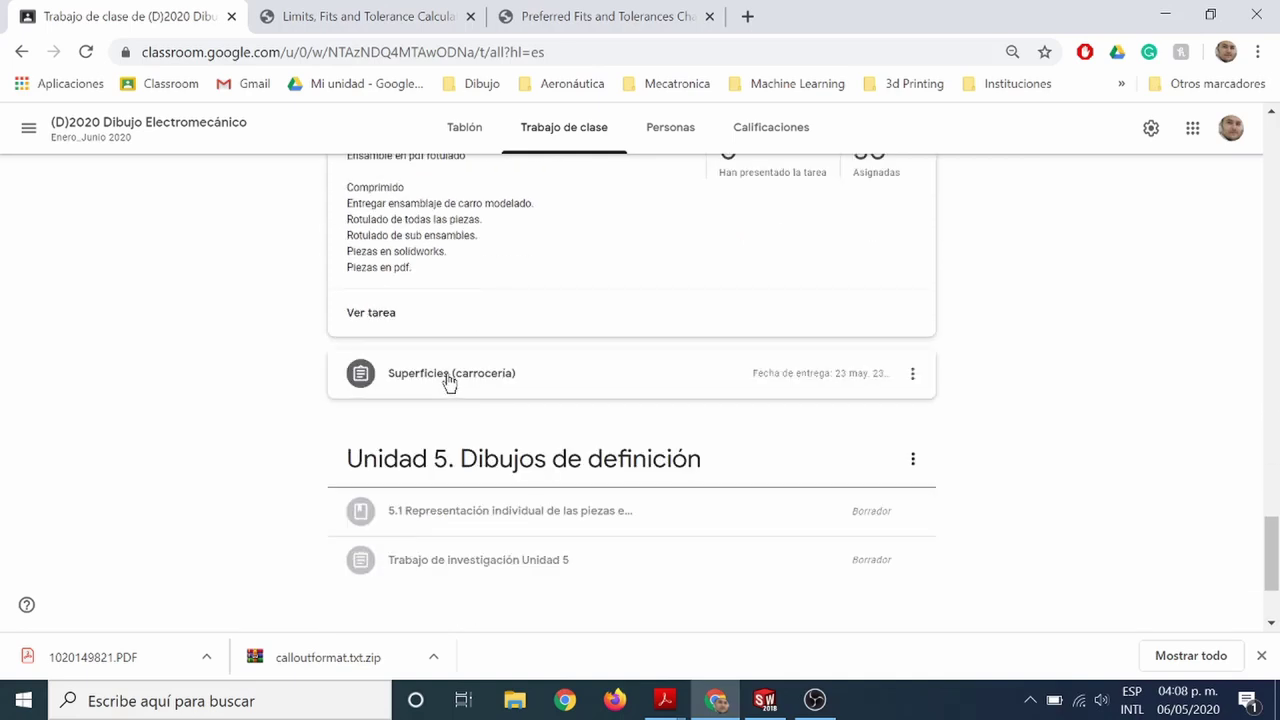
scroll(447, 380, up, 1)
scroll(478, 340, down, 1)
Look through the Superficies (carroceria) car reference images, then return to SOLIDWORKS.
click(467, 384)
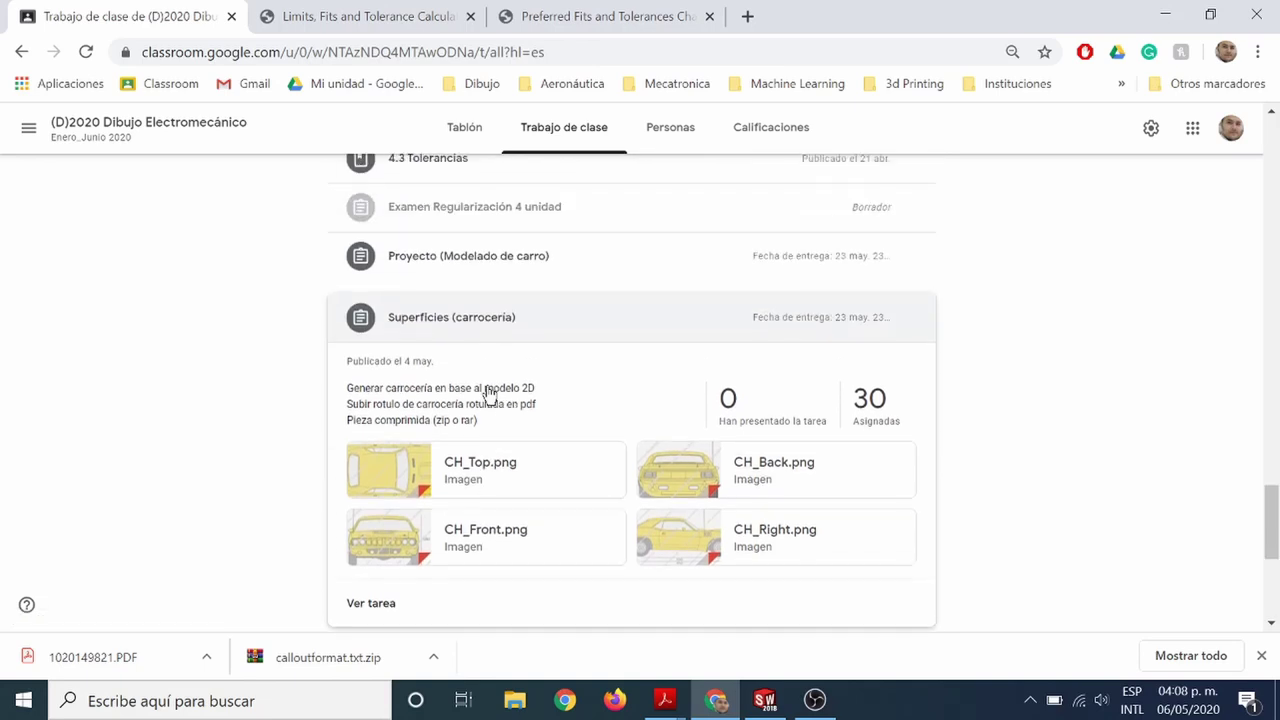
scroll(490, 395, up, 2)
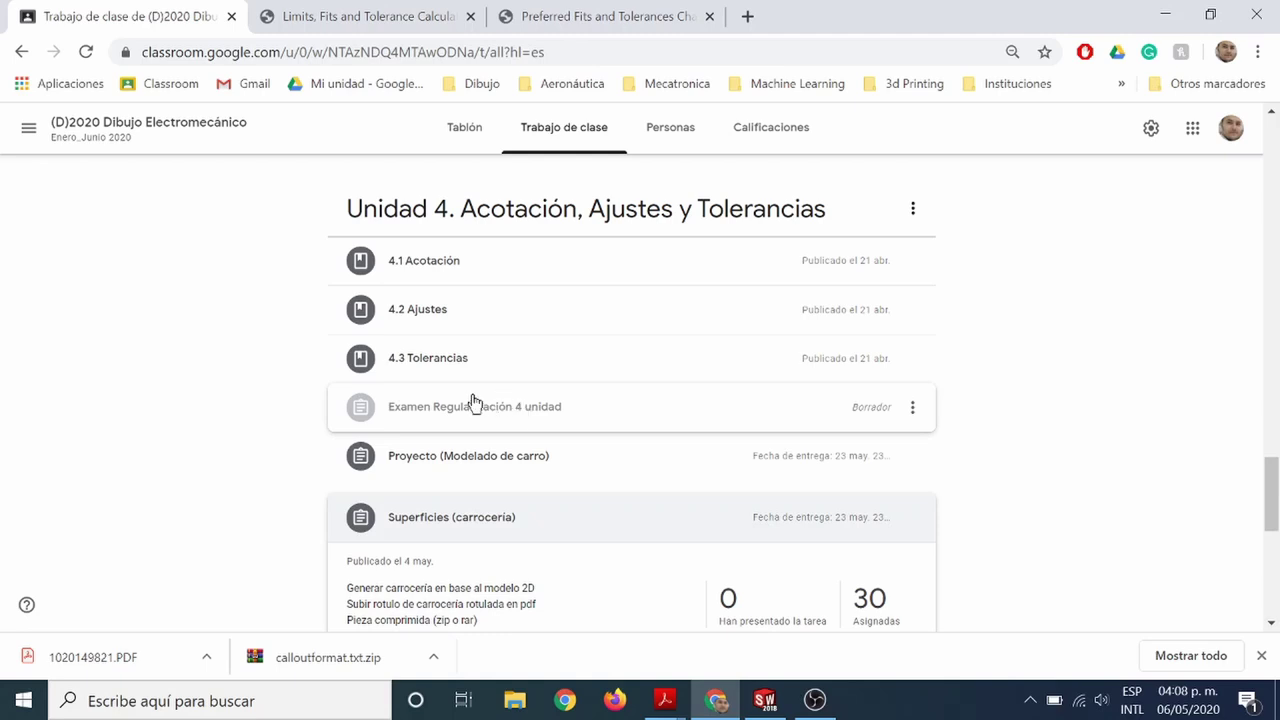
scroll(498, 454, down, 1)
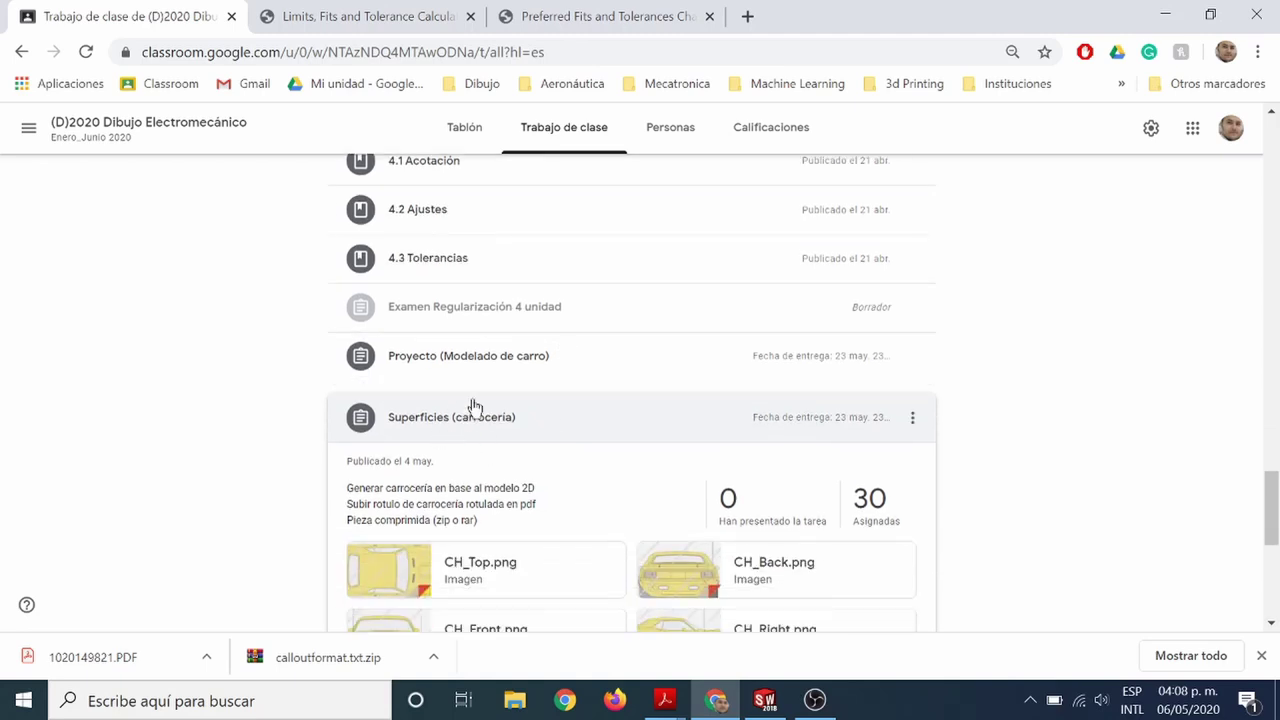
mouse_move(452, 517)
scroll(455, 440, up, 1)
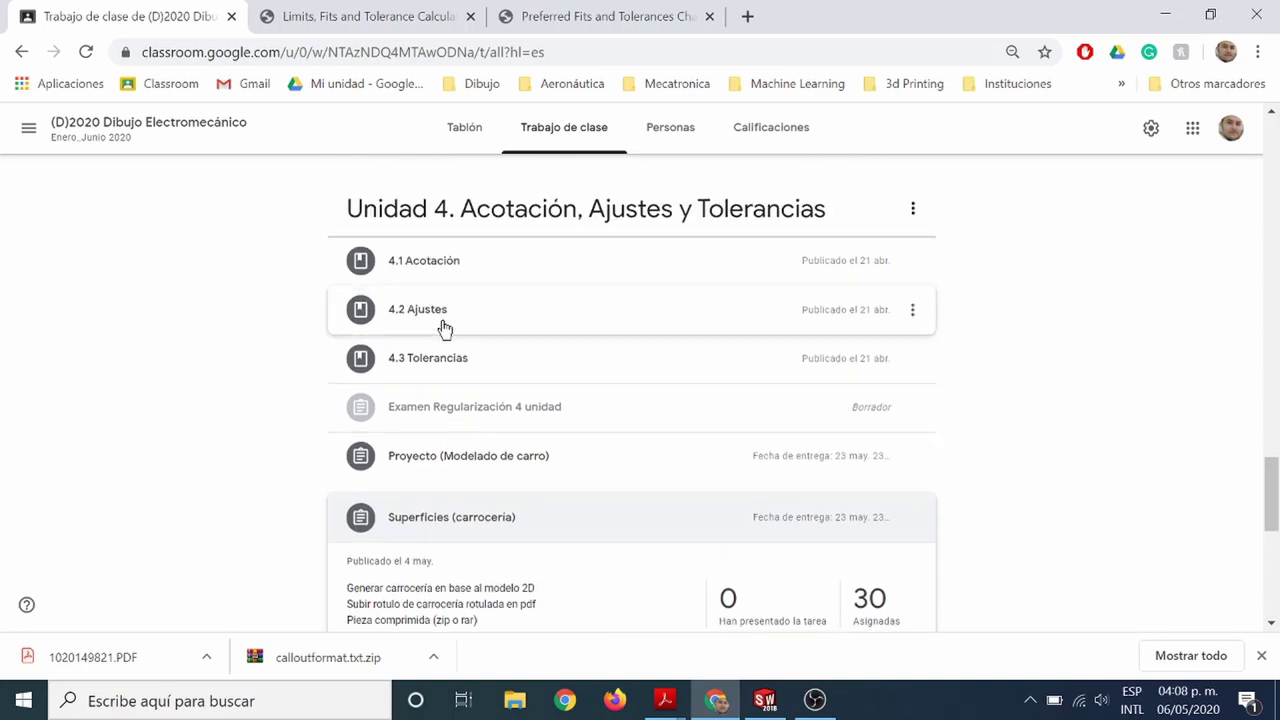
scroll(450, 380, down, 2)
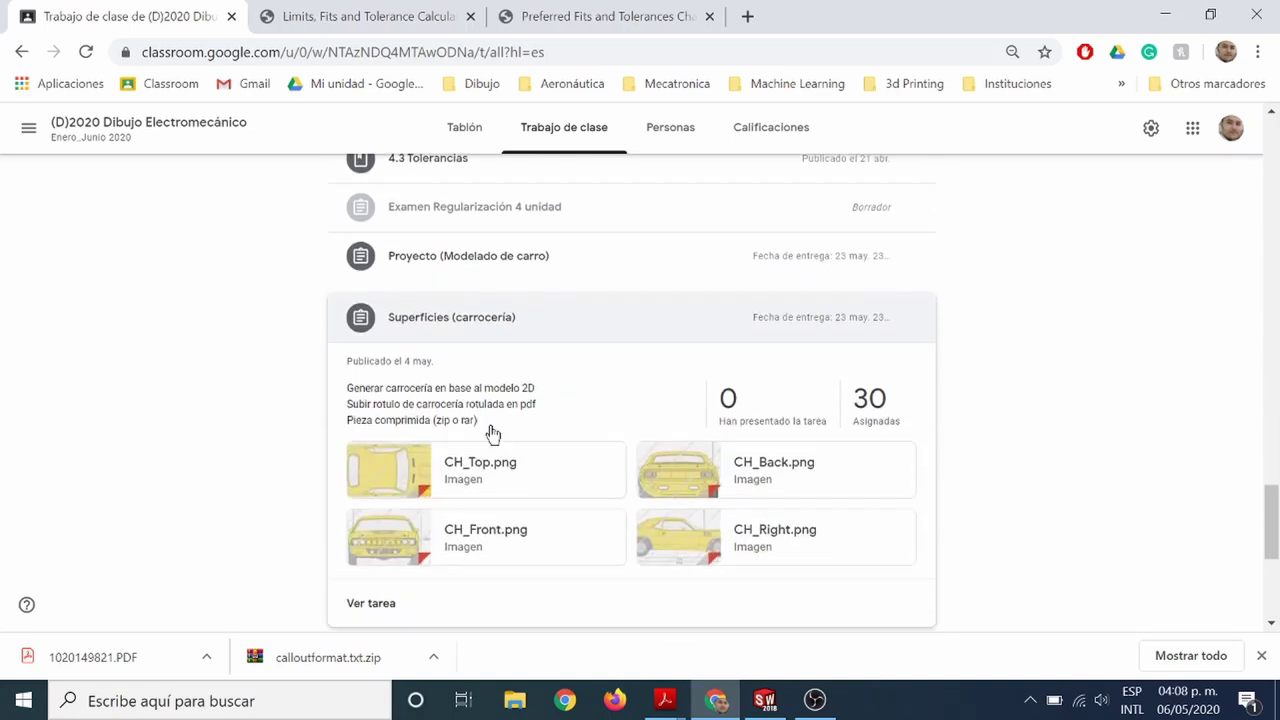
scroll(617, 388, up, 1)
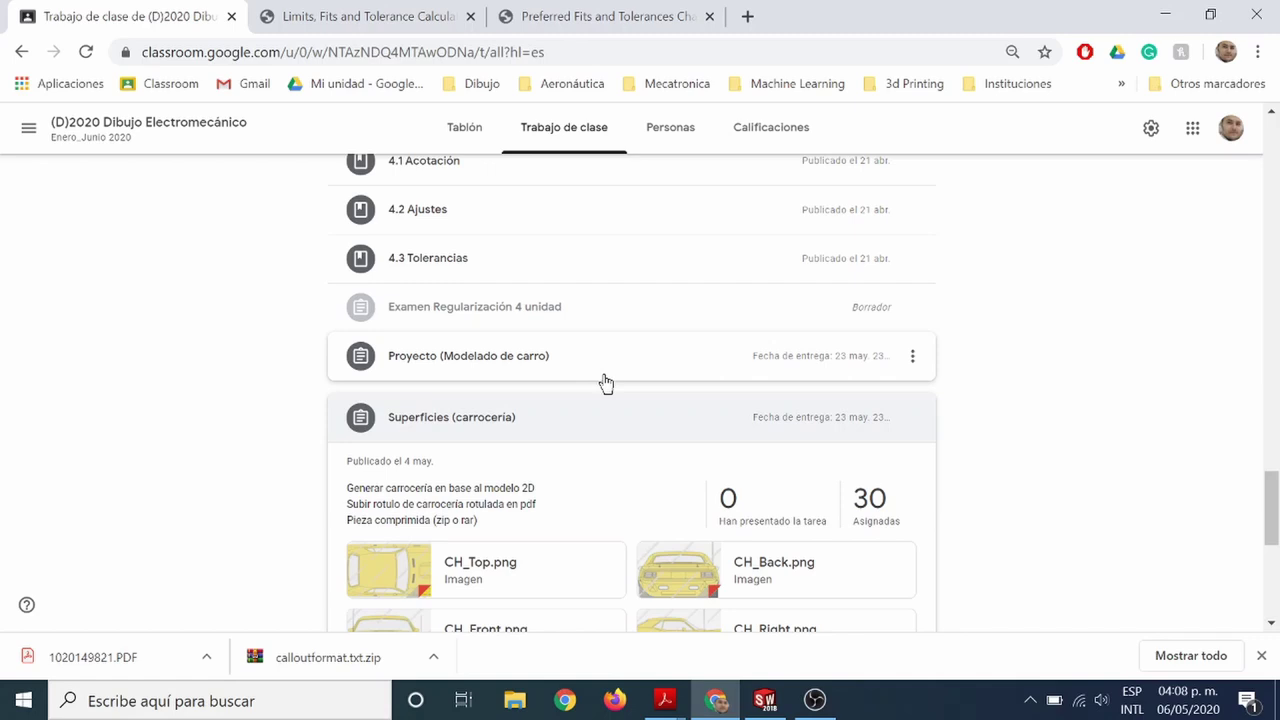
scroll(598, 381, down, 2)
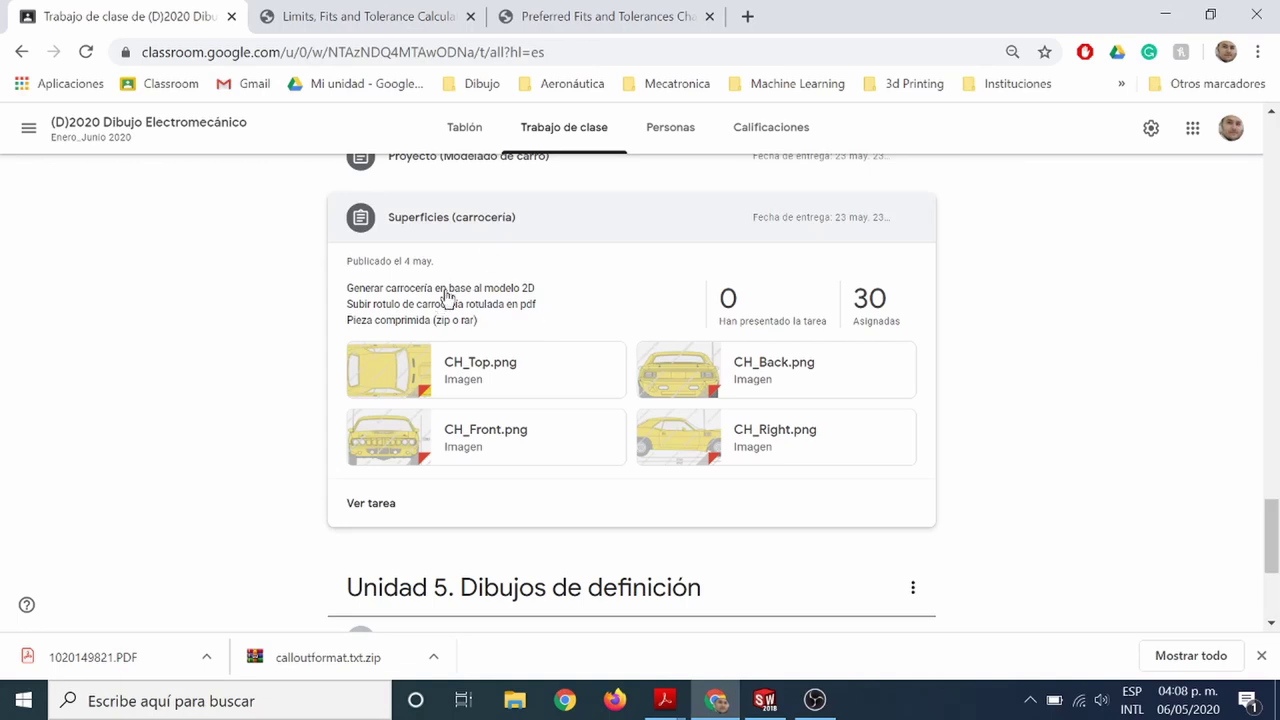
click(1165, 14)
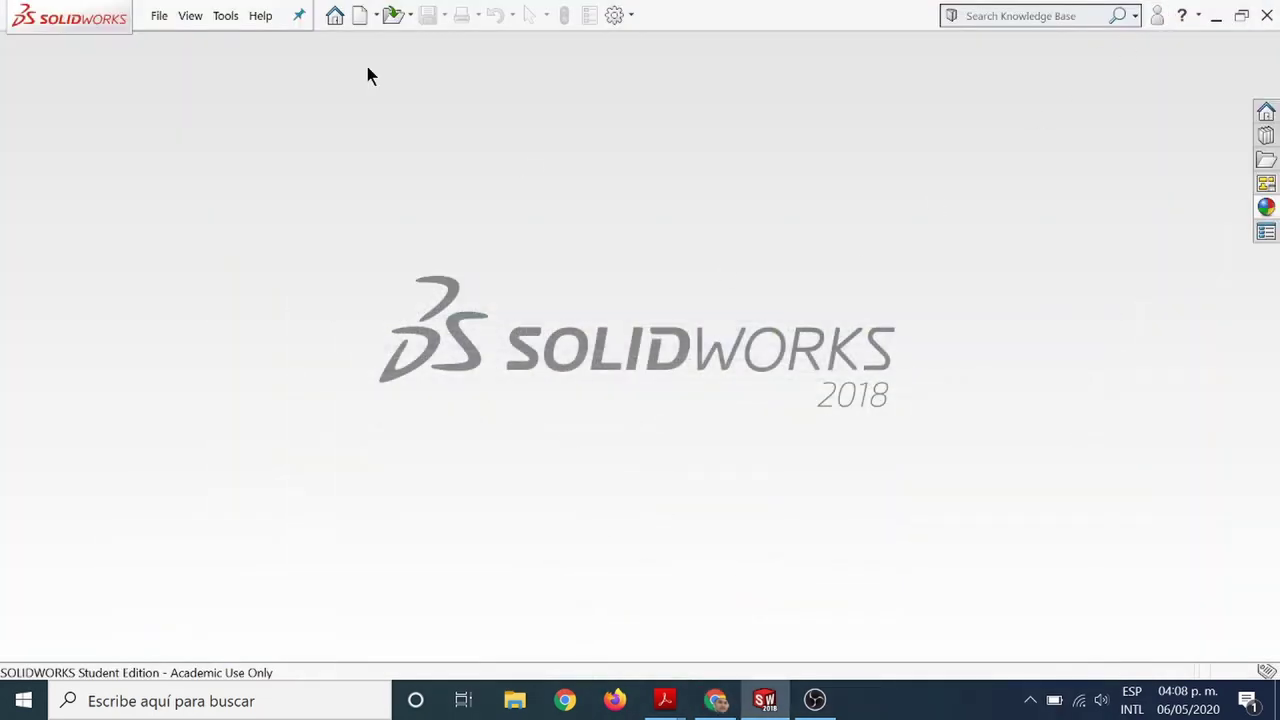
Create a new blank part document, Part2, from the Part template.
click(158, 17)
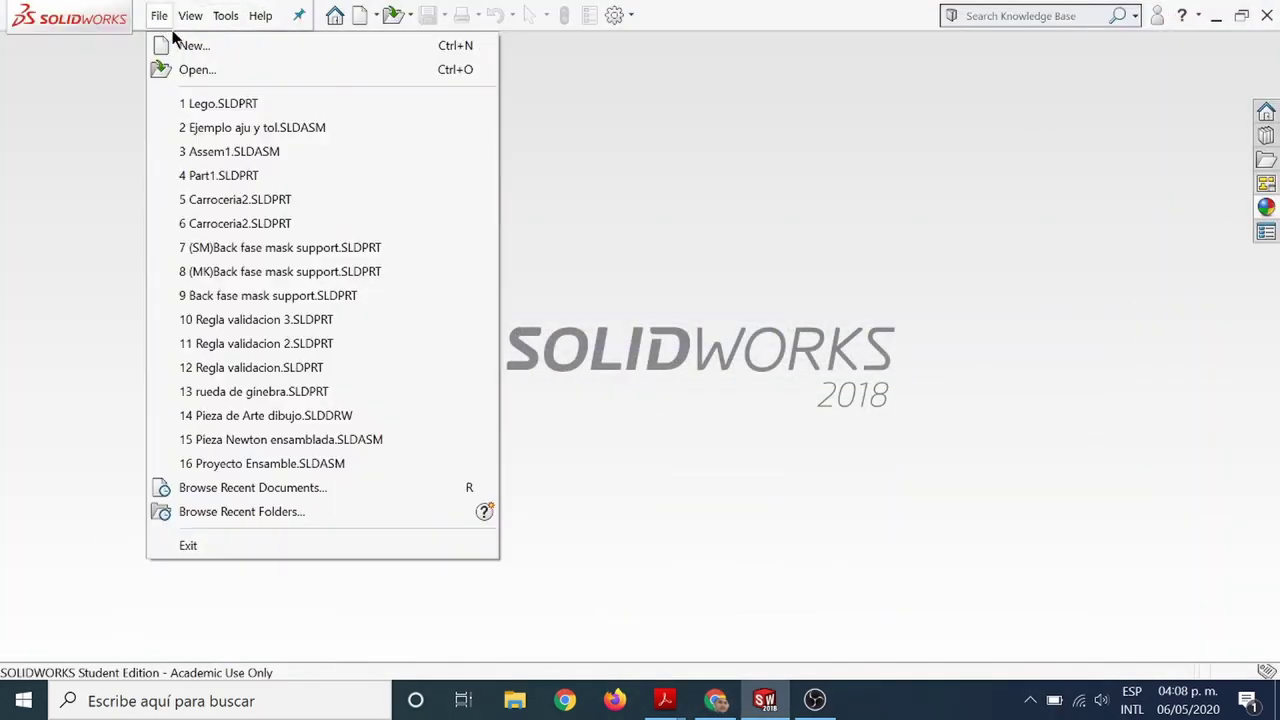
click(184, 43)
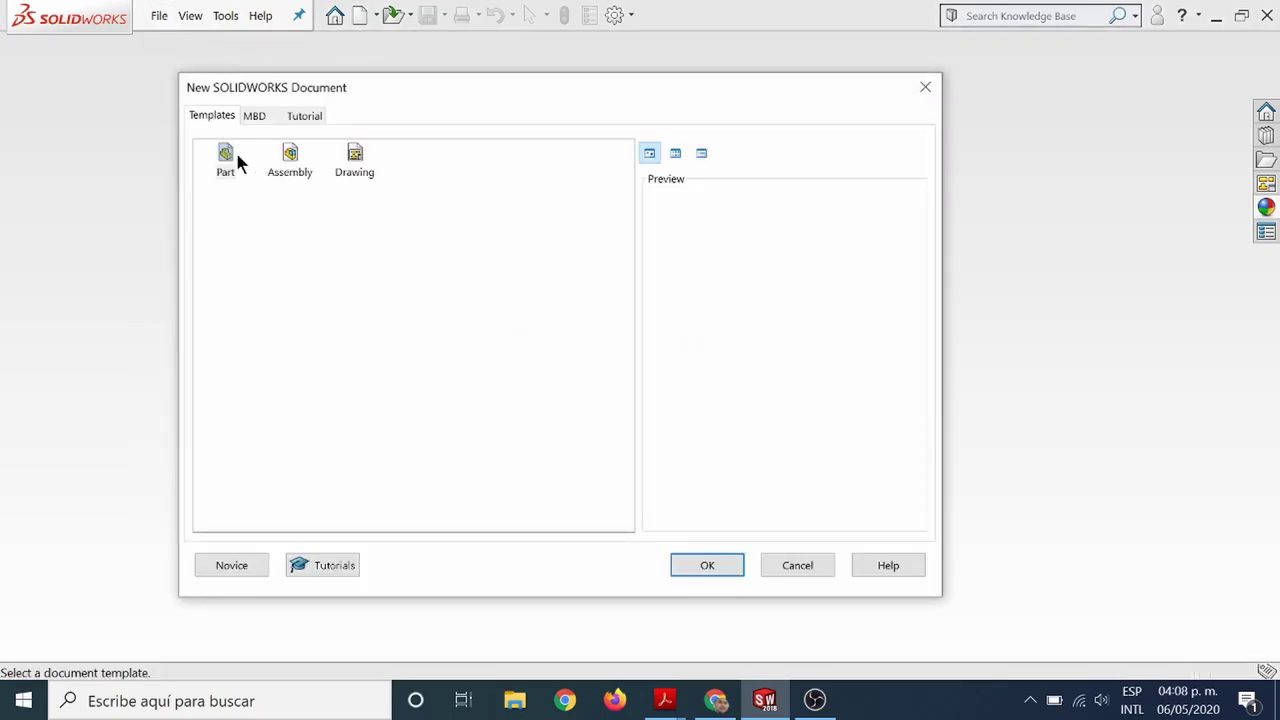
click(228, 162)
click(705, 565)
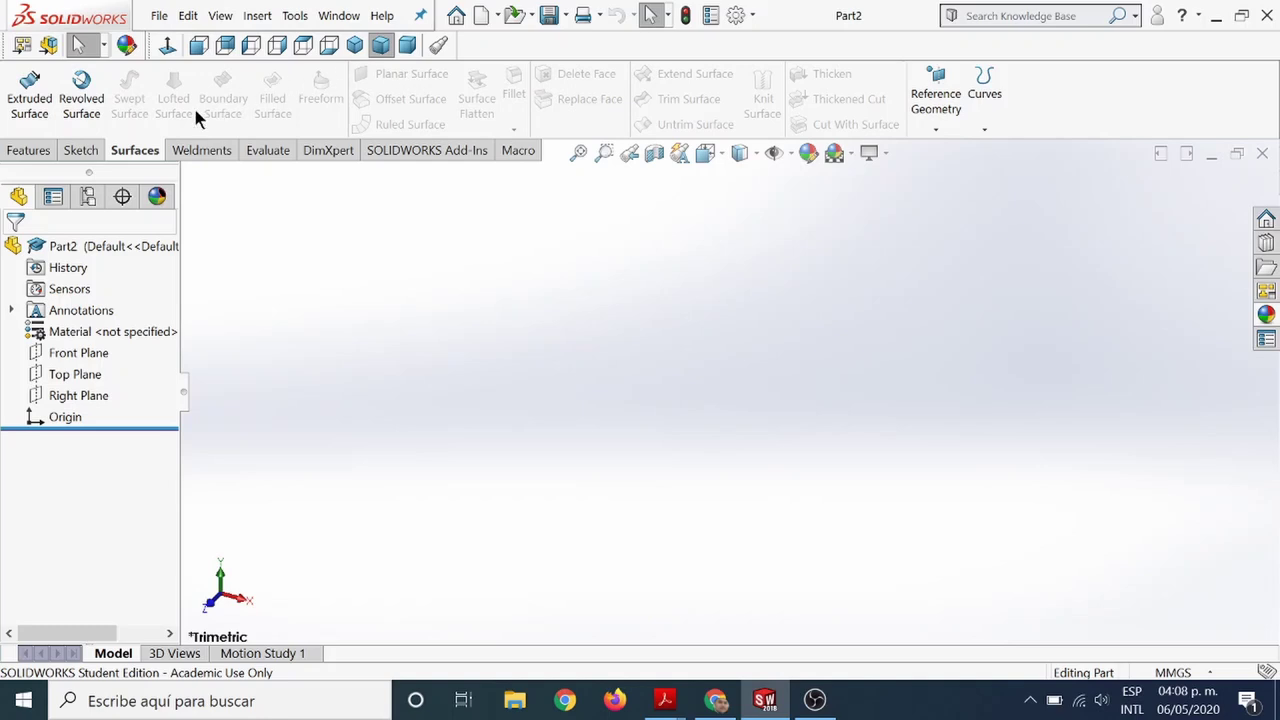
Browse the Features, Sketch and Surfaces ribbon tabs, then select Front Plane.
click(30, 151)
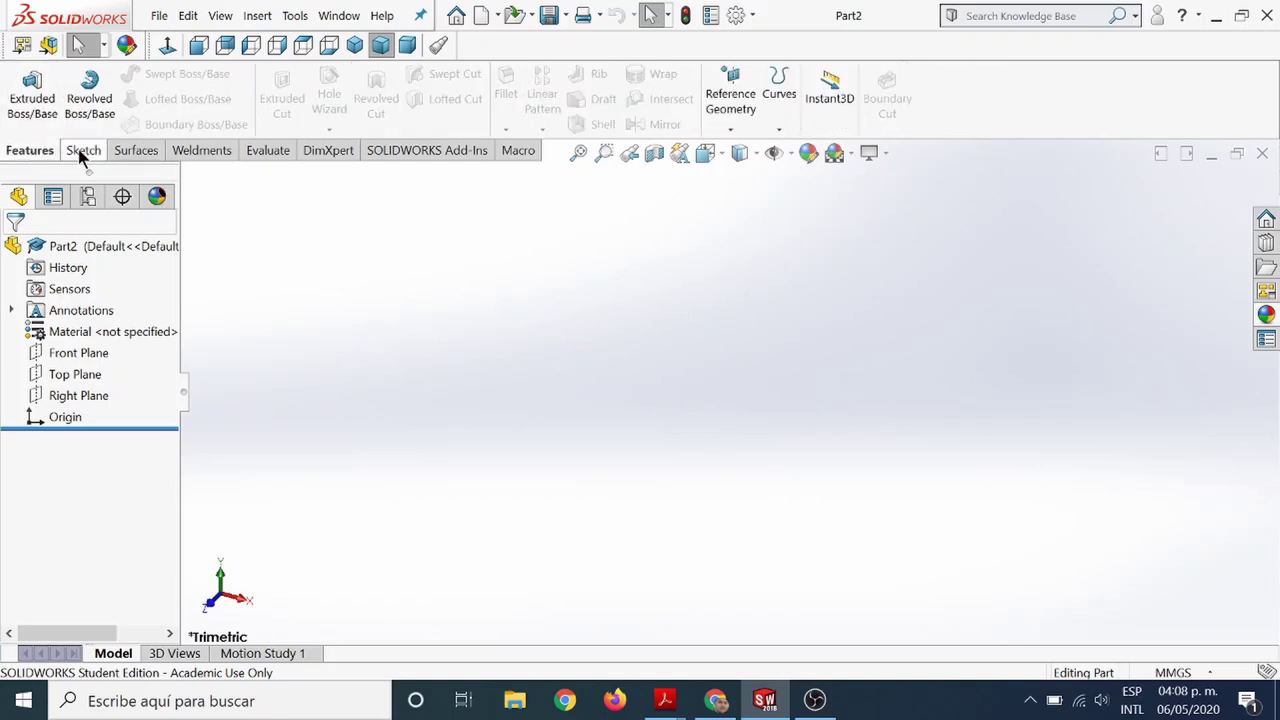
click(82, 152)
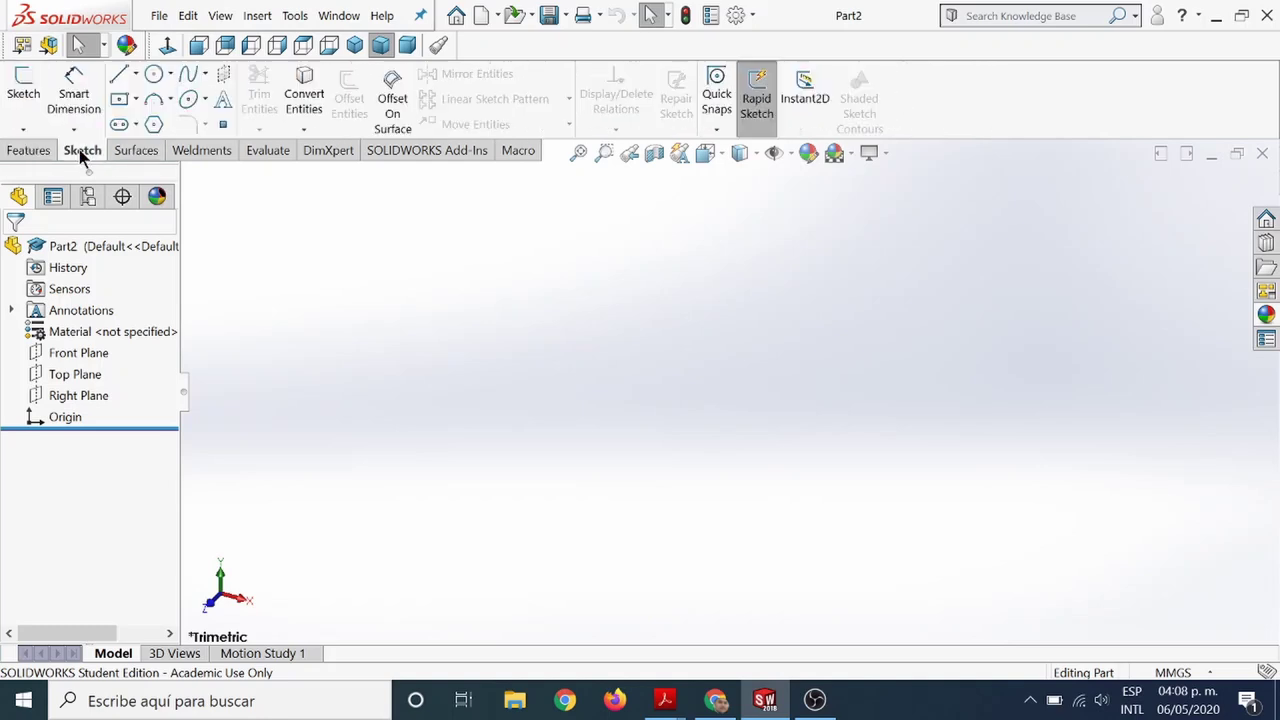
click(137, 152)
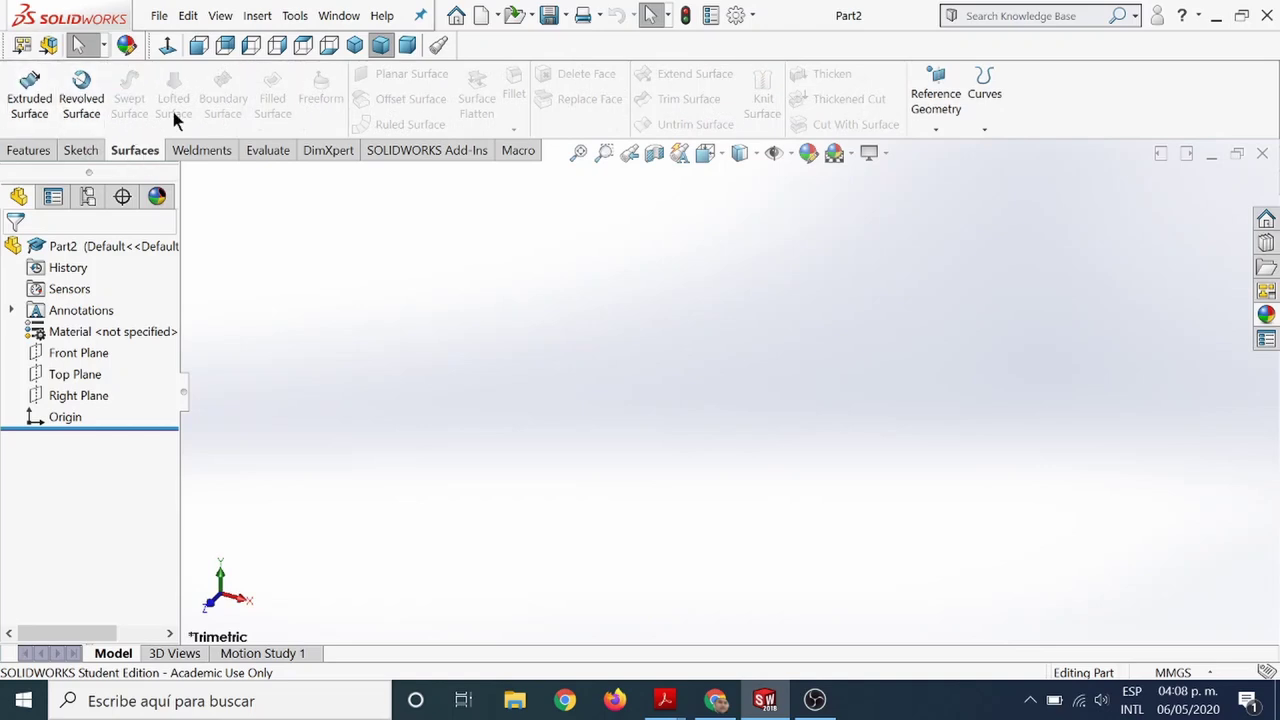
click(24, 151)
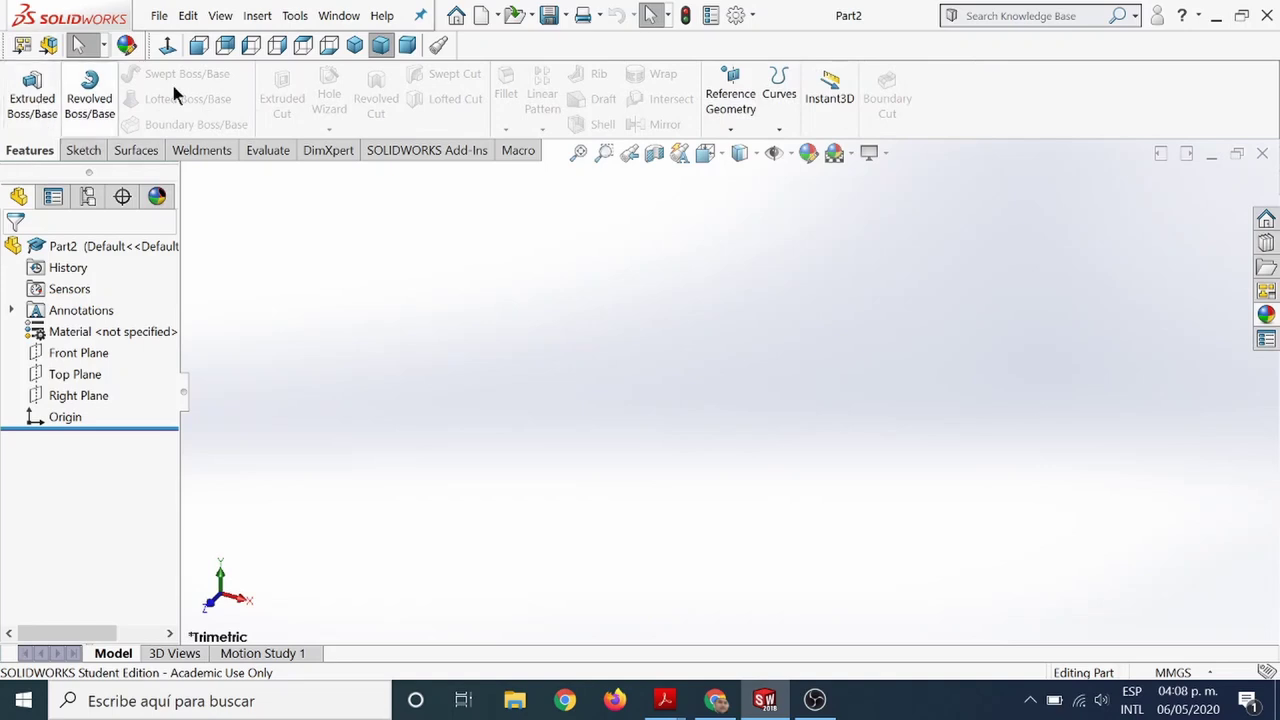
click(136, 150)
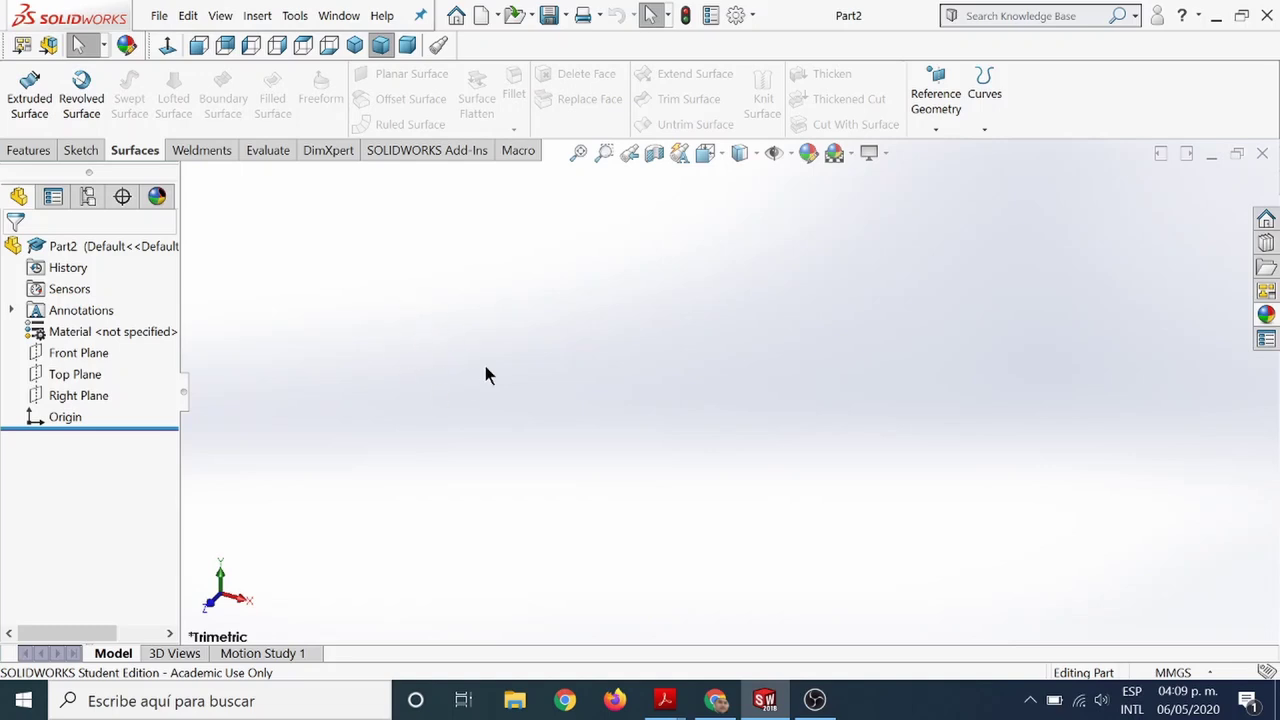
click(158, 16)
click(623, 357)
click(79, 352)
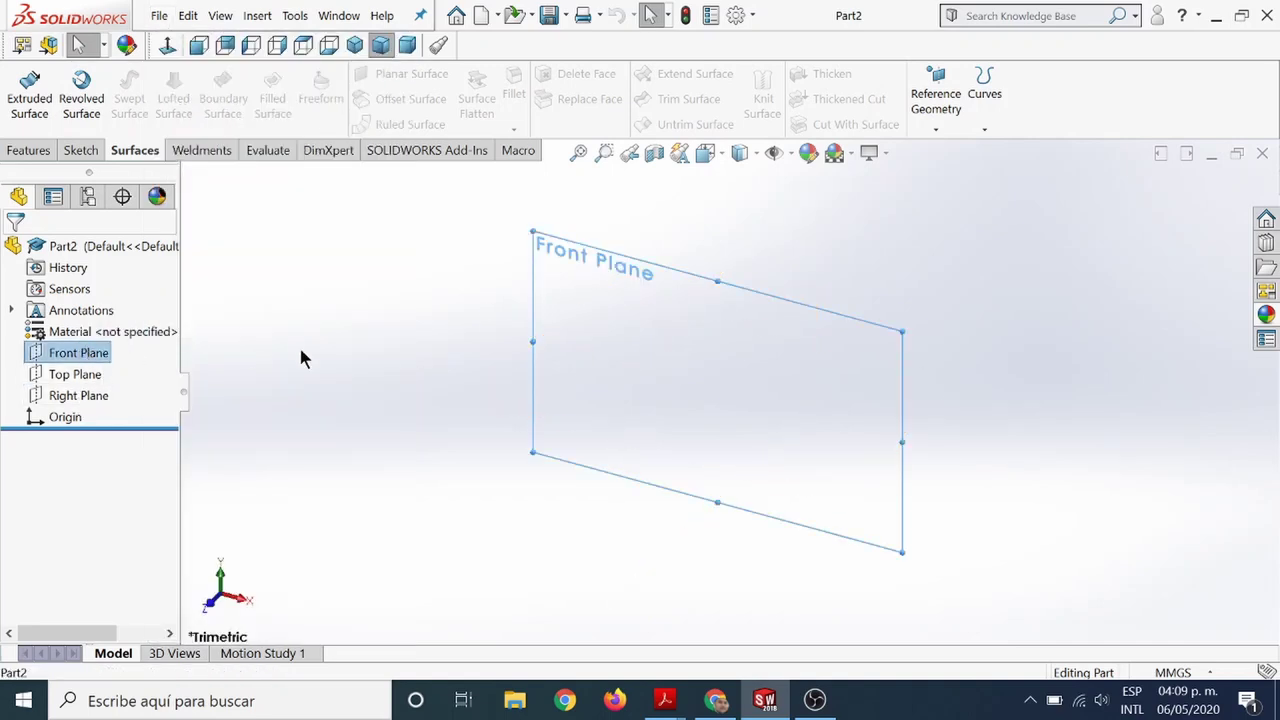
Start Sketch1 on the Front Plane and insert Front_Car.png as a sketch picture.
right_click(91, 358)
click(106, 327)
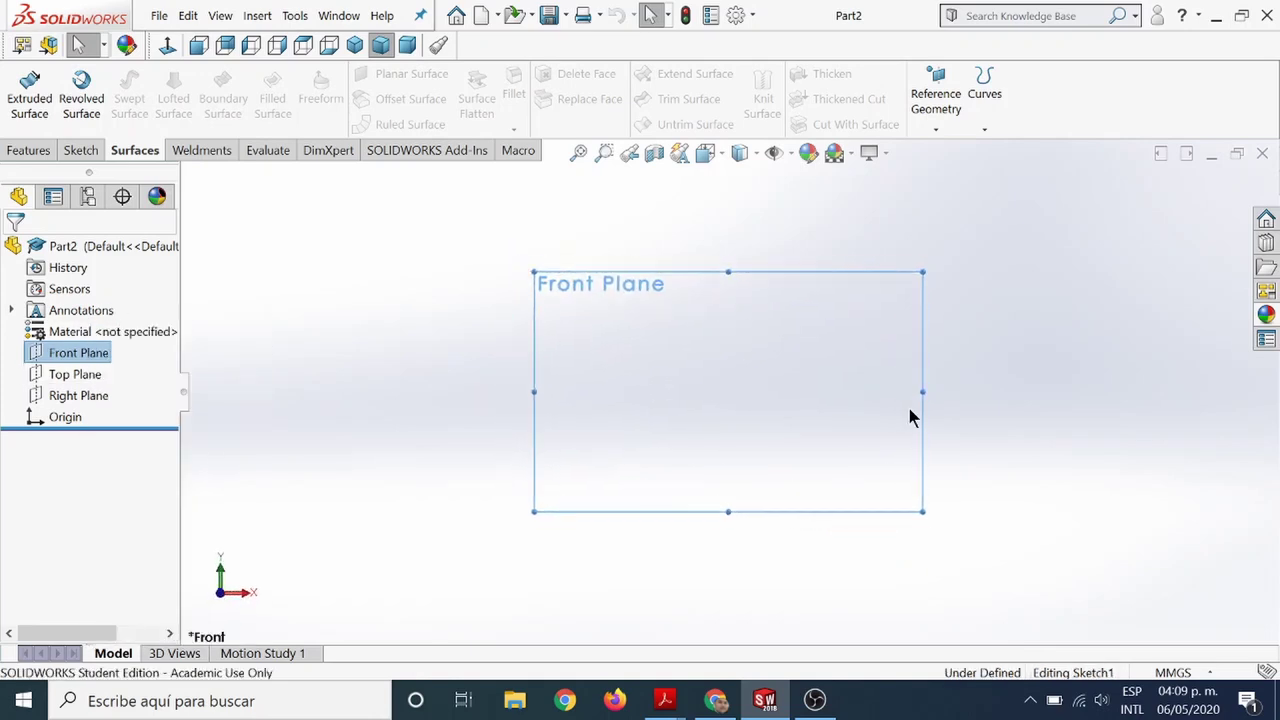
click(295, 15)
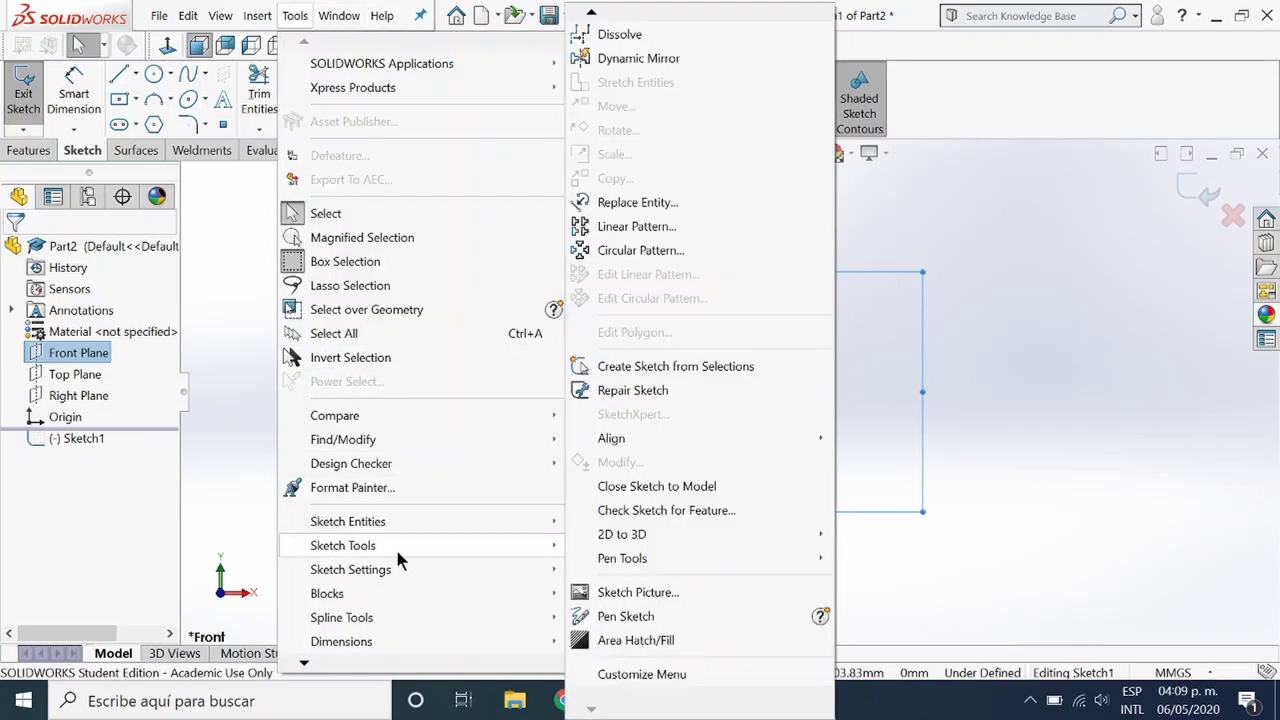
mouse_move(343, 545)
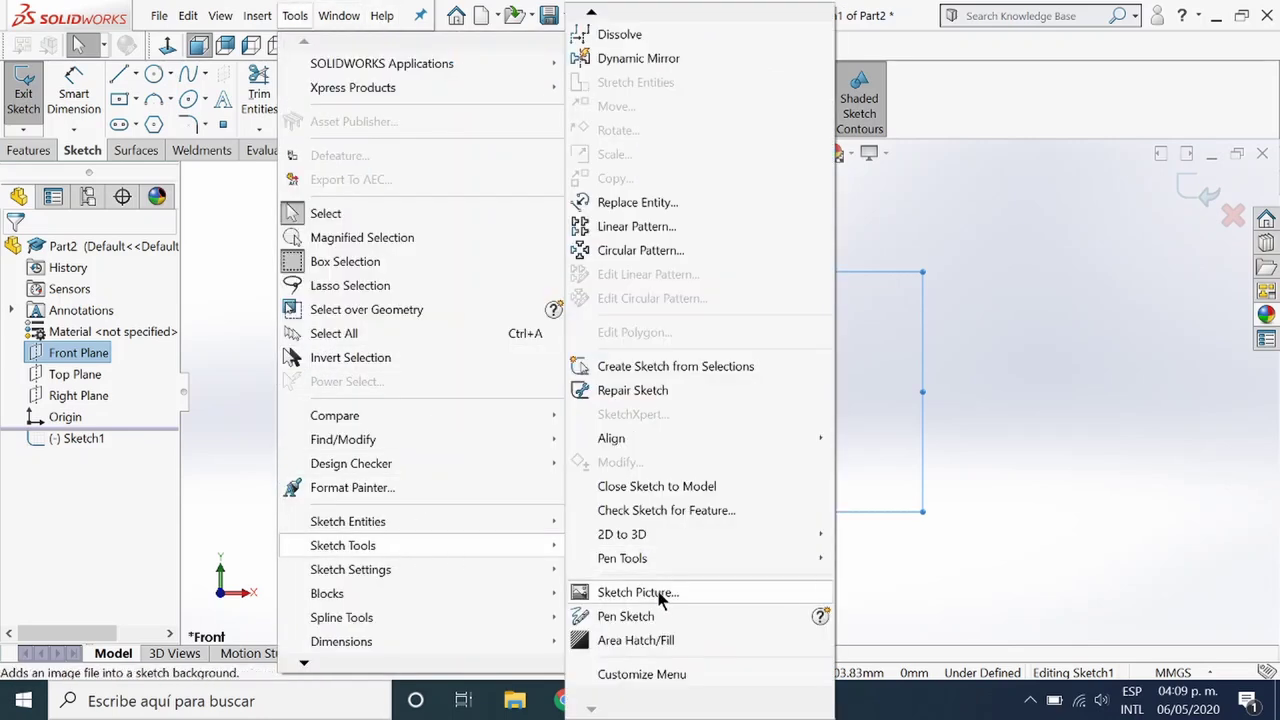
click(660, 597)
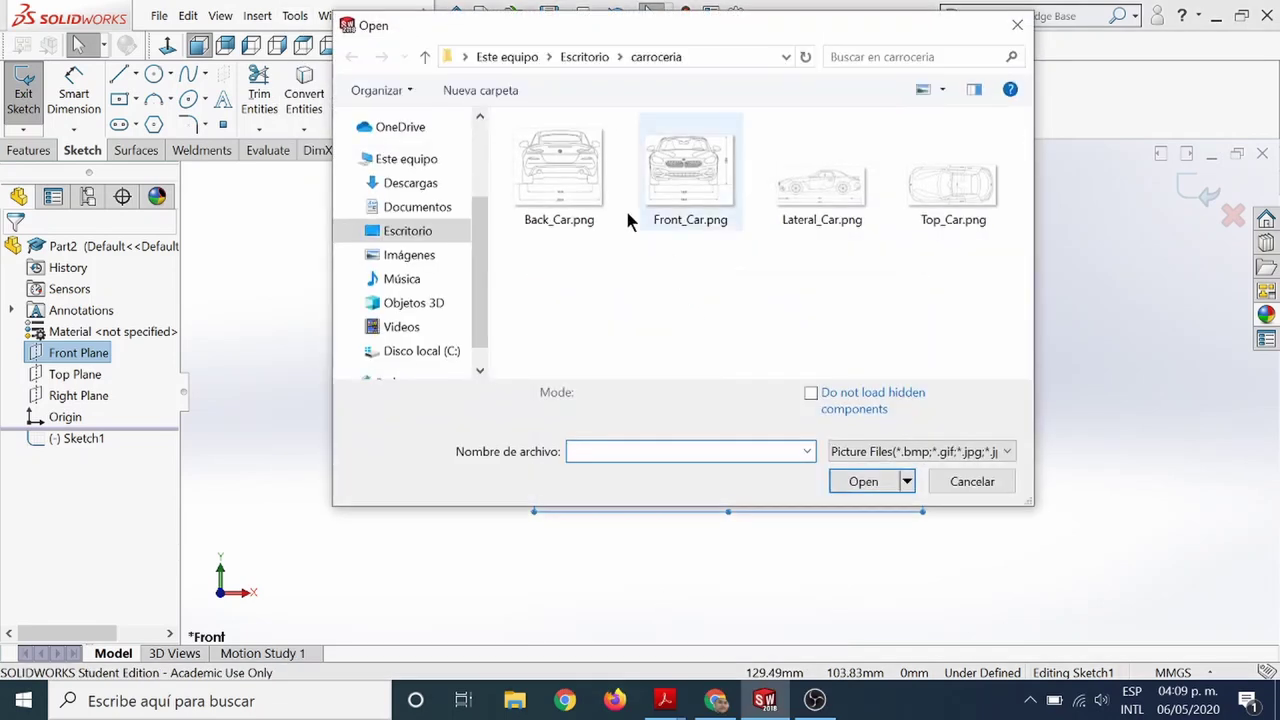
click(675, 171)
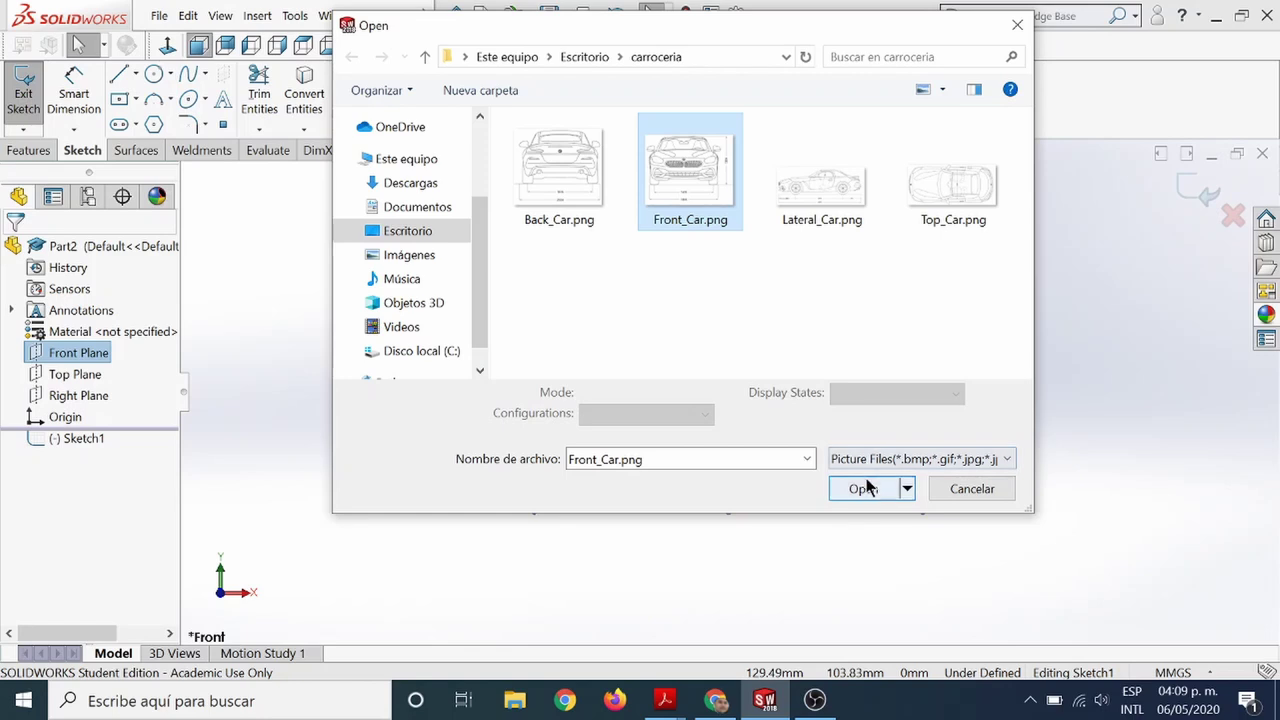
click(715, 700)
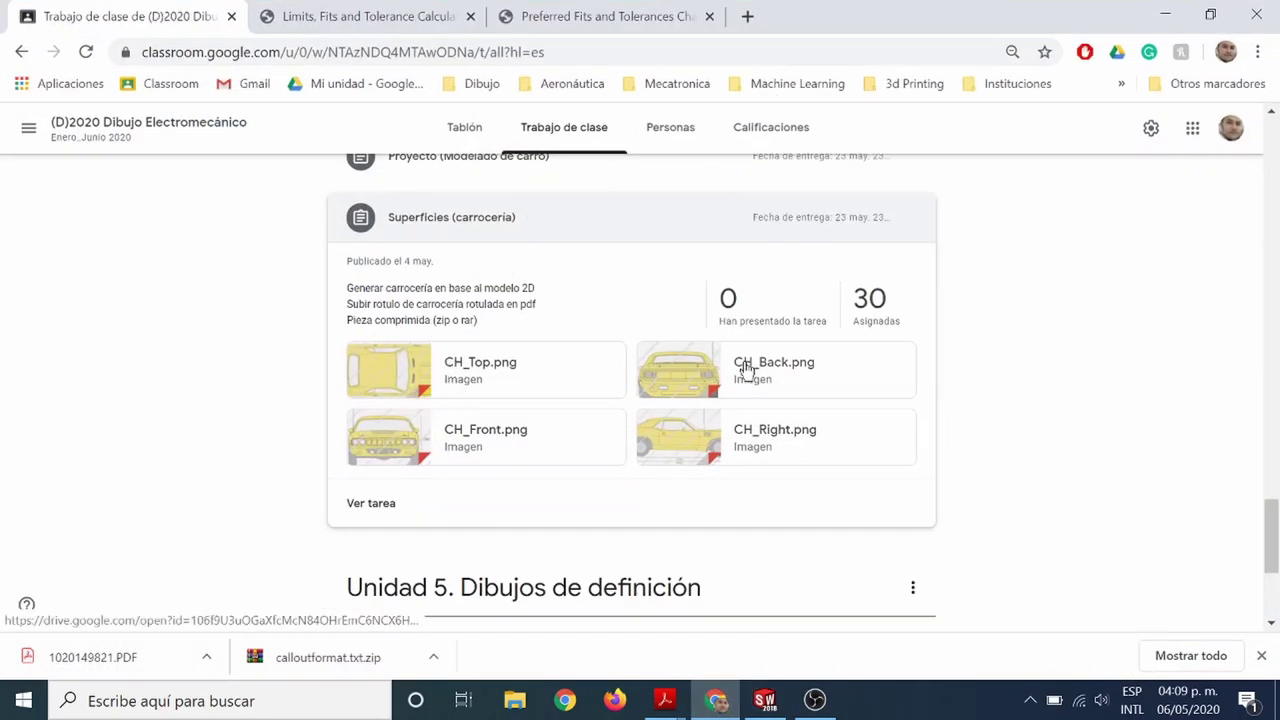
click(1165, 14)
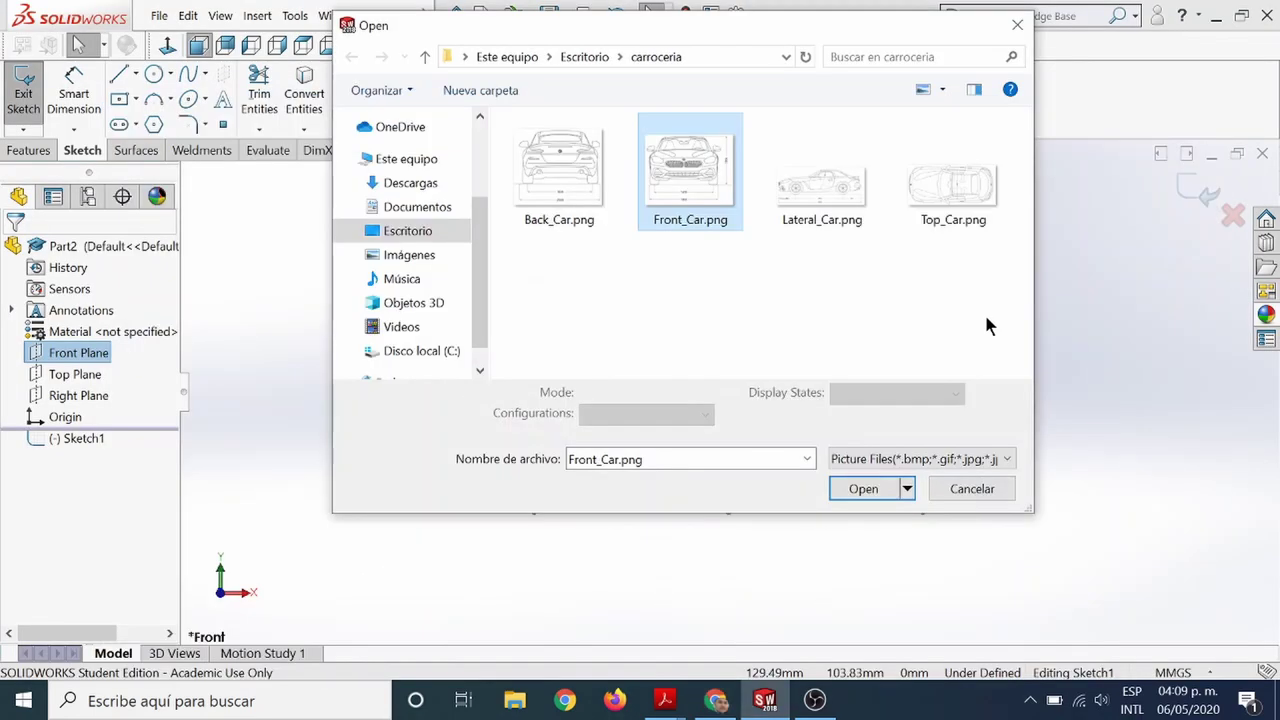
click(863, 489)
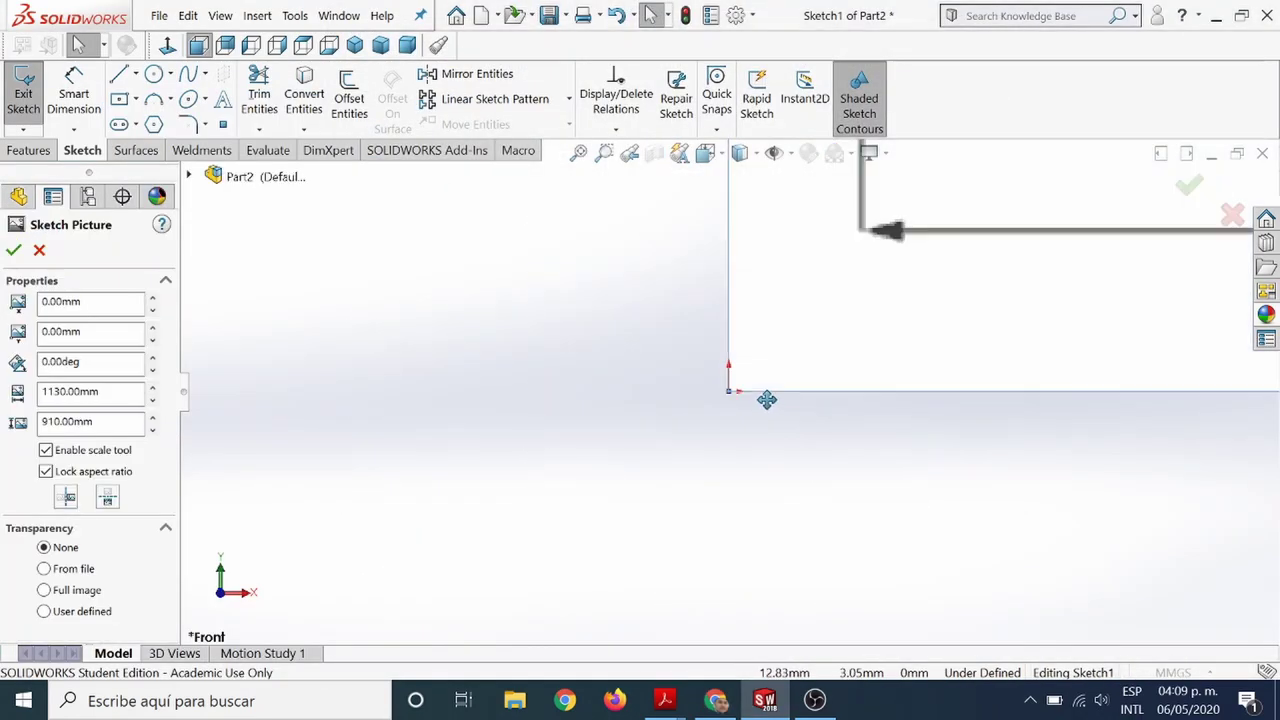
Move the front car picture down and left toward the sketch origin.
scroll(971, 356, up, 3)
scroll(914, 348, up, 2)
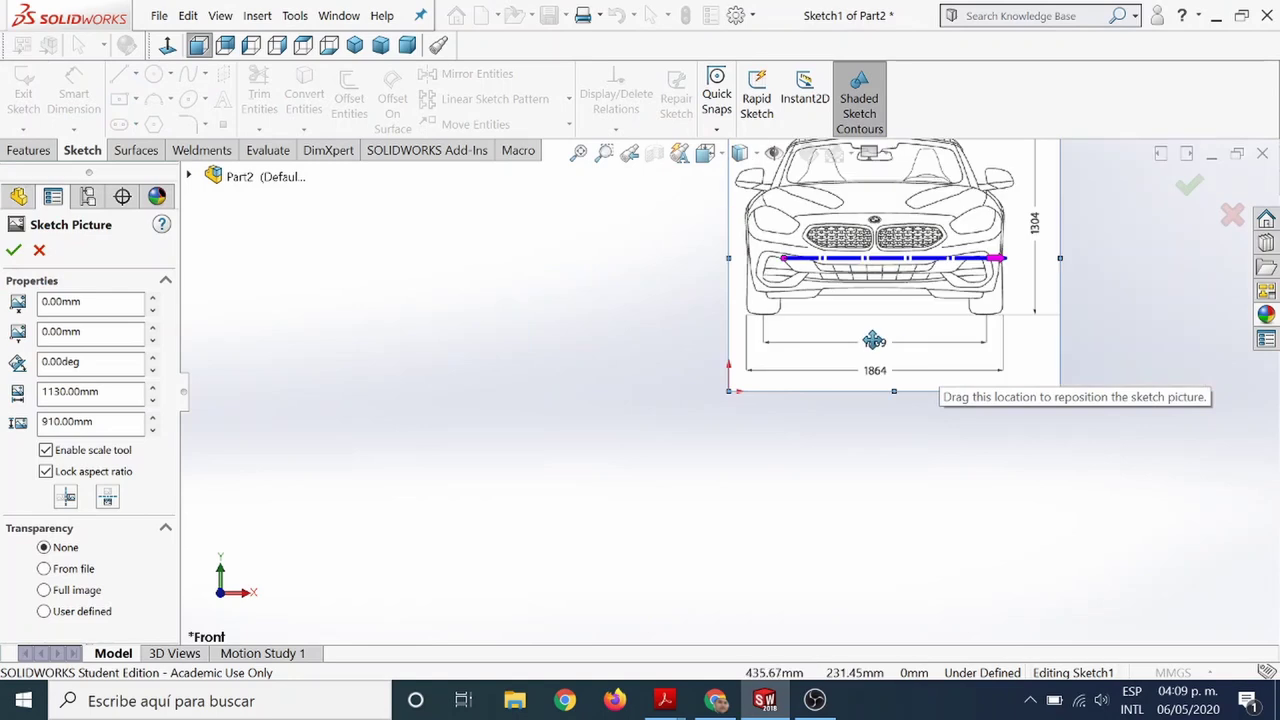
scroll(863, 337, up, 1)
scroll(843, 337, down, 2)
scroll(760, 360, up, 2)
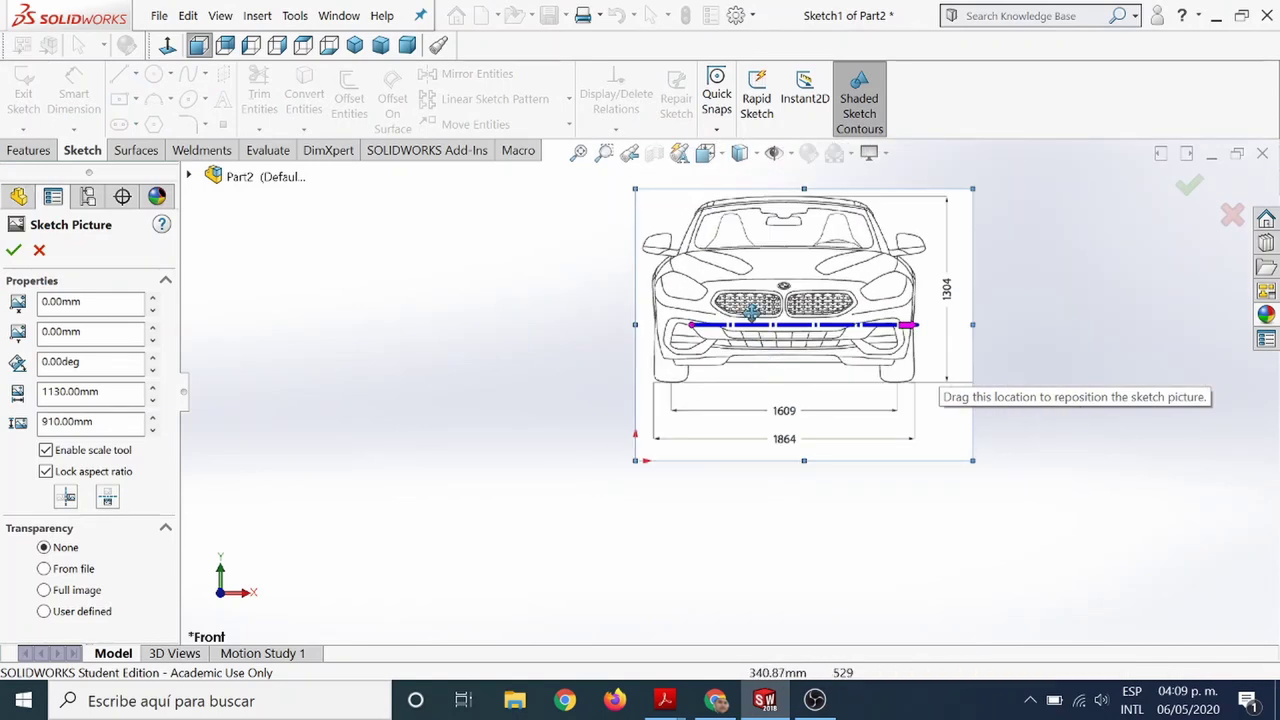
drag(771, 329, 728, 365)
scroll(722, 428, down, 5)
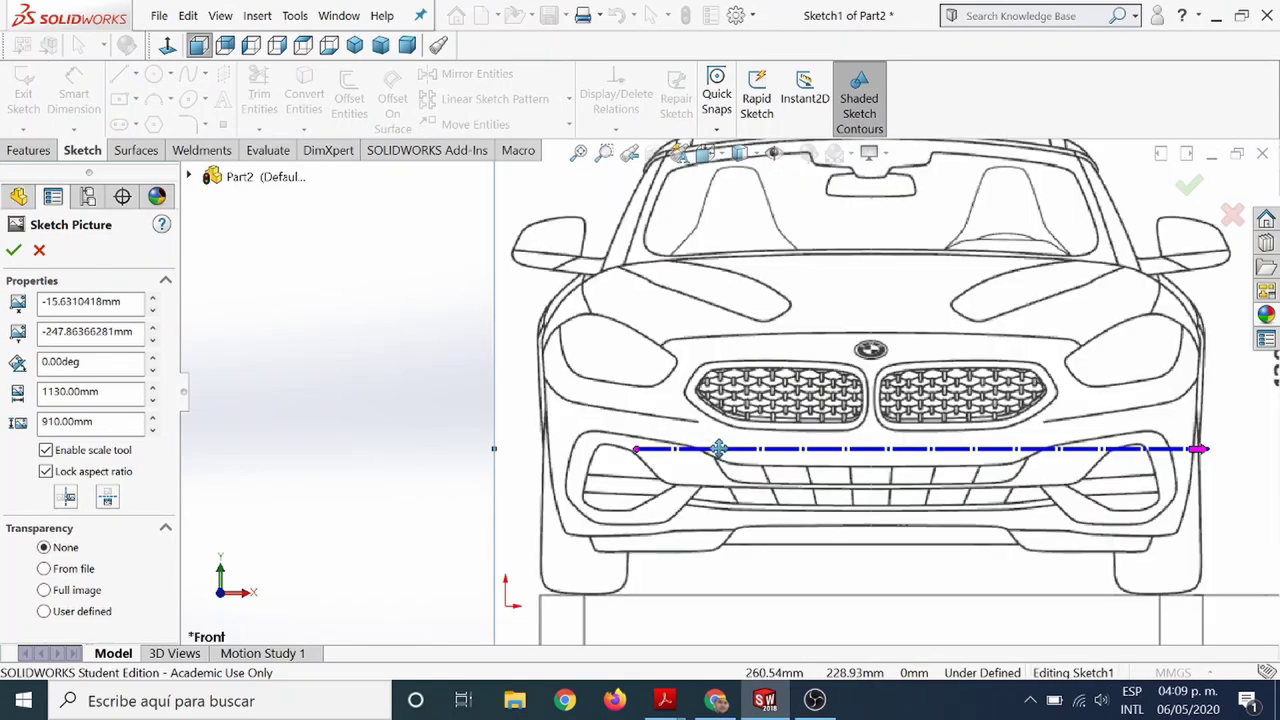
mouse_move(706, 526)
mouse_down()
mouse_move(731, 514)
mouse_move(706, 532)
mouse_up()
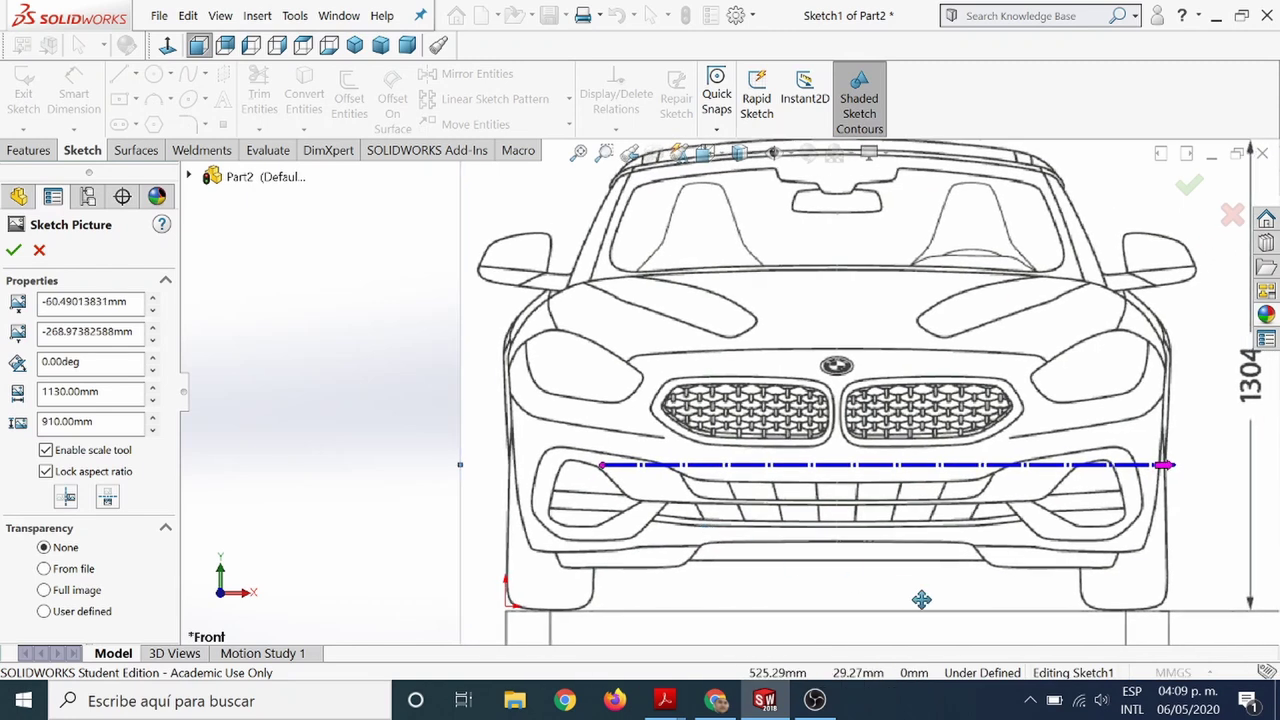
scroll(950, 580, up, 3)
scroll(690, 505, up, 2)
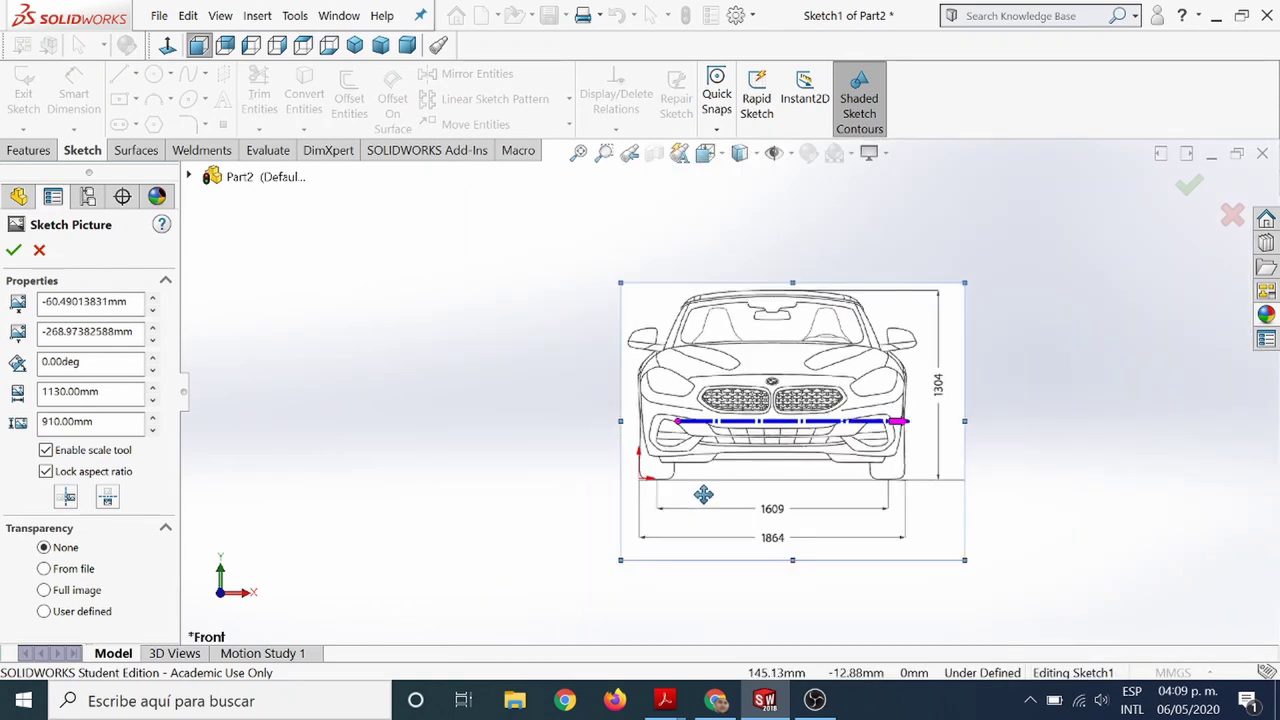
scroll(680, 500, down, 2)
scroll(700, 517, down, 4)
scroll(700, 516, up, 3)
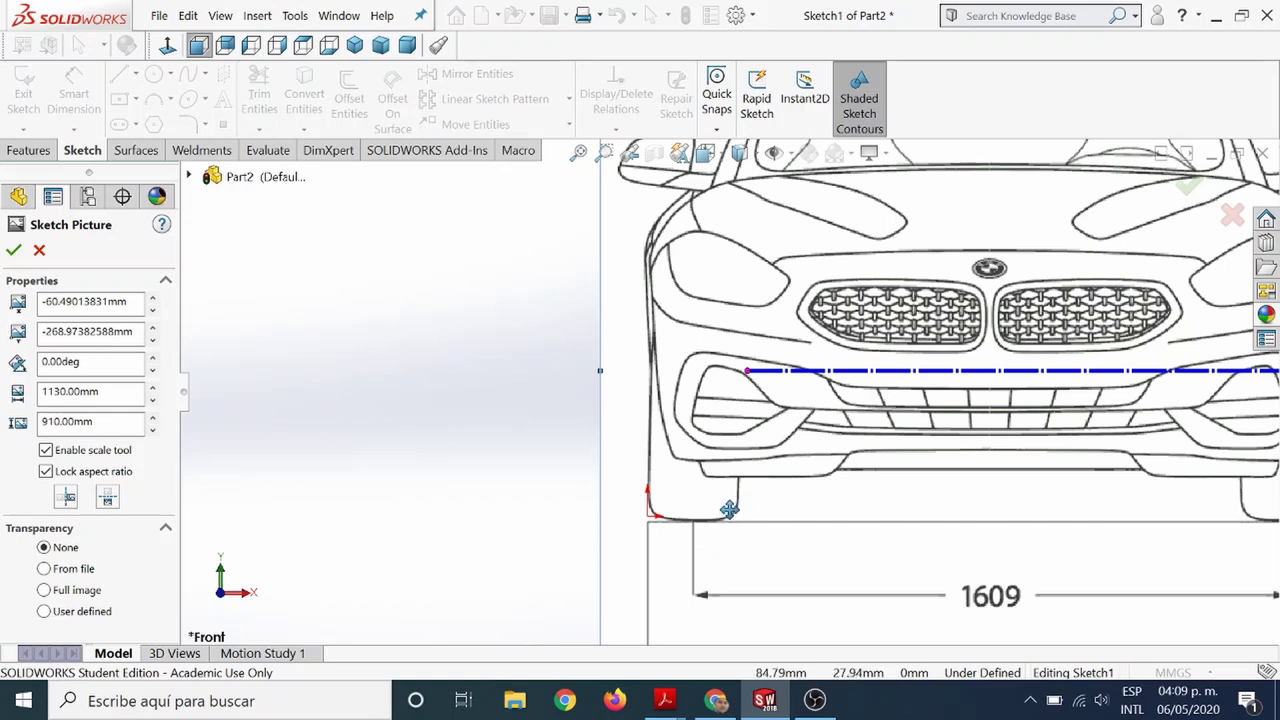
Align the car's lower-left wheel with the origin and accept the picture placement.
mouse_move(728, 508)
mouse_down()
mouse_move(726, 480)
mouse_move(729, 504)
mouse_up()
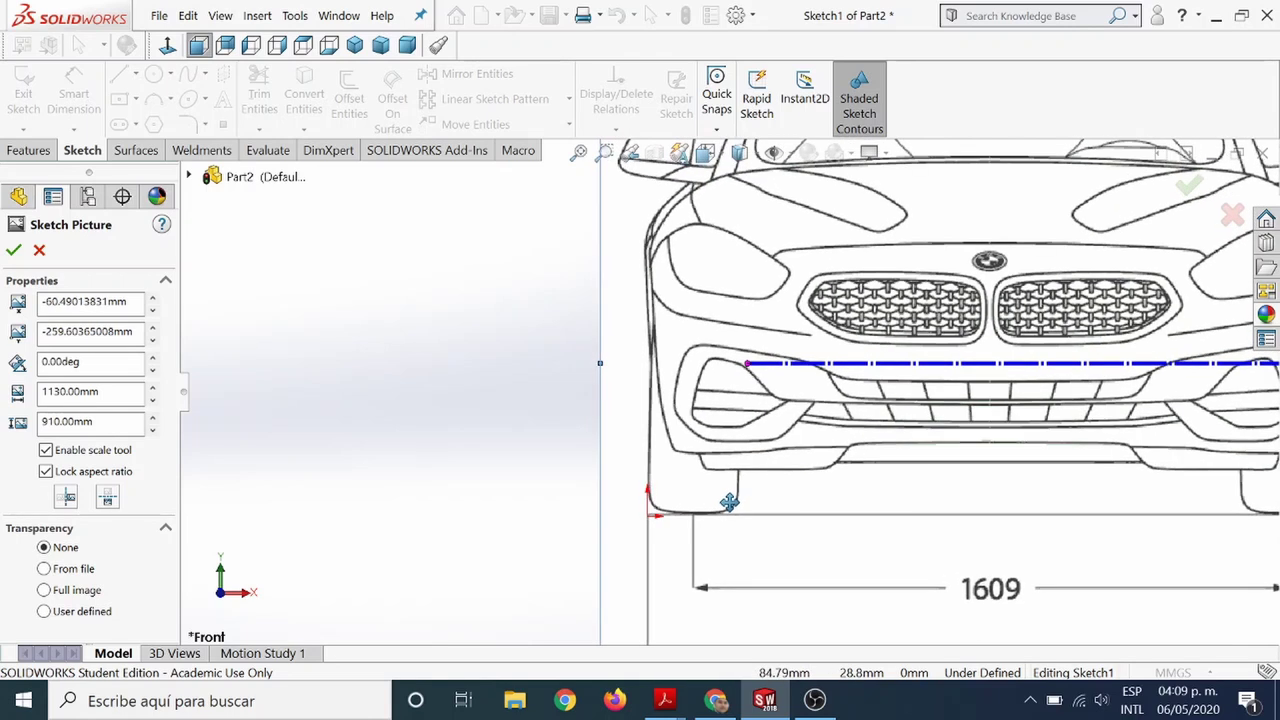
scroll(686, 520, up, 3)
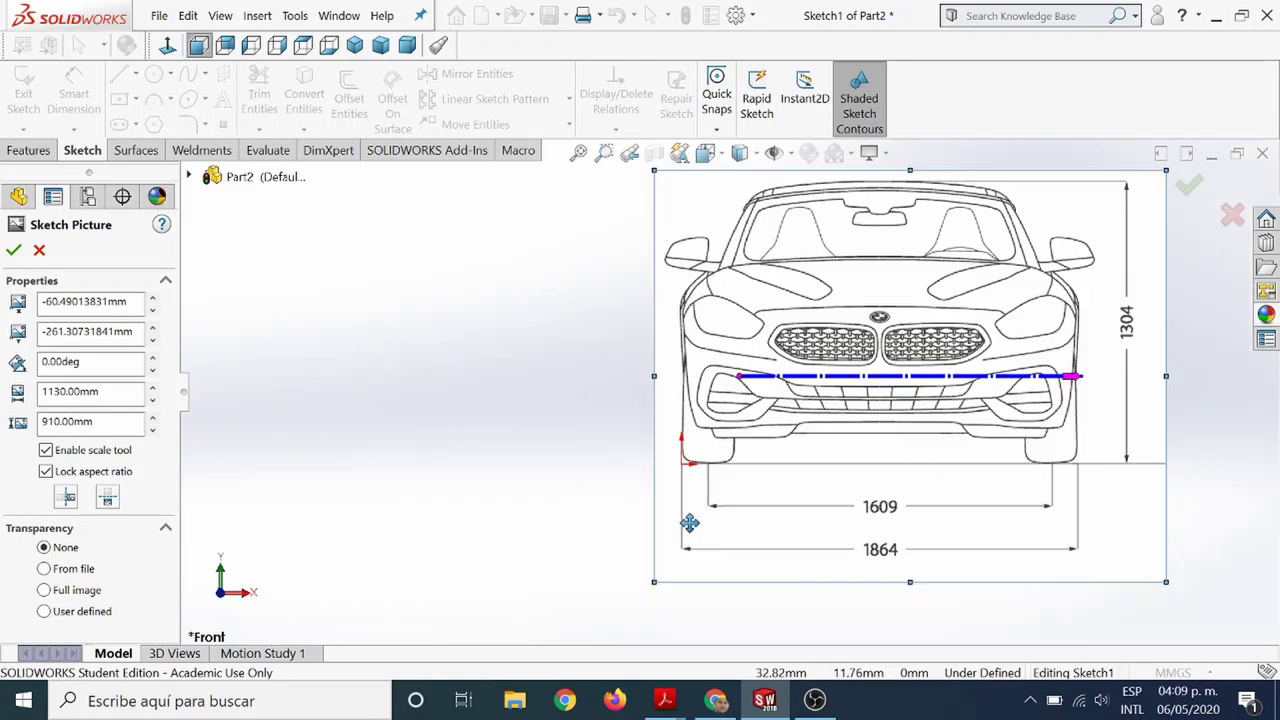
scroll(697, 509, up, 3)
scroll(787, 367, down, 3)
scroll(790, 360, down, 3)
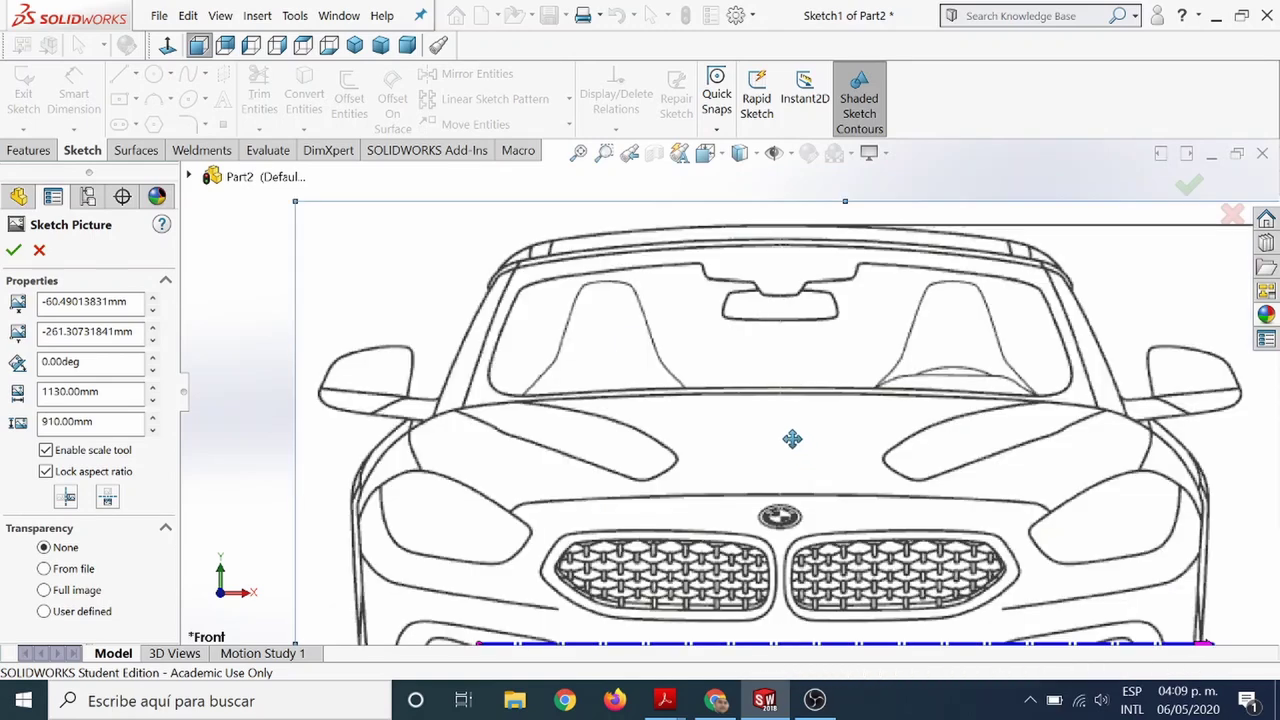
scroll(780, 518, up, 1)
scroll(765, 400, up, 2)
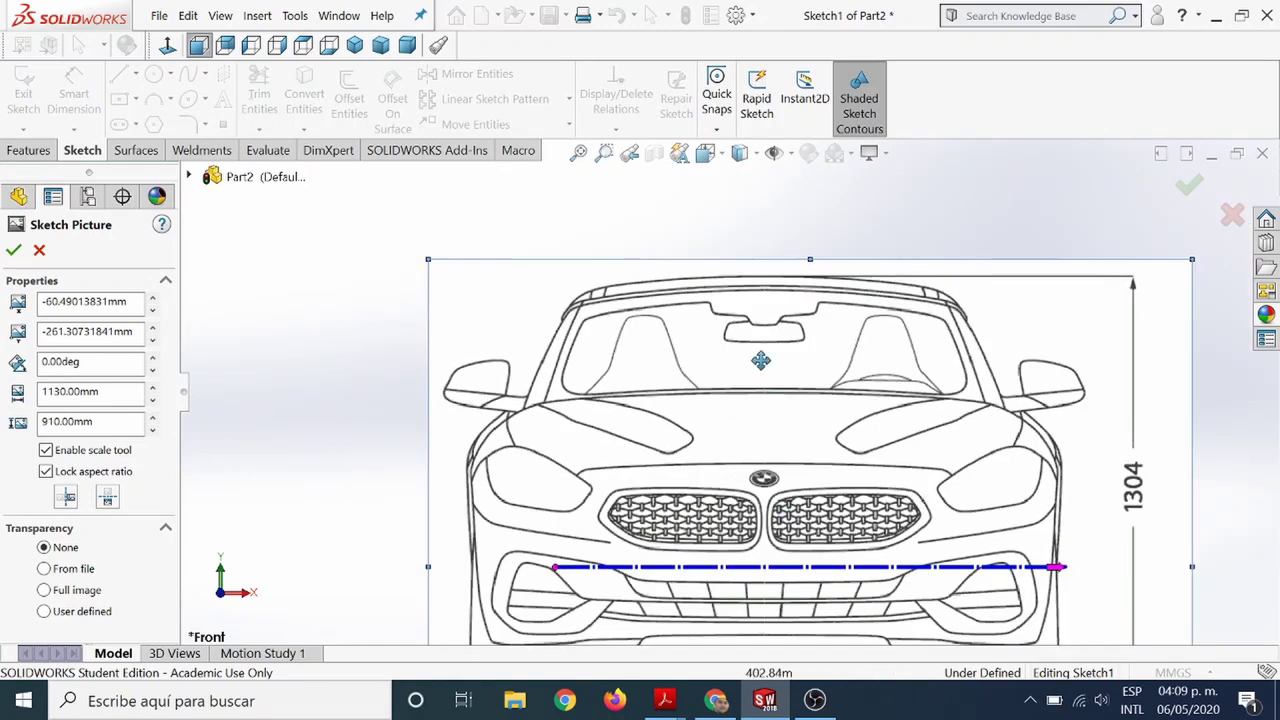
scroll(797, 484, up, 3)
scroll(797, 484, up, 2)
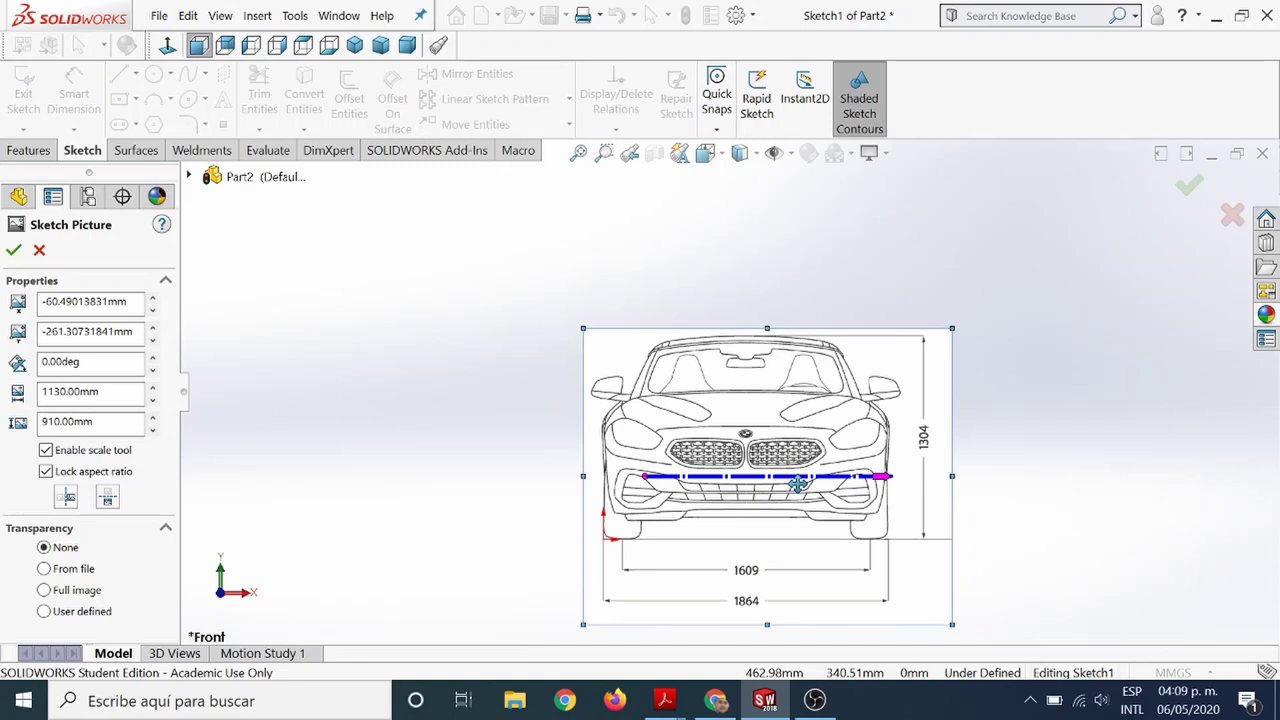
scroll(820, 514, up, 2)
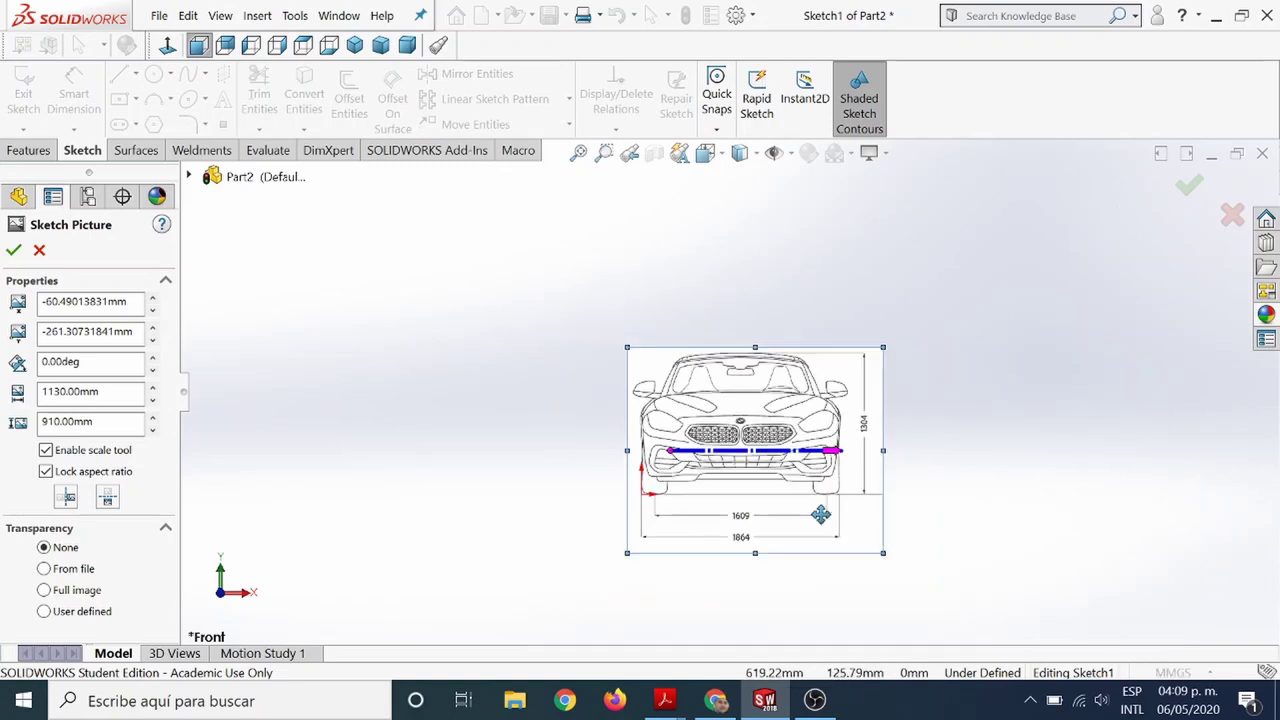
scroll(837, 474, down, 1)
scroll(830, 480, down, 2)
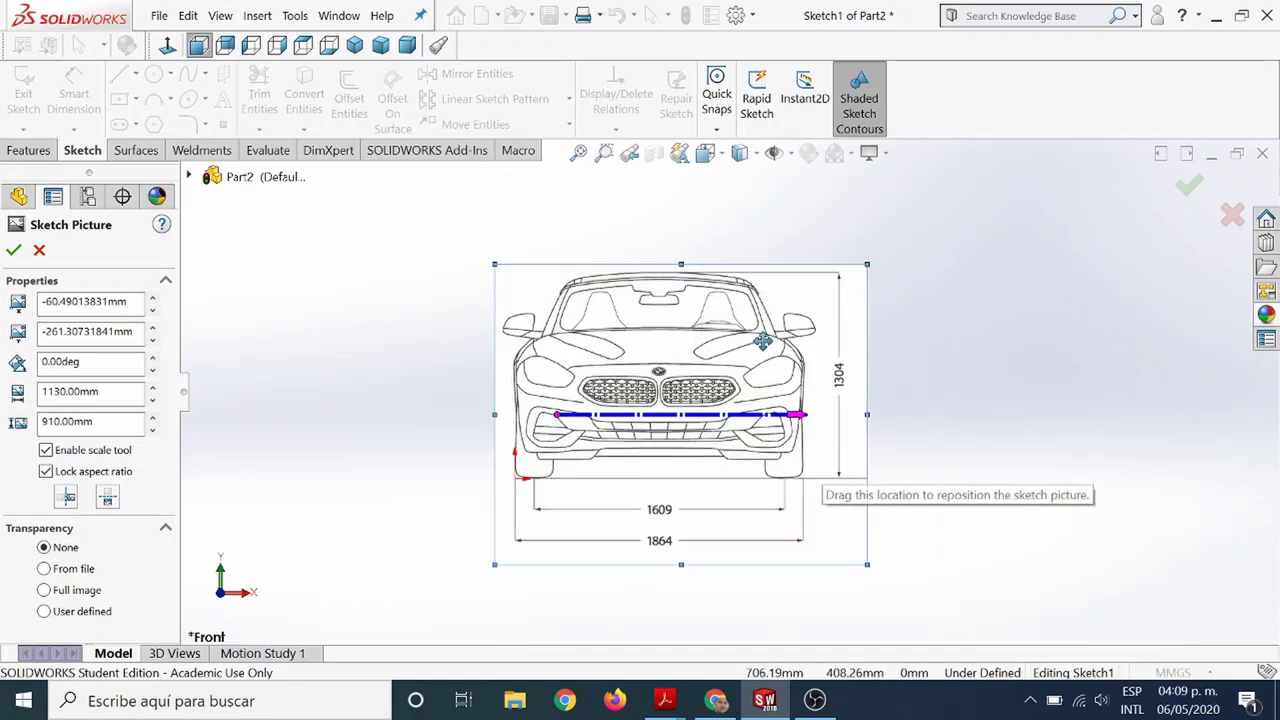
click(1189, 188)
View the picture in 3D and exit Sketch1.
mouse_move(909, 354)
middle_down()
mouse_move(777, 432)
mouse_move(750, 300)
middle_up()
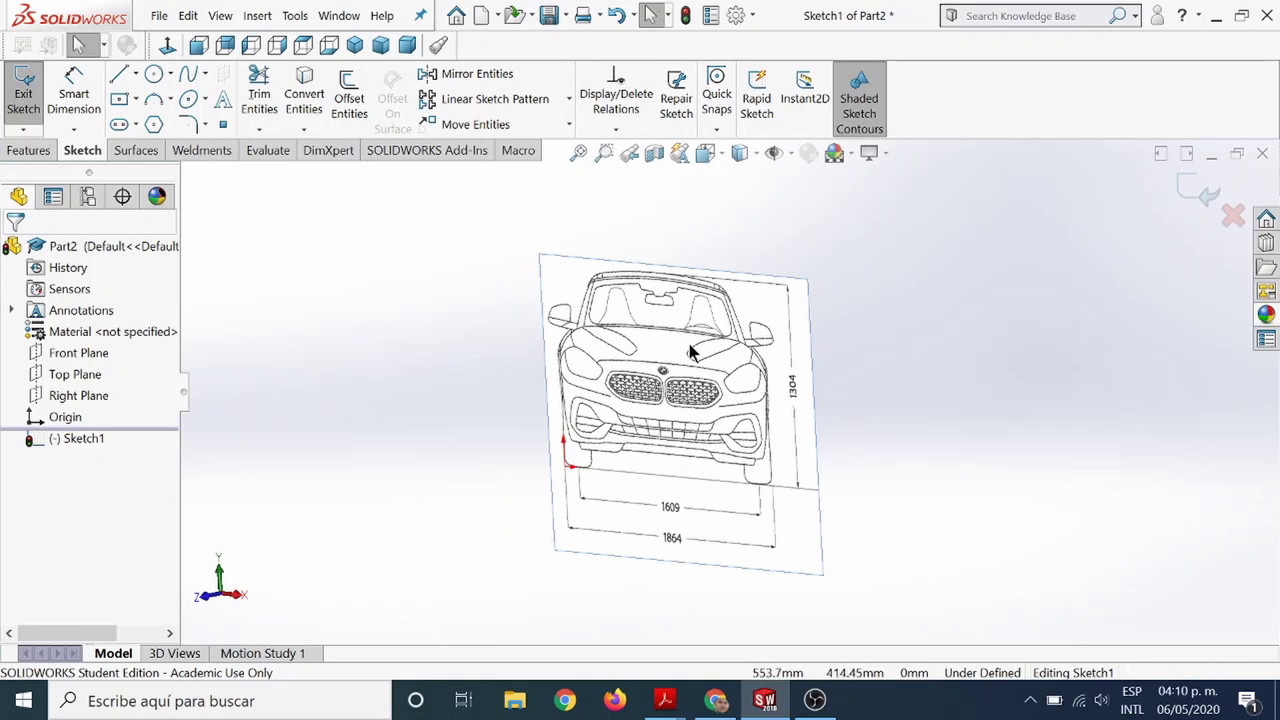
click(72, 380)
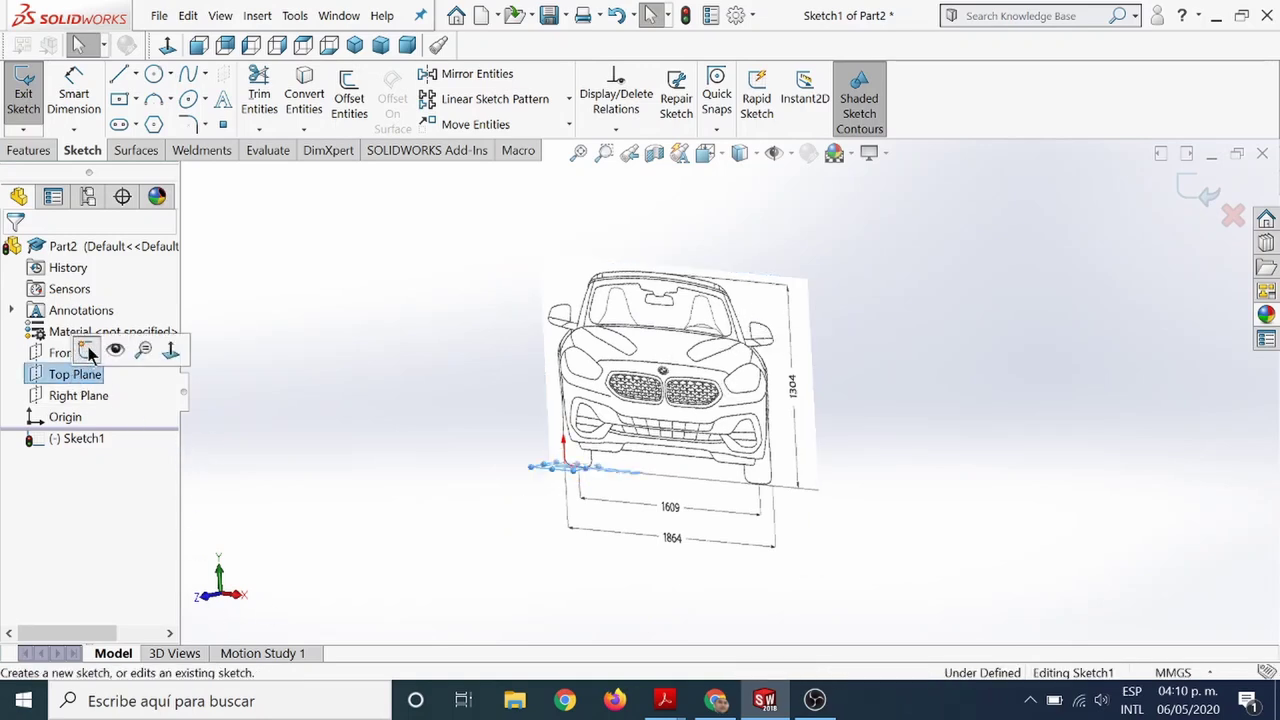
click(88, 348)
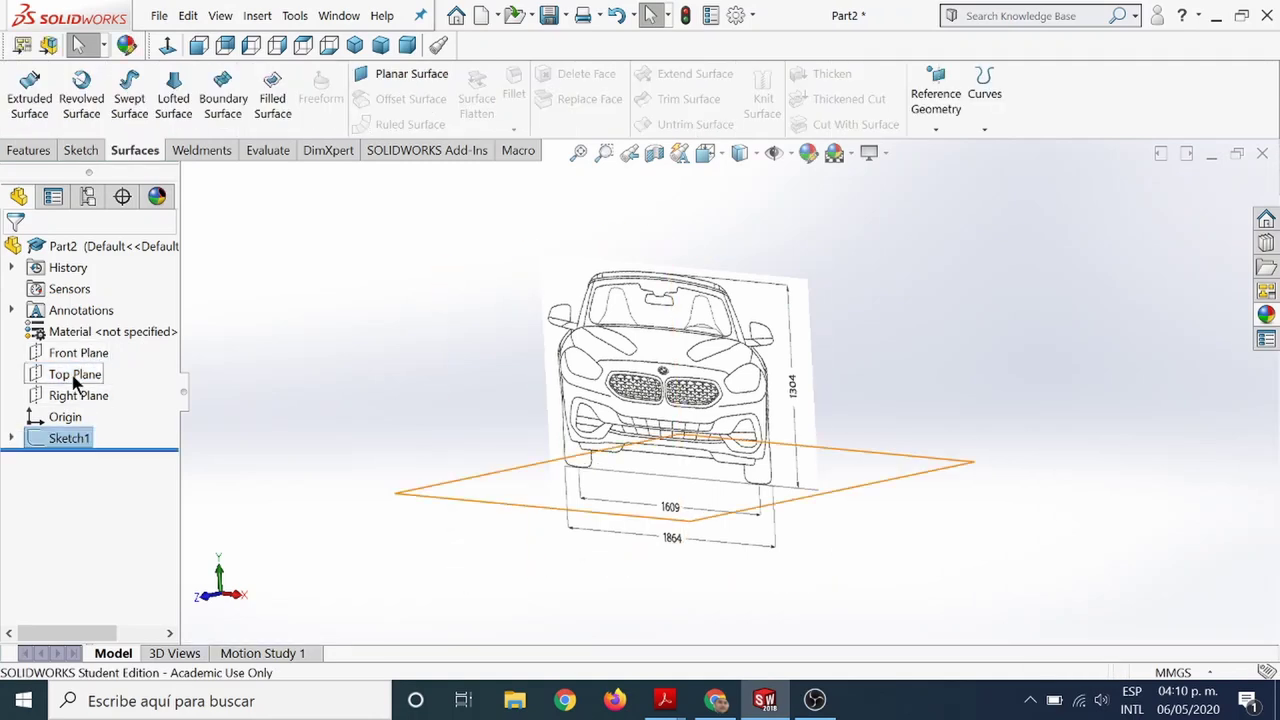
right_click(78, 374)
Start Sketch2 on the Top Plane and insert Top_Car.png as a sketch picture.
click(85, 351)
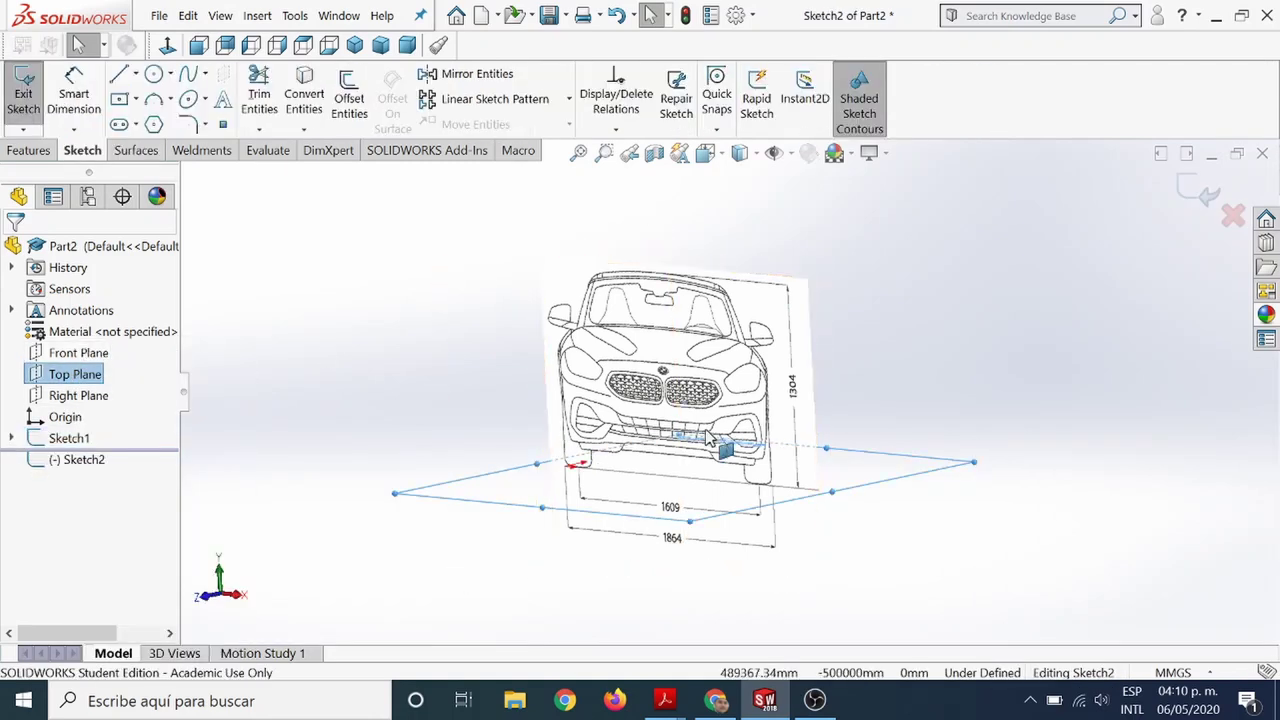
click(294, 15)
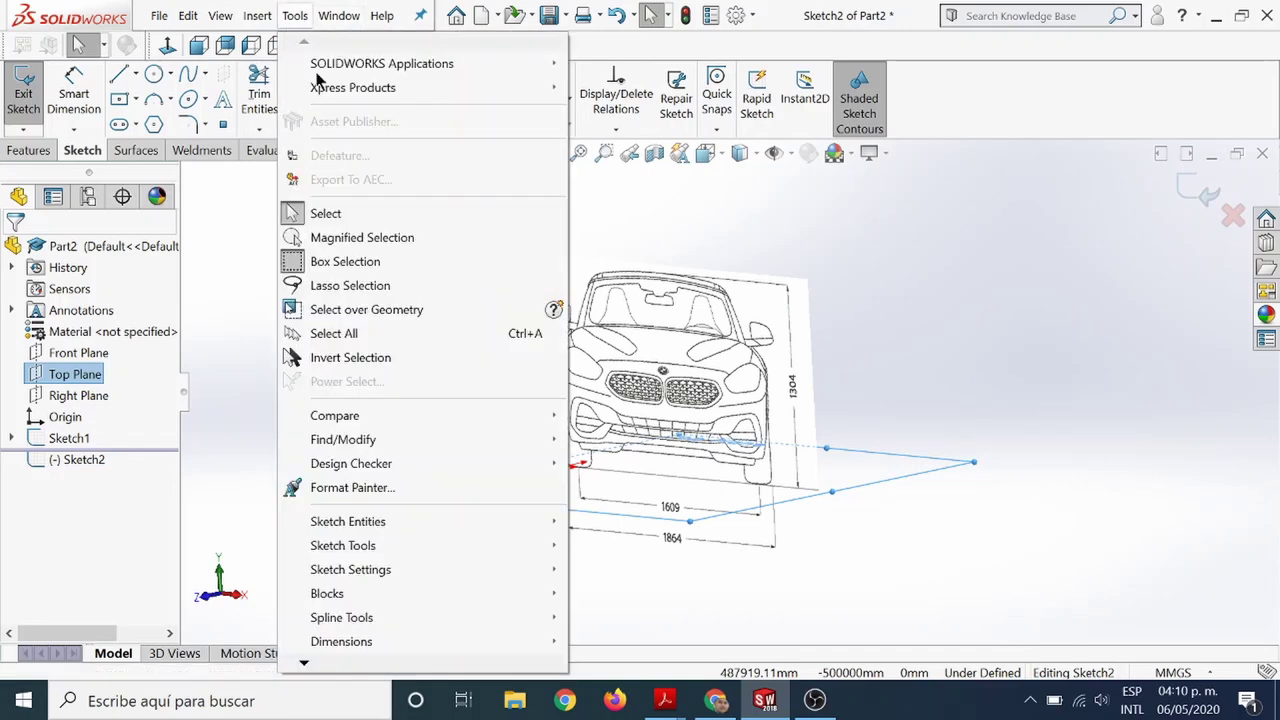
mouse_move(343, 545)
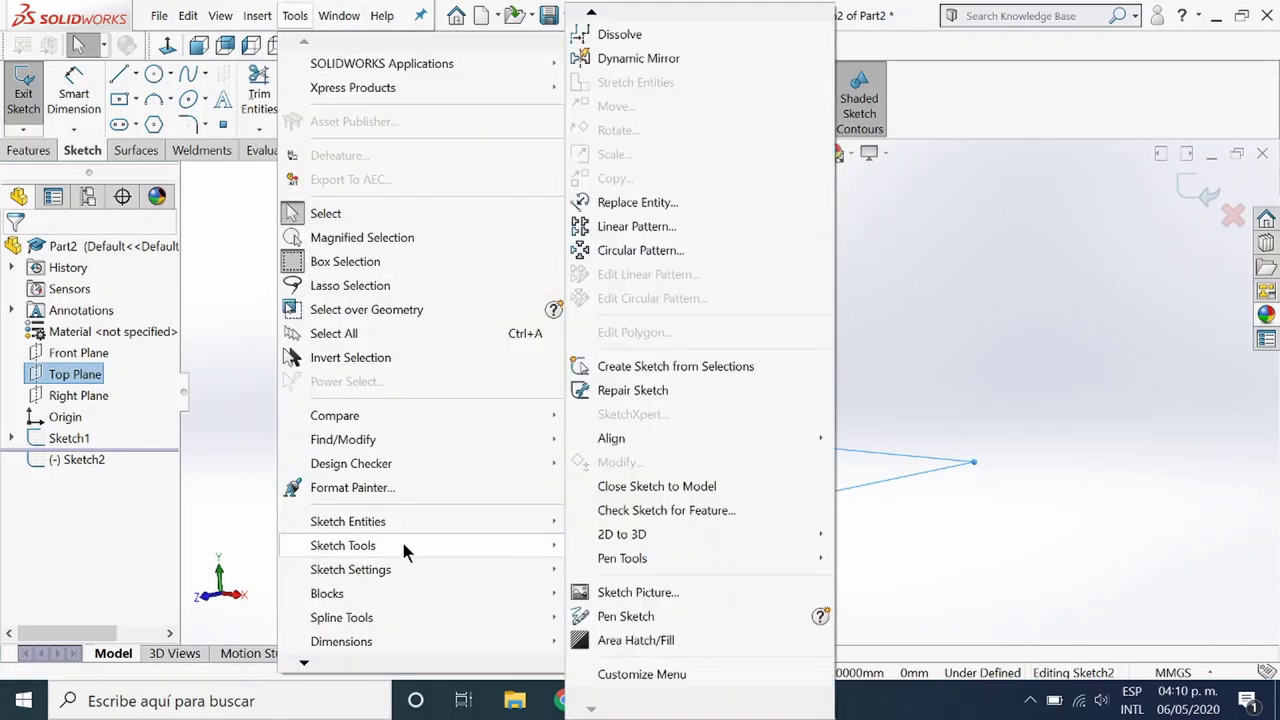
click(636, 593)
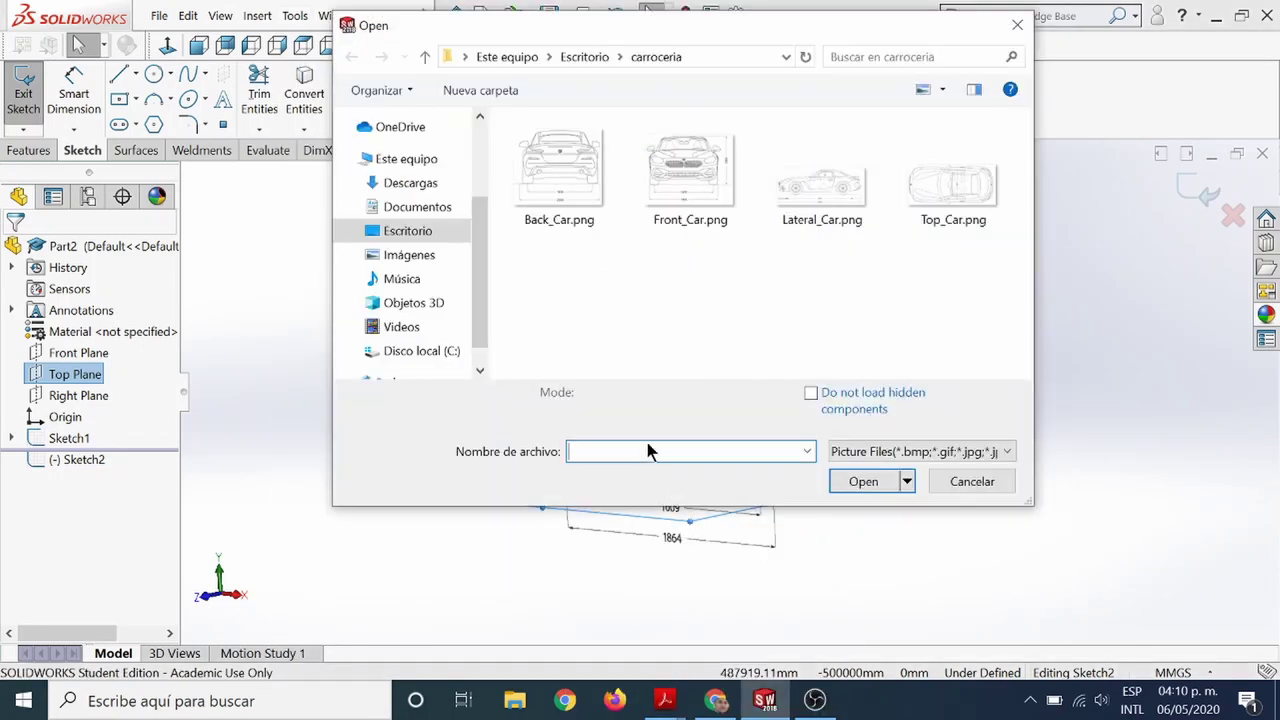
click(960, 185)
click(866, 489)
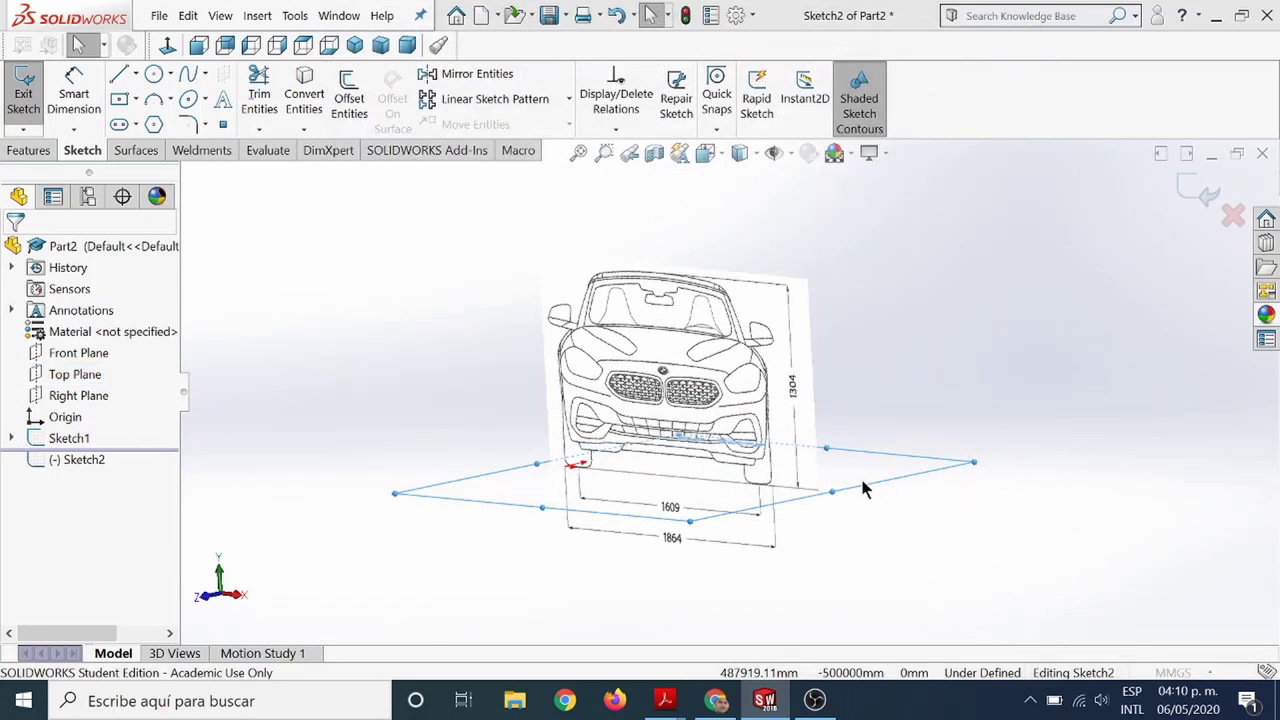
Rotate the top-view picture 90°, line it up with the front view, and accept.
middle_drag(862, 305, 1020, 446)
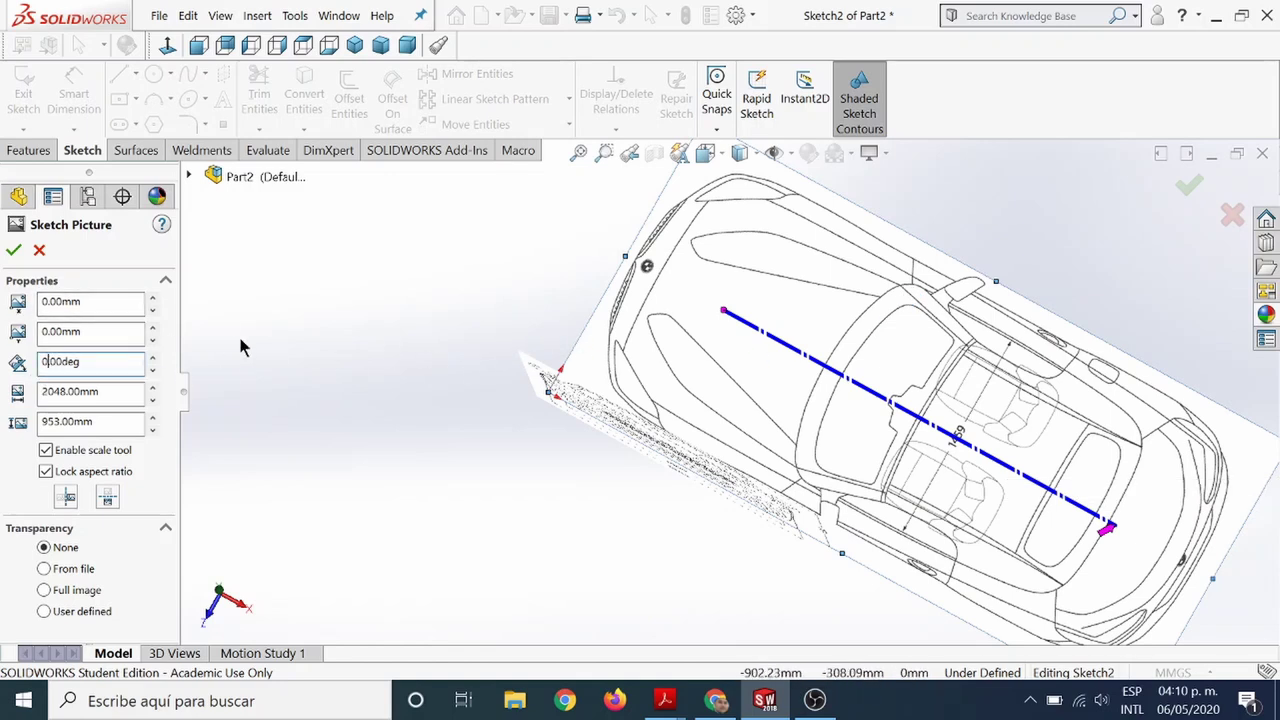
key(BackSpace)
text(90)
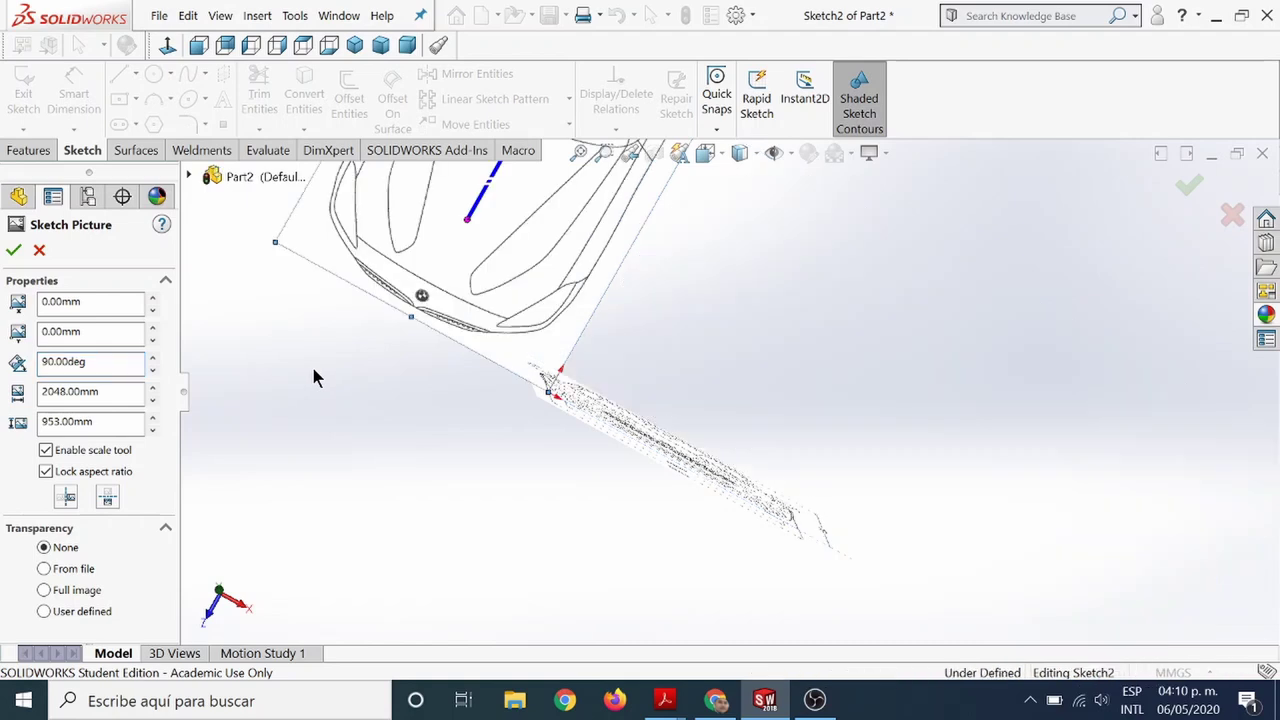
mouse_move(311, 378)
mouse_down()
mouse_move(673, 337)
mouse_move(740, 370)
mouse_up()
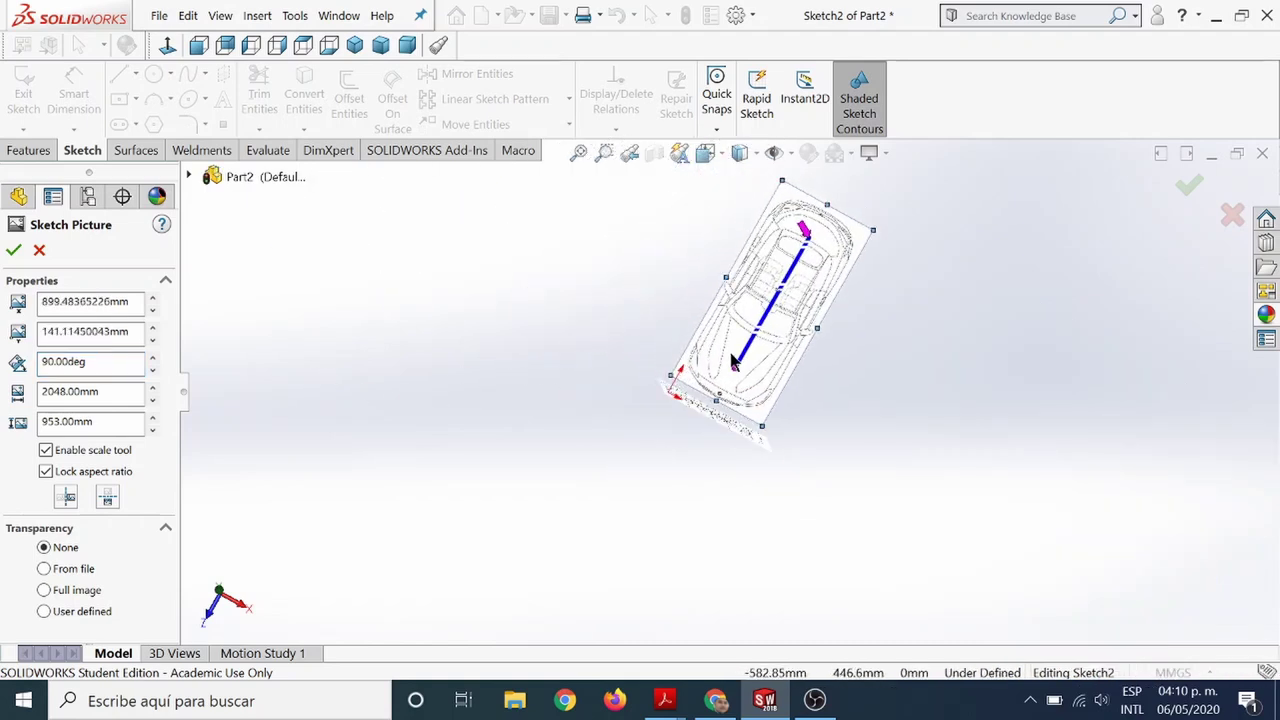
scroll(650, 420, up, 3)
scroll(642, 389, up, 2)
mouse_move(642, 389)
middle_down()
mouse_move(665, 348)
mouse_move(586, 380)
mouse_move(606, 366)
middle_up()
mouse_move(606, 366)
mouse_down()
mouse_move(694, 351)
mouse_move(696, 385)
mouse_up()
mouse_move(696, 385)
middle_down()
mouse_move(694, 366)
mouse_move(687, 418)
middle_up()
drag(720, 362, 717, 374)
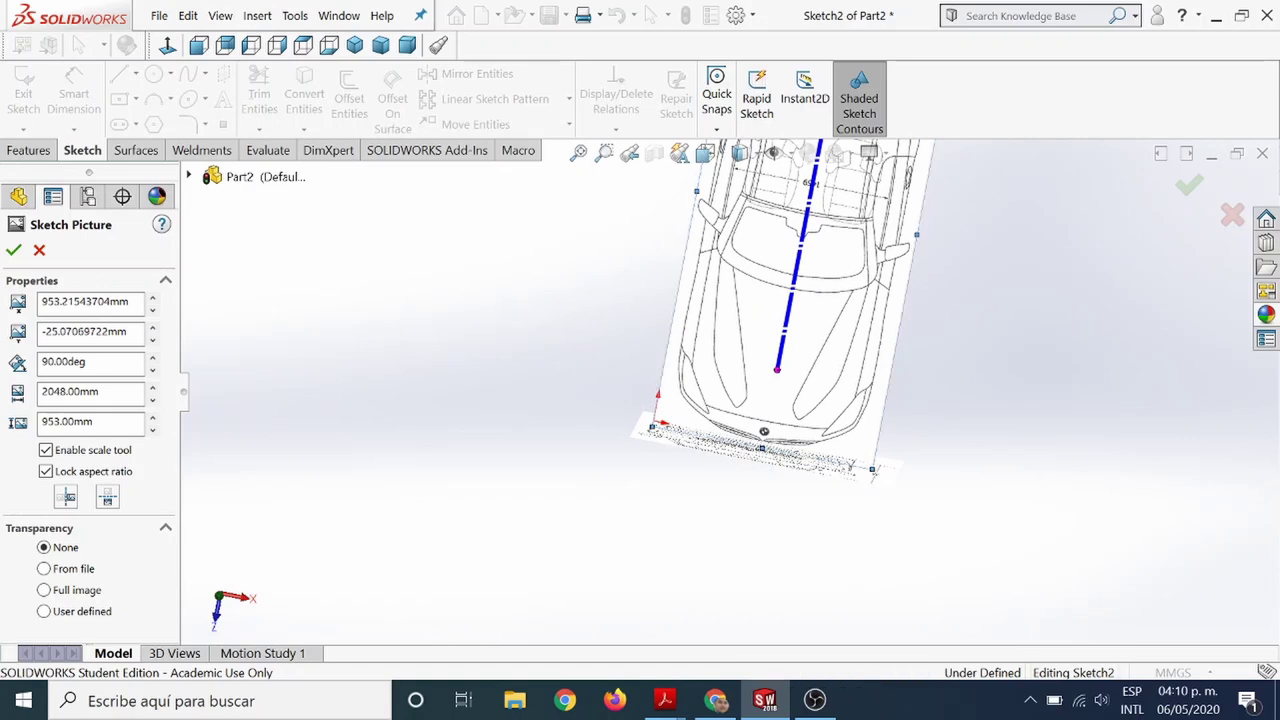
mouse_move(679, 510)
middle_down()
mouse_move(704, 179)
mouse_move(760, 343)
middle_up()
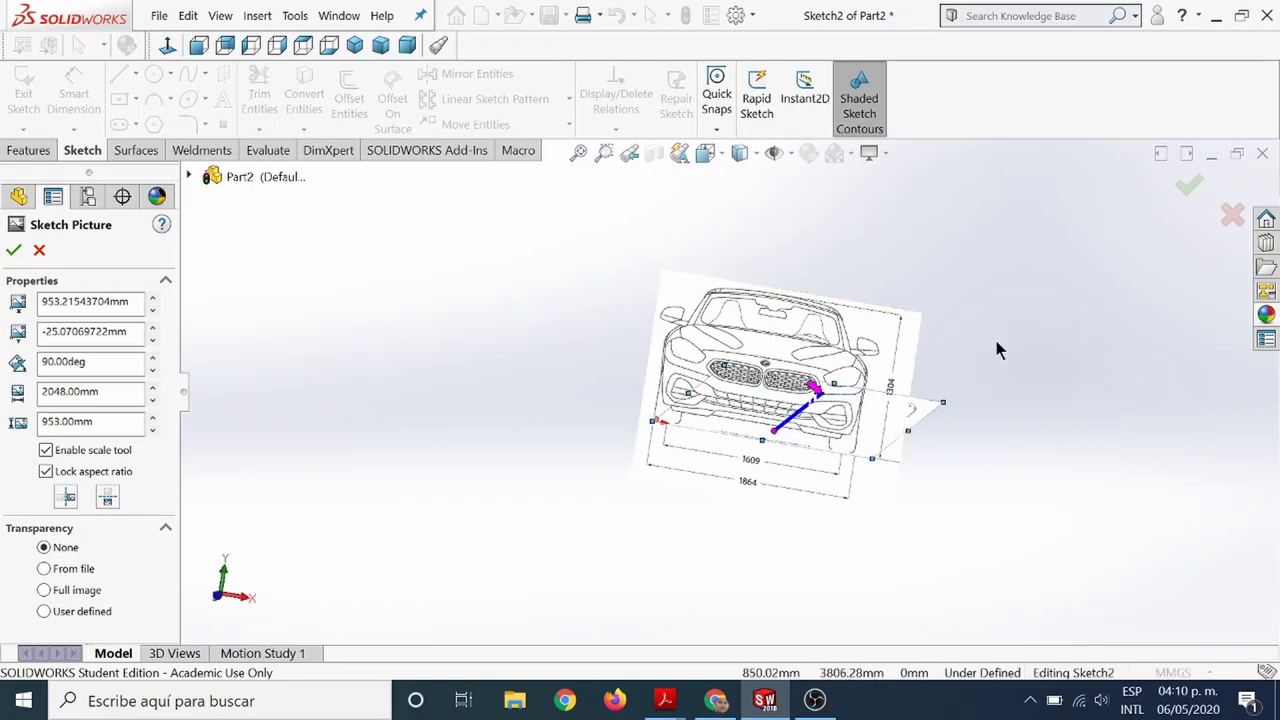
click(1190, 187)
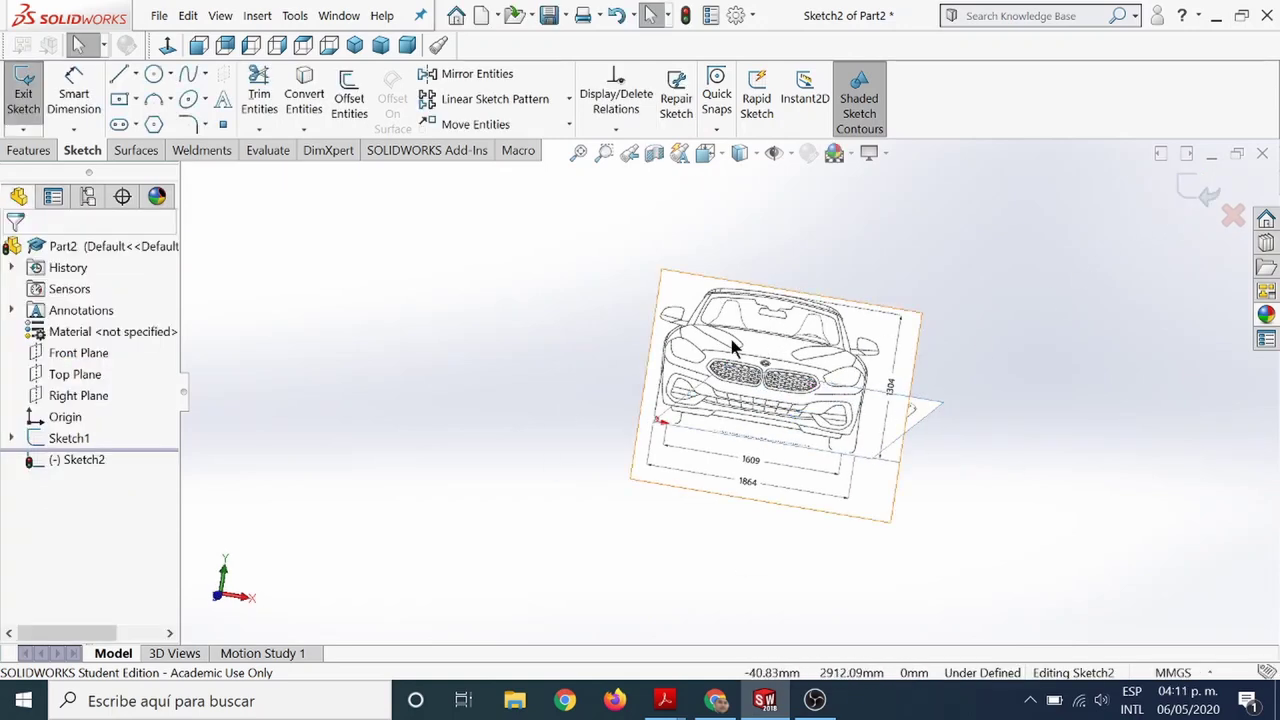
Give the picture user-defined transparency, picking white at full transparency, and accept.
click(1195, 190)
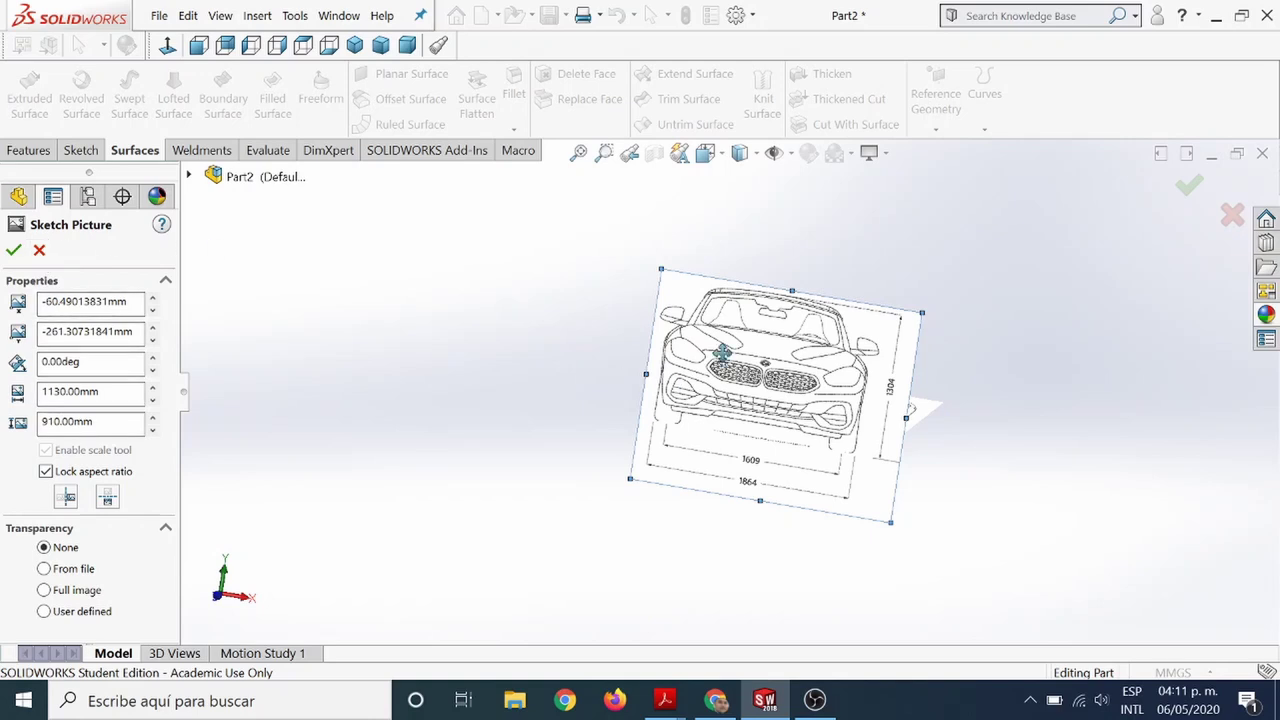
click(74, 610)
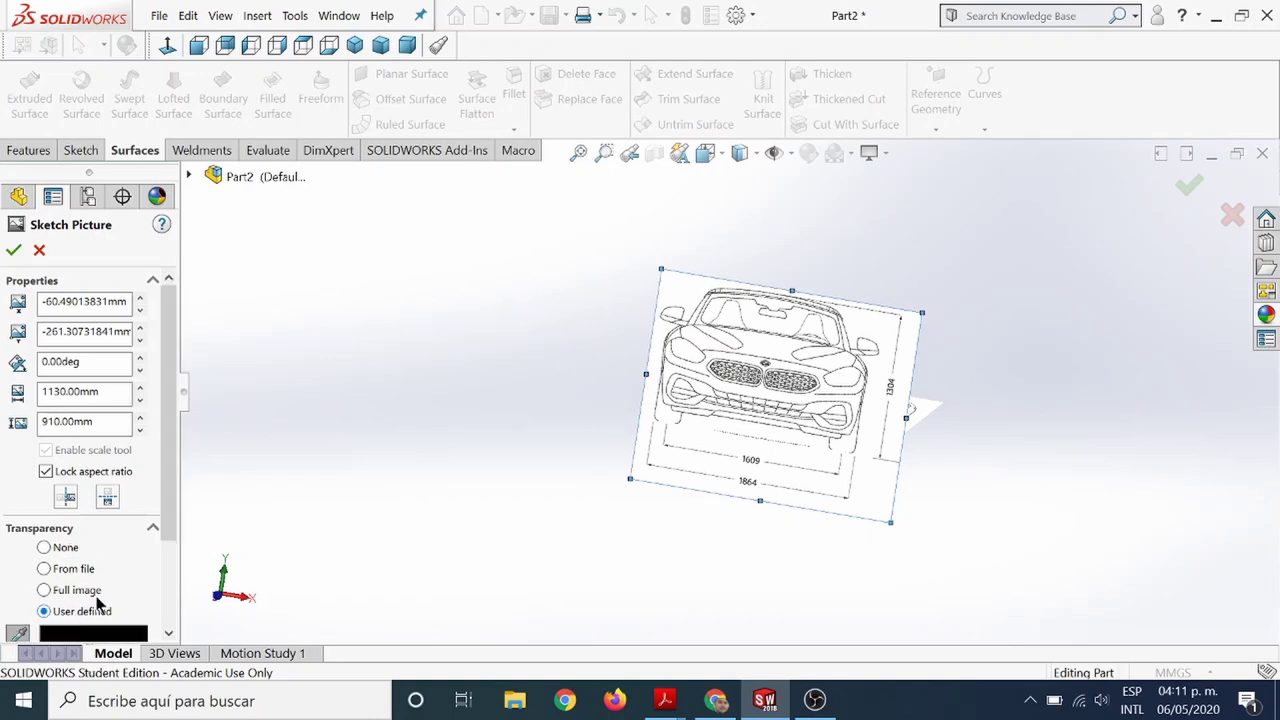
drag(169, 465, 169, 580)
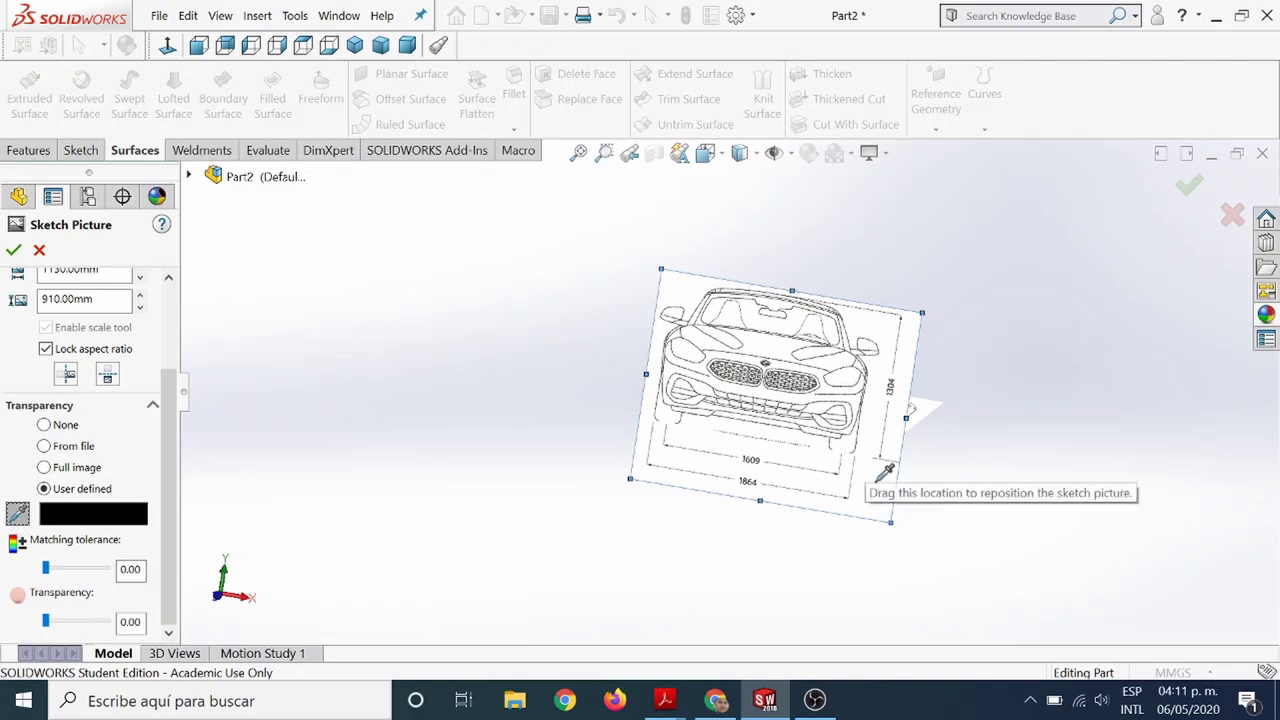
click(877, 481)
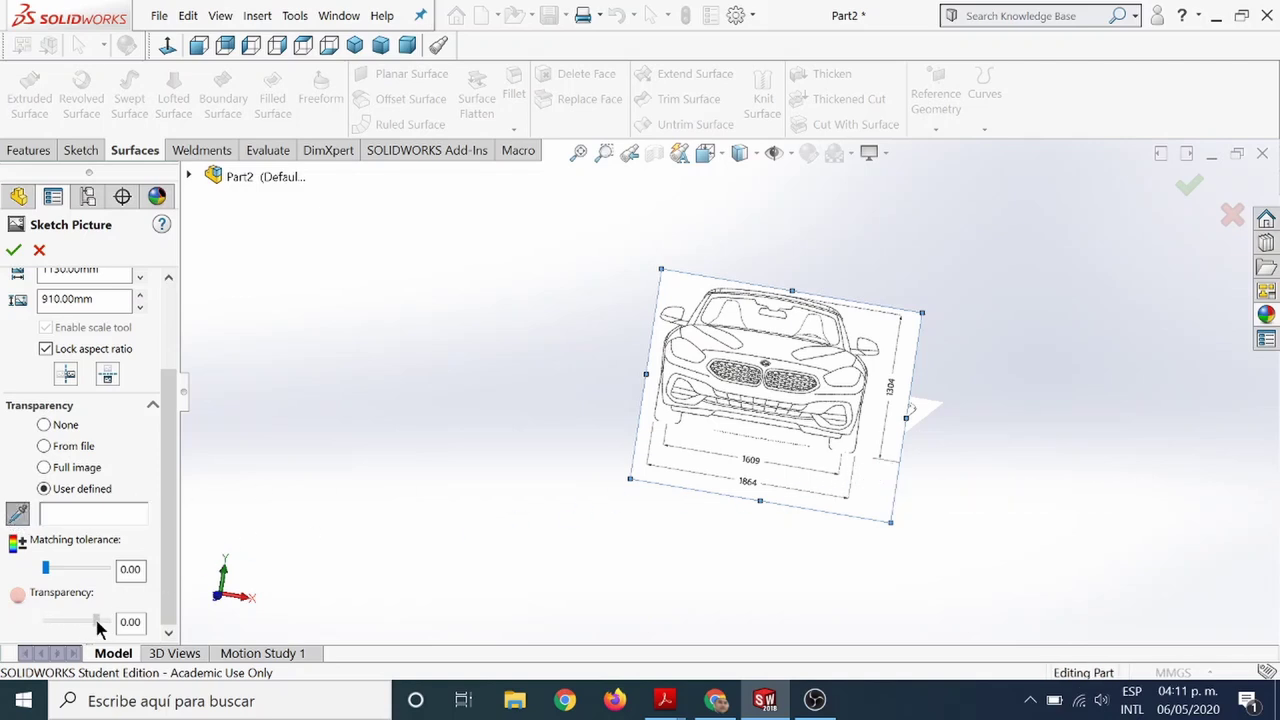
drag(127, 624, 130, 622)
scroll(797, 385, down, 3)
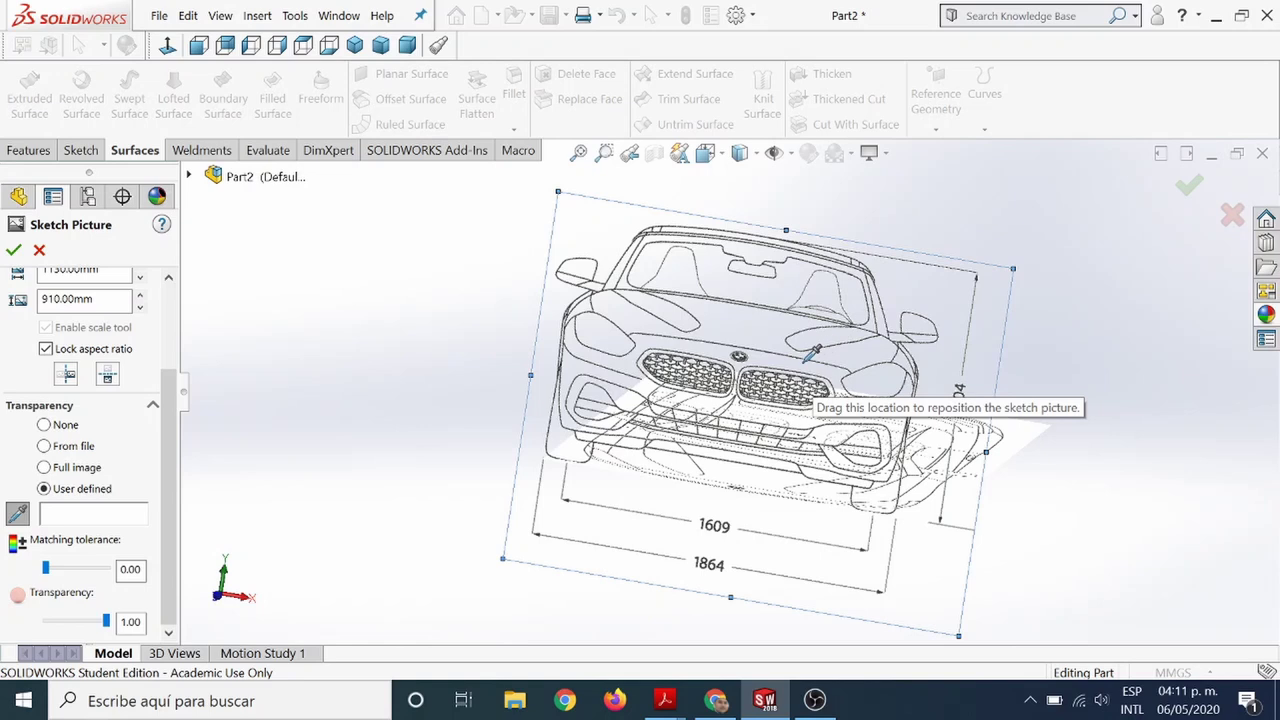
click(1187, 153)
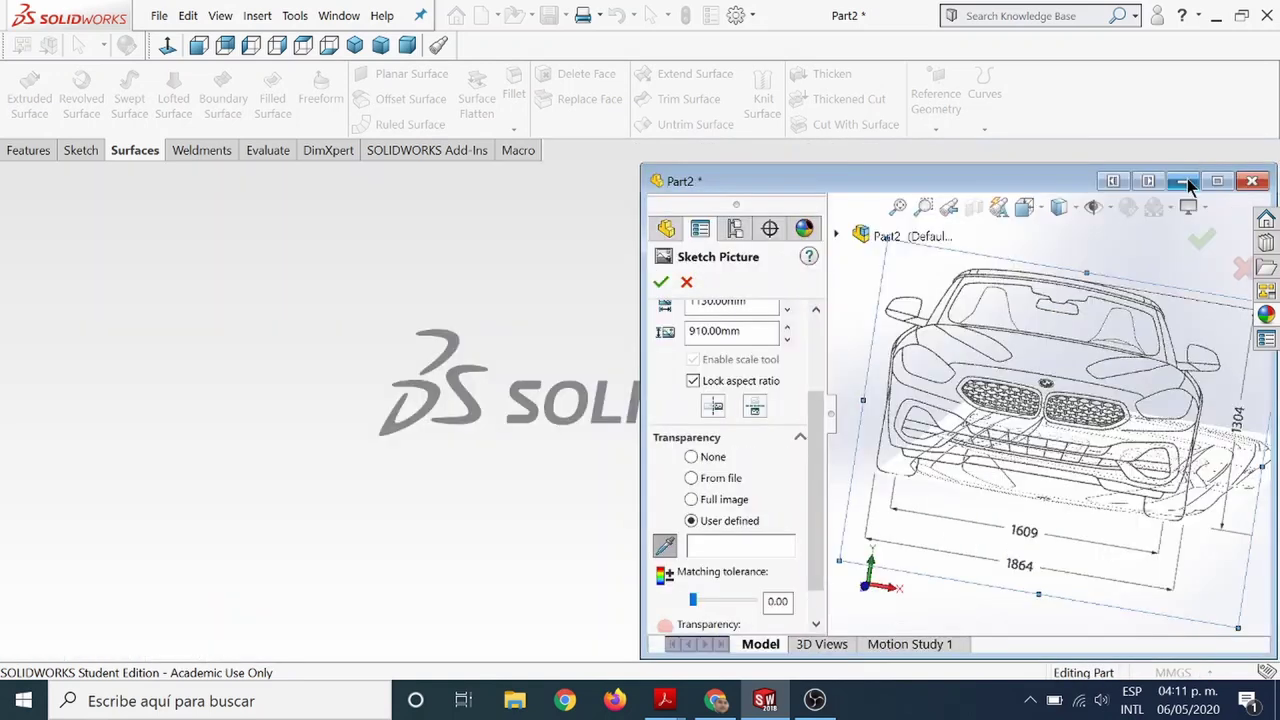
click(1217, 182)
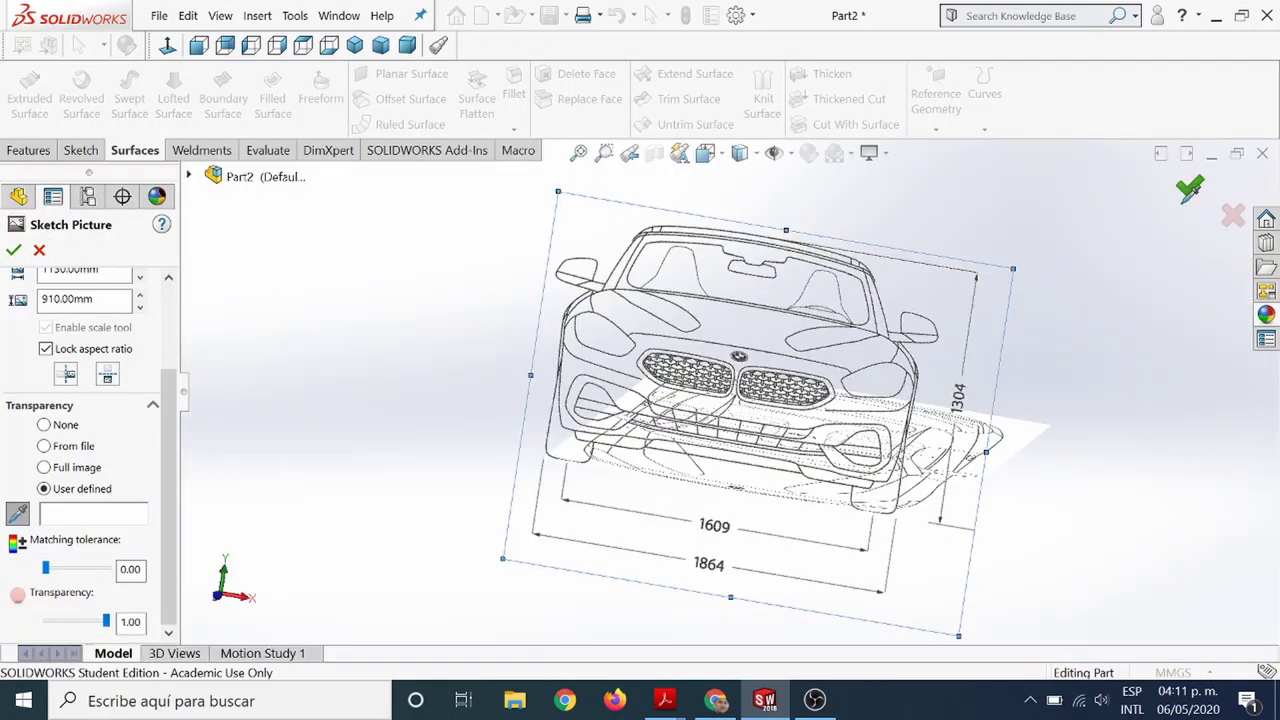
click(1190, 185)
Reopen the top-view picture and make its sampled white background transparent at 1.00.
mouse_move(1114, 316)
middle_down()
mouse_move(1108, 480)
mouse_move(1069, 541)
mouse_move(1037, 374)
middle_up()
click(1066, 343)
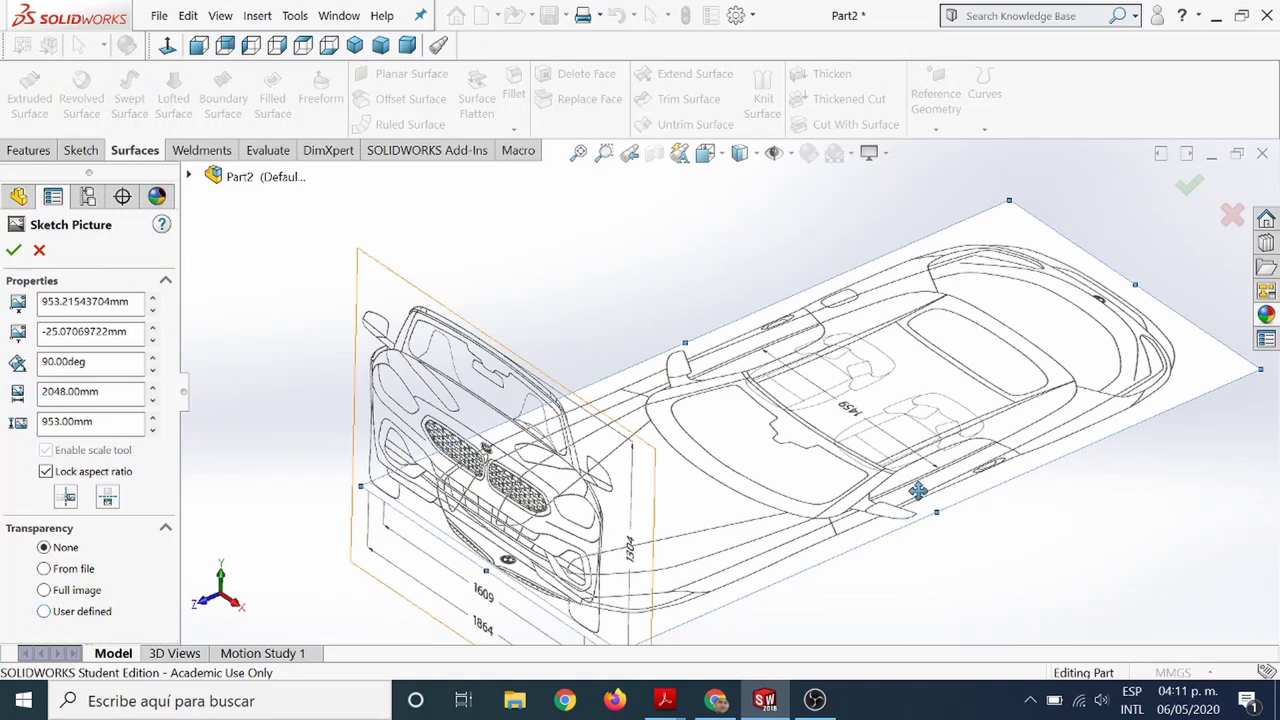
click(45, 612)
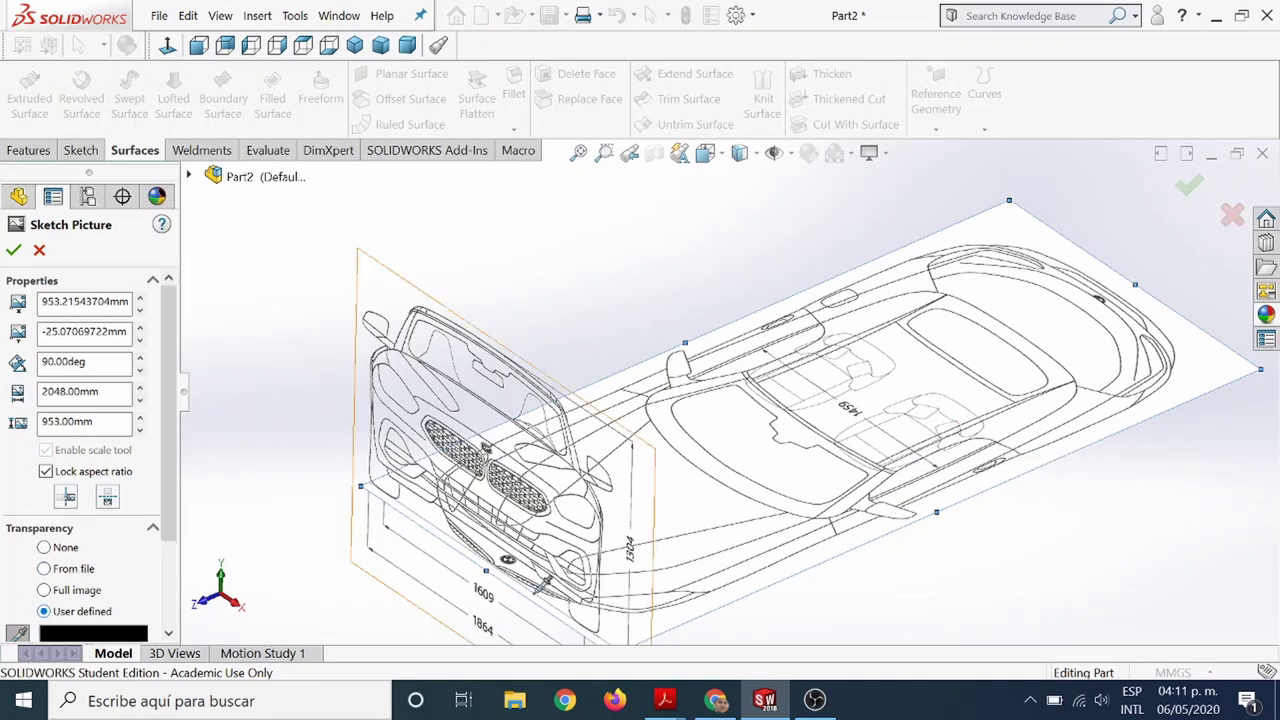
click(1052, 316)
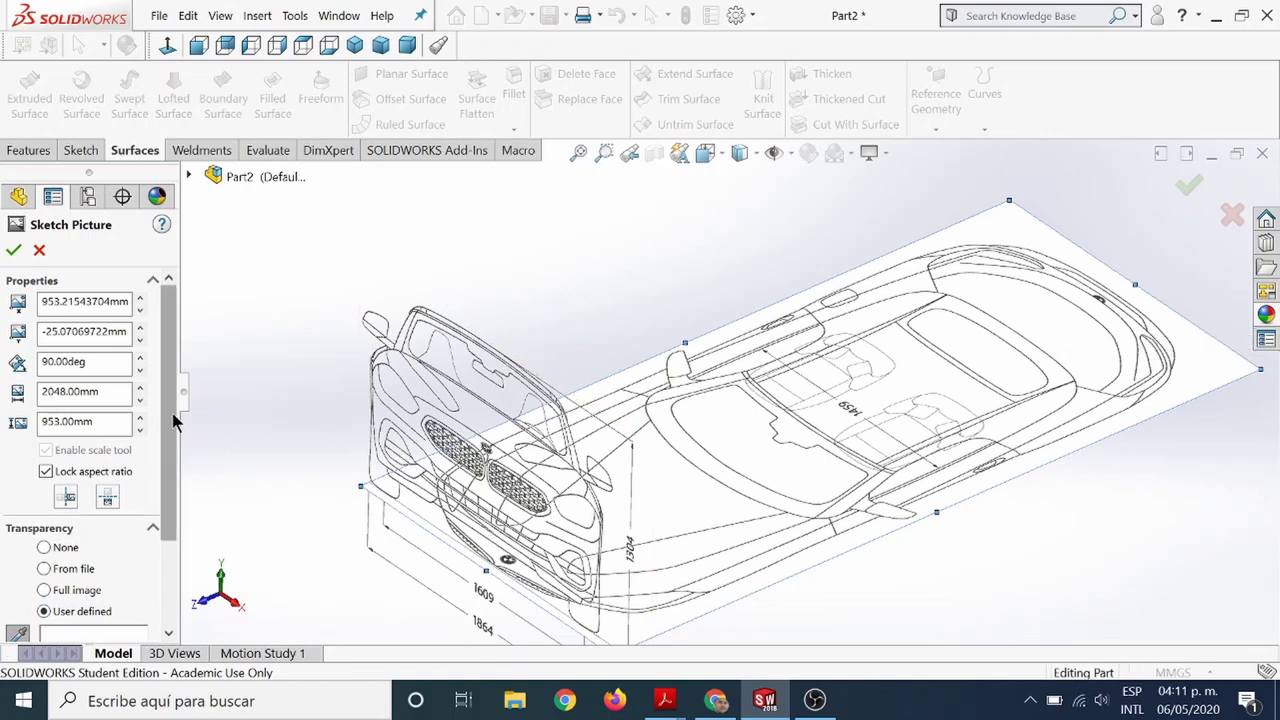
scroll(118, 578, down, 3)
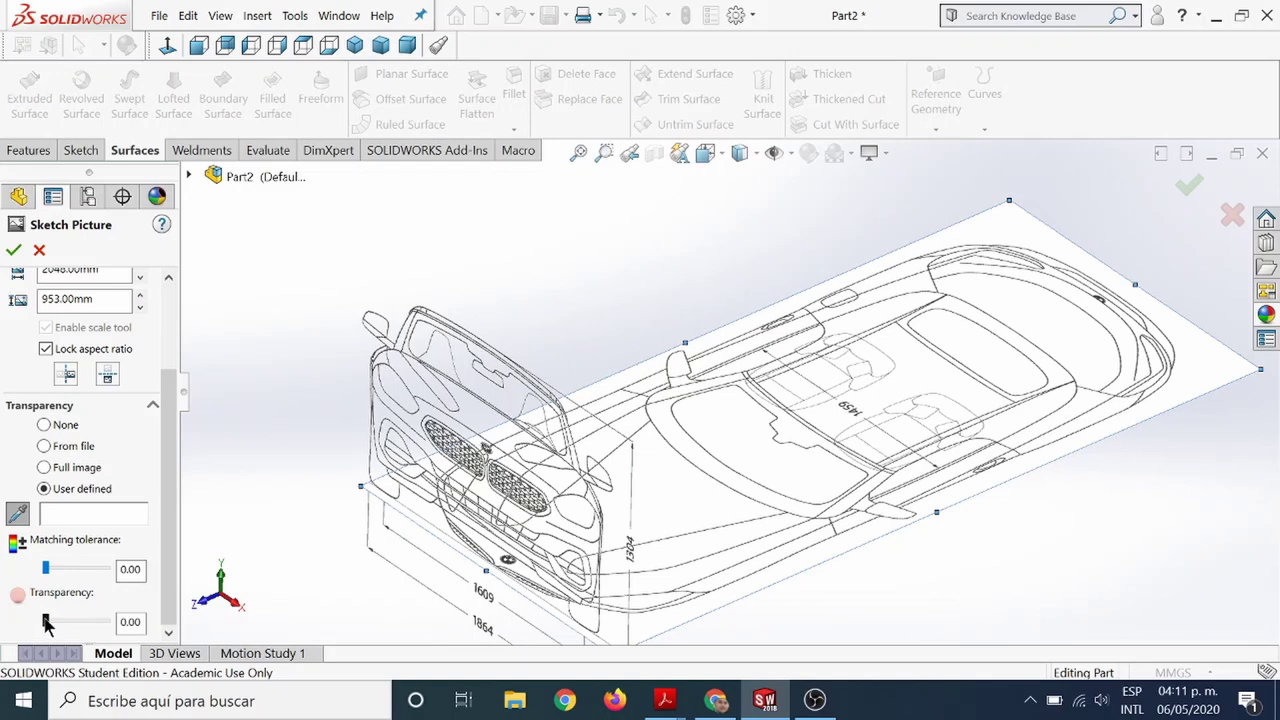
drag(128, 621, 128, 621)
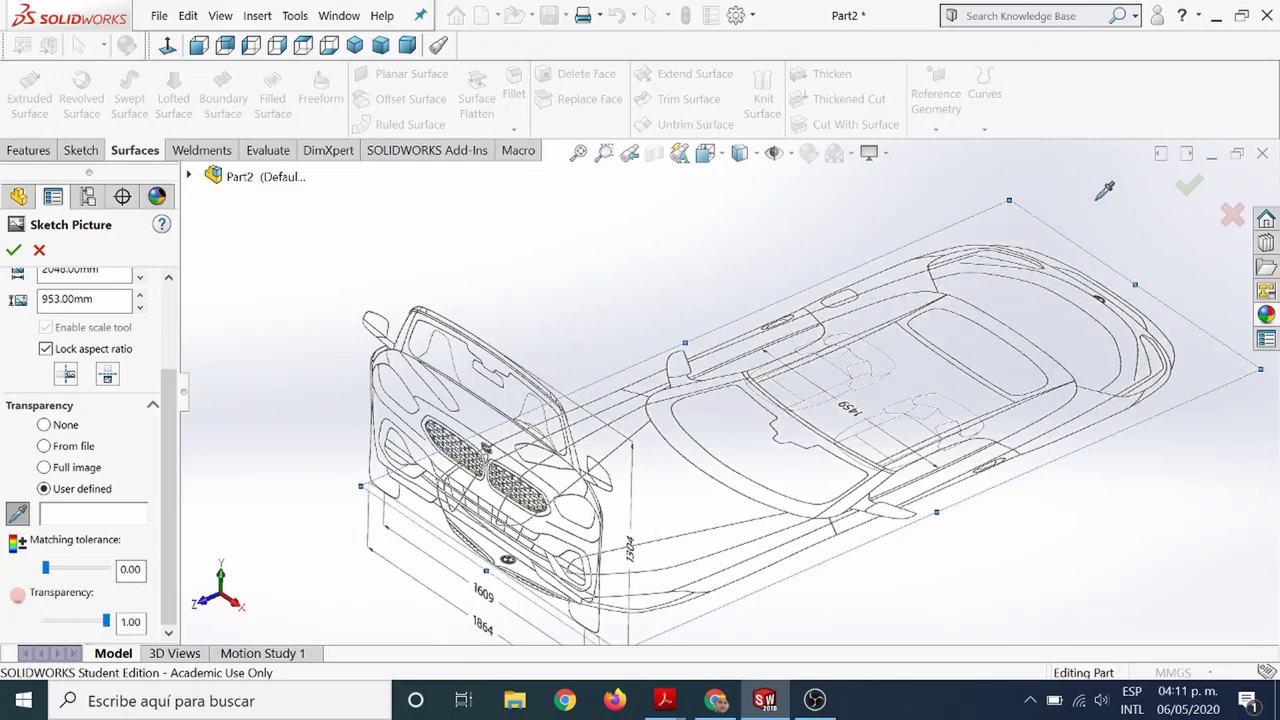
click(1192, 183)
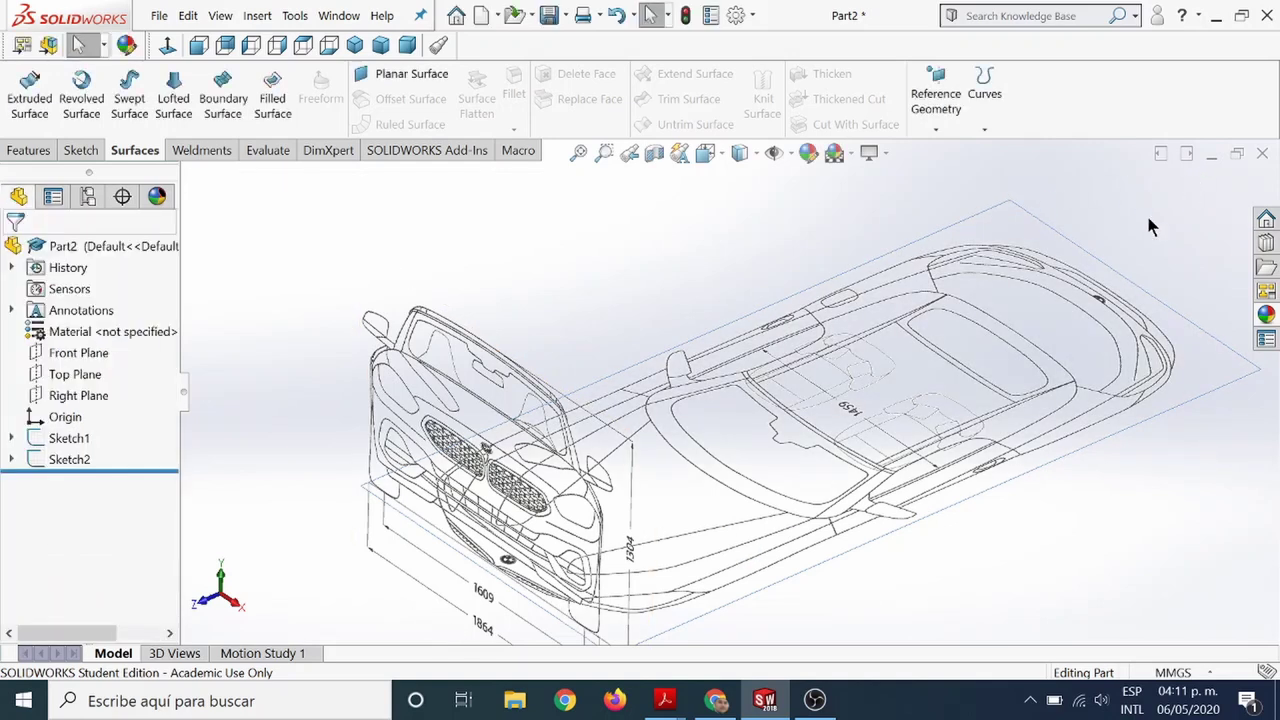
Start Sketch3 on the Right Plane, view it normal, and insert Lateral_Car.png.
click(82, 397)
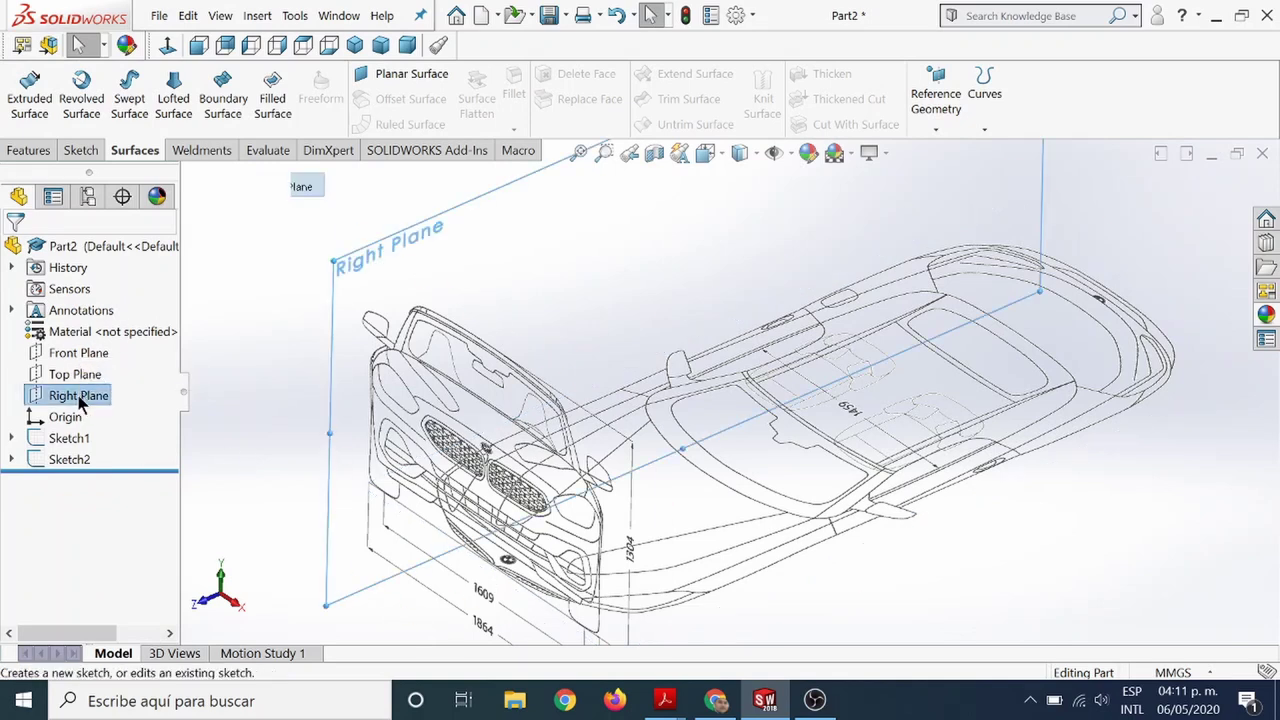
right_click(82, 399)
click(92, 372)
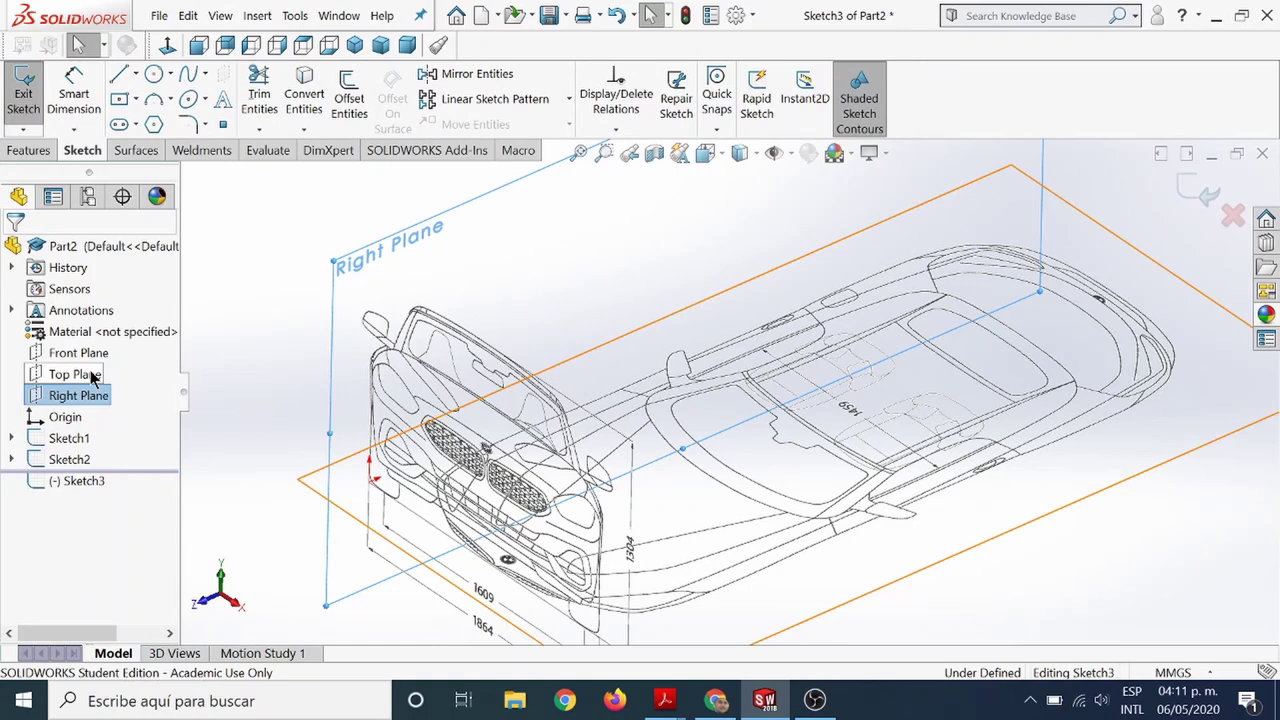
key(ctrl+8)
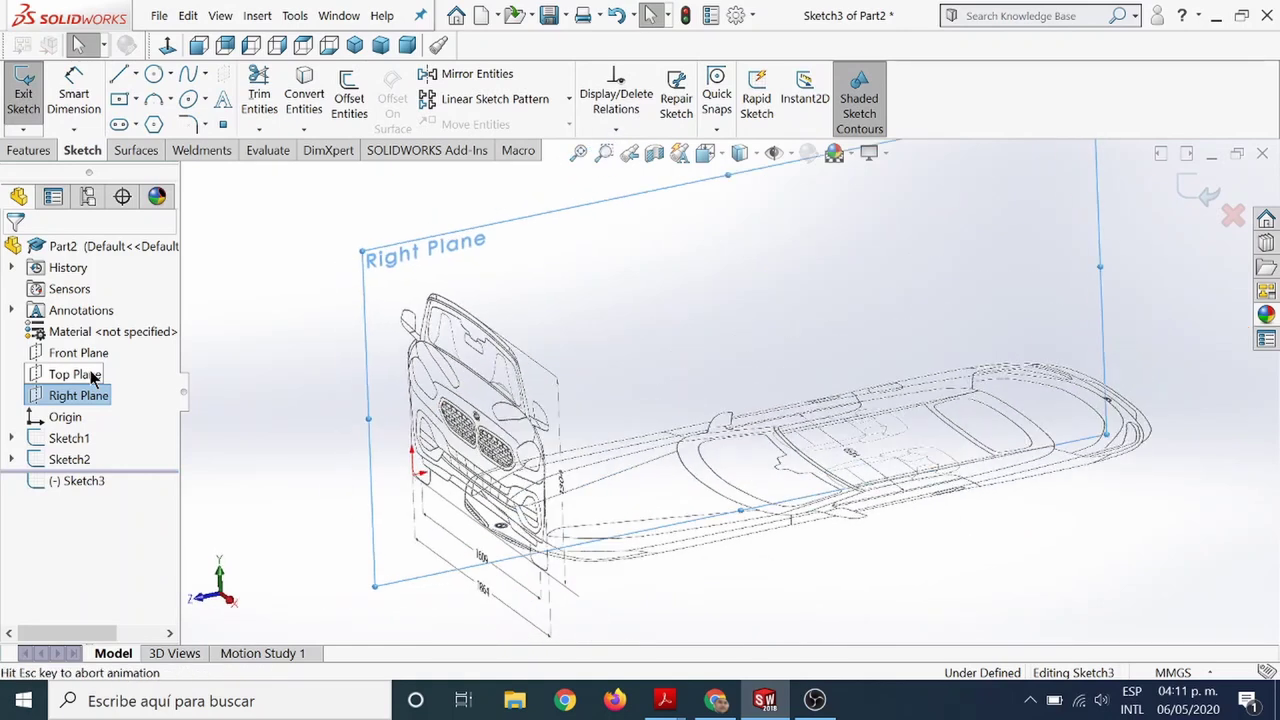
click(295, 15)
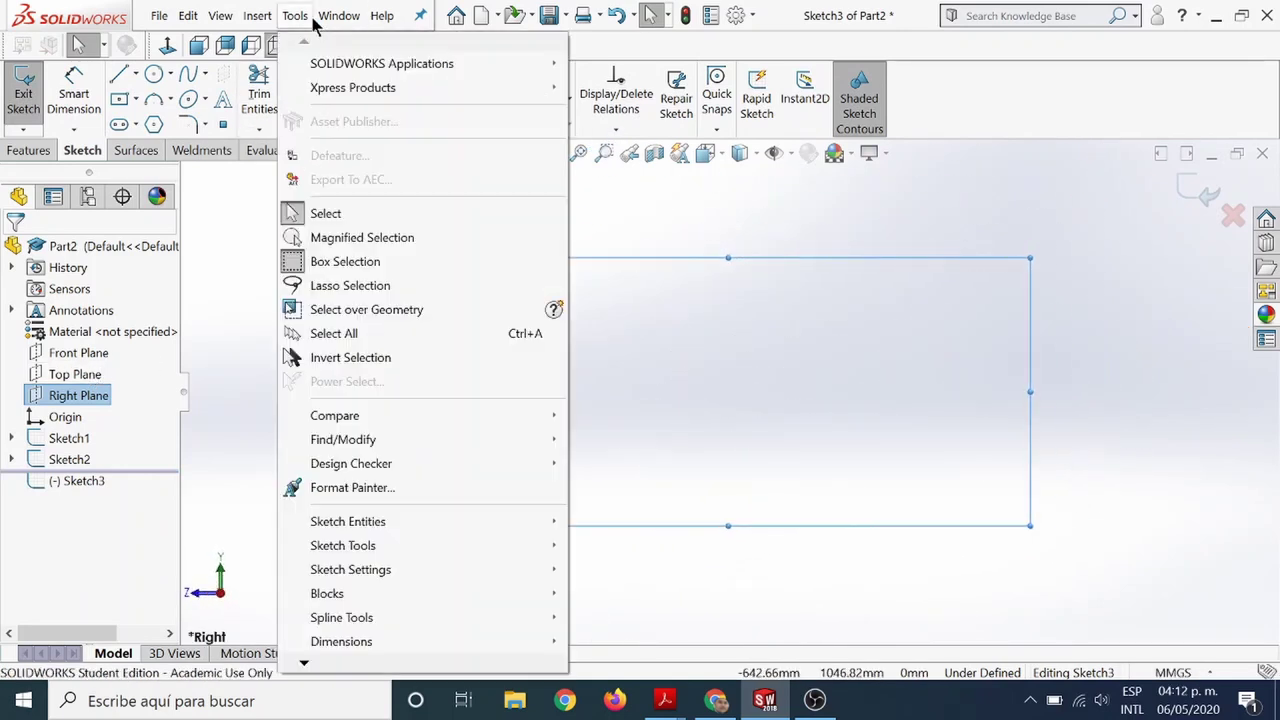
click(295, 15)
click(296, 14)
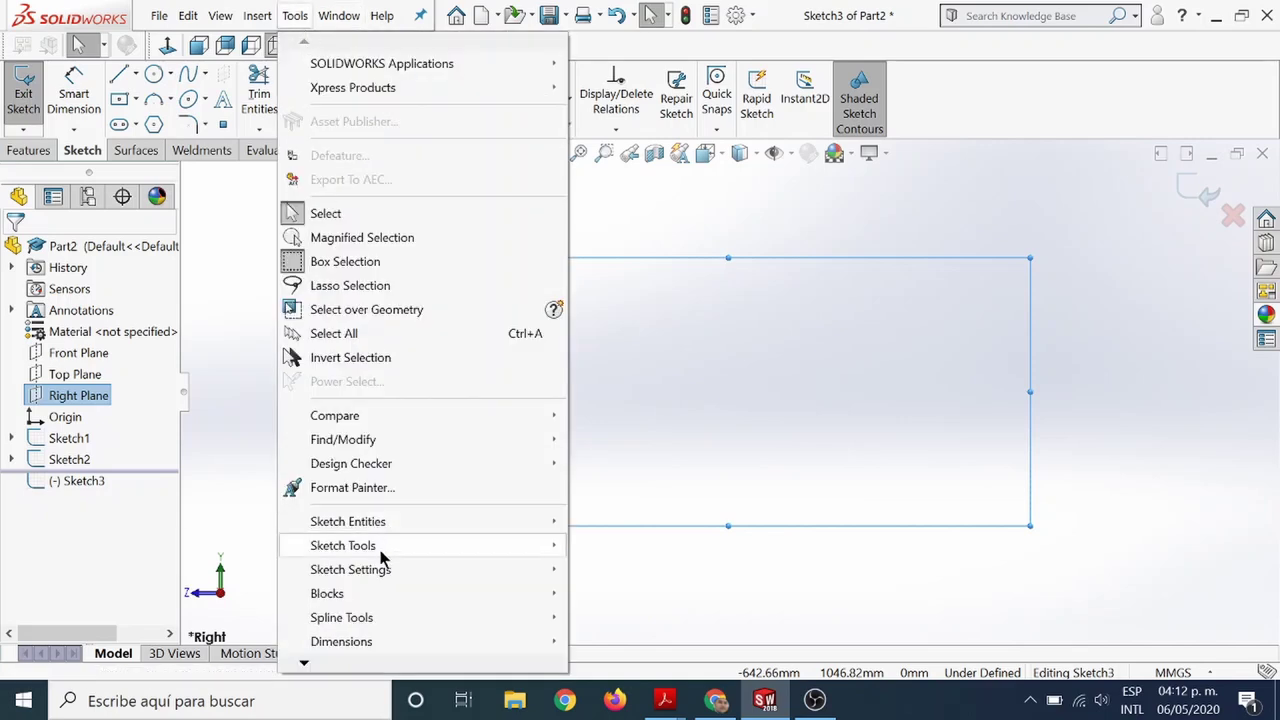
click(643, 598)
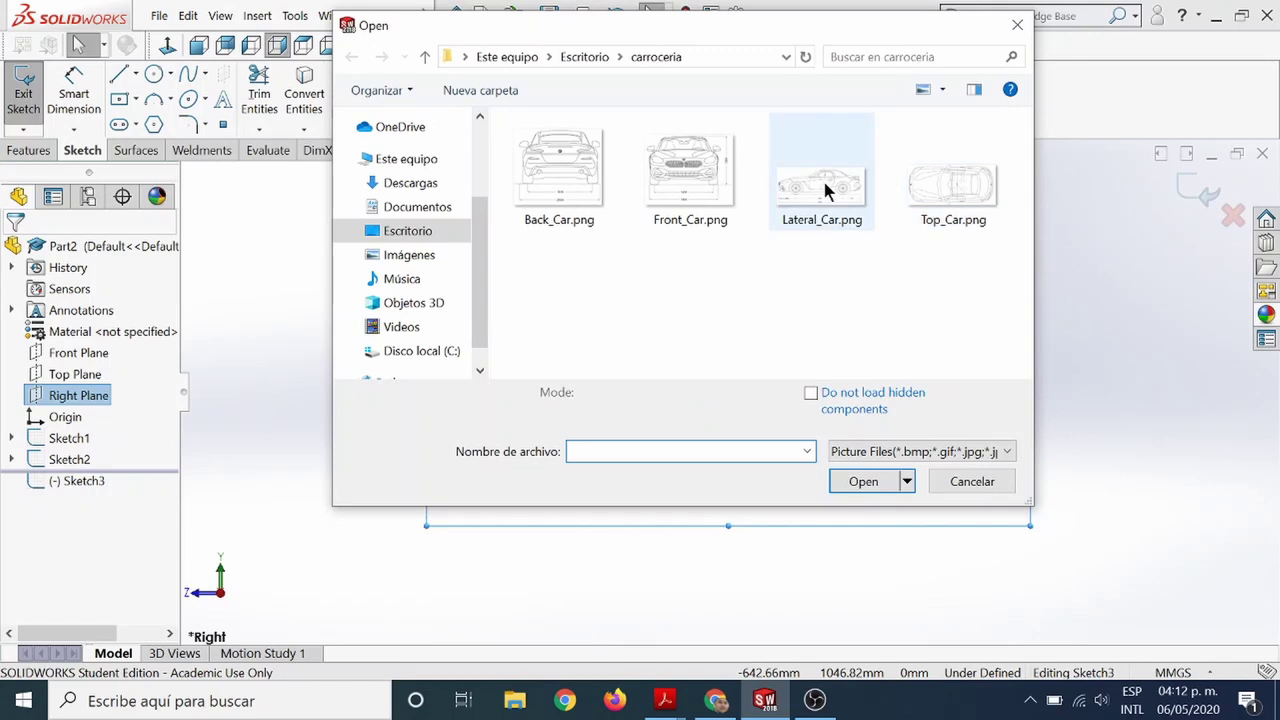
double_click(818, 194)
click(817, 194)
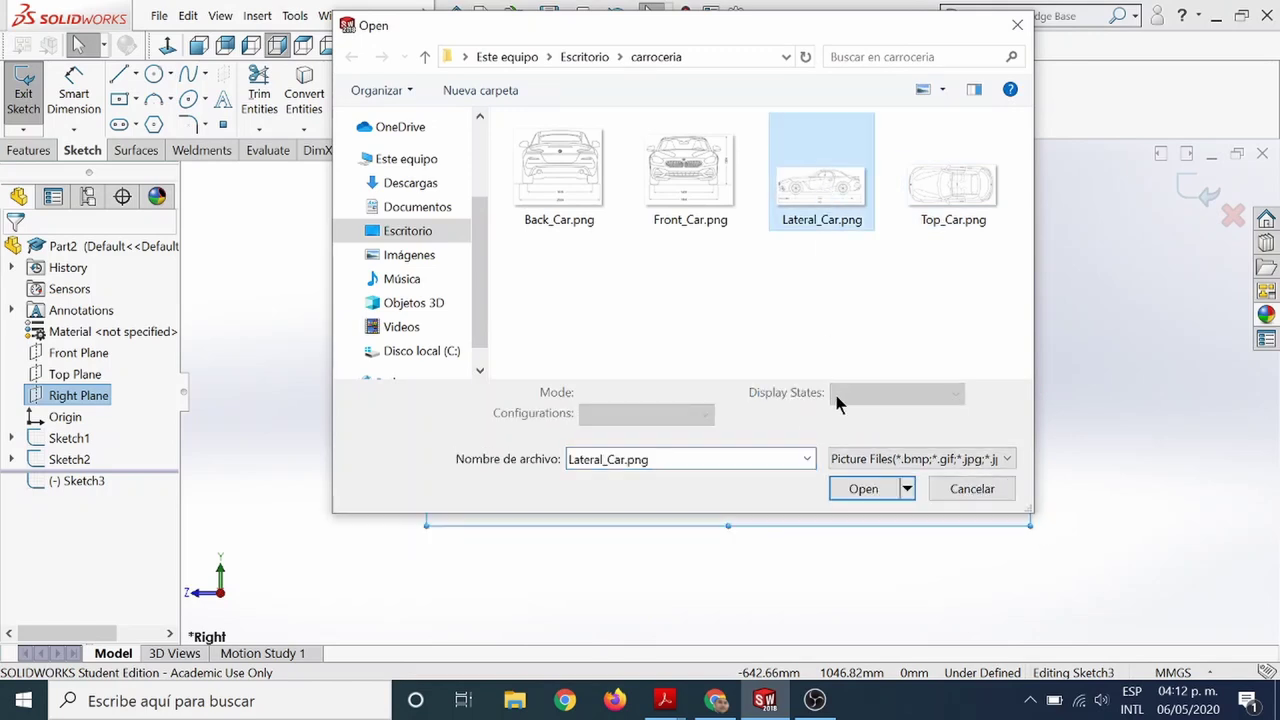
click(862, 489)
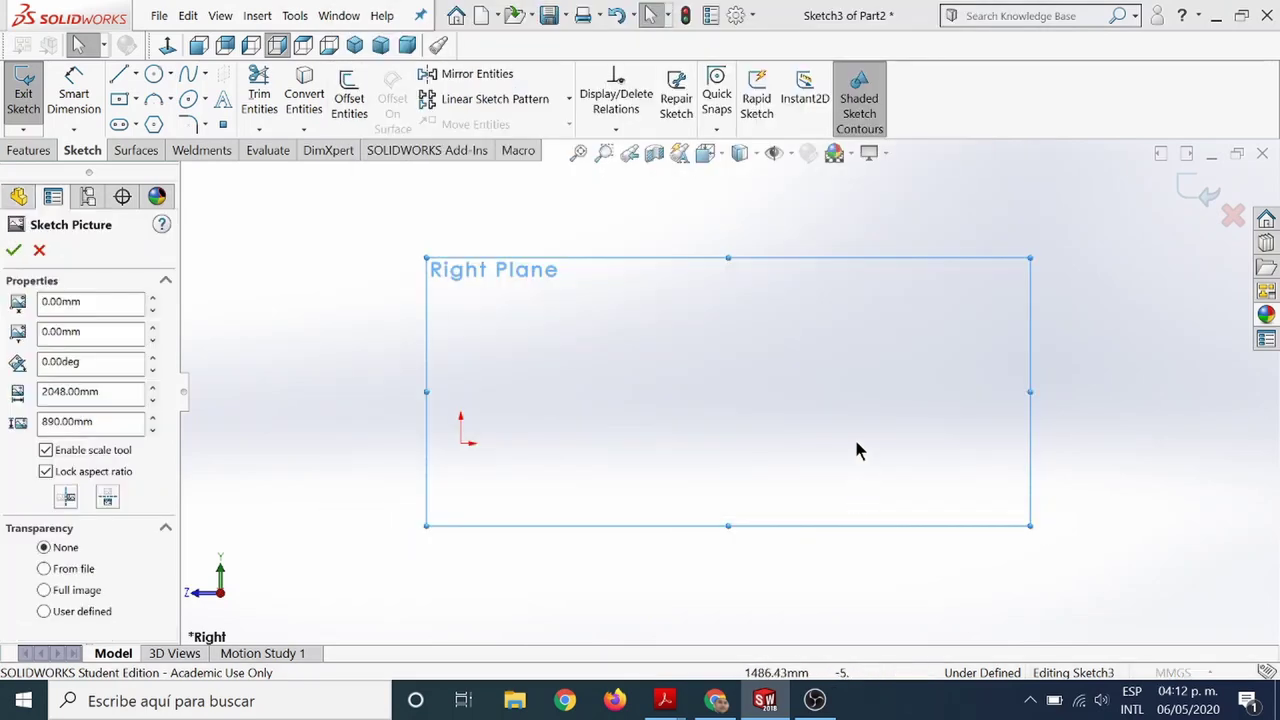
Move the side-view picture down so its front wheel sits at the origin.
scroll(606, 403, down, 1)
scroll(577, 426, down, 2)
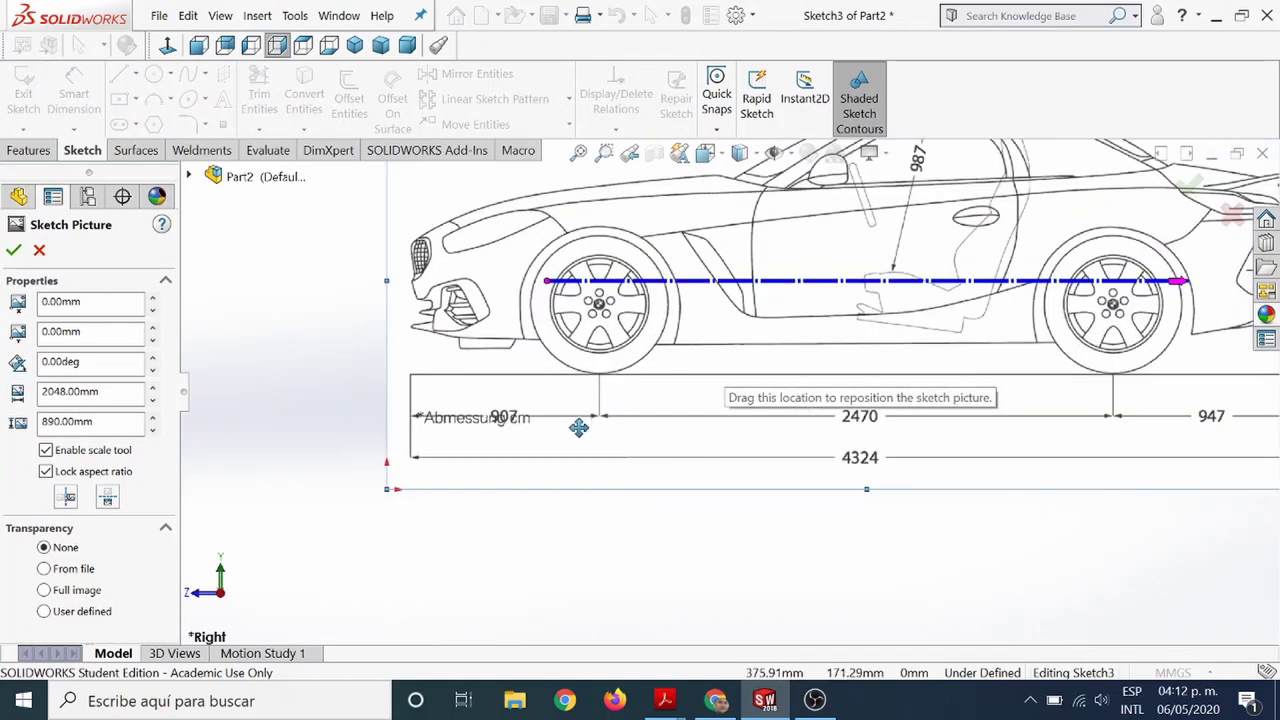
scroll(731, 371, up, 2)
drag(757, 322, 741, 400)
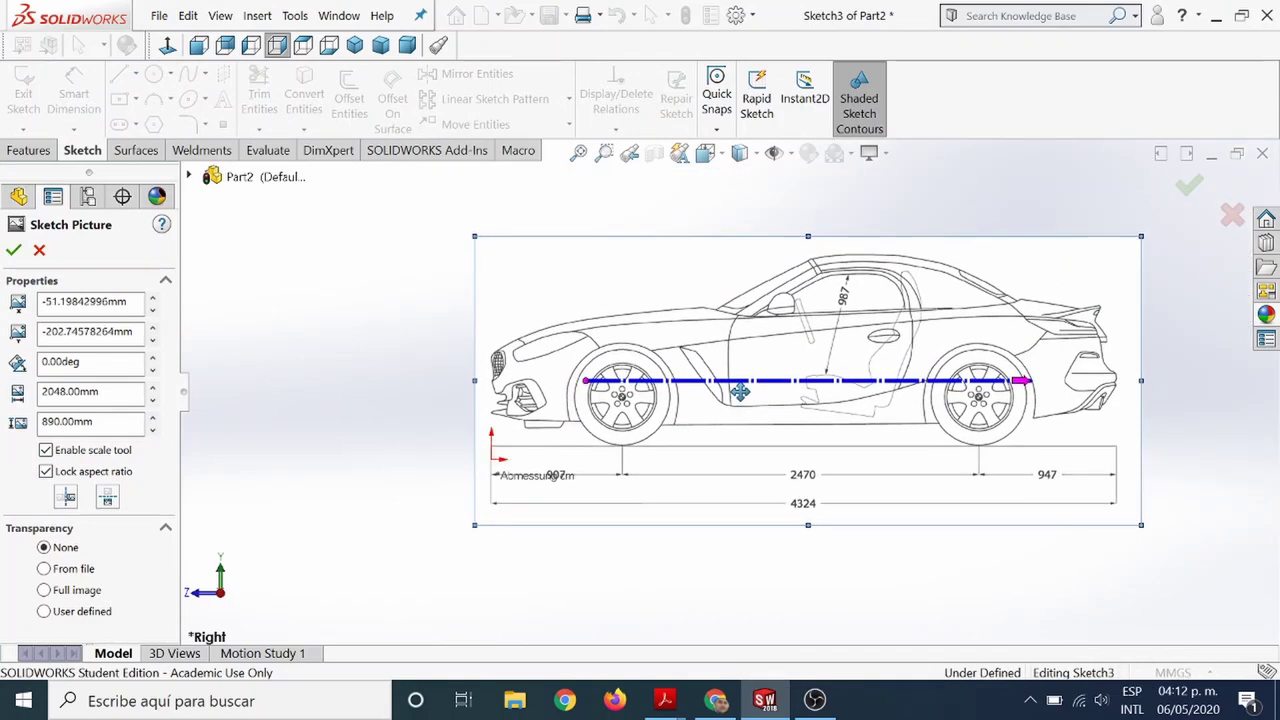
scroll(620, 415, down, 3)
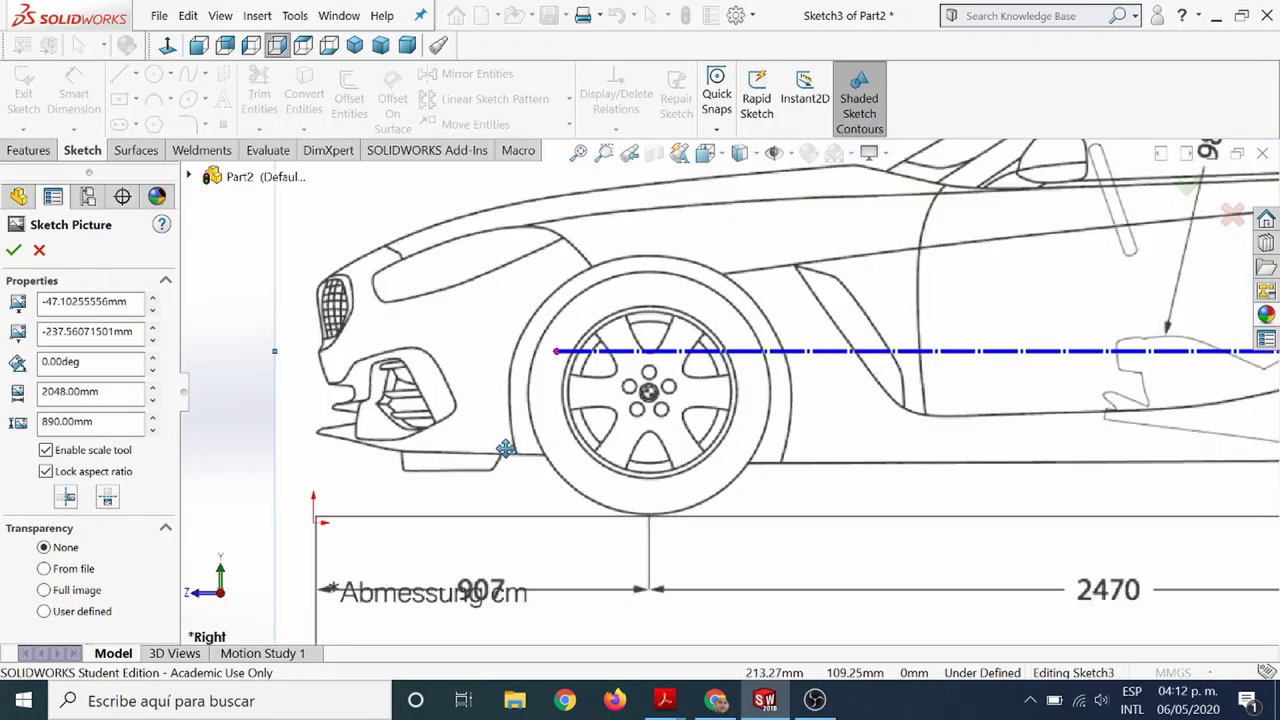
drag(423, 466, 417, 471)
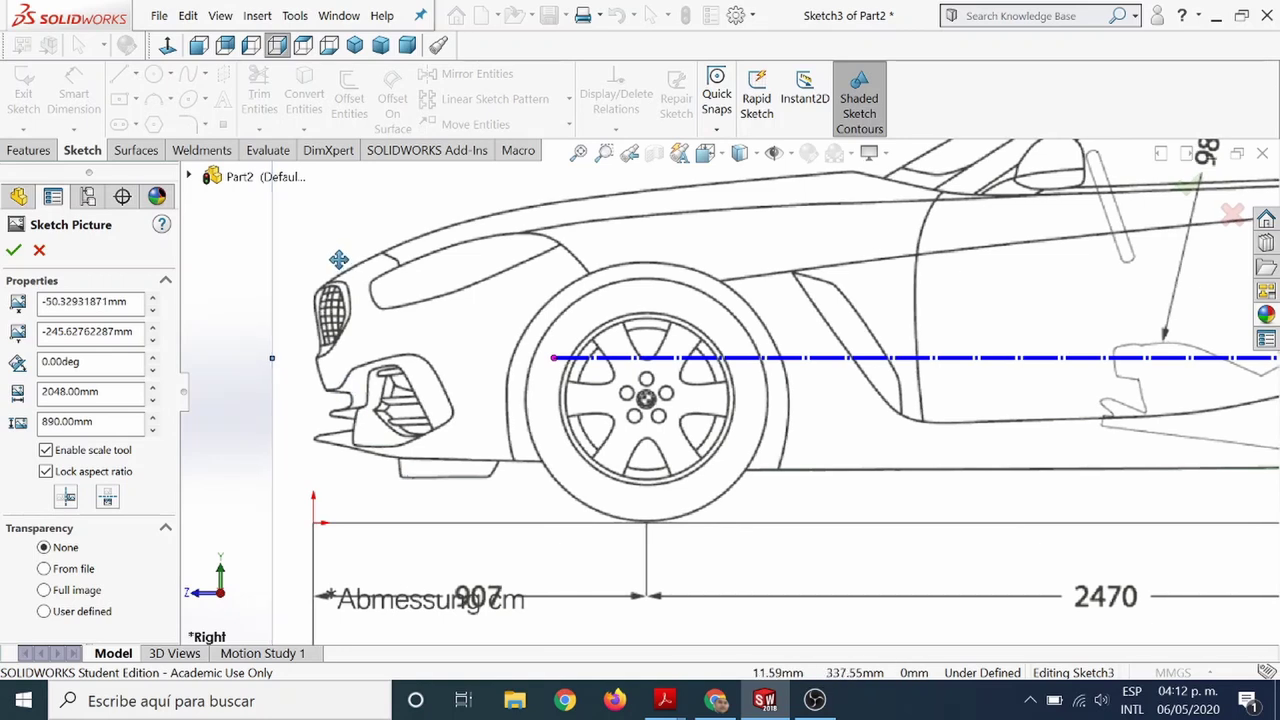
scroll(886, 408, up, 2)
scroll(886, 408, up, 3)
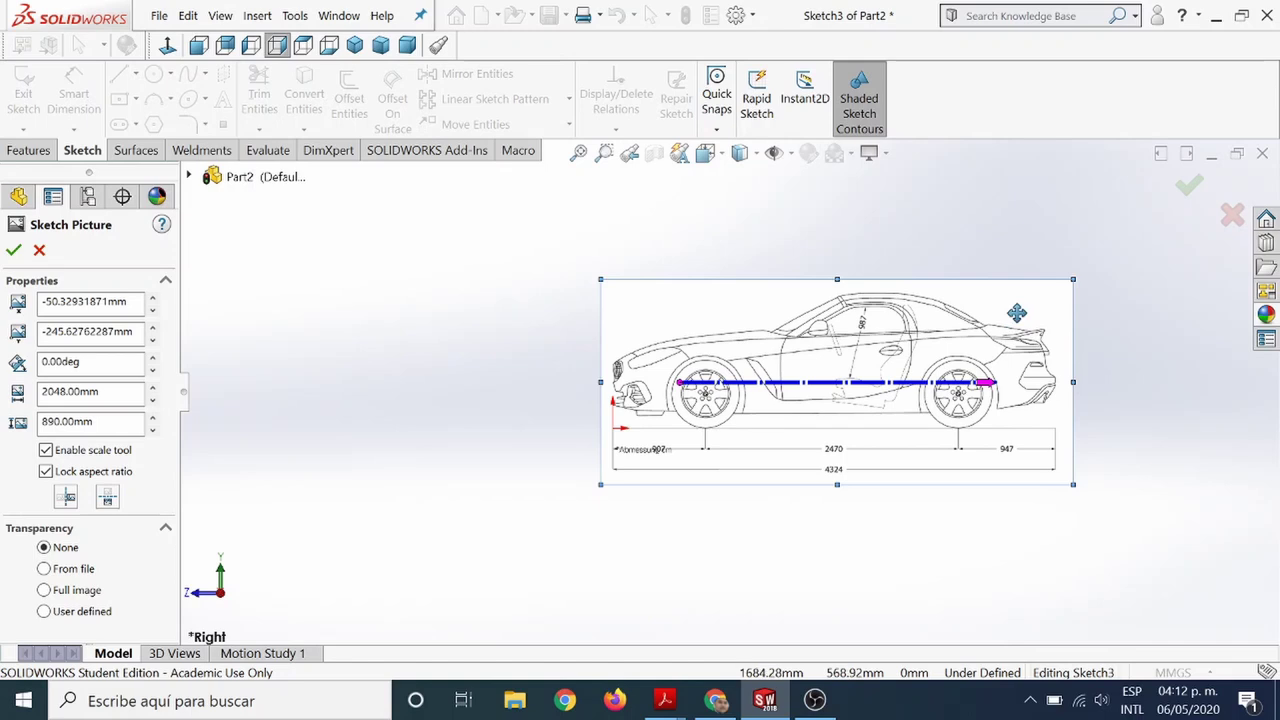
scroll(1021, 310, down, 2)
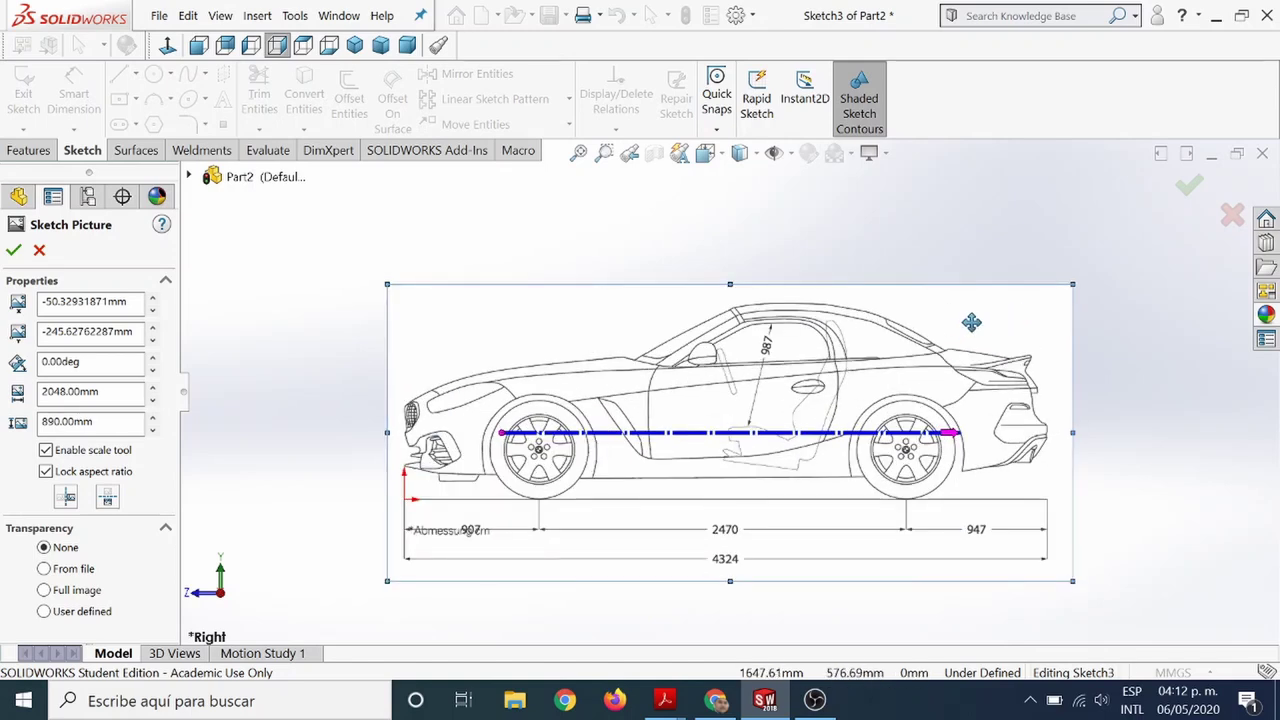
Make the side picture's white background fully transparent and finish placing it.
click(44, 612)
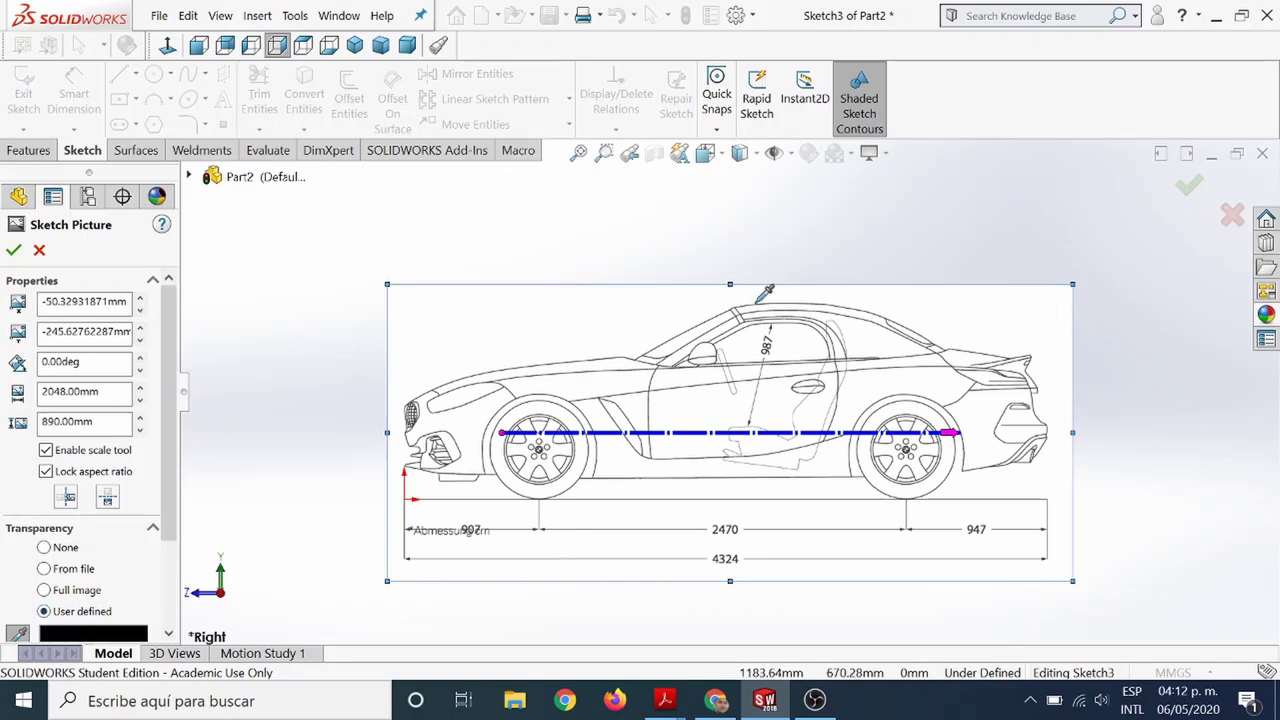
drag(168, 403, 177, 551)
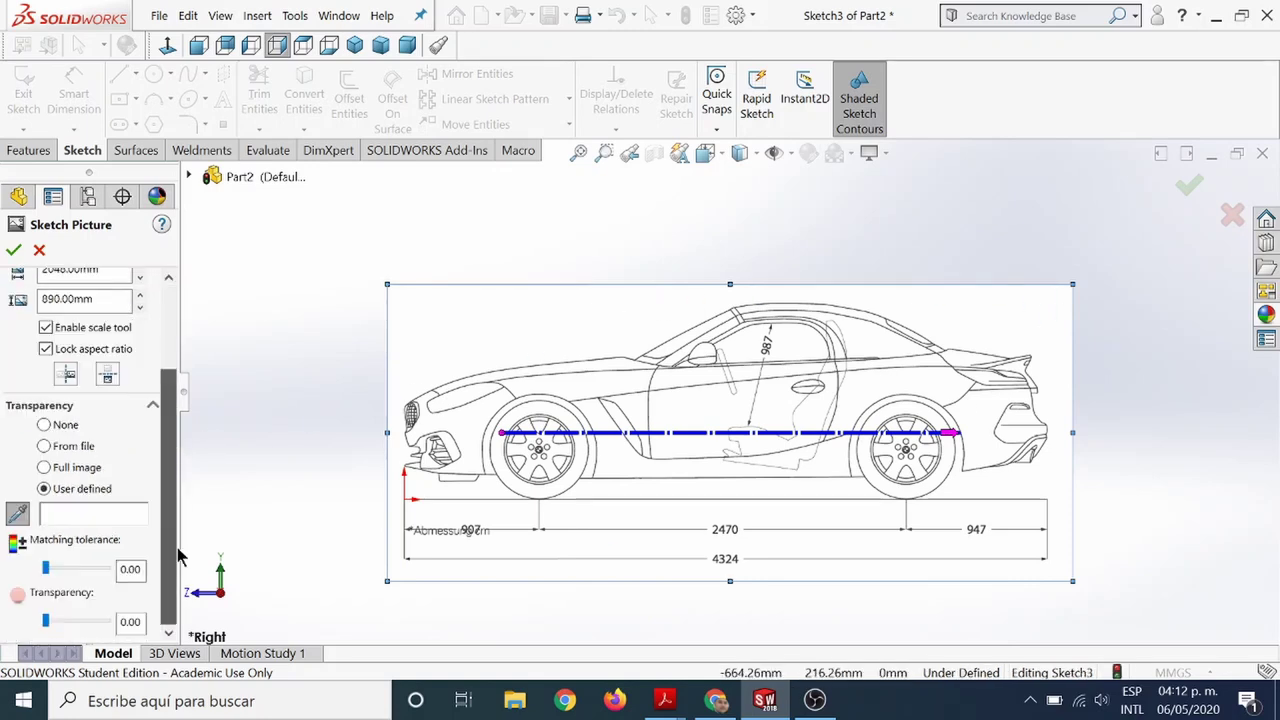
click(116, 622)
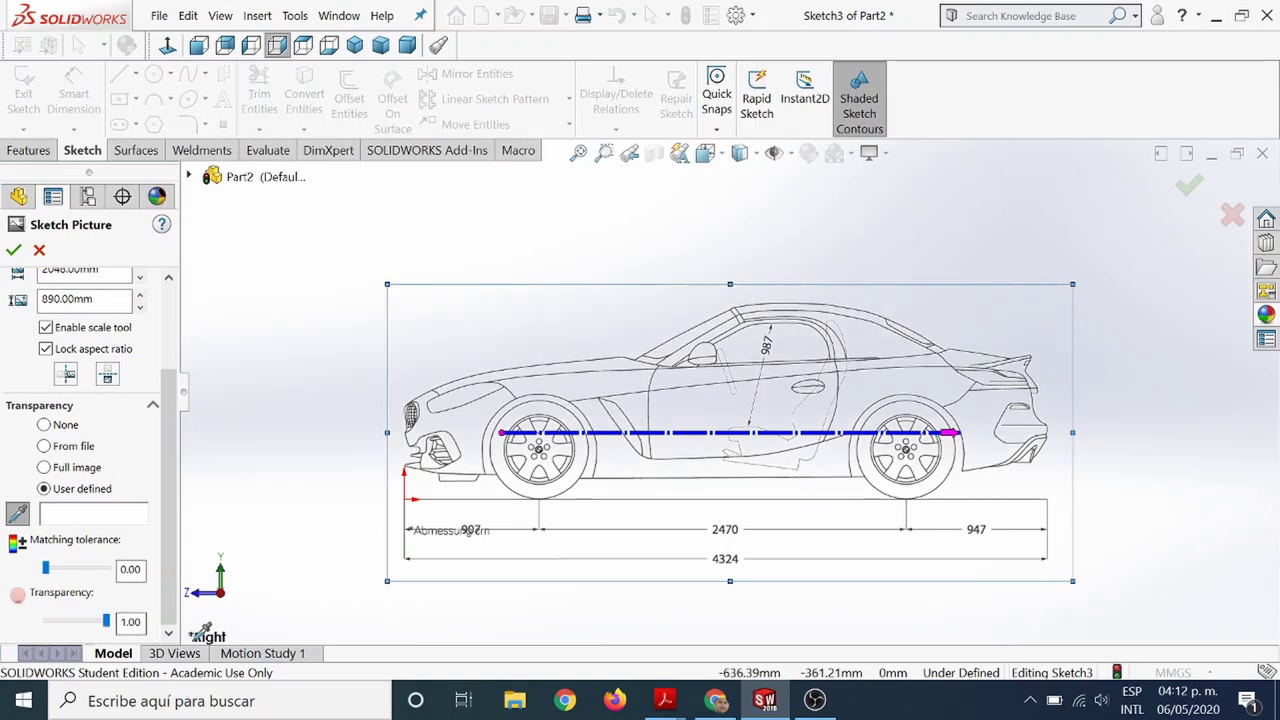
click(13, 250)
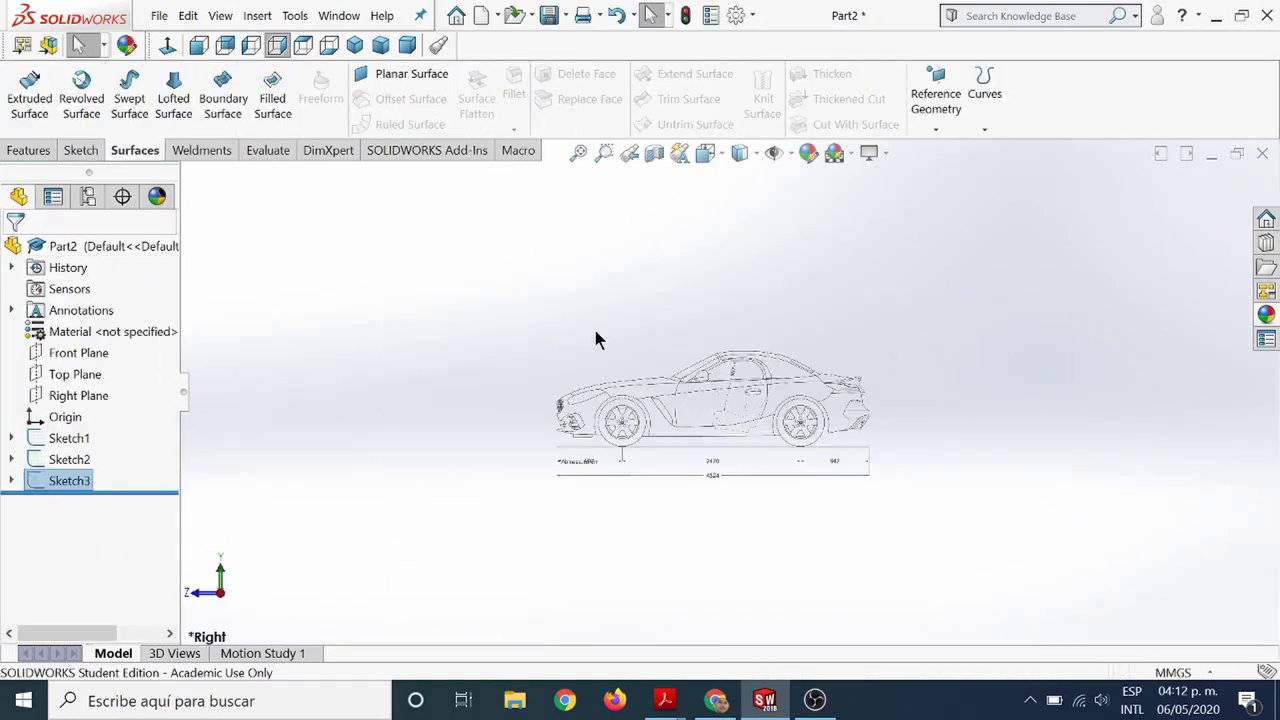
mouse_move(677, 378)
middle_down()
mouse_move(636, 393)
mouse_move(611, 486)
middle_up()
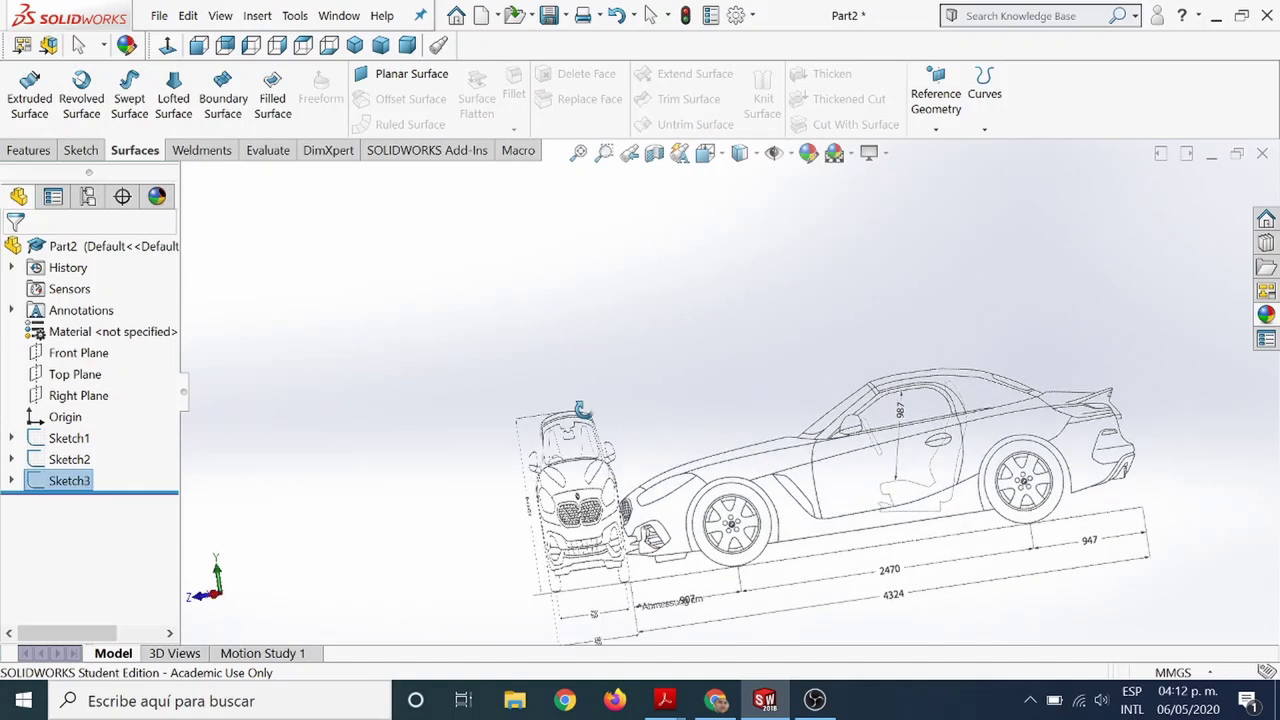
middle_drag(611, 486, 585, 412)
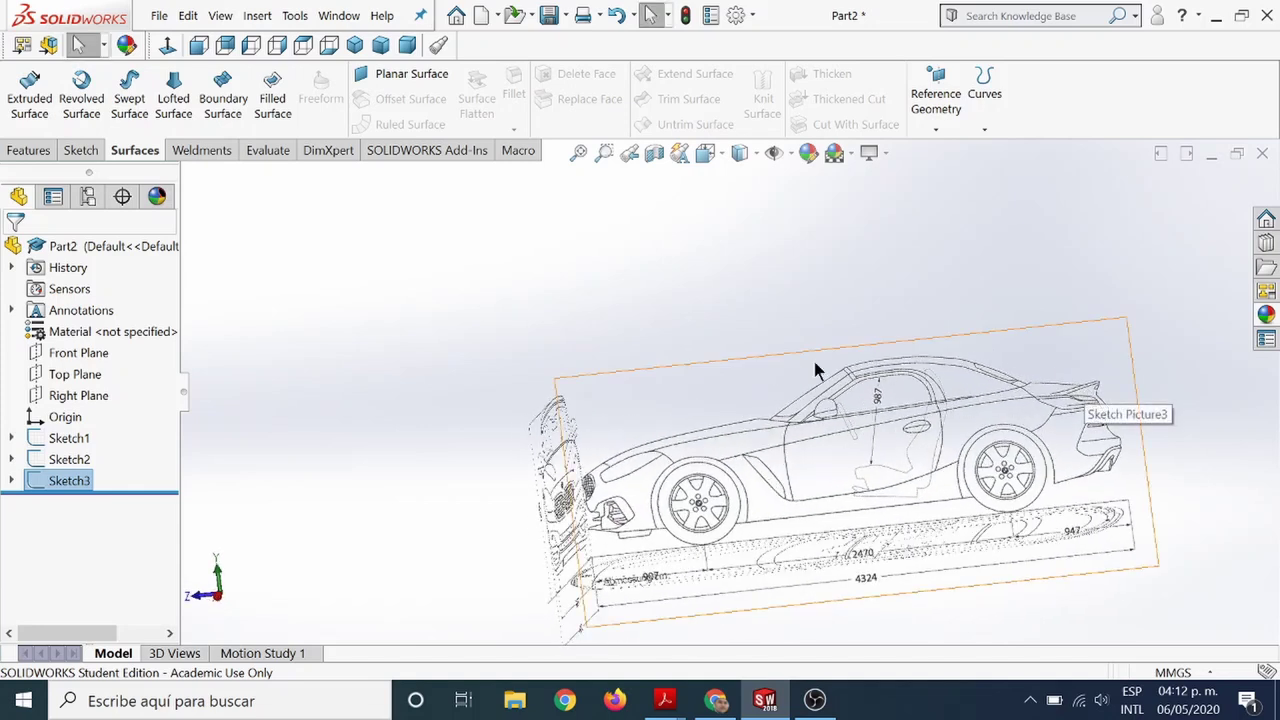
scroll(1060, 460, up, 3)
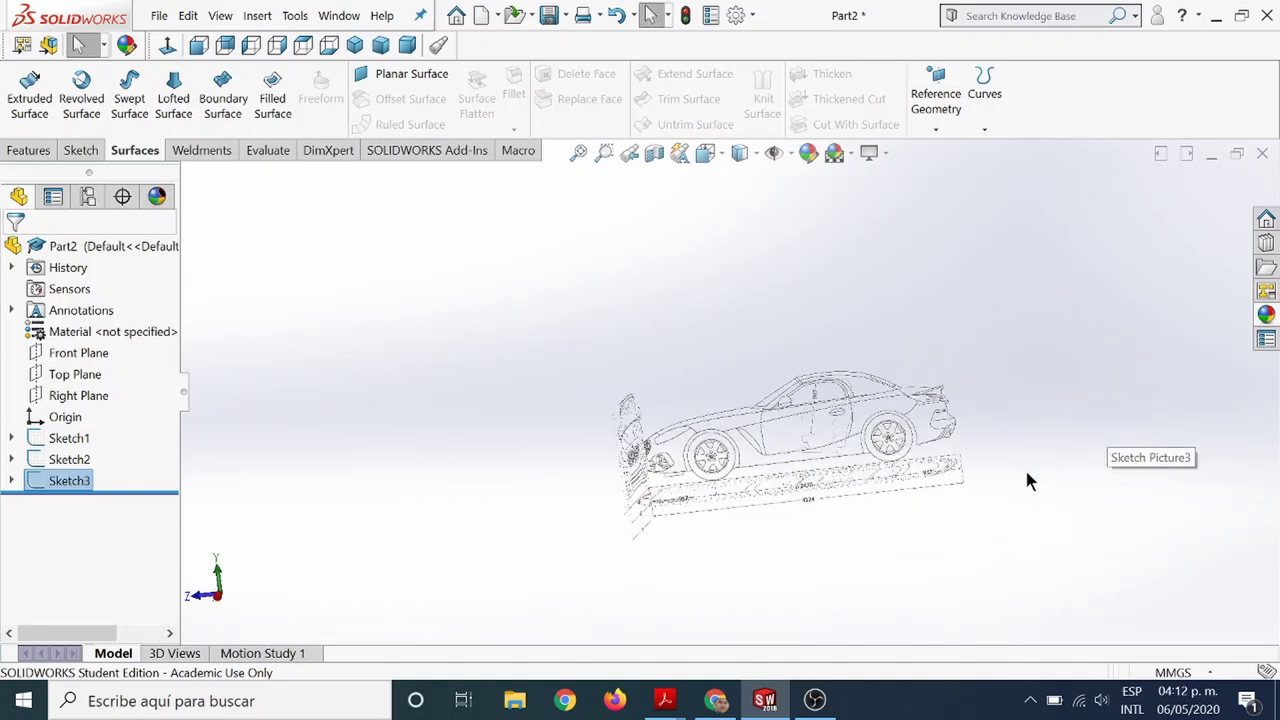
middle_drag(458, 472, 477, 483)
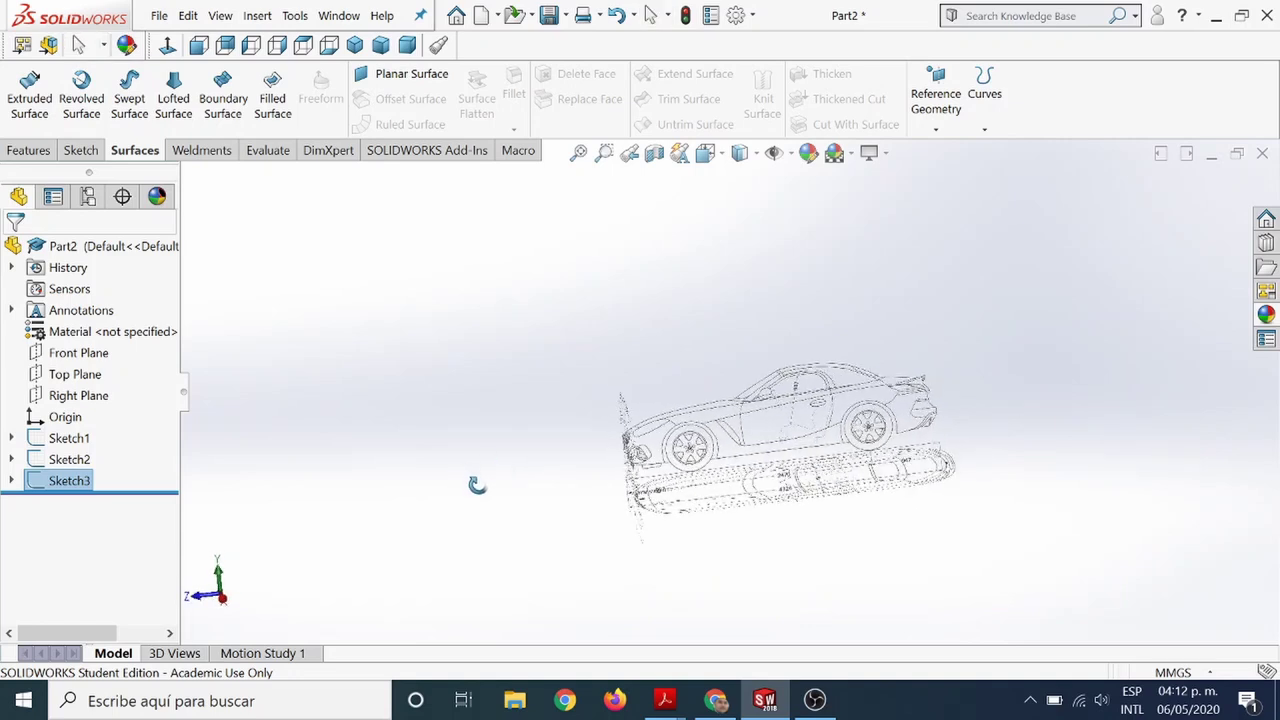
click(80, 355)
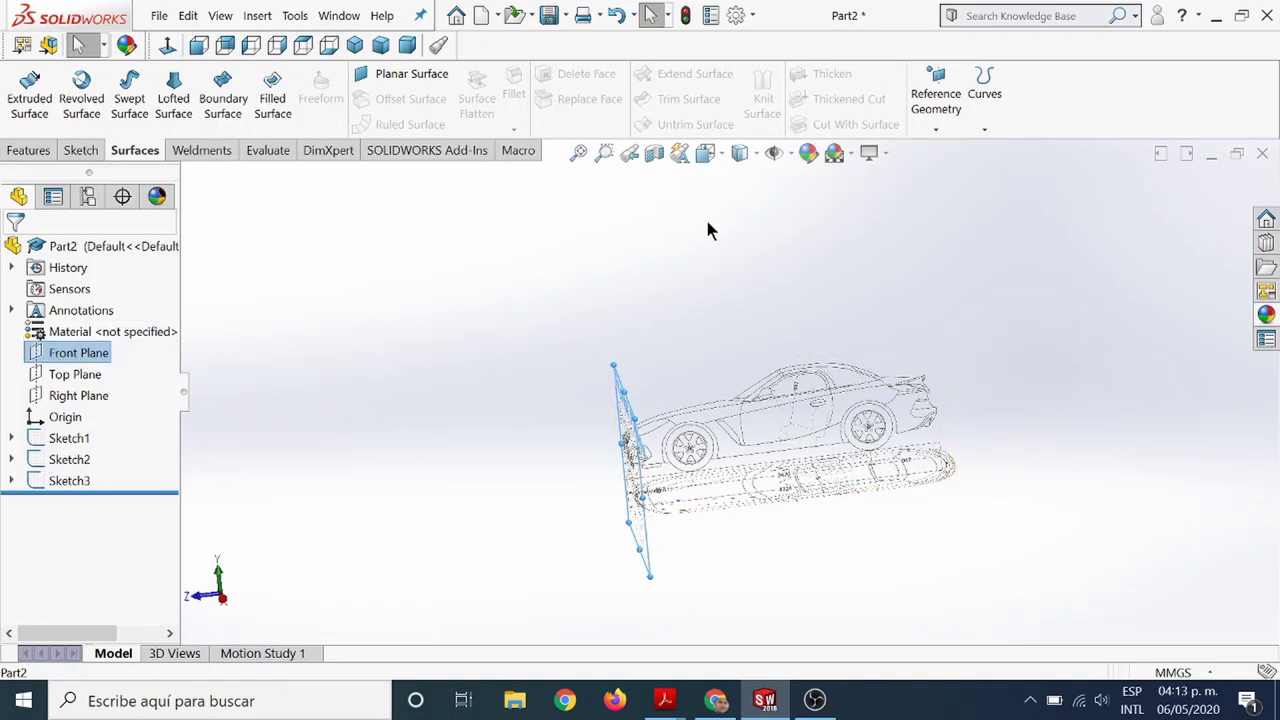
Create Plane1 offset 1910mm from the Front Plane, flipped to the car's rear.
click(937, 130)
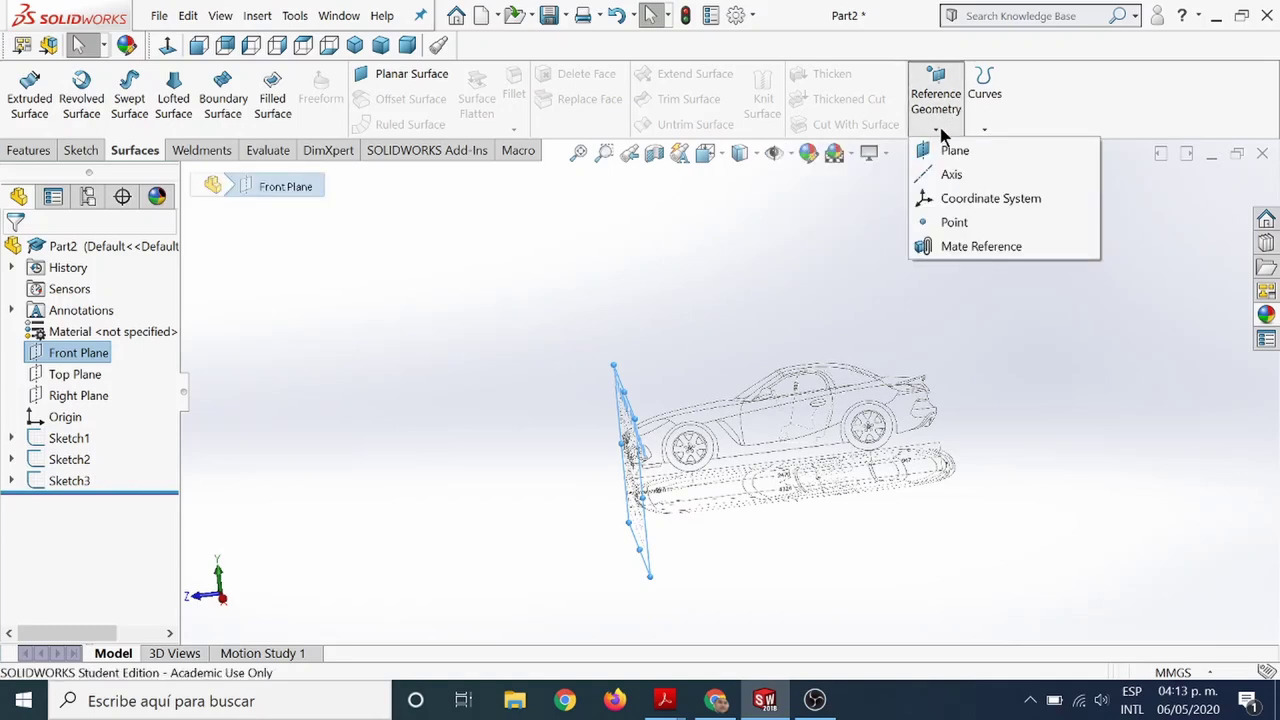
click(950, 152)
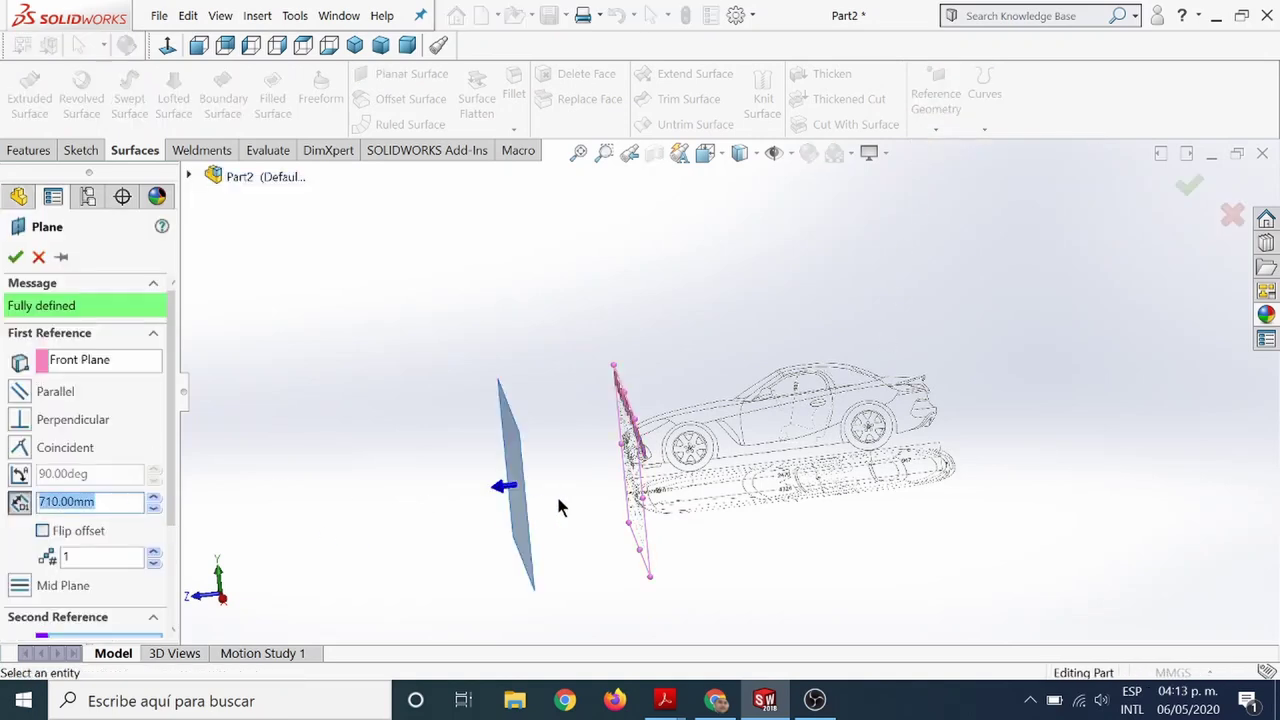
middle_drag(558, 507, 508, 508)
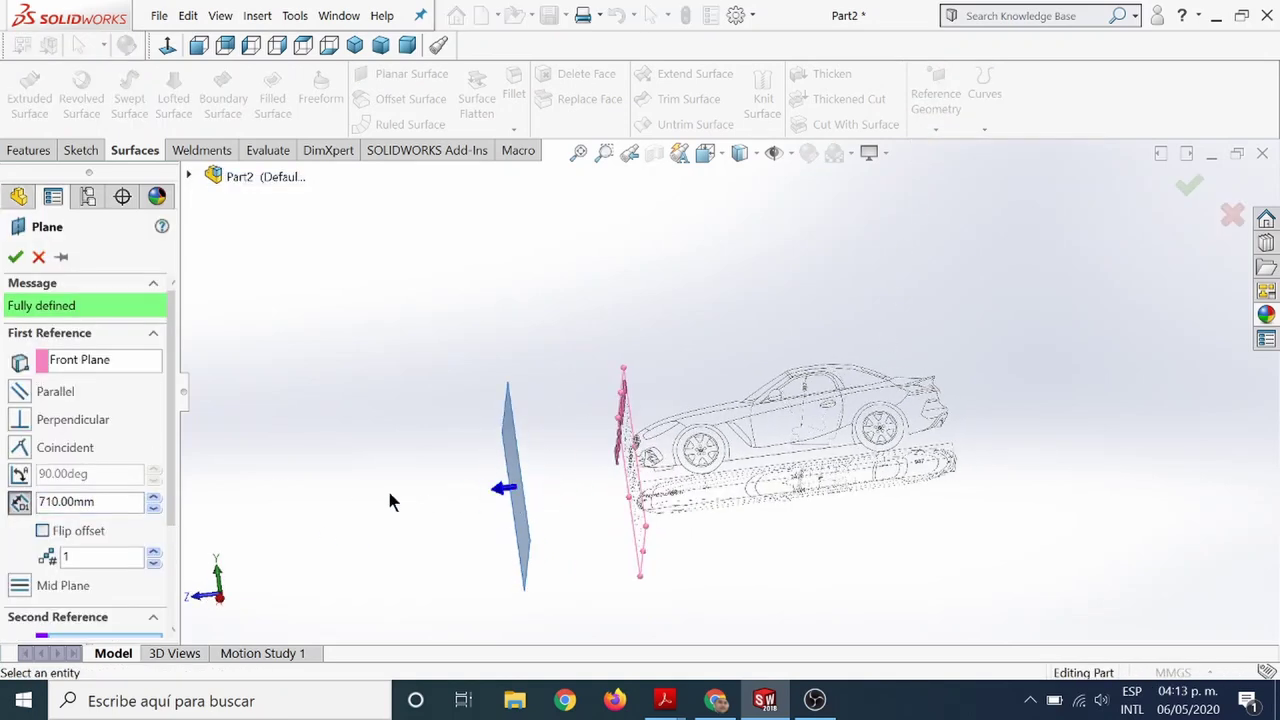
click(43, 533)
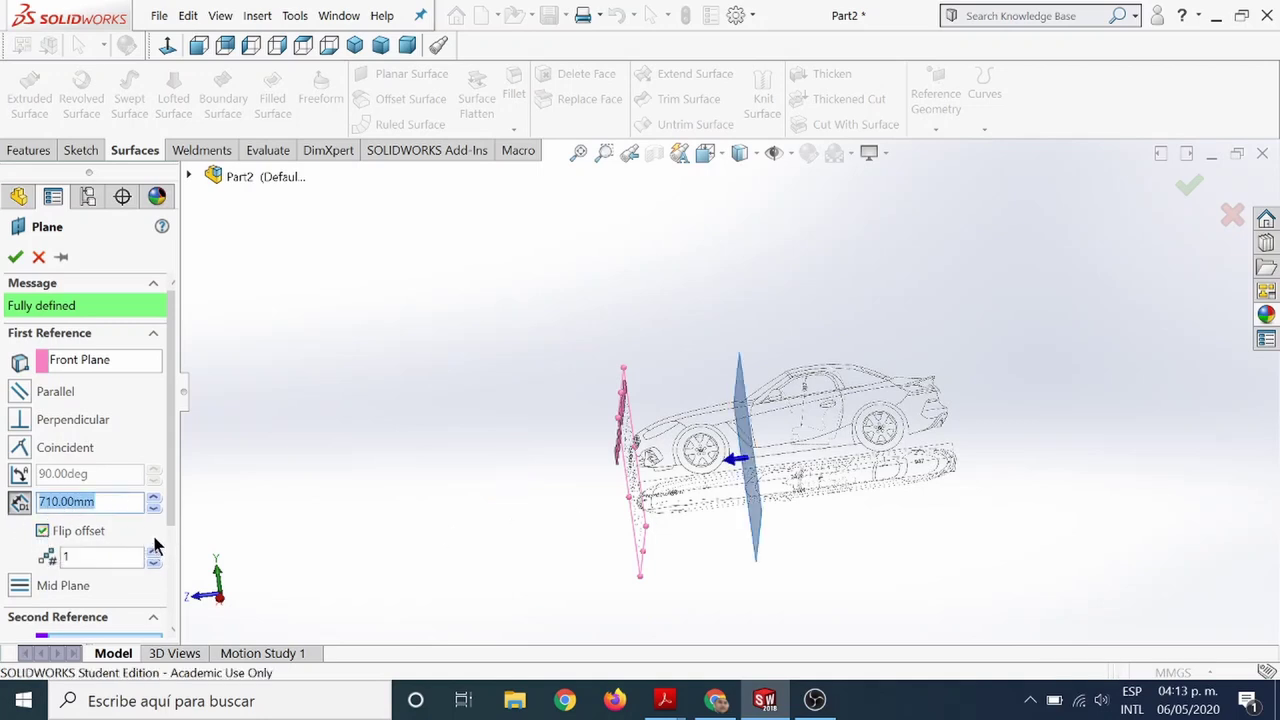
click(154, 497)
click(154, 497)
click(154, 497)
click(154, 497)
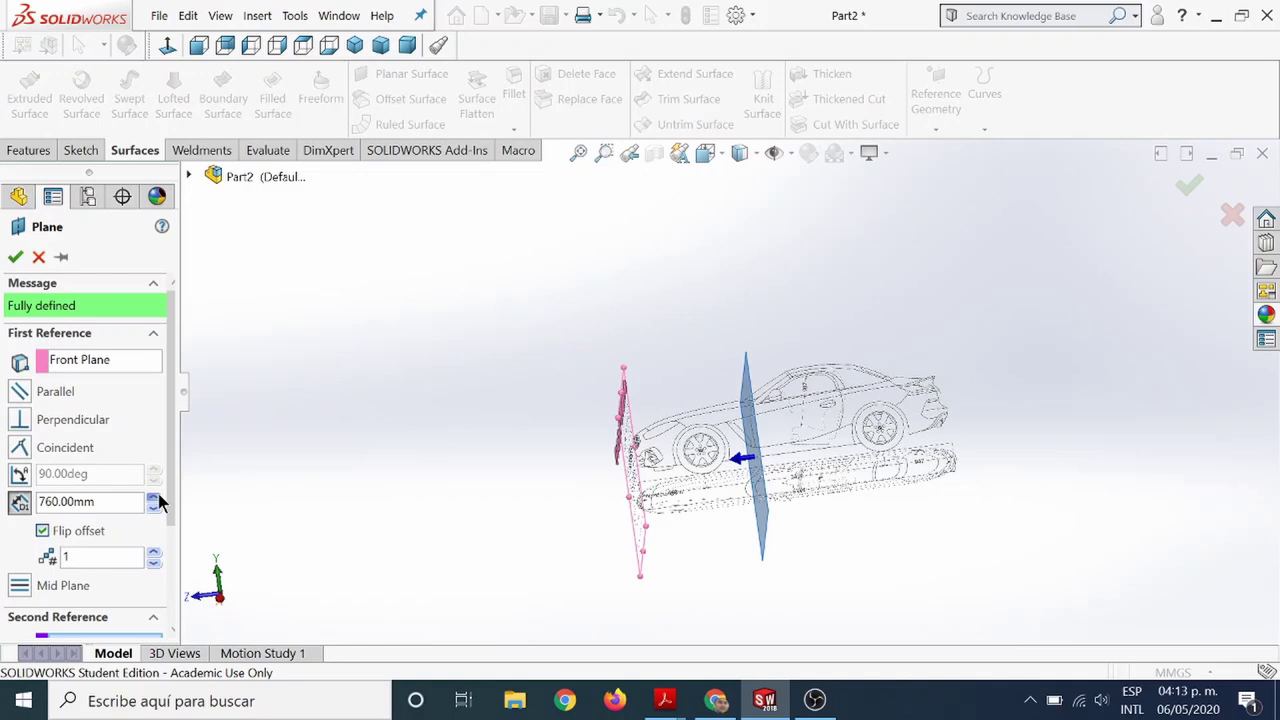
drag(154, 497, 156, 497)
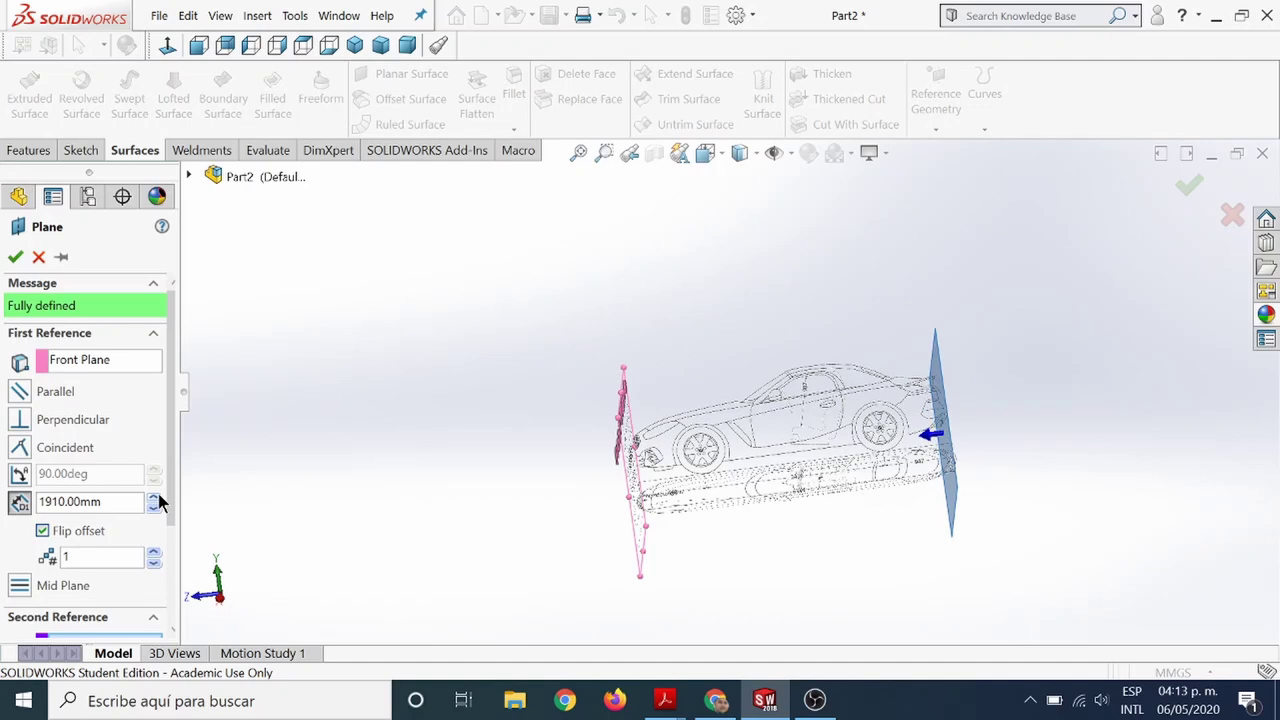
scroll(597, 452, down, 3)
scroll(1140, 570, up, 3)
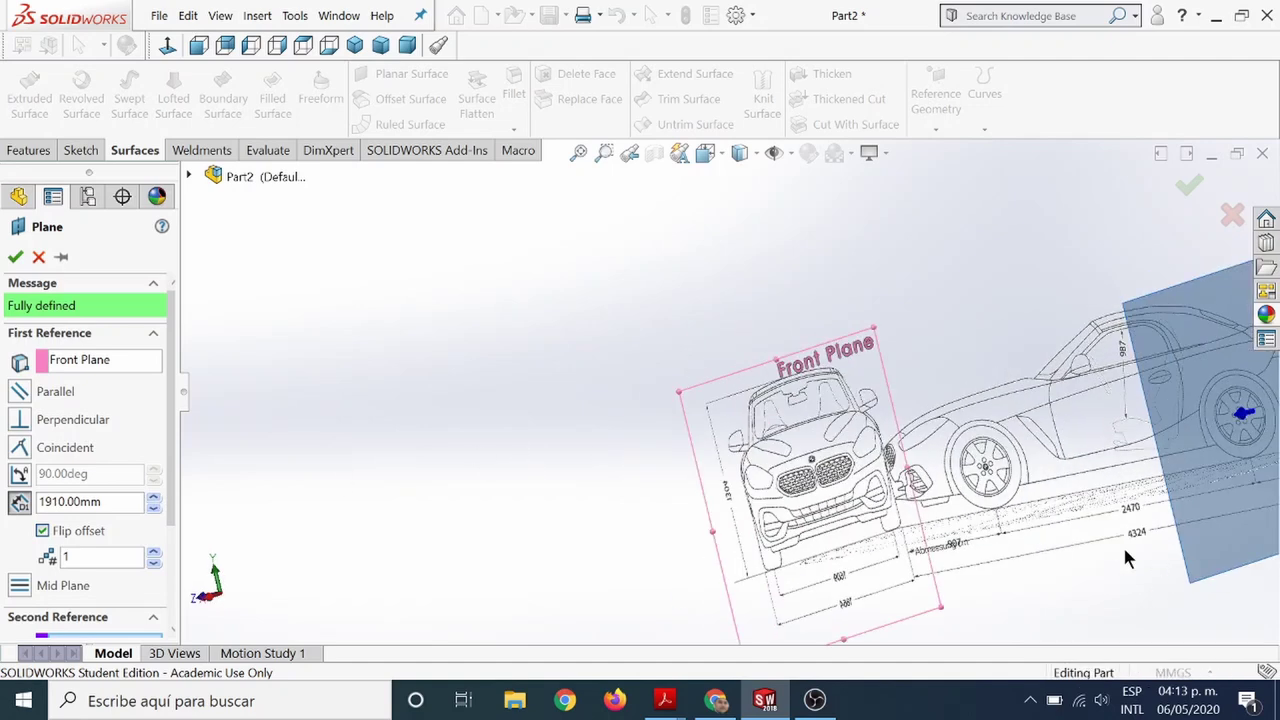
scroll(1176, 435, up, 2)
scroll(900, 418, down, 4)
mouse_move(900, 418)
middle_down()
mouse_move(925, 401)
mouse_move(923, 369)
mouse_move(943, 366)
mouse_move(946, 397)
middle_up()
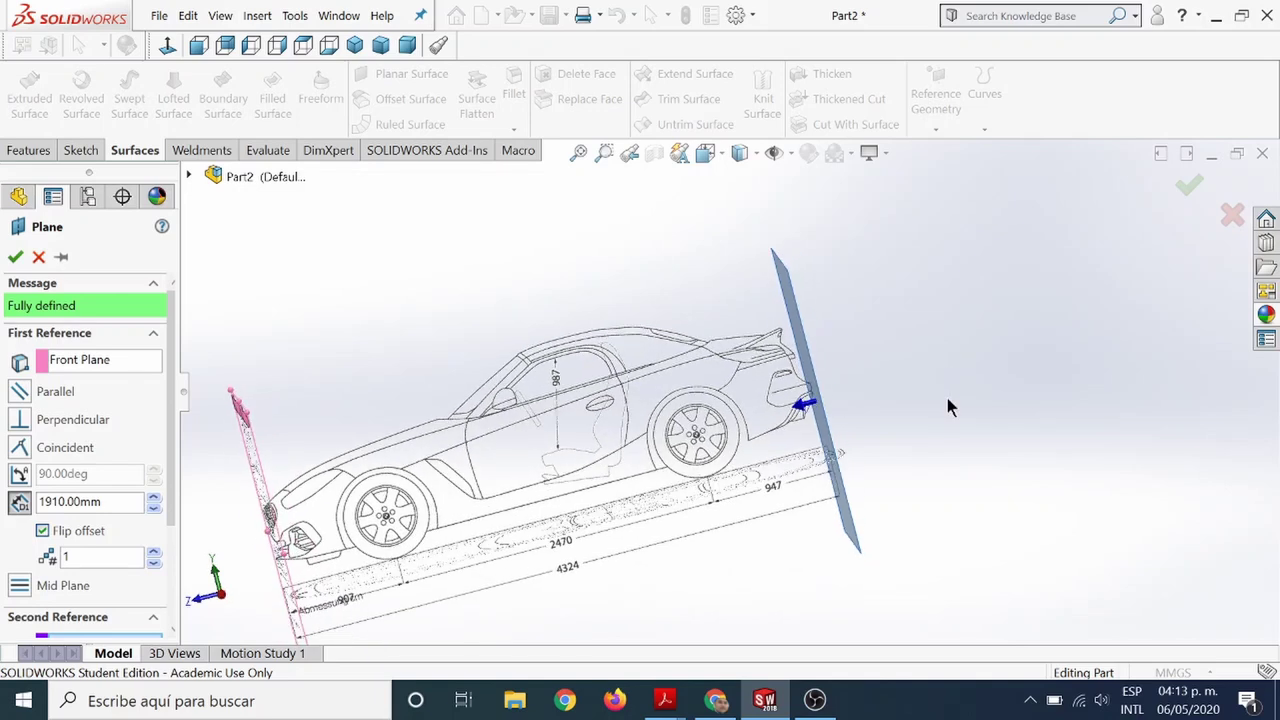
click(15, 257)
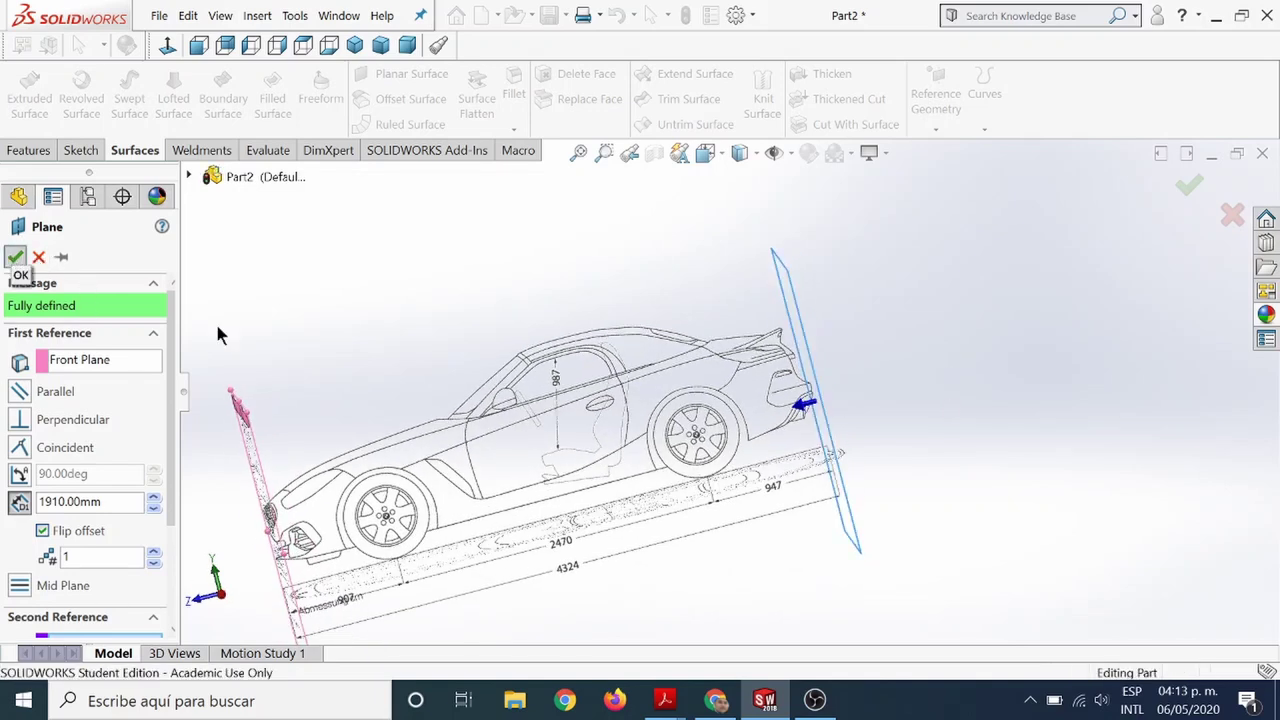
scroll(714, 471, up, 2)
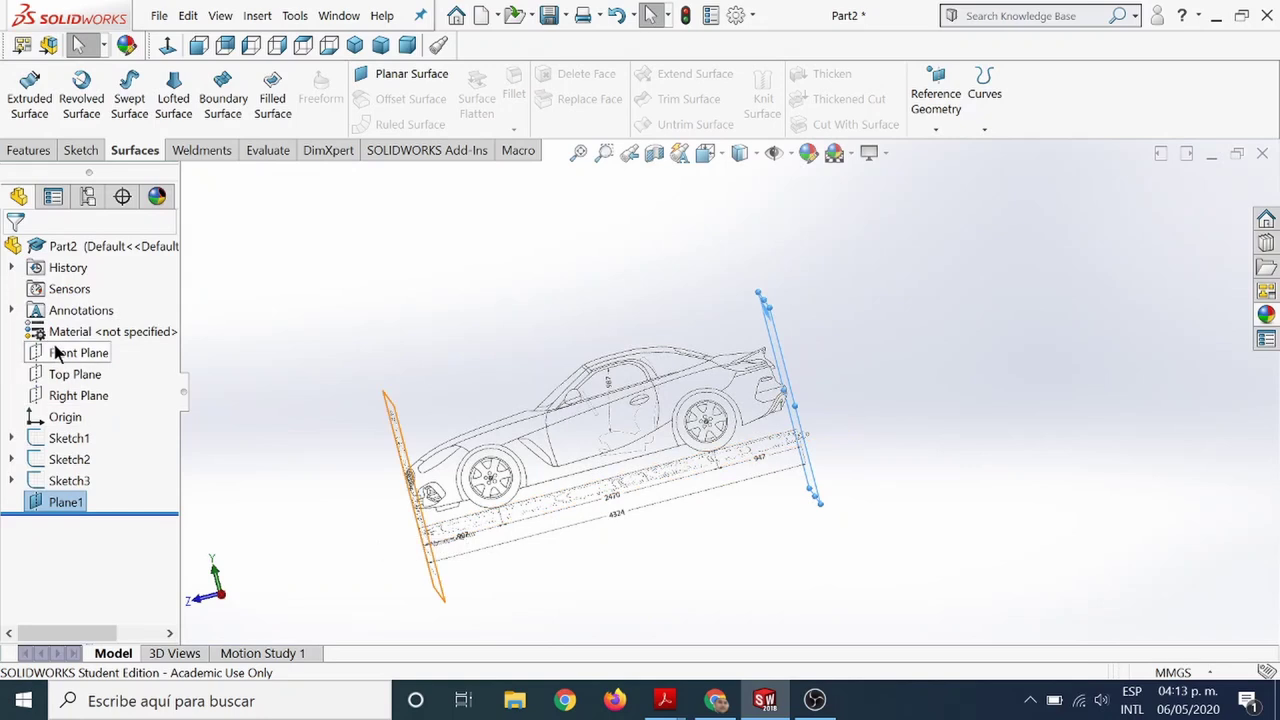
Start a new empty sketch on Plane1 and orbit to see the car pictures in 3D.
right_click(53, 507)
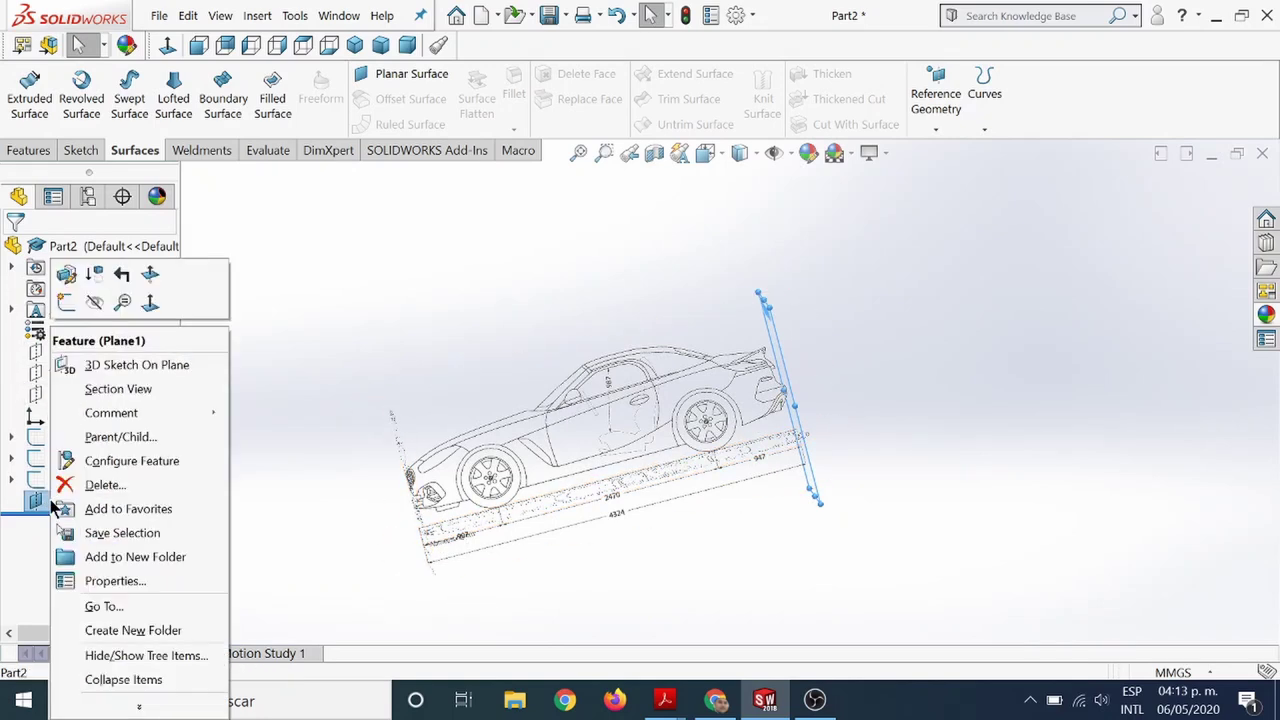
click(65, 303)
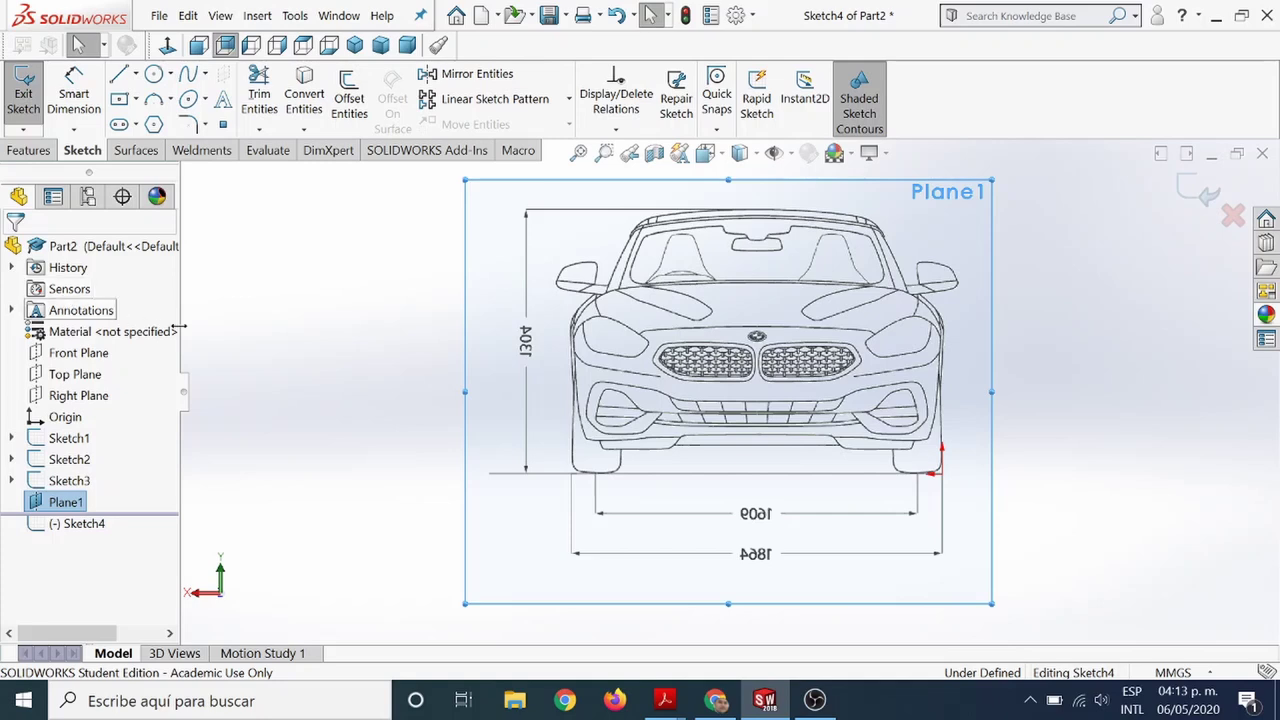
scroll(728, 391, up, 3)
mouse_move(737, 449)
middle_down()
mouse_move(636, 530)
mouse_move(734, 486)
mouse_move(740, 446)
middle_up()
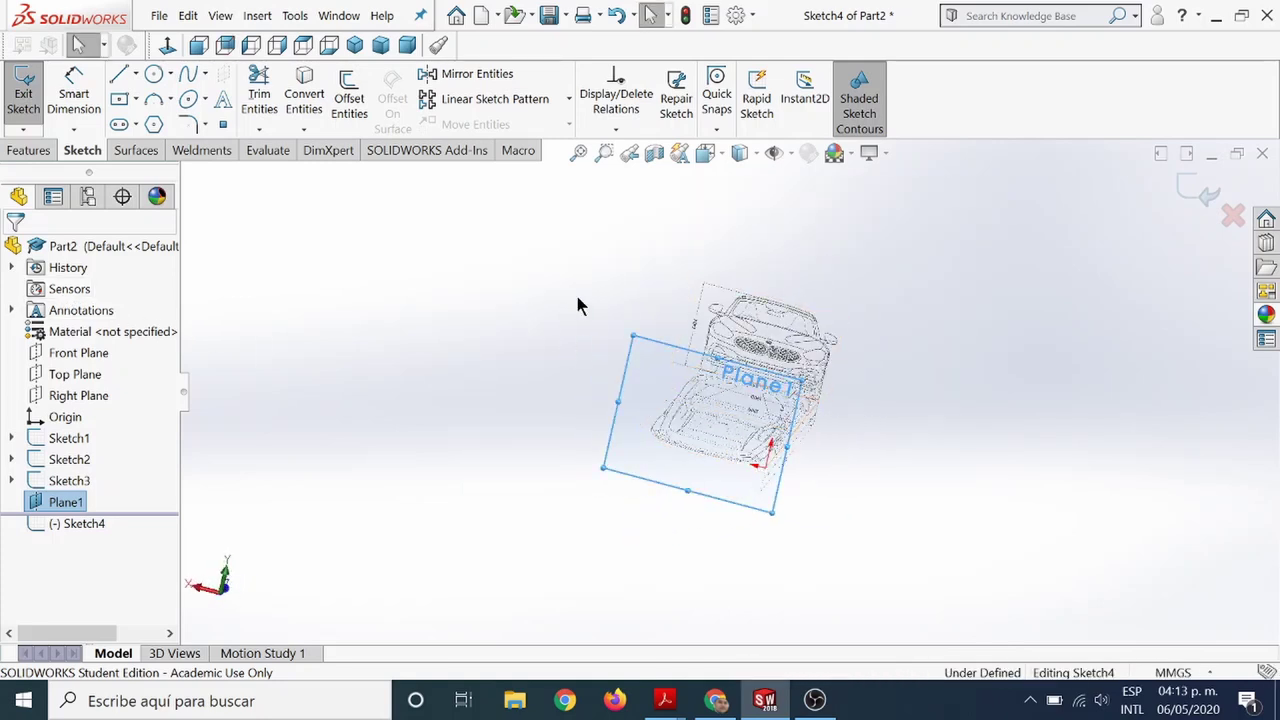
click(295, 16)
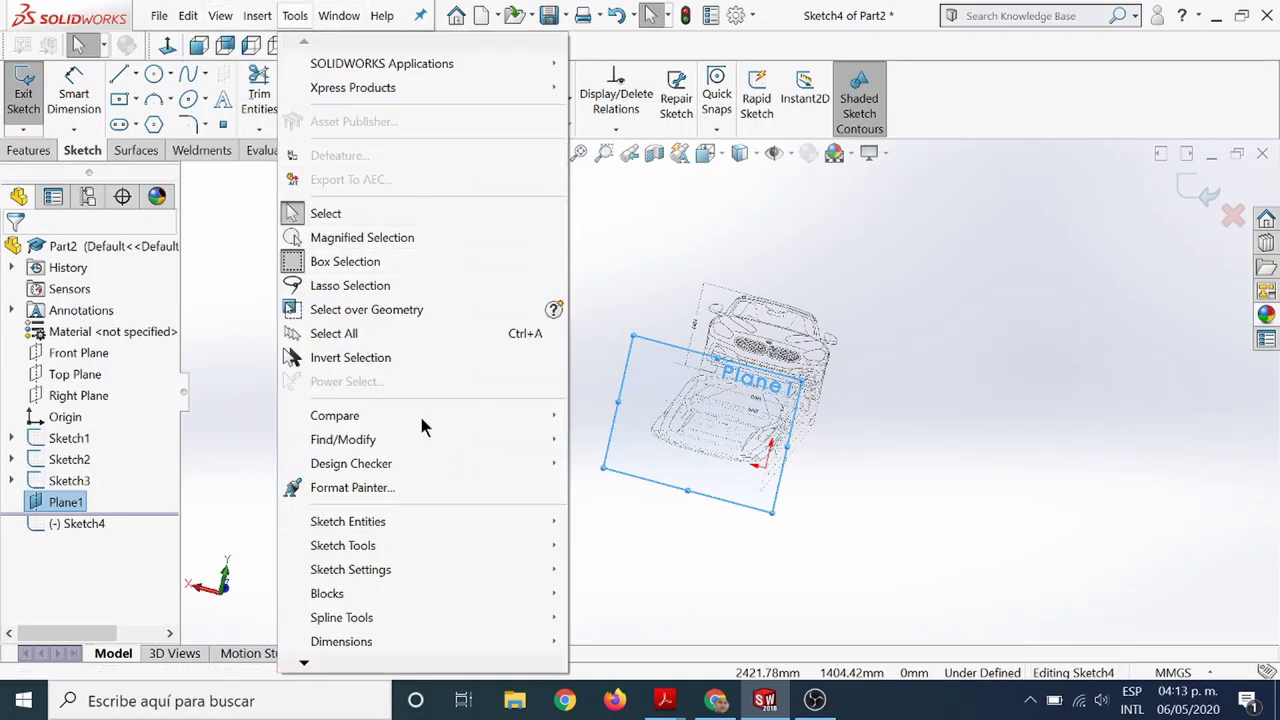
mouse_move(343, 545)
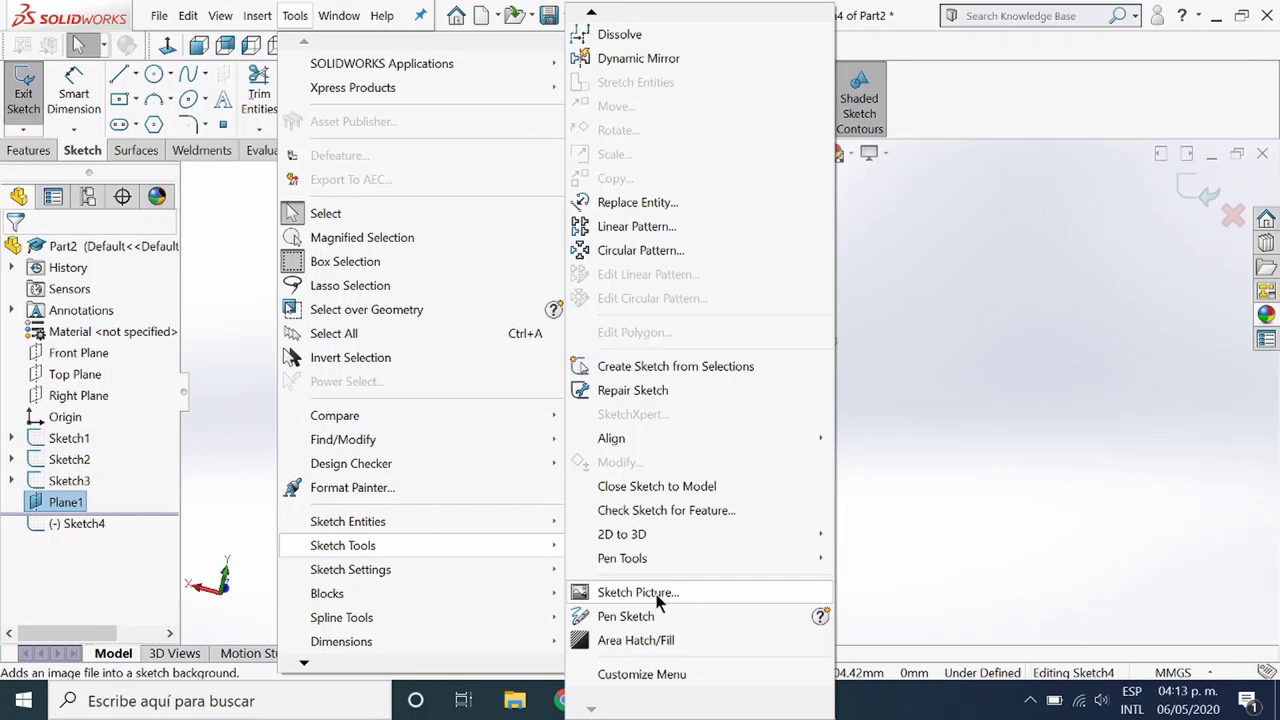
Insert Back_Car.png as a sketch picture and drag it into place in Back view.
click(656, 594)
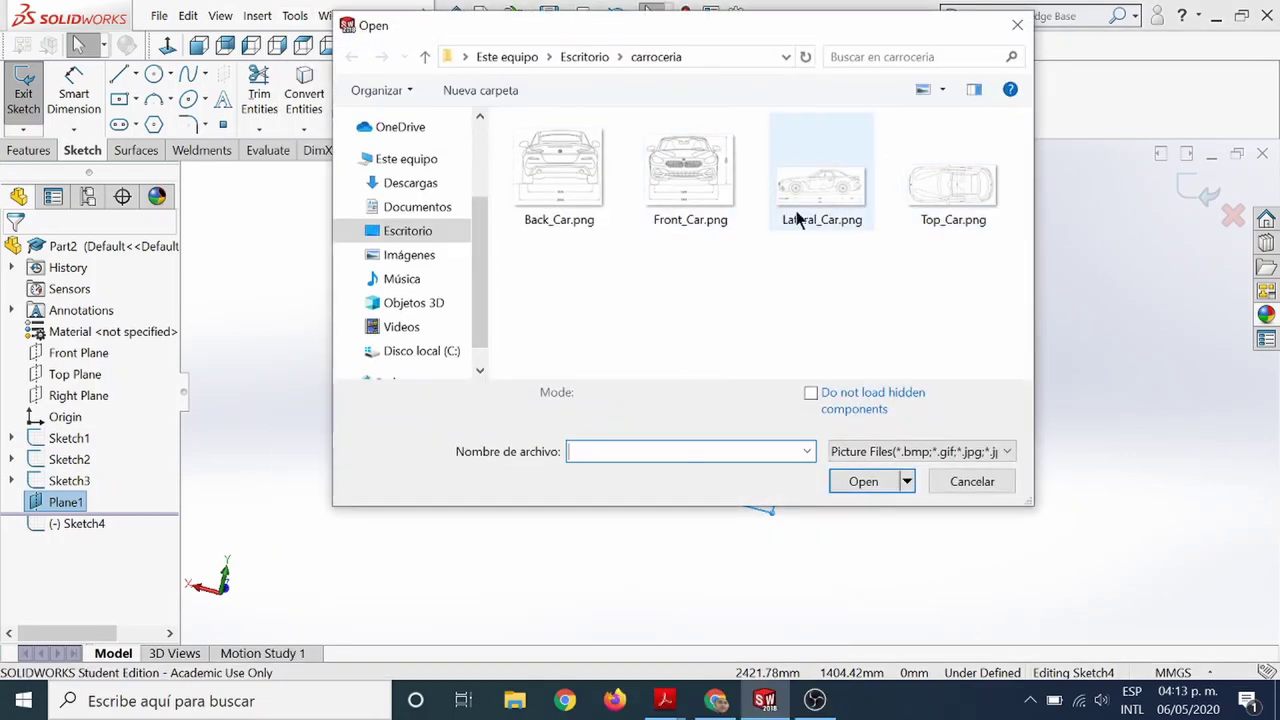
click(550, 165)
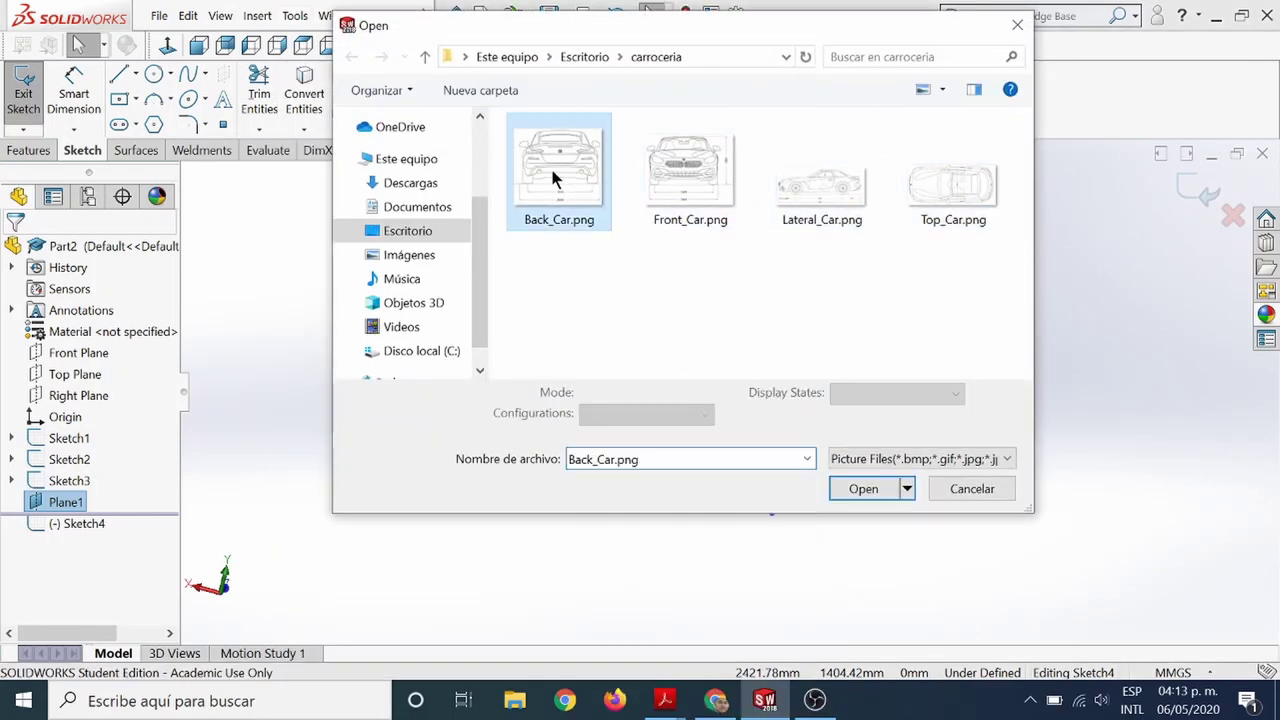
click(860, 489)
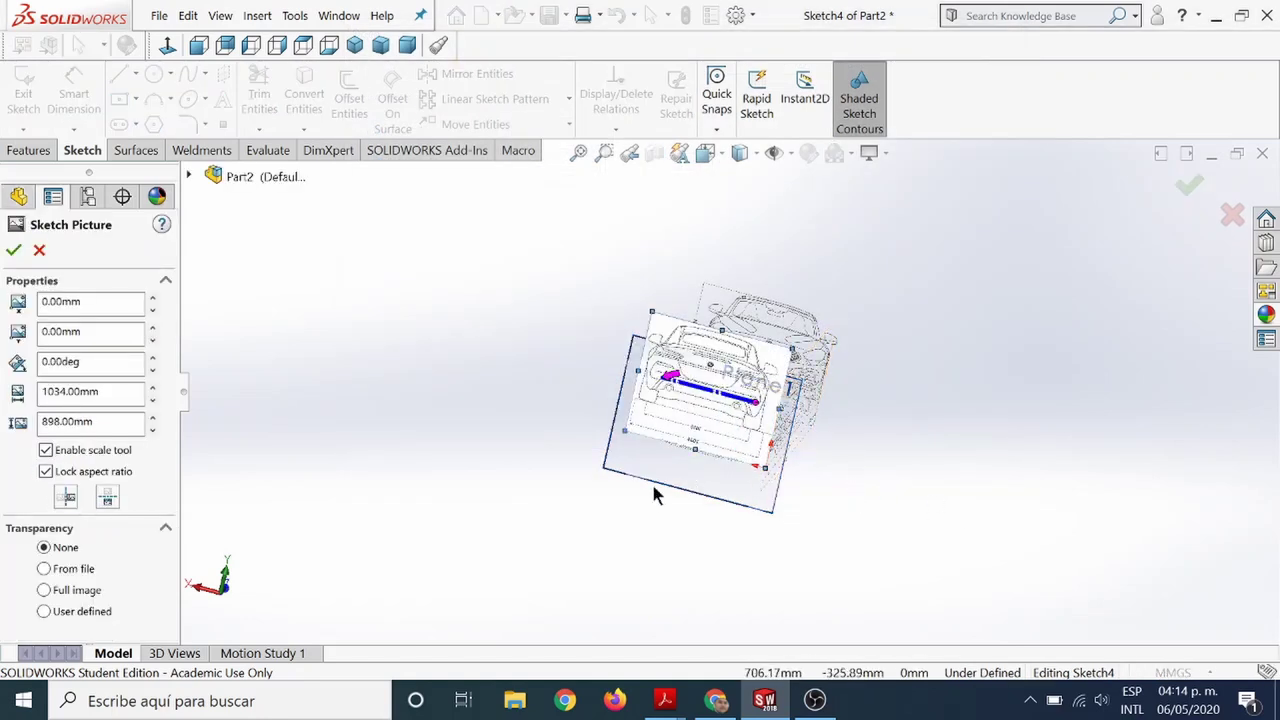
key(ctrl+1)
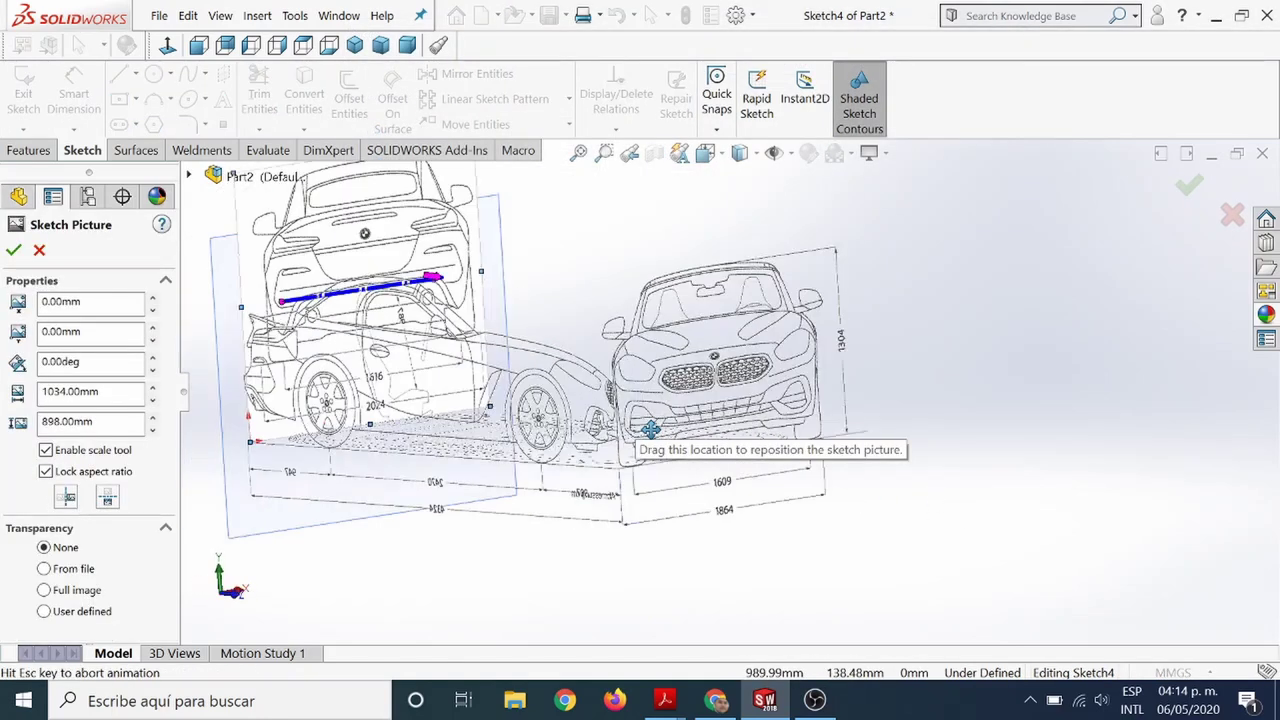
key(ctrl+2)
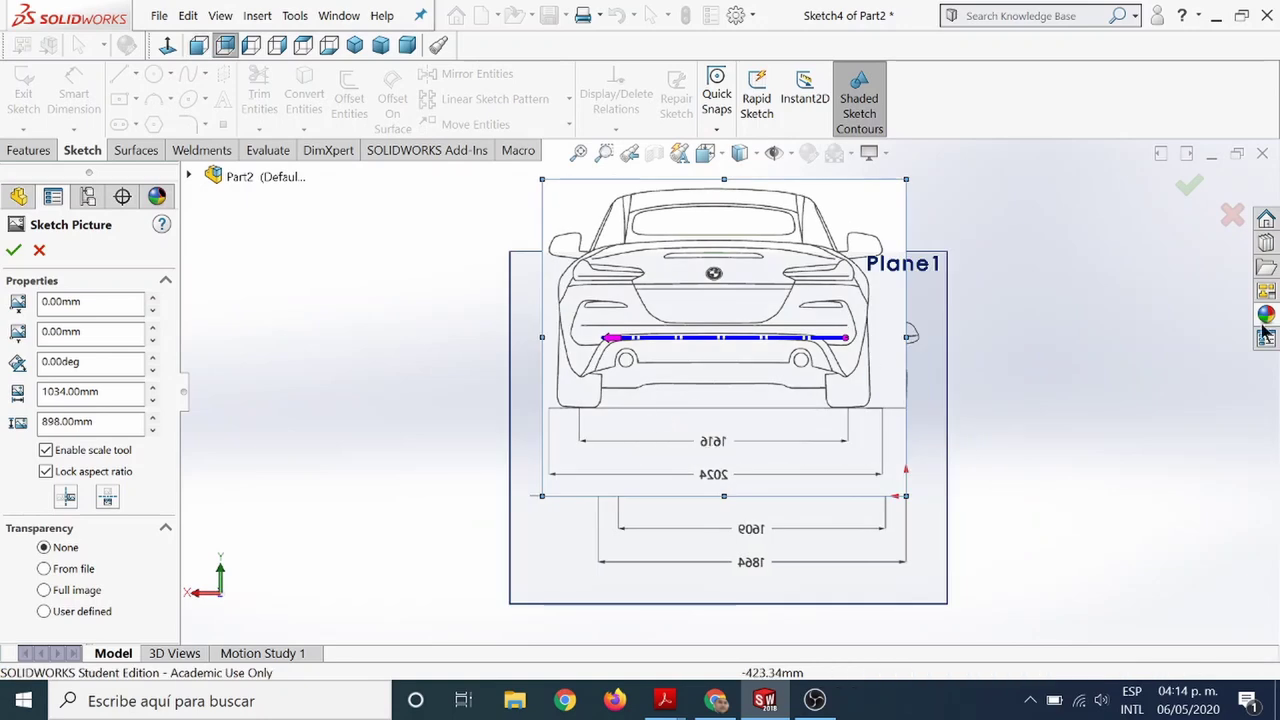
mouse_move(826, 312)
mouse_down()
mouse_move(795, 393)
mouse_move(848, 397)
mouse_move(837, 374)
mouse_up()
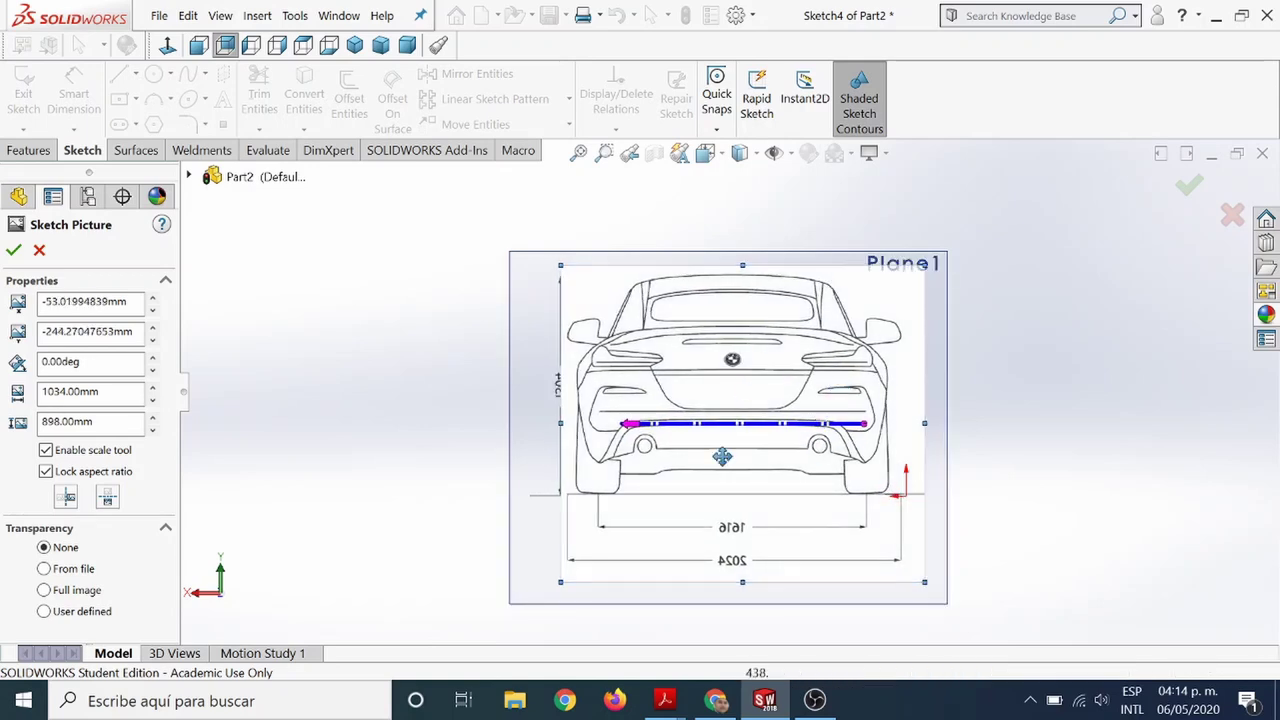
Give the rear picture a user-defined, higher transparency and accept it.
click(50, 612)
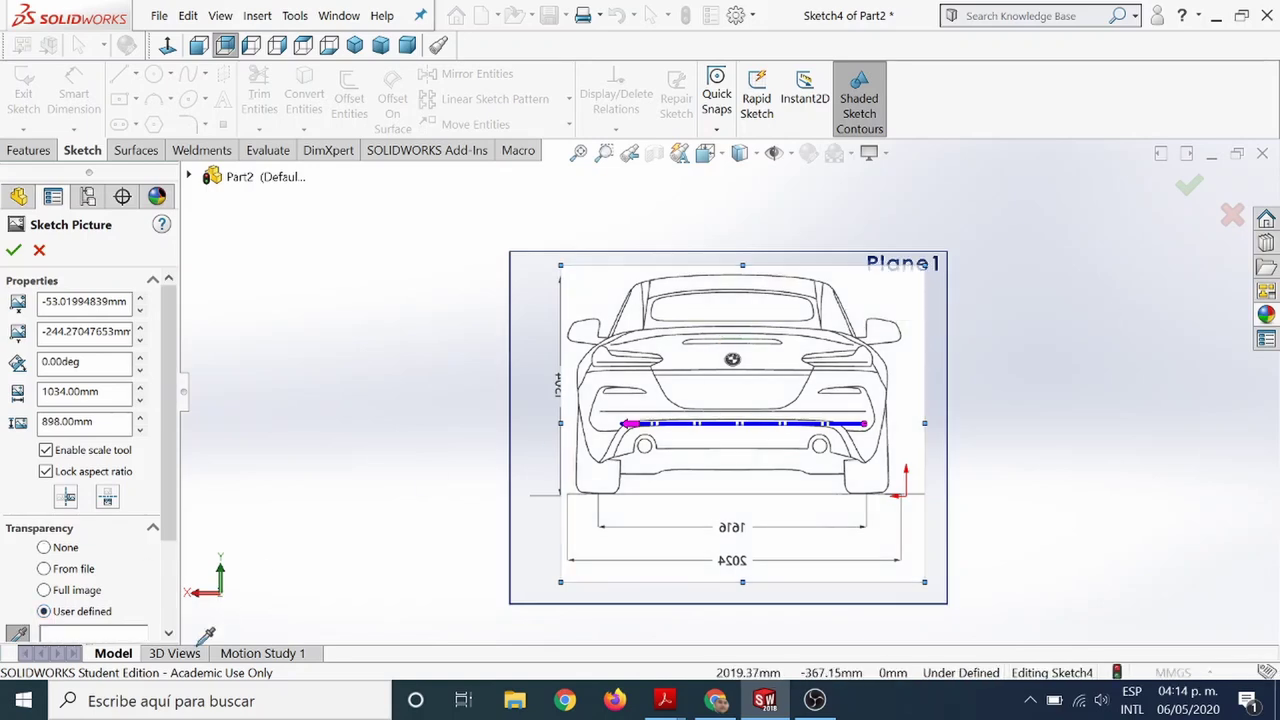
scroll(171, 500, down, 3)
drag(57, 614, 62, 620)
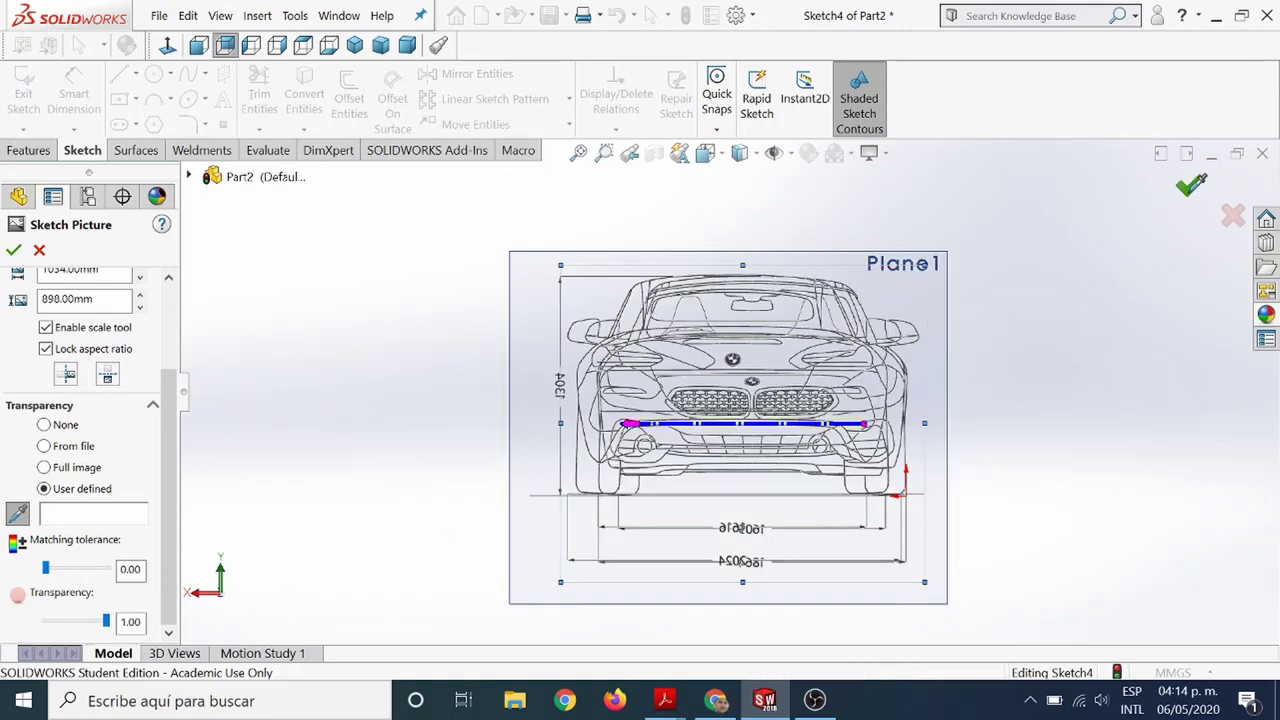
click(1190, 185)
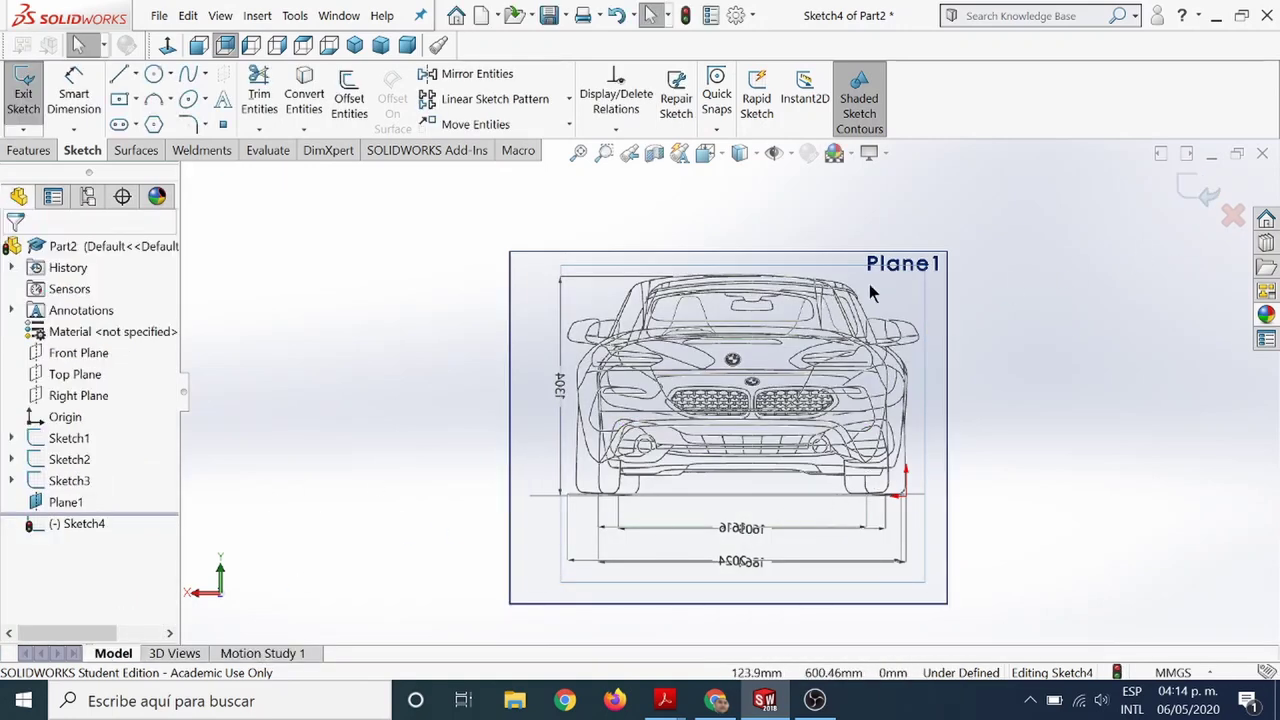
Nudge the rear picture slightly right to line it up with the car outline.
click(870, 320)
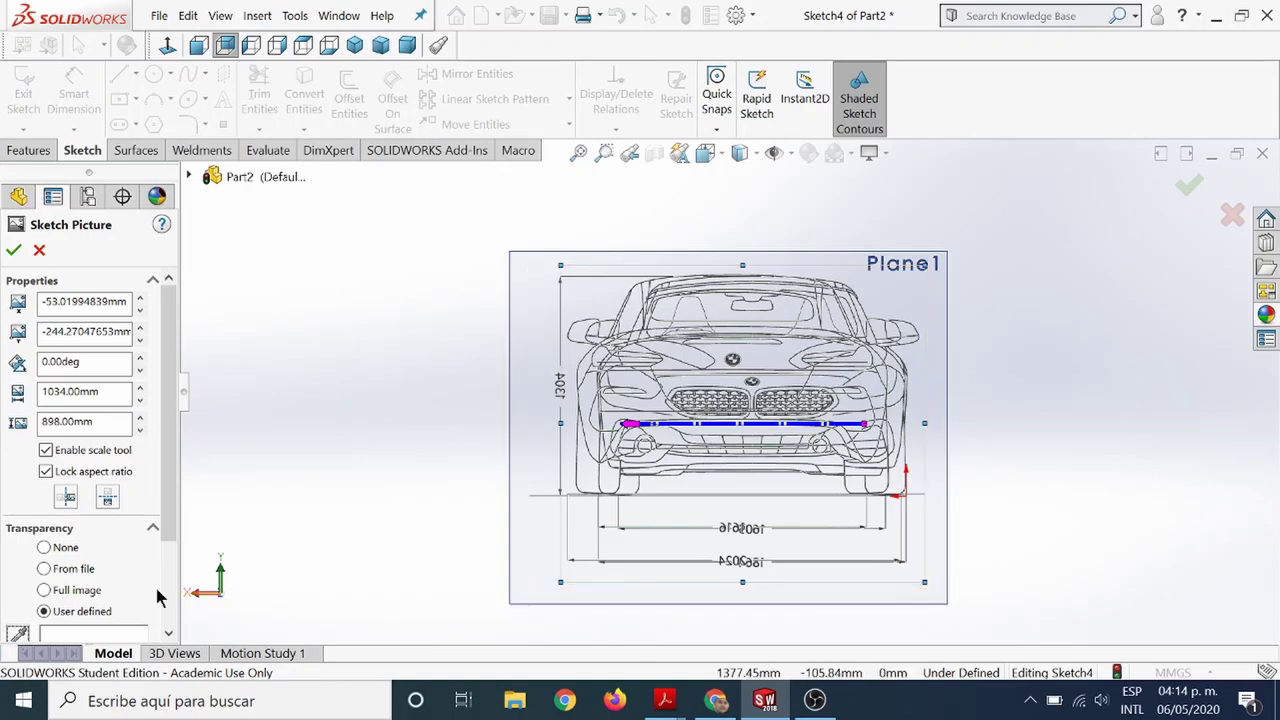
drag(878, 285, 888, 287)
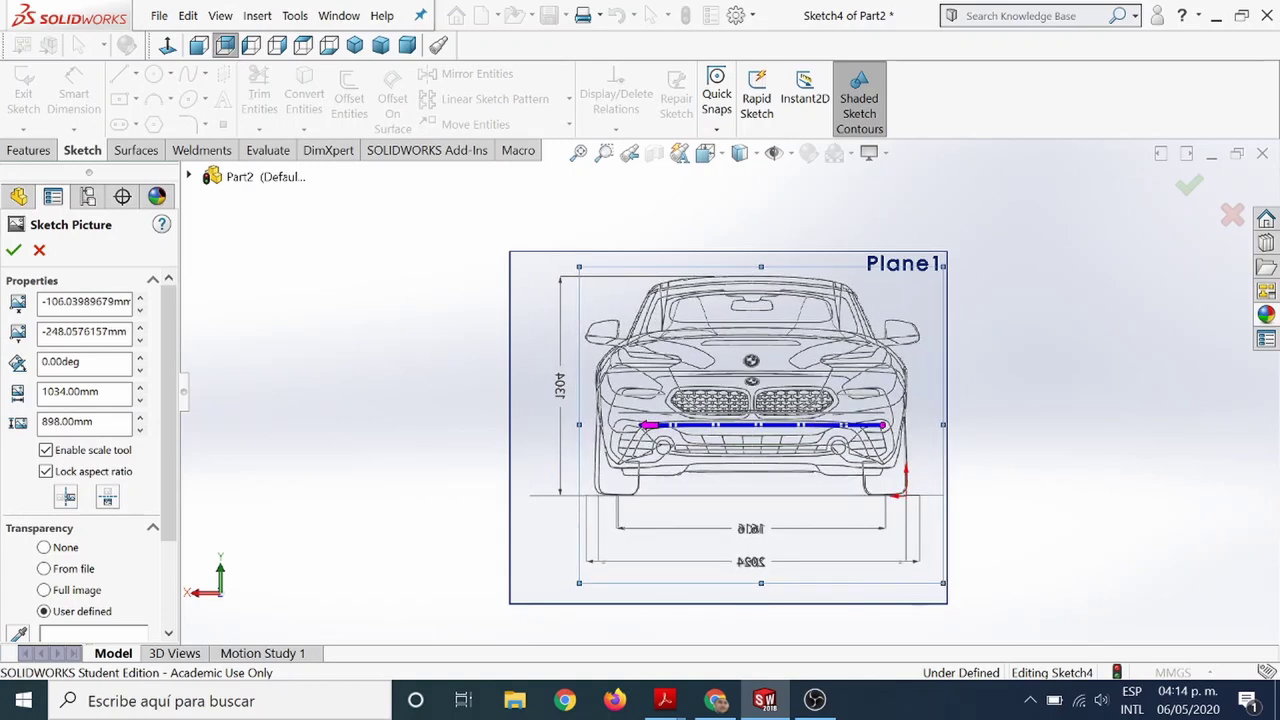
click(1190, 189)
Exit Sketch4 from an angled view of the whole car.
key(z)
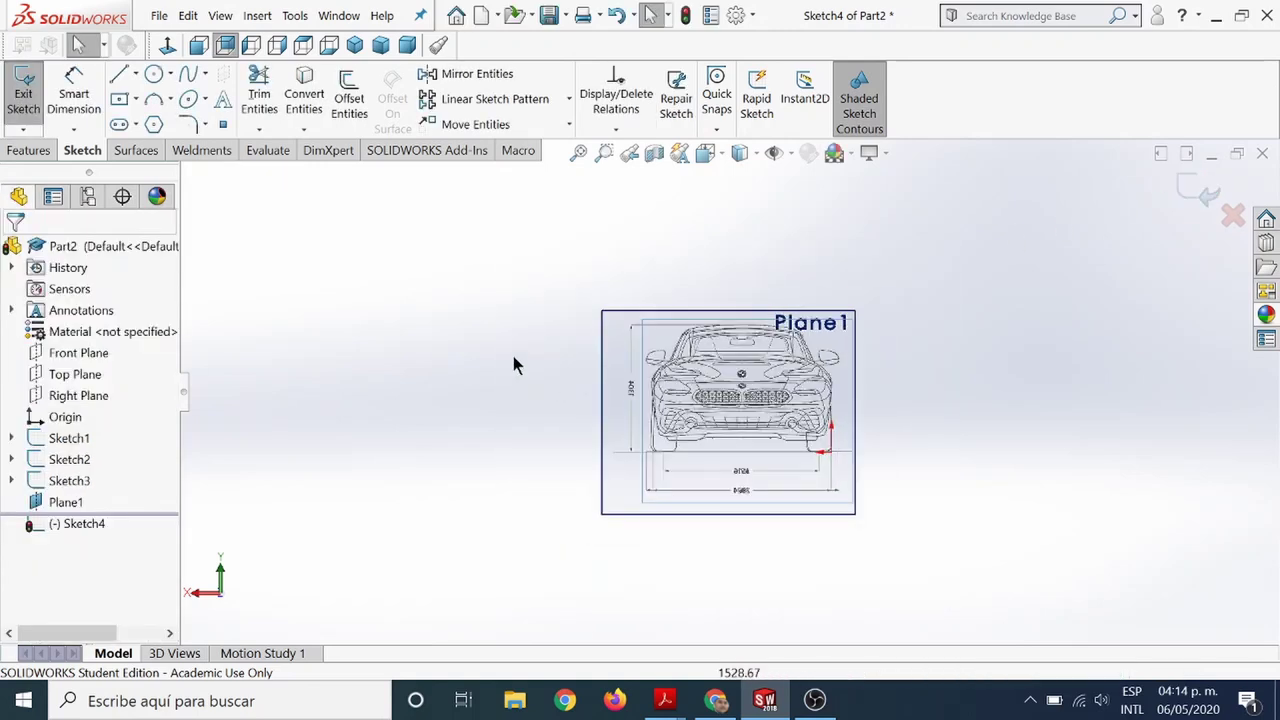
middle_drag(508, 343, 1178, 220)
click(1193, 191)
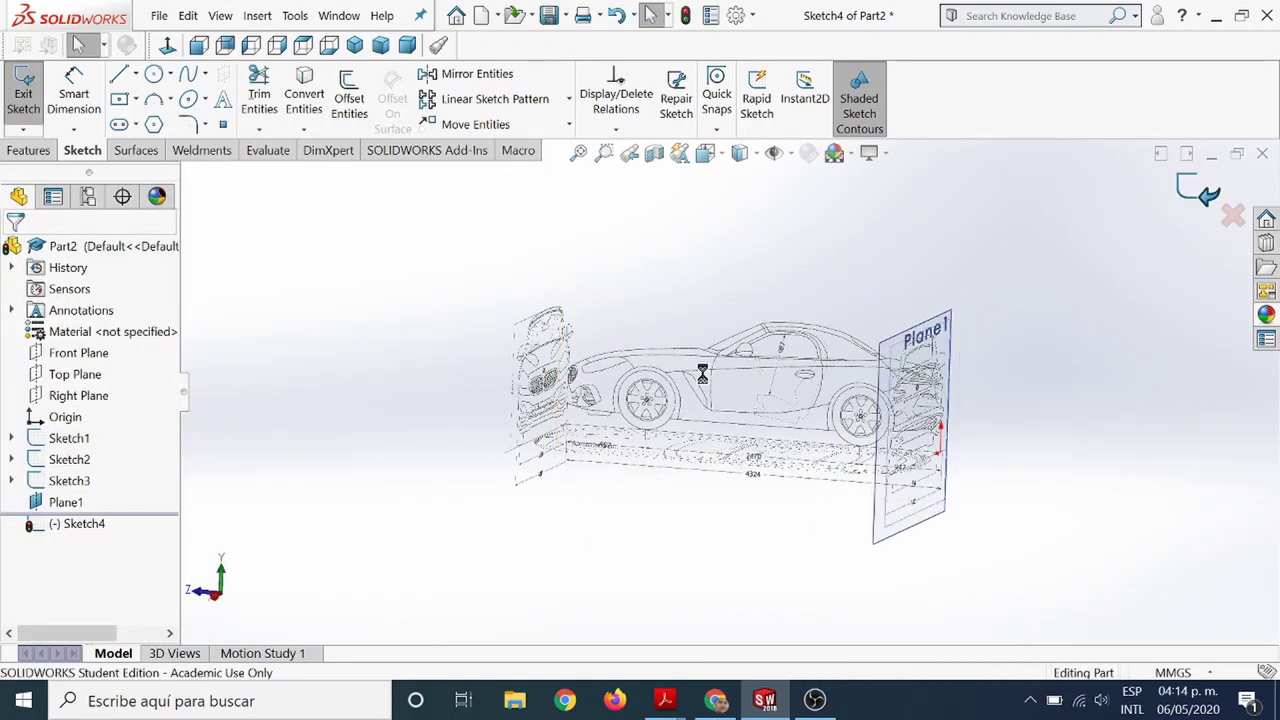
Orbit around the model to inspect the front, top, side and rear car pictures.
mouse_move(452, 357)
middle_down()
mouse_move(594, 297)
mouse_move(617, 337)
mouse_move(538, 345)
mouse_move(477, 431)
mouse_move(494, 437)
mouse_move(500, 421)
mouse_move(323, 437)
mouse_move(274, 349)
mouse_move(500, 280)
mouse_move(509, 374)
mouse_move(346, 380)
mouse_move(277, 503)
mouse_move(317, 258)
mouse_move(300, 450)
mouse_move(336, 612)
mouse_move(354, 403)
mouse_move(207, 388)
mouse_move(322, 625)
mouse_move(333, 628)
mouse_move(354, 414)
mouse_move(443, 349)
mouse_move(500, 491)
mouse_move(629, 514)
mouse_move(676, 562)
mouse_move(646, 366)
mouse_move(686, 531)
mouse_move(563, 580)
mouse_move(480, 547)
mouse_move(800, 420)
mouse_move(870, 427)
mouse_move(908, 409)
middle_up()
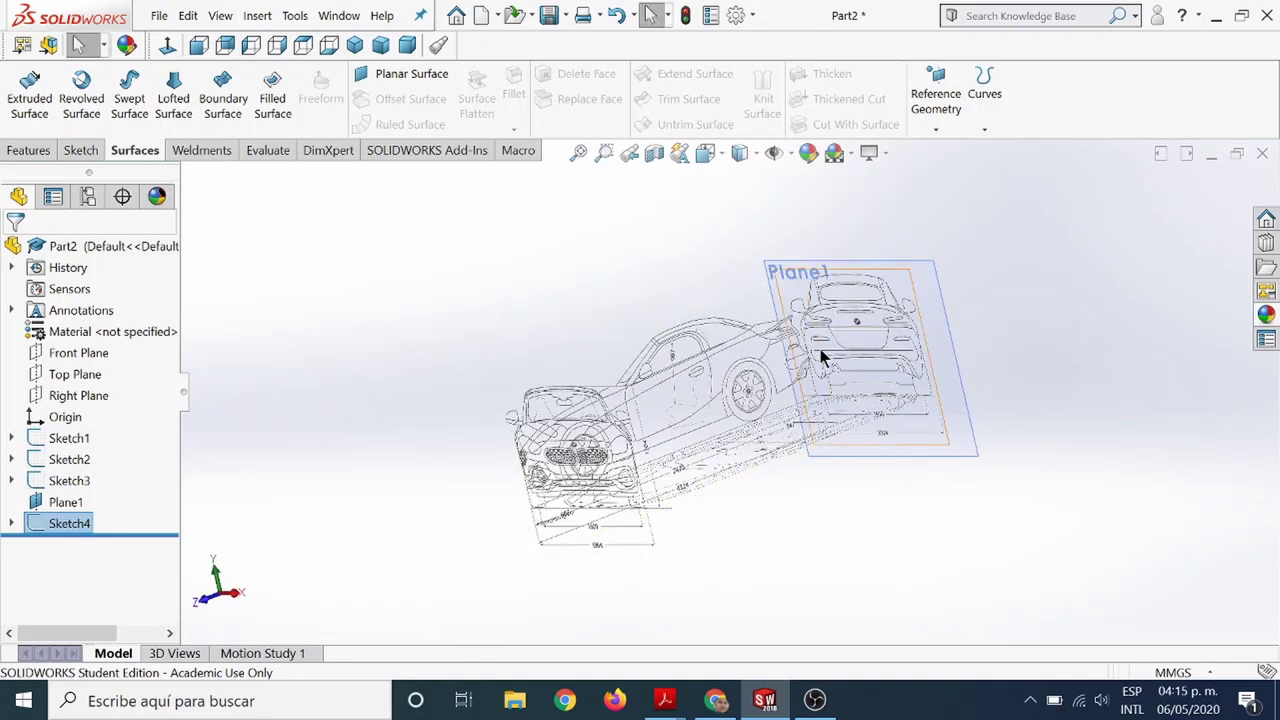
scroll(697, 398, down, 5)
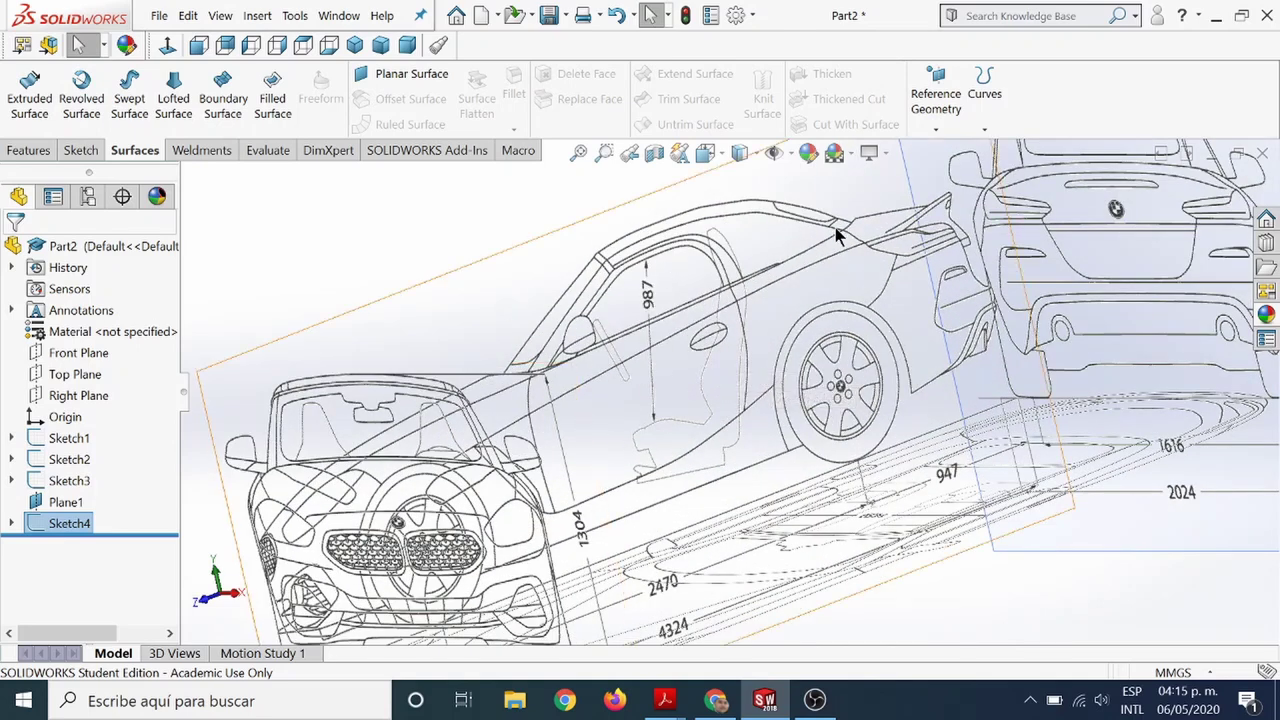
middle_drag(873, 295, 600, 370)
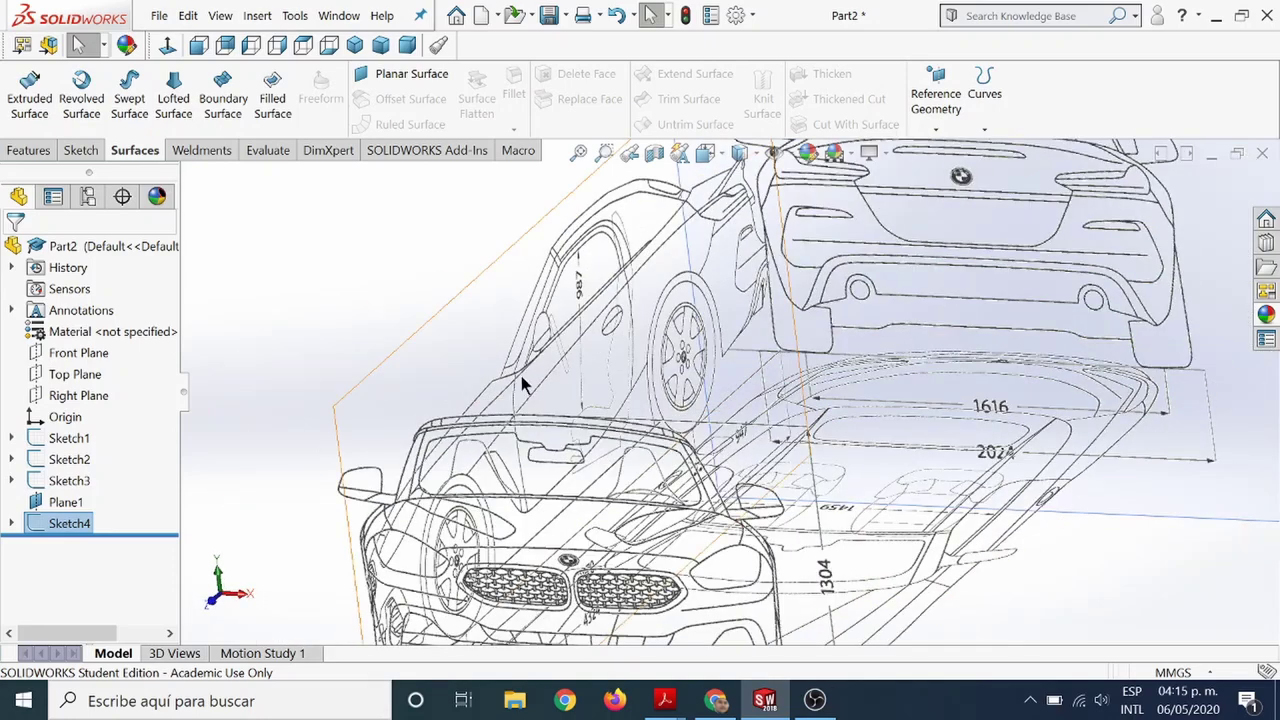
mouse_move(858, 416)
middle_down()
mouse_move(826, 375)
mouse_move(849, 413)
middle_up()
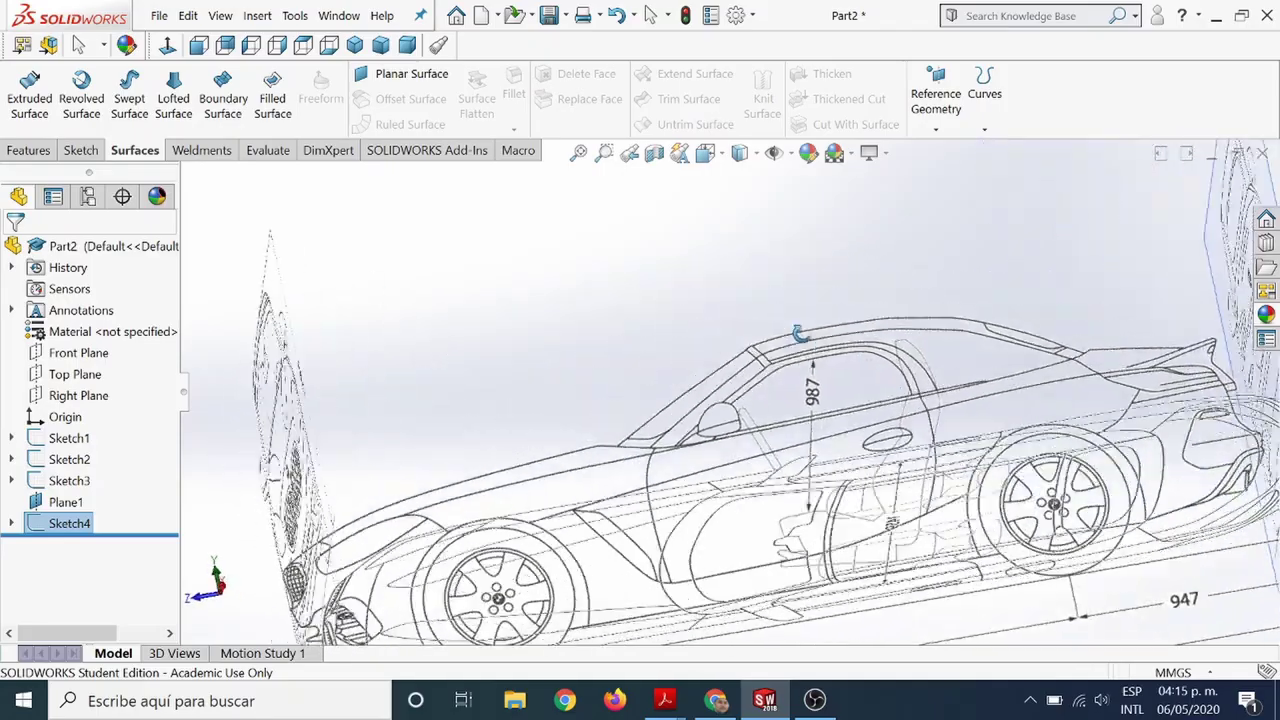
scroll(849, 413, up, 3)
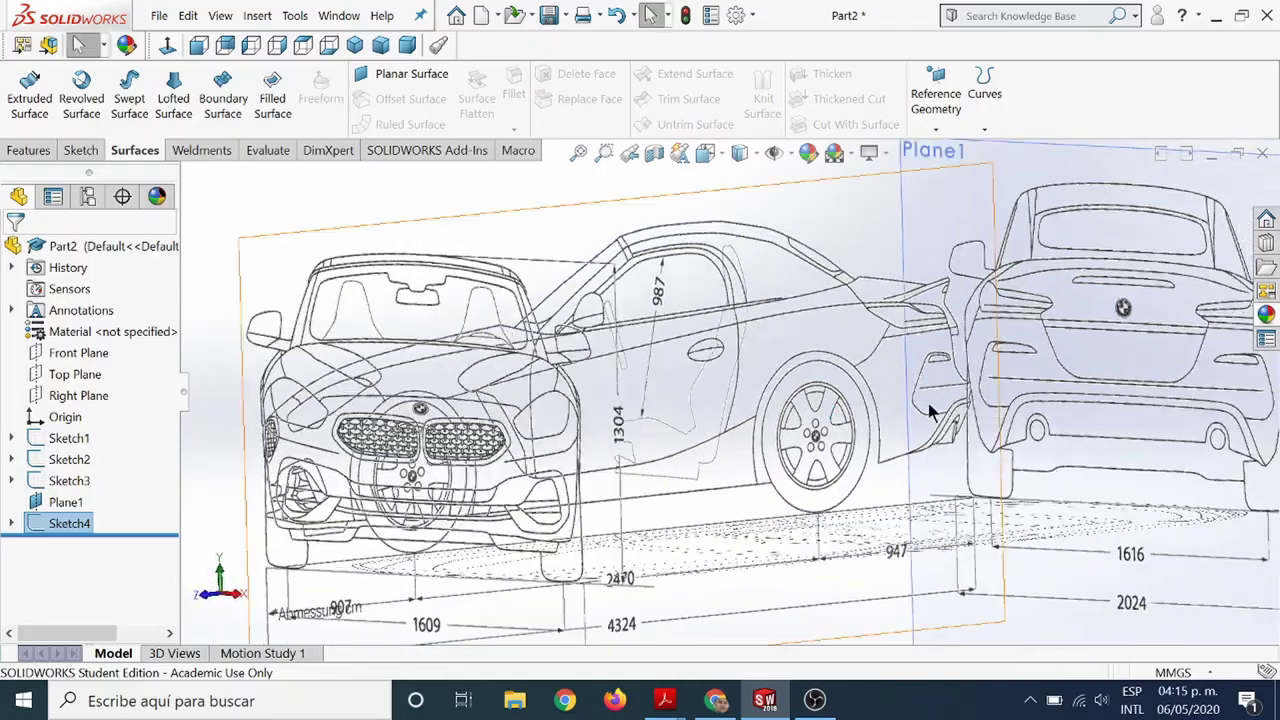
scroll(911, 409, up, 2)
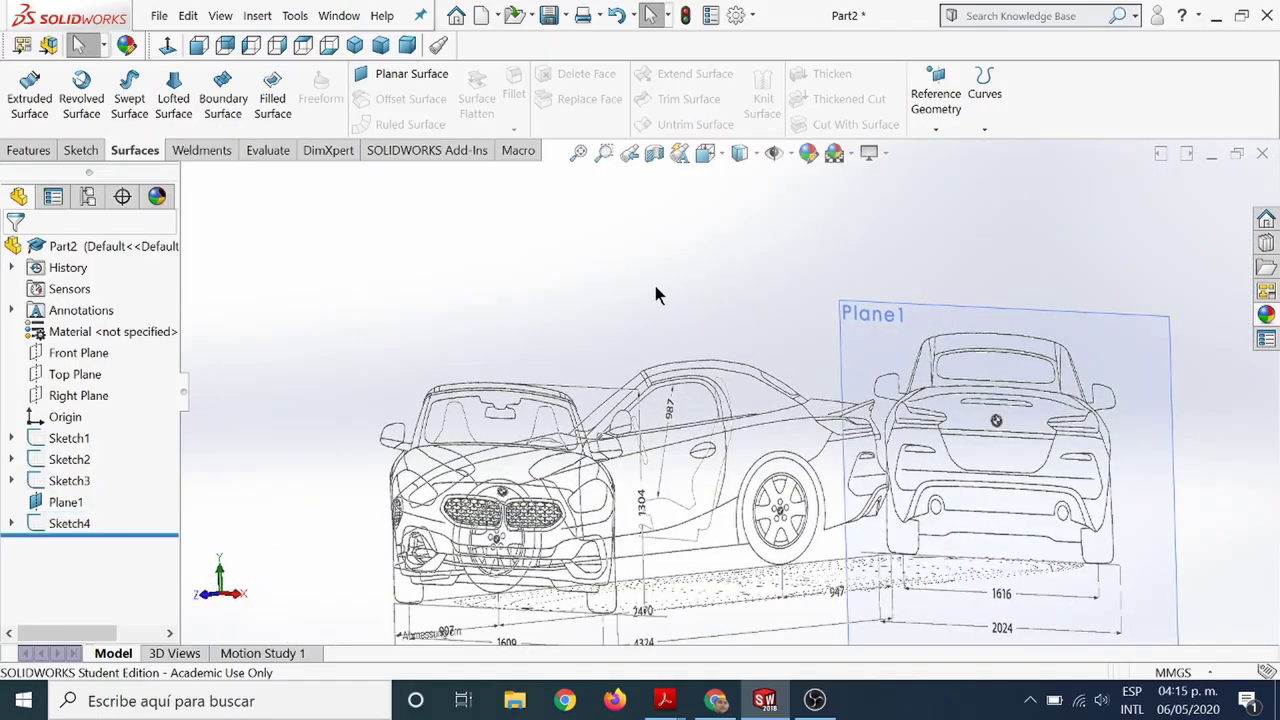
middle_drag(654, 291, 609, 294)
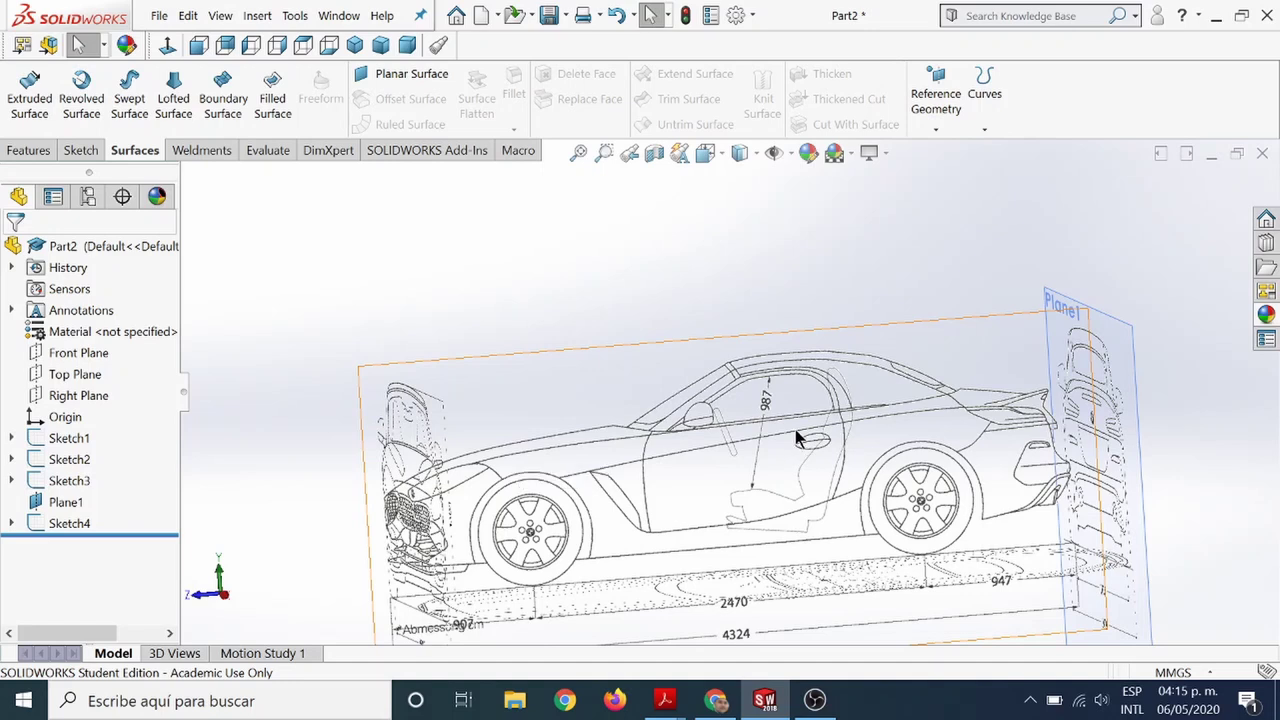
middle_drag(639, 276, 666, 283)
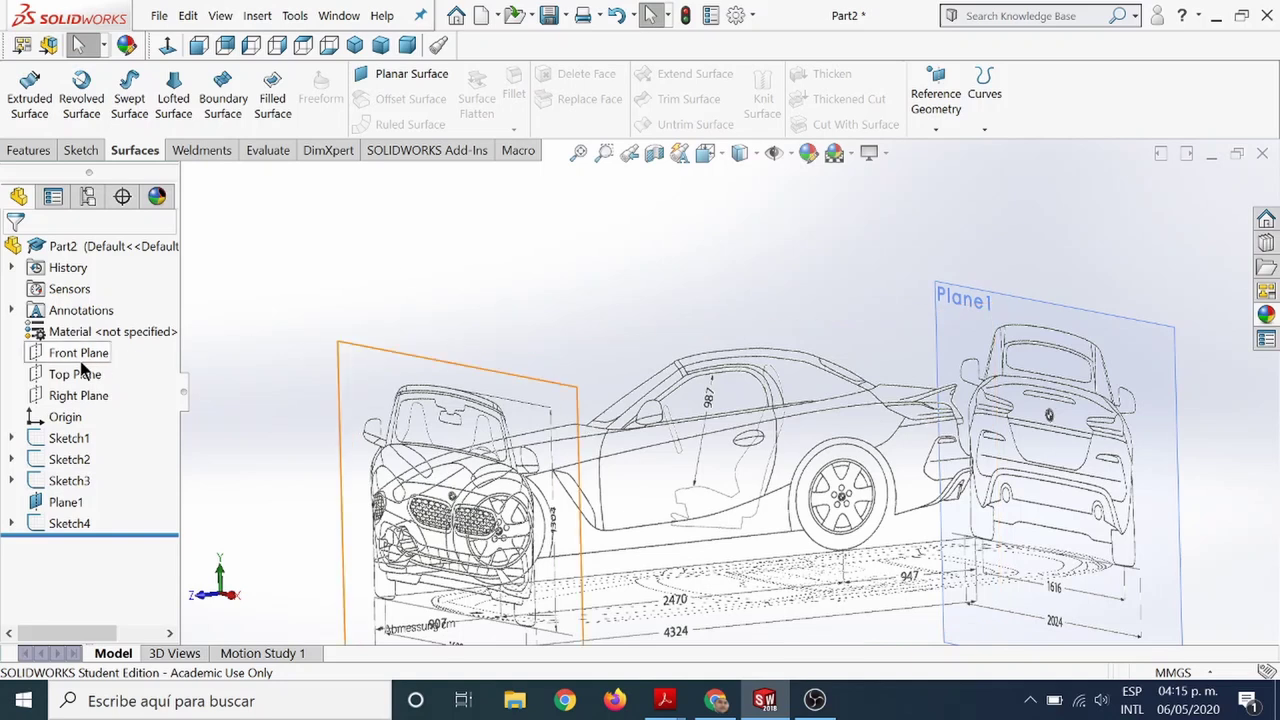
Select the Right Plane in the FeatureManager tree as the next sketch plane.
click(59, 446)
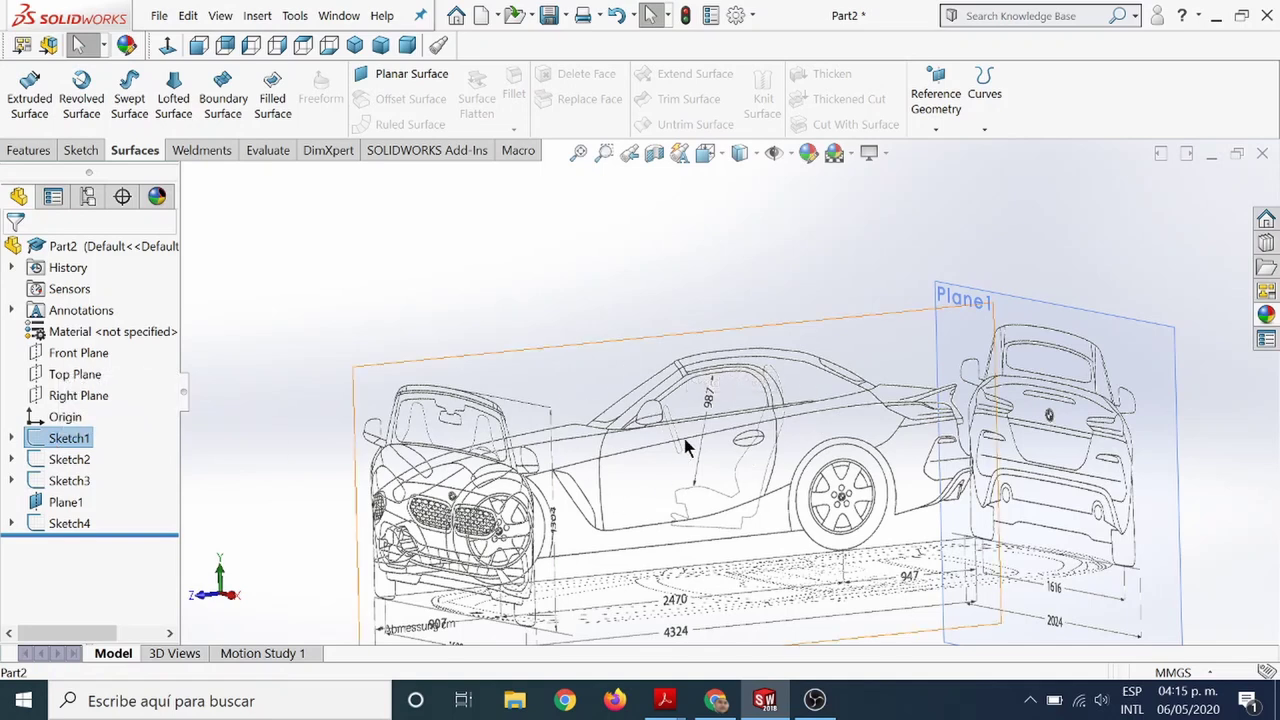
click(72, 355)
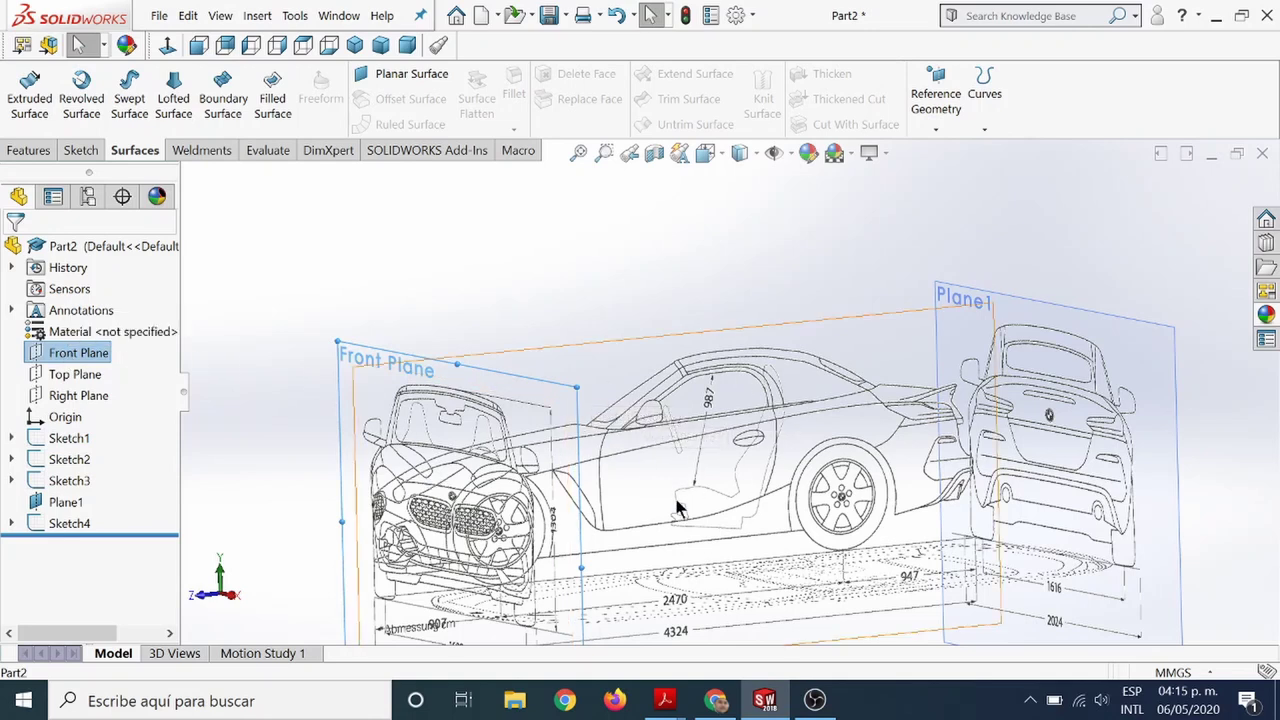
click(60, 397)
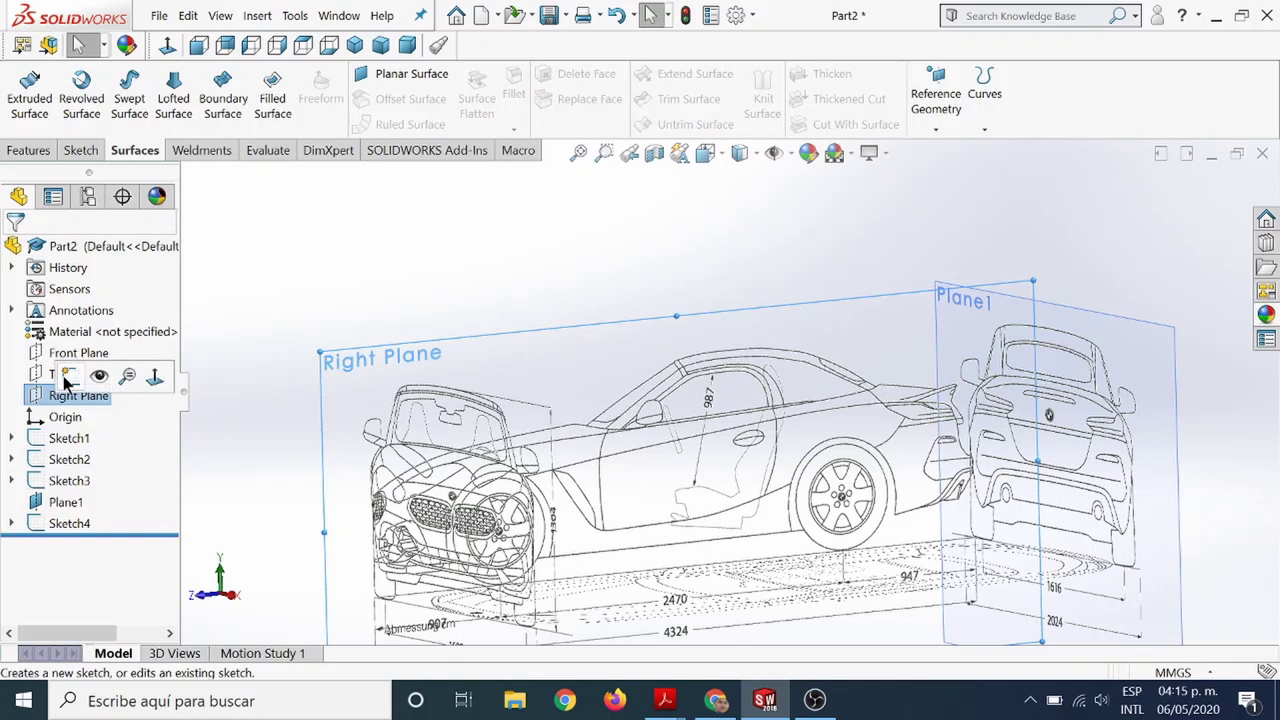
Start Sketch5 on the Right Plane and draw a spline from the car's nose to the windshield base.
click(65, 376)
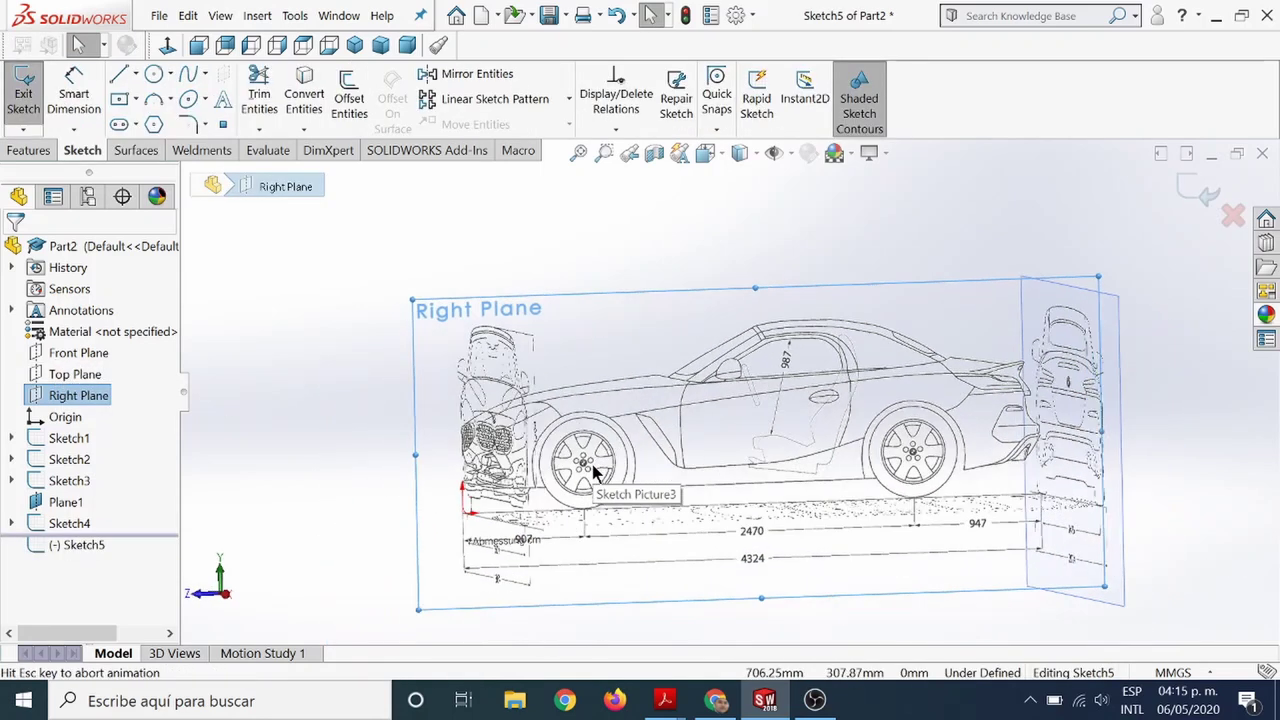
scroll(790, 325, down, 3)
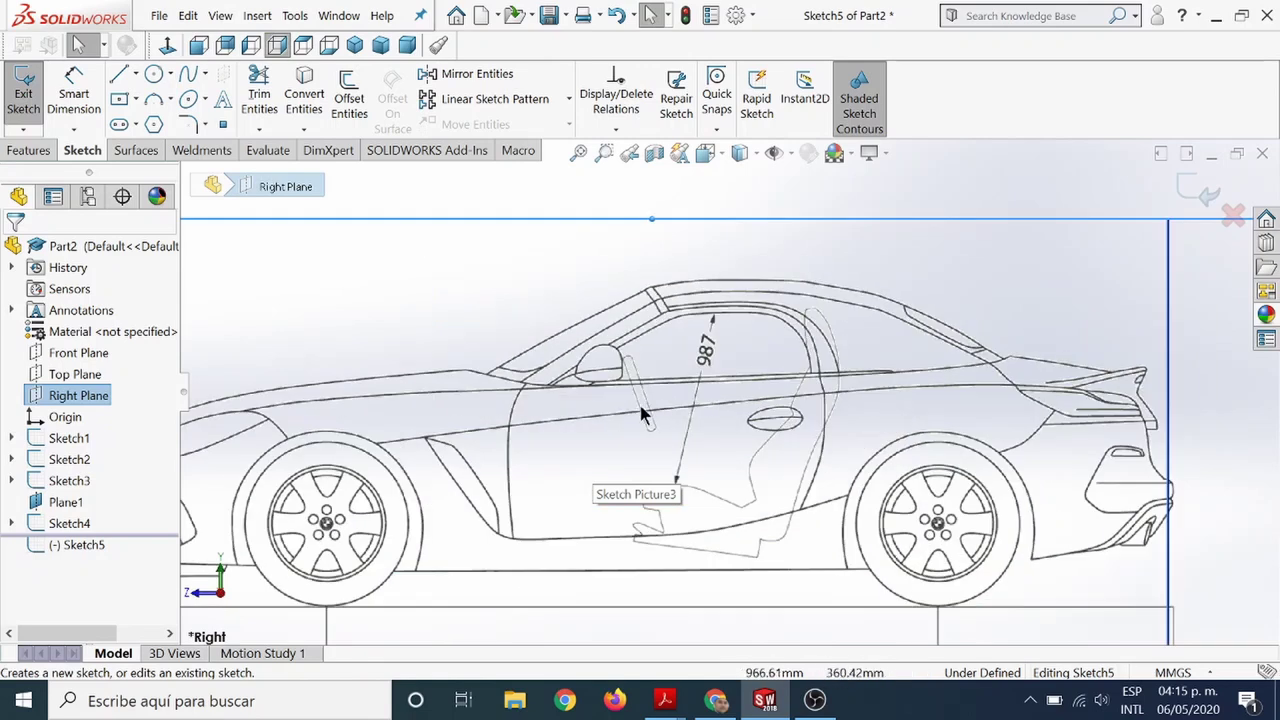
scroll(645, 410, up, 2)
scroll(648, 409, up, 1)
scroll(640, 400, down, 2)
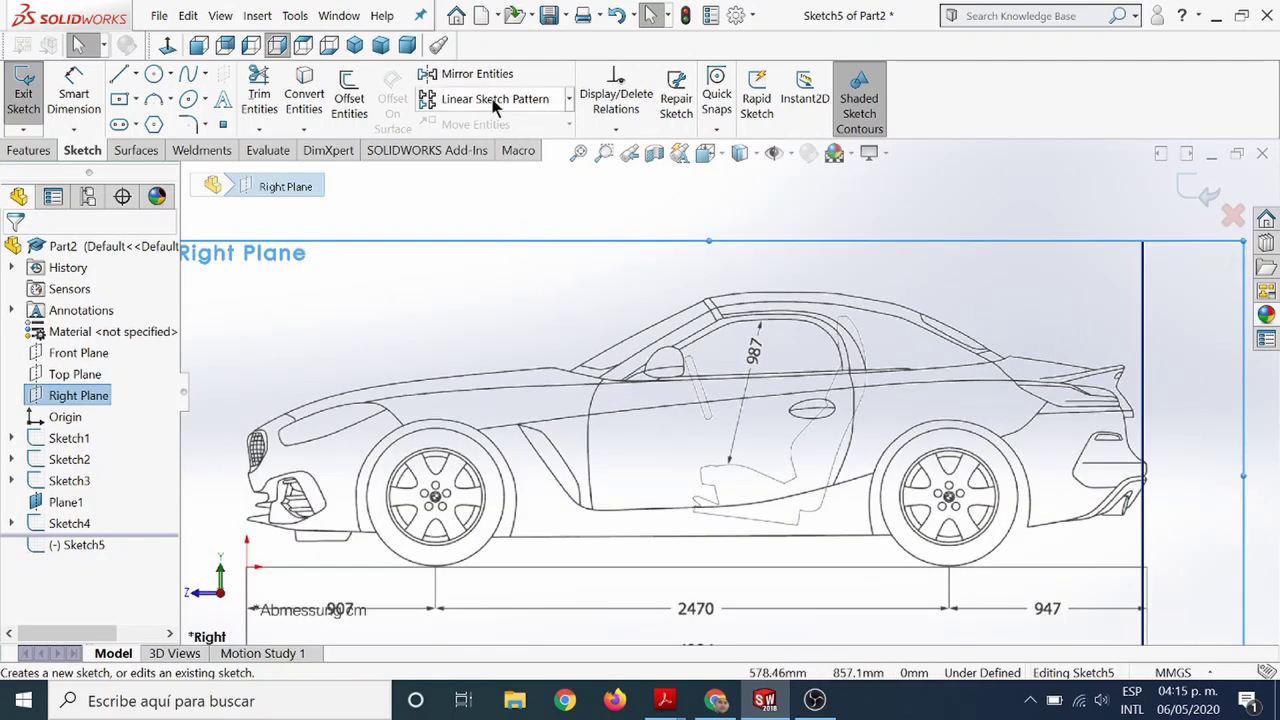
click(191, 76)
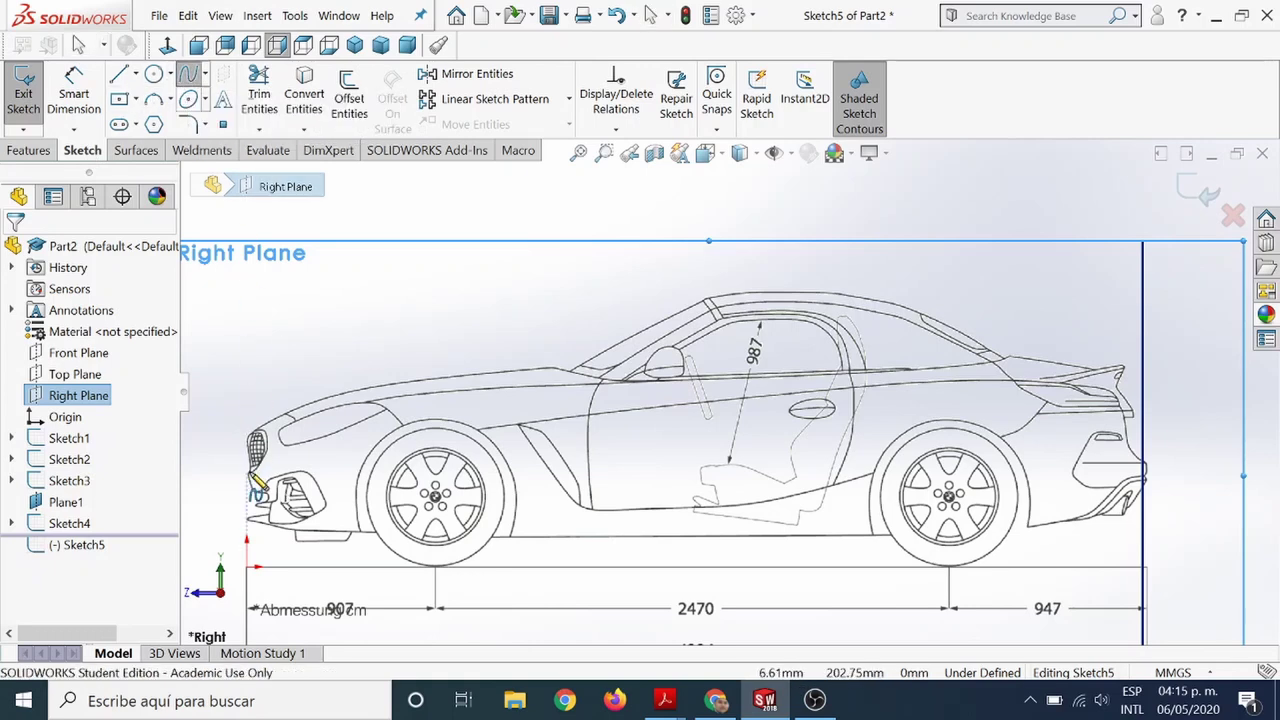
click(254, 436)
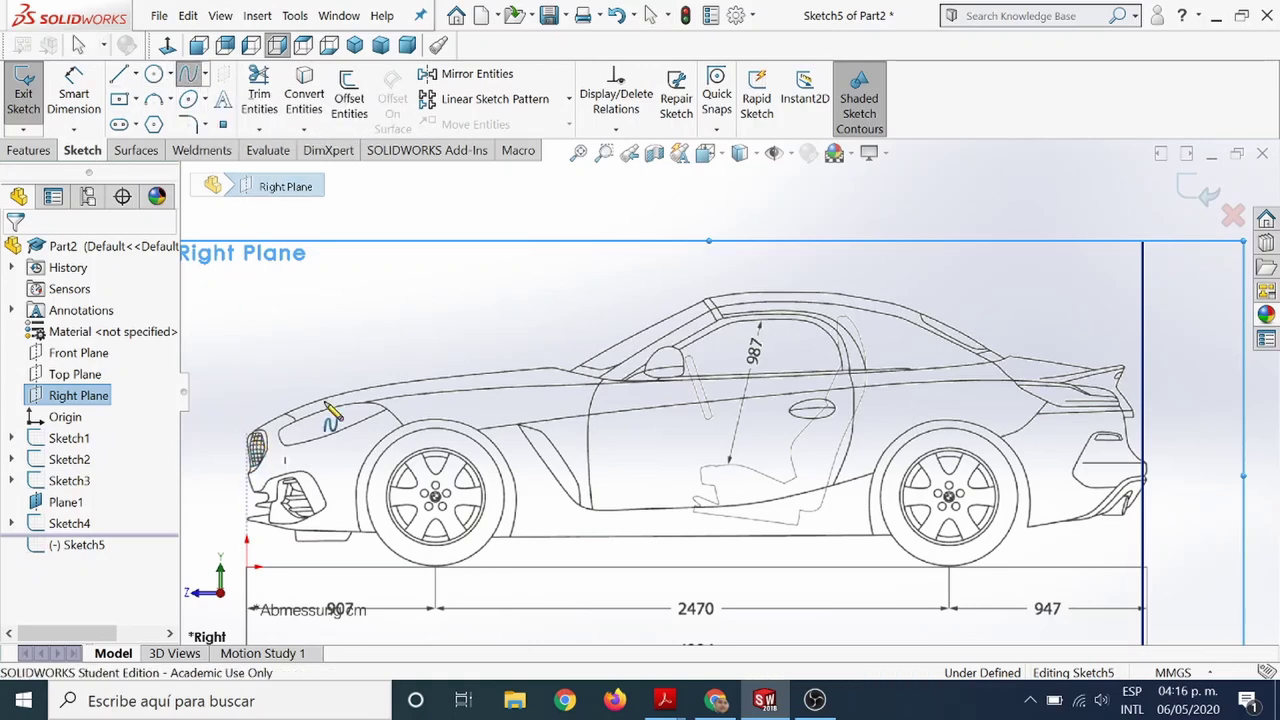
double_click(558, 372)
scroll(489, 380, down, 3)
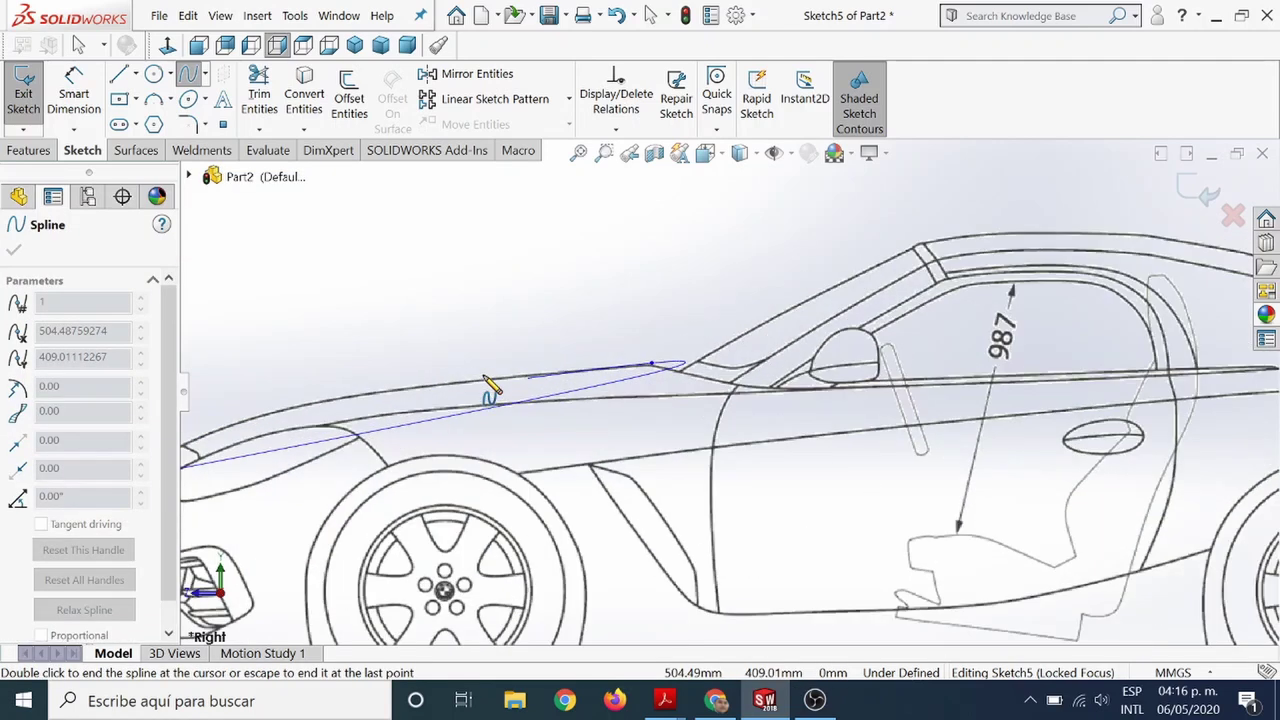
key(Escape)
scroll(463, 397, up, 2)
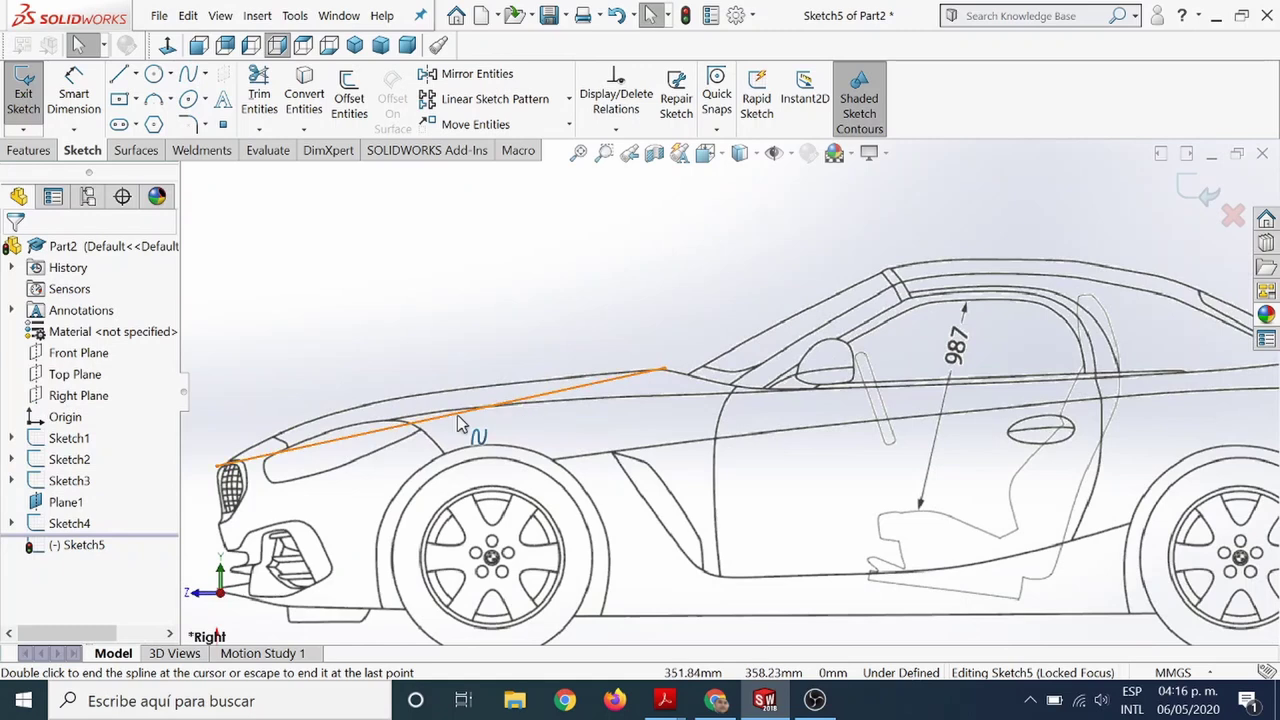
Reshape the hood spline's points and tangents so it follows the hood line.
click(480, 418)
scroll(526, 406, down, 2)
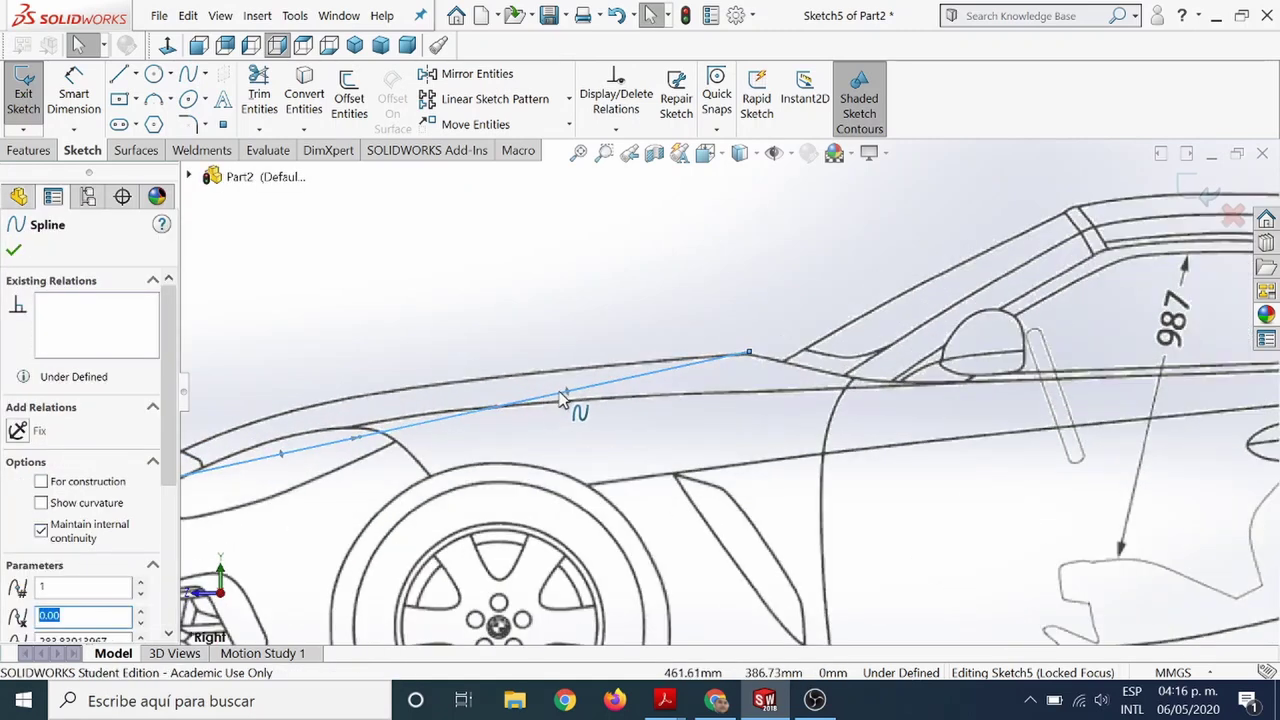
mouse_move(566, 400)
mouse_down()
mouse_move(575, 370)
mouse_move(420, 375)
mouse_move(442, 334)
mouse_up()
click(534, 371)
drag(534, 371, 535, 368)
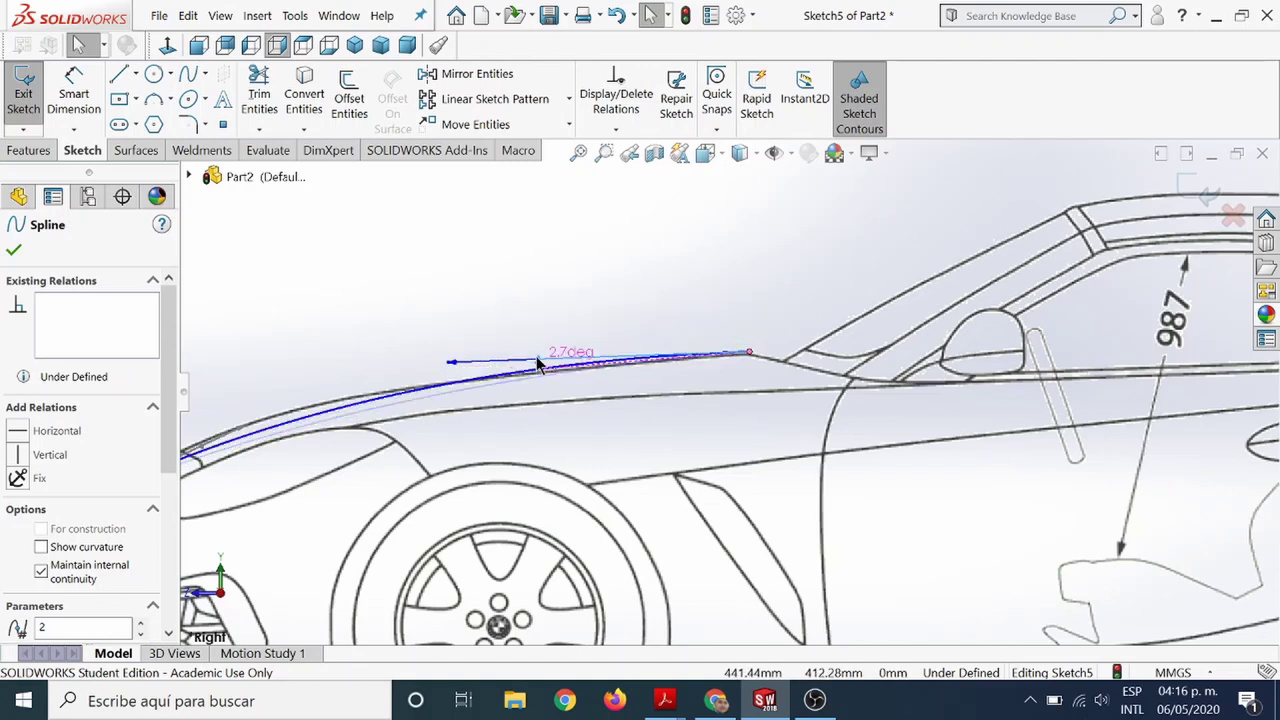
key(z)
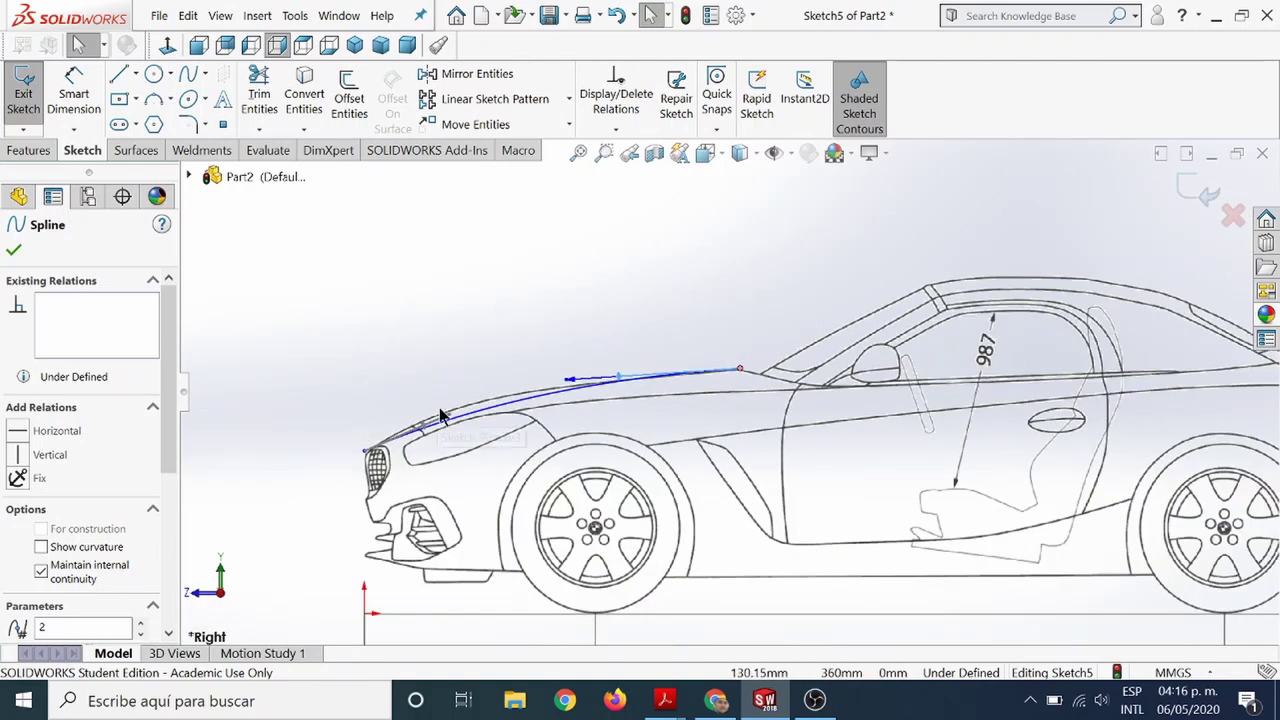
drag(425, 427, 424, 420)
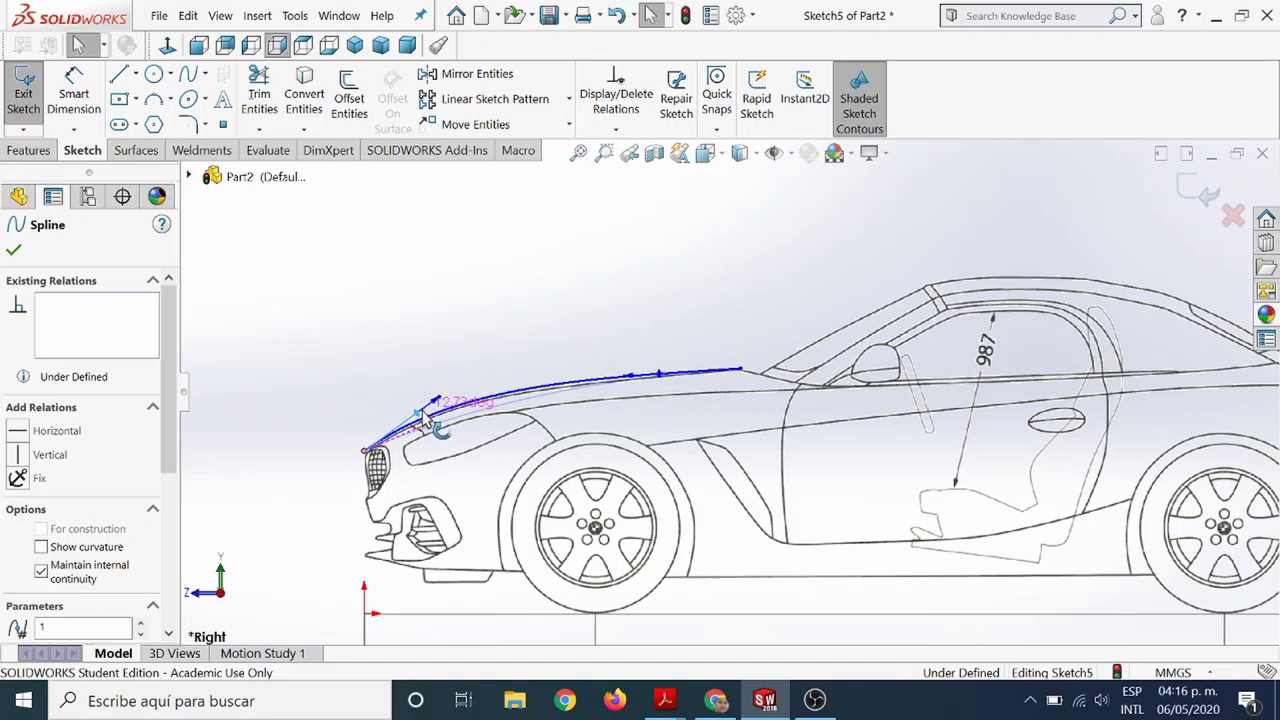
scroll(452, 402, down, 3)
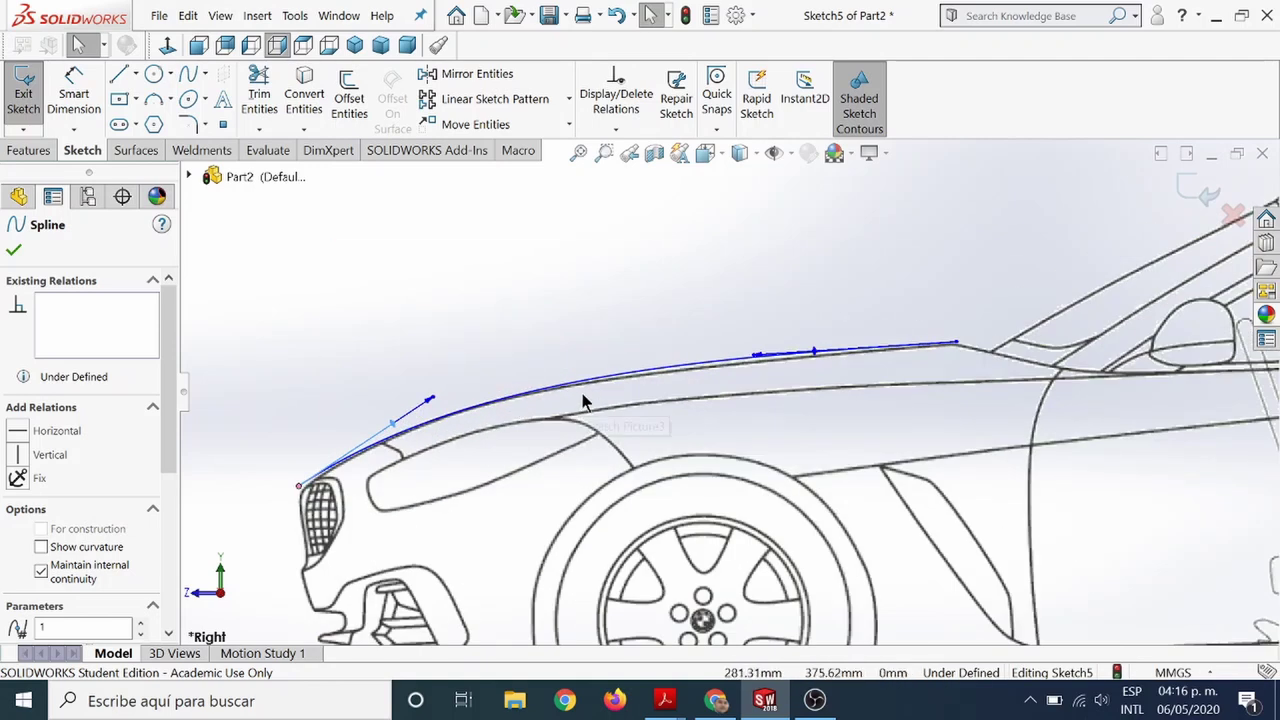
drag(431, 401, 473, 388)
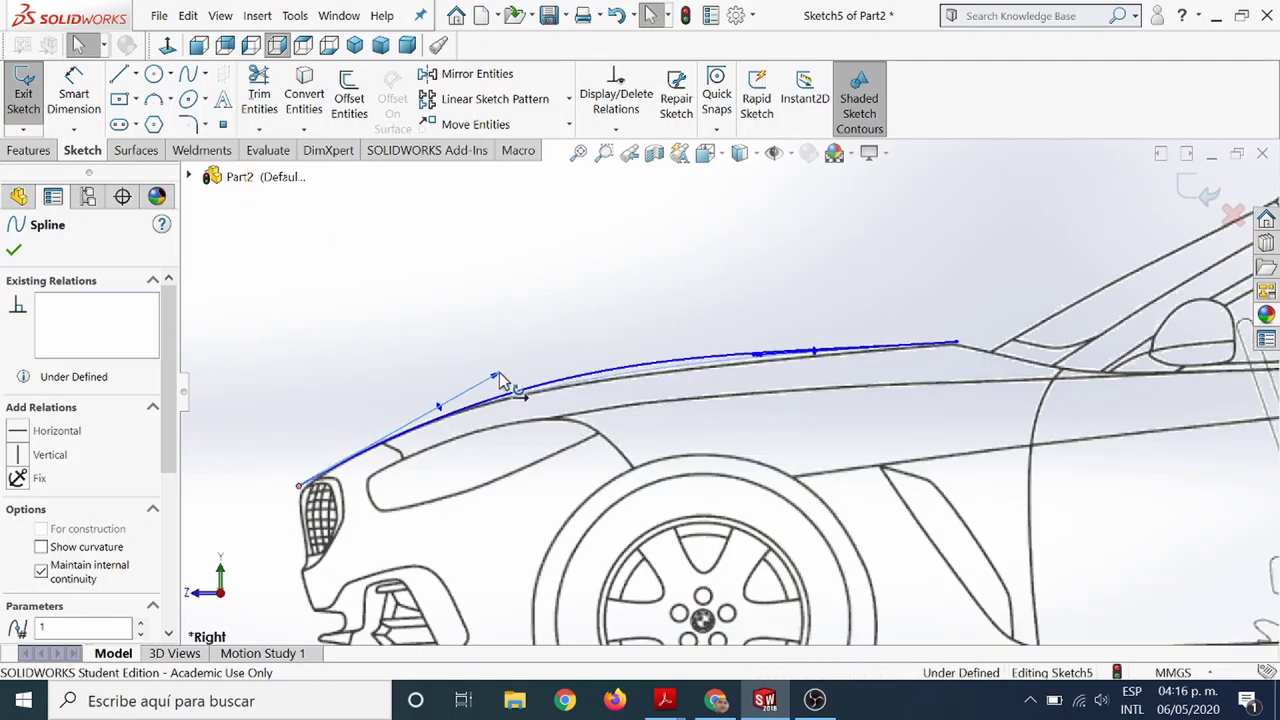
click(738, 358)
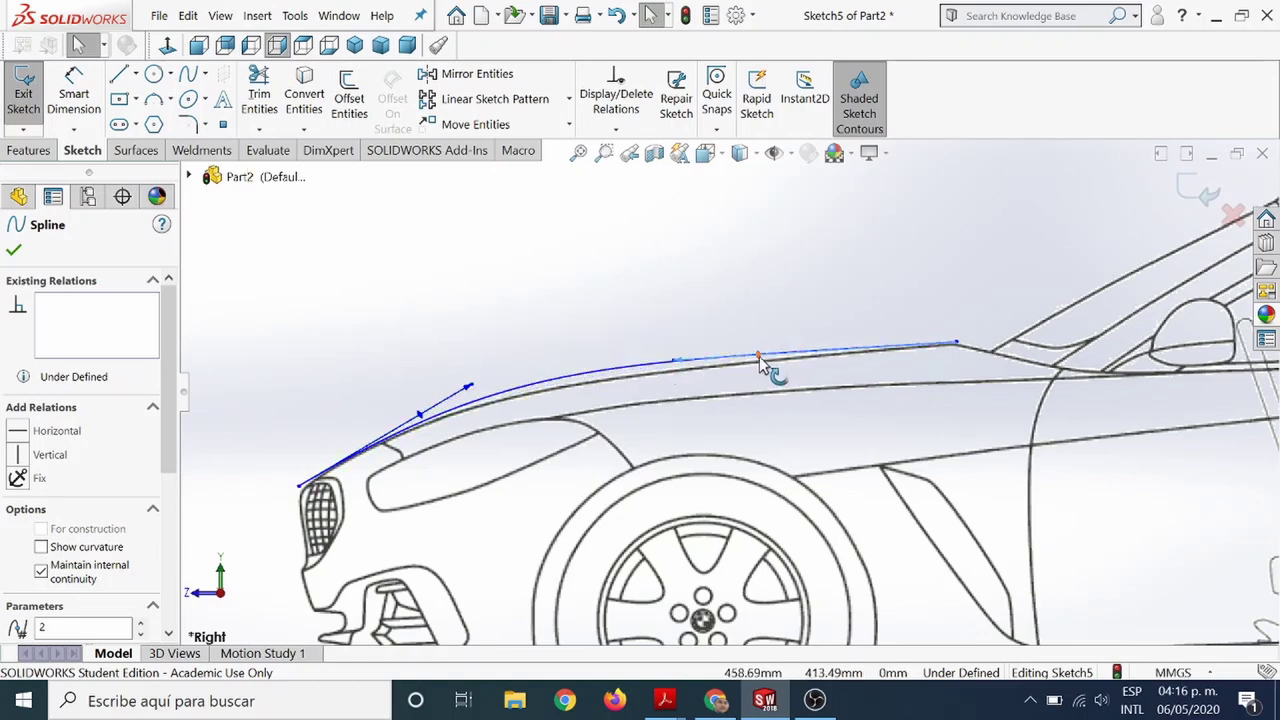
drag(762, 360, 757, 372)
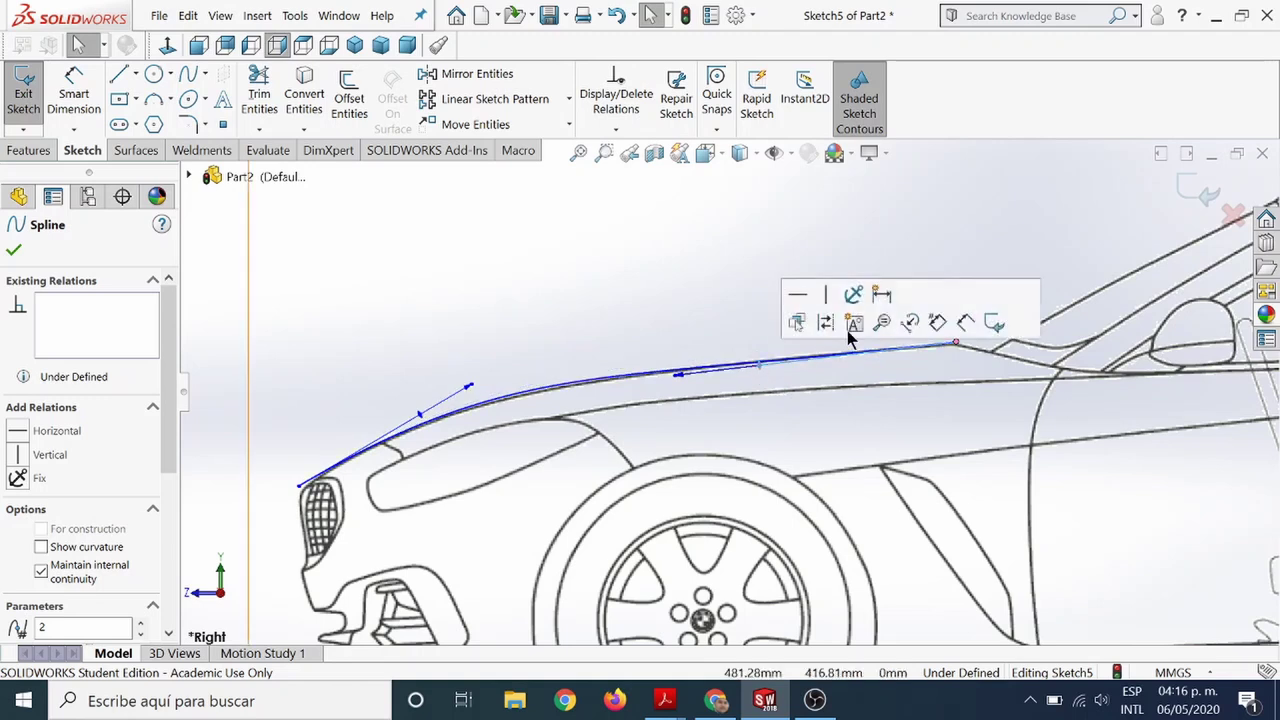
click(900, 322)
scroll(1006, 342, down, 5)
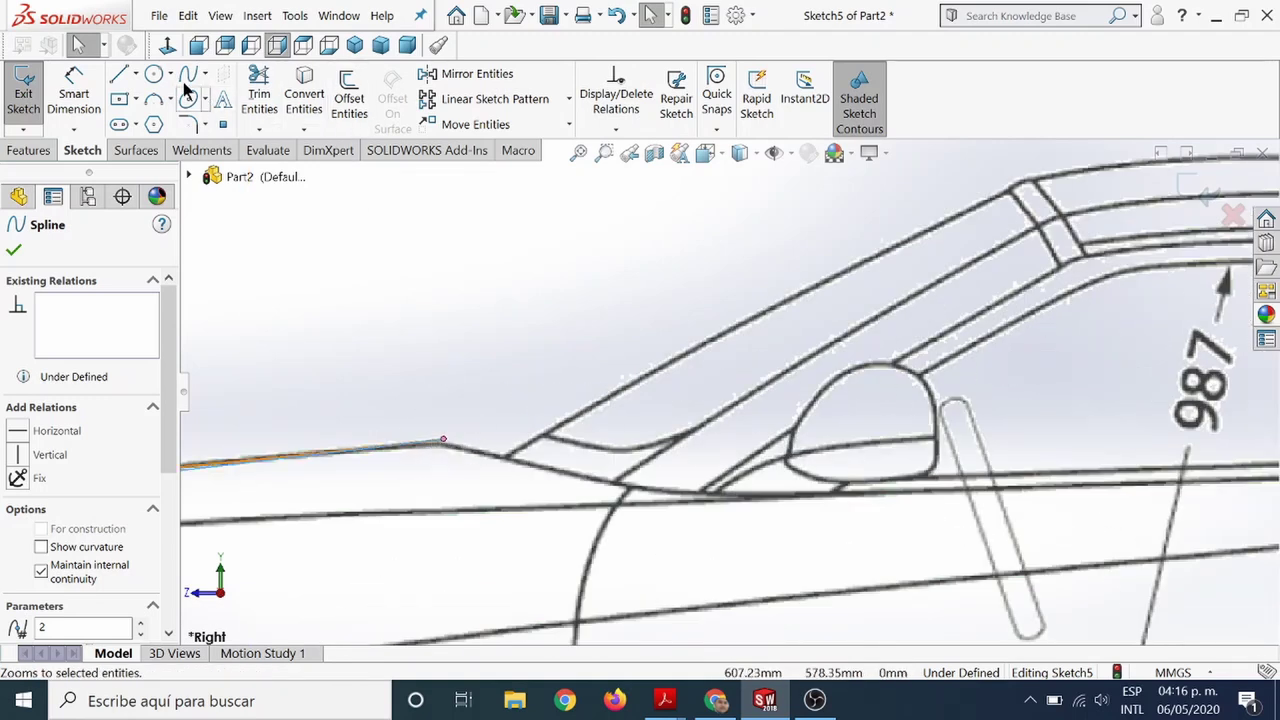
Draw a short line from the hood spline's end to the windshield's lower corner.
click(119, 74)
click(444, 441)
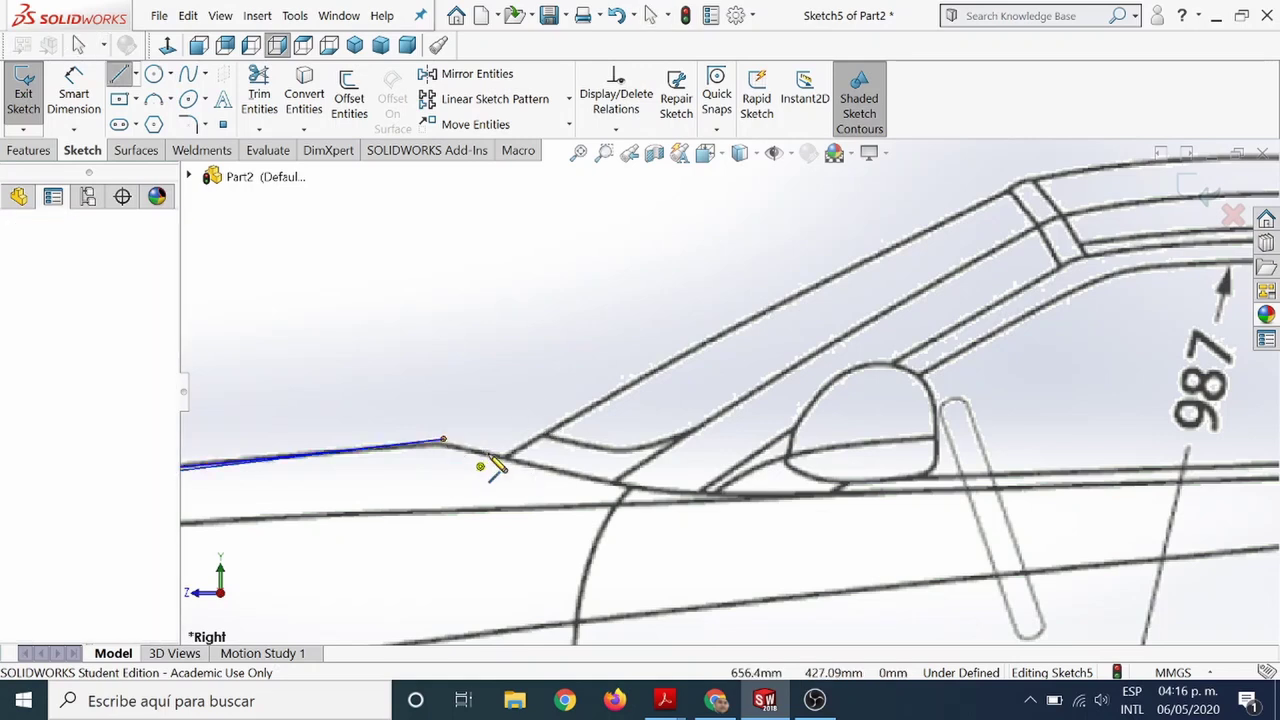
click(510, 458)
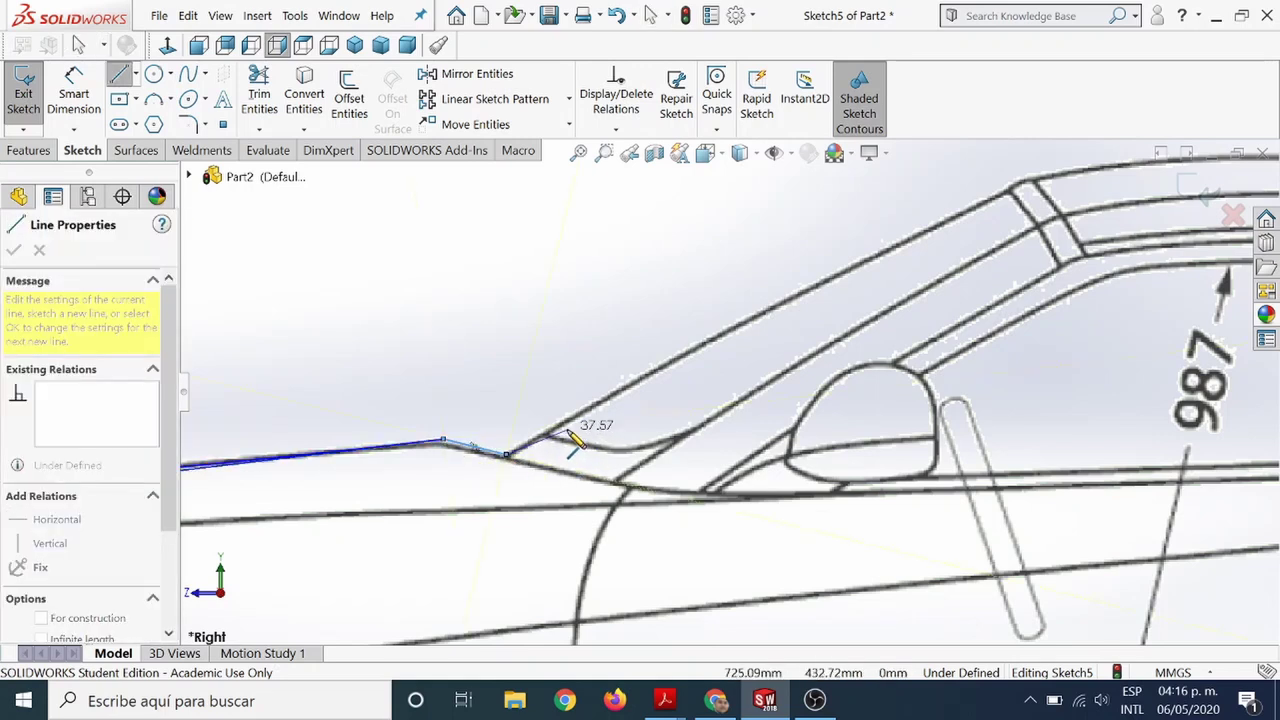
key(Escape)
key(Escape)
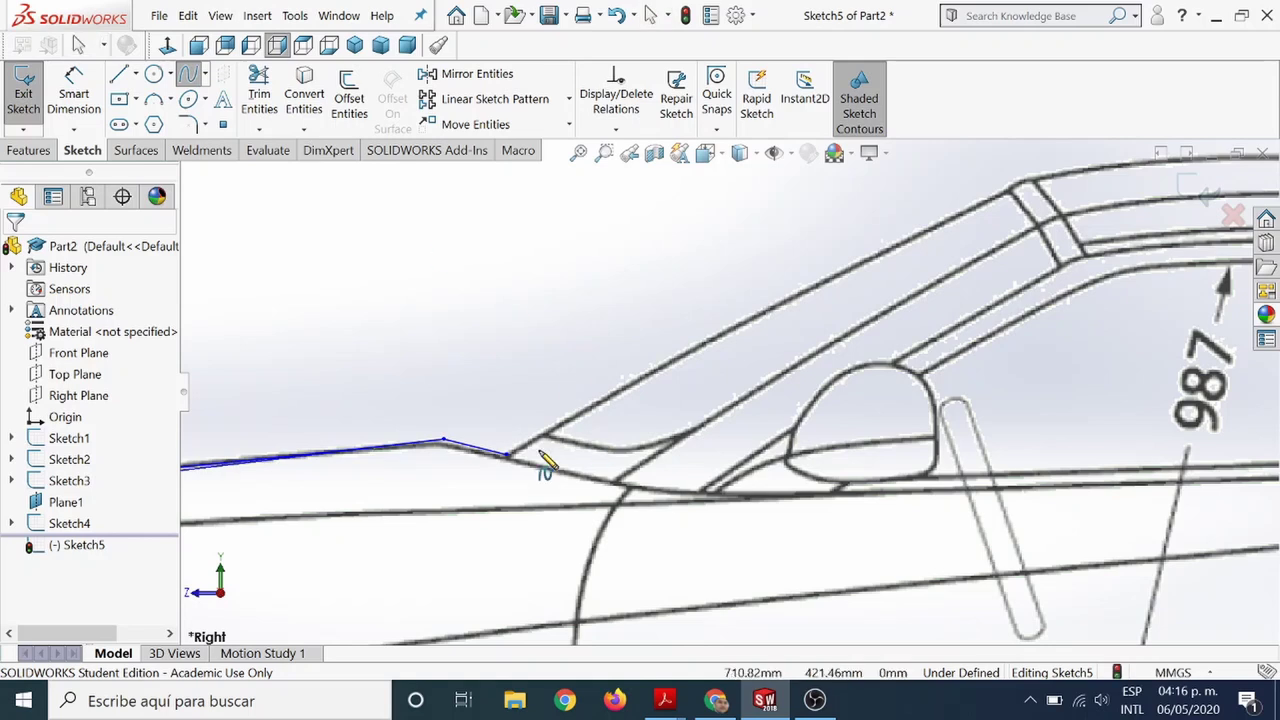
Add a spline from the line's end along the windshield edge.
click(508, 455)
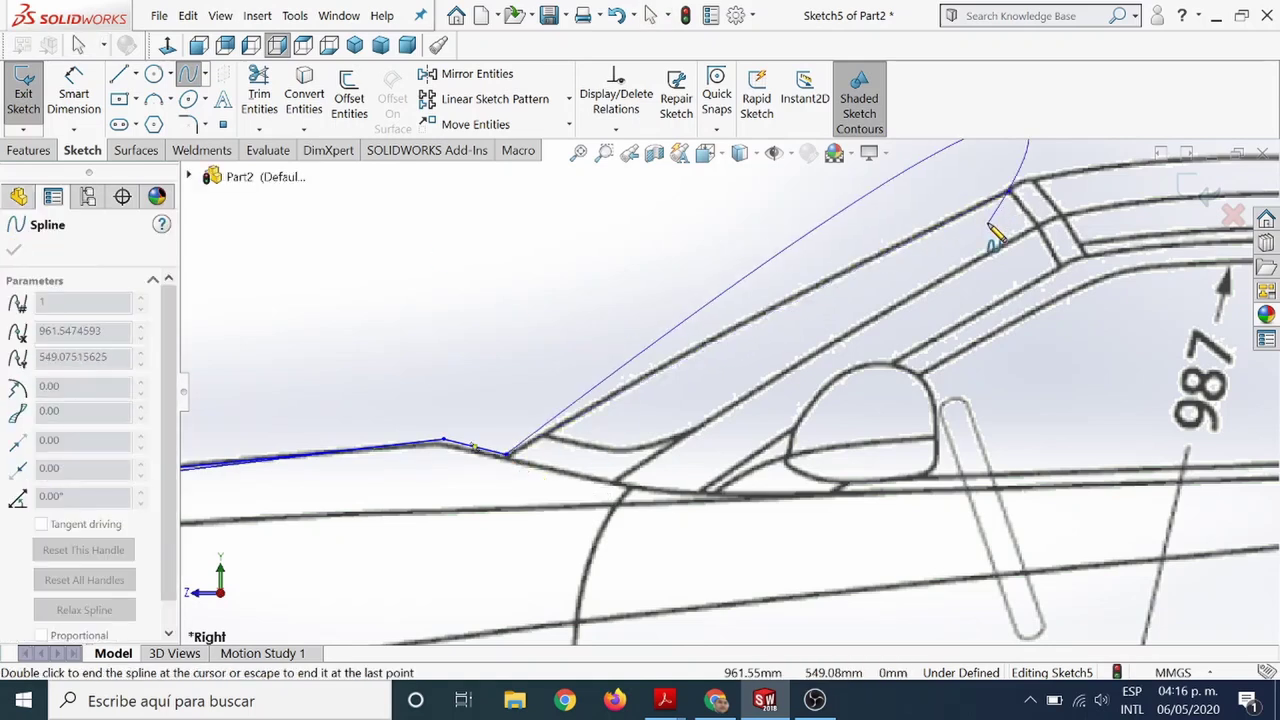
key(Escape)
key(Escape)
click(743, 334)
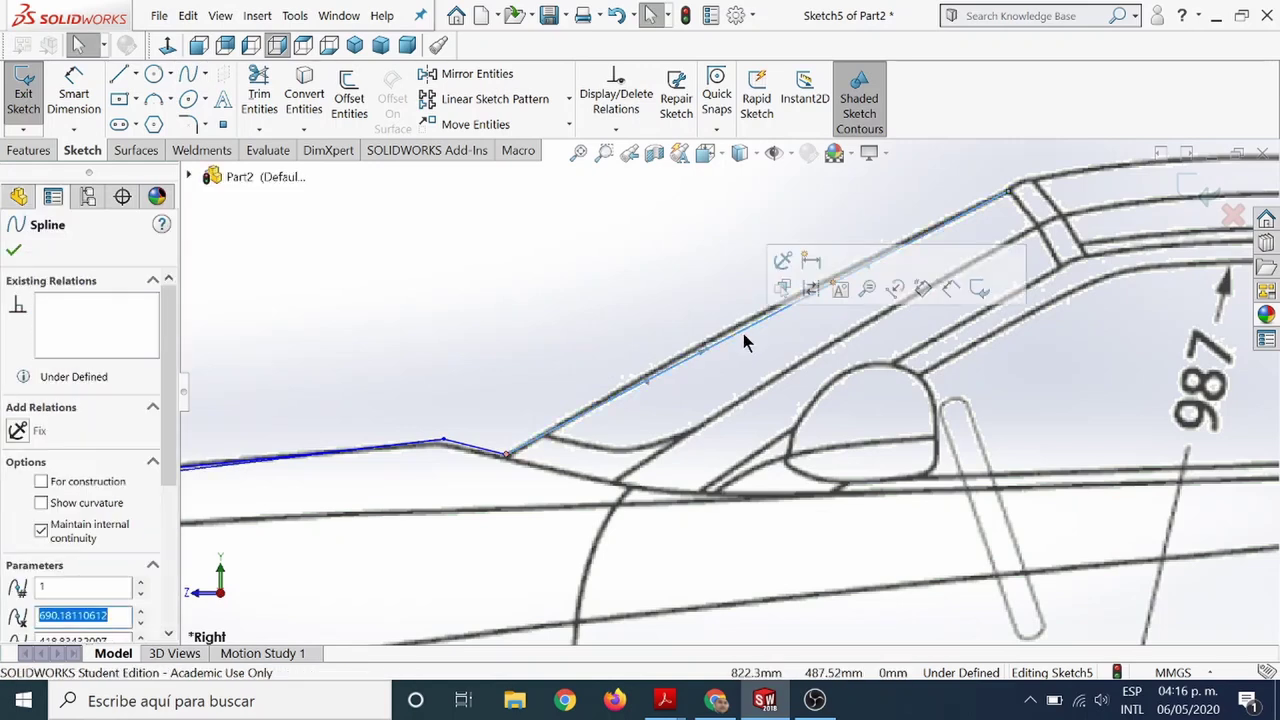
click(702, 346)
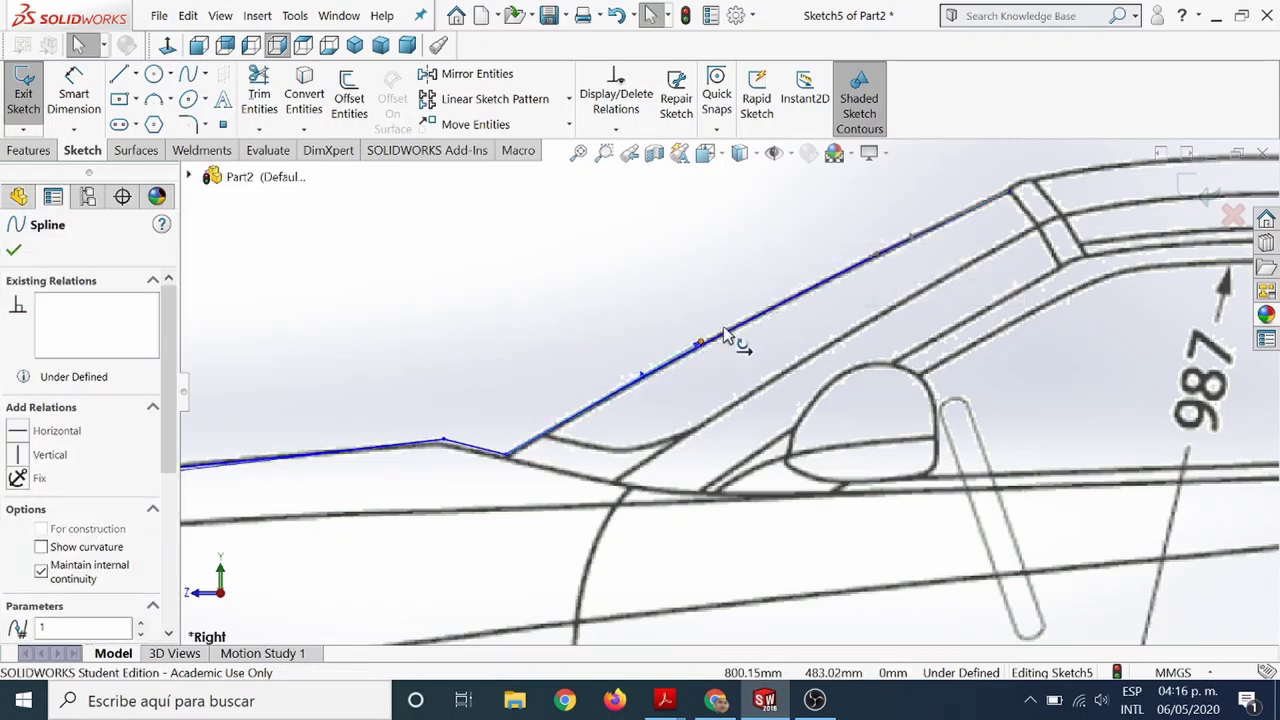
key(Escape)
scroll(933, 341, down, 2)
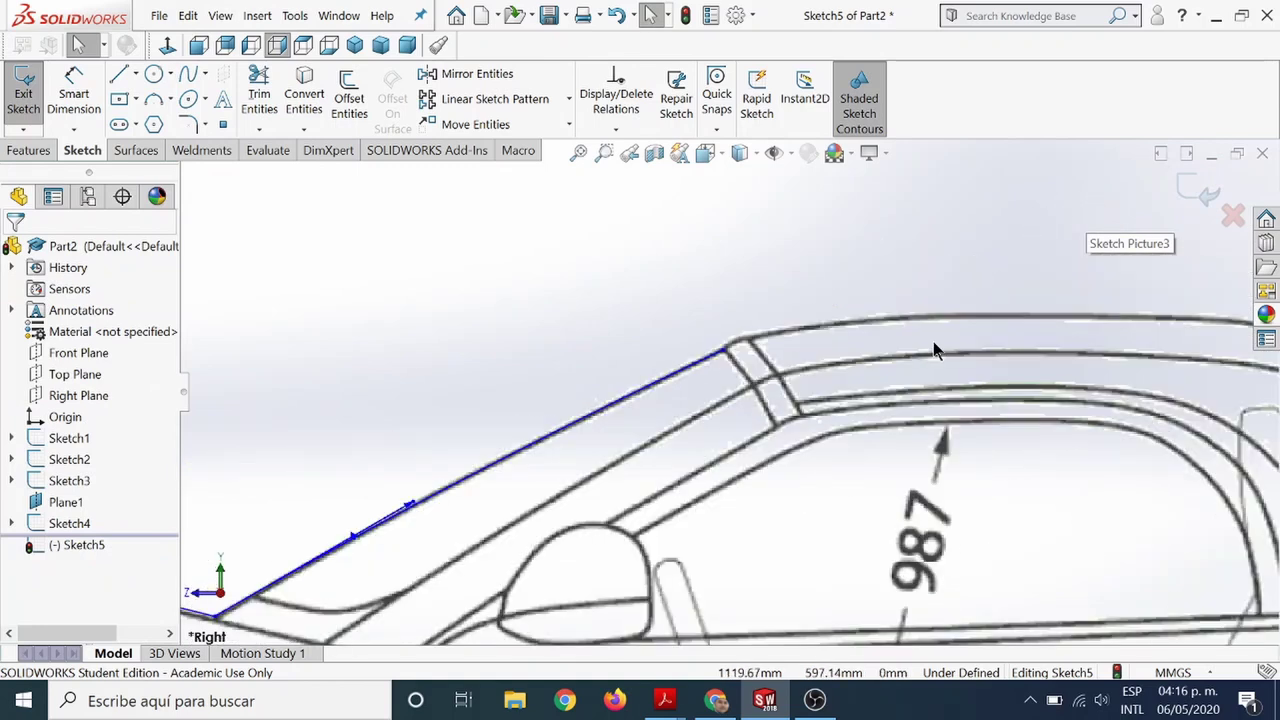
scroll(503, 420, down, 3)
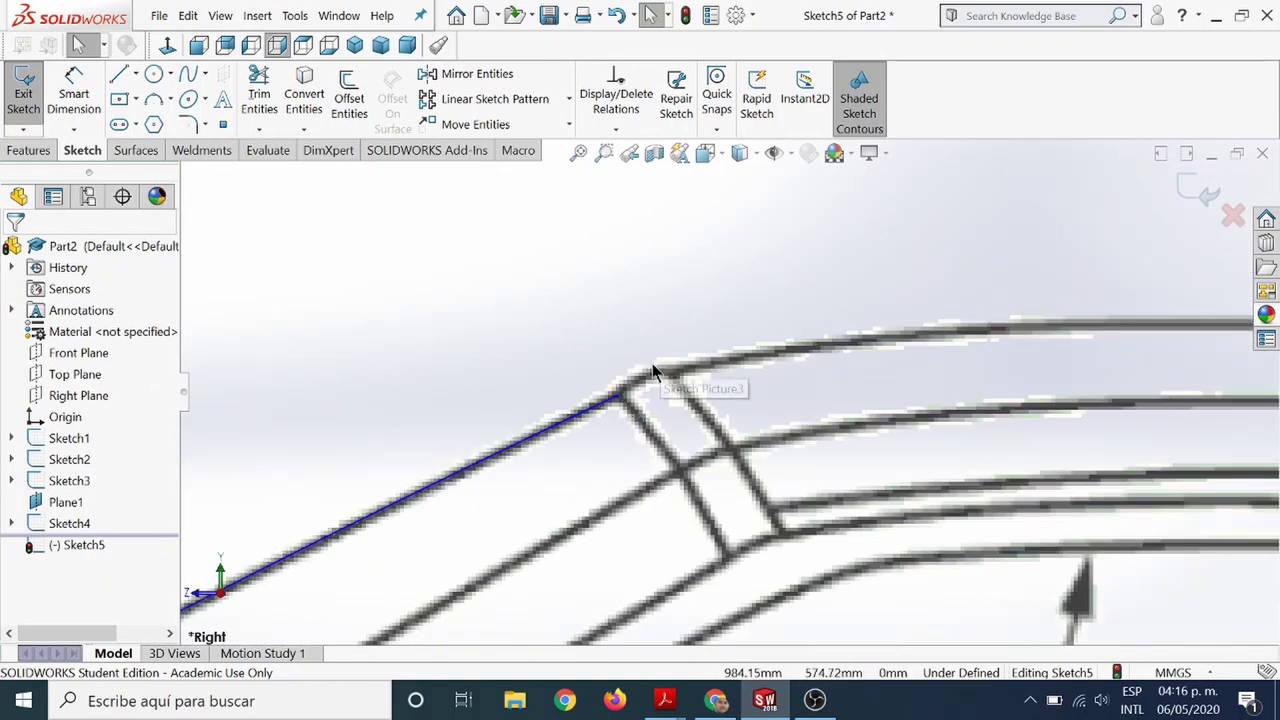
Round the windshield top onto the roofline with a small three-point arc.
click(155, 100)
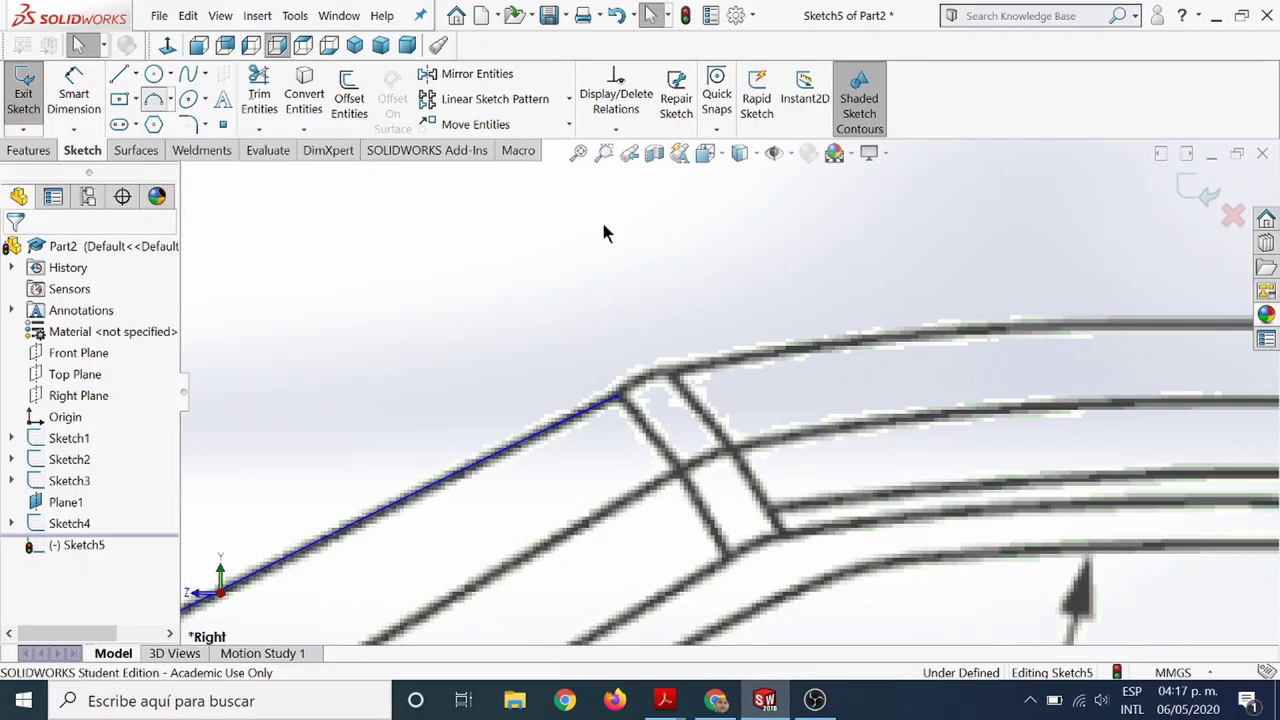
click(617, 397)
click(677, 369)
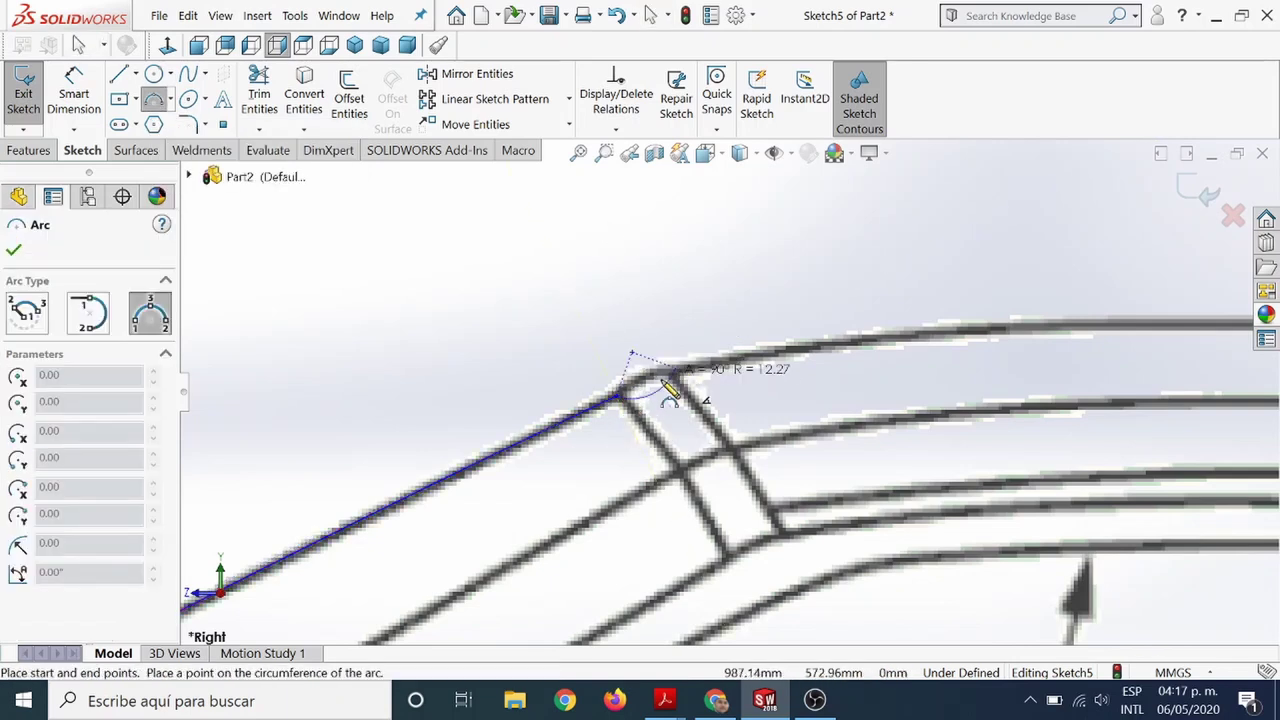
click(645, 372)
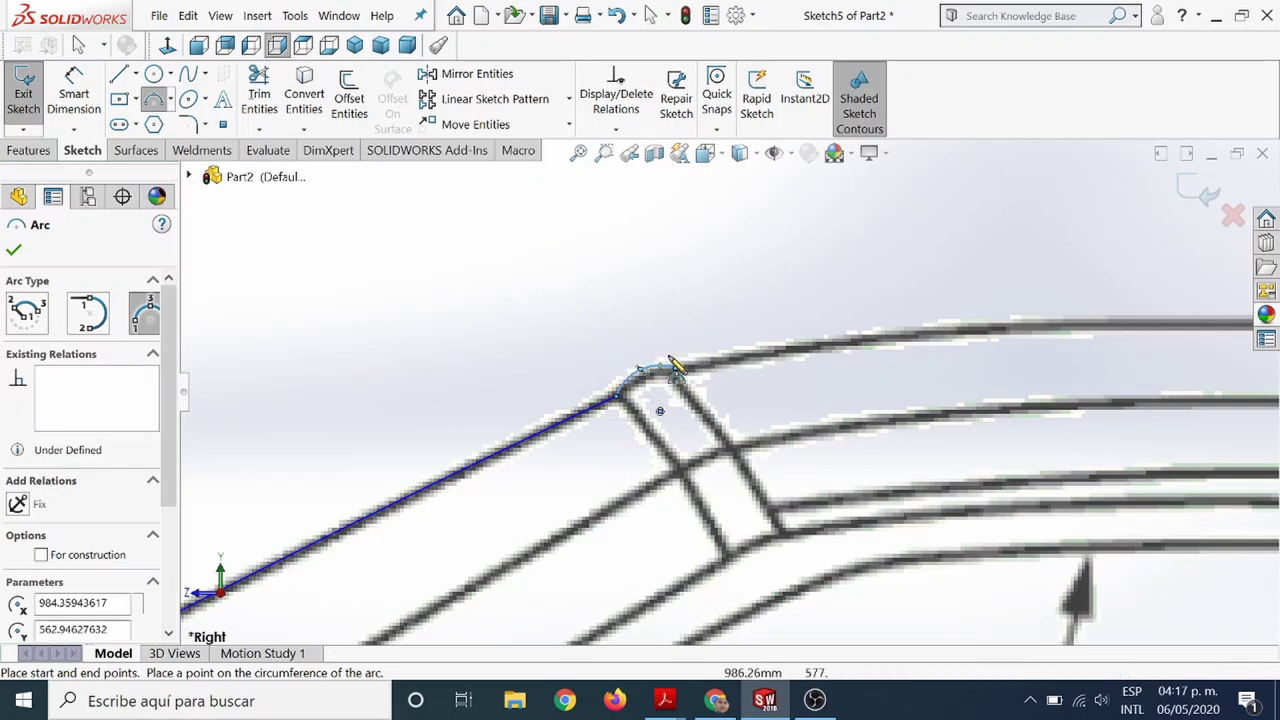
key(Escape)
scroll(1100, 392, up, 3)
scroll(1095, 387, up, 3)
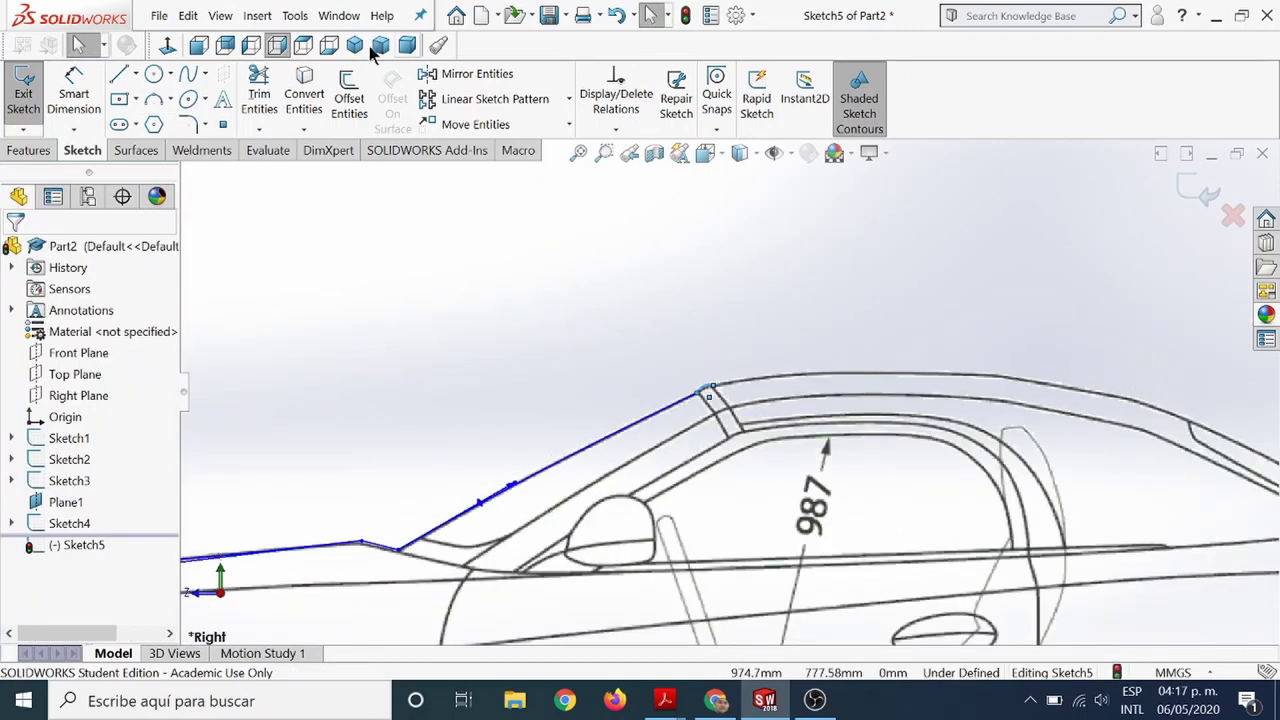
Draw a roof spline from the arc's end back along the roof.
click(190, 75)
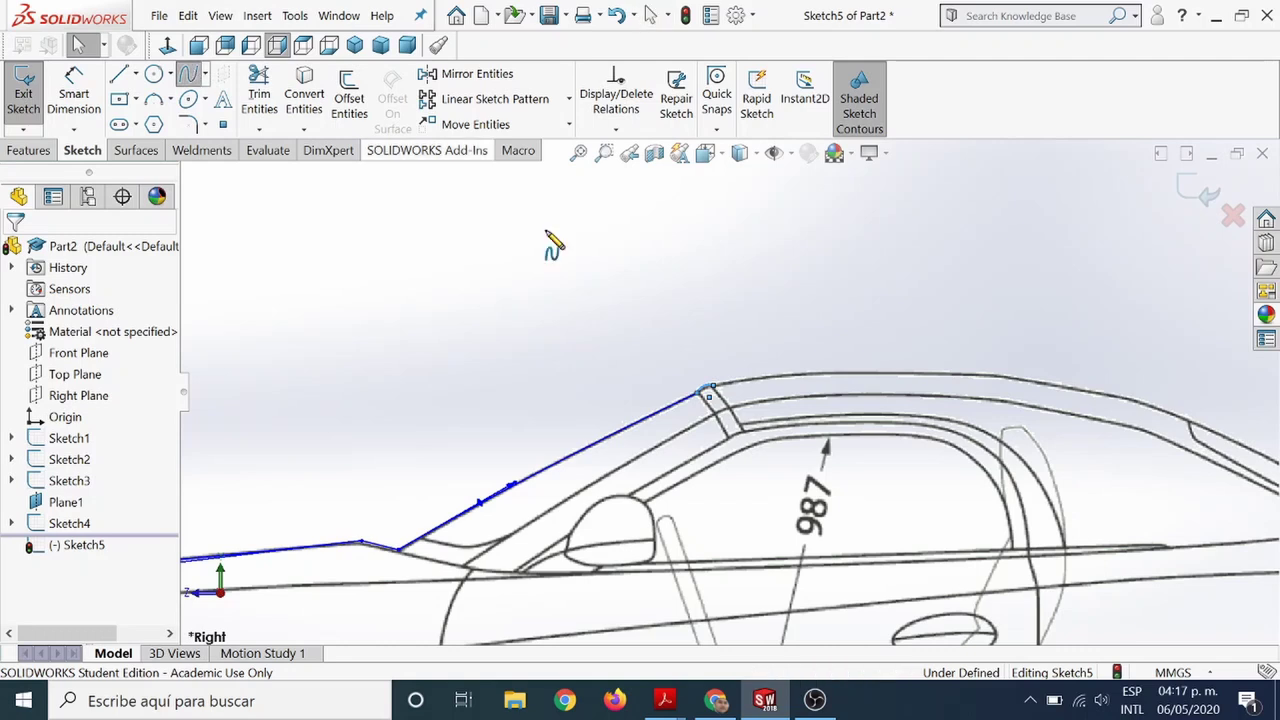
click(707, 388)
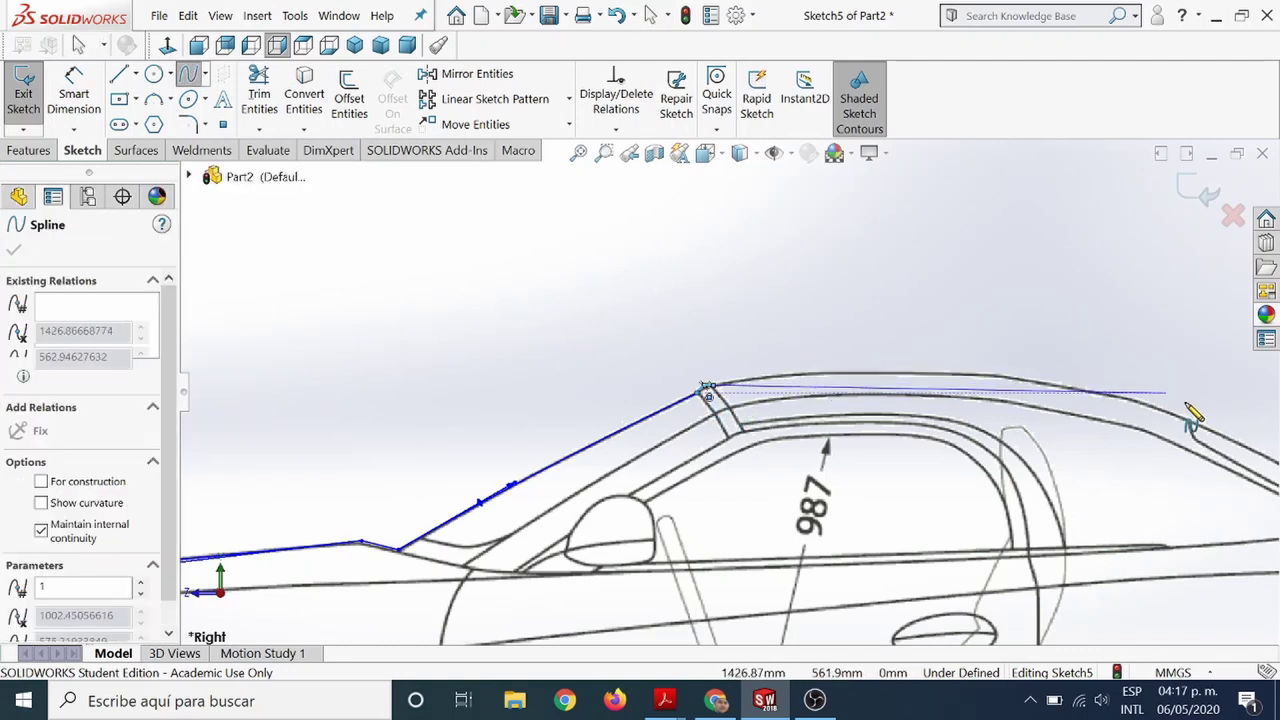
click(1197, 433)
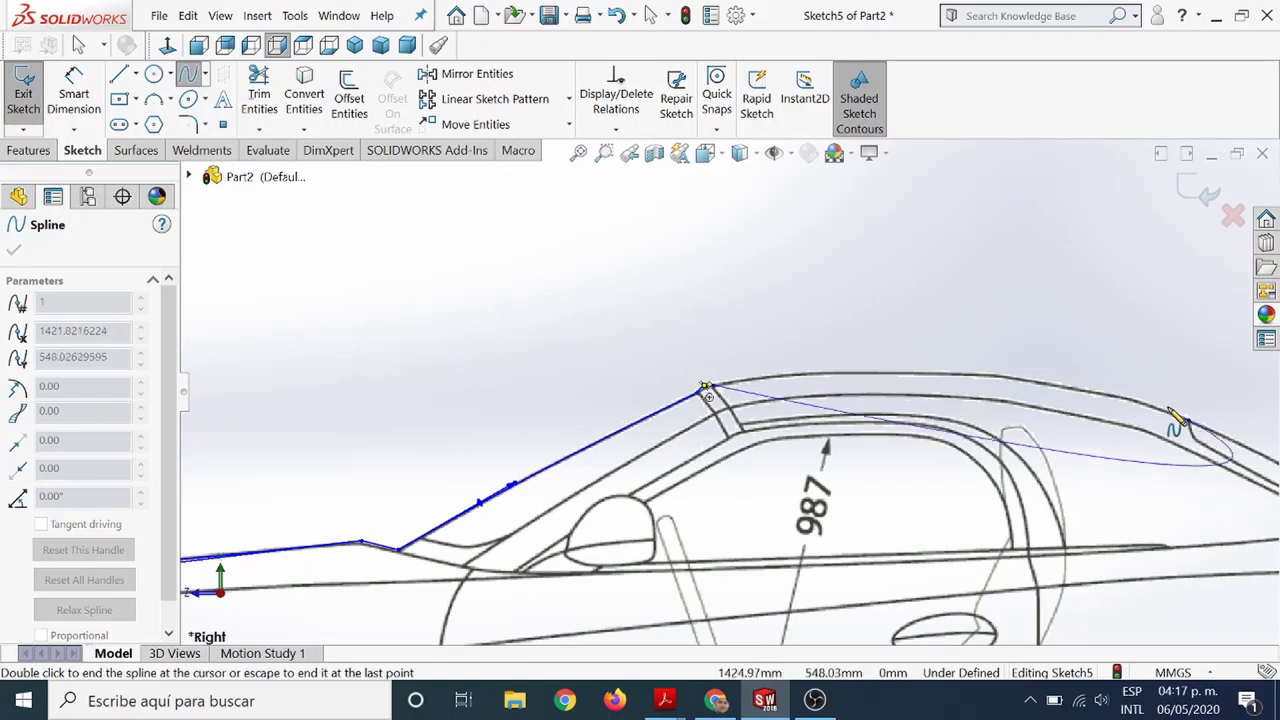
scroll(918, 388, down, 2)
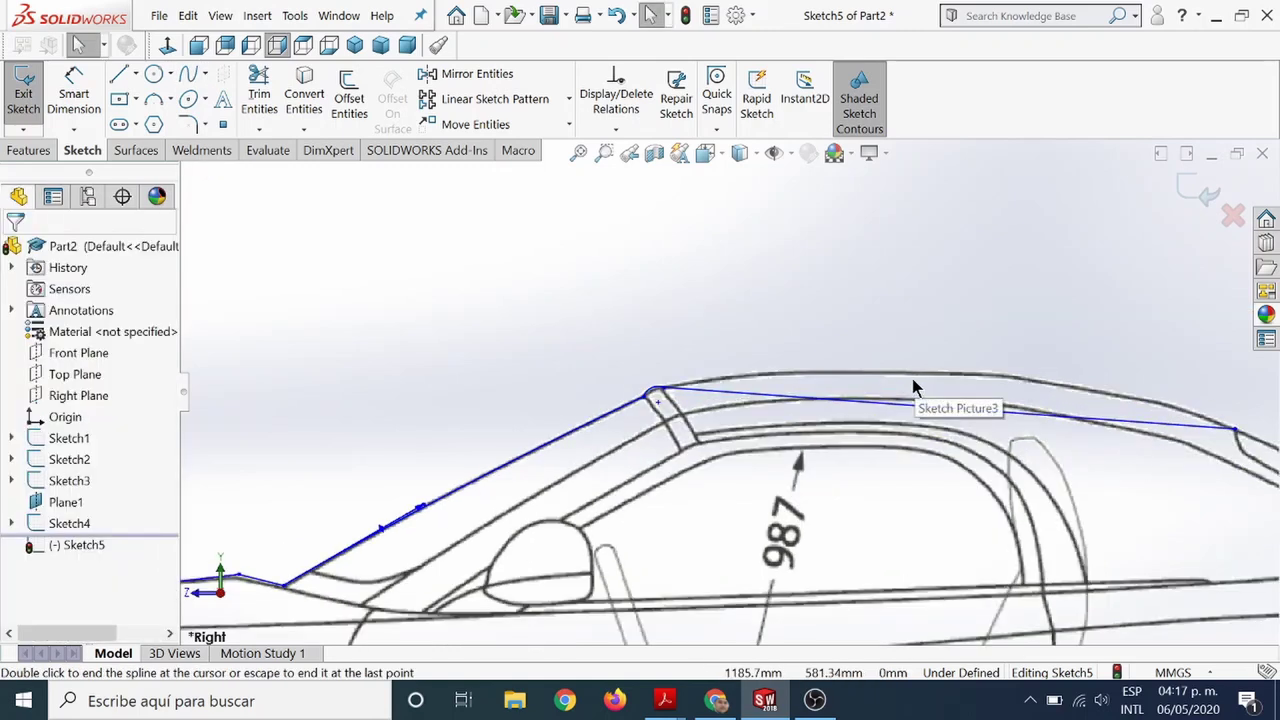
key(Escape)
Pull the roof spline's middle point up so it hugs the curved roofline.
click(880, 405)
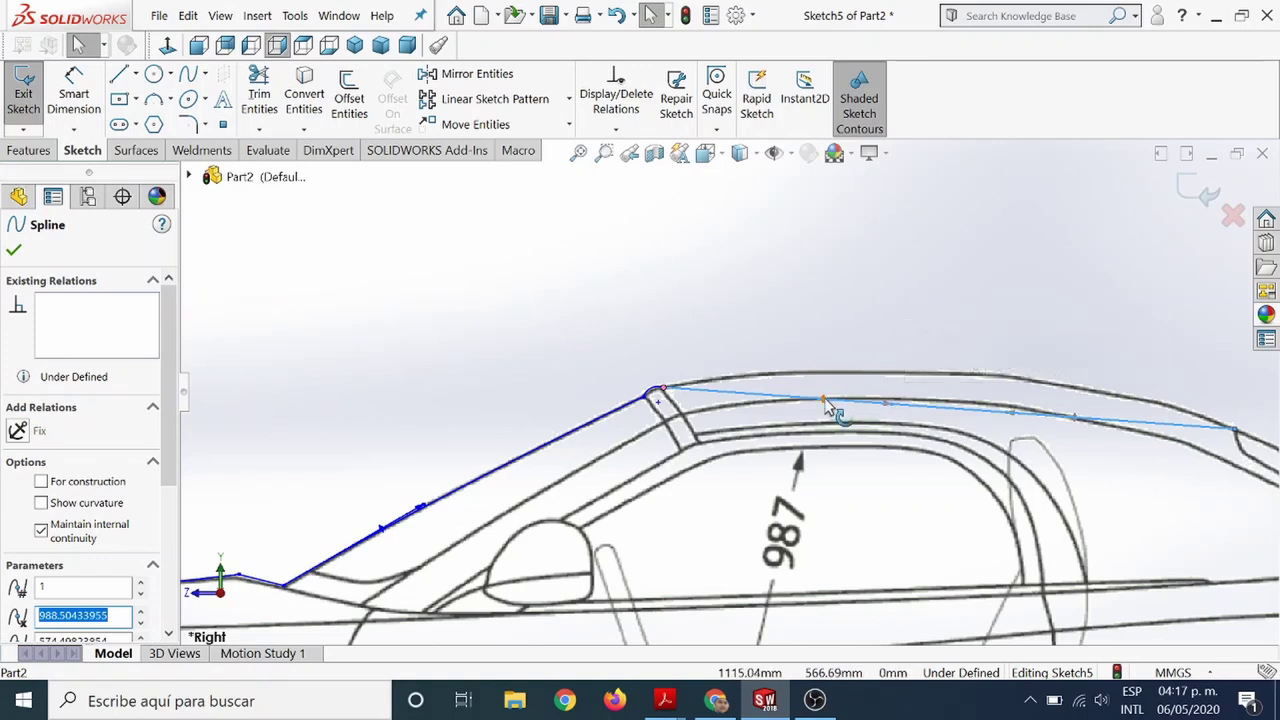
drag(826, 403, 820, 372)
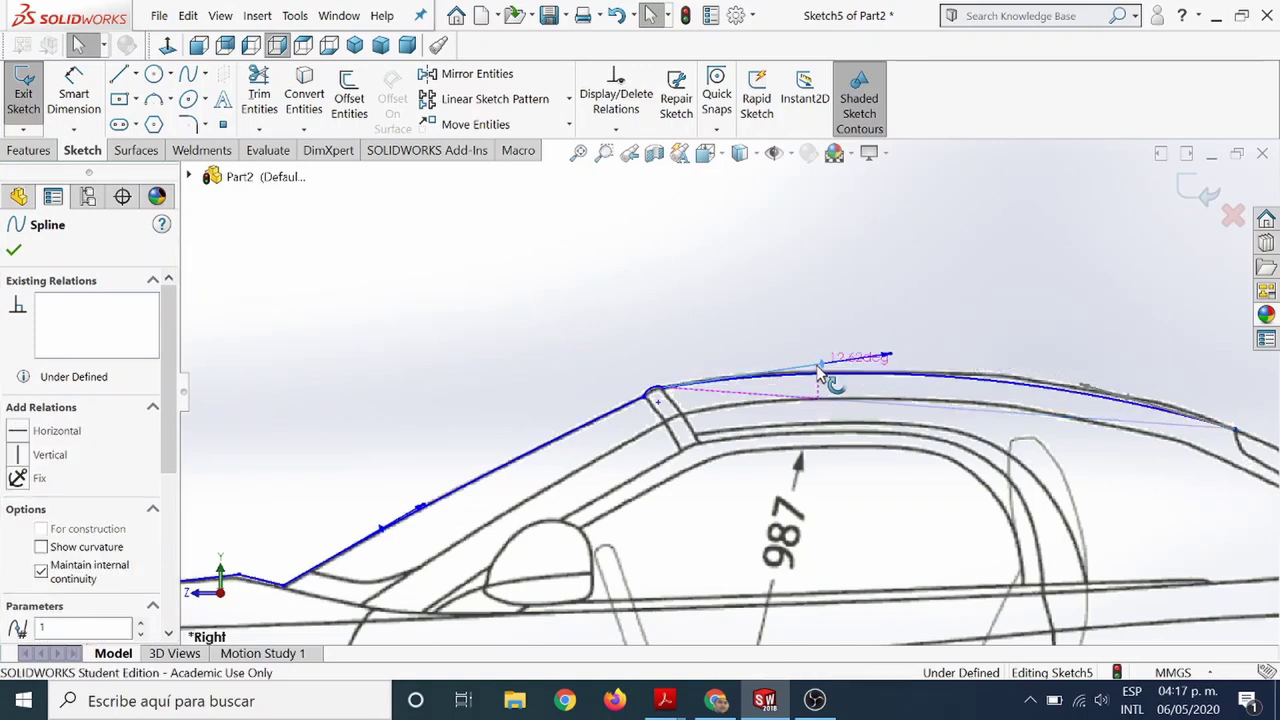
scroll(1151, 400, down, 3)
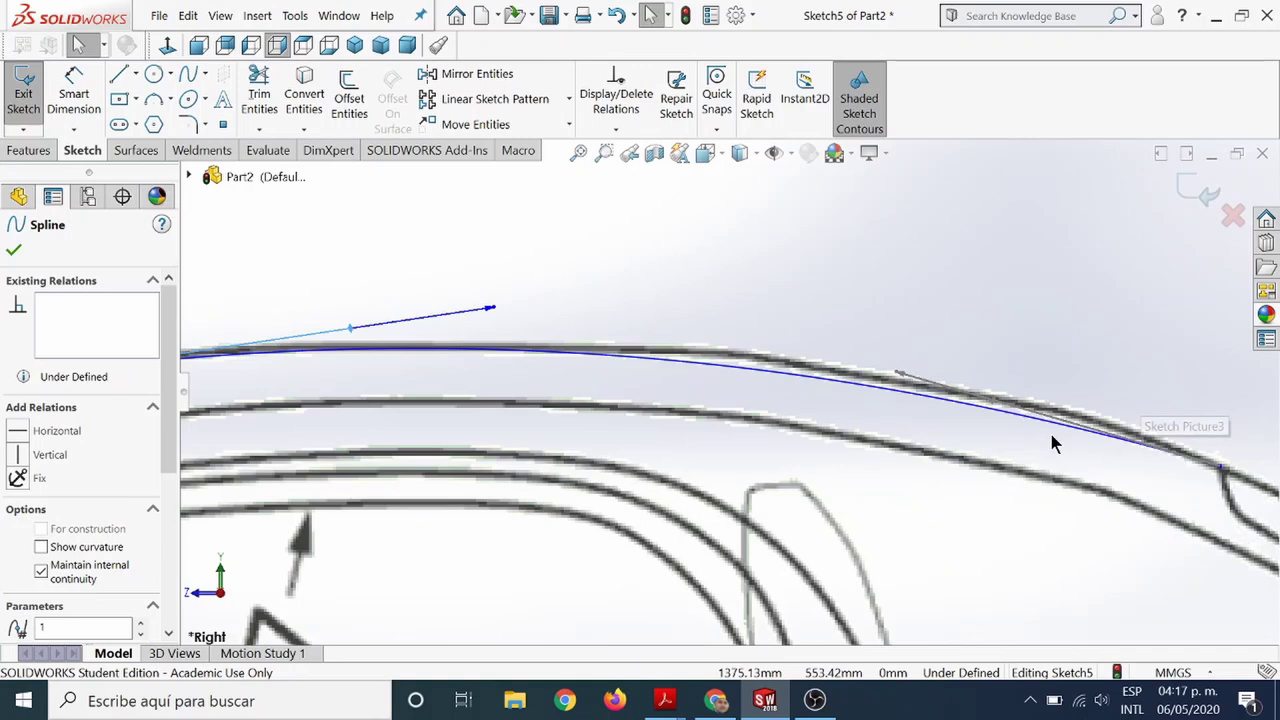
click(997, 399)
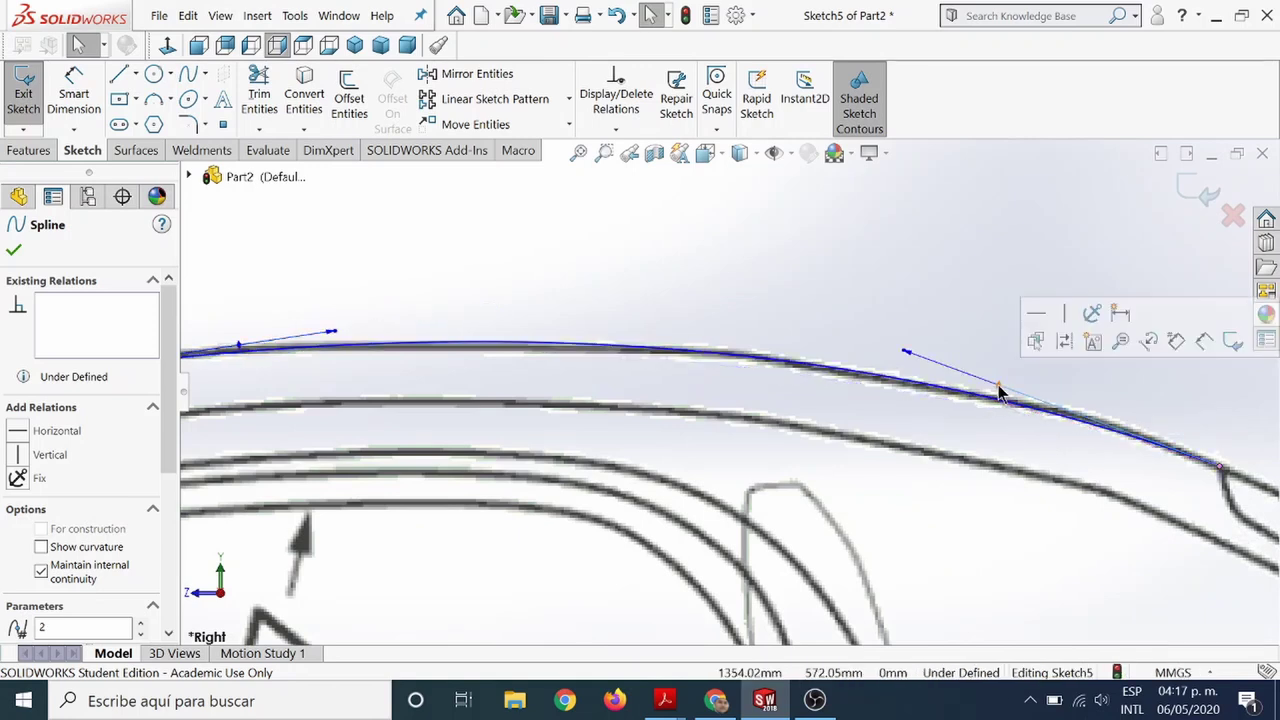
scroll(1047, 415, up, 3)
scroll(1047, 415, up, 2)
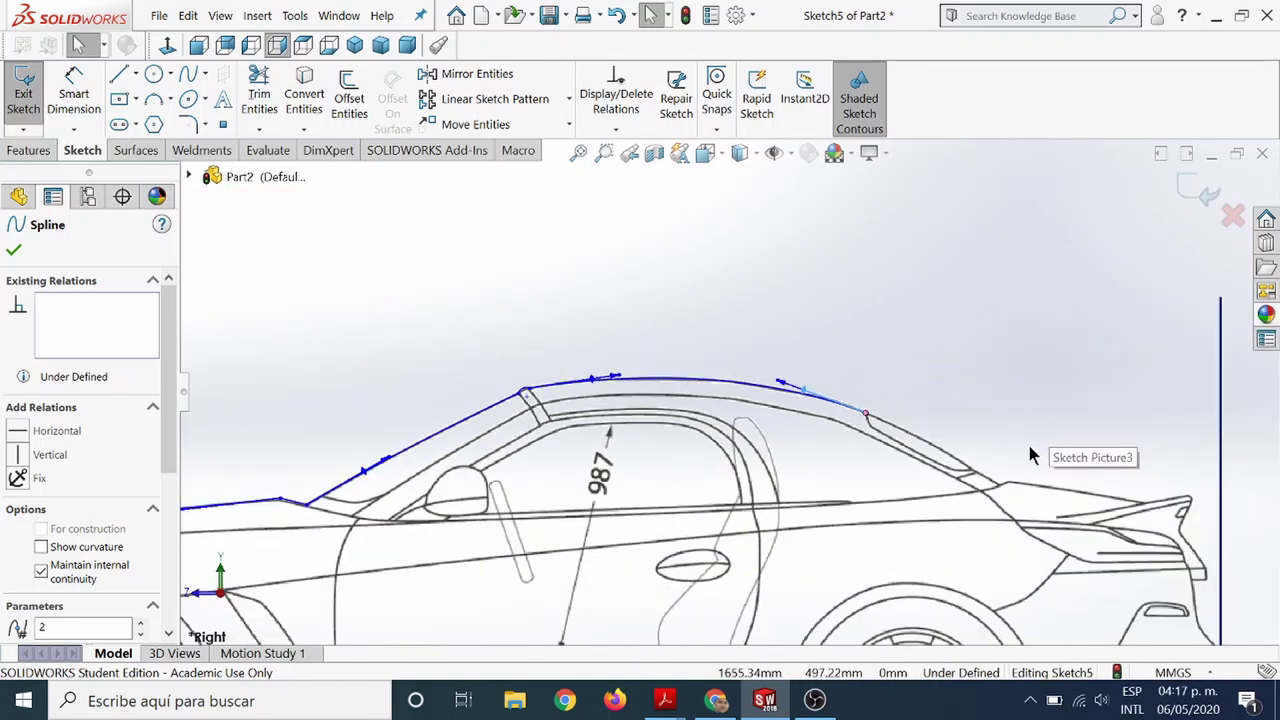
key(Escape)
Trace the rear window with a spline from the roof spline's end down to its base.
scroll(990, 456, down, 3)
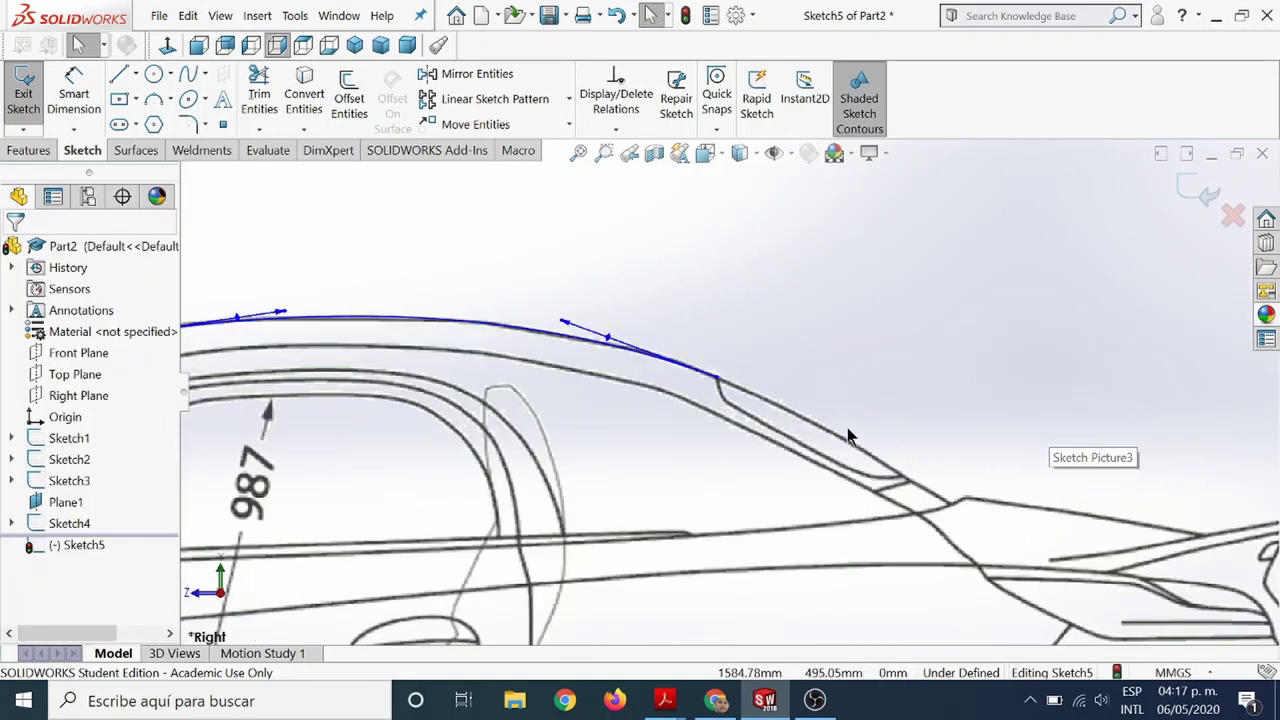
middle_drag(847, 430, 724, 388)
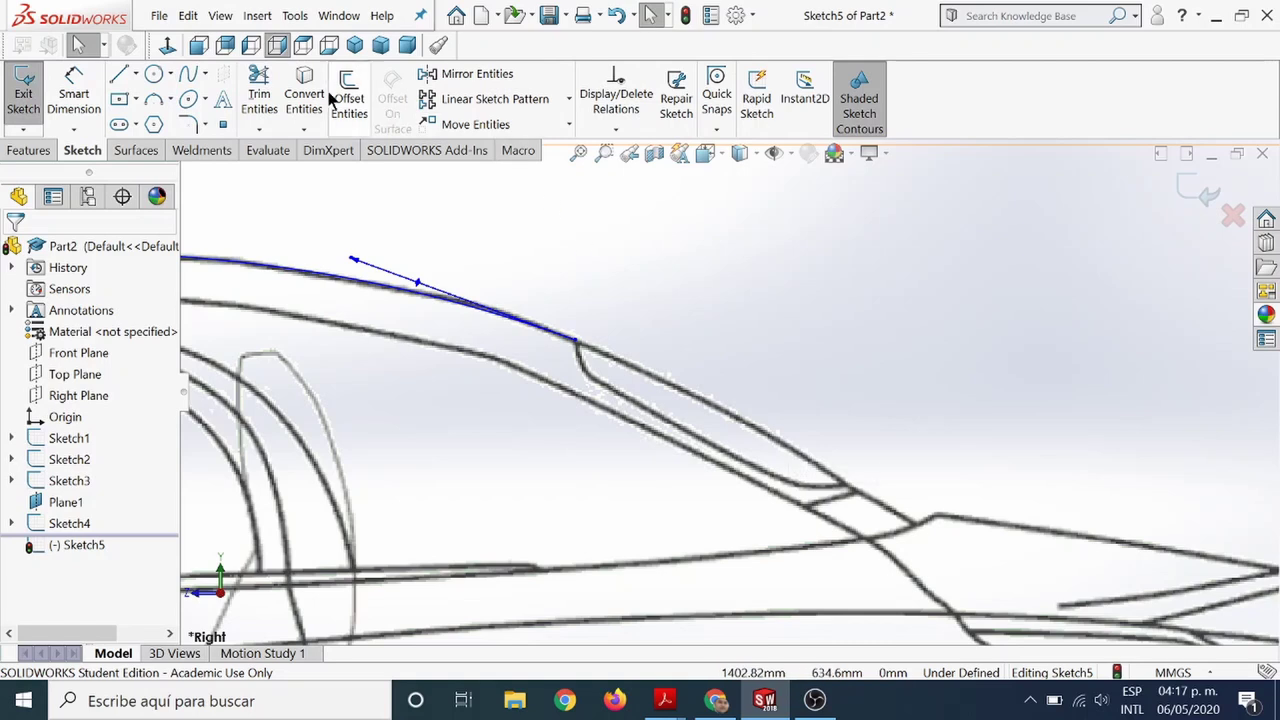
click(197, 78)
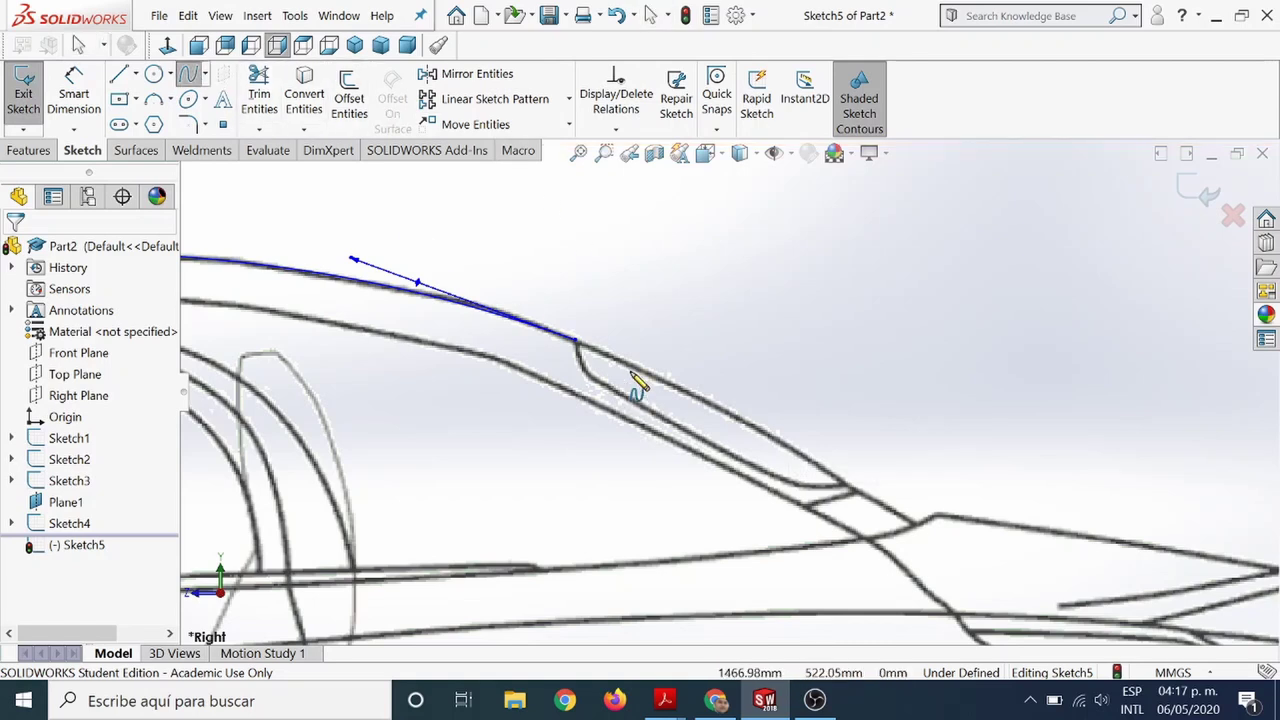
click(576, 341)
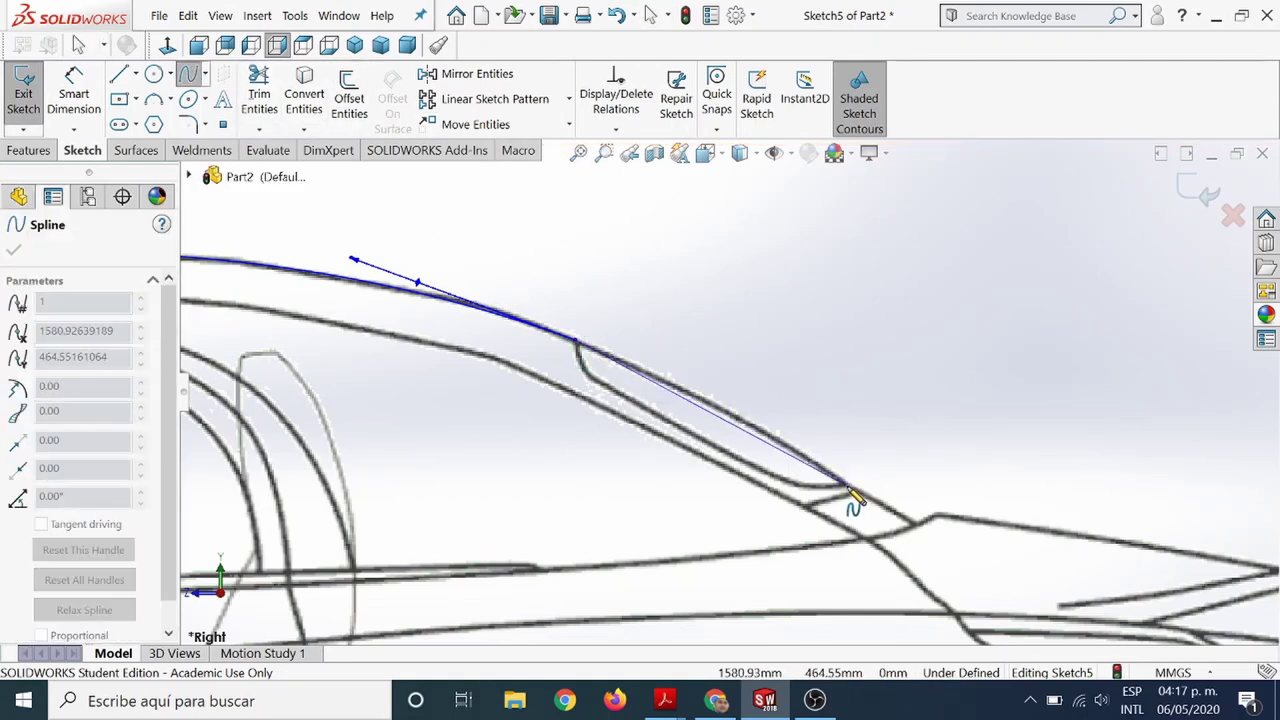
double_click(841, 486)
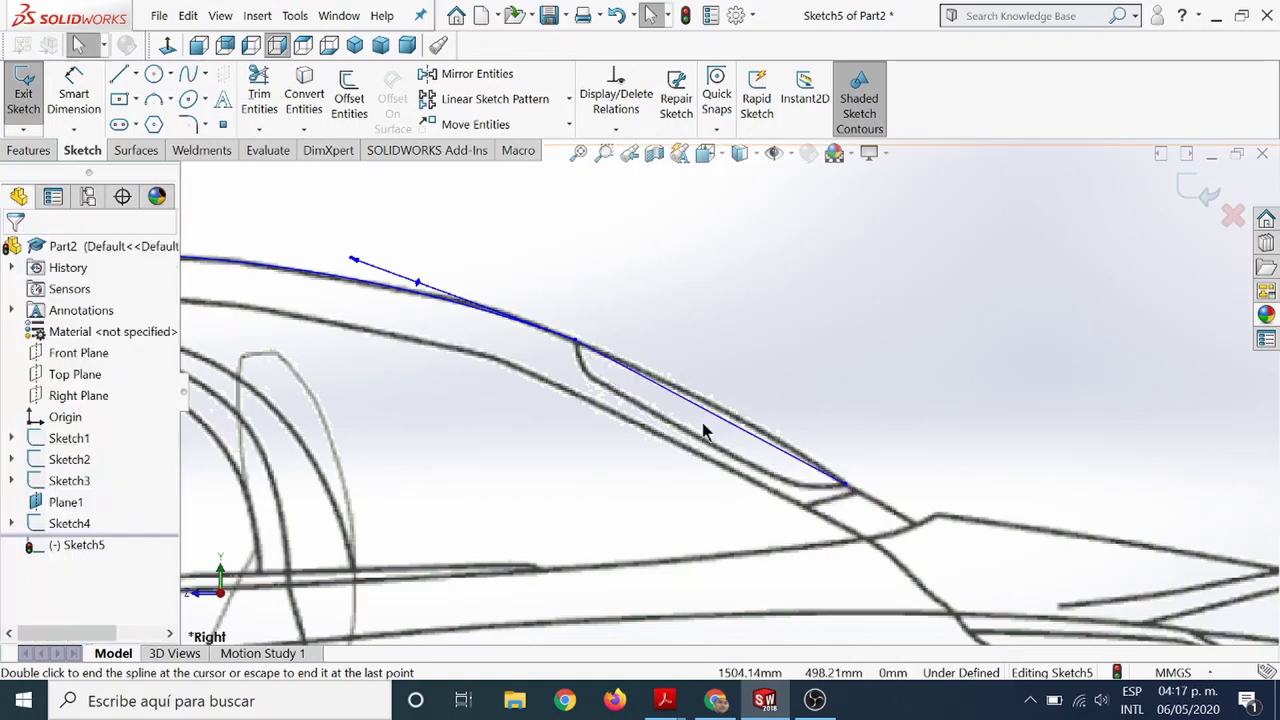
key(Escape)
click(722, 426)
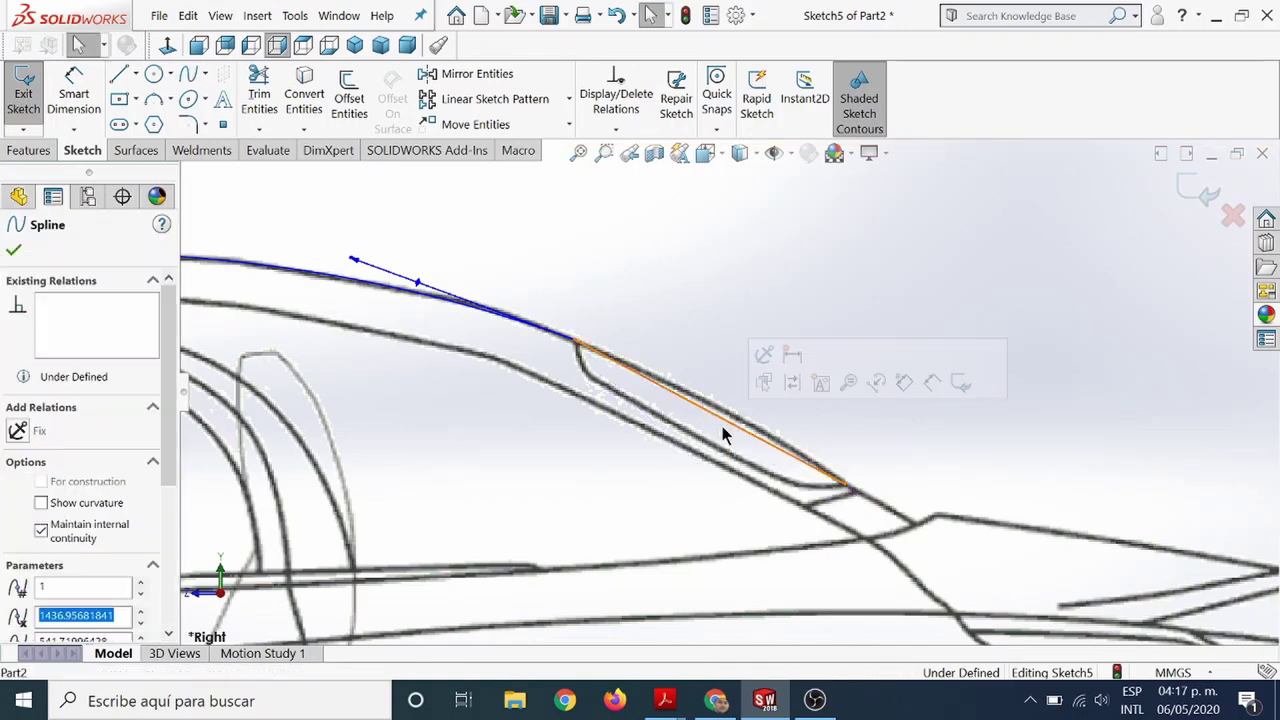
click(774, 436)
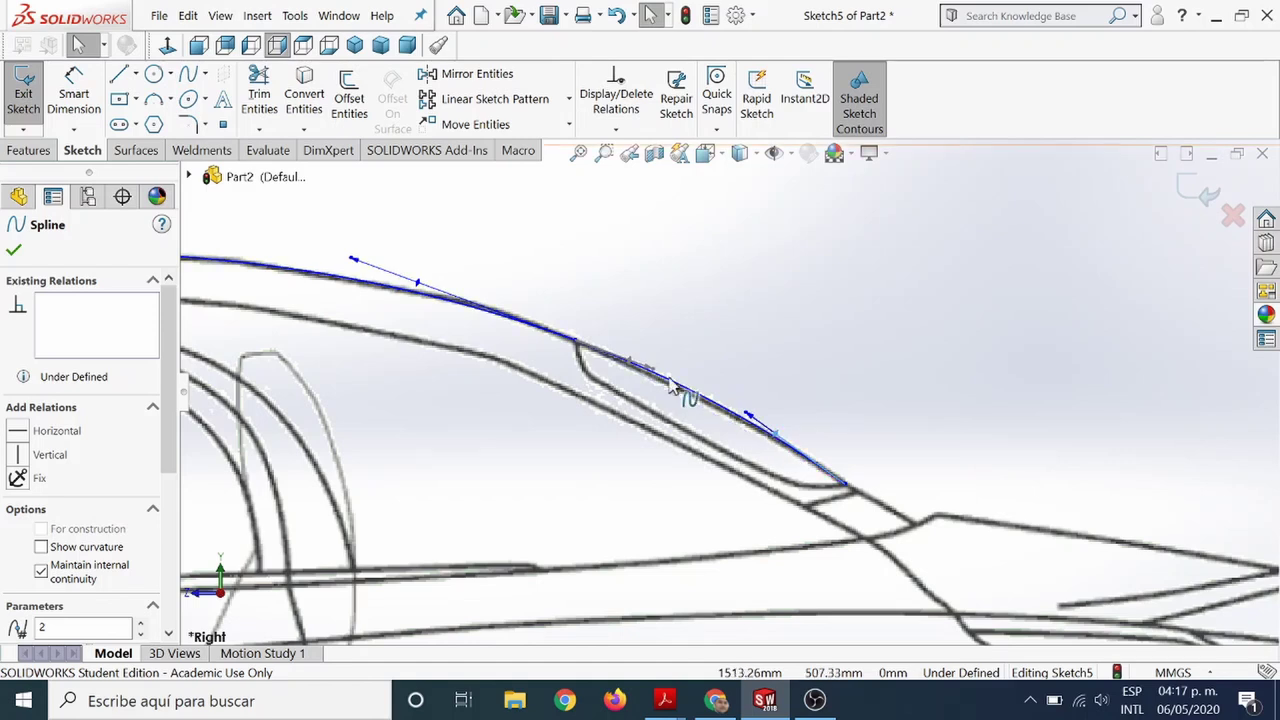
click(906, 513)
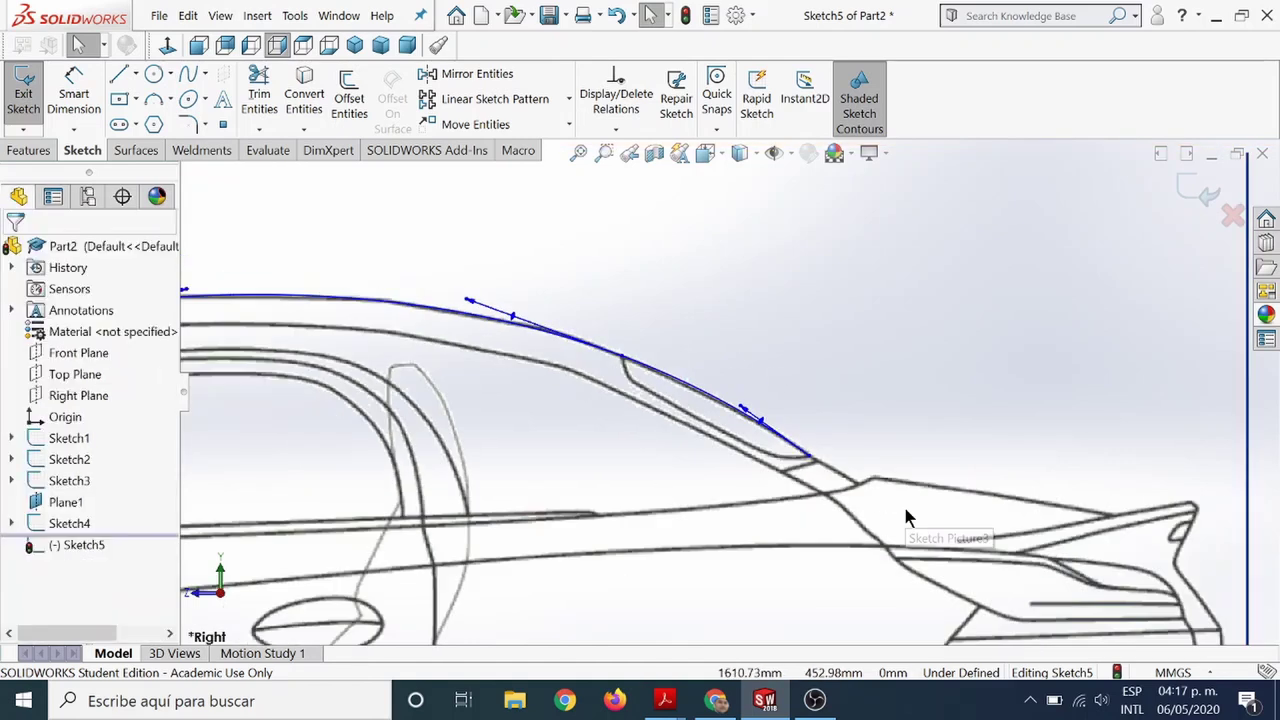
key(ctrl+Left)
key(ctrl+Up)
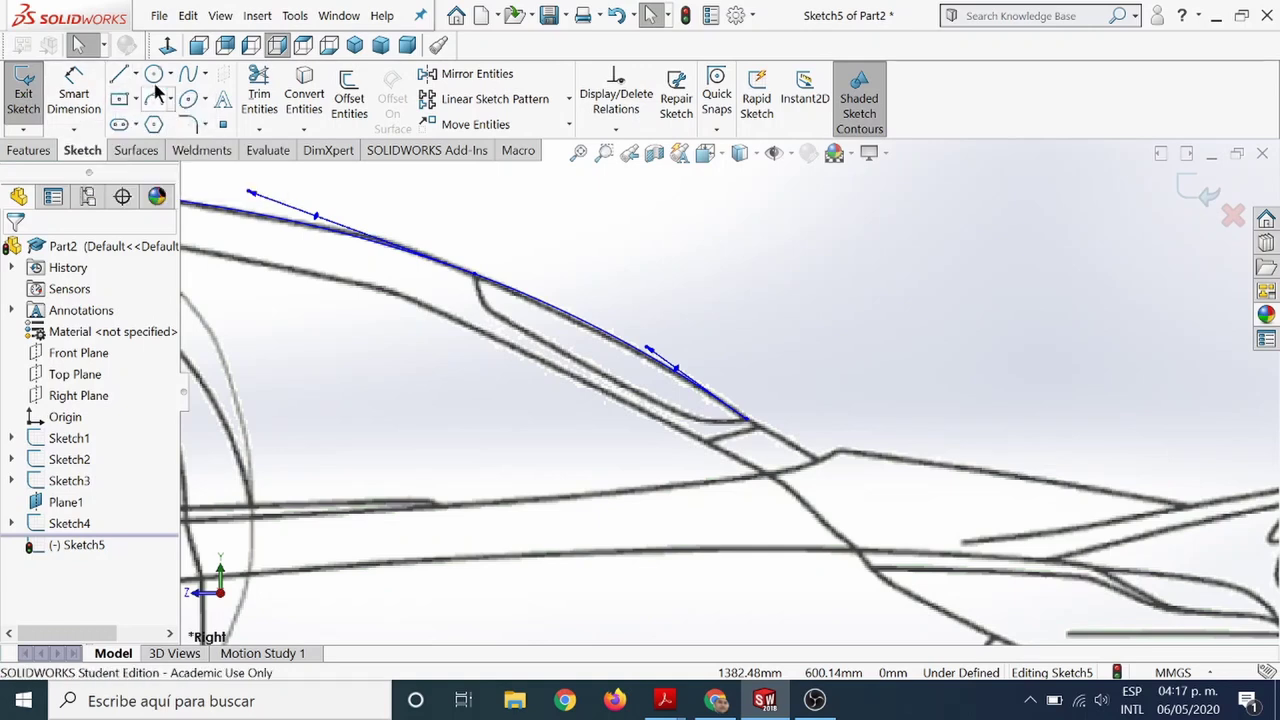
Draw a line from the rear-window spline's end to the trunk lid's corner.
click(120, 77)
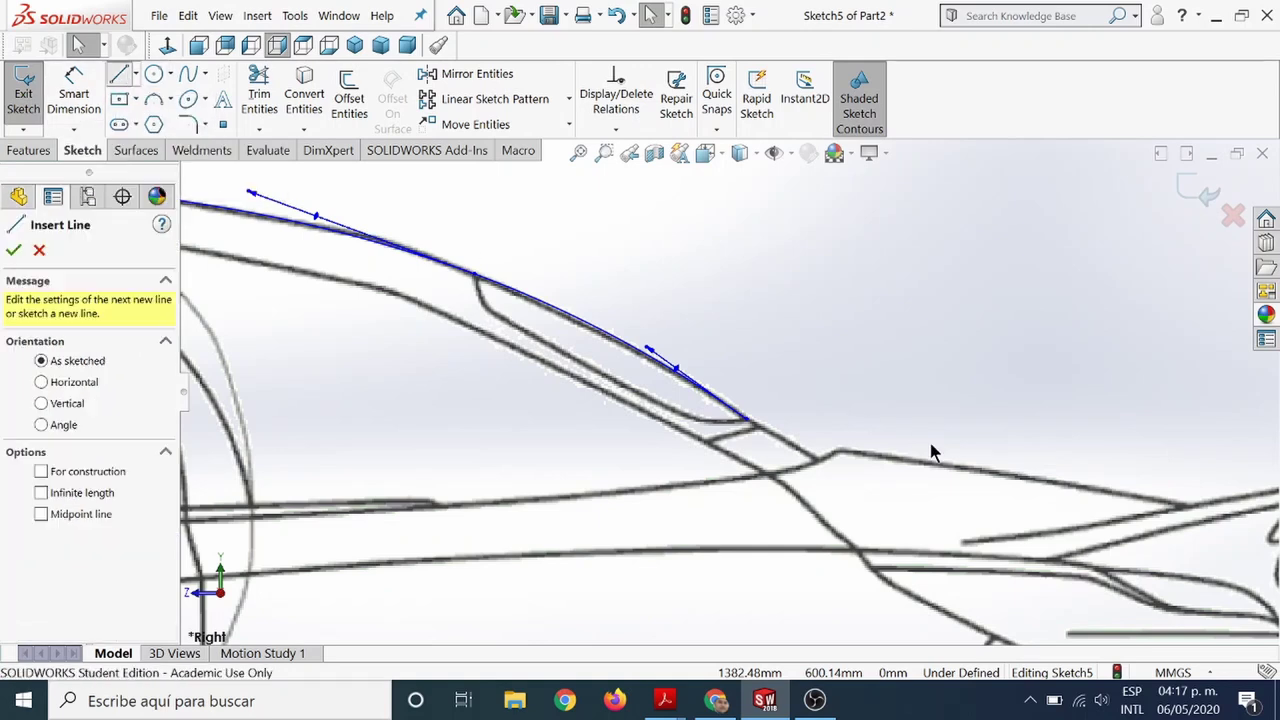
click(750, 424)
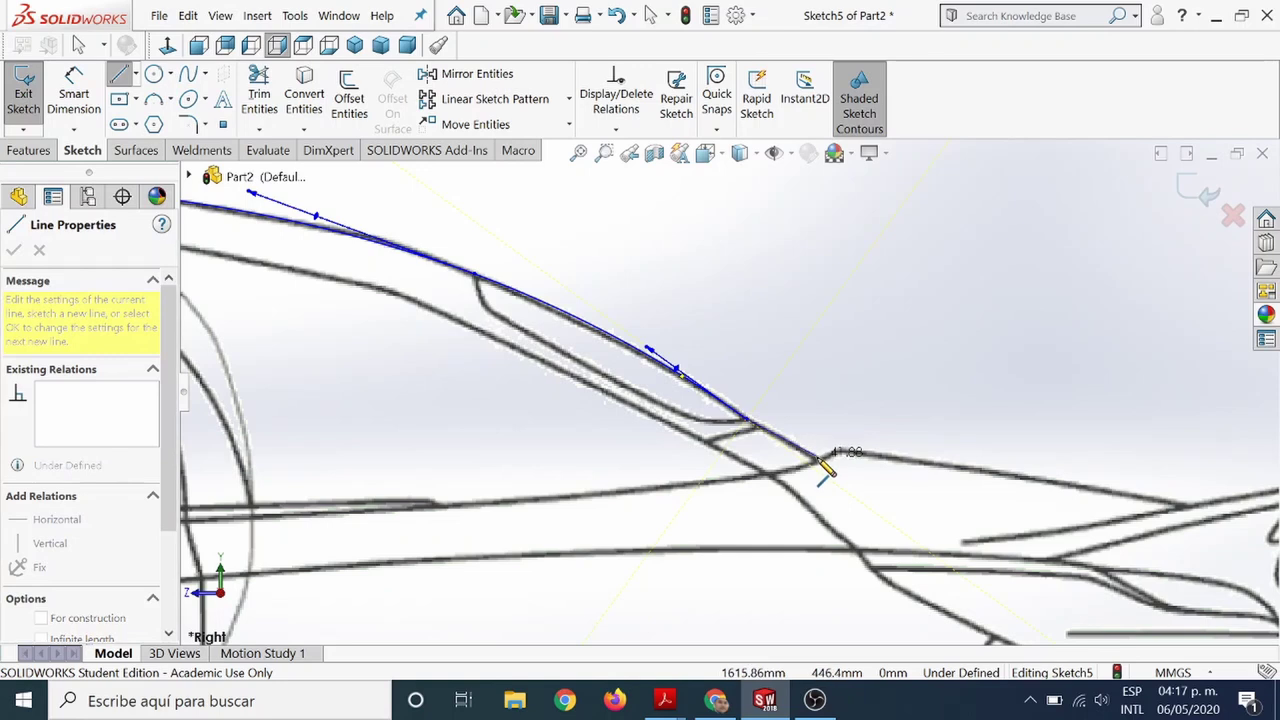
click(830, 455)
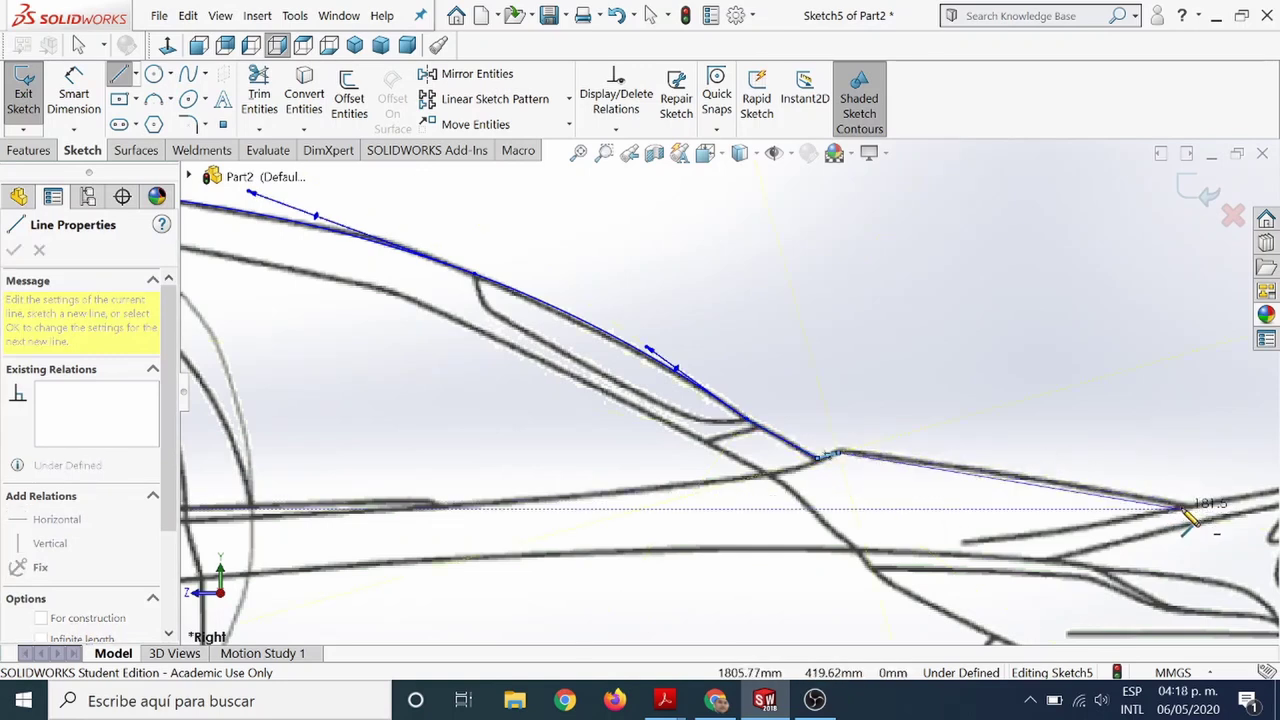
scroll(1195, 515, up, 2)
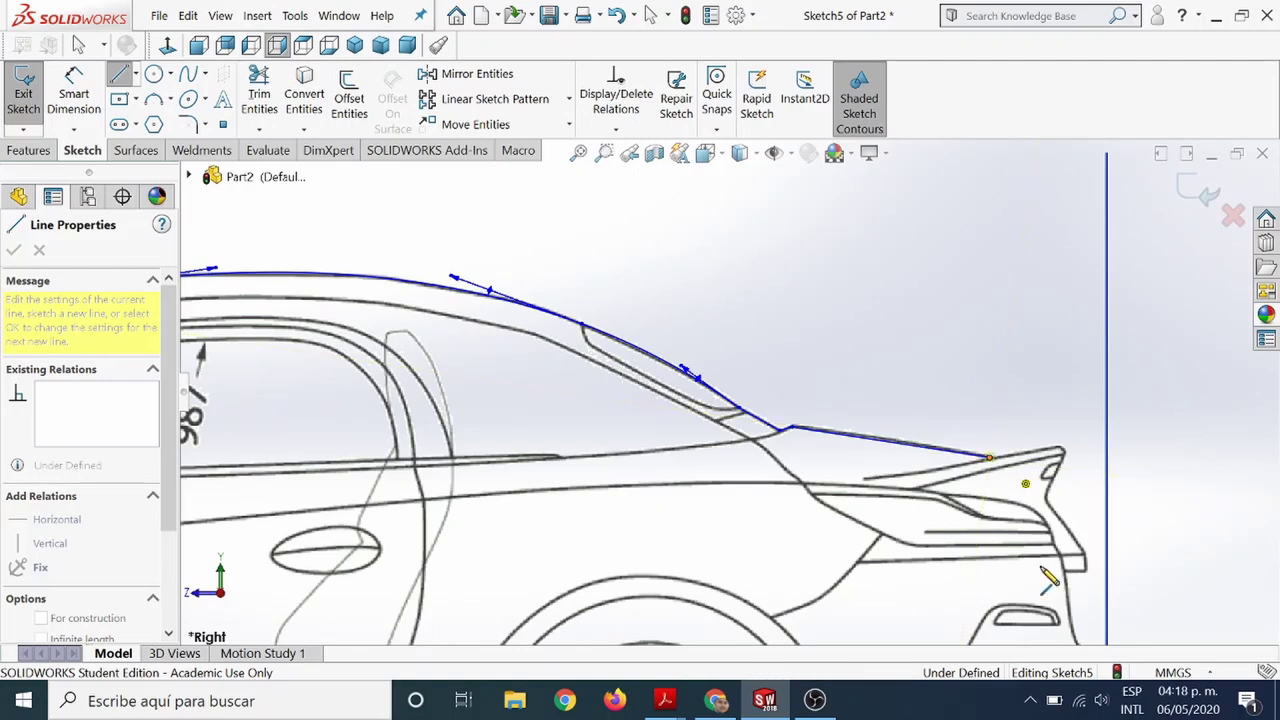
key(a)
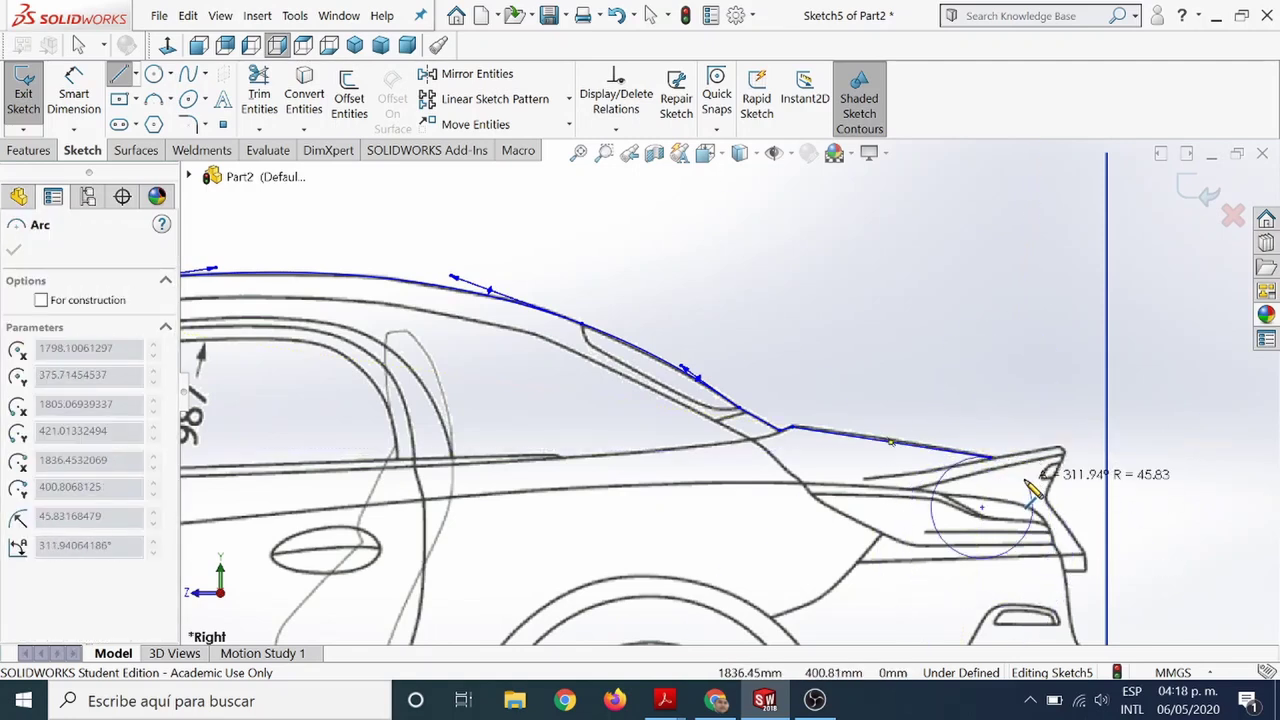
key(Escape)
scroll(1040, 475, down, 2)
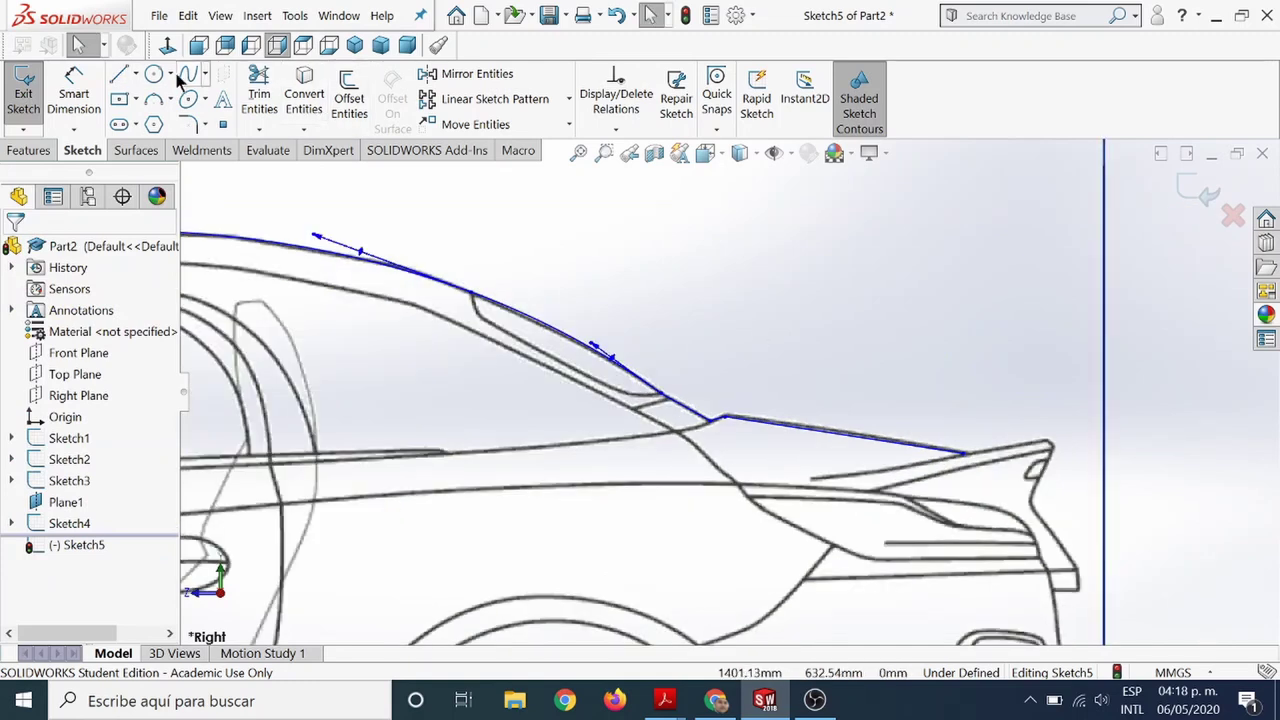
Draw a line from the trunk line's end up to the rear spoiler's tip.
click(122, 77)
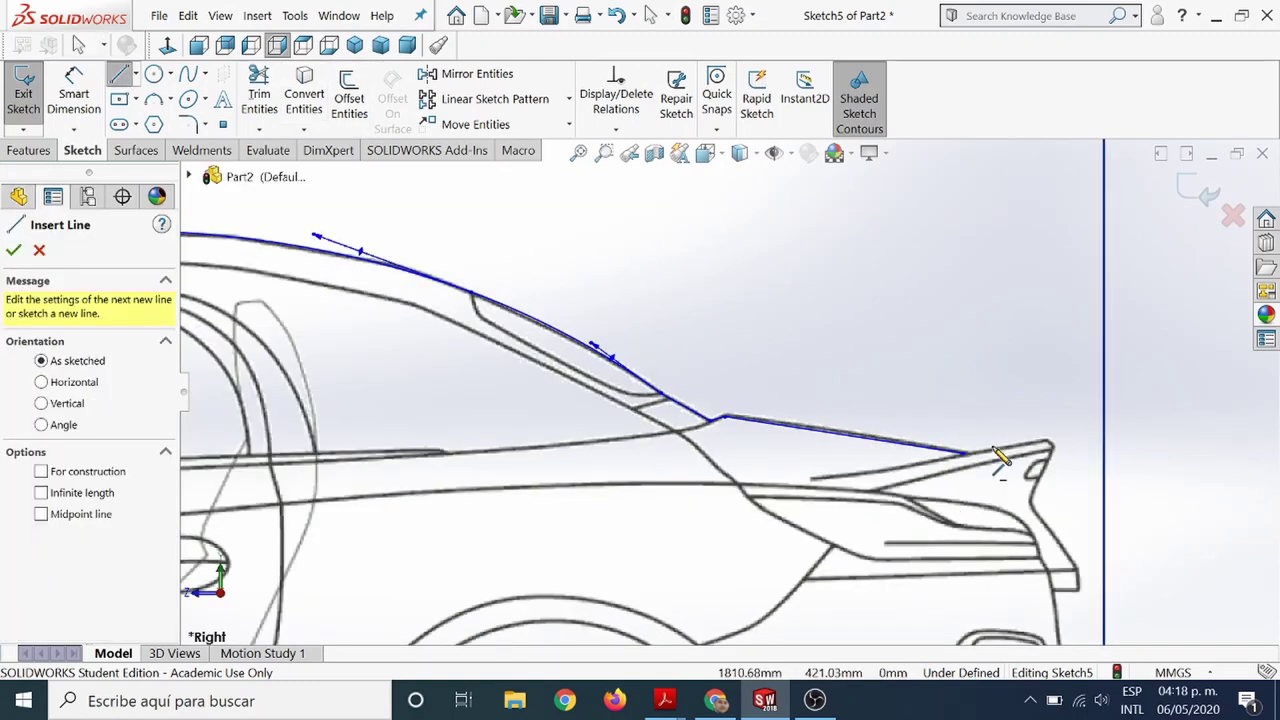
click(966, 453)
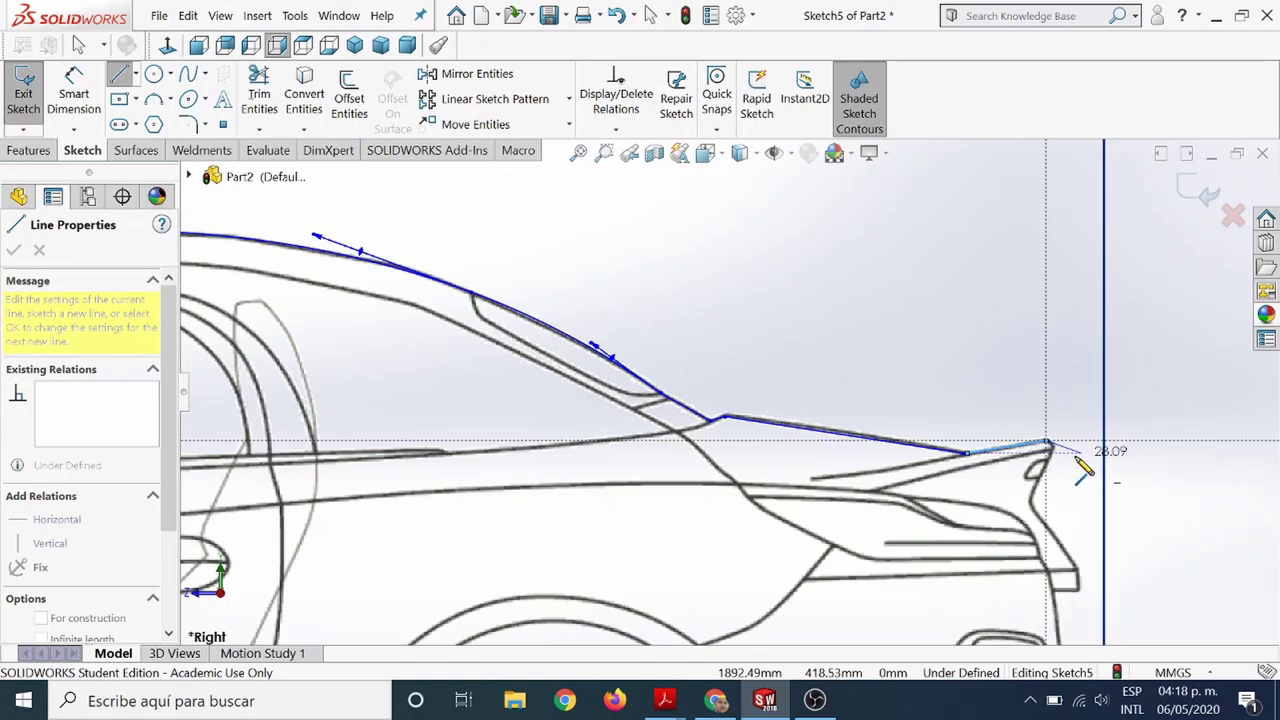
scroll(1047, 443, up, 3)
scroll(1023, 429, down, 2)
scroll(886, 403, down, 1)
scroll(777, 409, down, 2)
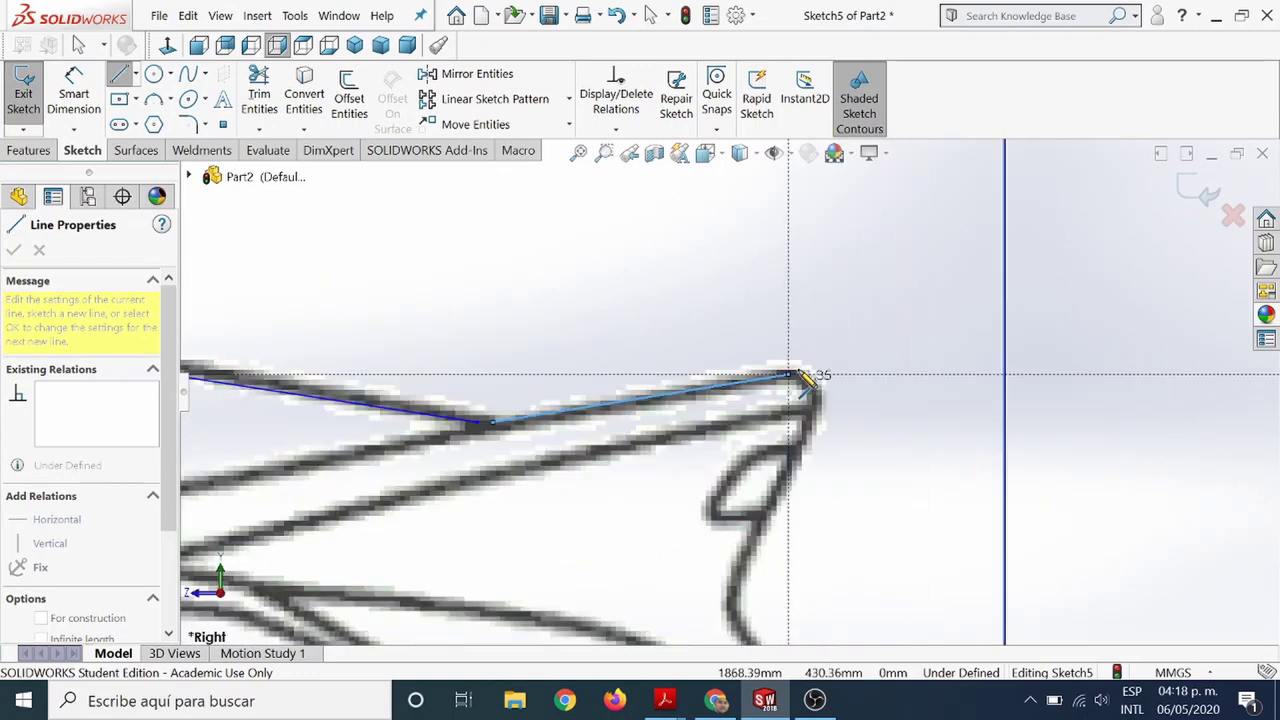
click(791, 375)
key(Escape)
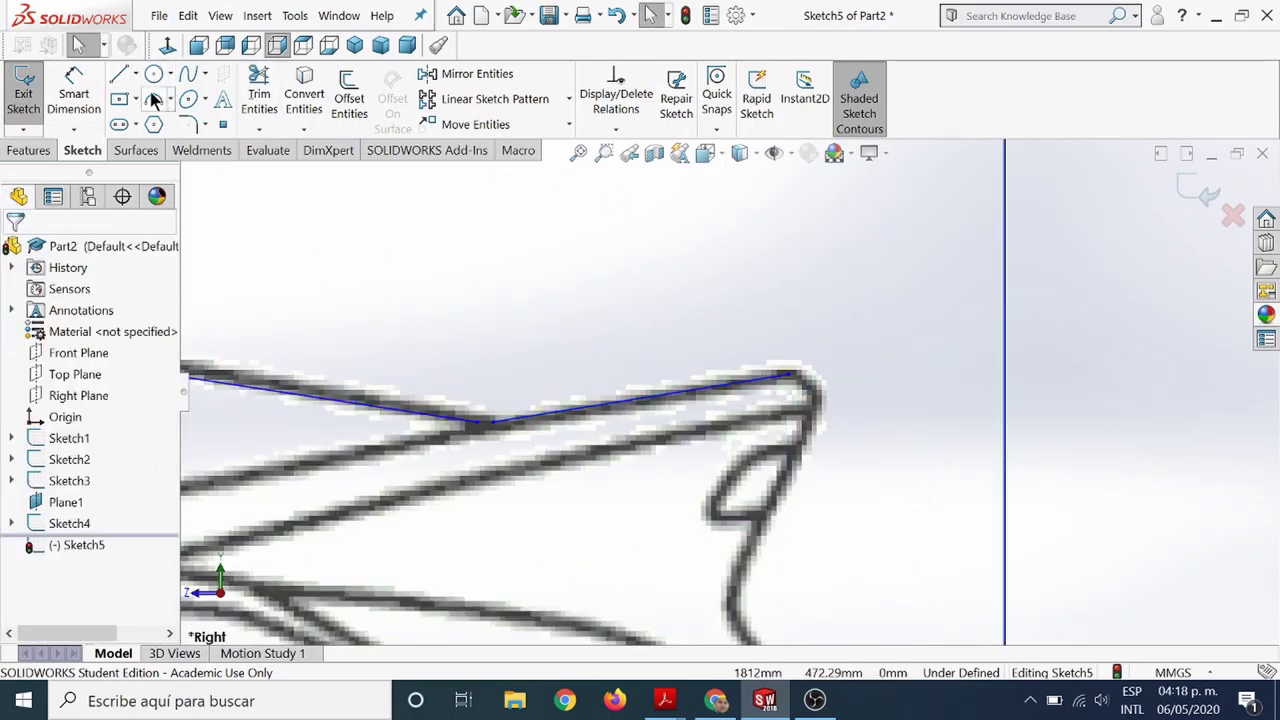
Round the spoiler tip with a three-point arc curving down below it.
click(153, 97)
click(791, 375)
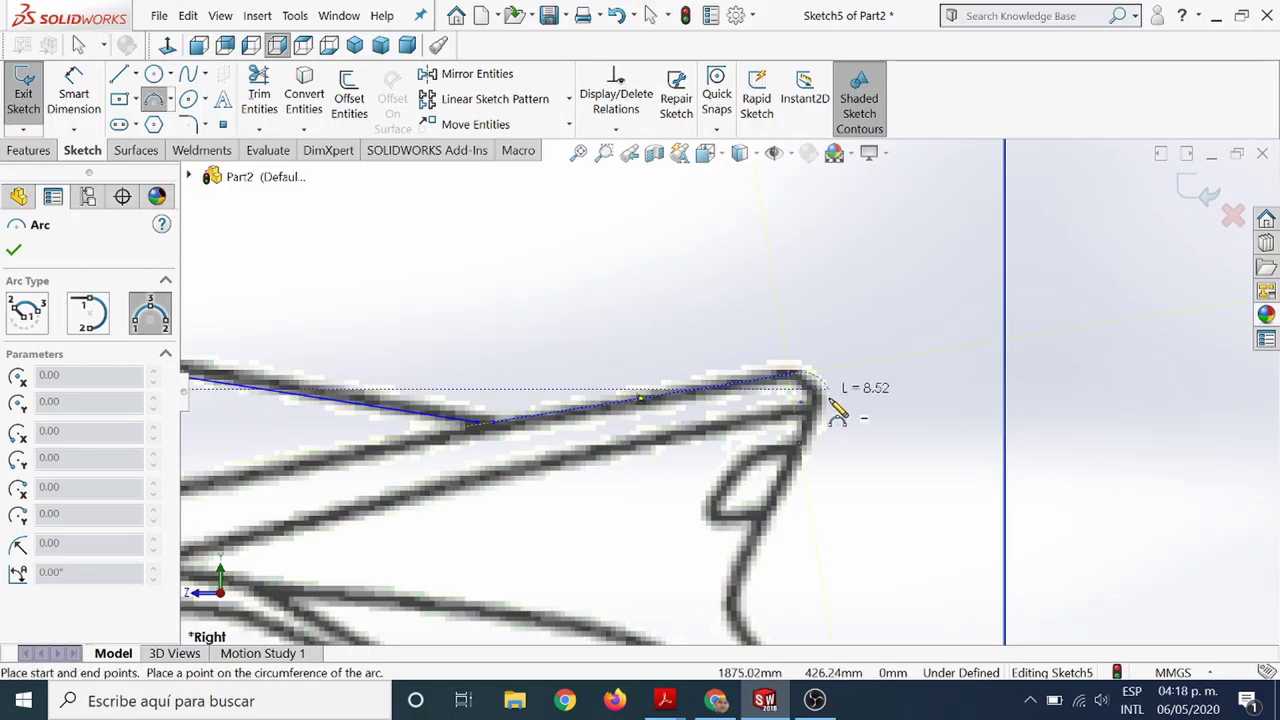
click(814, 437)
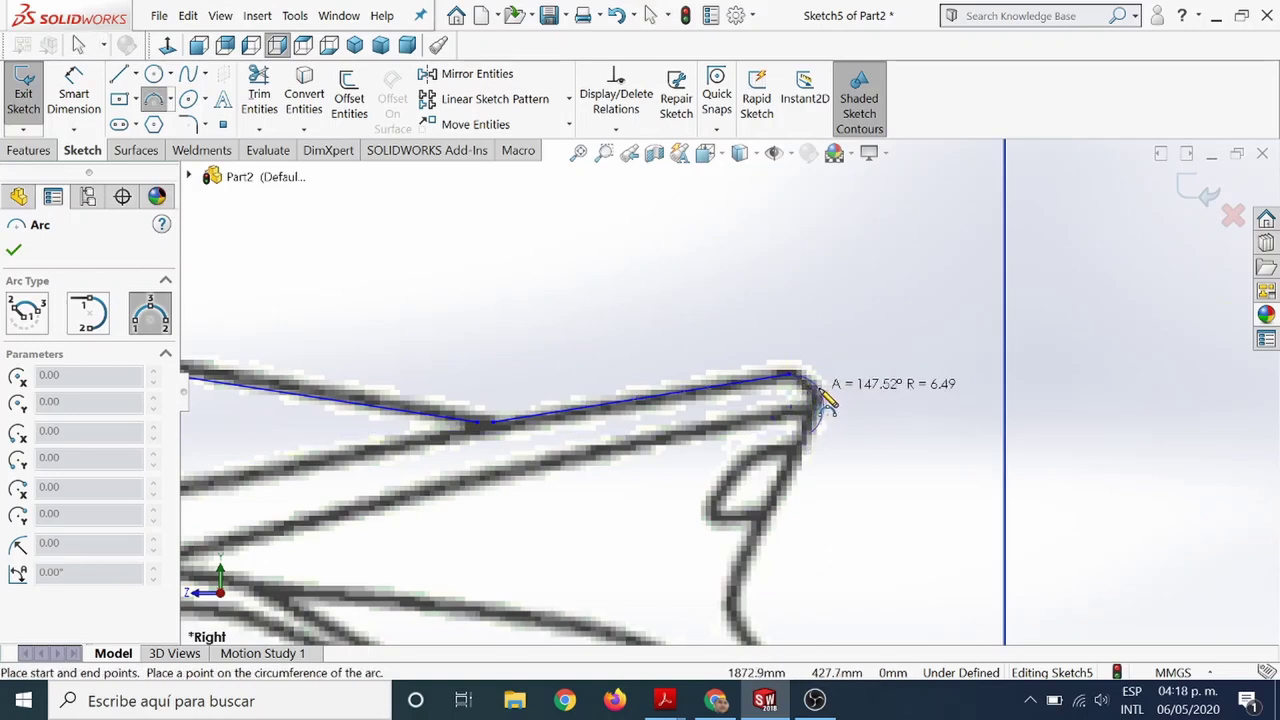
click(817, 398)
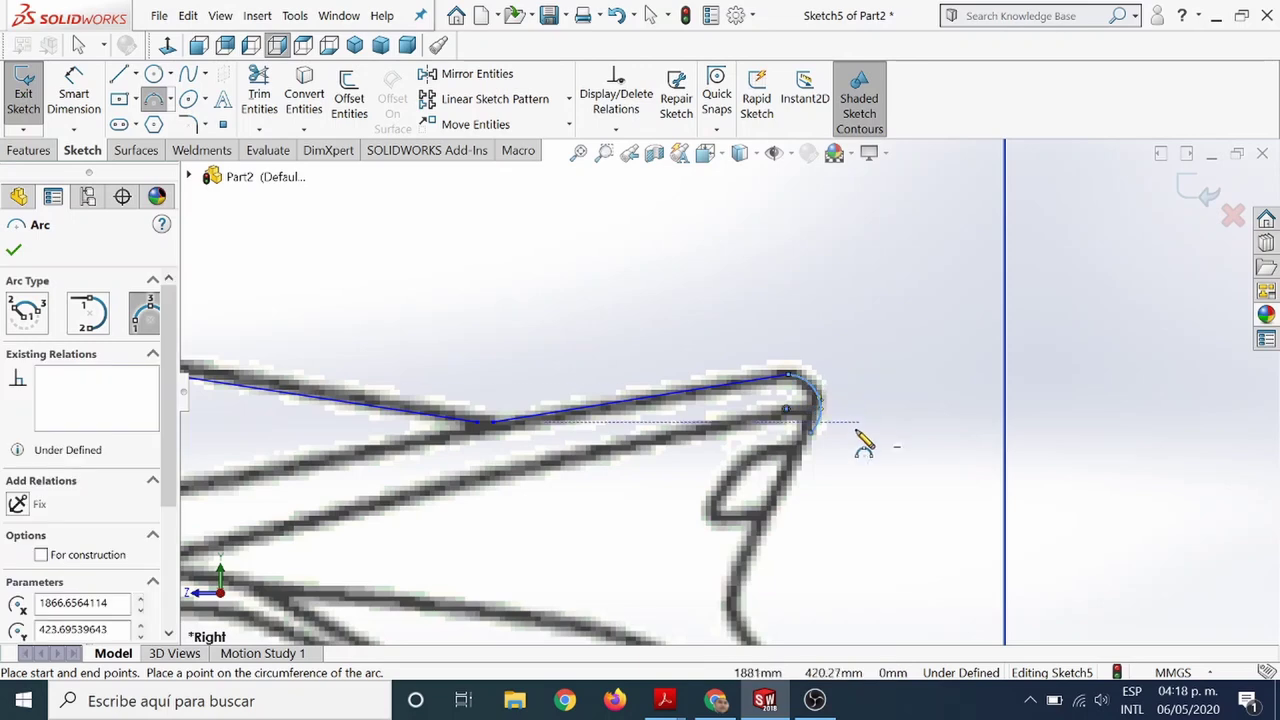
scroll(840, 480, up, 2)
key(Escape)
Draw connected lines from the arc's end down the spoiler's rear edge to the tail corner.
click(119, 74)
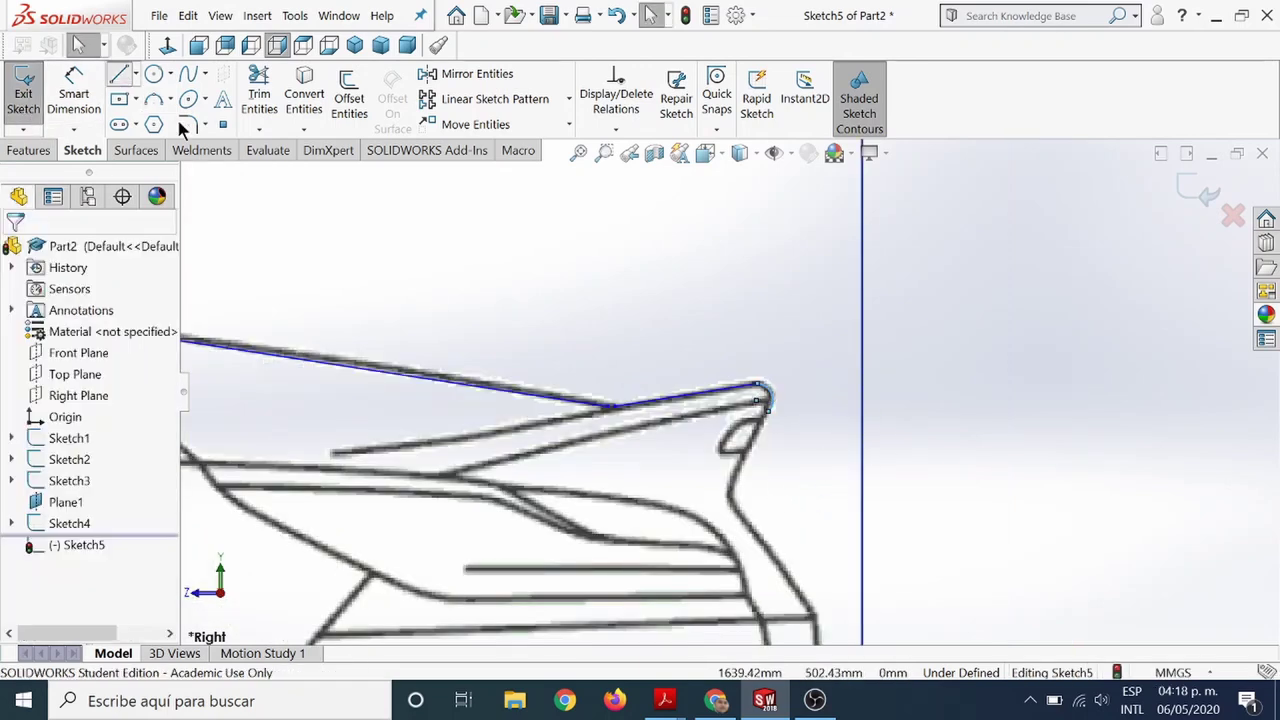
click(767, 400)
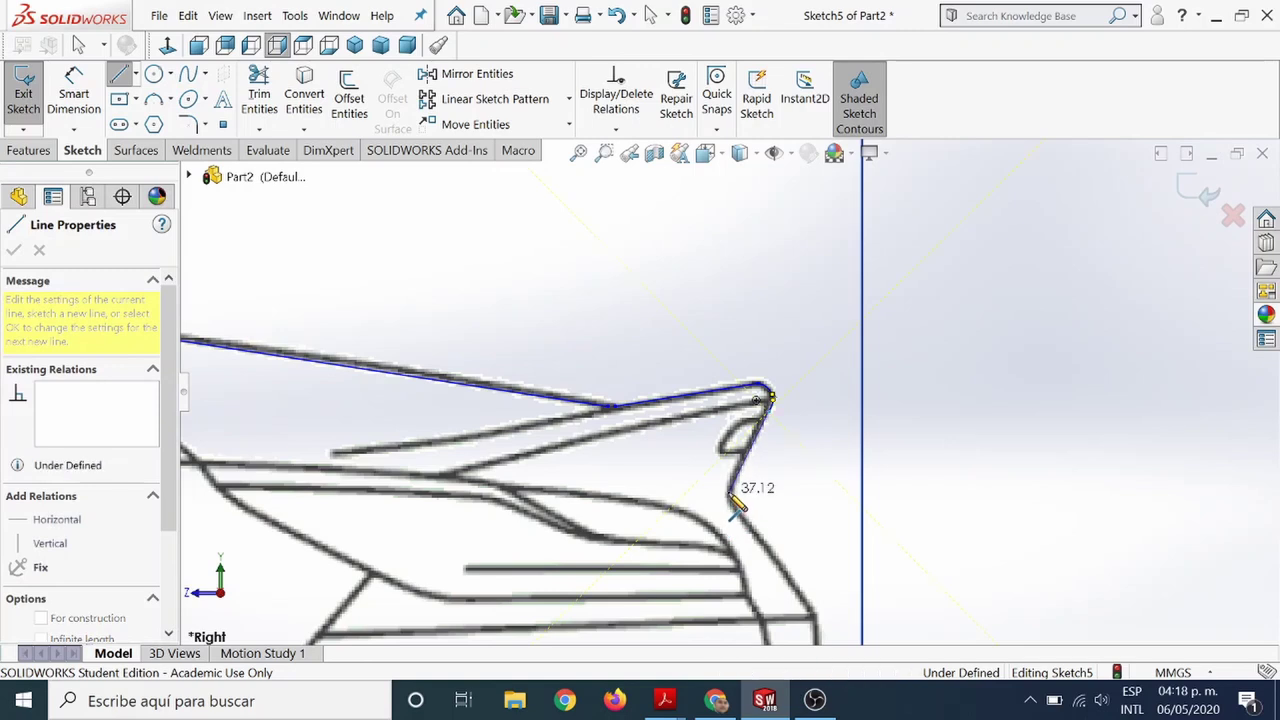
click(729, 494)
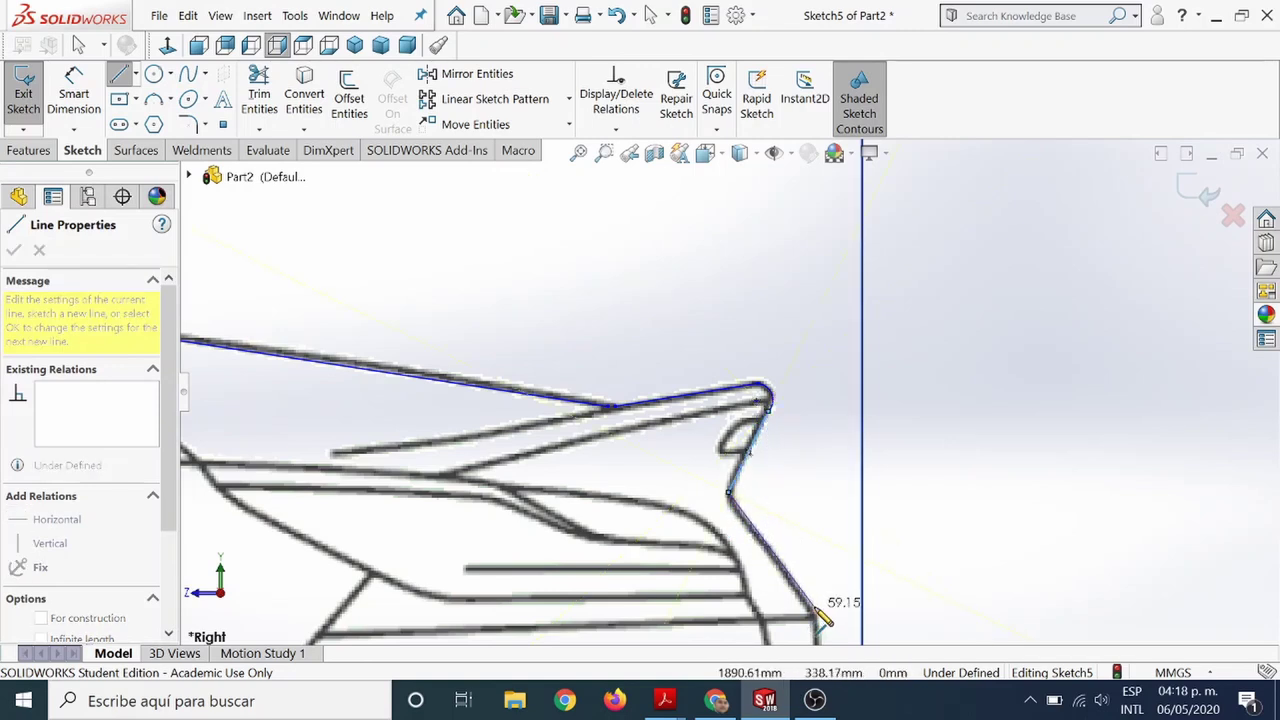
scroll(818, 625, up, 3)
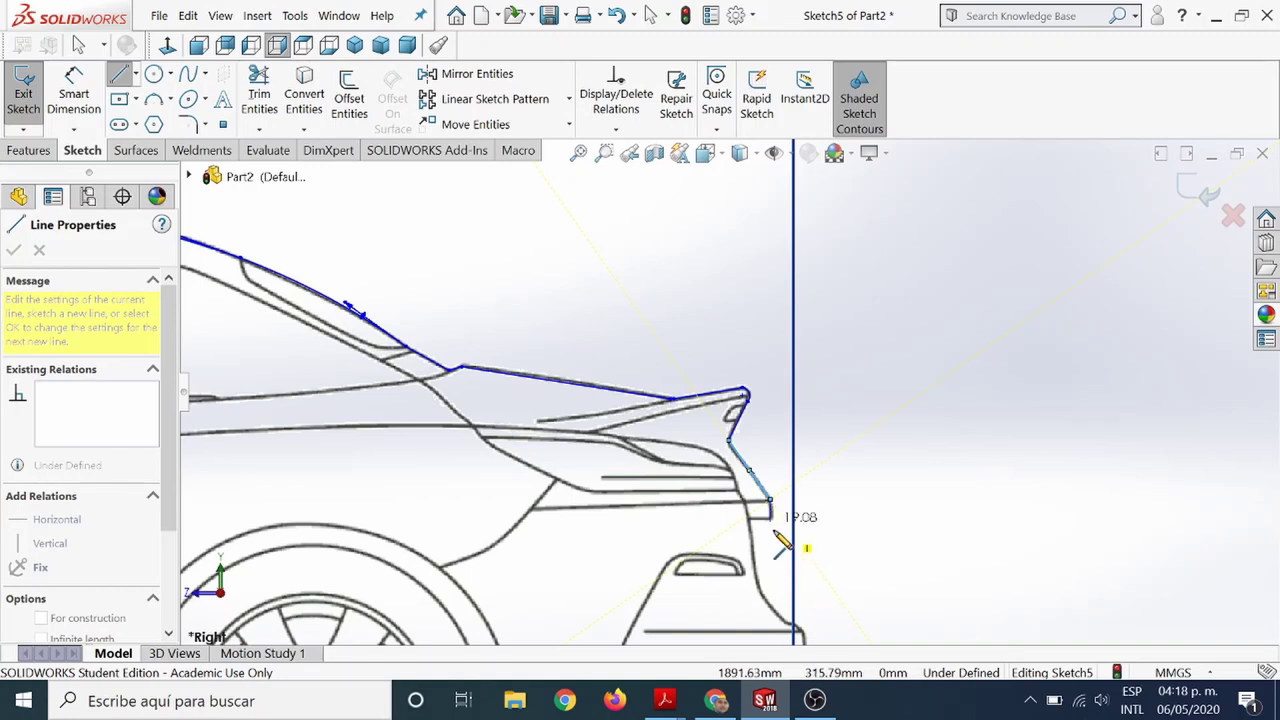
click(770, 500)
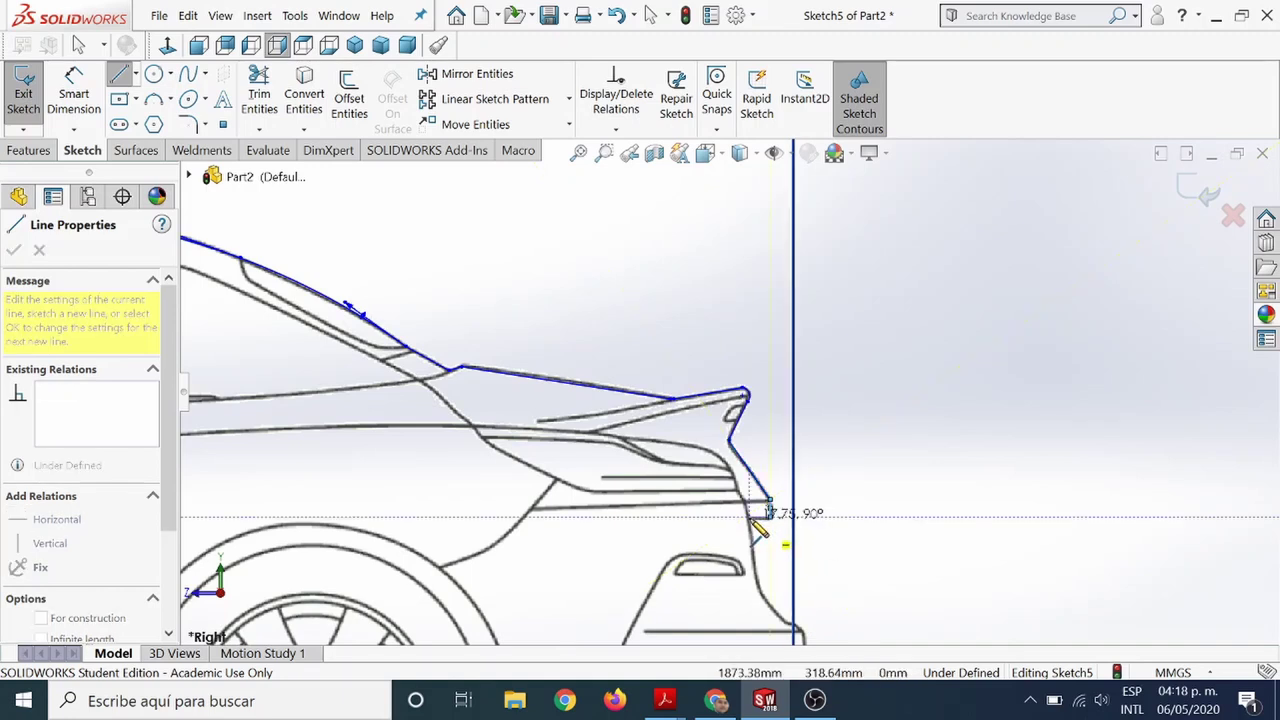
click(757, 516)
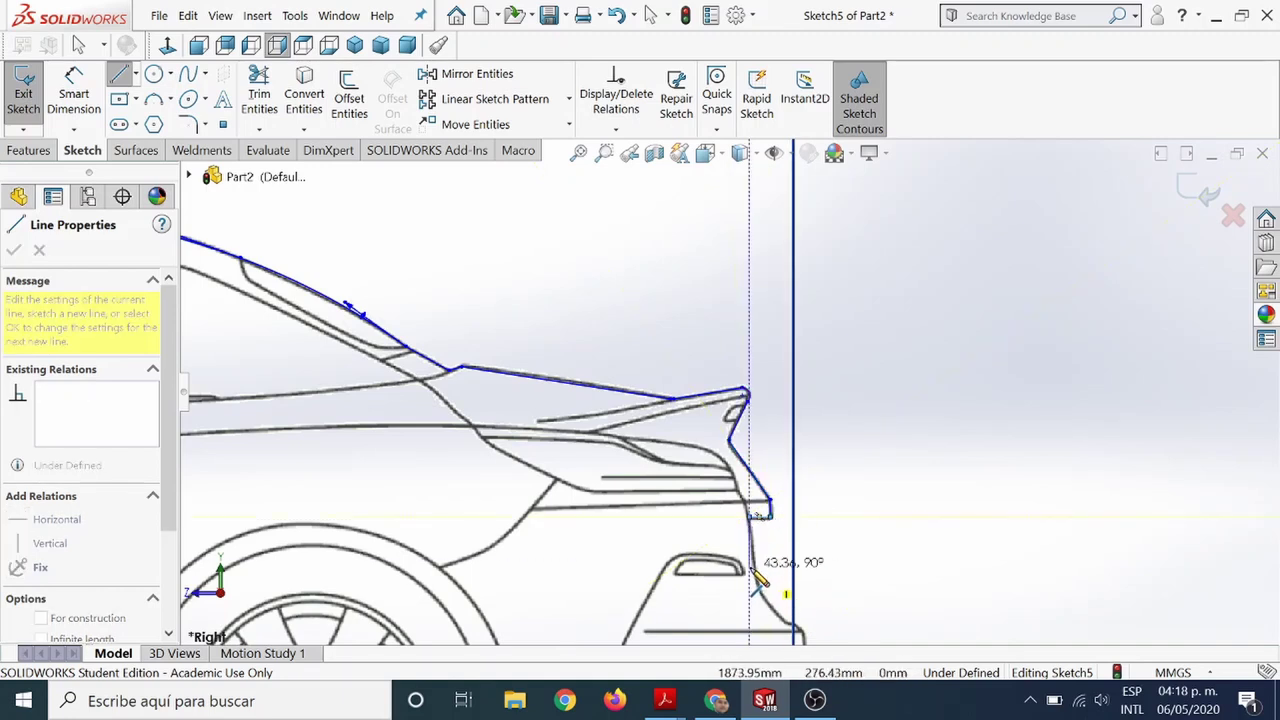
scroll(770, 575, up, 2)
scroll(790, 540, down, 4)
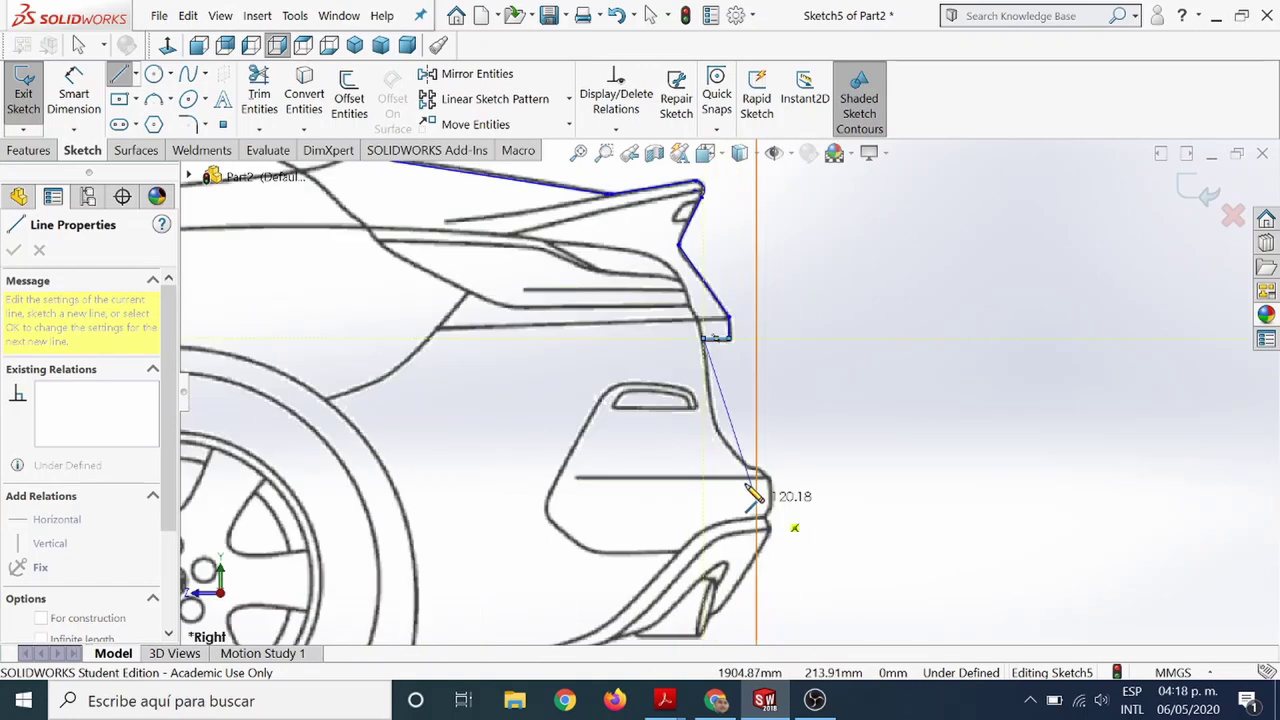
Draw a spline from the tail corner to the bumper's rear point and bend it to the rear body curve.
click(188, 74)
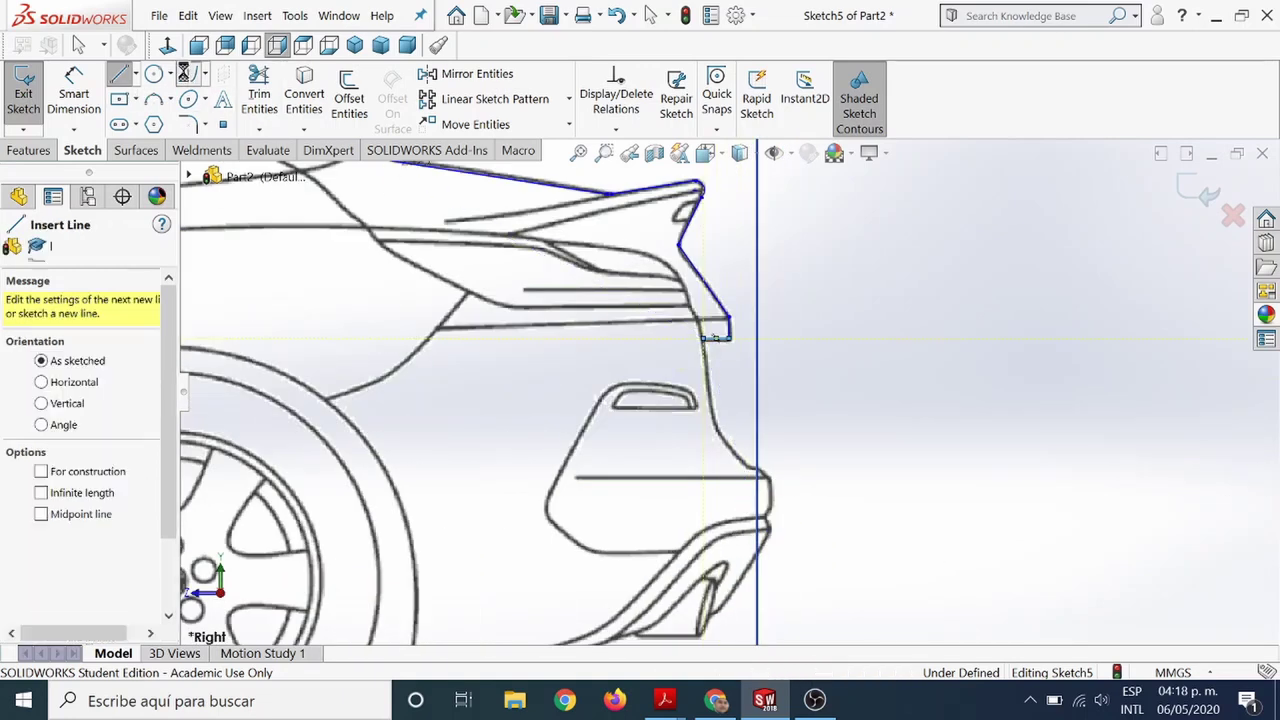
click(715, 338)
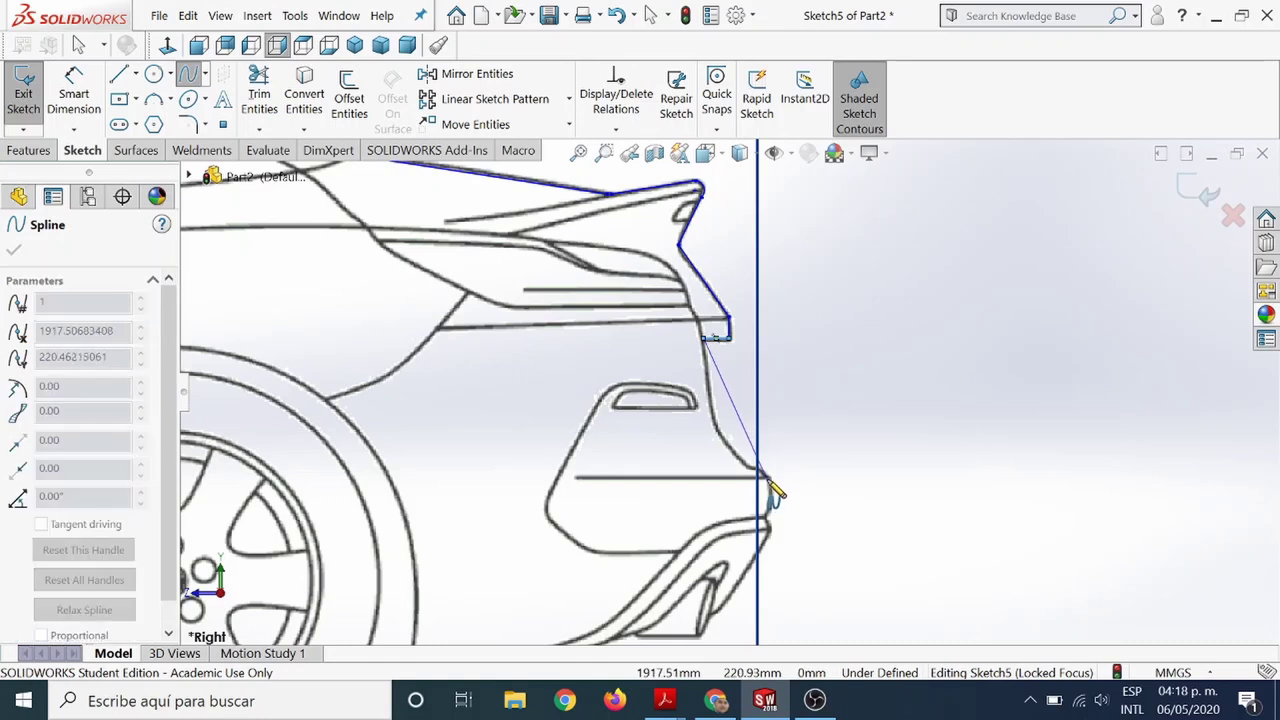
double_click(763, 470)
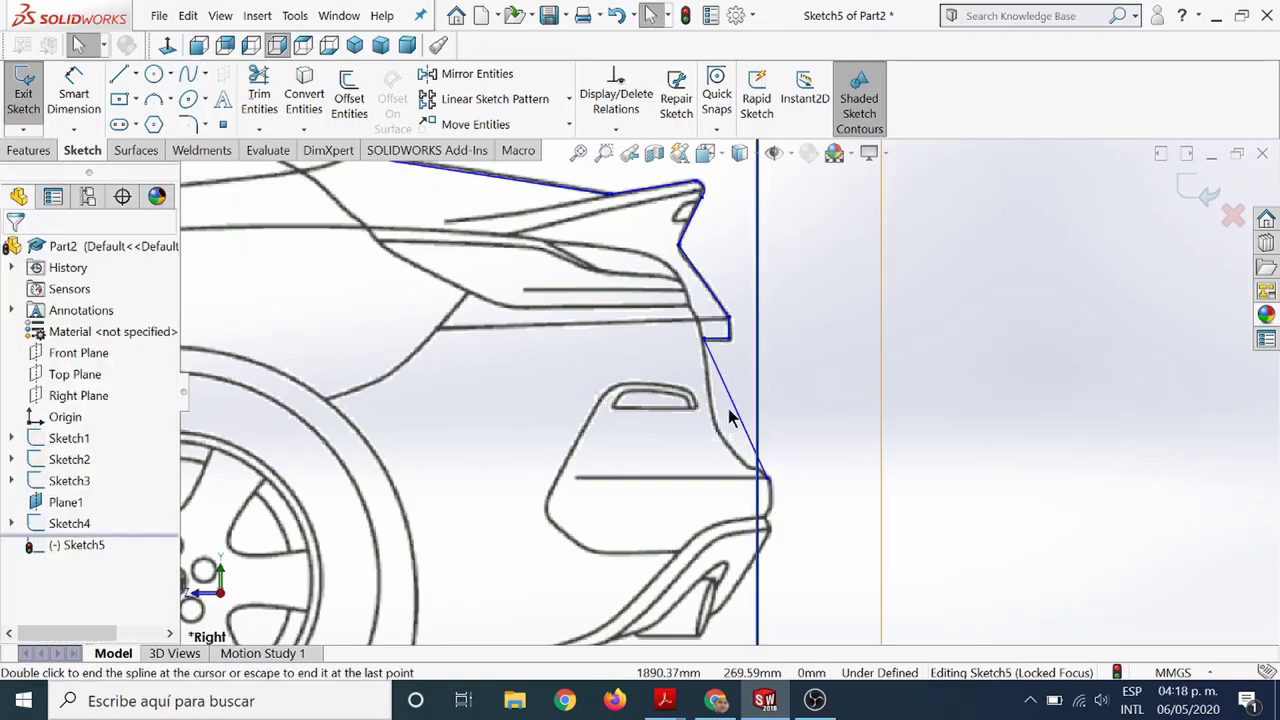
key(Escape)
scroll(735, 406, down, 3)
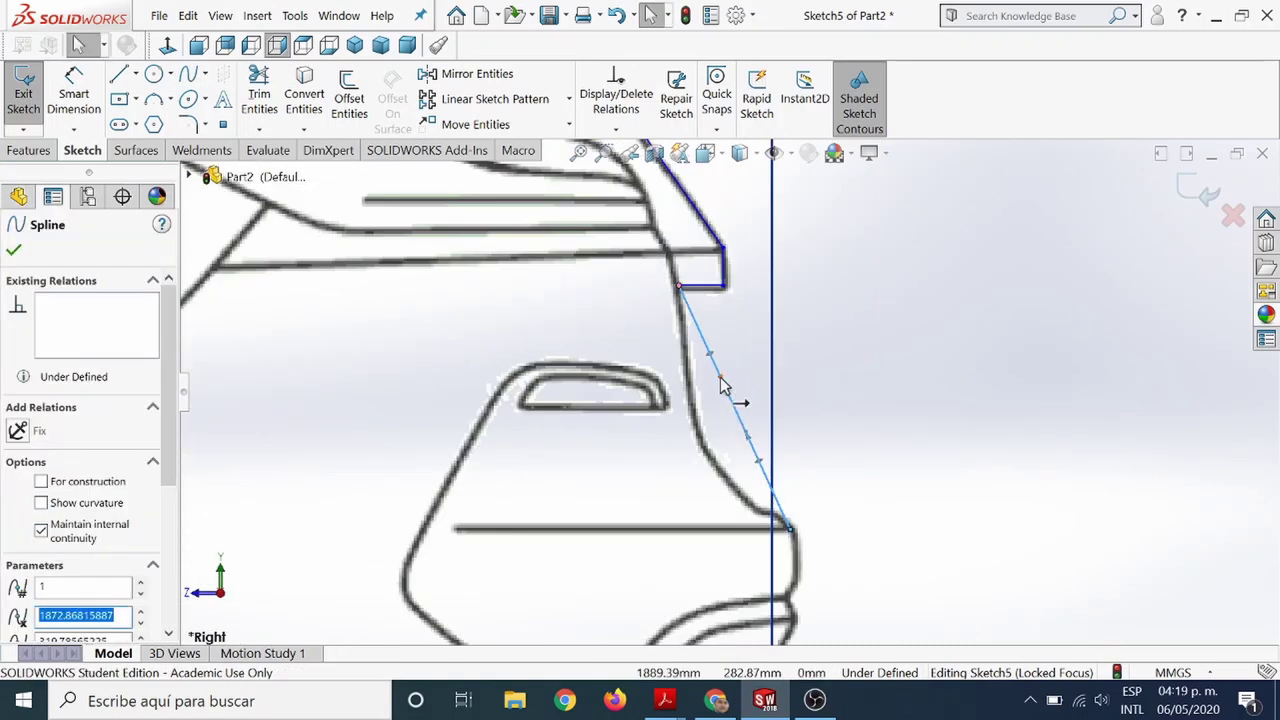
drag(712, 356, 680, 392)
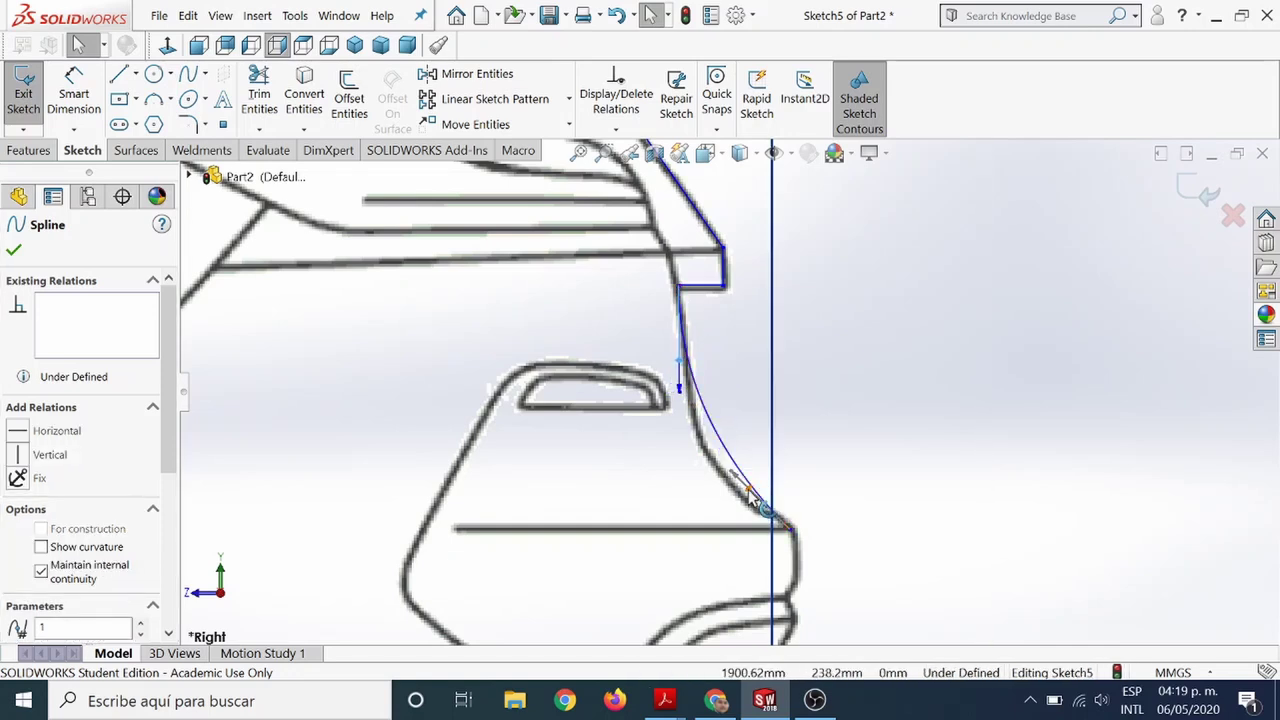
drag(752, 500, 728, 491)
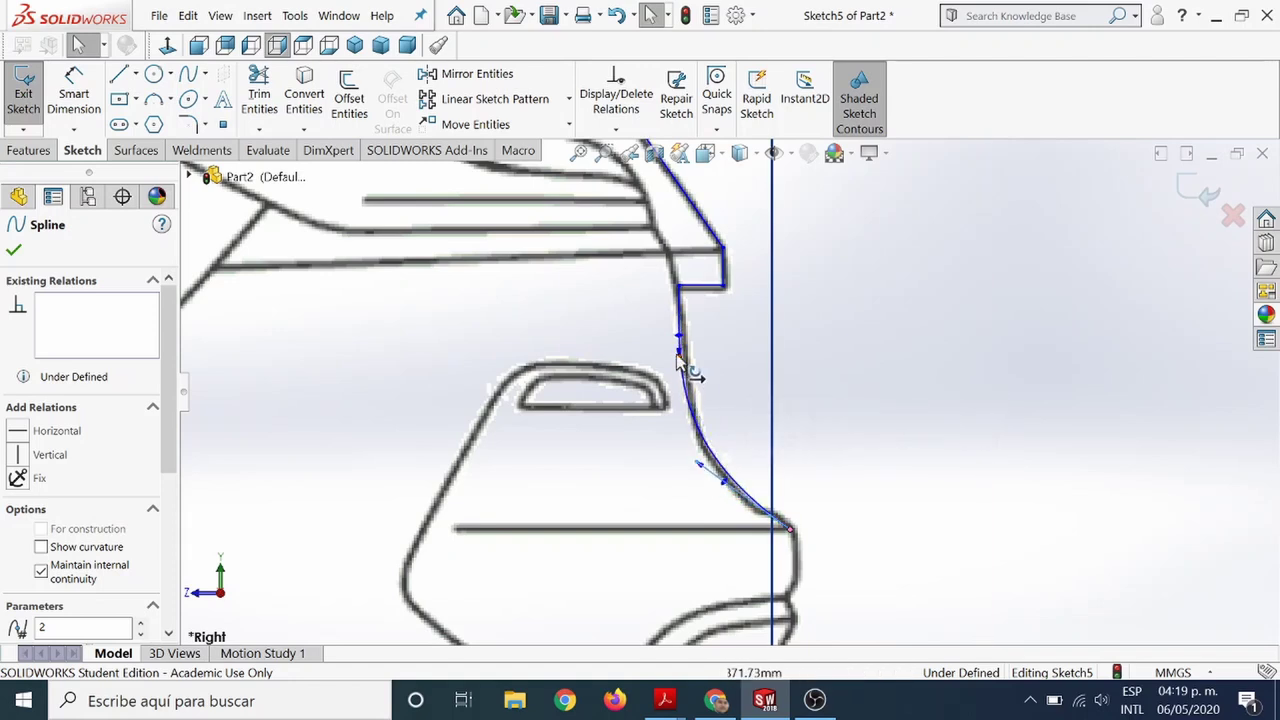
drag(687, 370, 686, 362)
Finish the previous spline and add a 3-point arc from its lower end along the rear bumper.
click(828, 452)
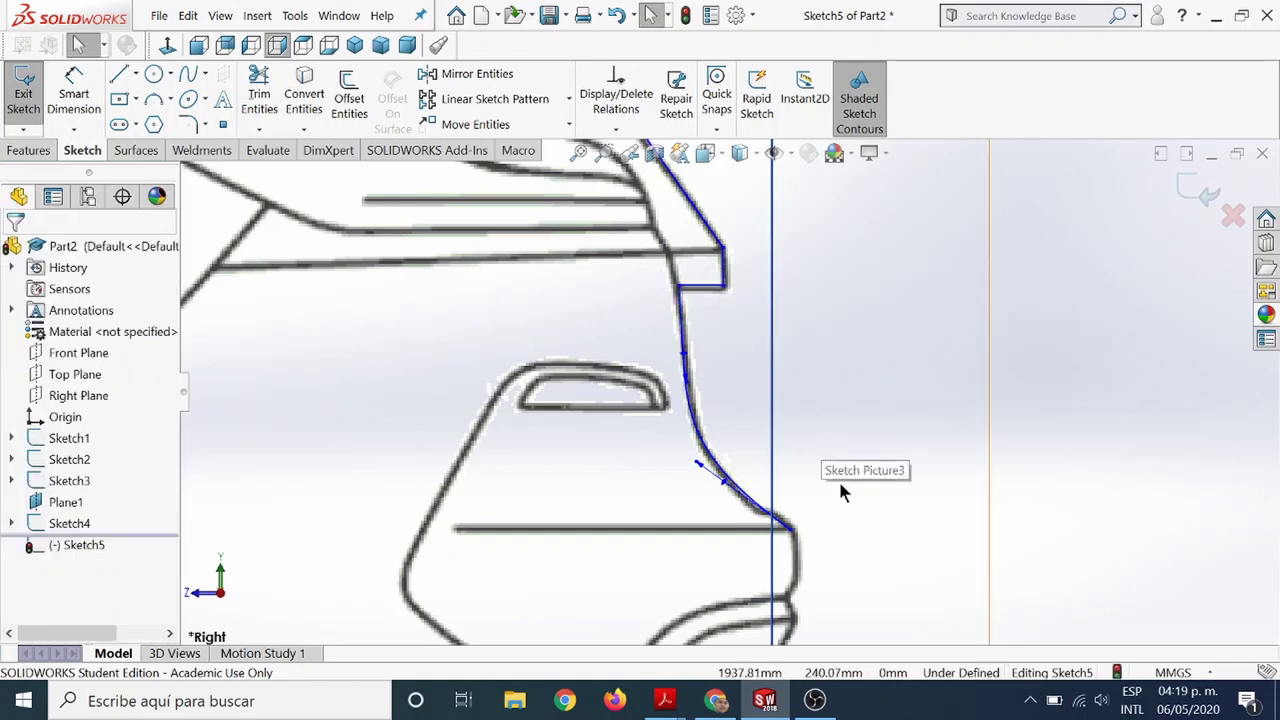
scroll(800, 510, up, 3)
scroll(778, 530, up, 2)
scroll(772, 505, down, 5)
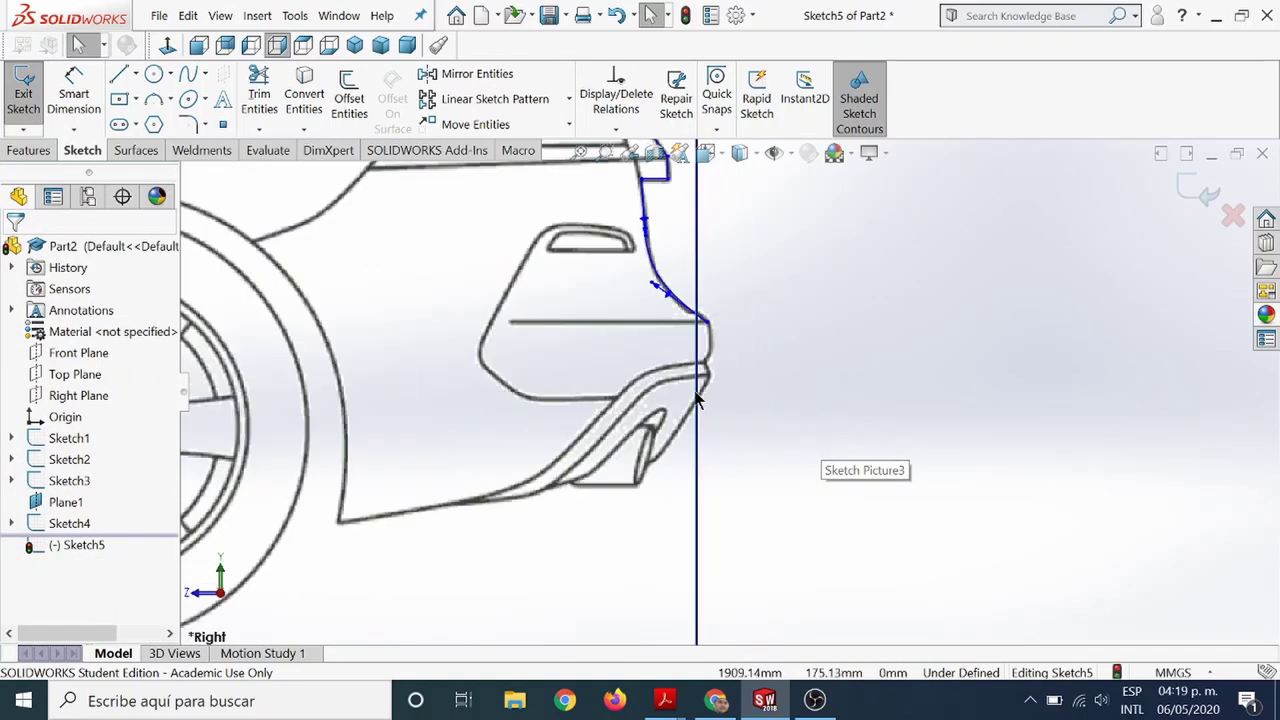
scroll(728, 400, up, 1)
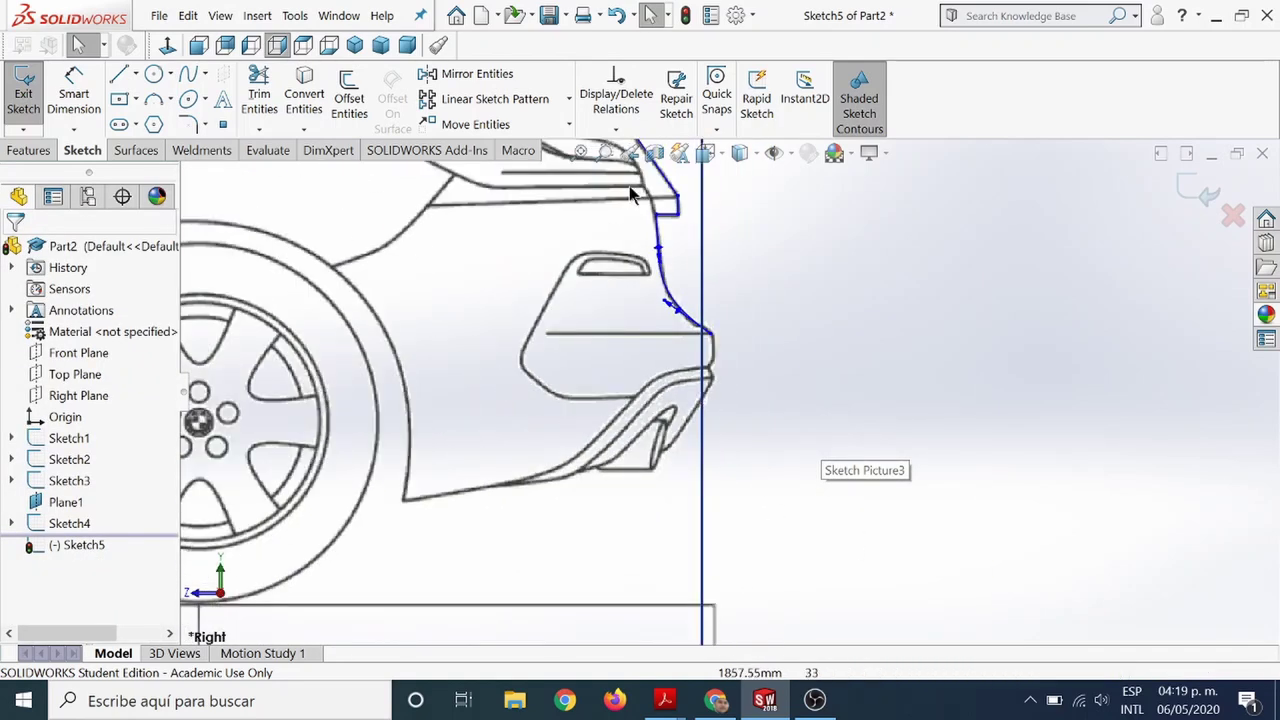
click(155, 100)
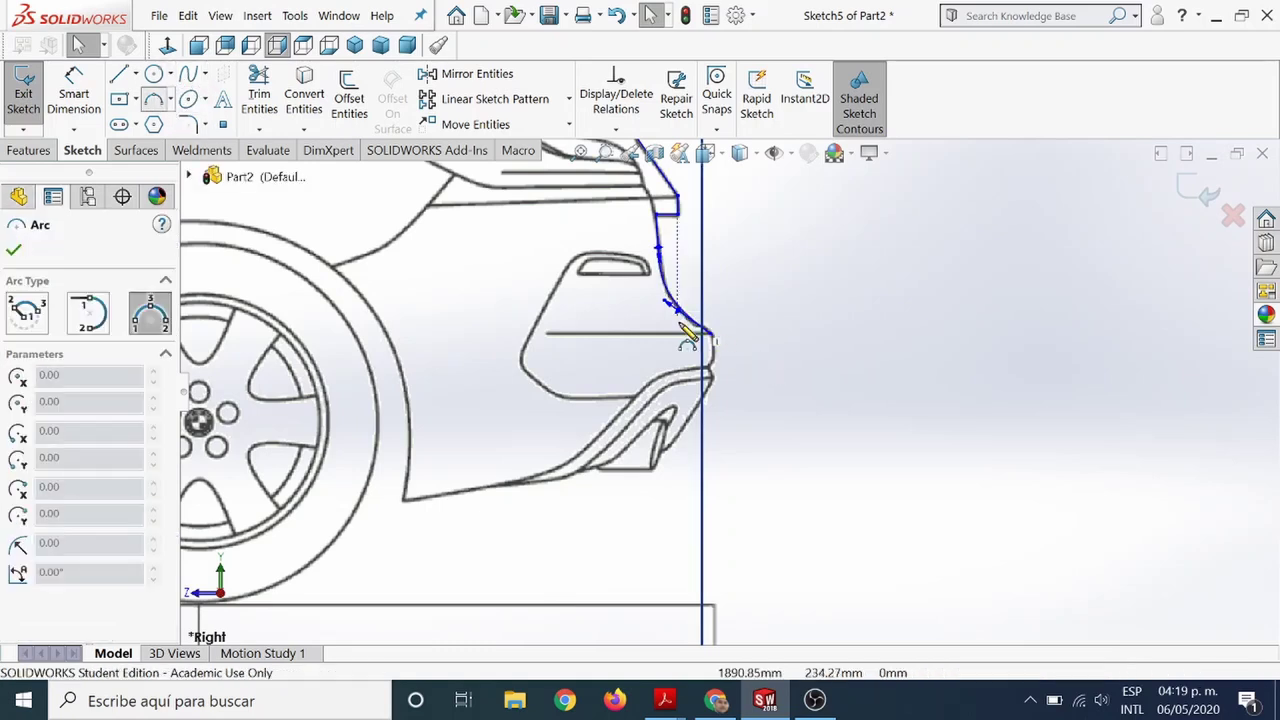
click(714, 340)
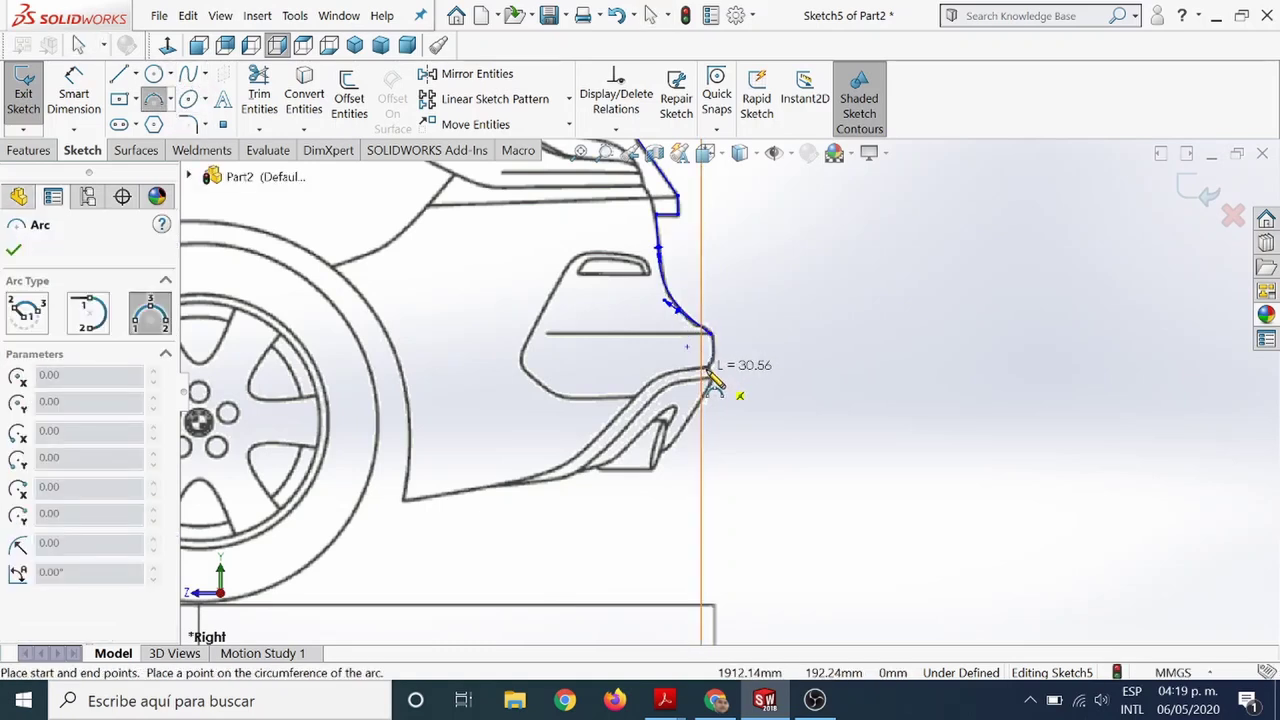
click(714, 374)
scroll(716, 370, down, 1)
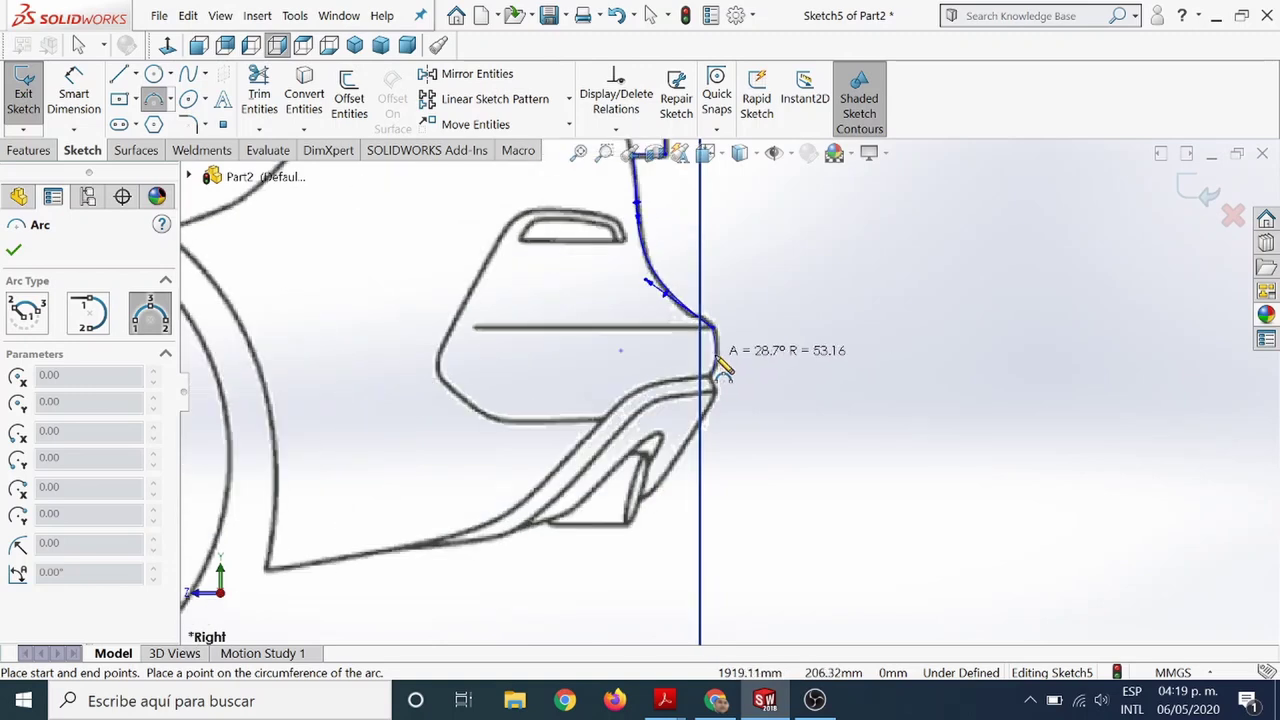
click(724, 369)
key(Escape)
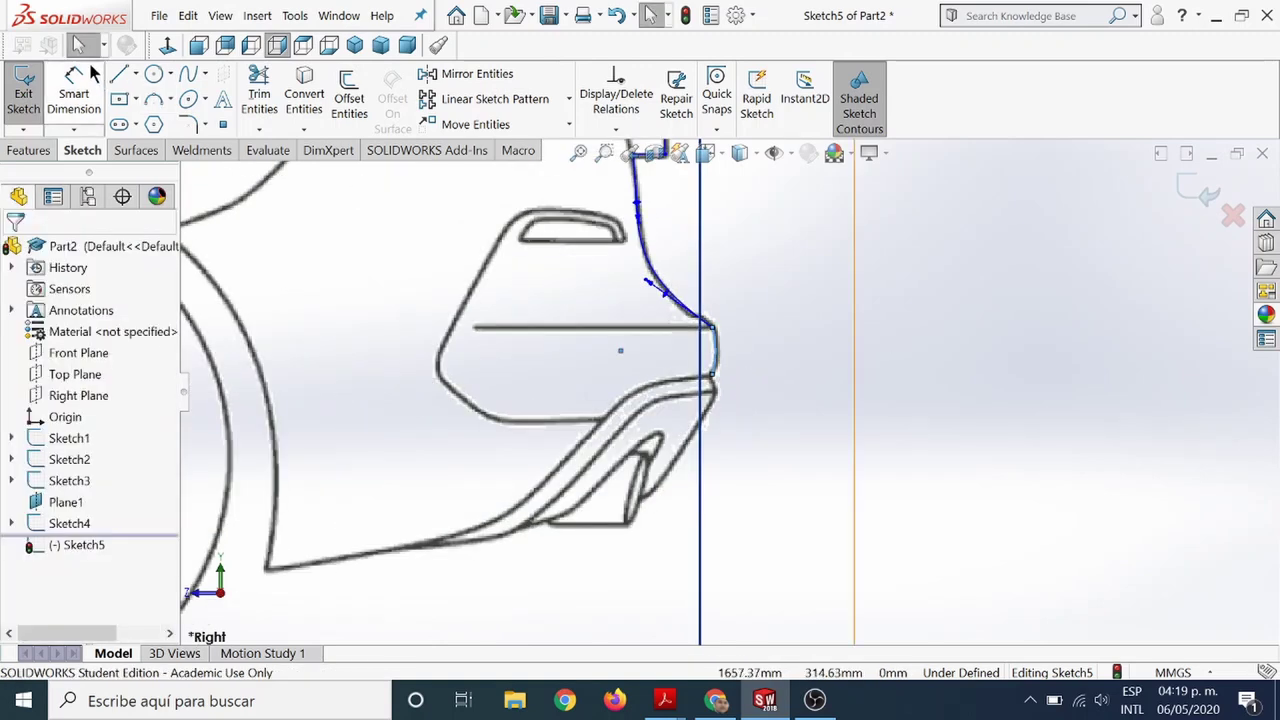
Draw a spline from the arc's endpoint down to the lower rear edge.
click(116, 80)
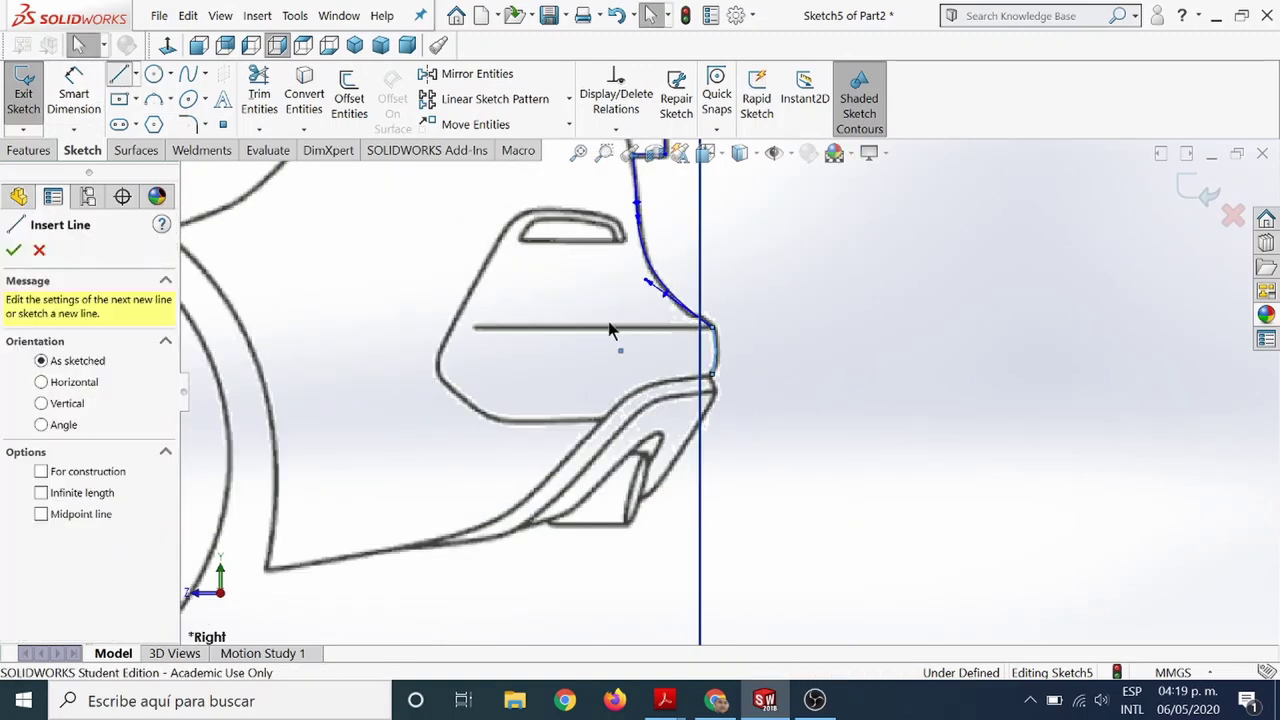
click(710, 377)
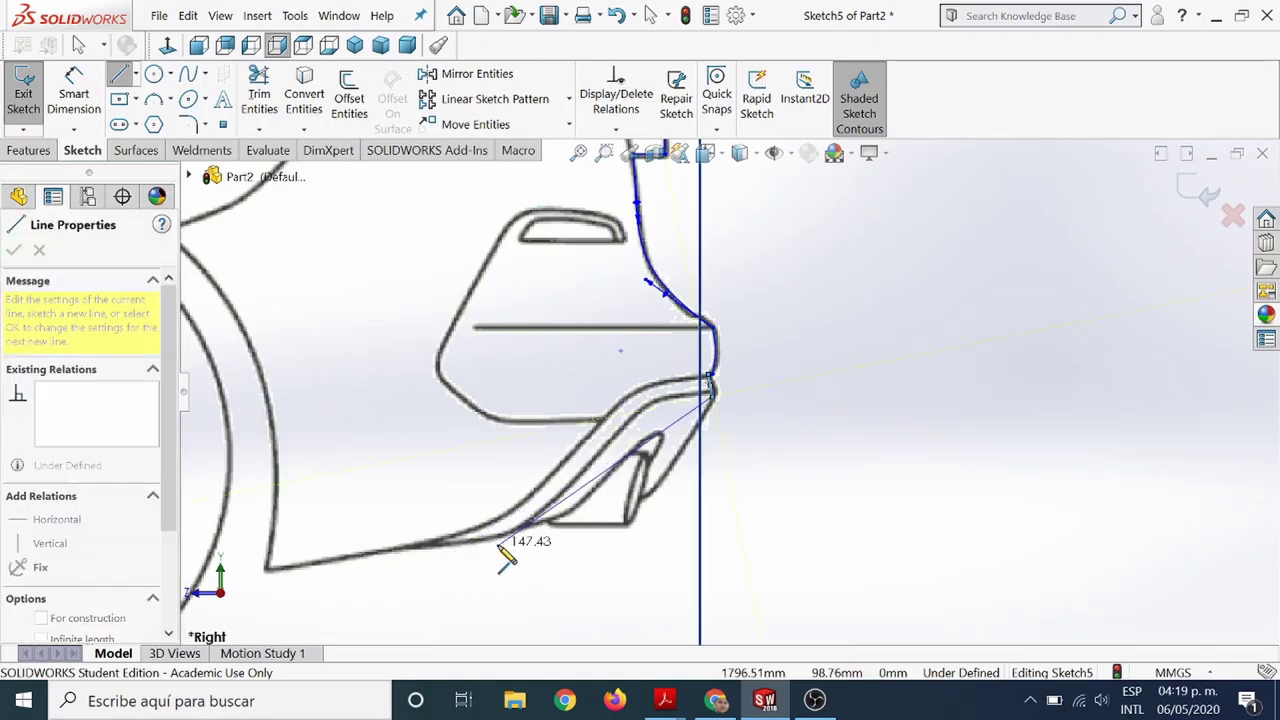
key(Escape)
key(Escape)
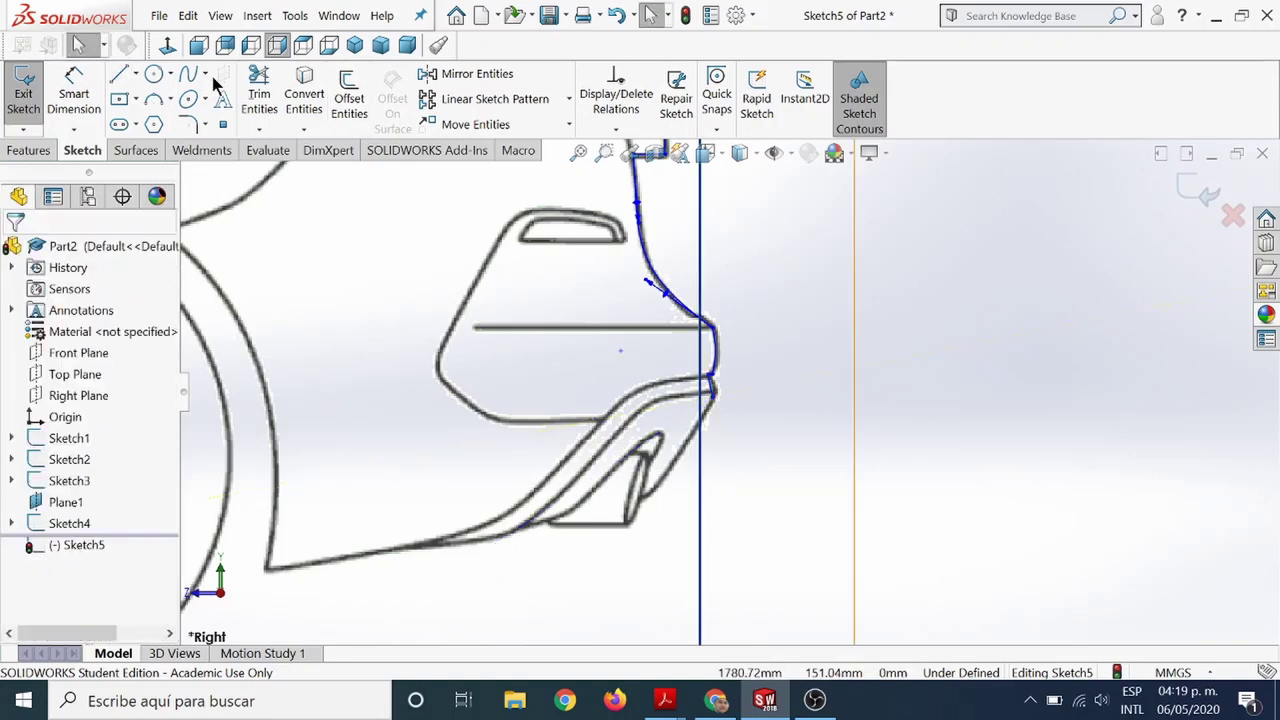
click(188, 74)
click(710, 386)
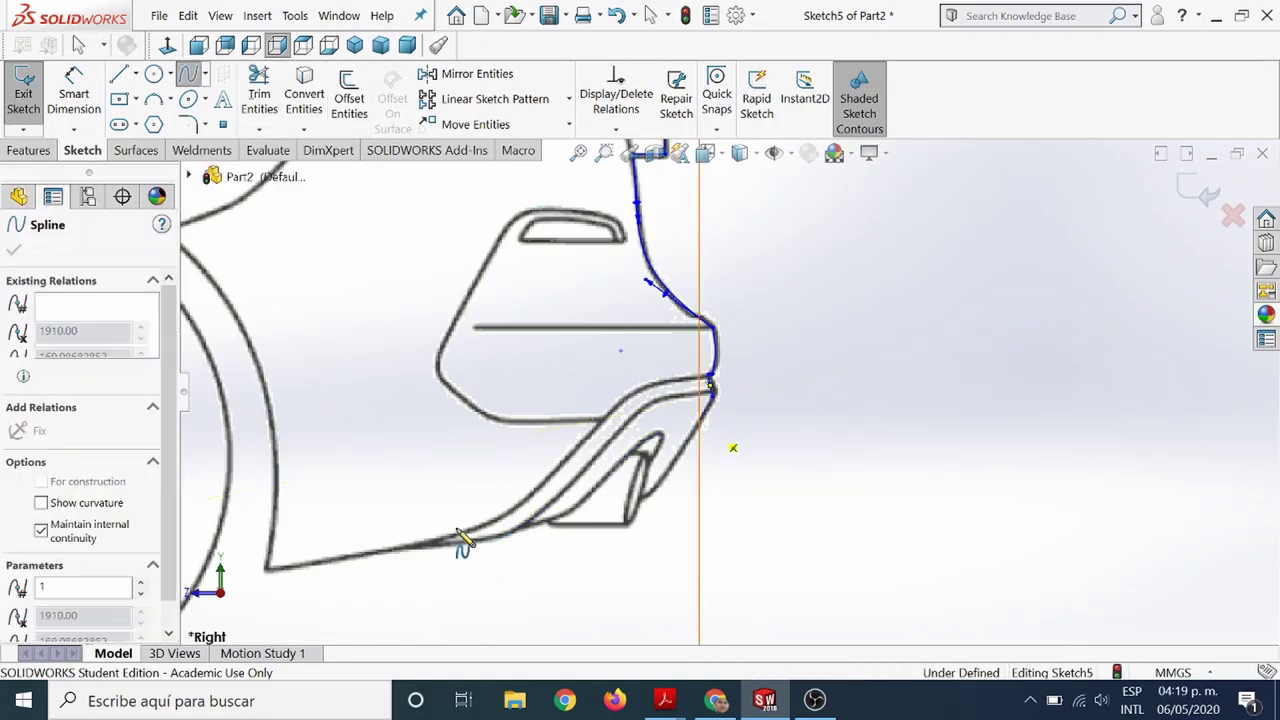
click(425, 545)
key(Escape)
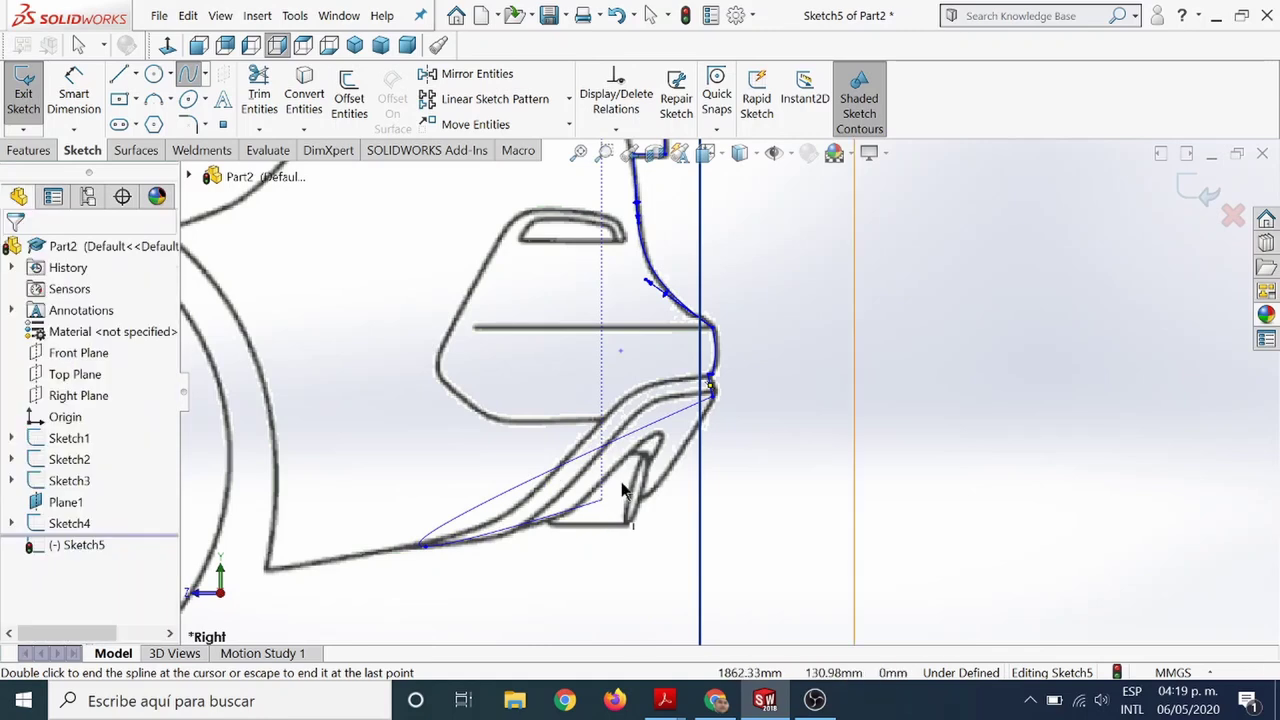
key(Escape)
Bend the new spline to follow the diffuser's lower outline.
click(622, 448)
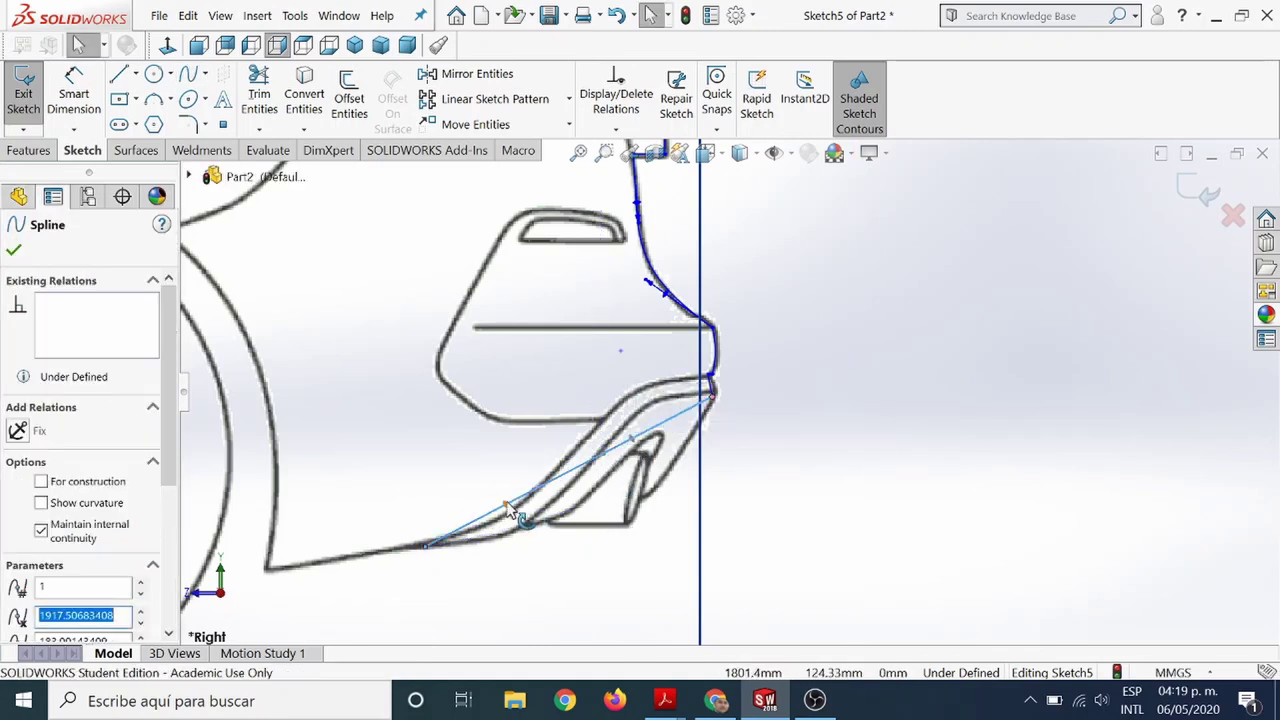
drag(510, 512, 530, 530)
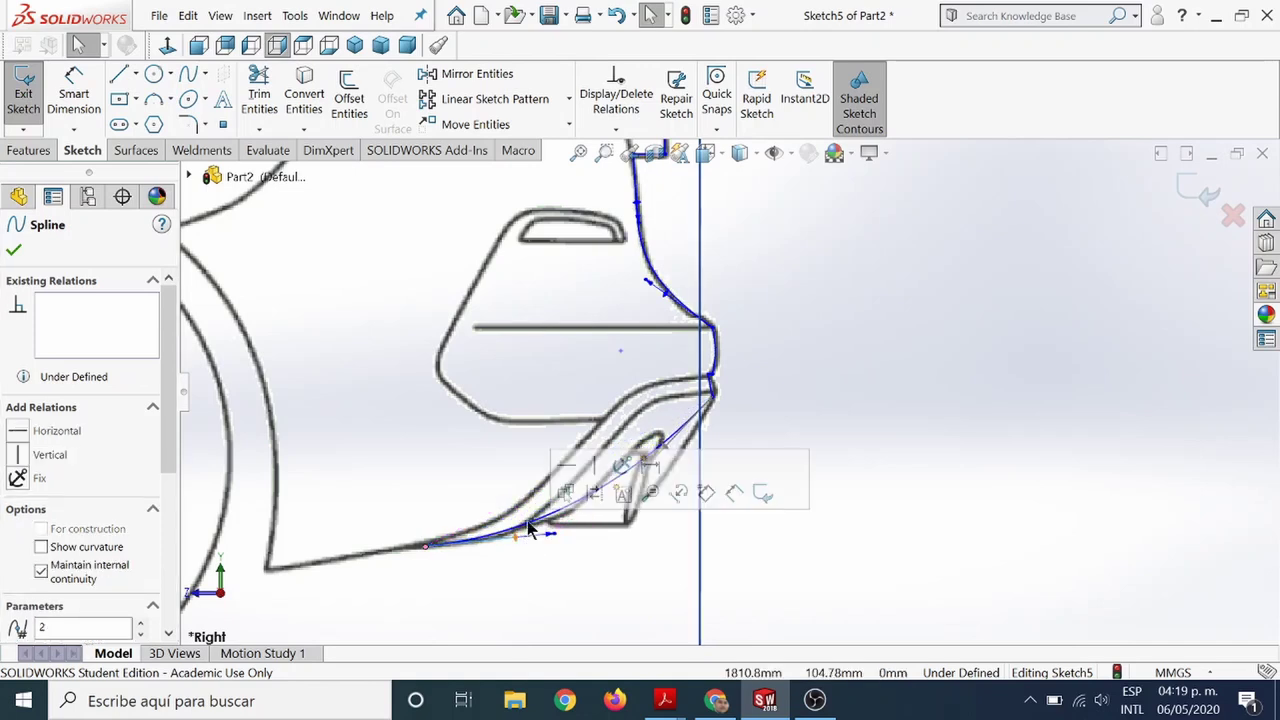
scroll(530, 530, up, 2)
scroll(525, 550, up, 1)
scroll(532, 506, up, 1)
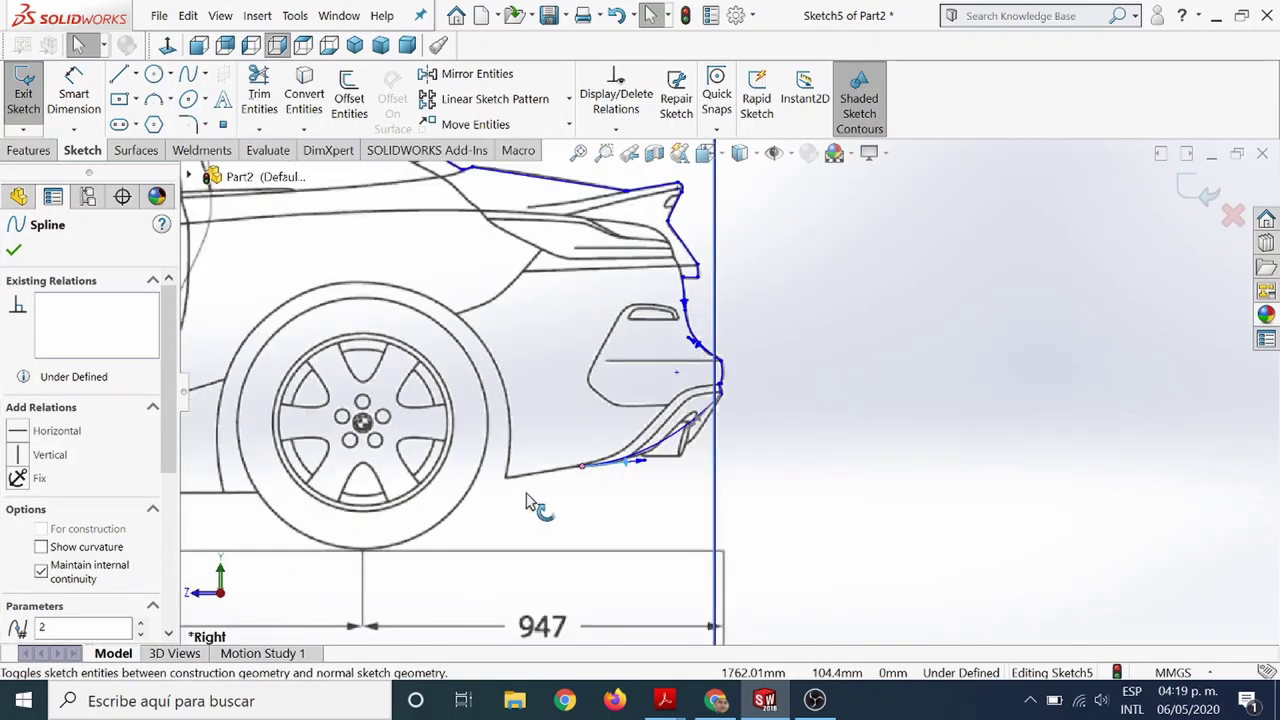
scroll(527, 502, up, 3)
scroll(600, 451, down, 3)
click(719, 410)
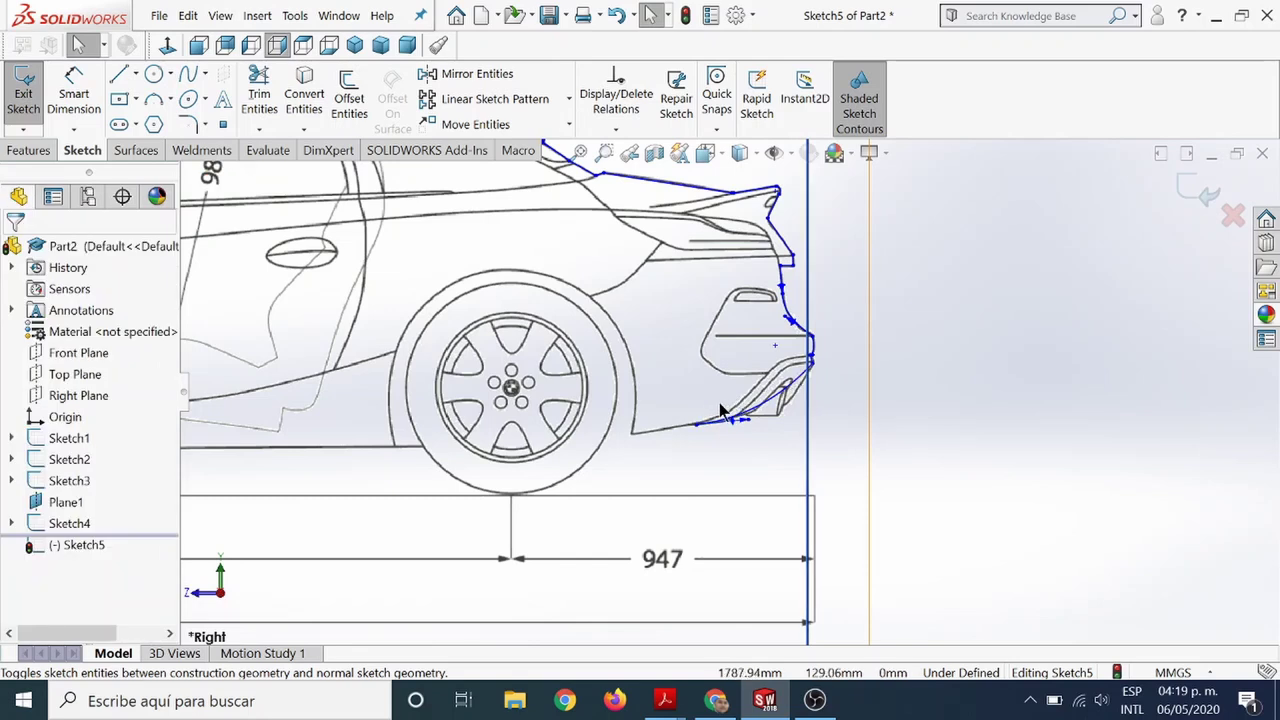
scroll(719, 408, down, 3)
scroll(712, 422, up, 2)
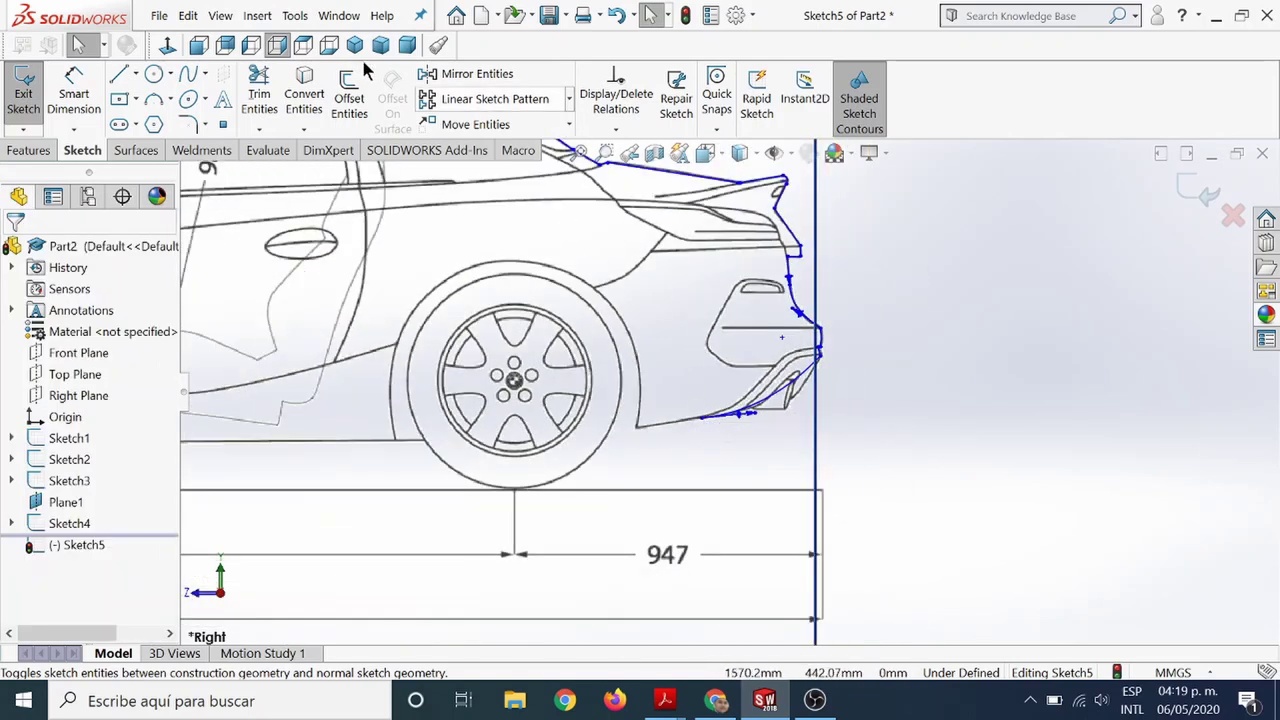
Add a short line behind the rear wheel and a 3-point arc over the rear wheel arch.
click(119, 73)
click(701, 419)
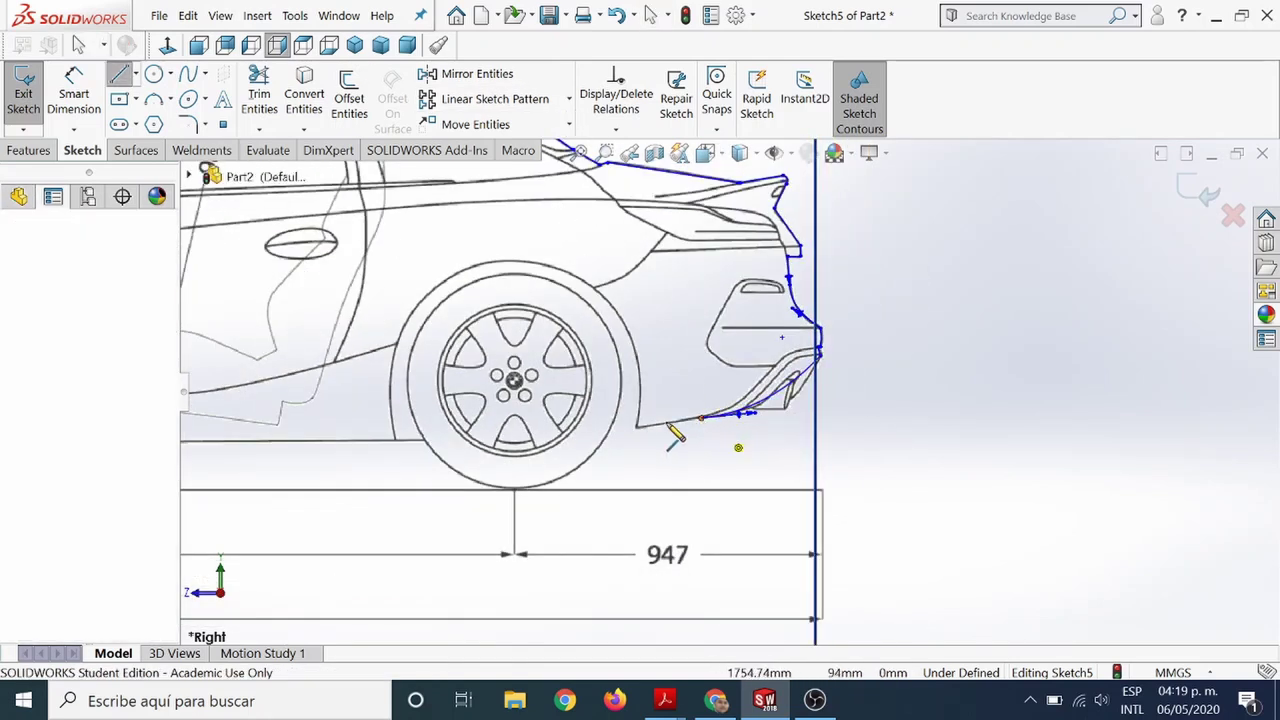
click(638, 427)
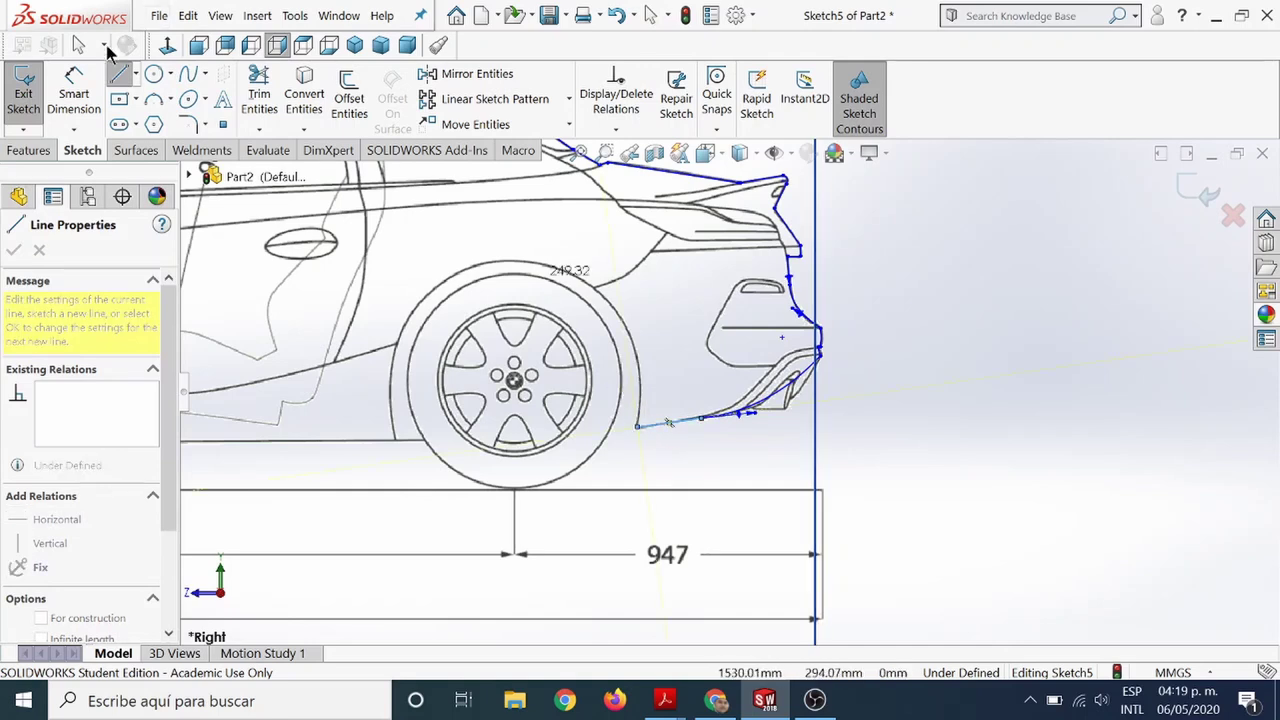
click(153, 99)
click(638, 427)
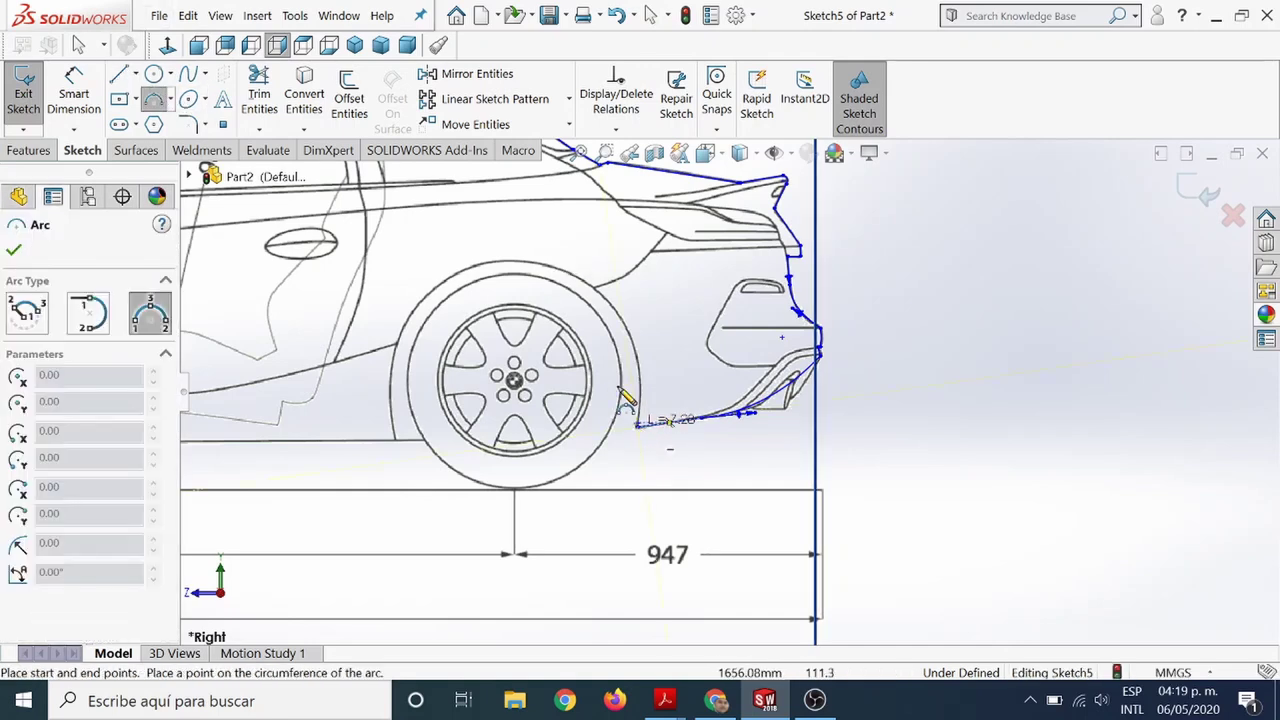
click(400, 441)
click(460, 283)
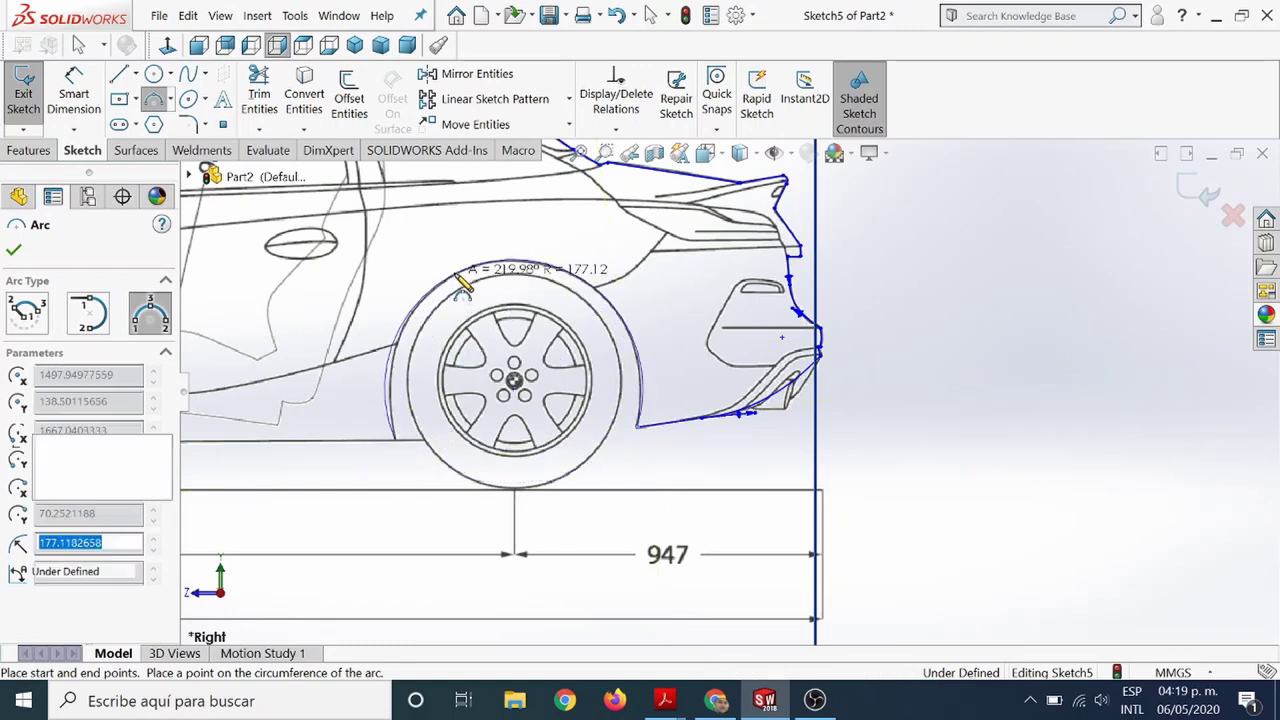
click(462, 285)
scroll(780, 390, up, 3)
key(Escape)
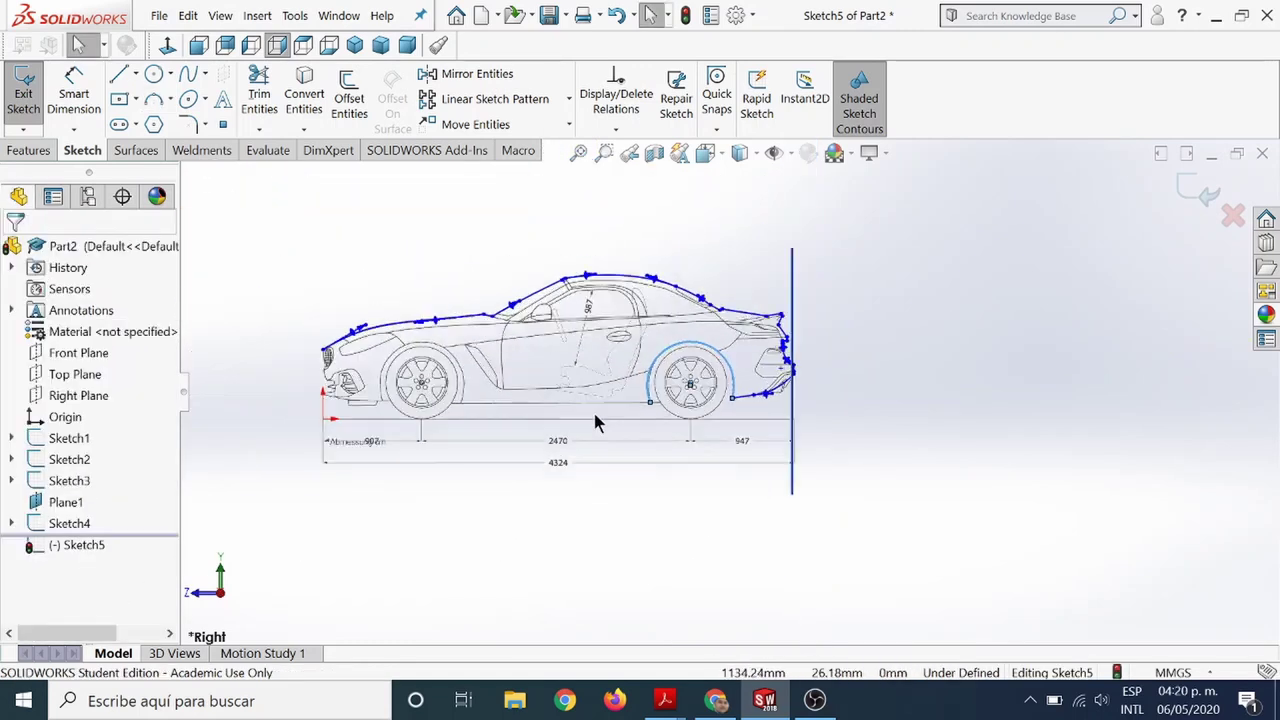
Draw a straight sill line from the rear wheel arch's end to the front wheel.
scroll(595, 423, down, 2)
key(l)
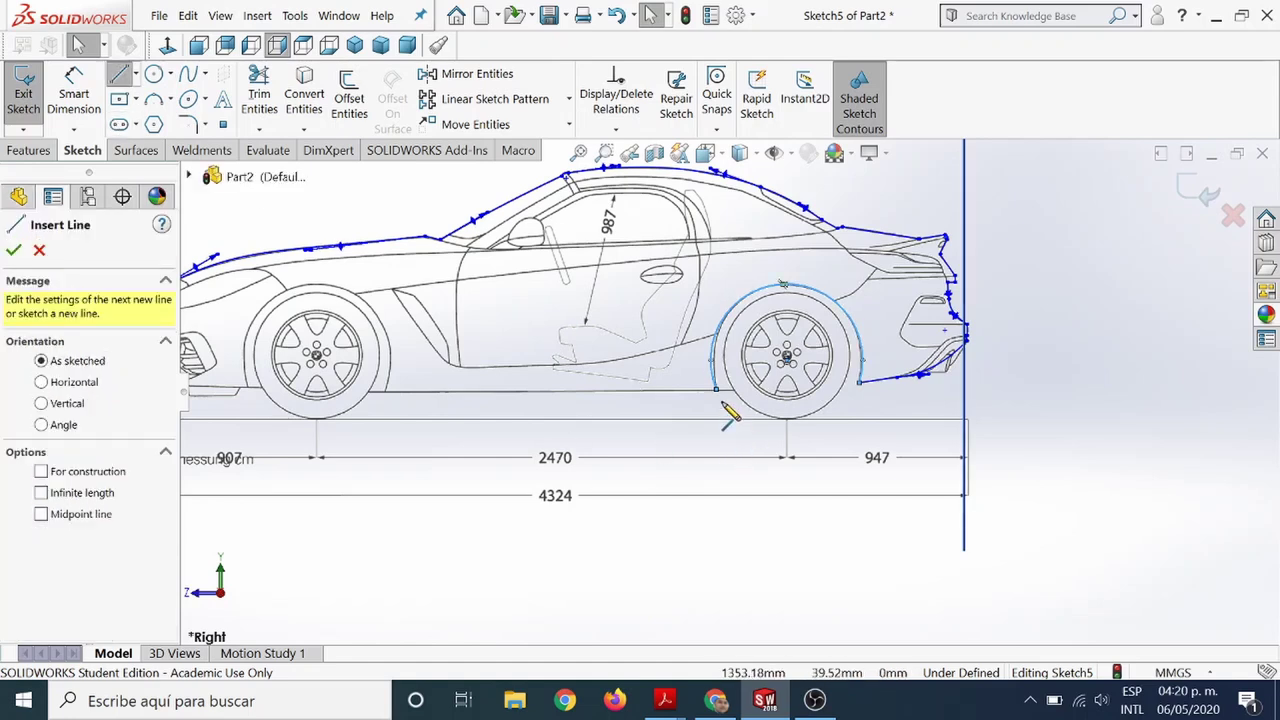
click(716, 389)
scroll(388, 405, down, 2)
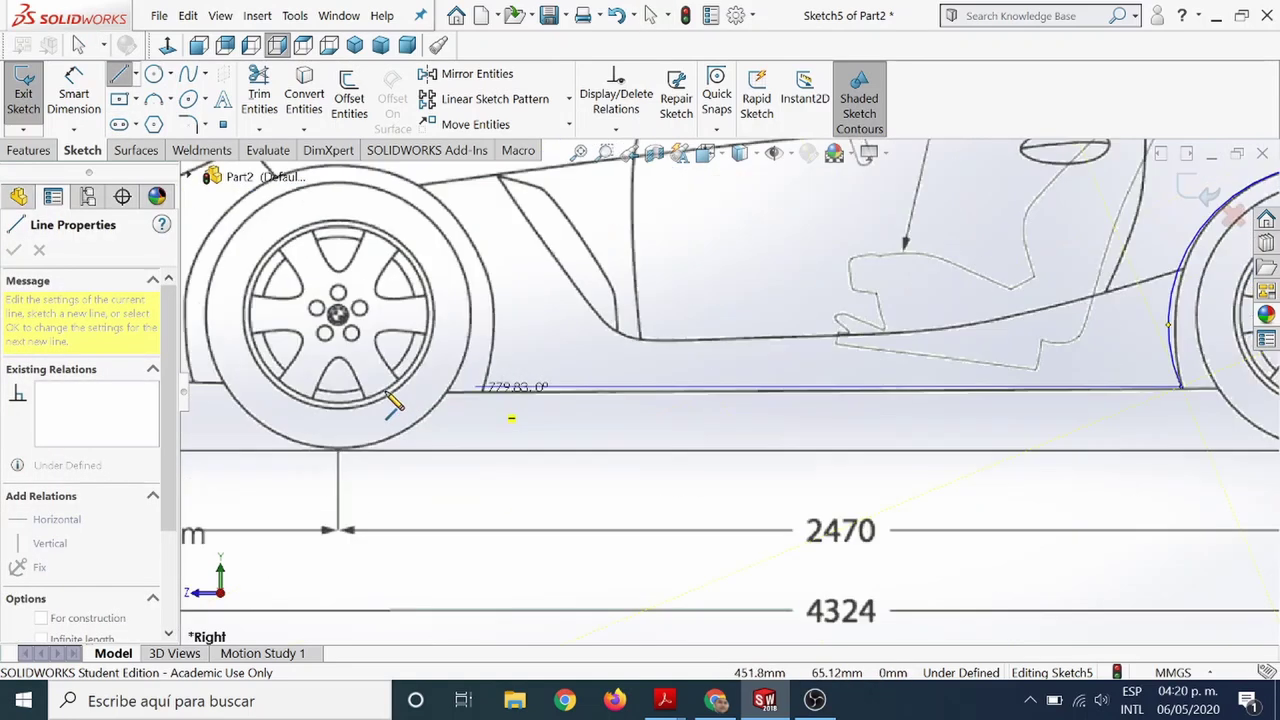
double_click(483, 391)
key(Escape)
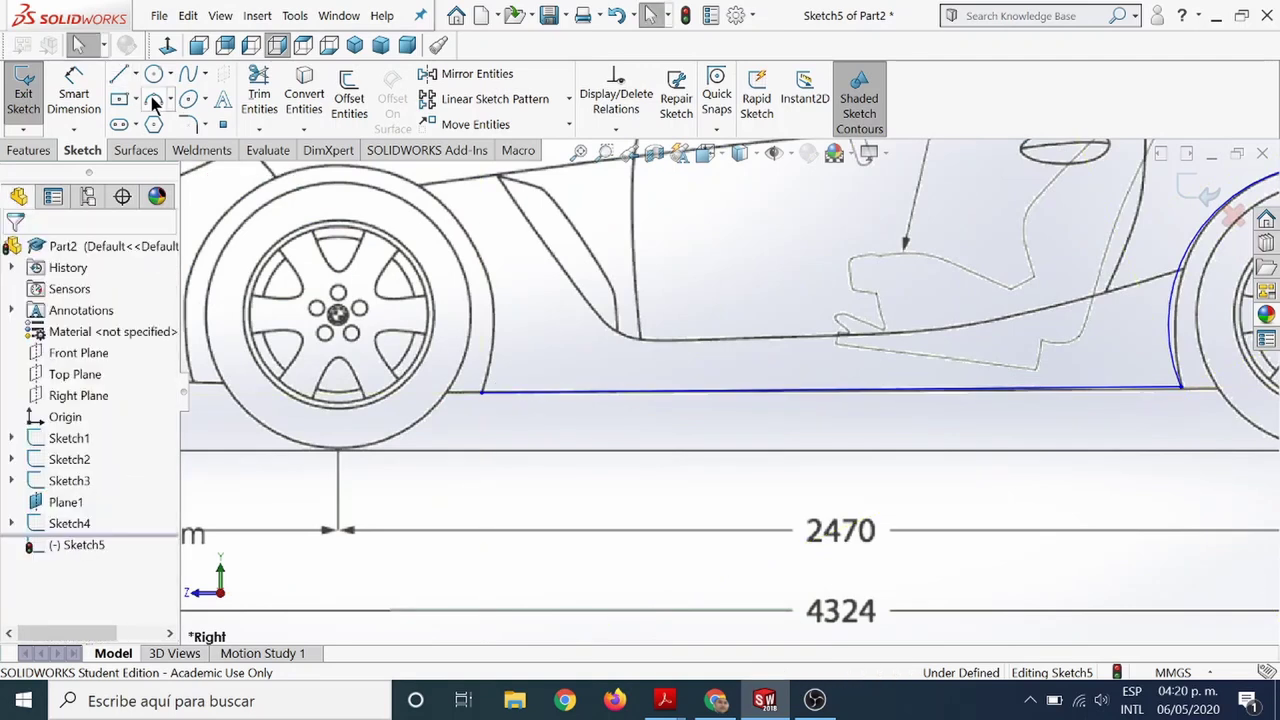
Add a 3-point arc from the sill line's end up over the front wheel.
click(154, 100)
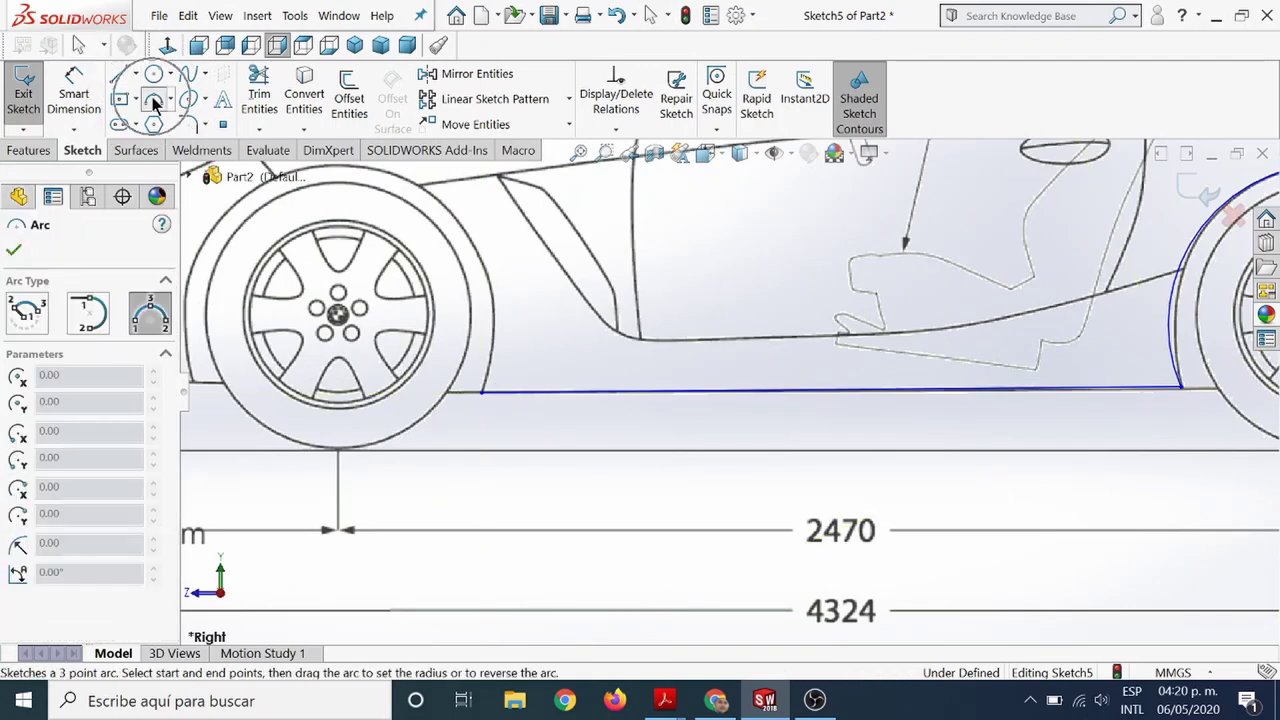
click(483, 392)
scroll(486, 330, up, 2)
scroll(400, 280, up, 2)
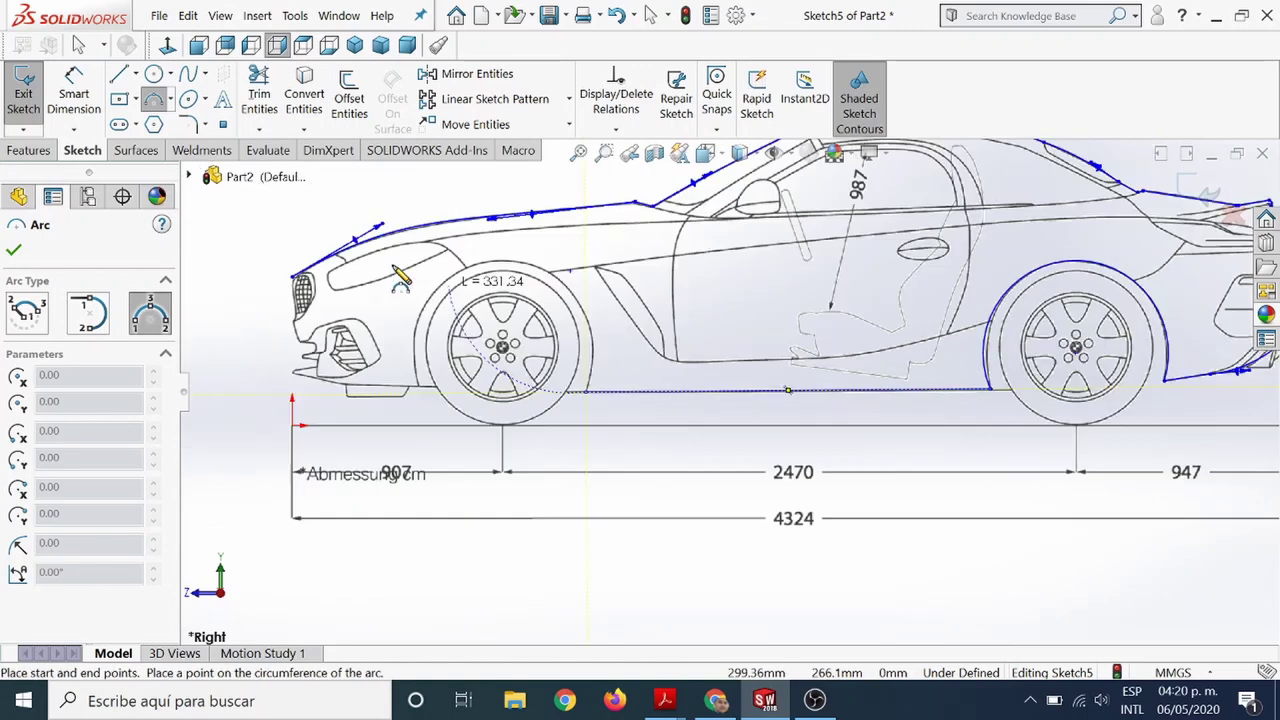
click(420, 389)
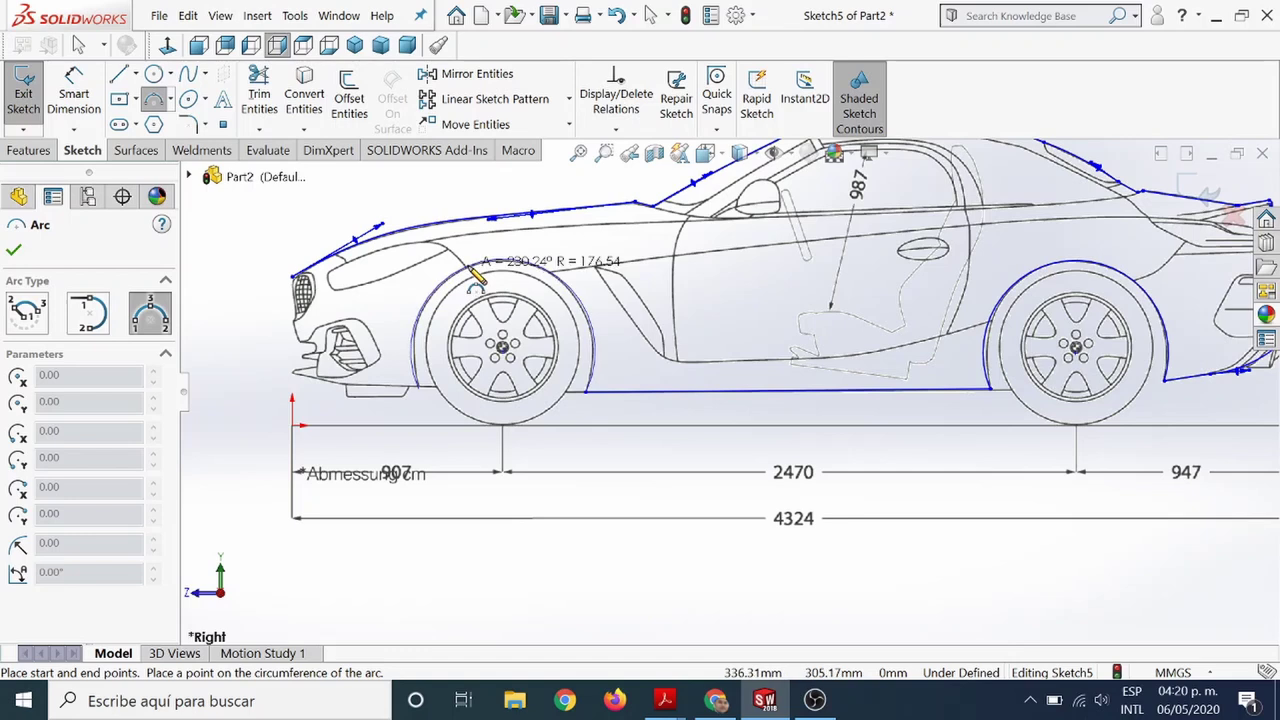
click(470, 268)
key(Escape)
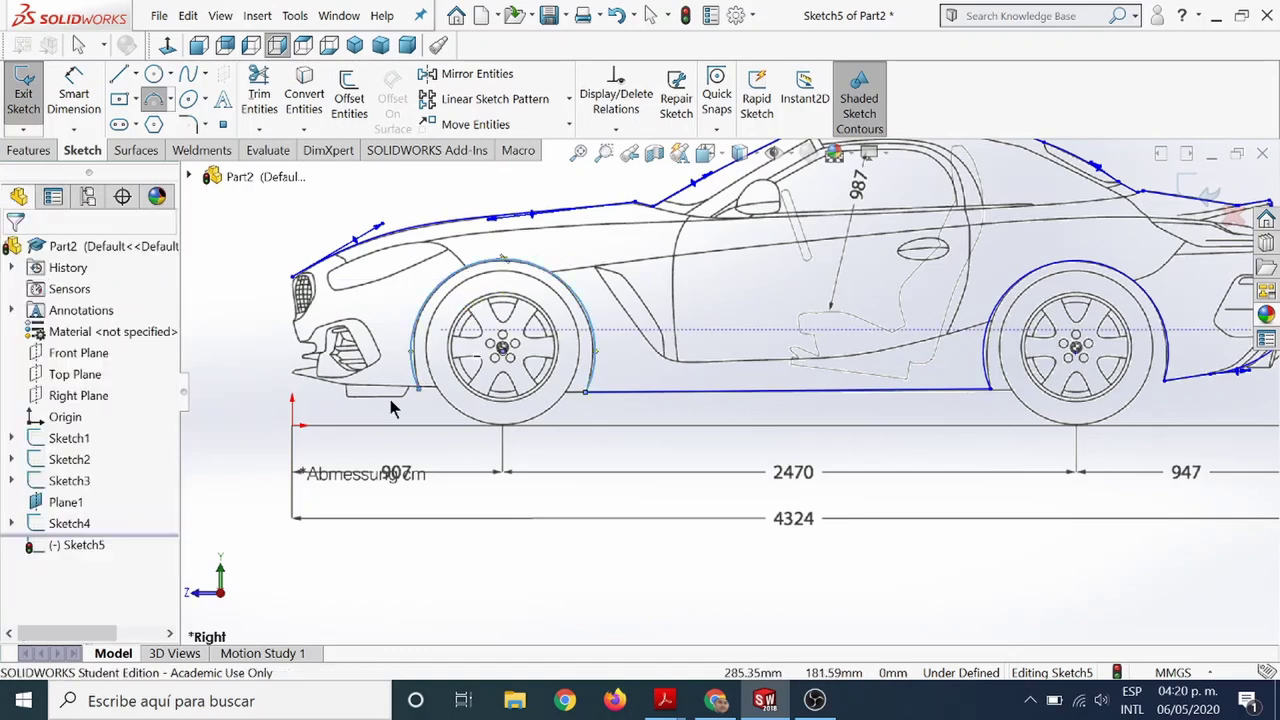
scroll(402, 390, down, 3)
scroll(313, 381, down, 2)
Trace the lower front bumper with connected line segments up its front face.
key(l)
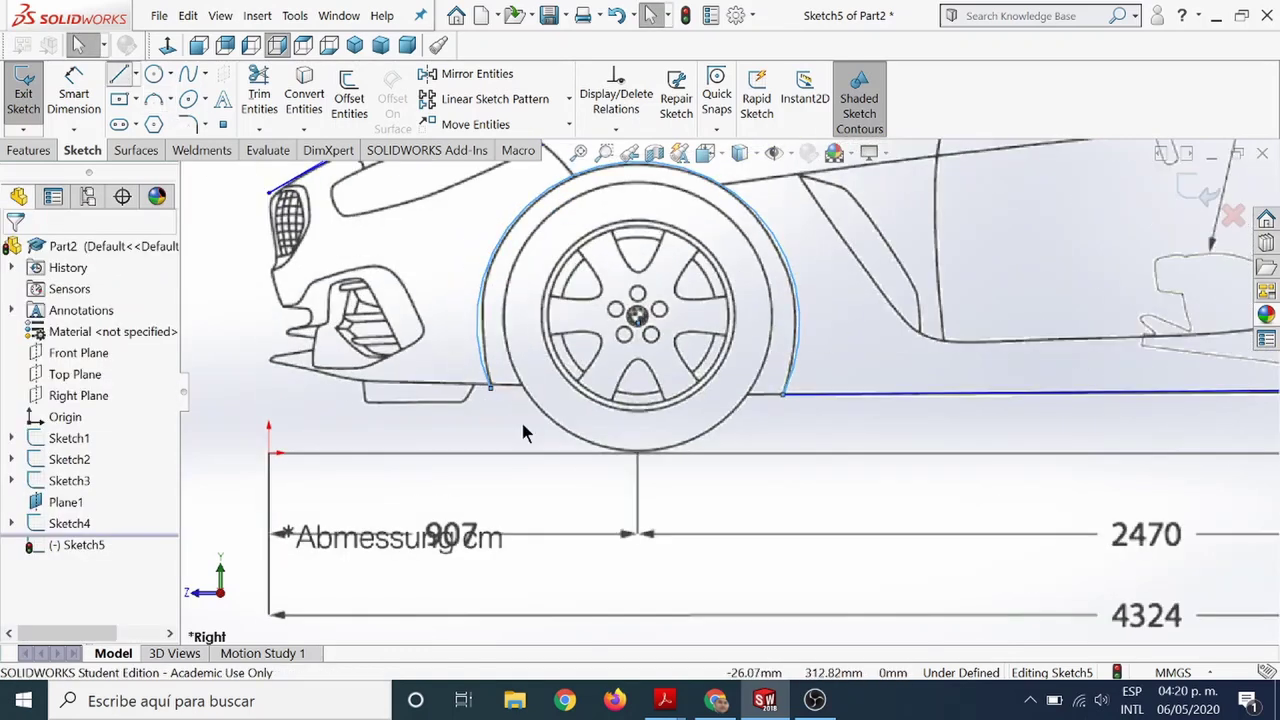
click(490, 388)
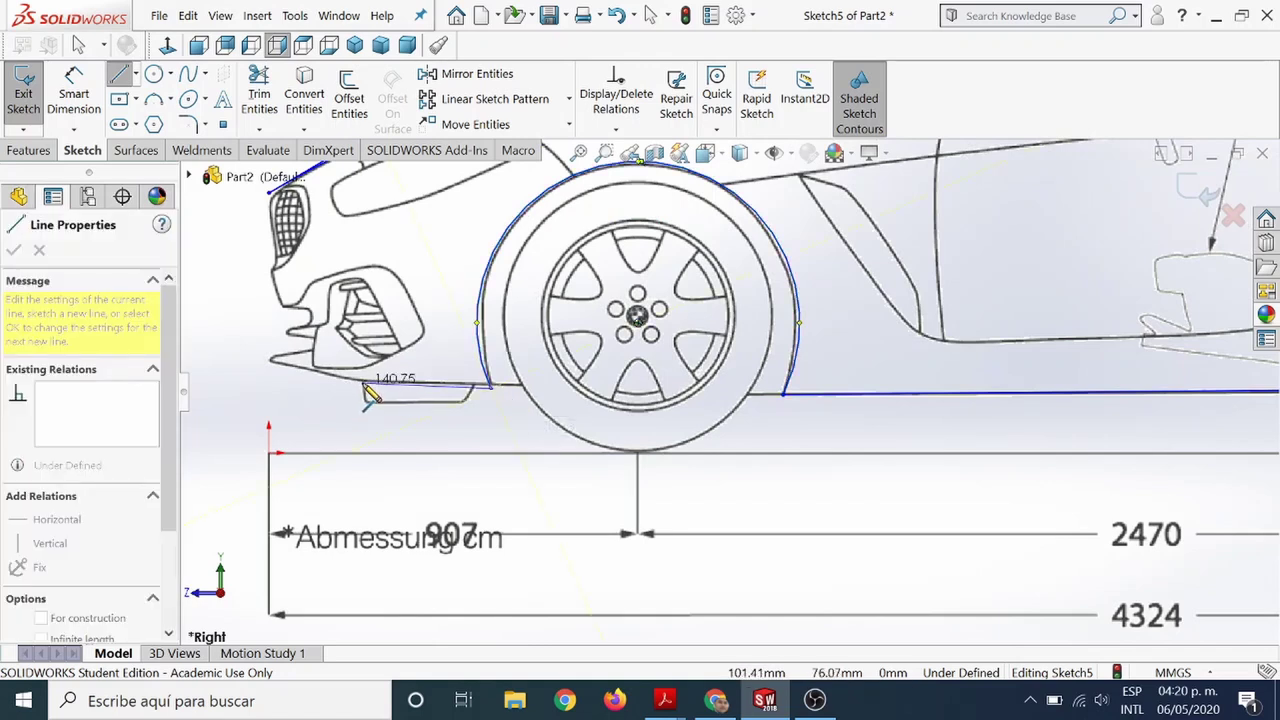
click(357, 381)
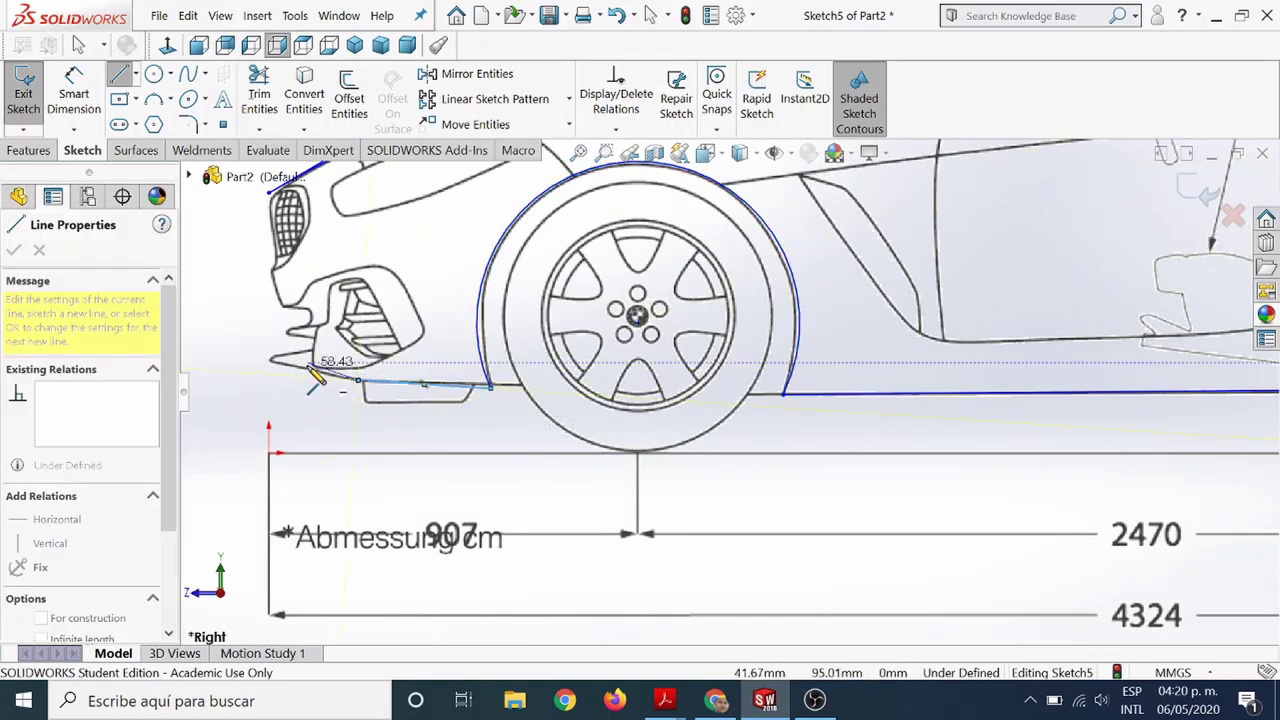
click(309, 367)
click(317, 335)
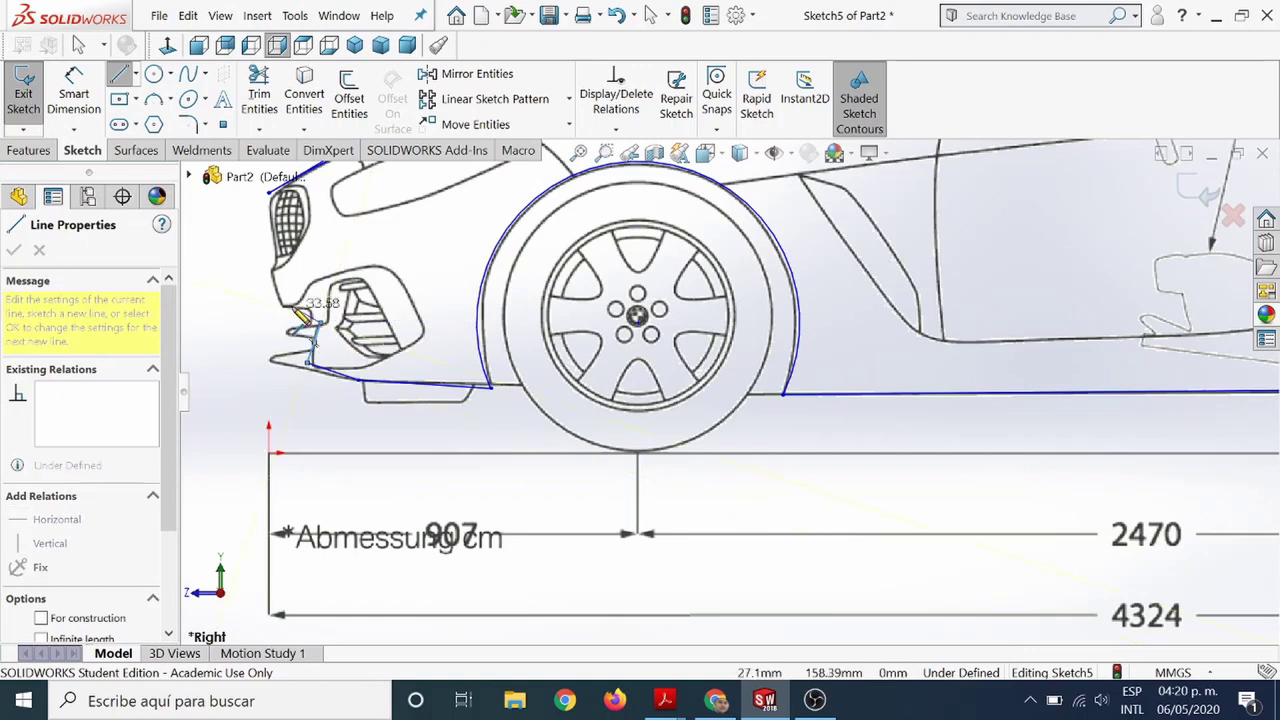
click(292, 313)
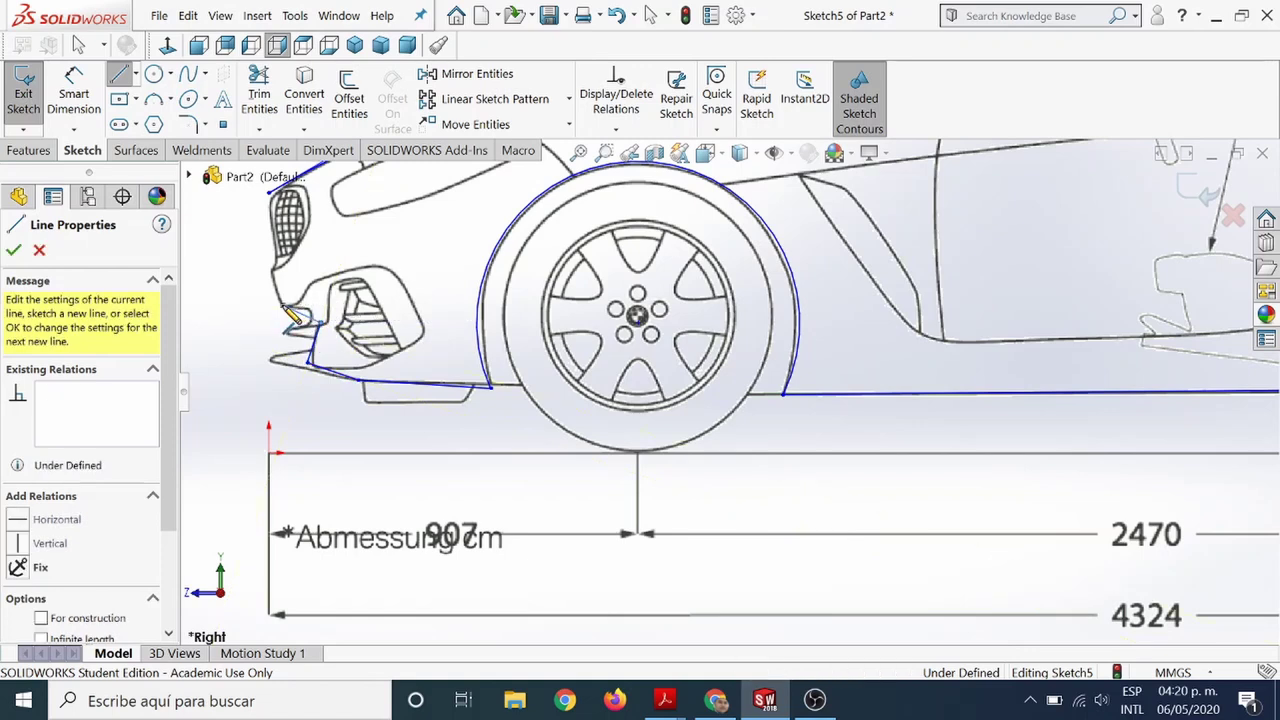
key(Escape)
scroll(383, 268, up, 2)
Draw a spline from the hood's front corner past the grille to the bumper corner.
scroll(383, 268, down, 5)
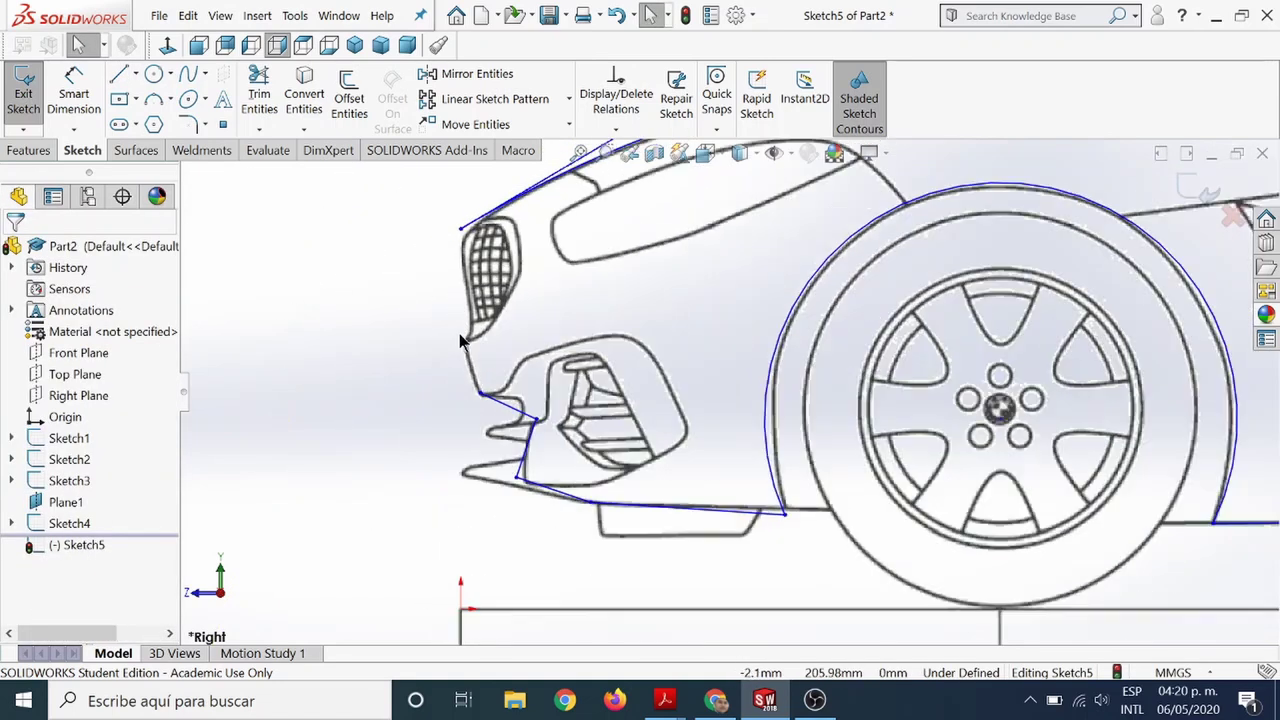
click(153, 99)
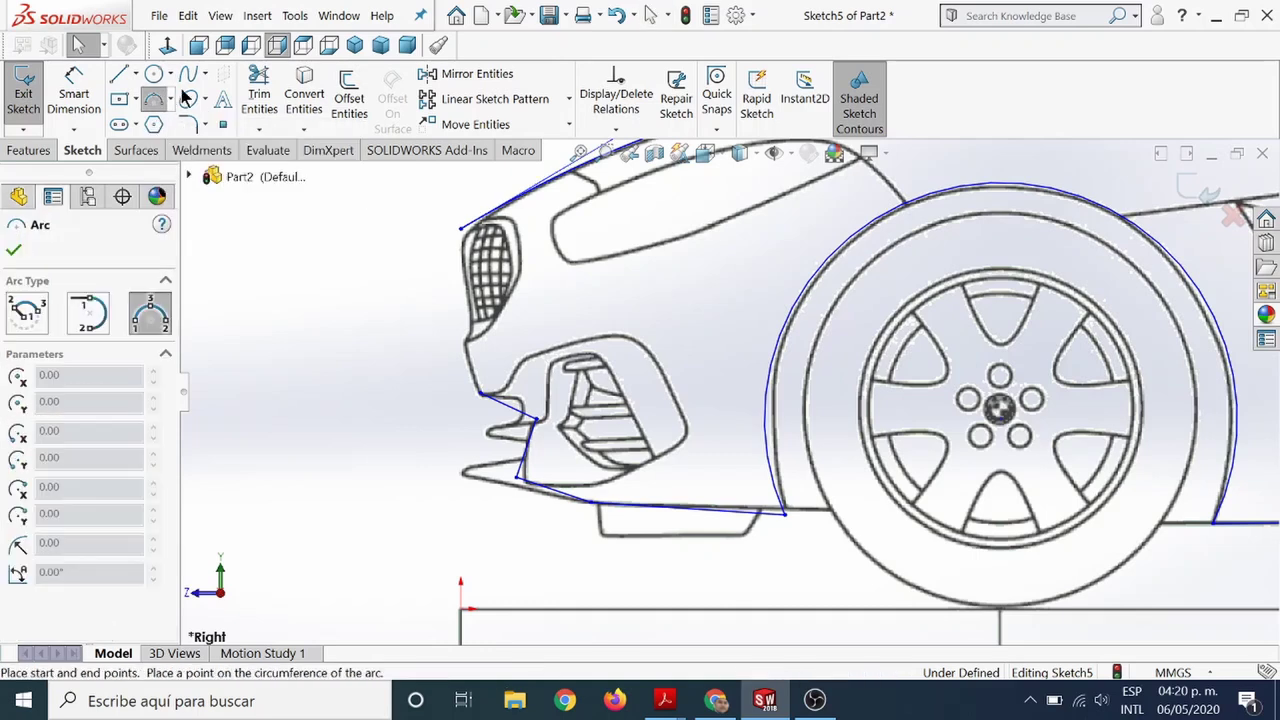
click(188, 74)
click(460, 228)
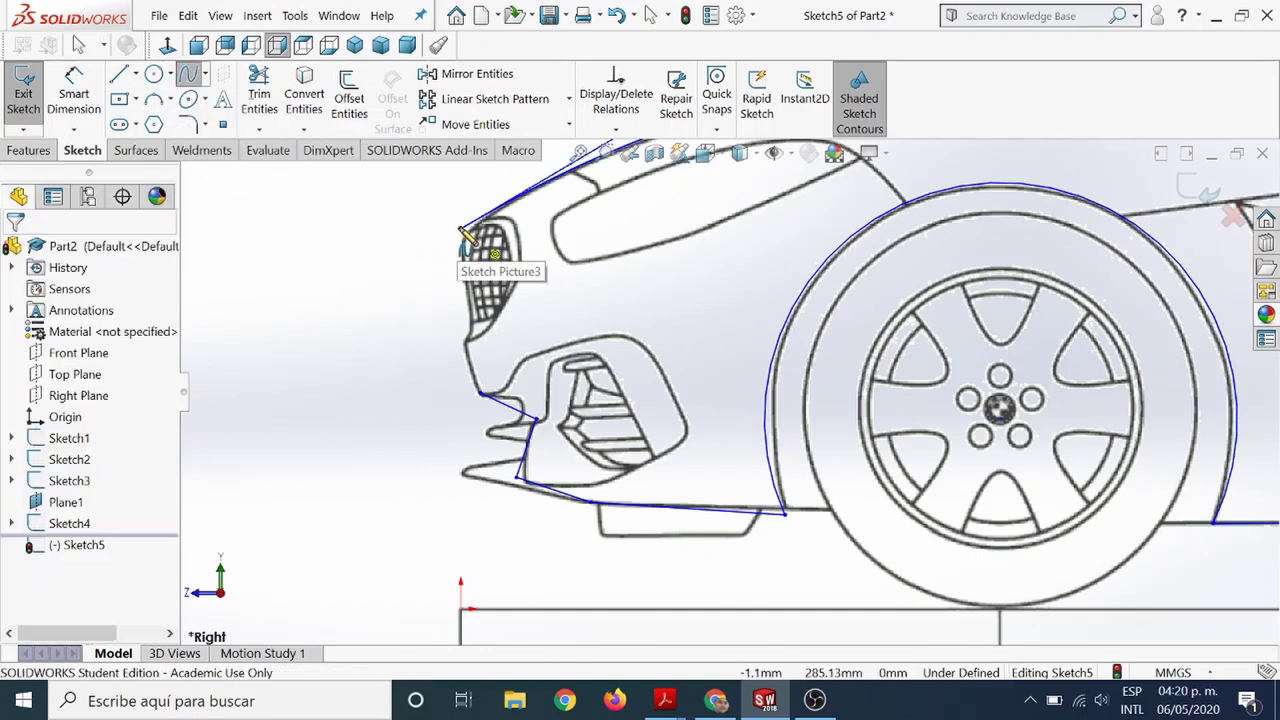
click(468, 345)
double_click(481, 396)
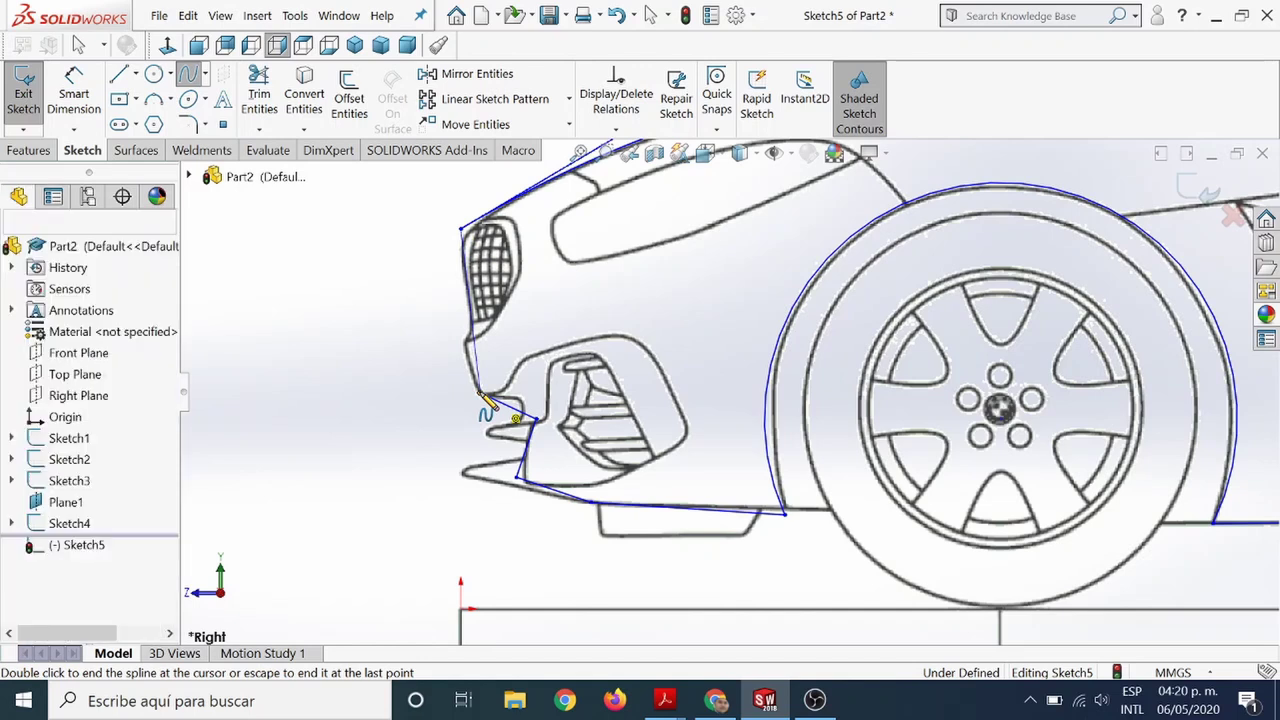
Adjust the nose spline's points to match the picture, then exit Sketch5.
click(477, 307)
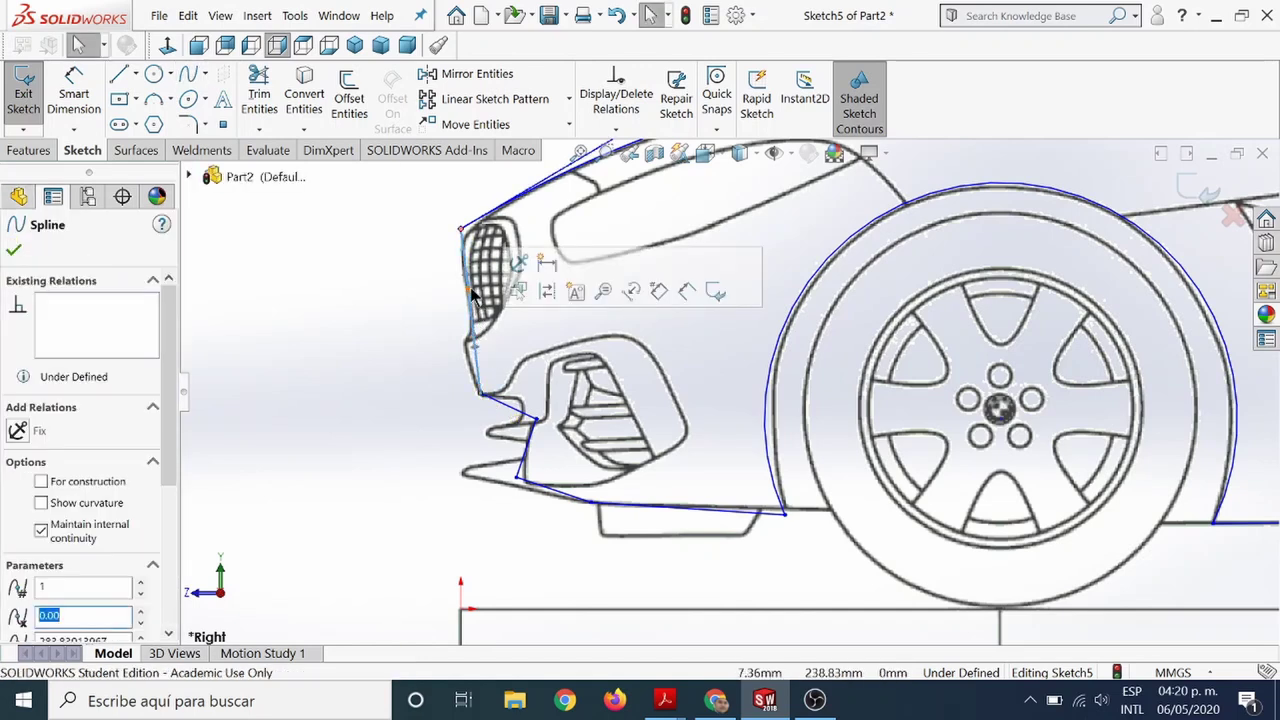
drag(467, 288, 452, 288)
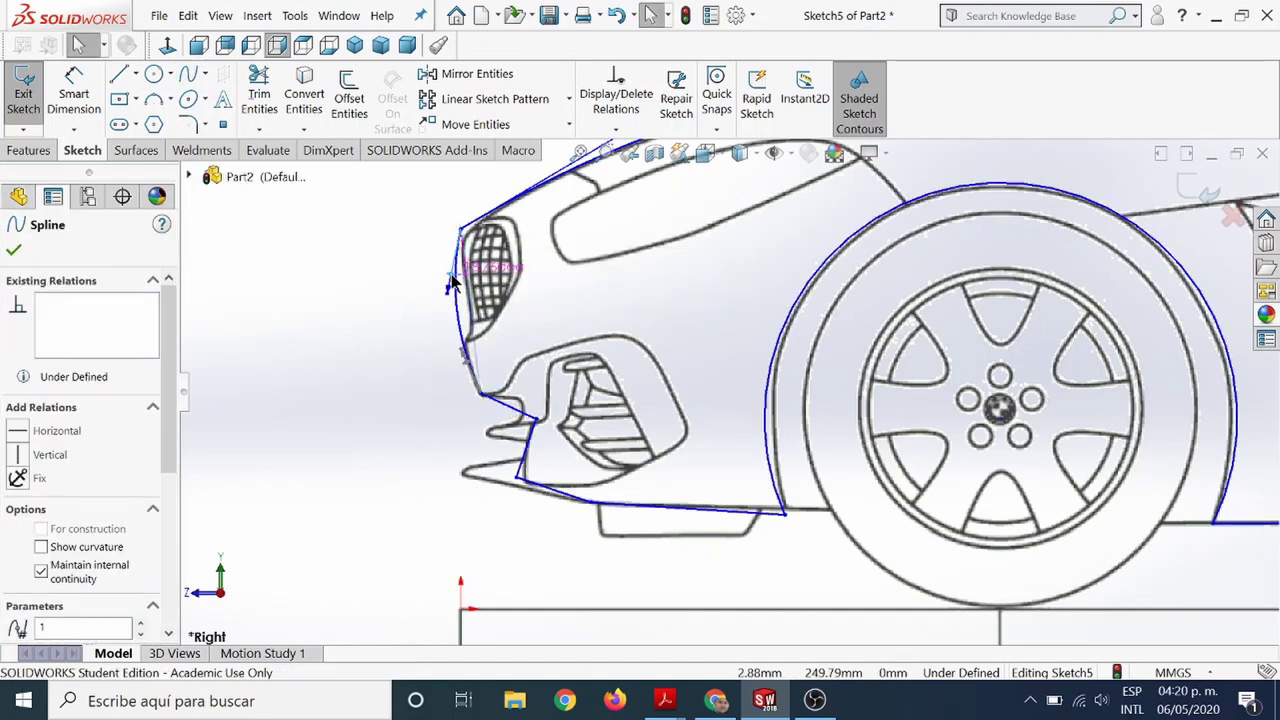
click(476, 350)
drag(476, 350, 476, 348)
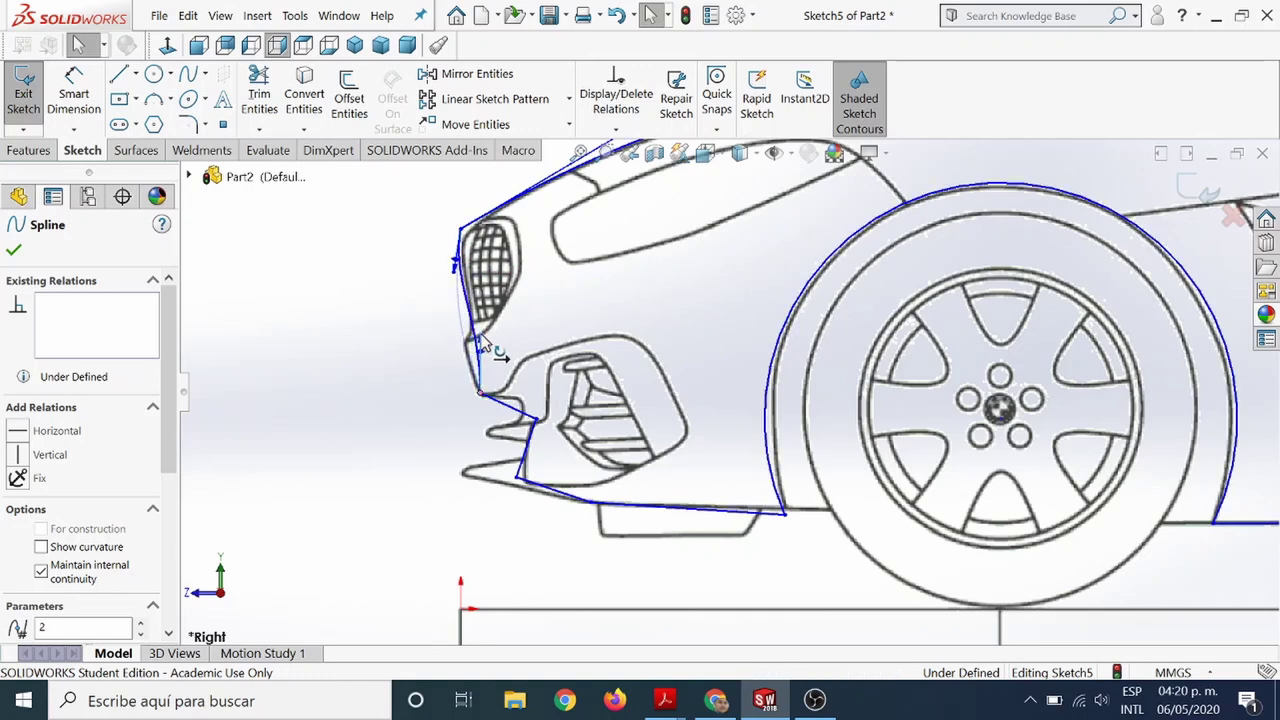
scroll(908, 400, up, 3)
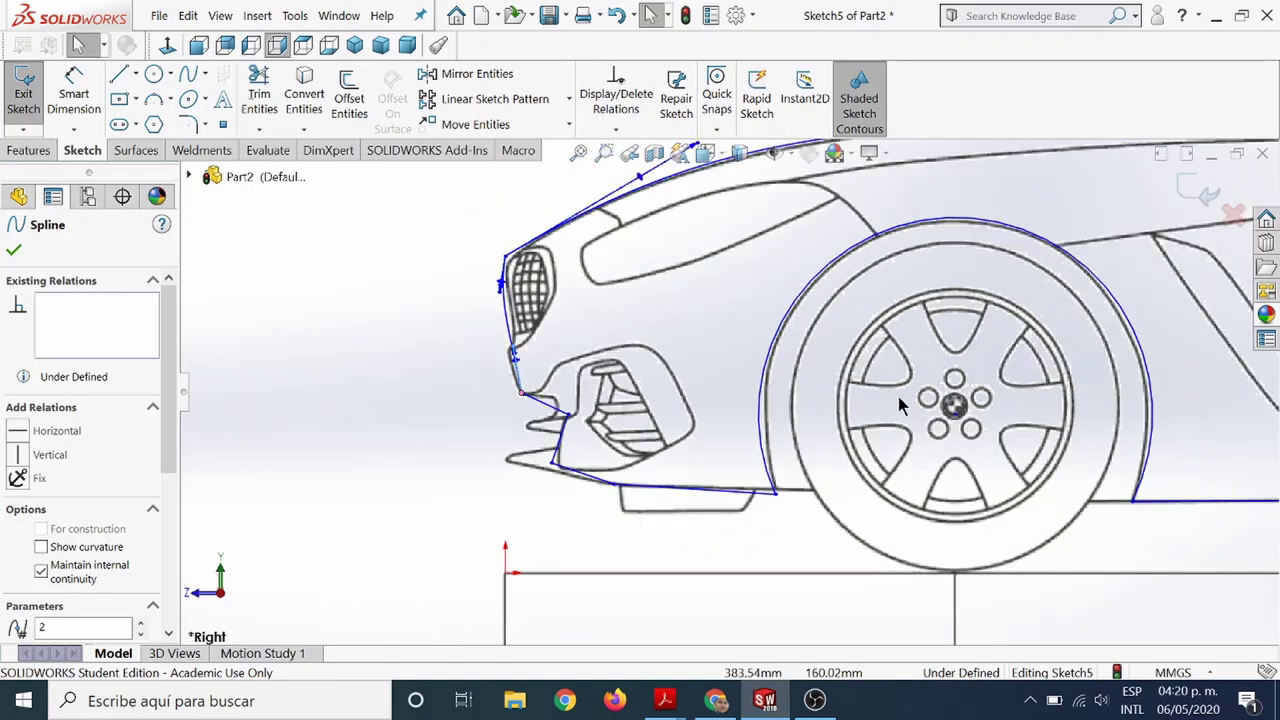
scroll(908, 408, up, 1)
click(1060, 427)
scroll(1060, 427, up, 3)
scroll(1090, 420, up, 2)
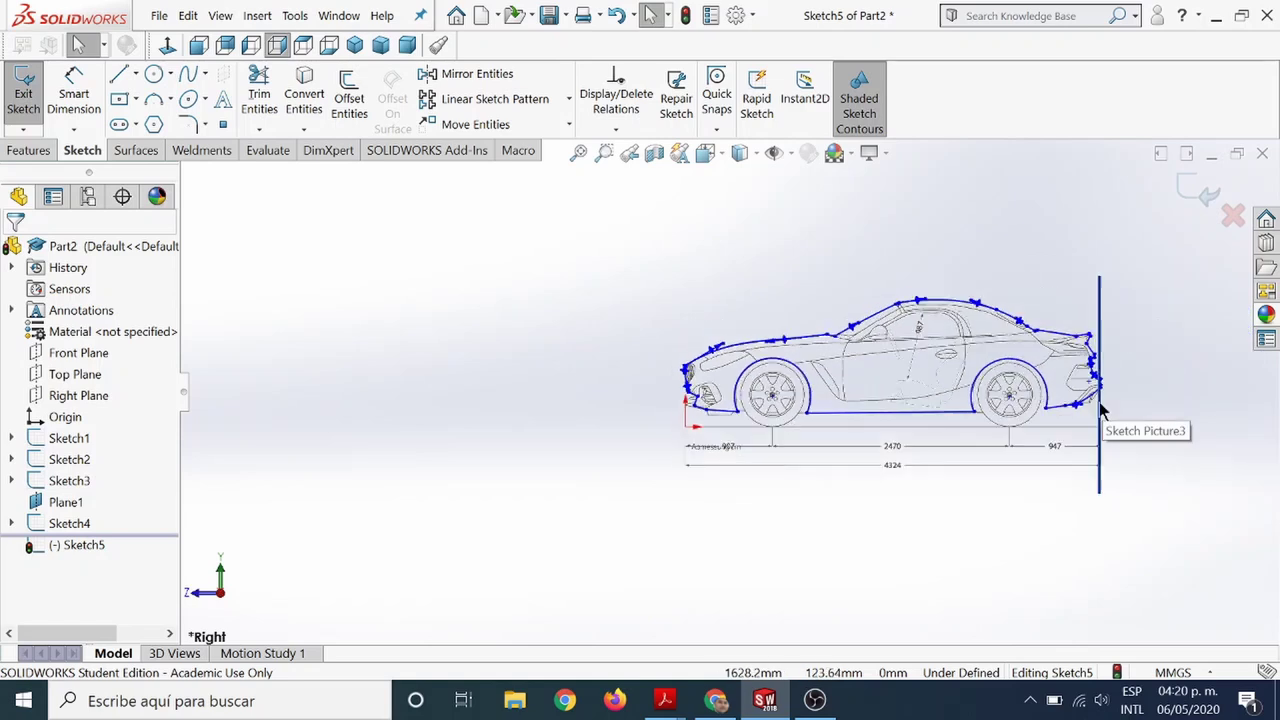
scroll(1090, 420, up, 2)
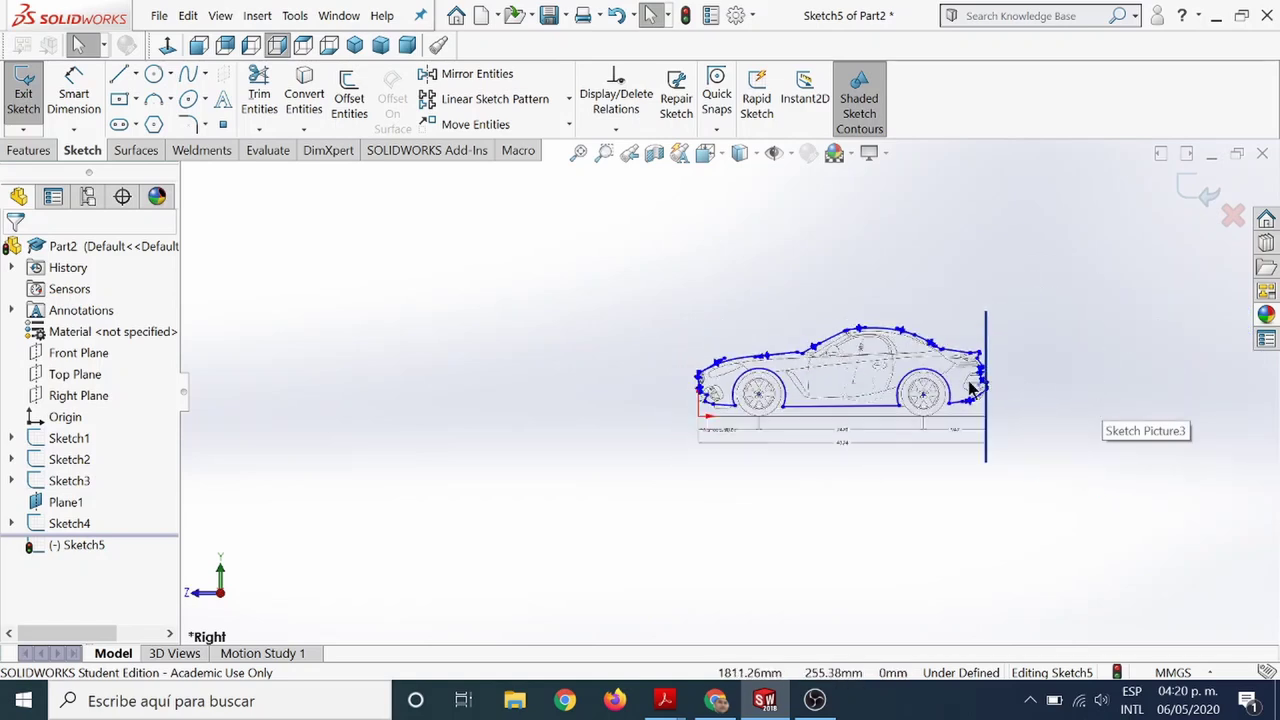
click(1196, 190)
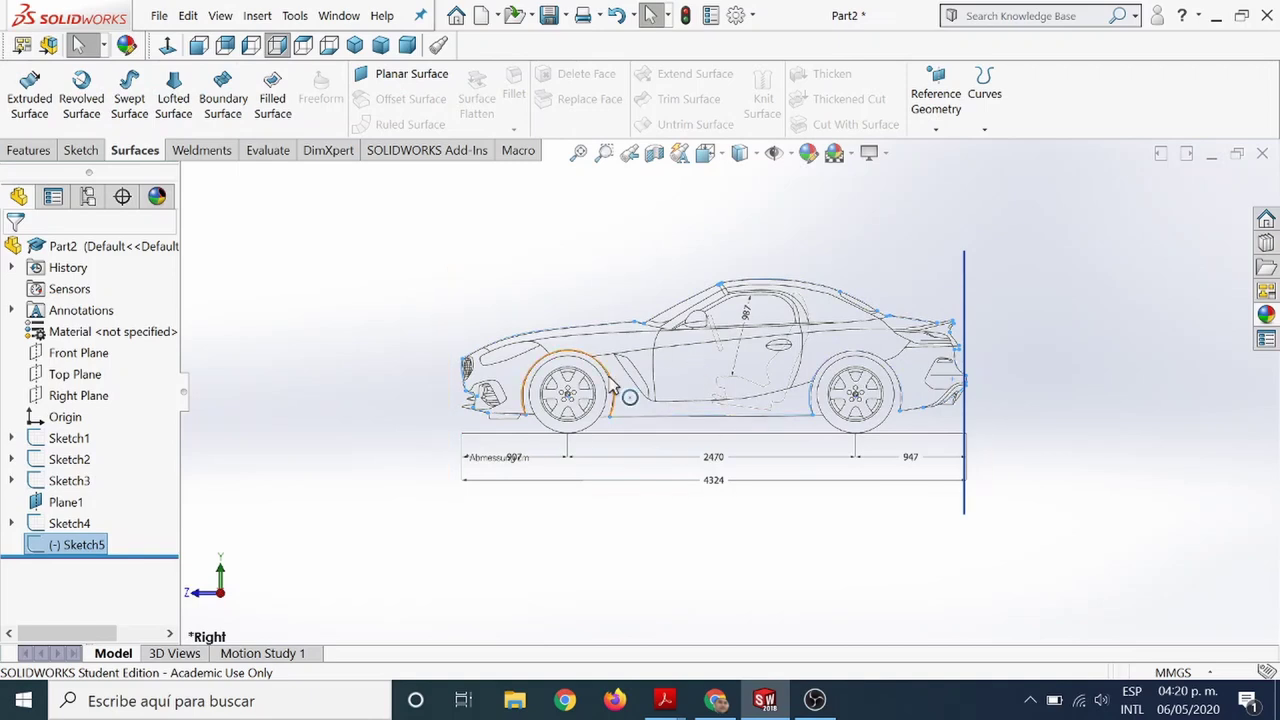
Orbit to view Plane1 and the pictures, then start a new sketch on the Front Plane.
middle_drag(612, 390, 480, 410)
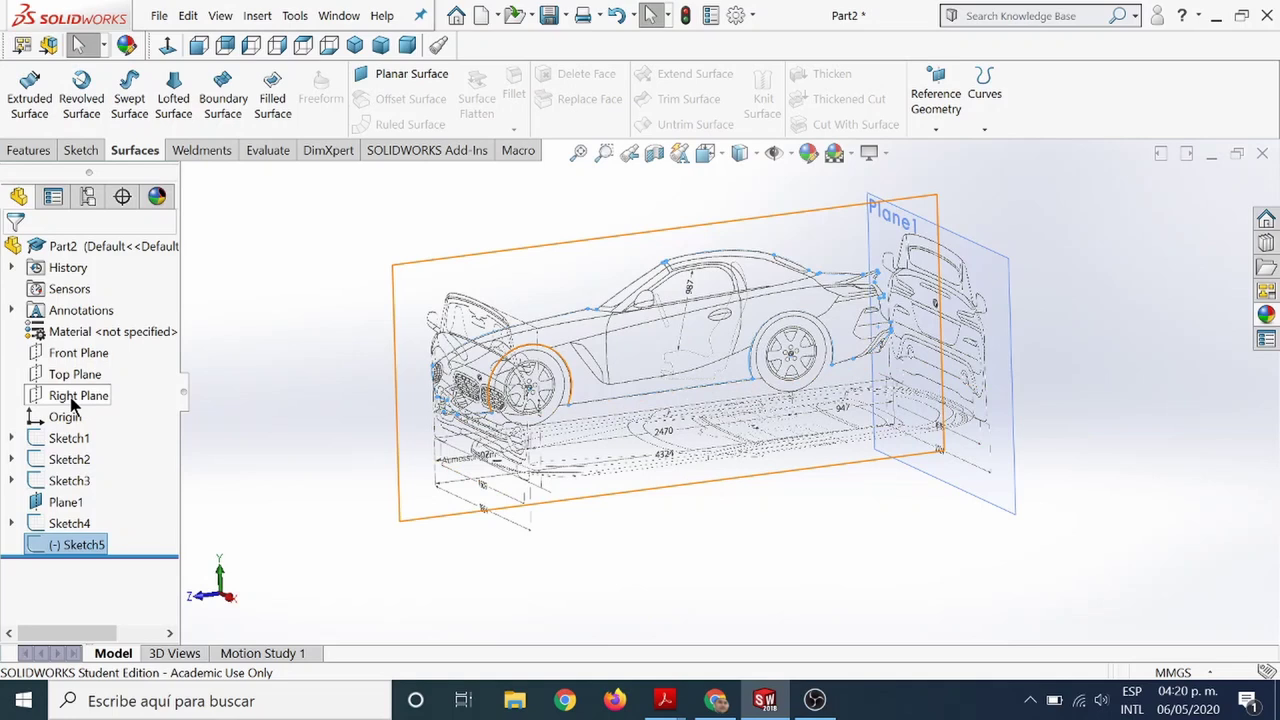
click(65, 485)
right_click(65, 485)
key(Escape)
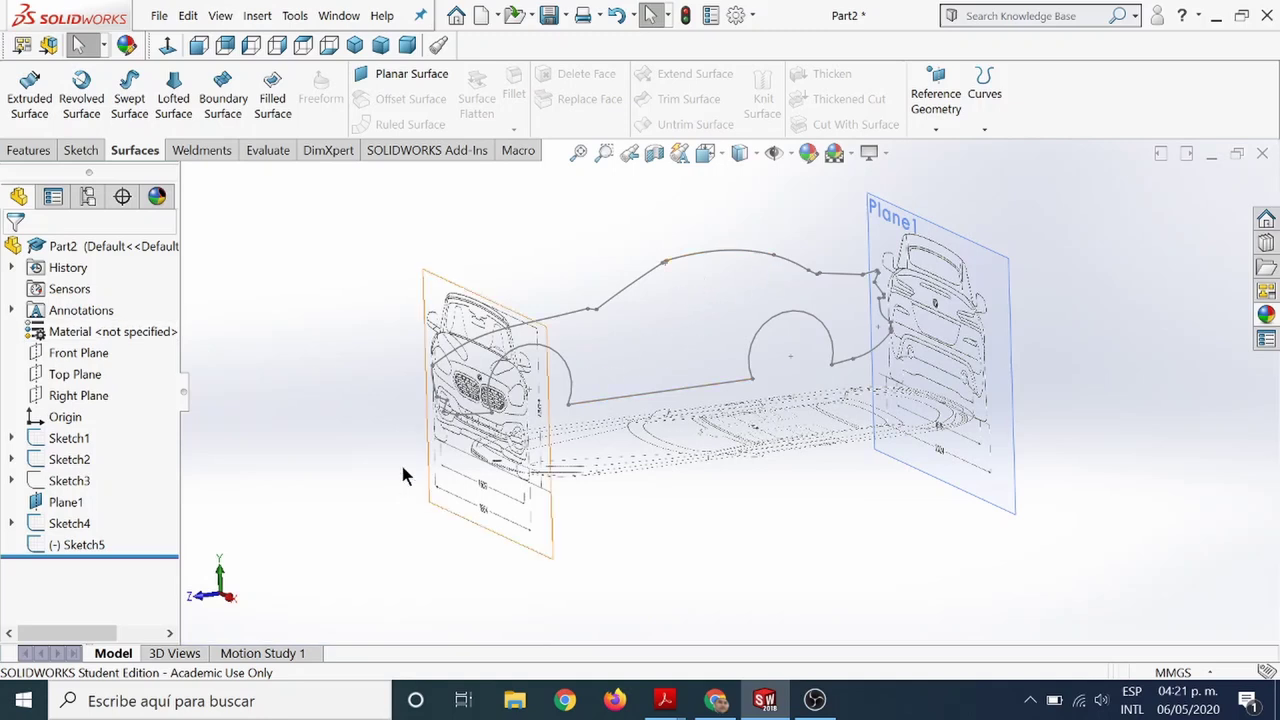
click(72, 358)
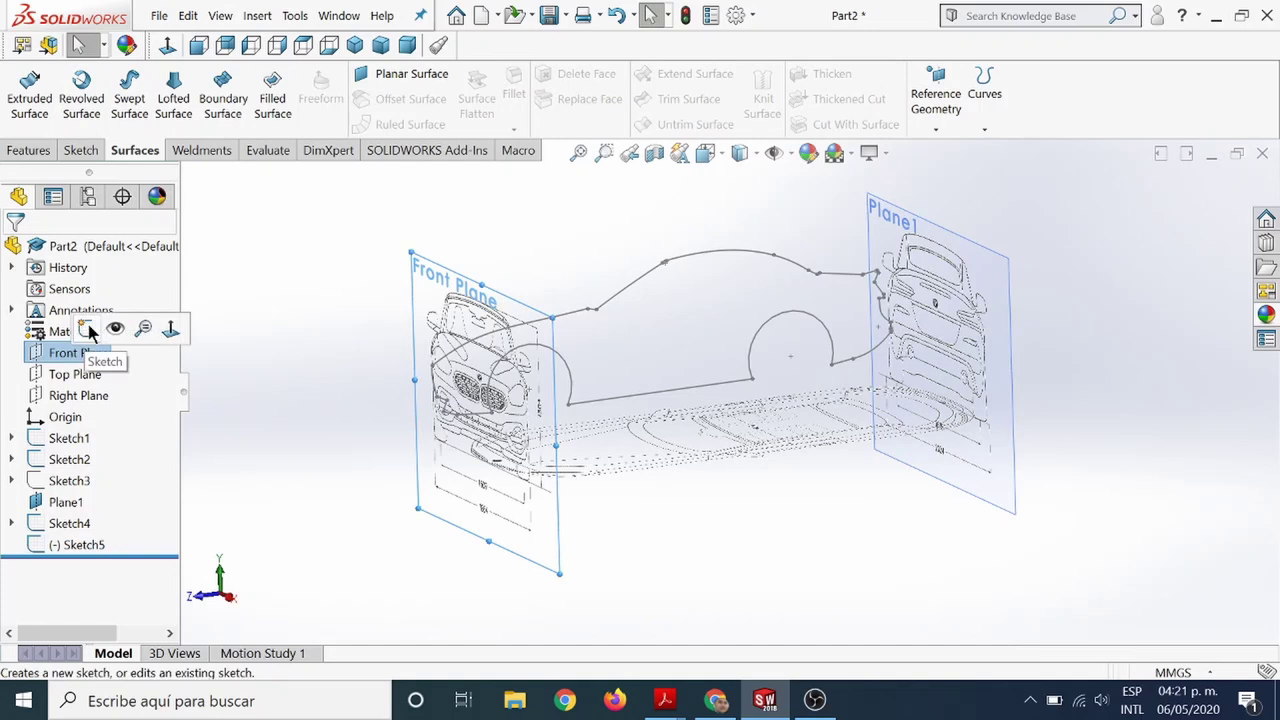
click(88, 330)
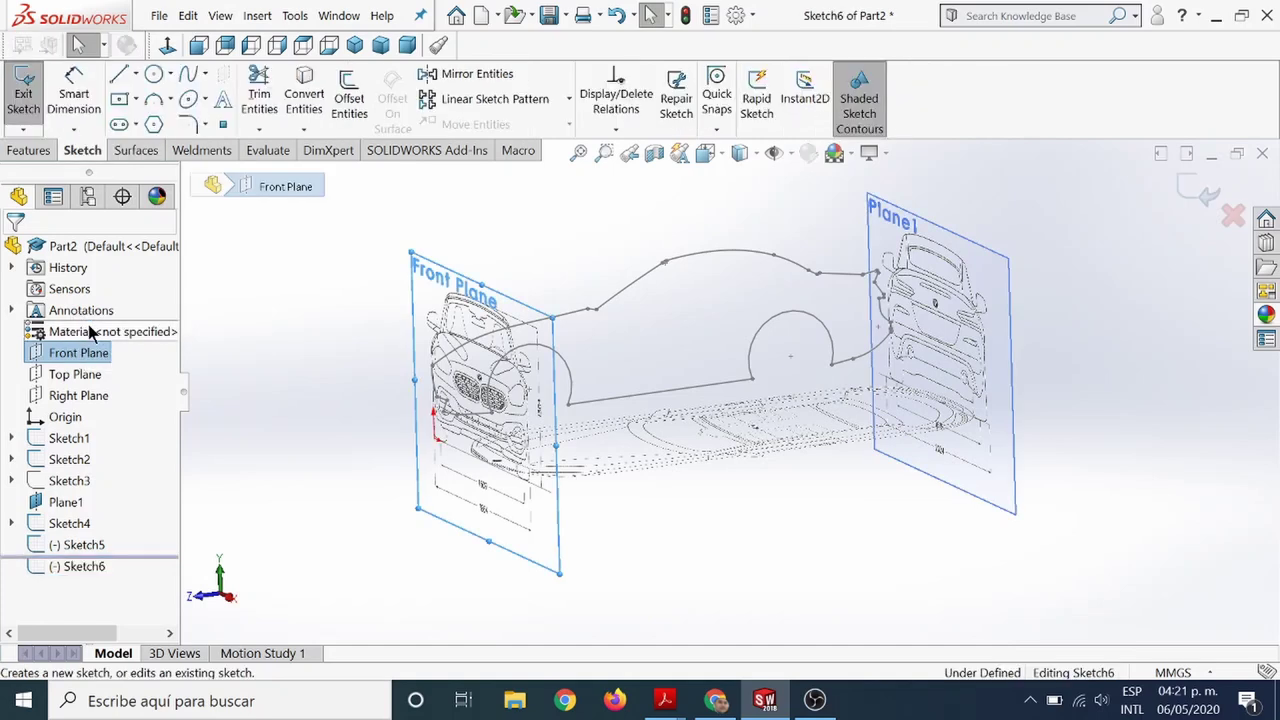
View the Front Plane normal (Ctrl+8) and draw a straight spline across the front car picture.
key(ctrl+8)
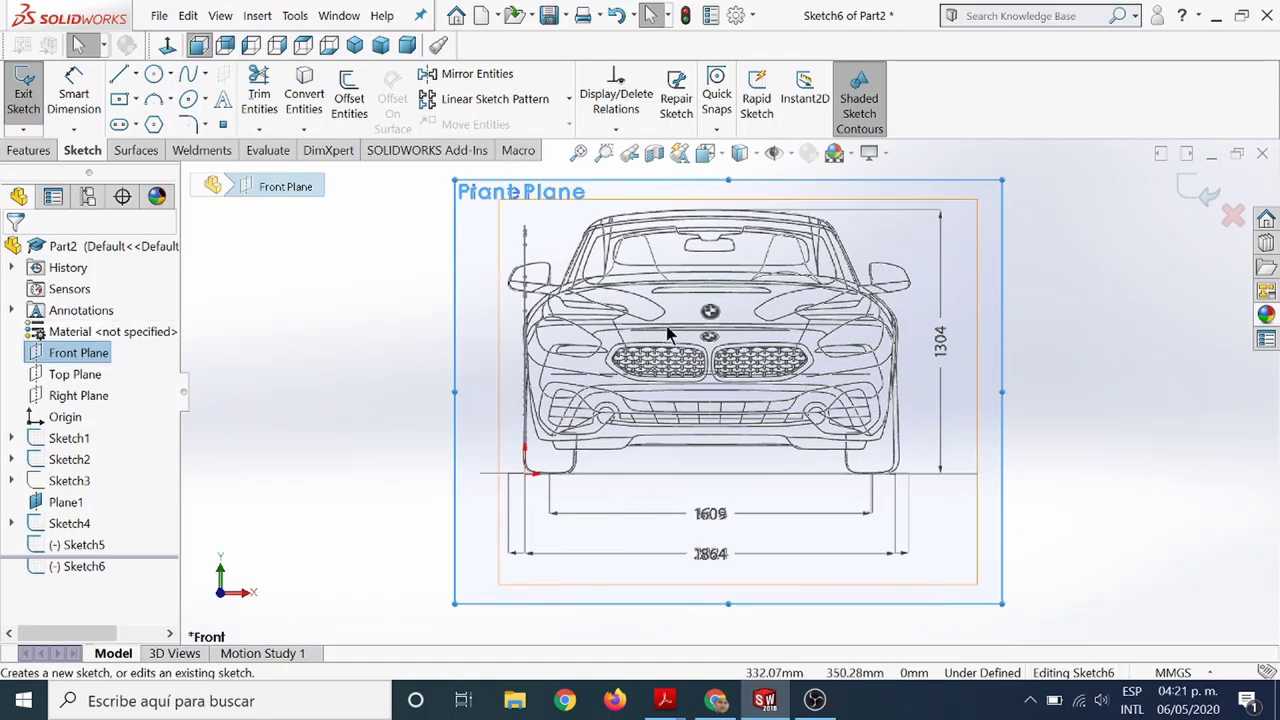
scroll(710, 328, up, 2)
scroll(710, 328, down, 2)
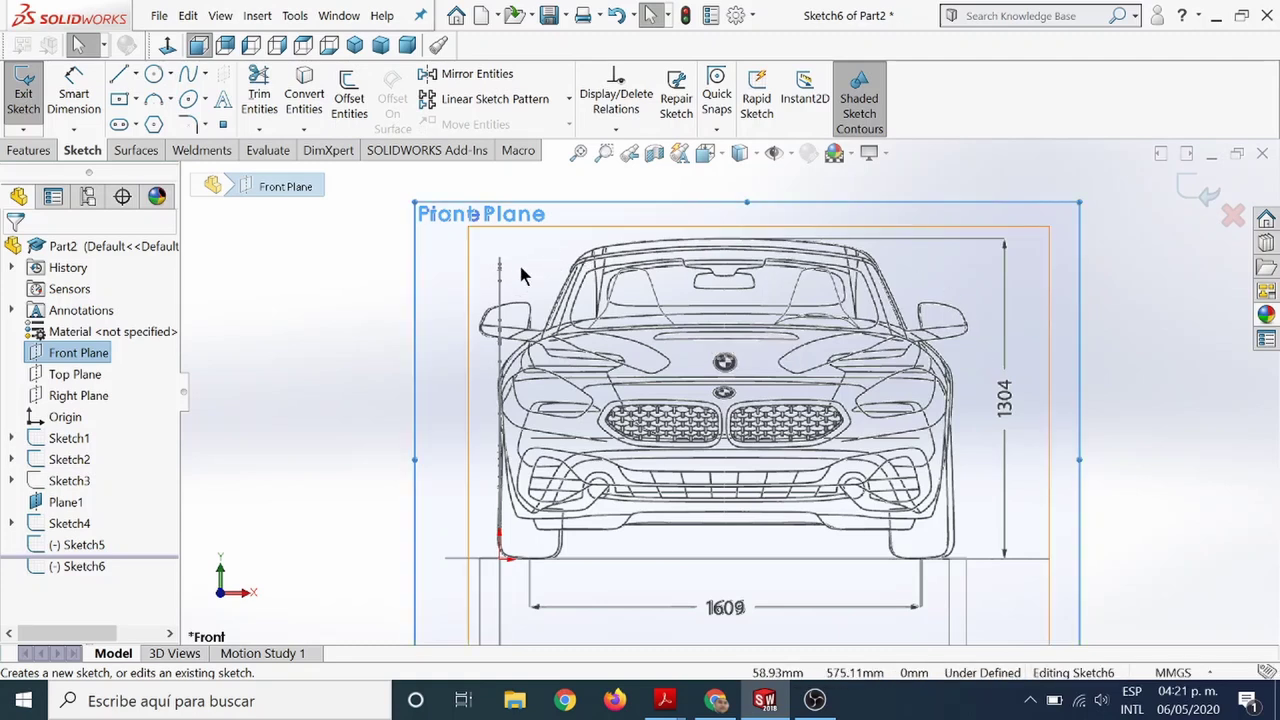
click(189, 73)
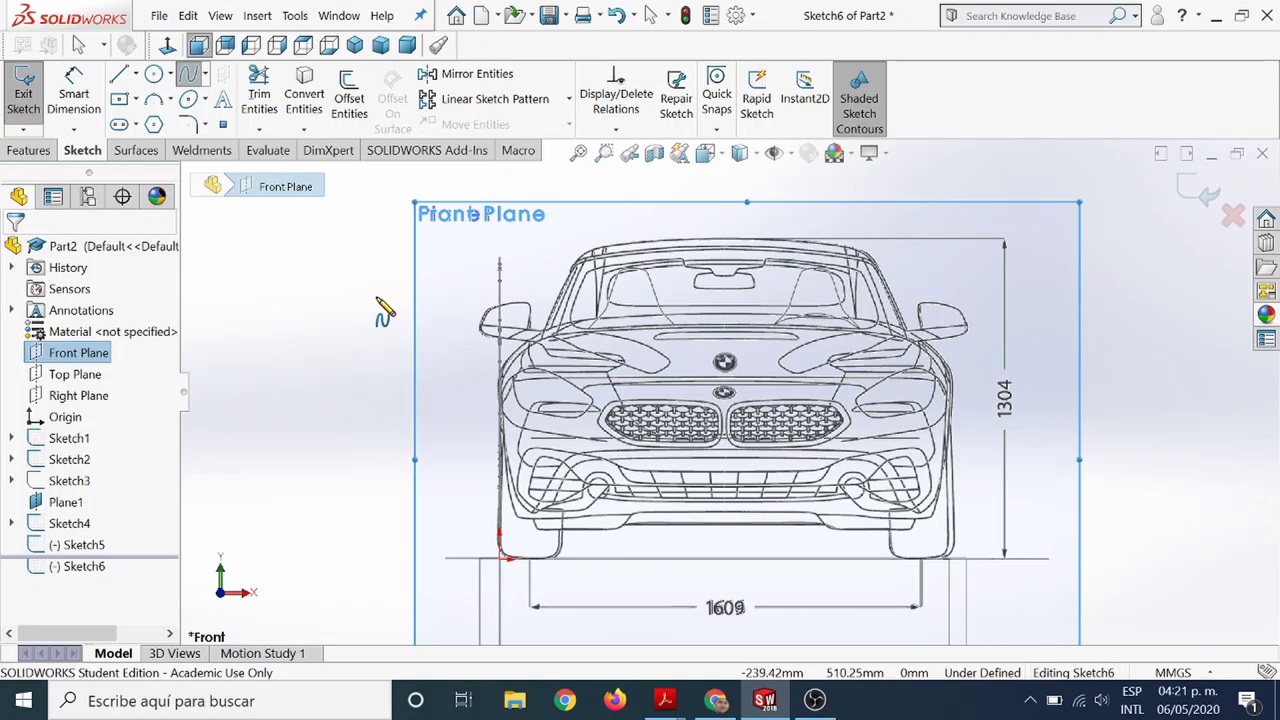
click(377, 297)
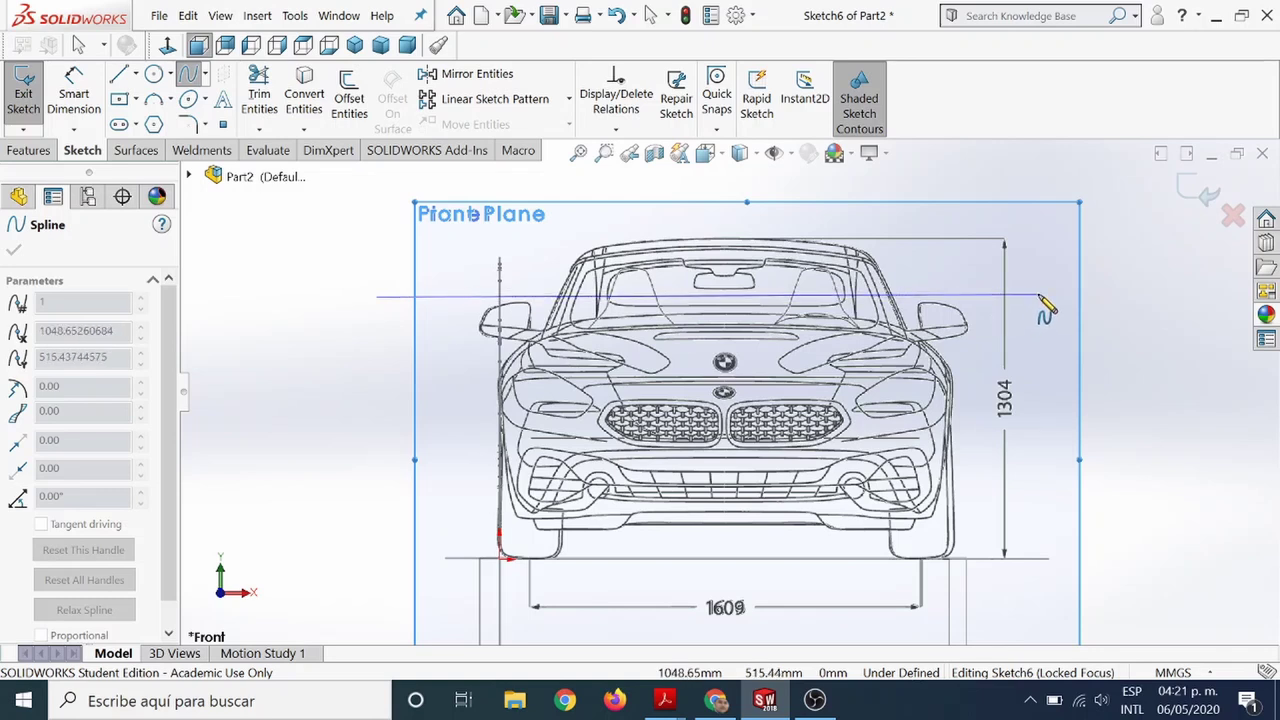
click(1039, 295)
key(Escape)
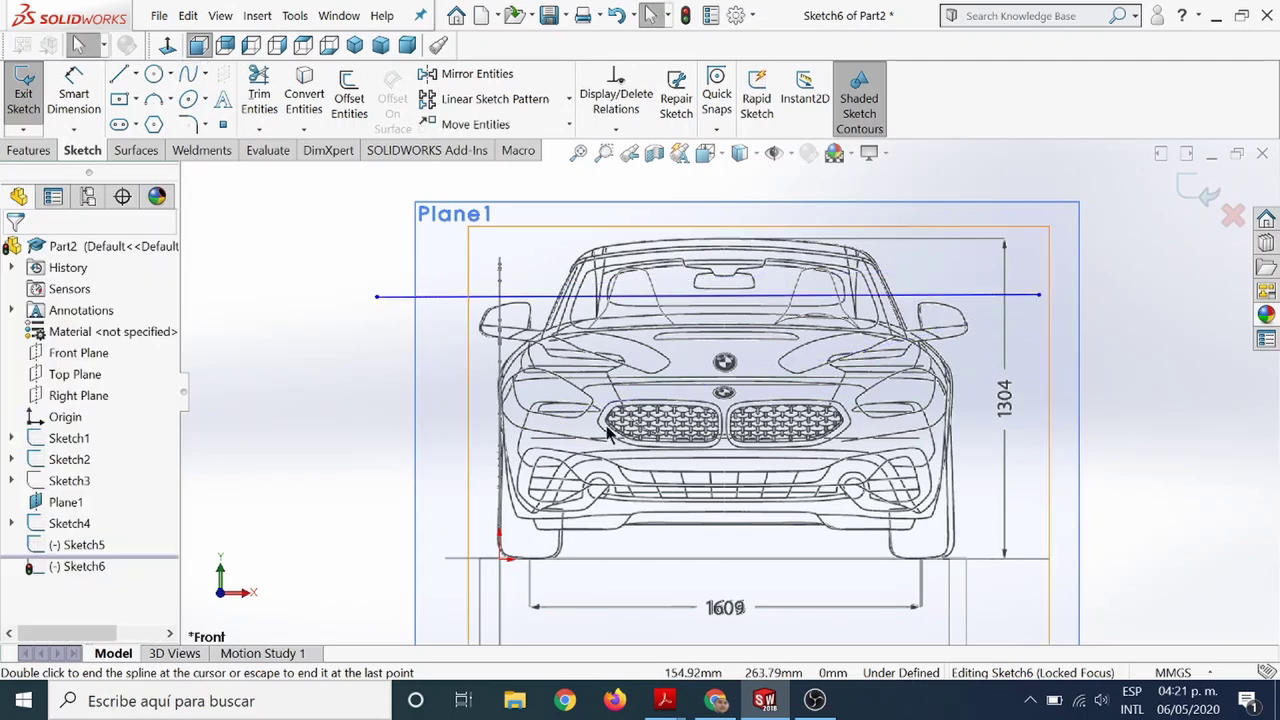
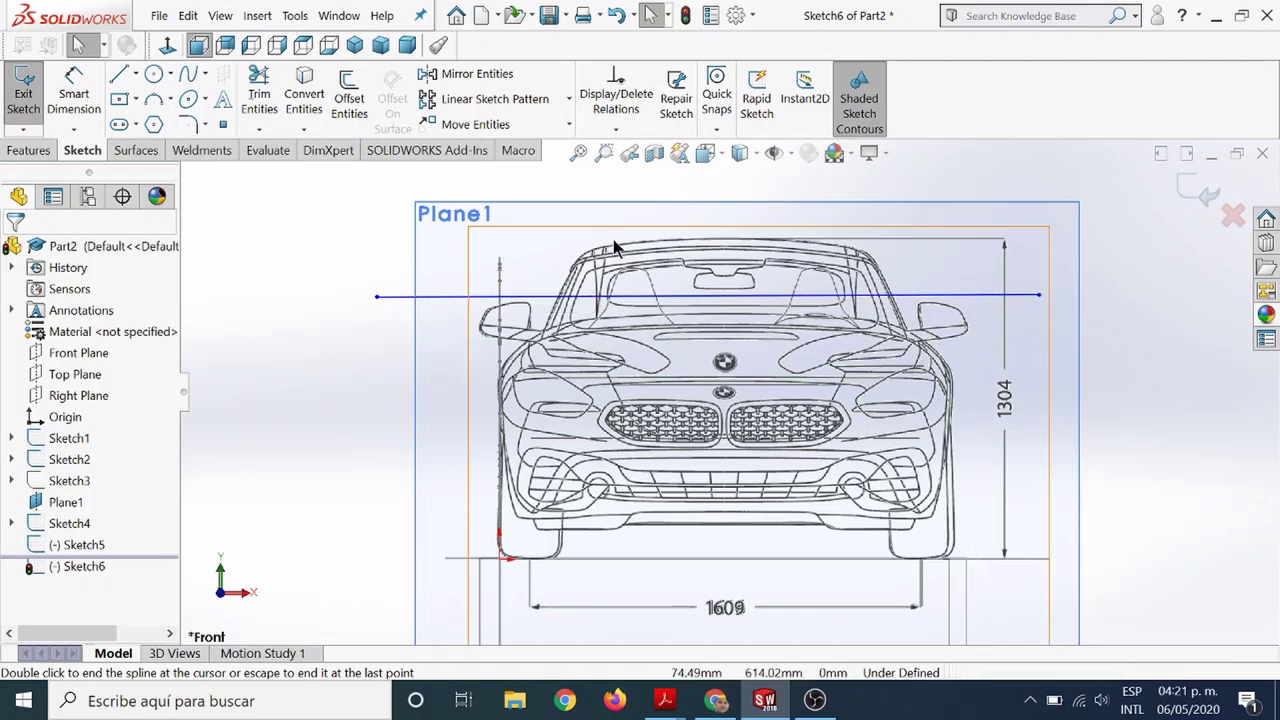
Bend the Sketch6 spline upward over the roof and angle its right end downward.
key(Escape)
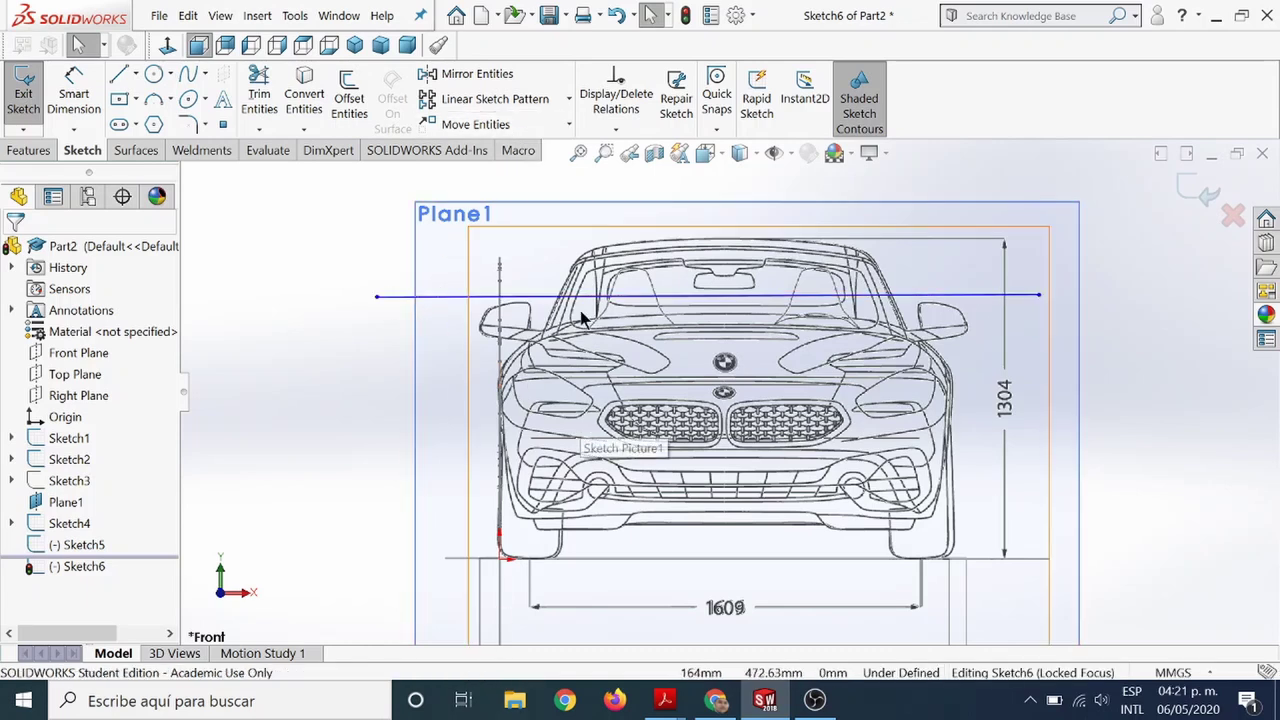
click(440, 296)
scroll(563, 303, down, 2)
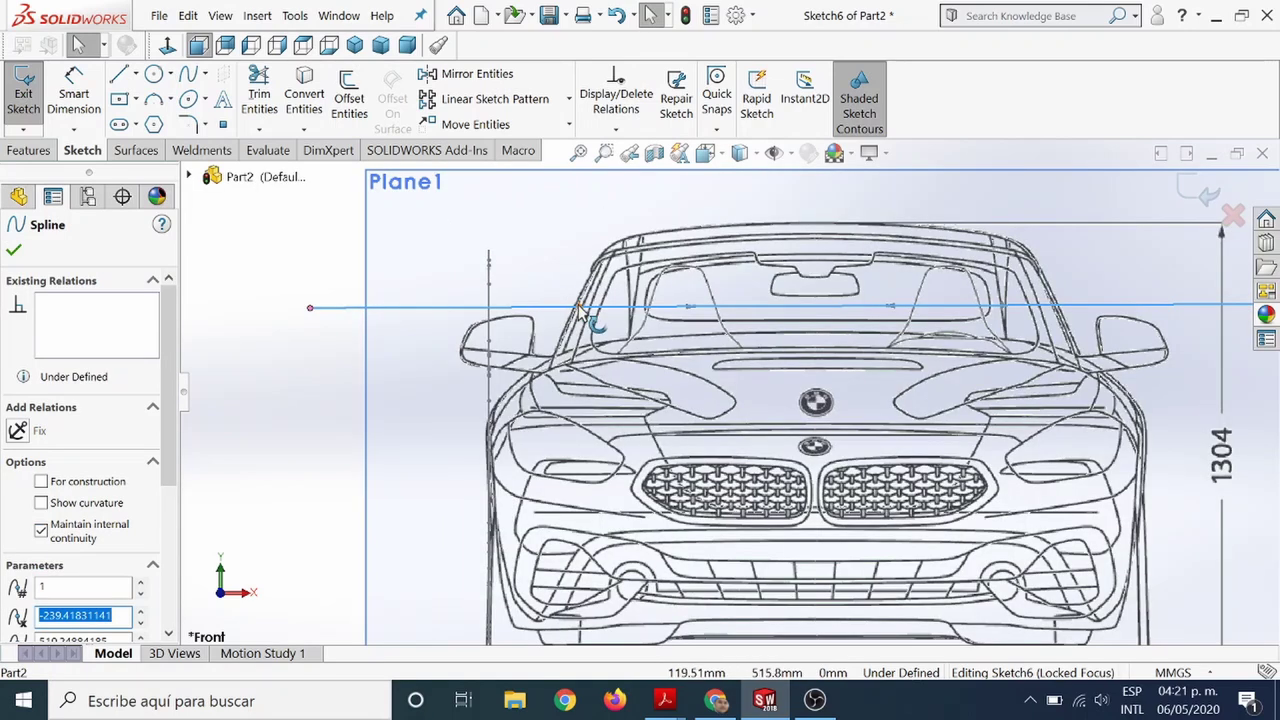
mouse_move(604, 306)
mouse_down()
mouse_move(598, 232)
mouse_move(612, 208)
mouse_up()
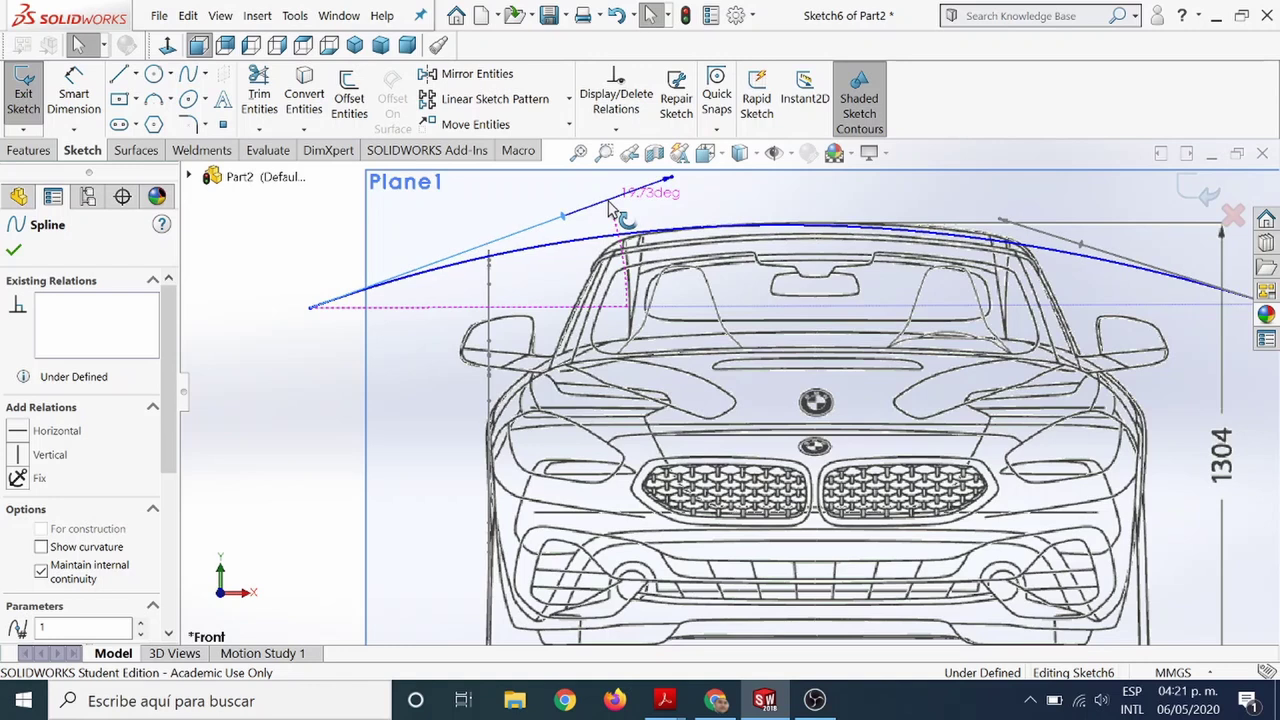
drag(1097, 251, 1083, 242)
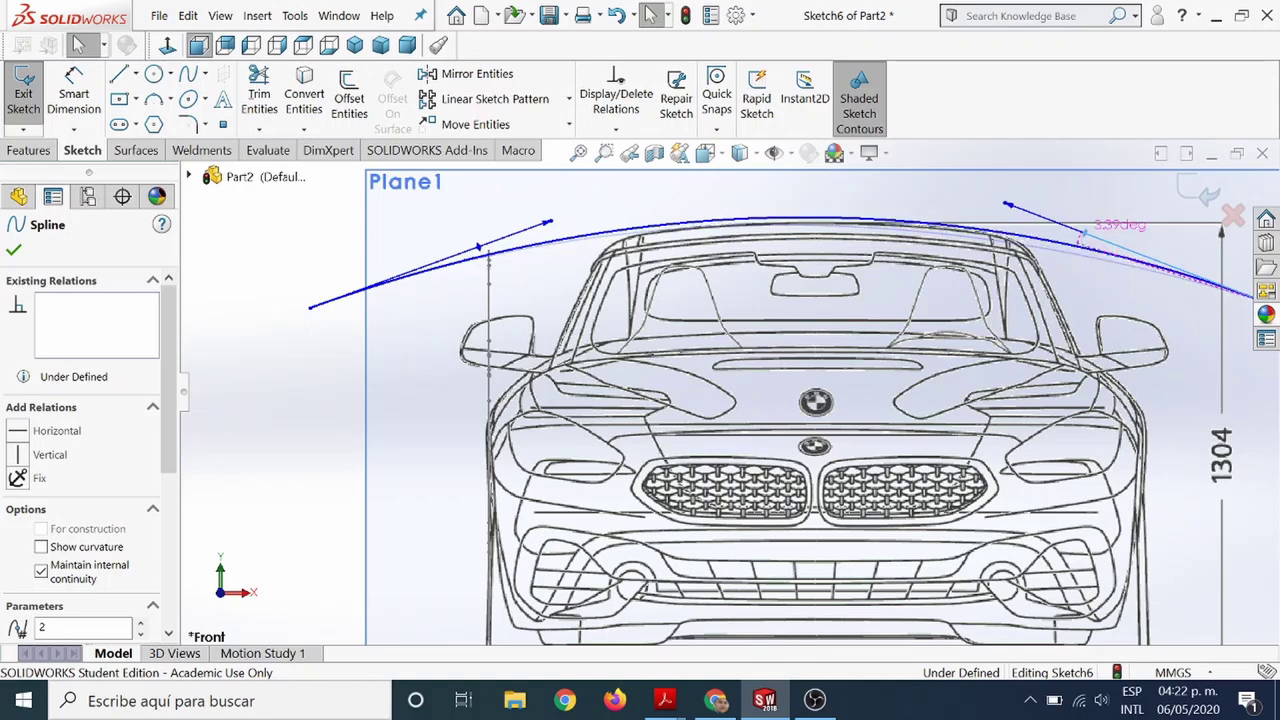
key(f)
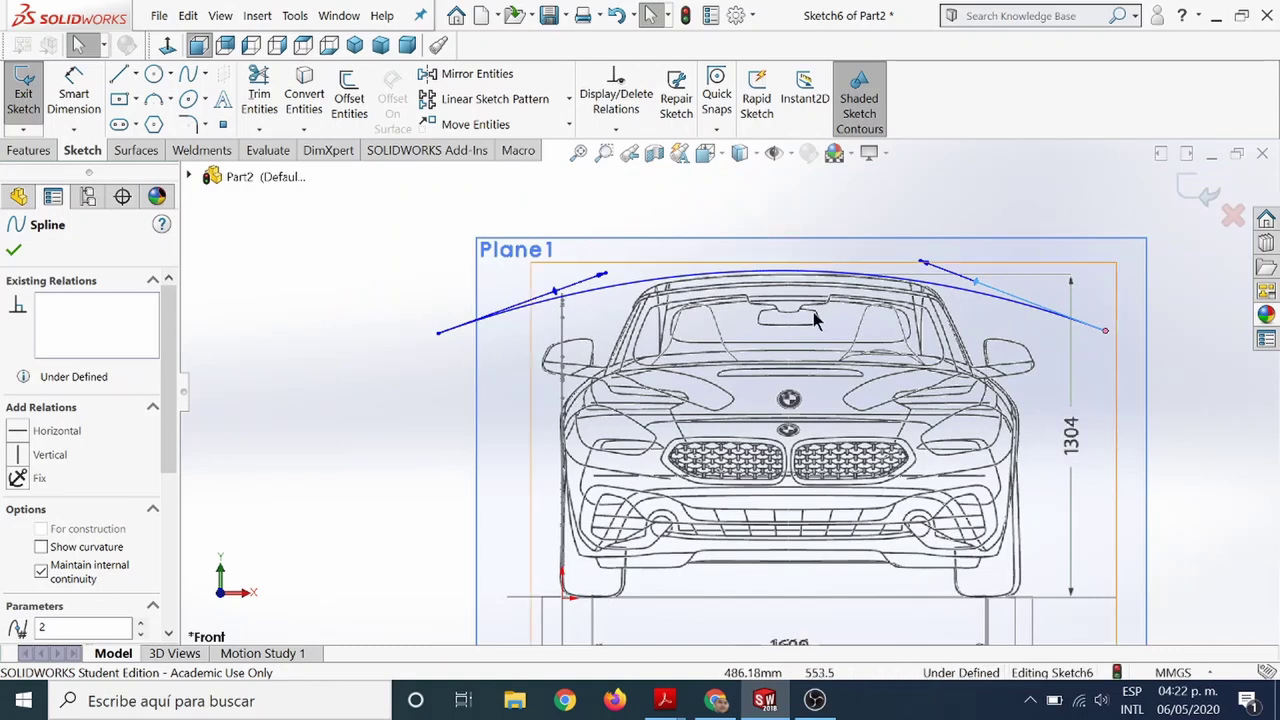
click(1192, 198)
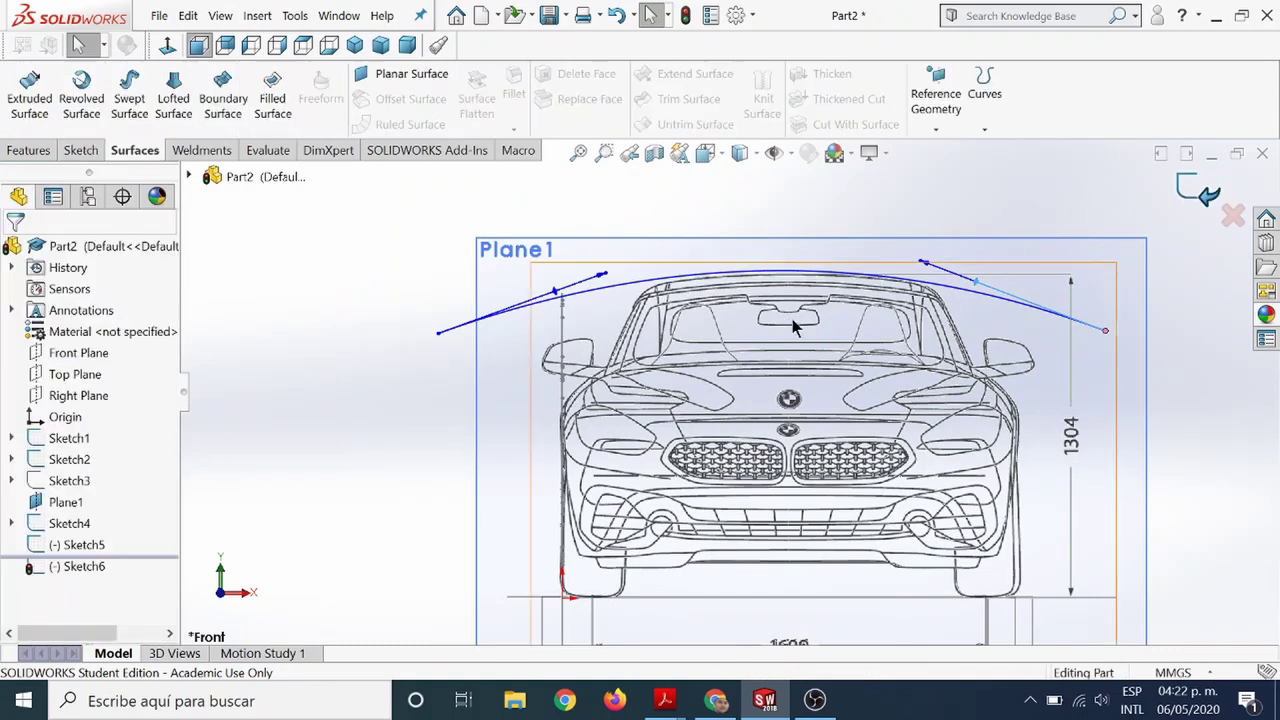
scroll(519, 360, up, 5)
middle_drag(519, 356, 480, 394)
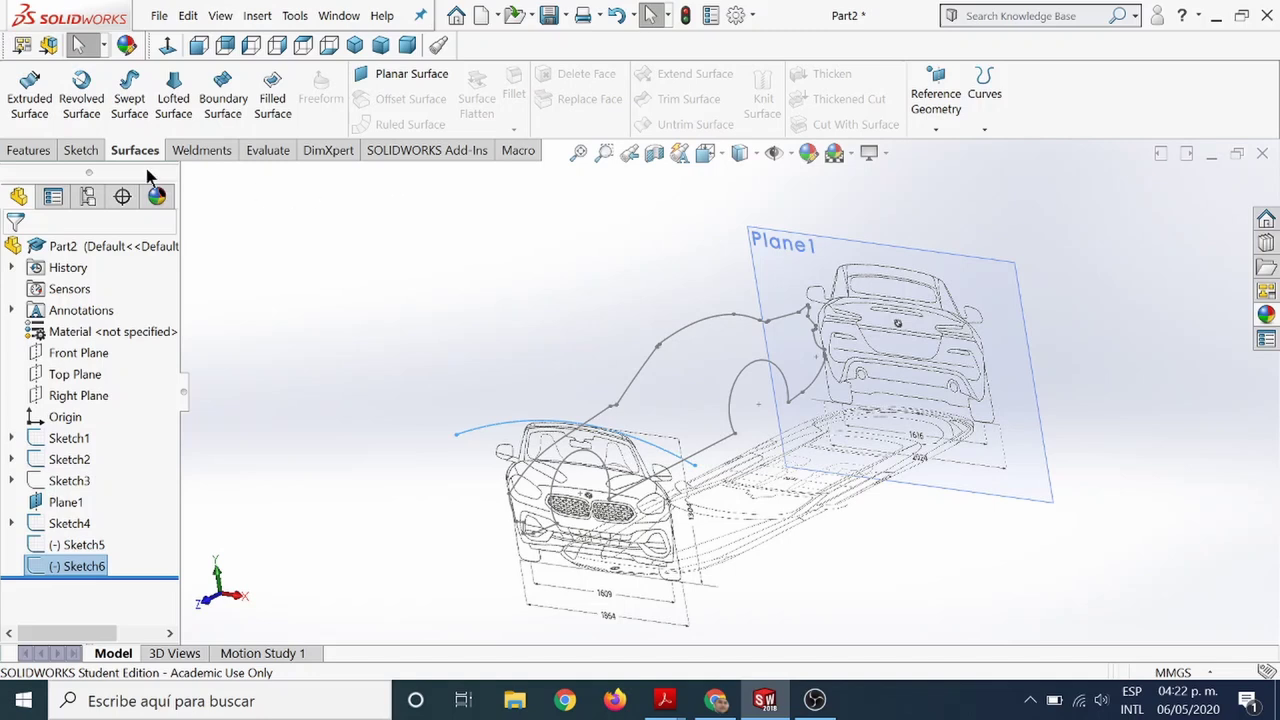
click(27, 155)
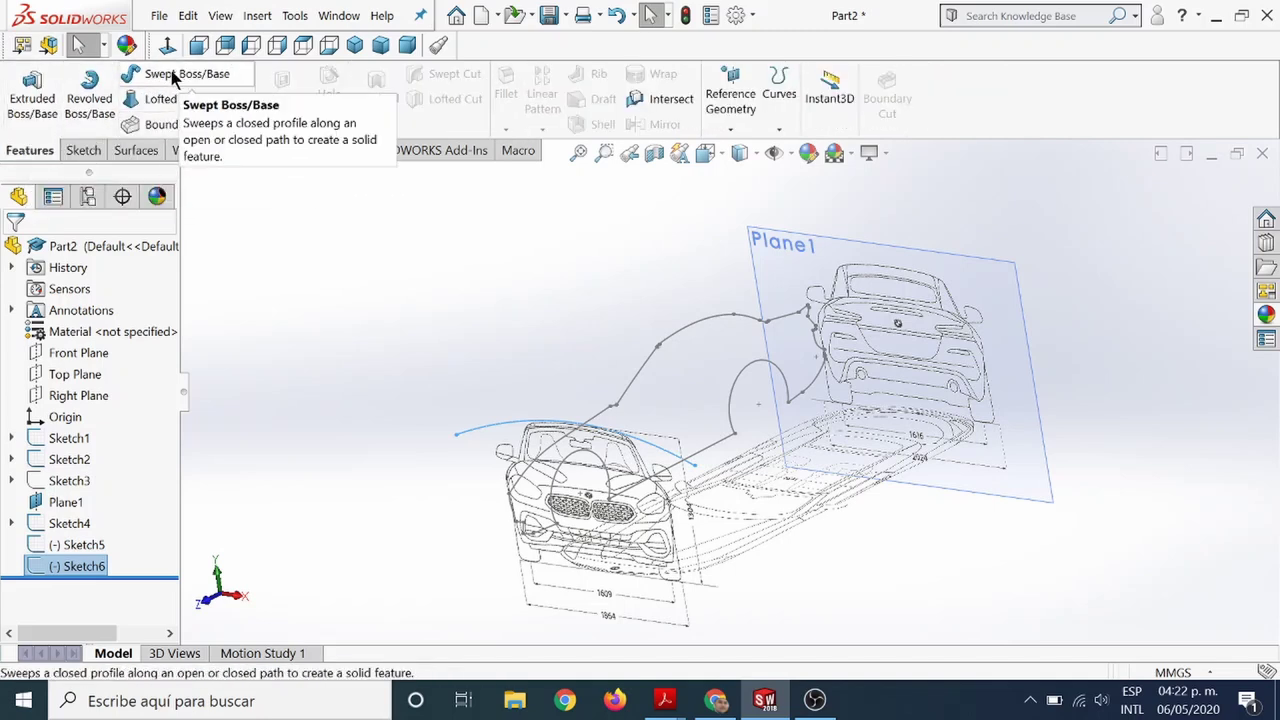
click(138, 151)
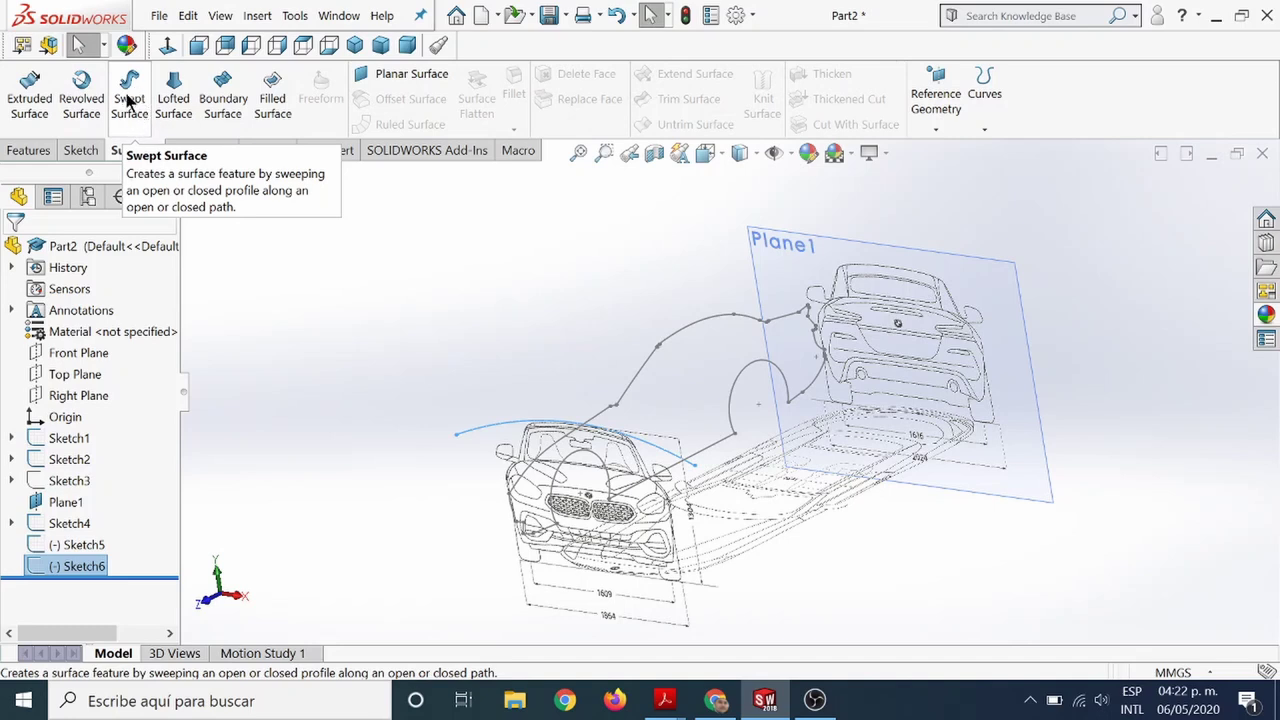
click(128, 100)
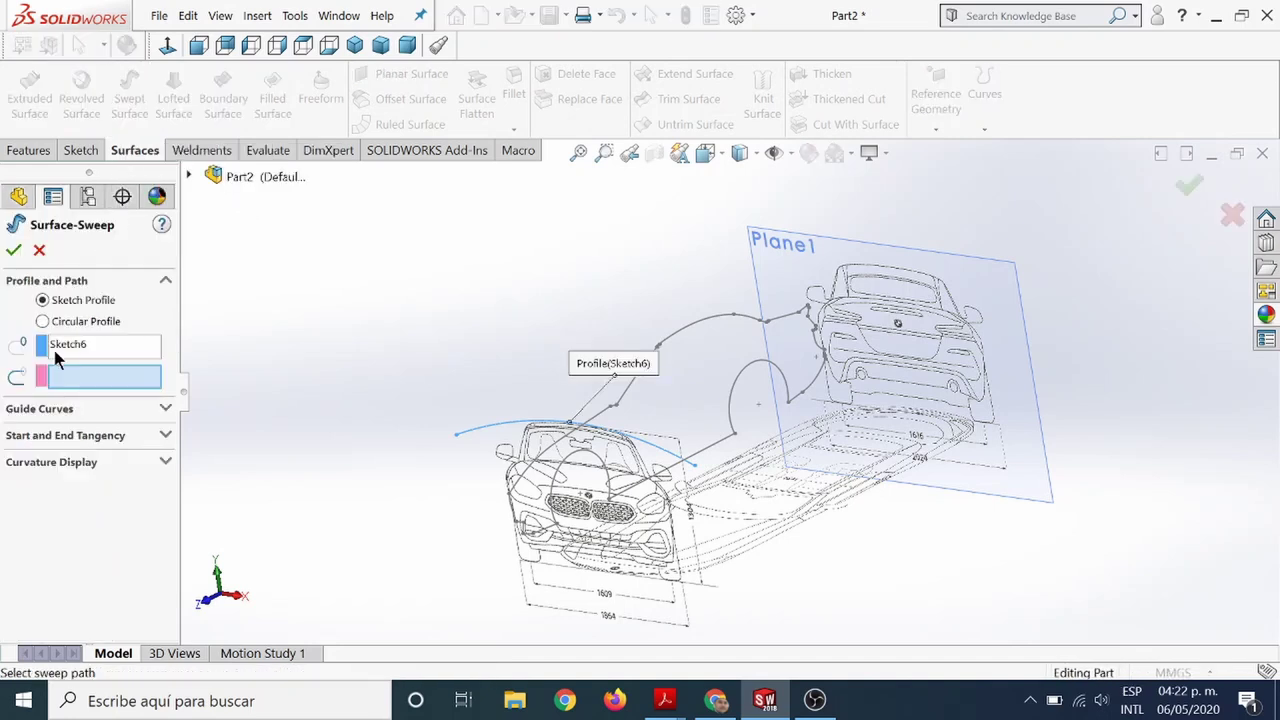
click(75, 346)
key(Delete)
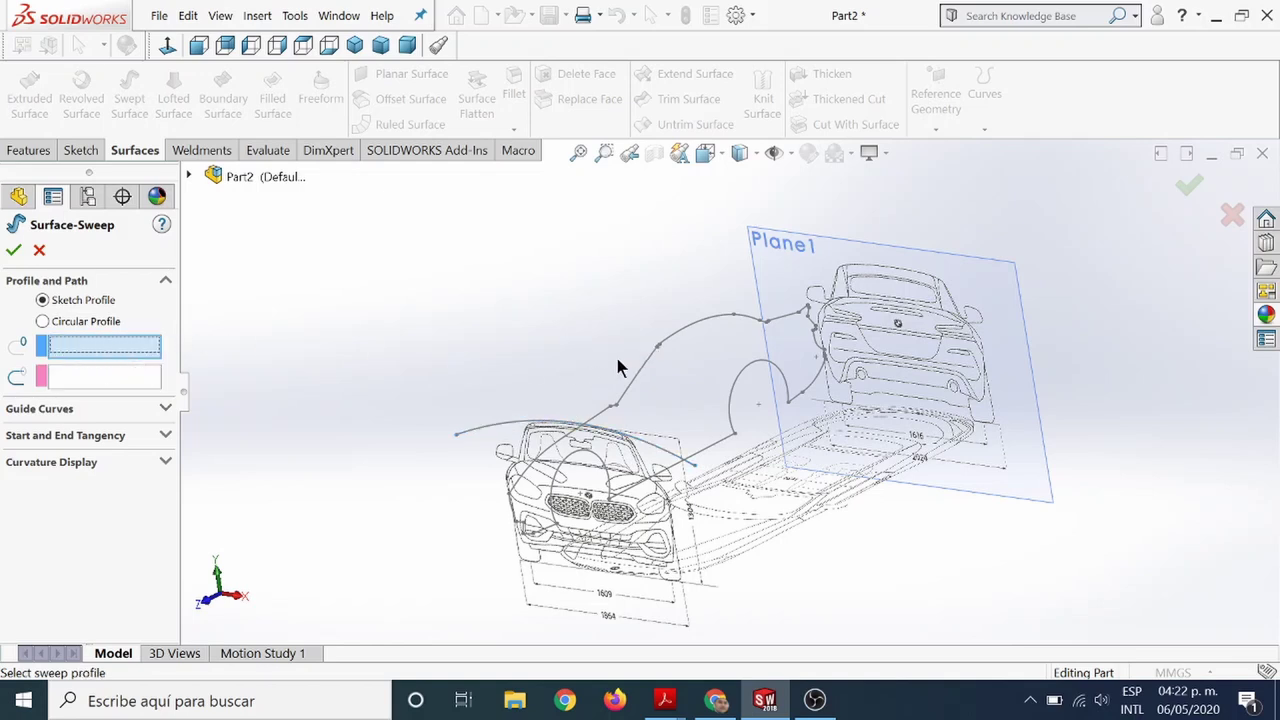
click(692, 342)
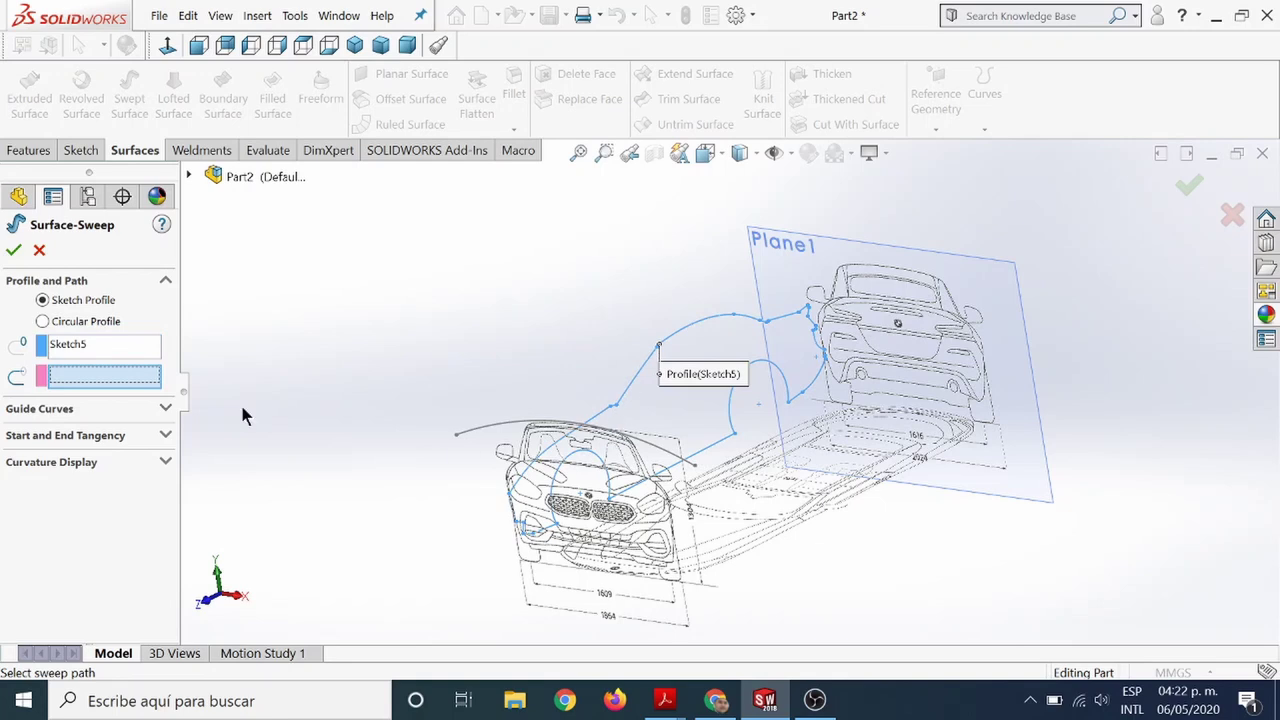
click(495, 427)
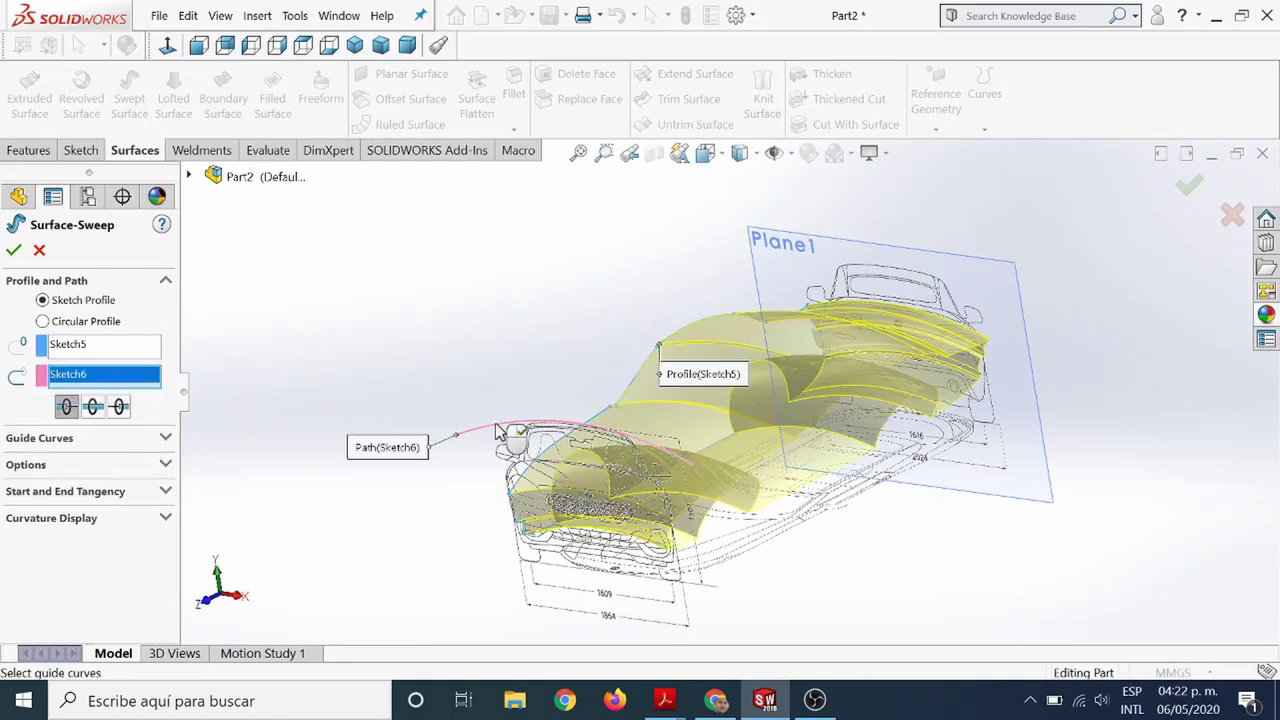
middle_drag(449, 562, 622, 378)
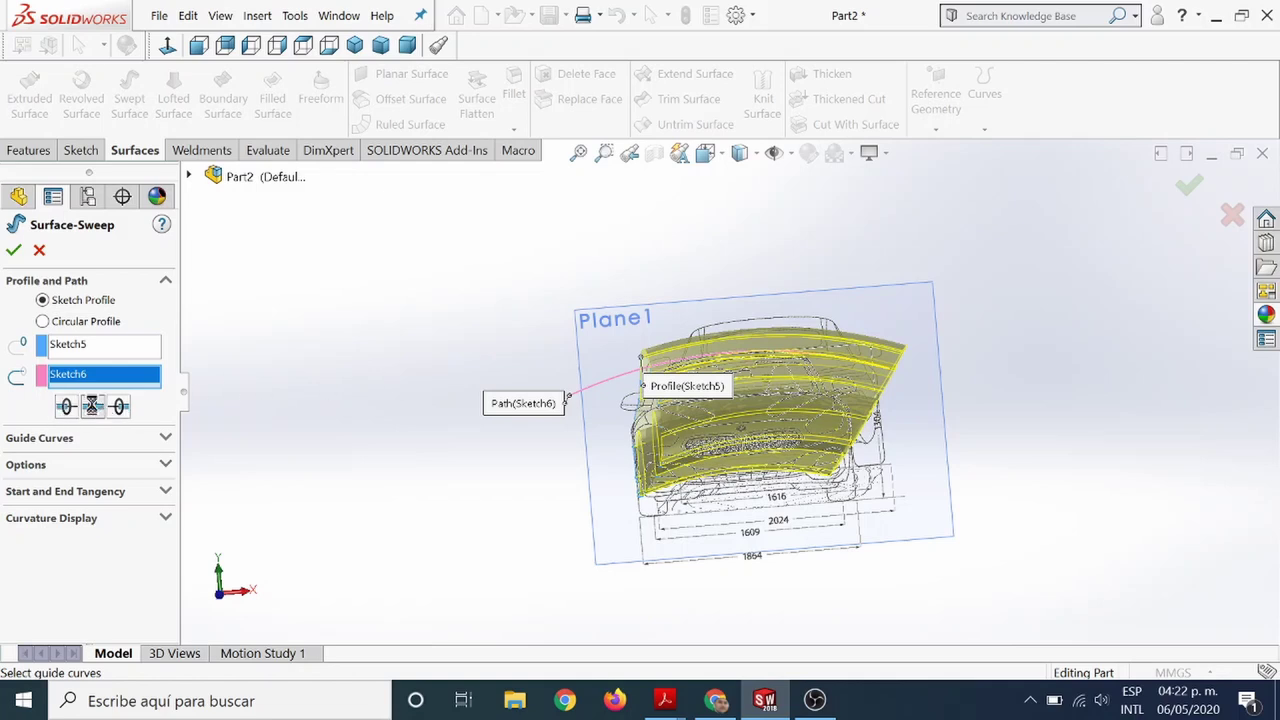
click(92, 406)
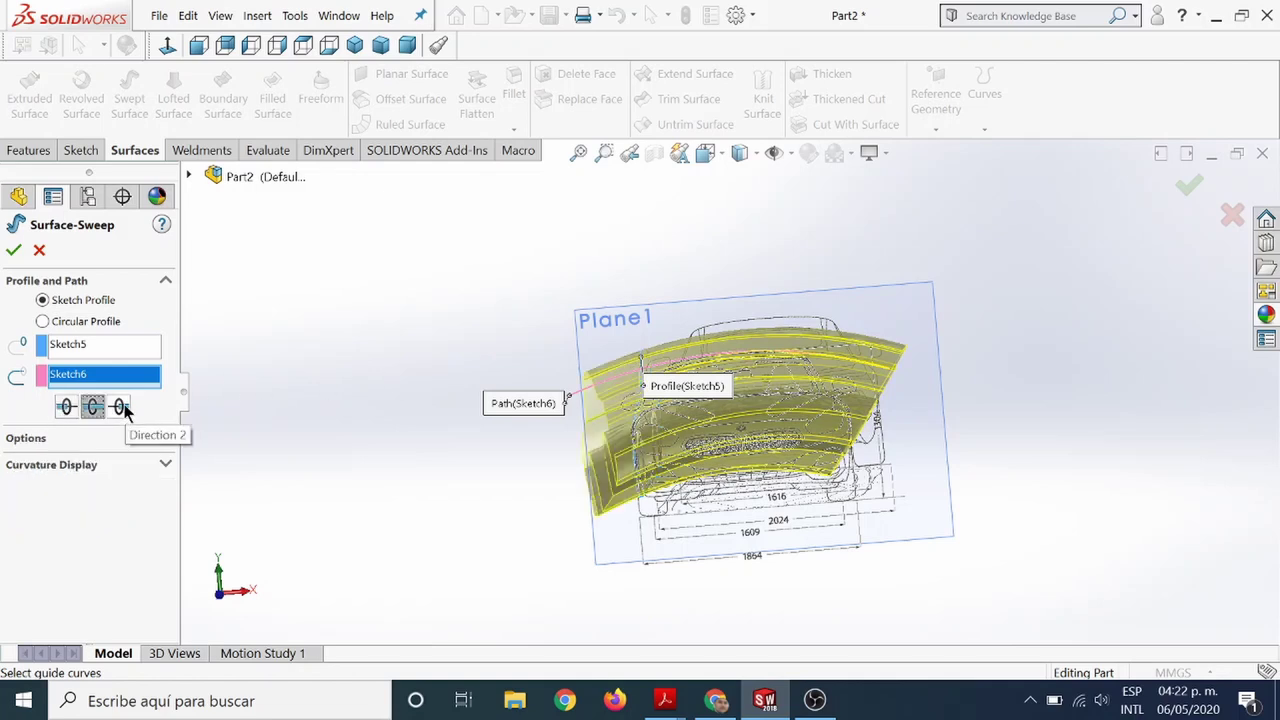
mouse_move(449, 470)
middle_down()
mouse_move(447, 459)
mouse_move(755, 433)
middle_up()
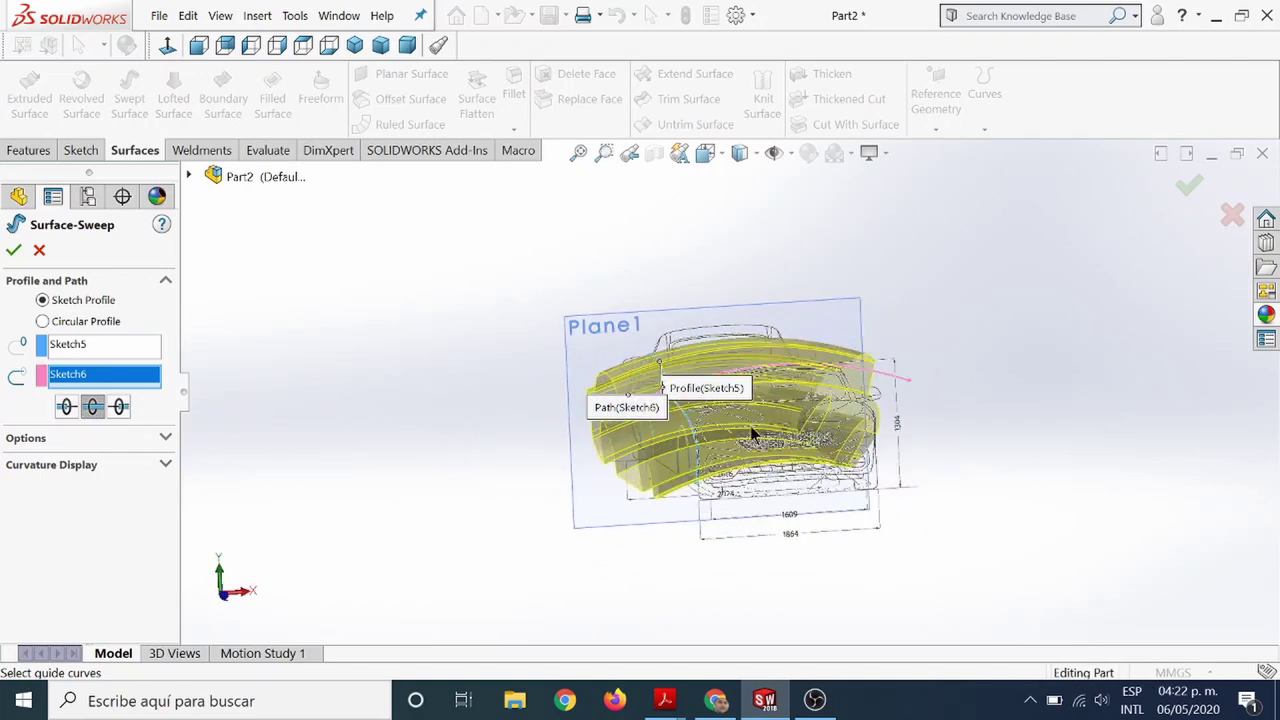
middle_drag(793, 507, 812, 489)
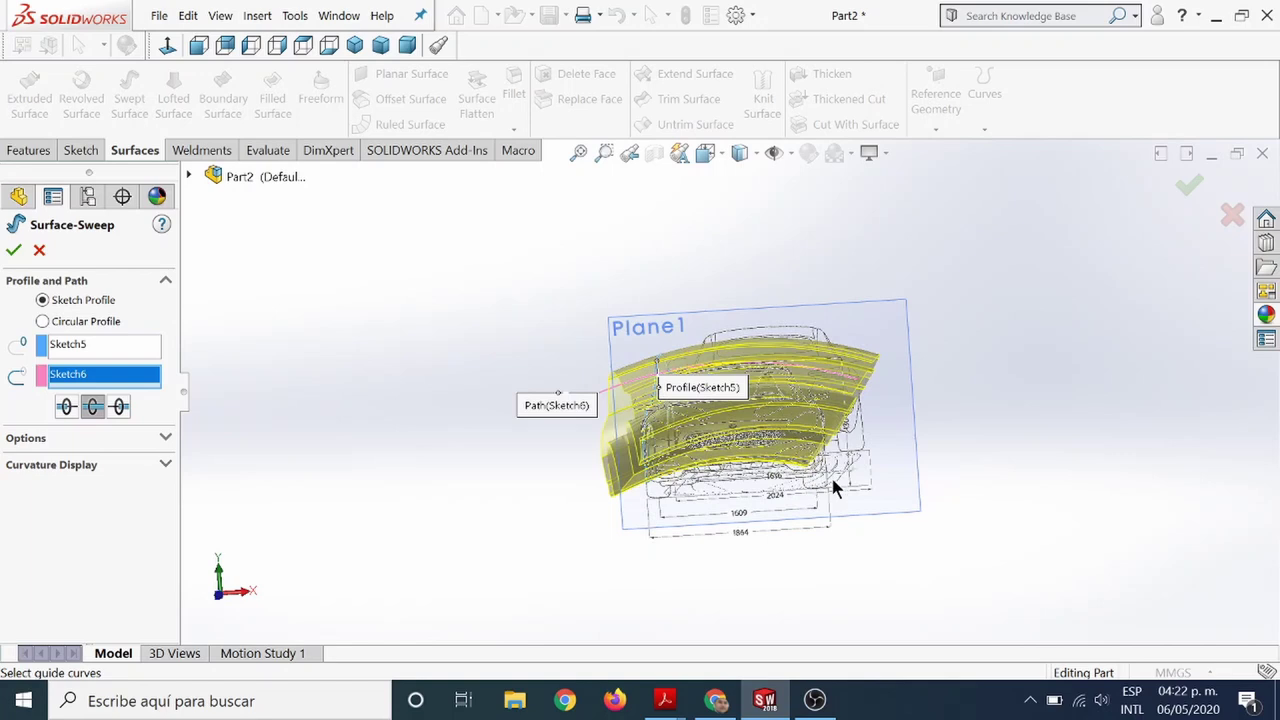
key(ctrl+1)
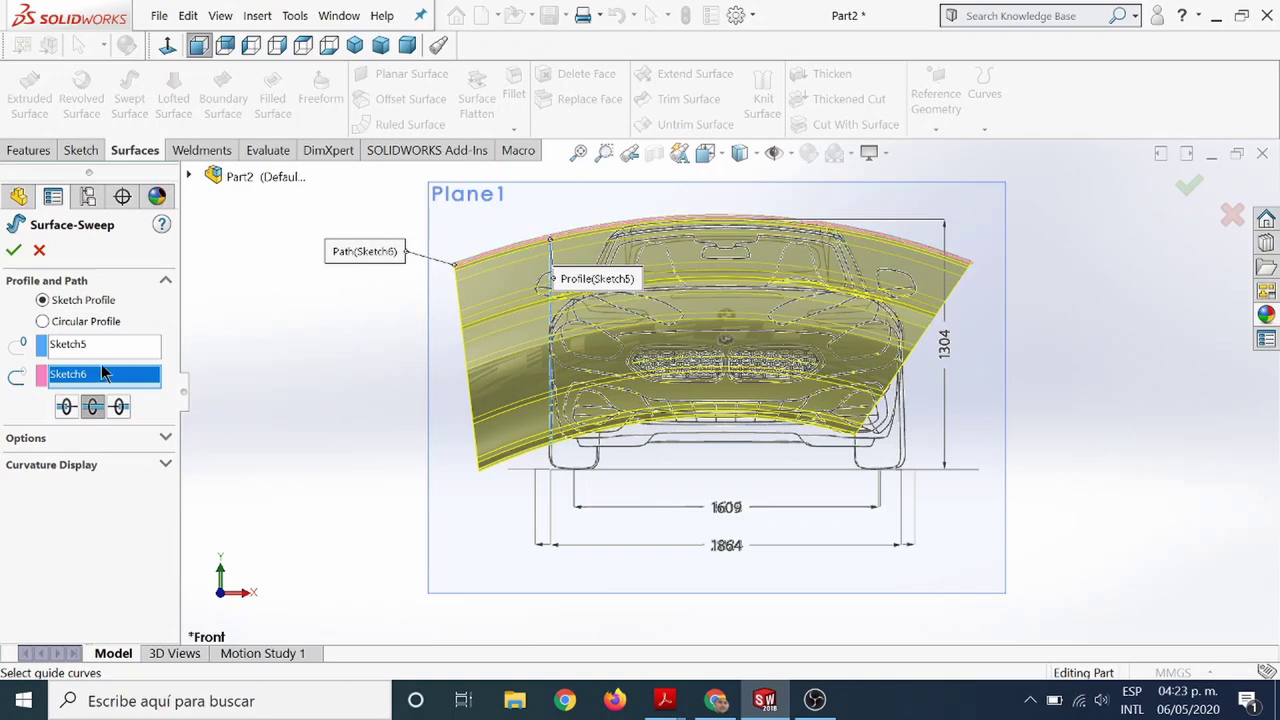
click(117, 410)
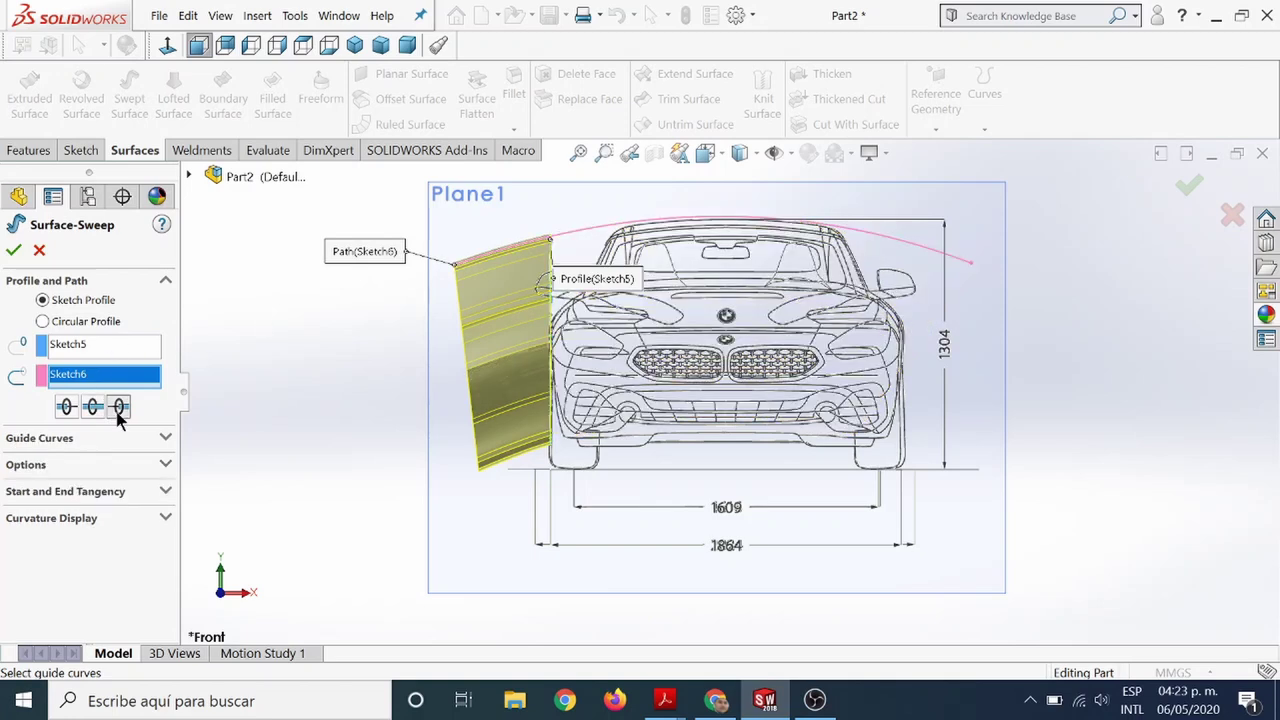
click(95, 408)
click(40, 251)
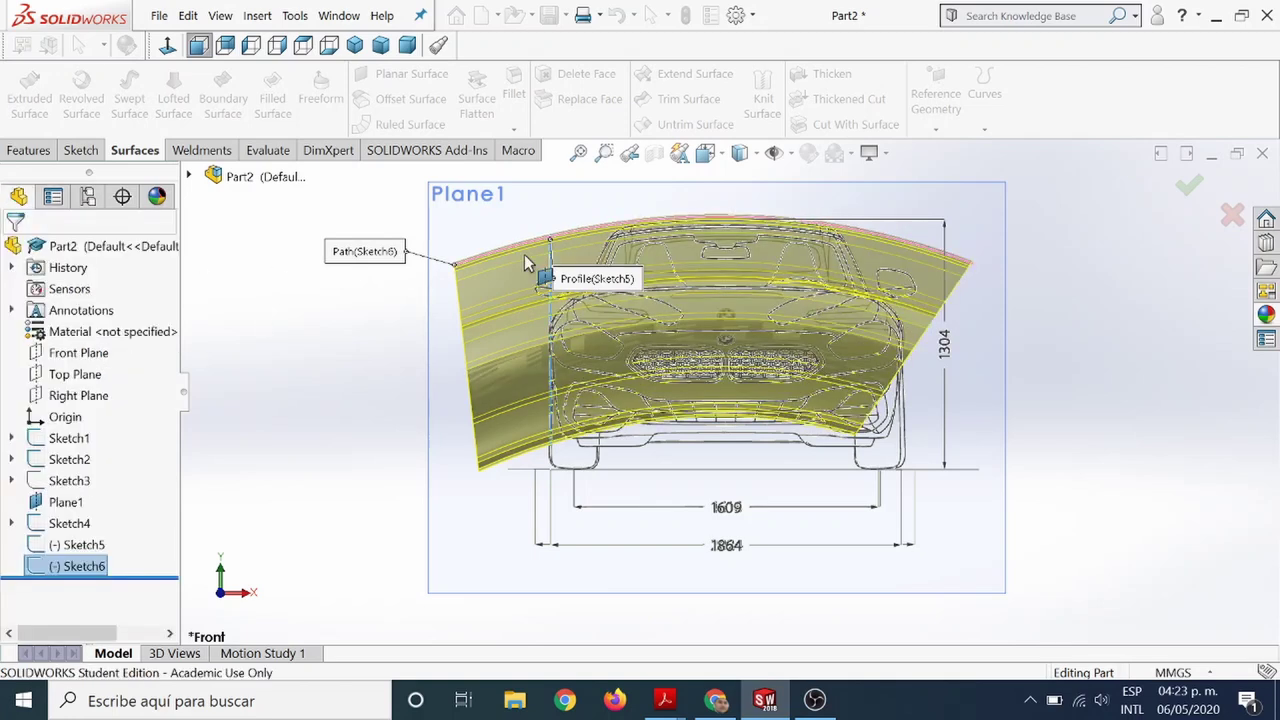
Edit Sketch6 and stretch the roof curve's right endpoint farther past the car's side.
right_click(54, 576)
click(64, 298)
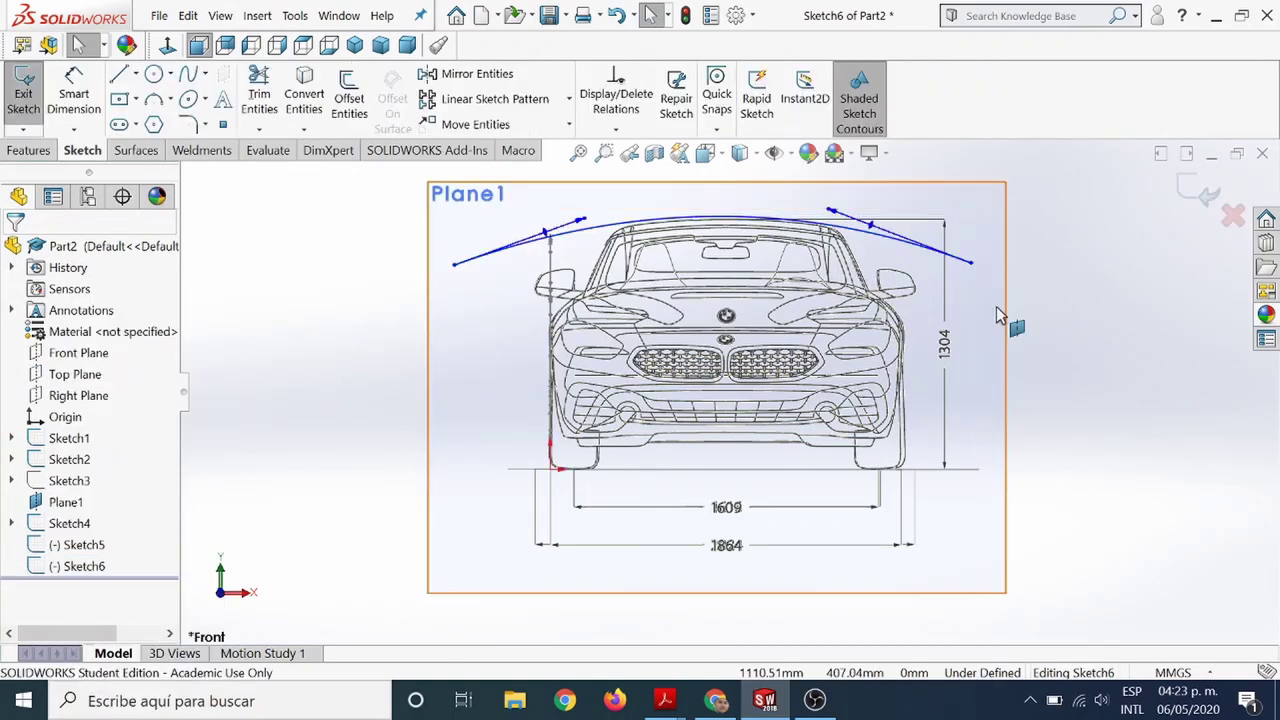
drag(972, 268, 1050, 274)
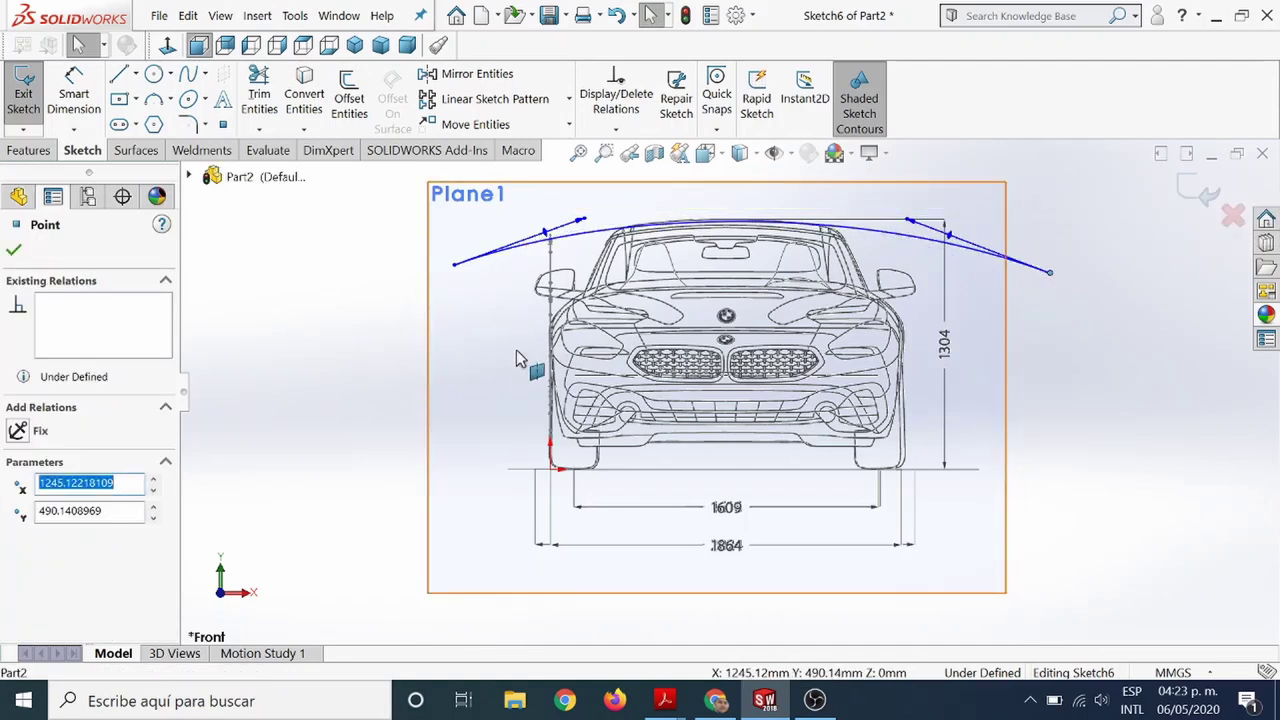
click(12, 251)
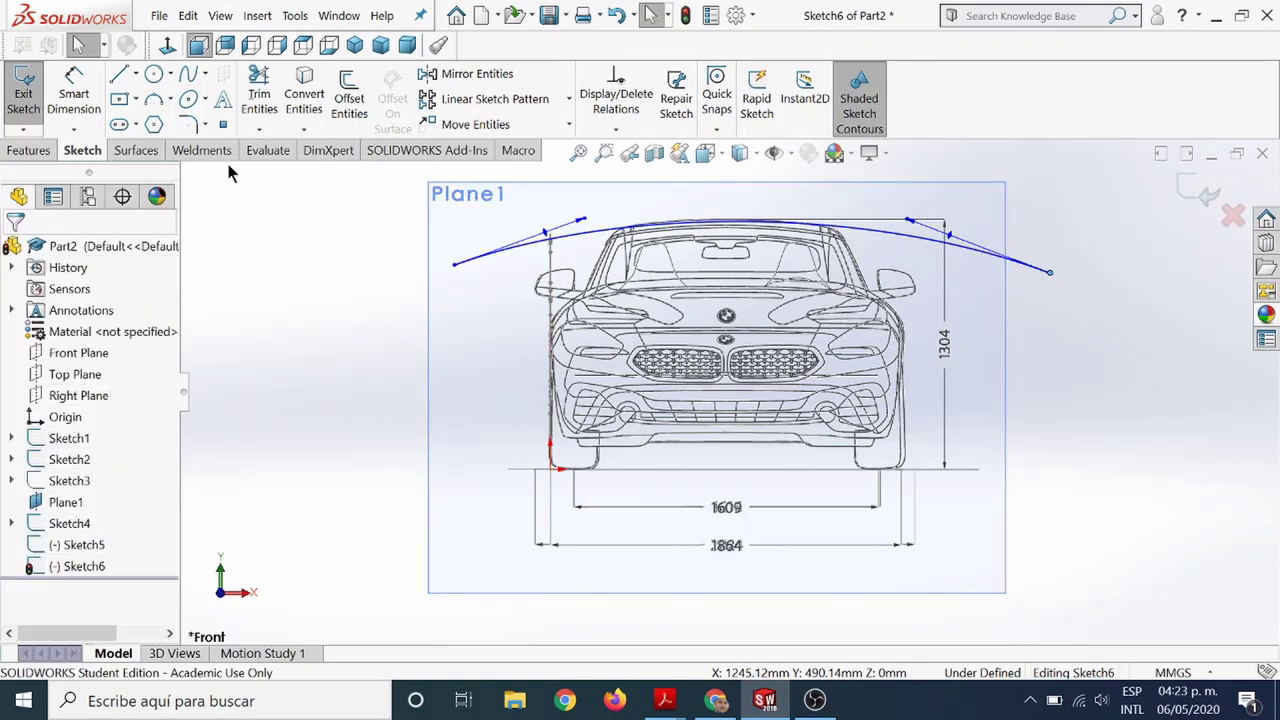
Try a Swept Surface again, dismiss the invalid-argument error and close the failed sweep.
click(137, 152)
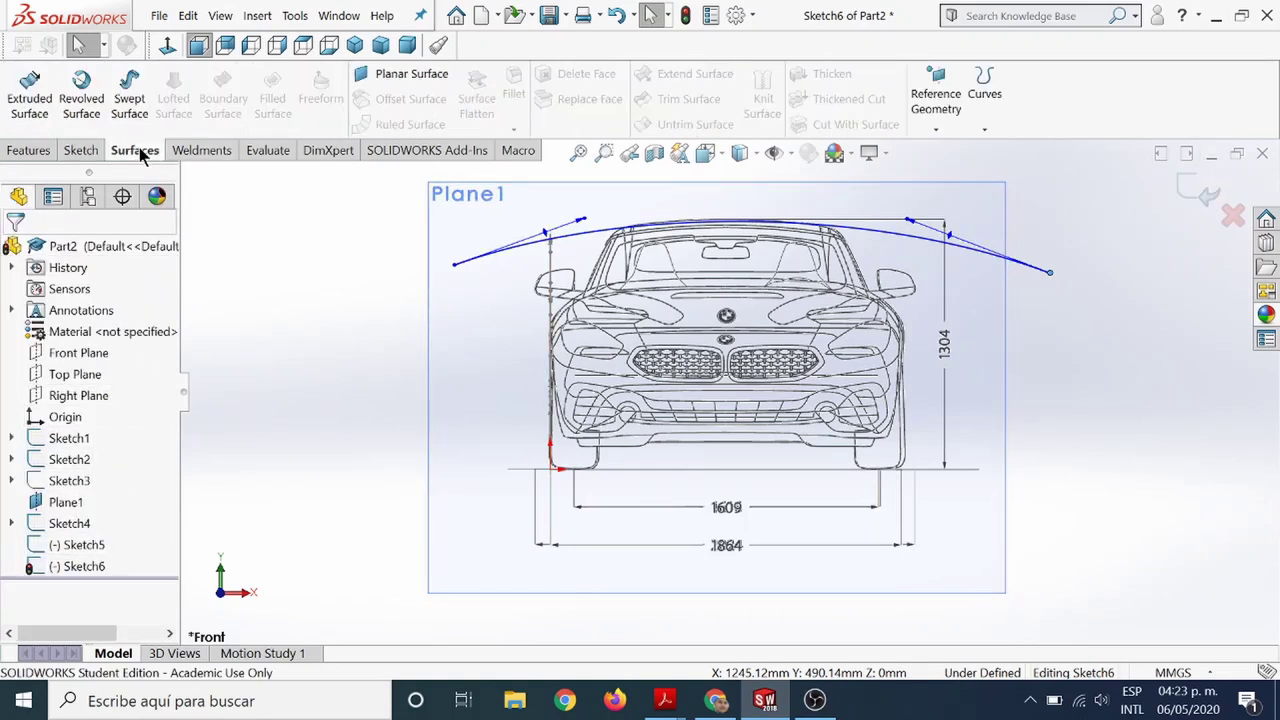
click(133, 92)
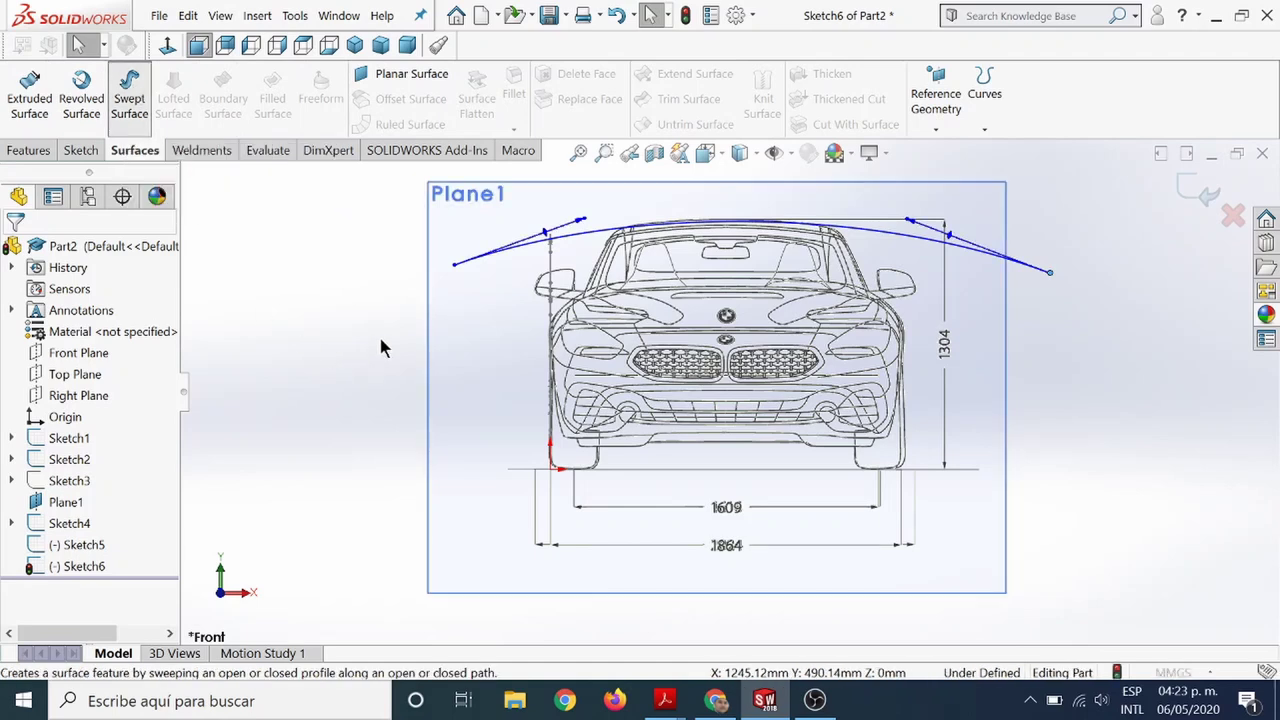
click(718, 394)
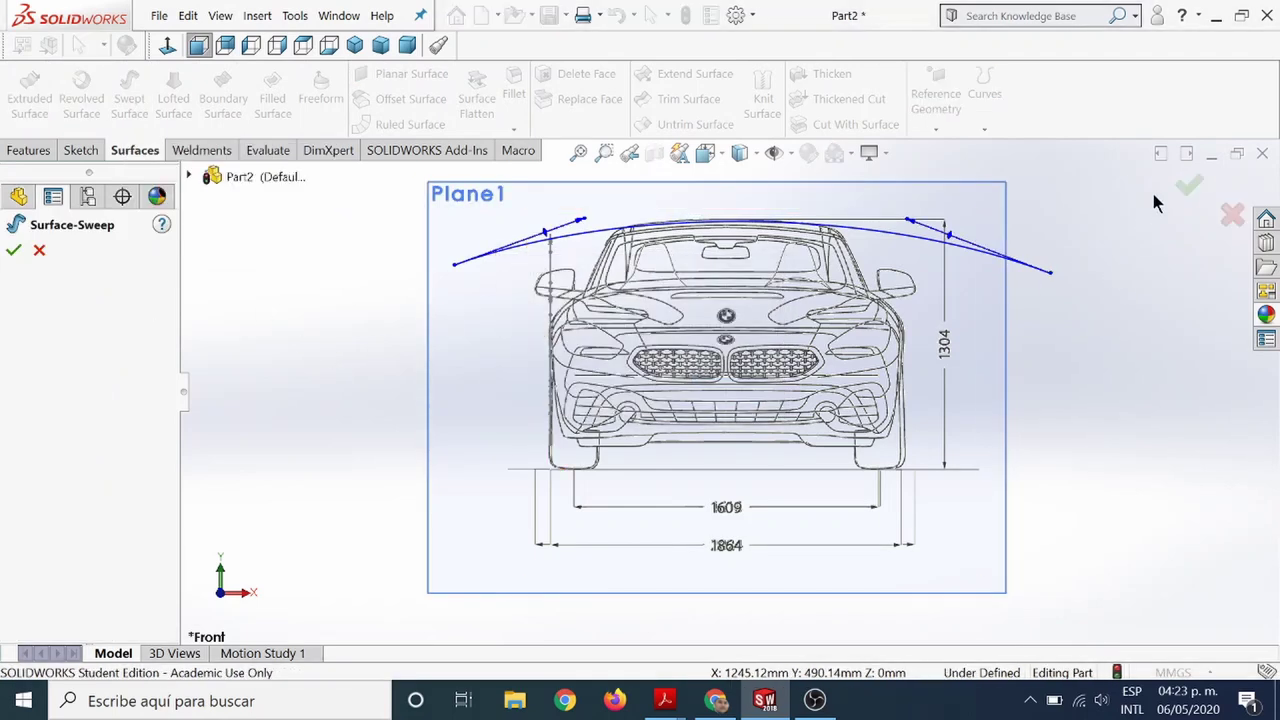
mouse_move(1189, 185)
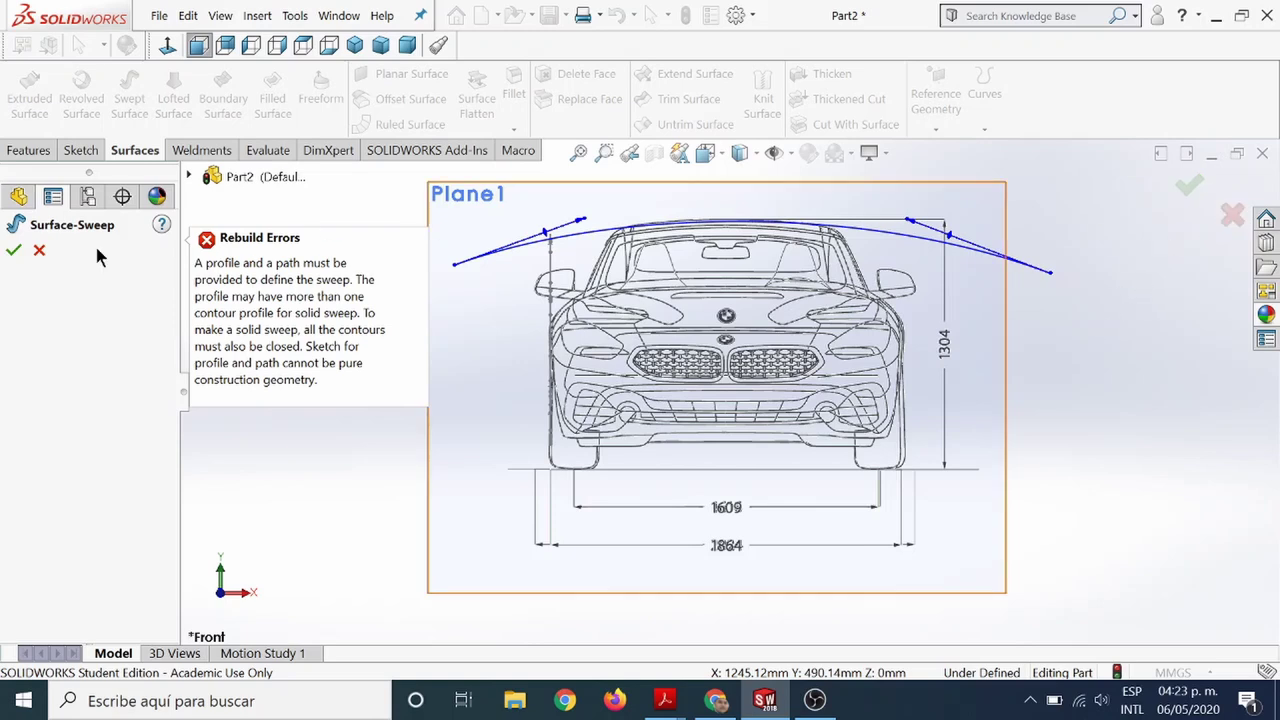
click(39, 250)
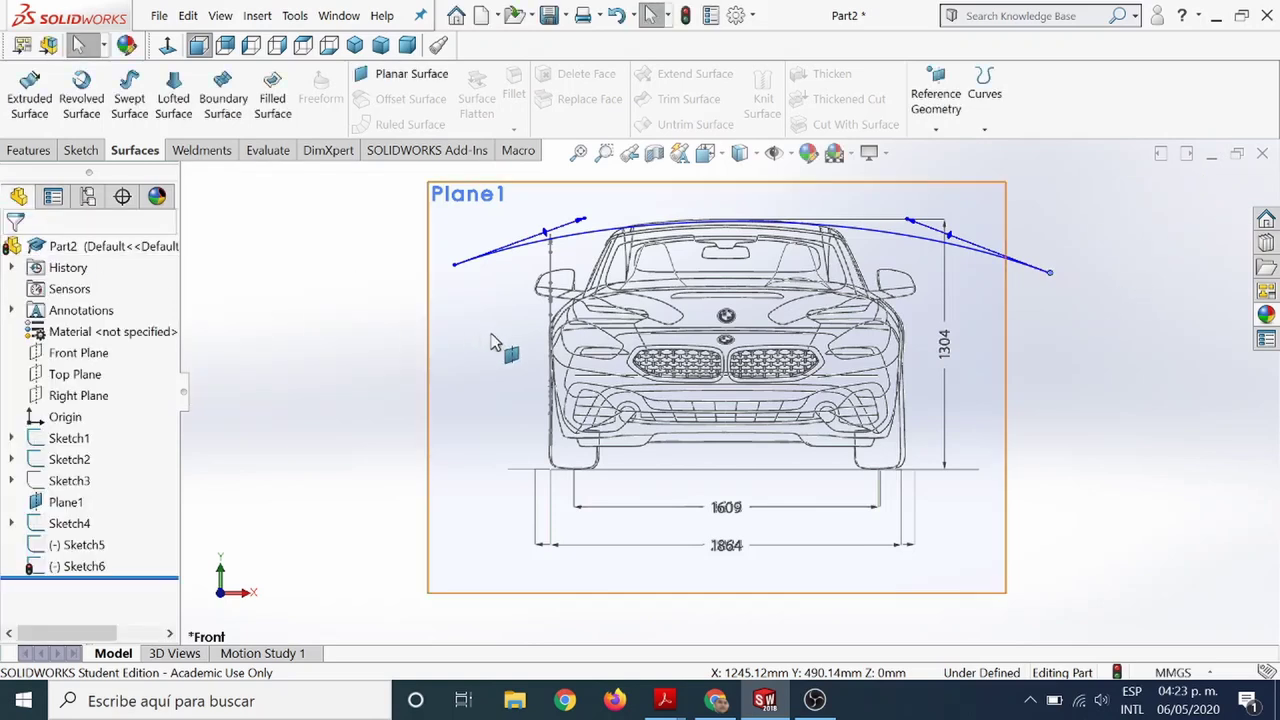
mouse_move(703, 350)
middle_down()
mouse_move(839, 514)
mouse_move(904, 520)
middle_up()
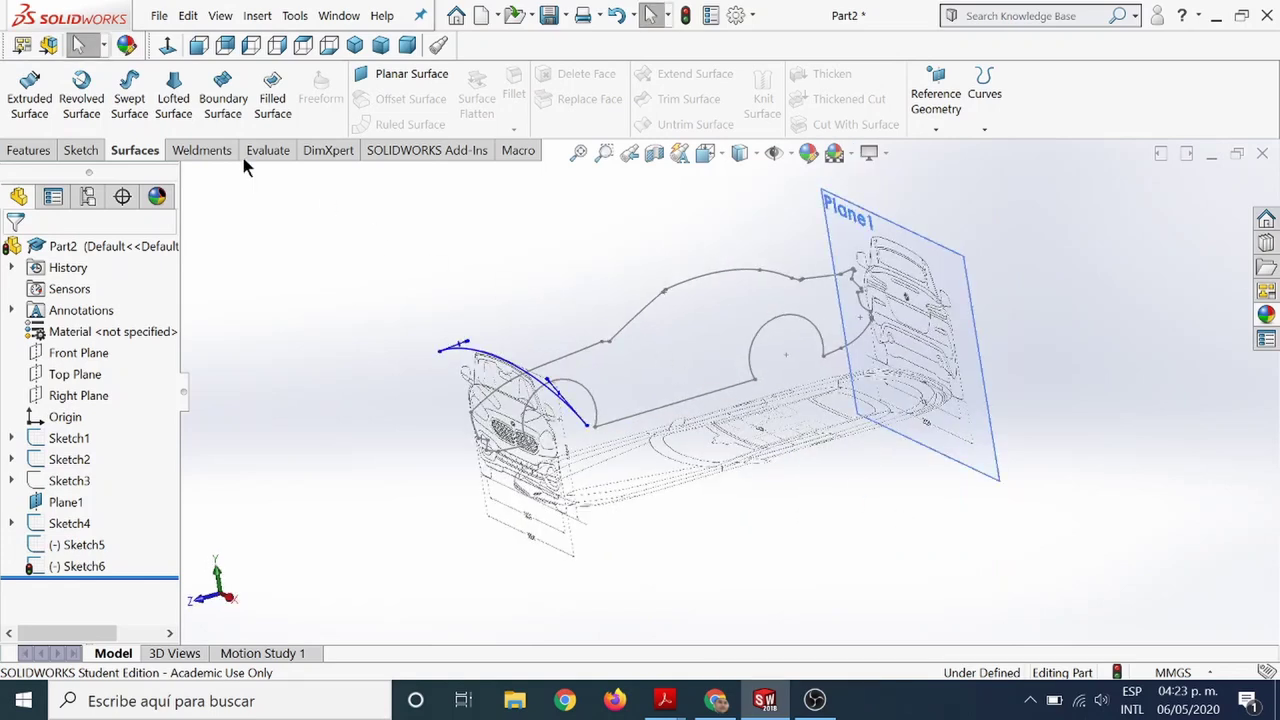
Sweep the Sketch5 profile along the Sketch6 path with the middle twist option, creating Surface-Sweep1.
click(127, 97)
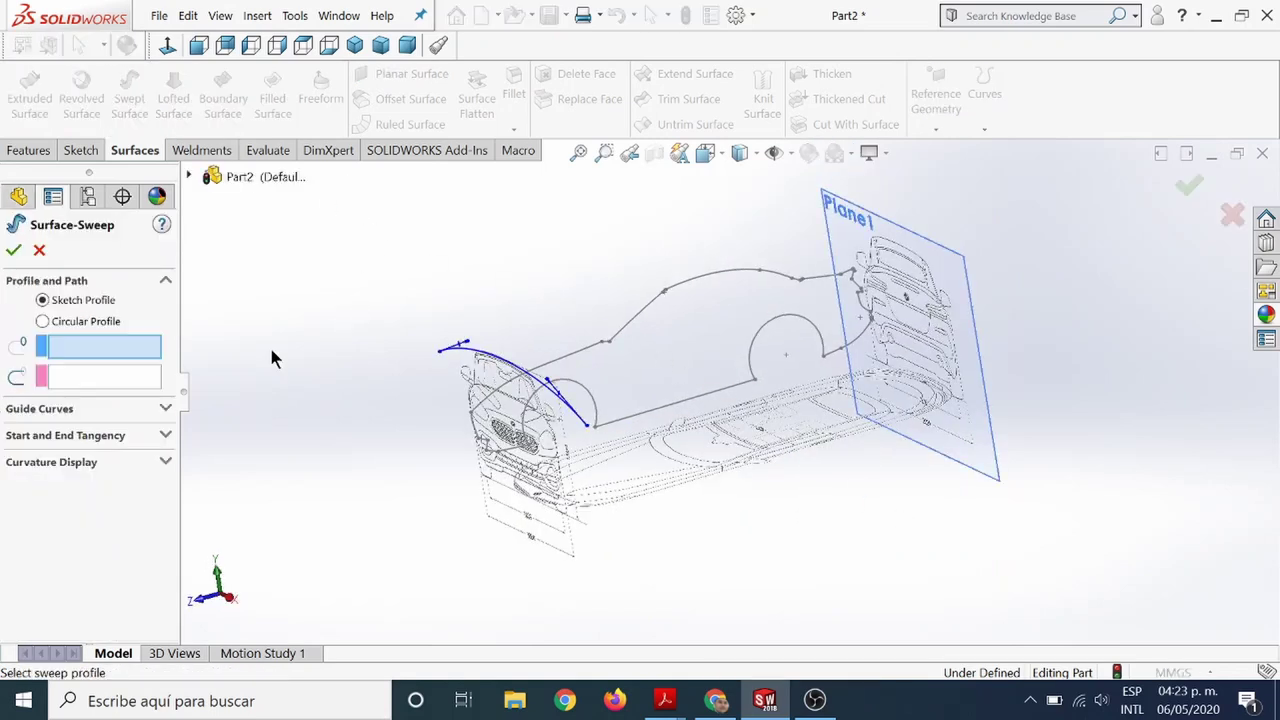
click(631, 333)
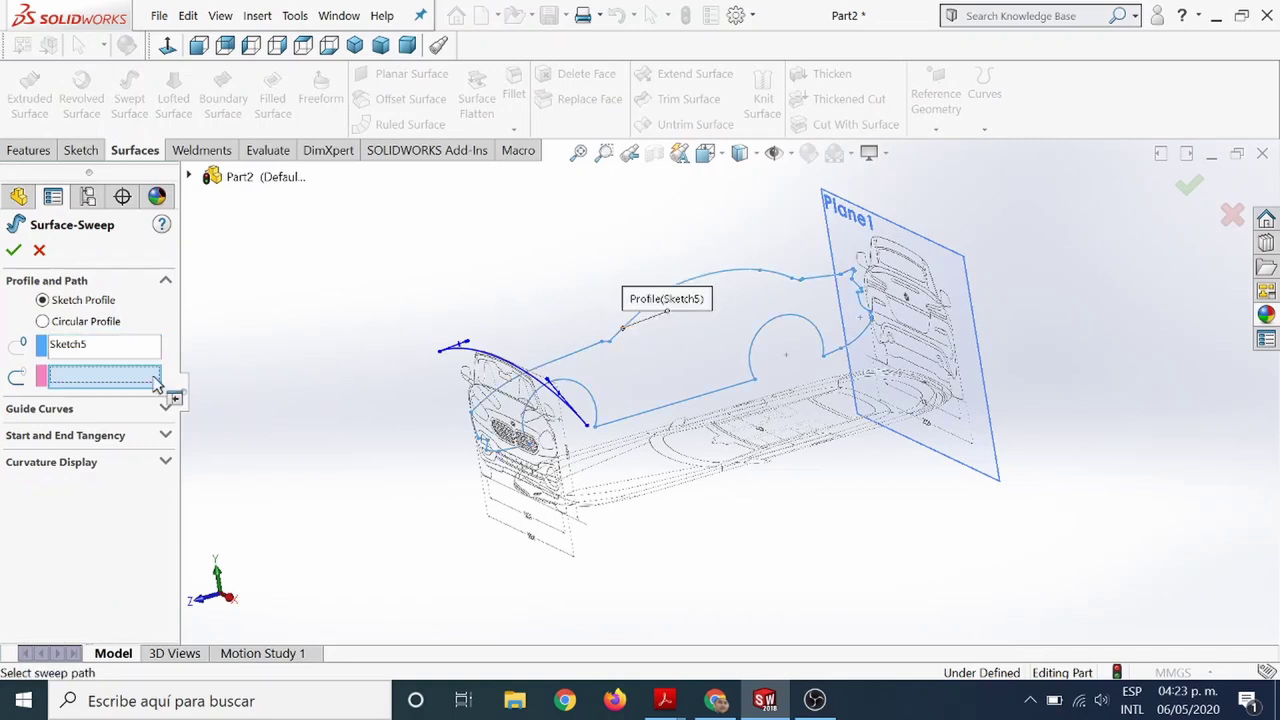
click(587, 423)
middle_drag(435, 490, 517, 437)
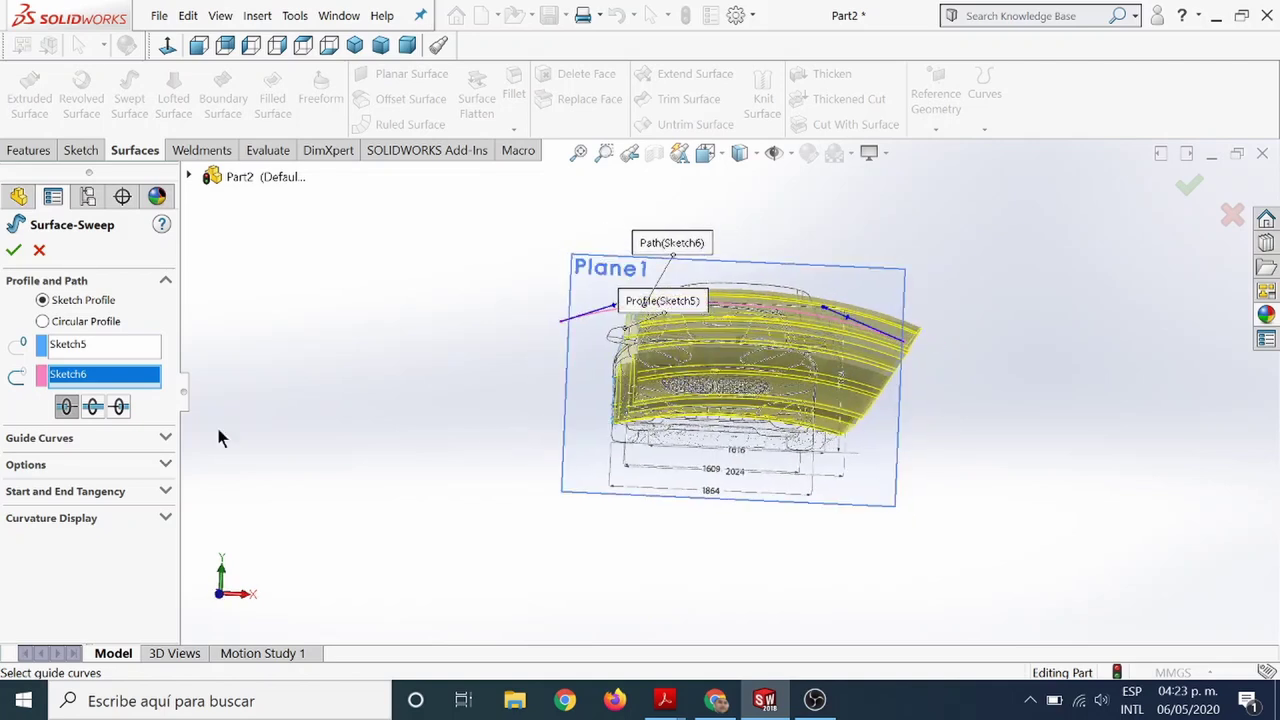
click(97, 403)
middle_drag(674, 452, 760, 400)
click(1190, 186)
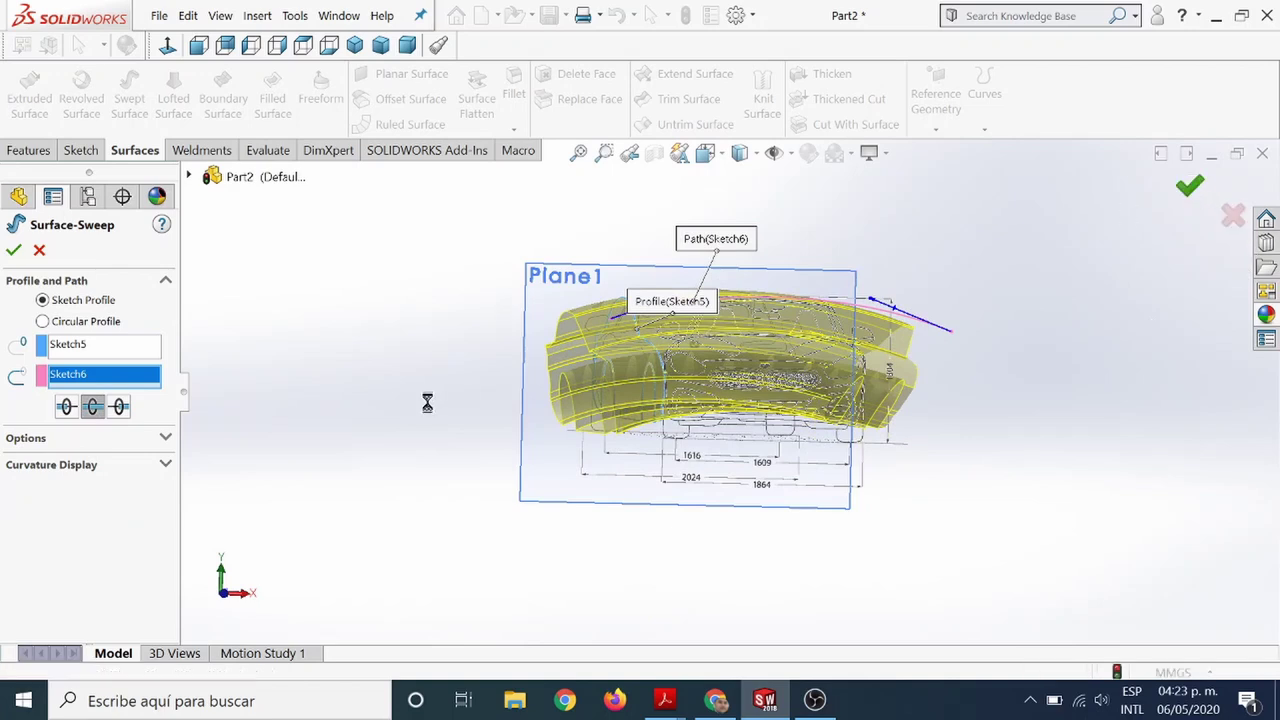
mouse_move(527, 372)
middle_down()
mouse_move(506, 437)
mouse_move(498, 360)
middle_up()
key(Escape)
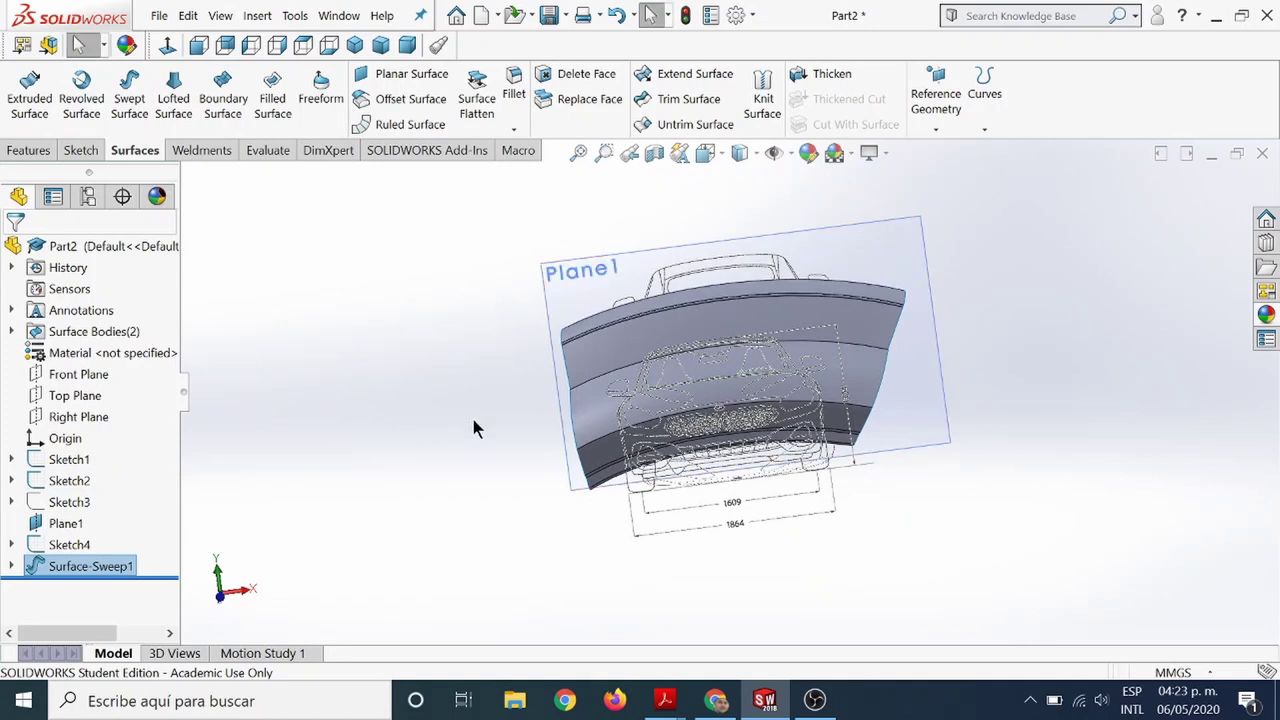
Start a sketch on the Front Plane with a spline from the windshield's top corner to the A-pillar base.
right_click(73, 383)
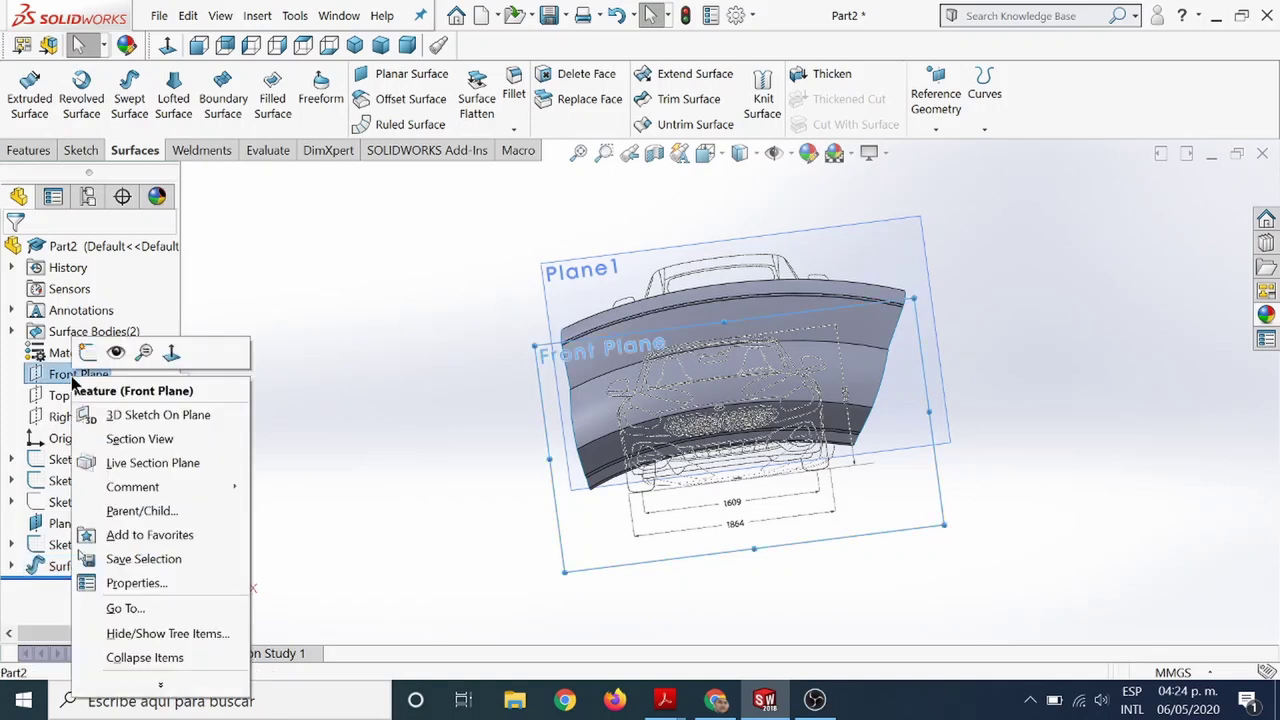
click(84, 356)
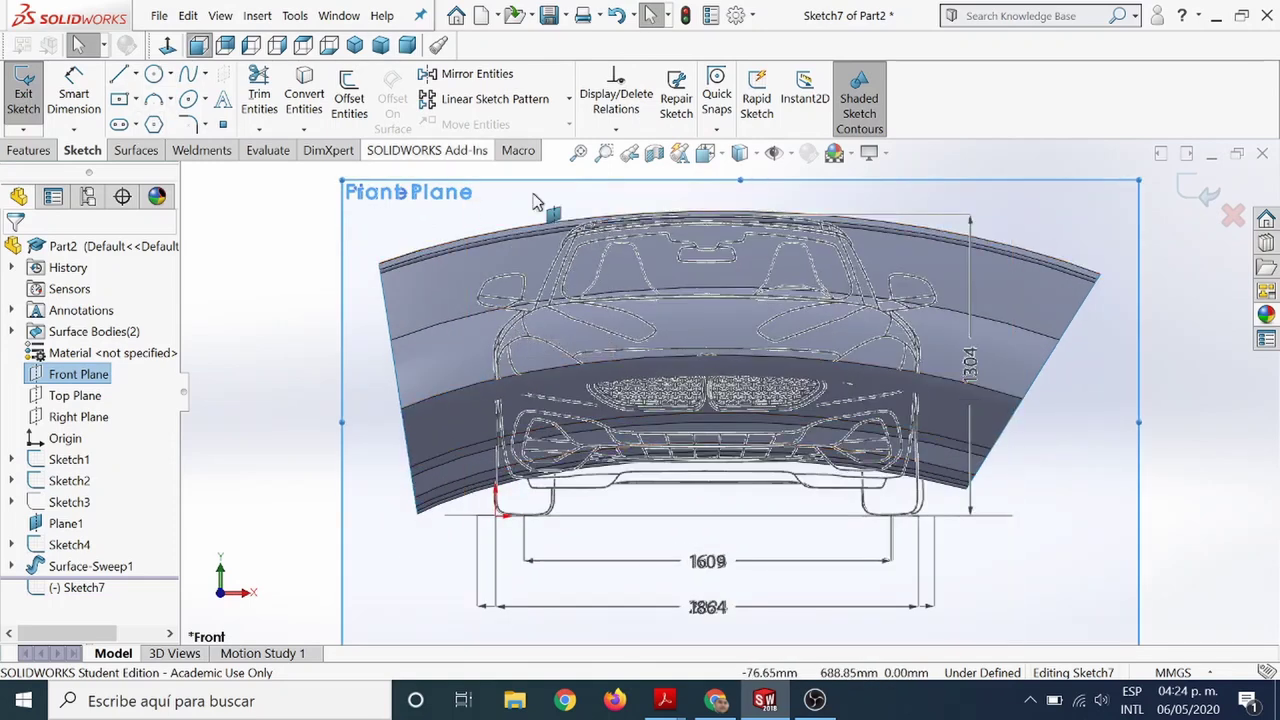
scroll(640, 245, up, 2)
scroll(744, 332, down, 2)
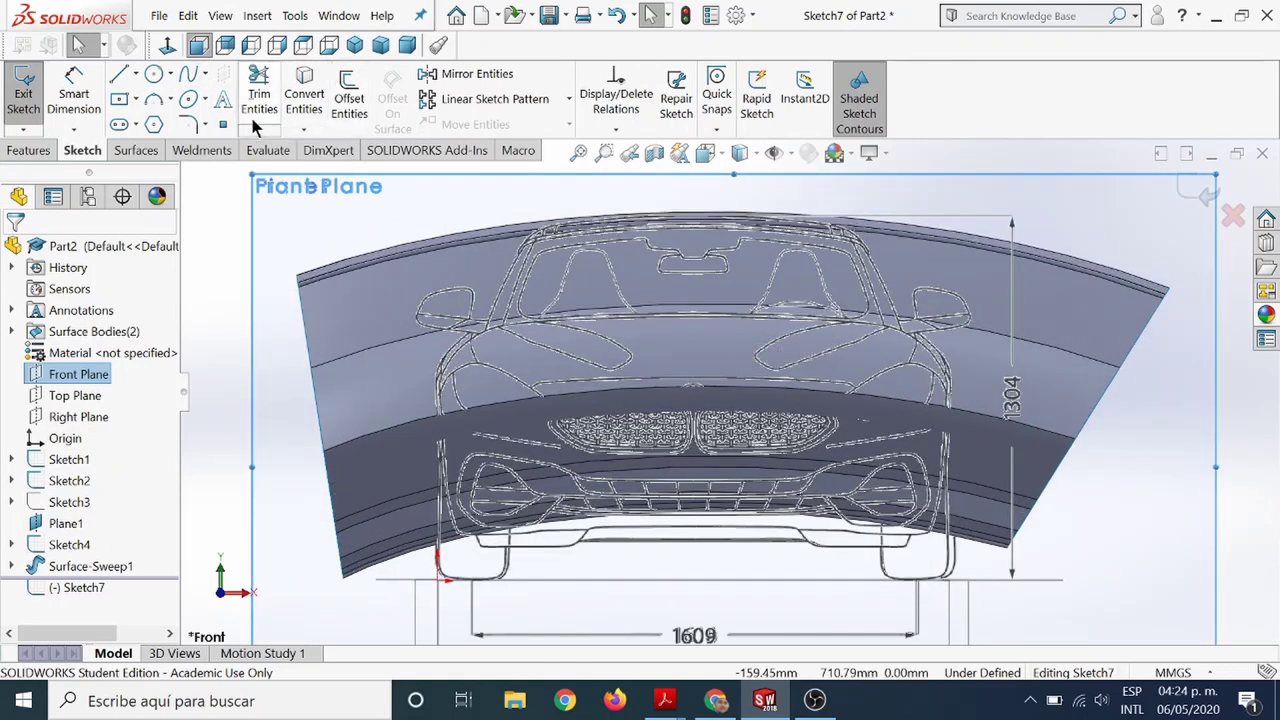
click(189, 76)
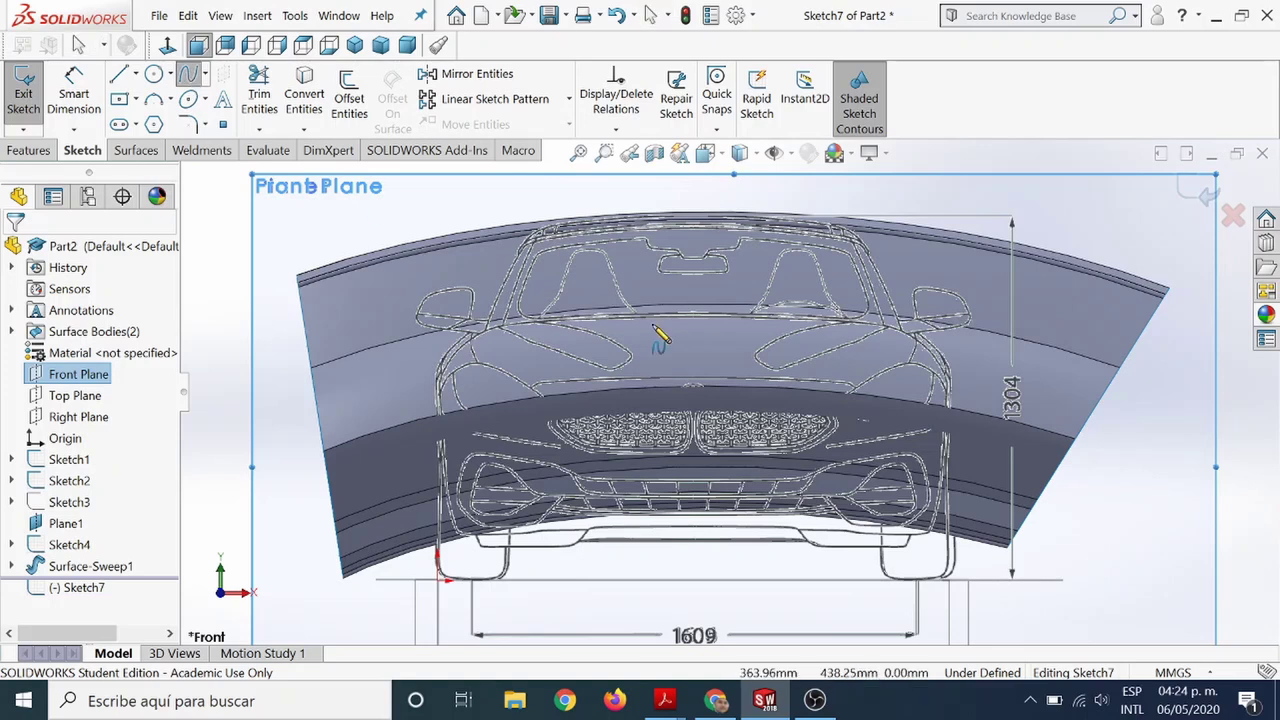
scroll(552, 233, down, 3)
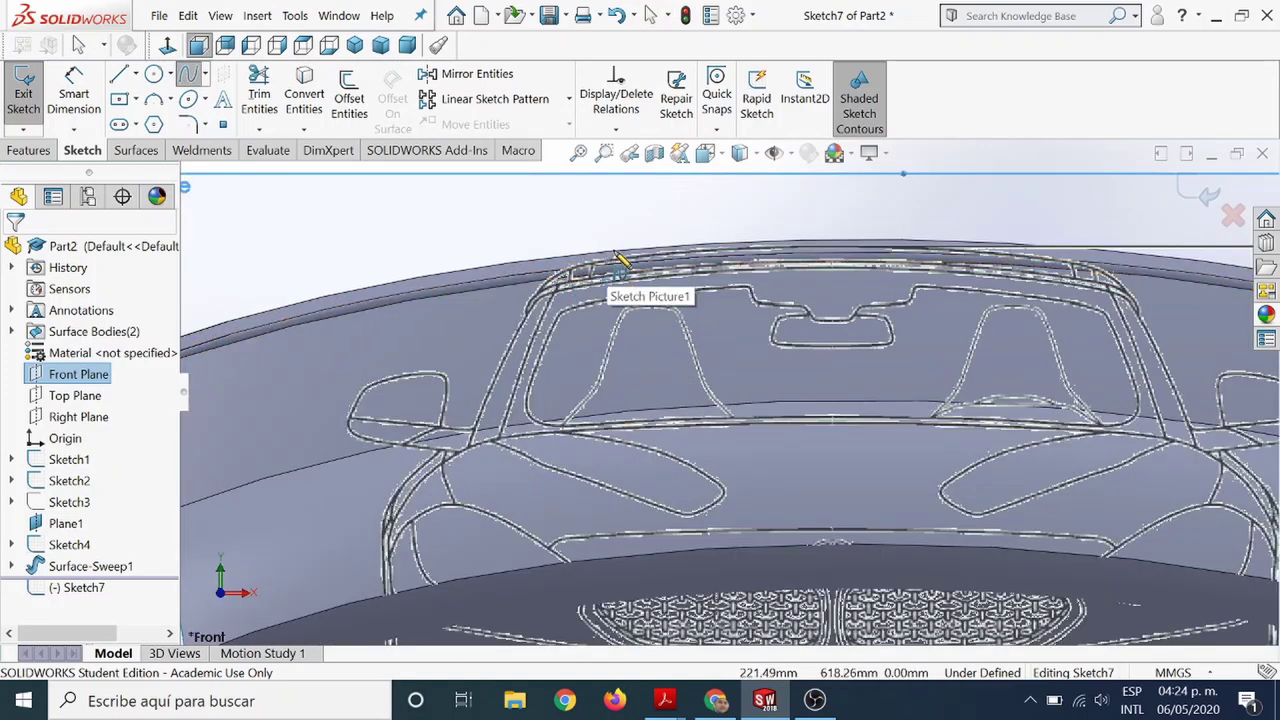
click(621, 203)
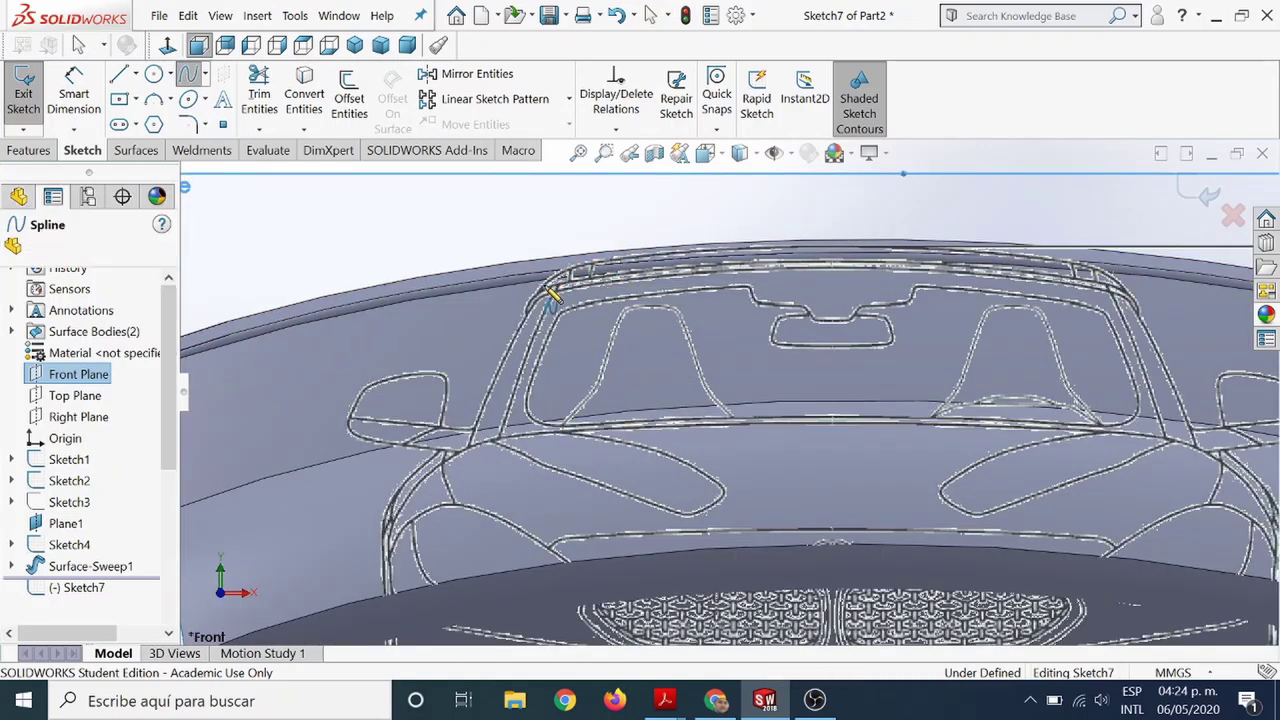
double_click(465, 445)
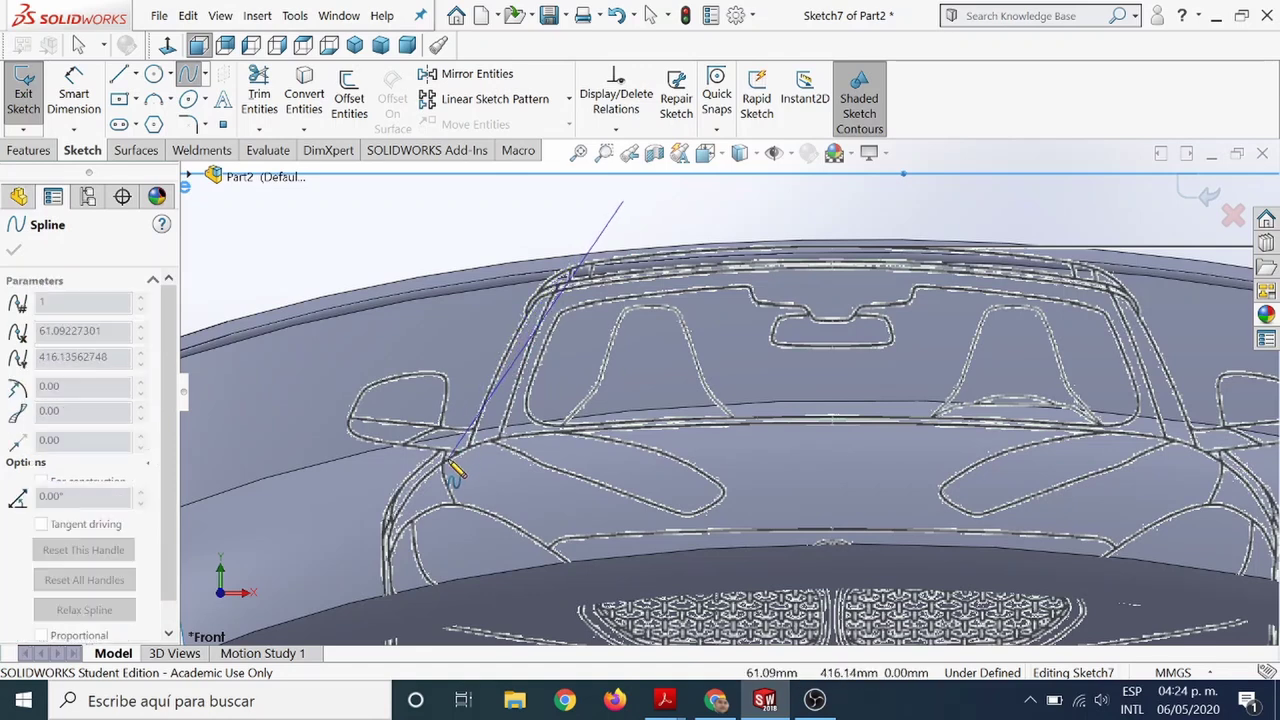
click(470, 445)
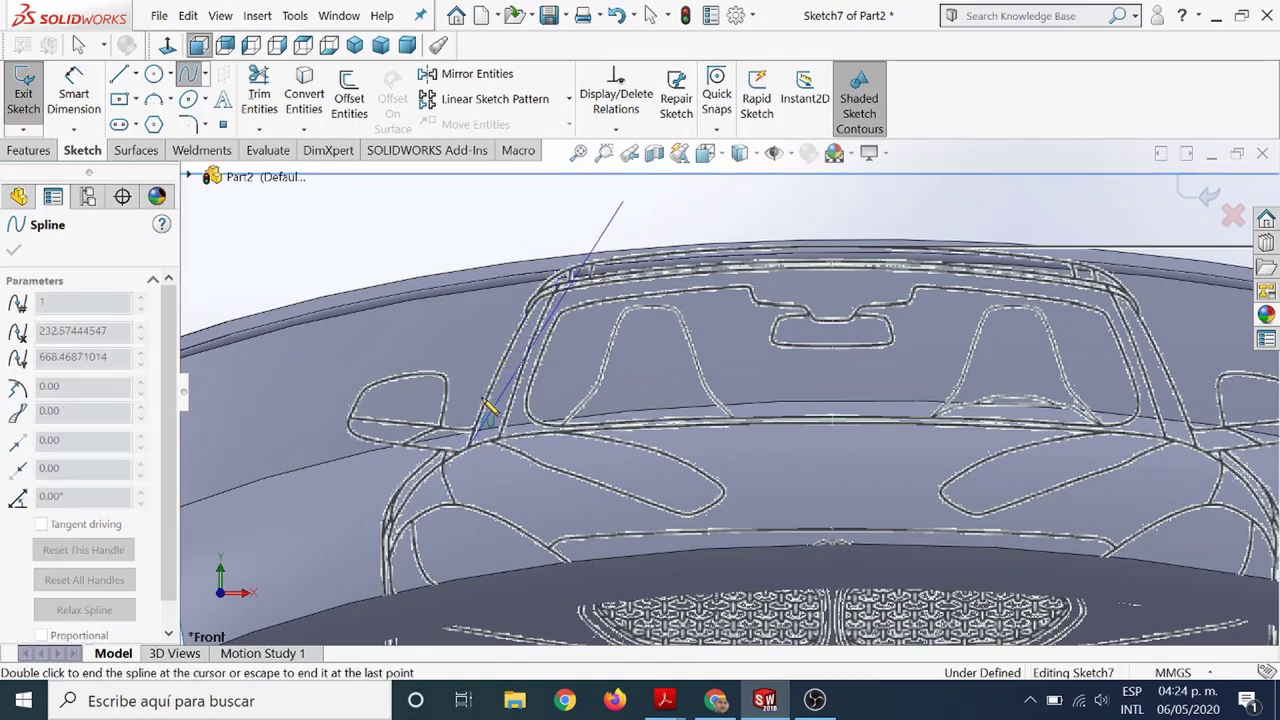
key(Escape)
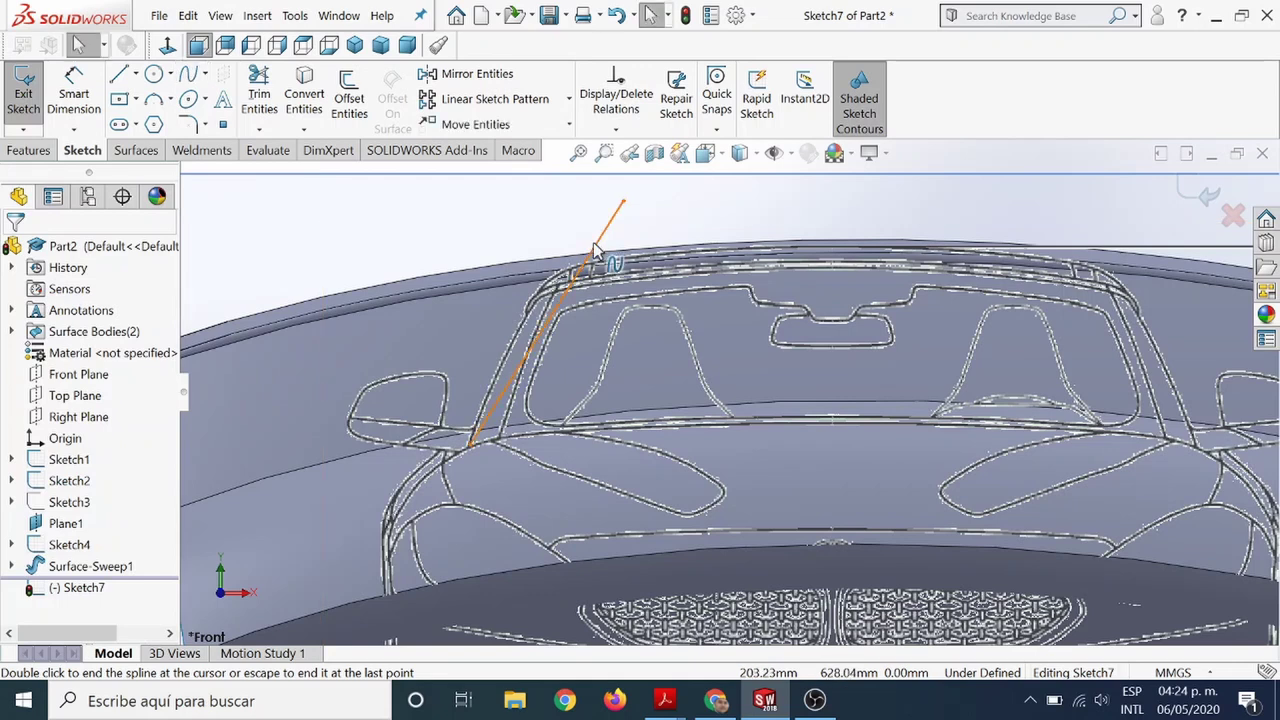
Bend the upper spline to follow the A-pillar curve.
click(538, 343)
scroll(530, 265, down, 2)
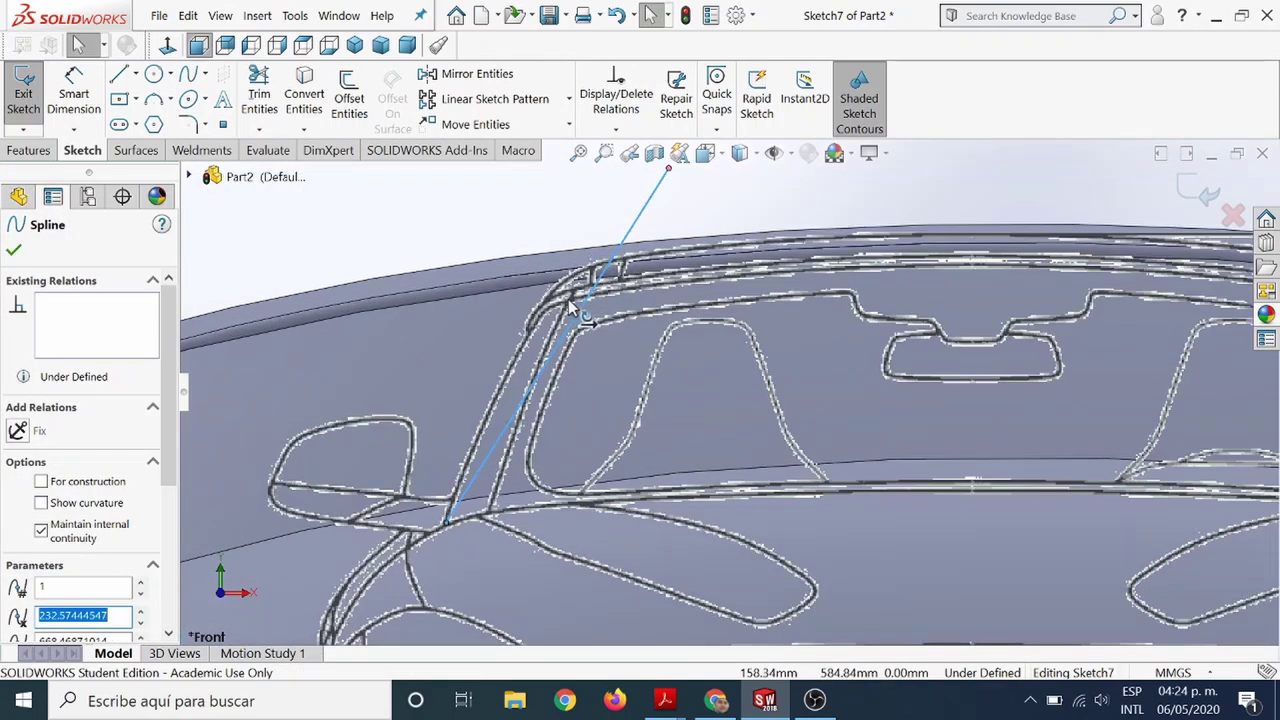
scroll(530, 265, down, 1)
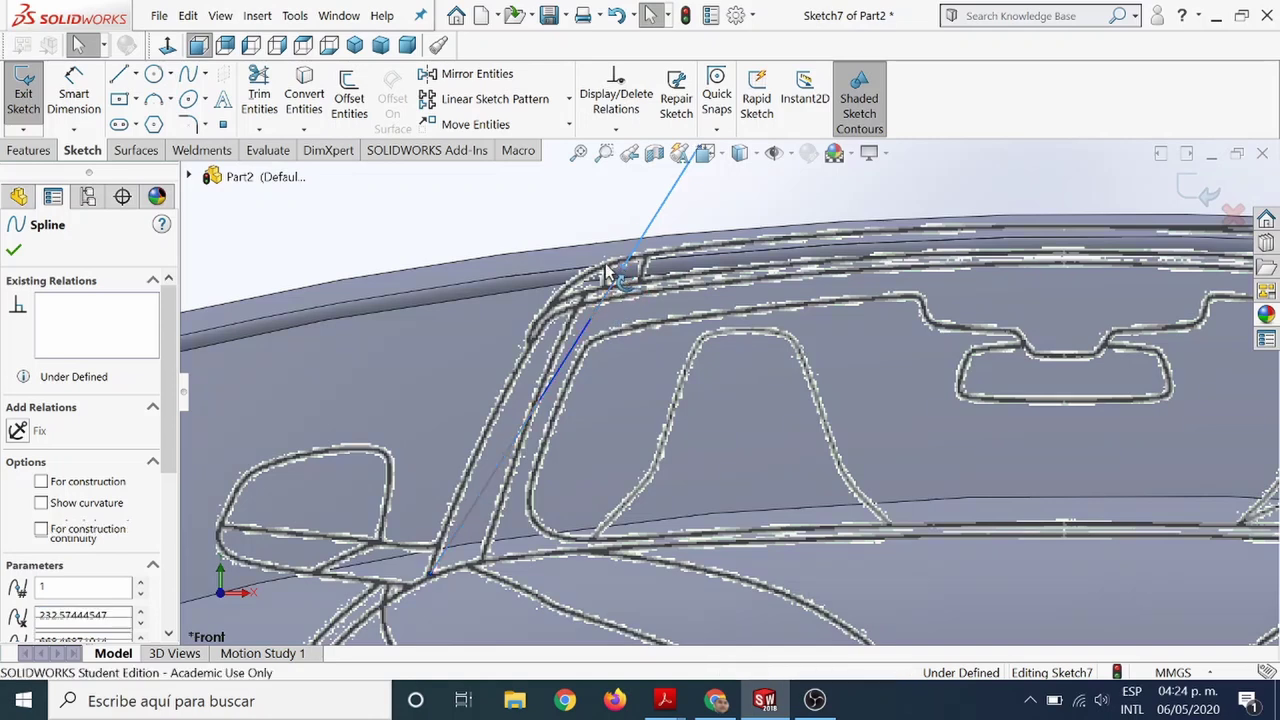
drag(622, 270, 590, 258)
scroll(537, 437, up, 2)
scroll(560, 450, up, 2)
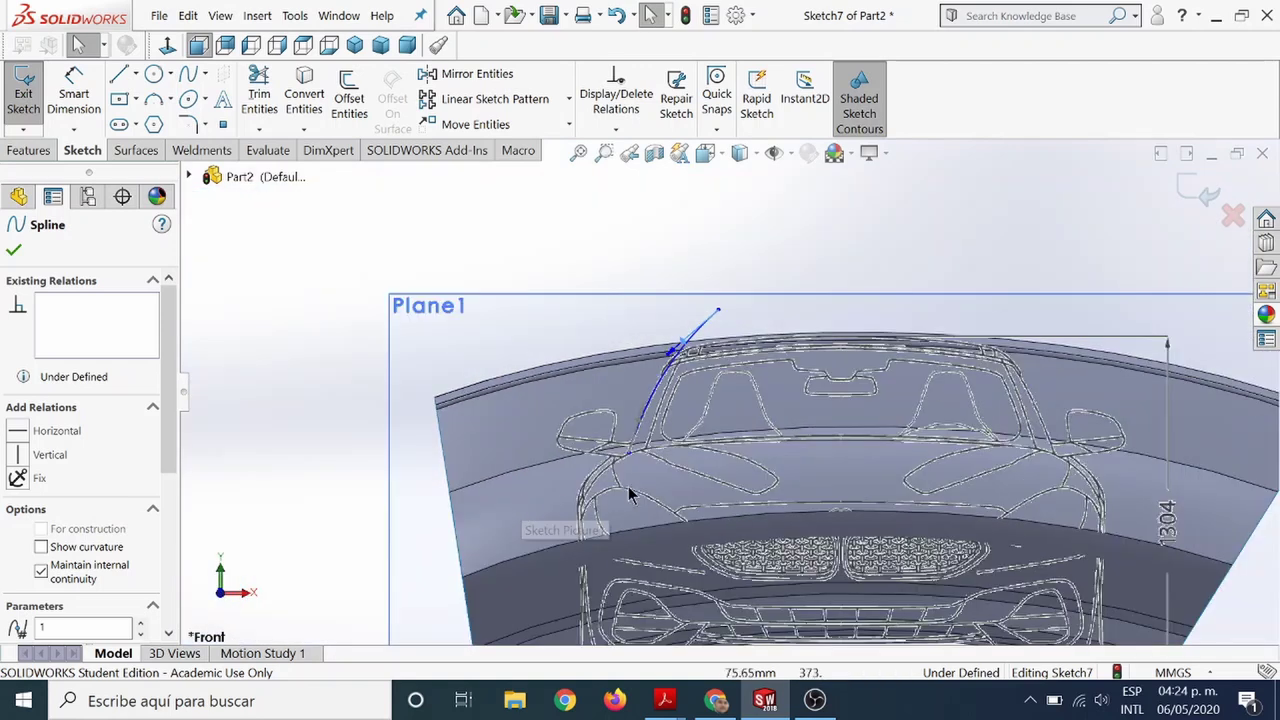
scroll(659, 490, up, 1)
key(Escape)
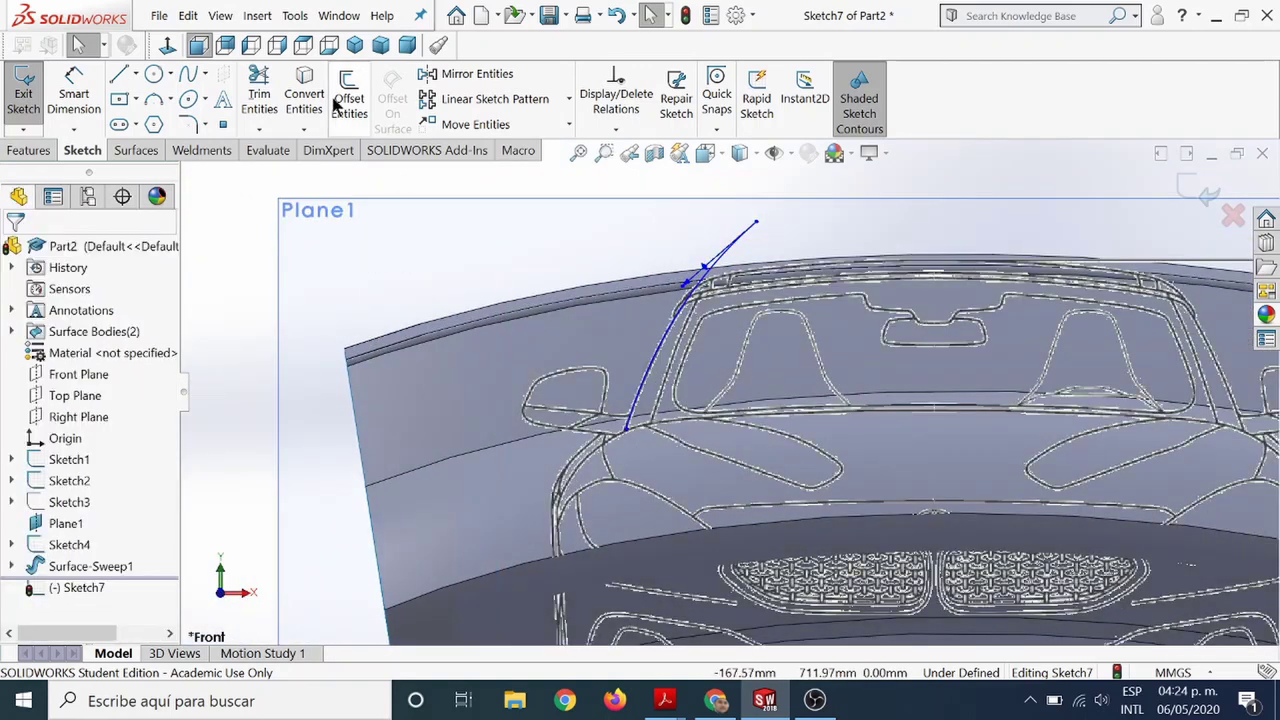
Draw a three-point arc continuing down from the spline's lower end.
click(156, 99)
click(625, 432)
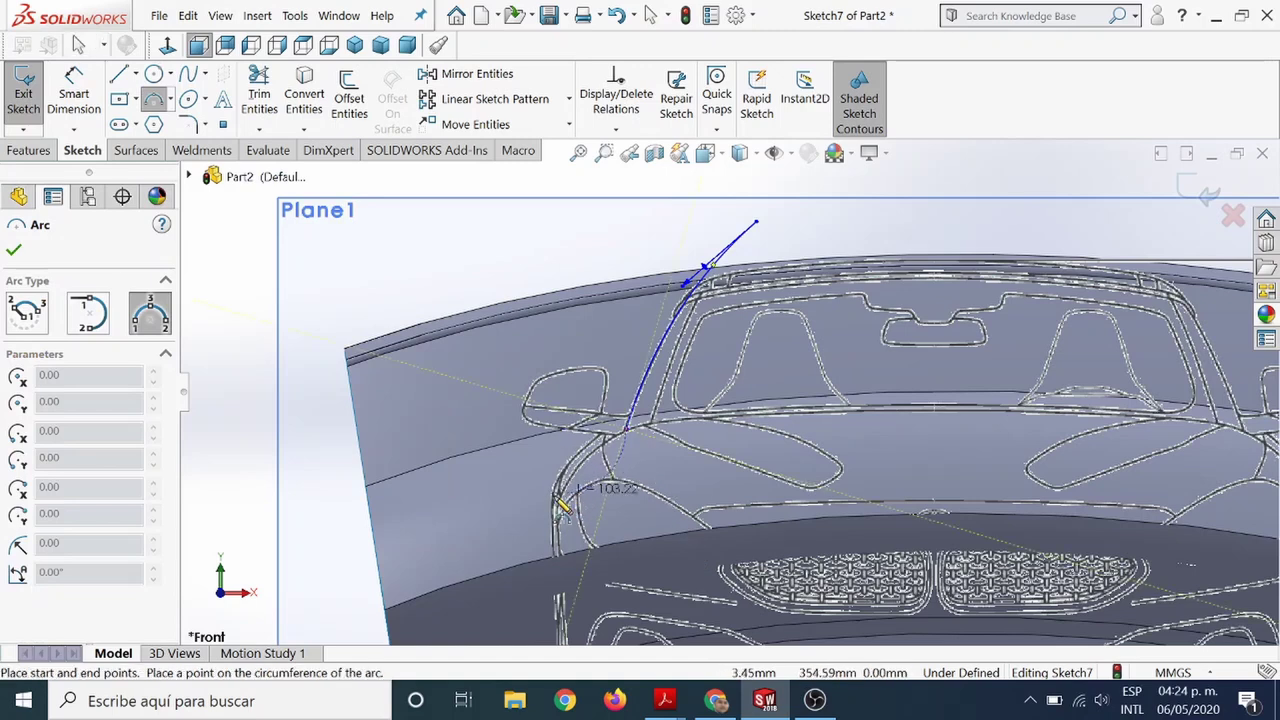
click(557, 510)
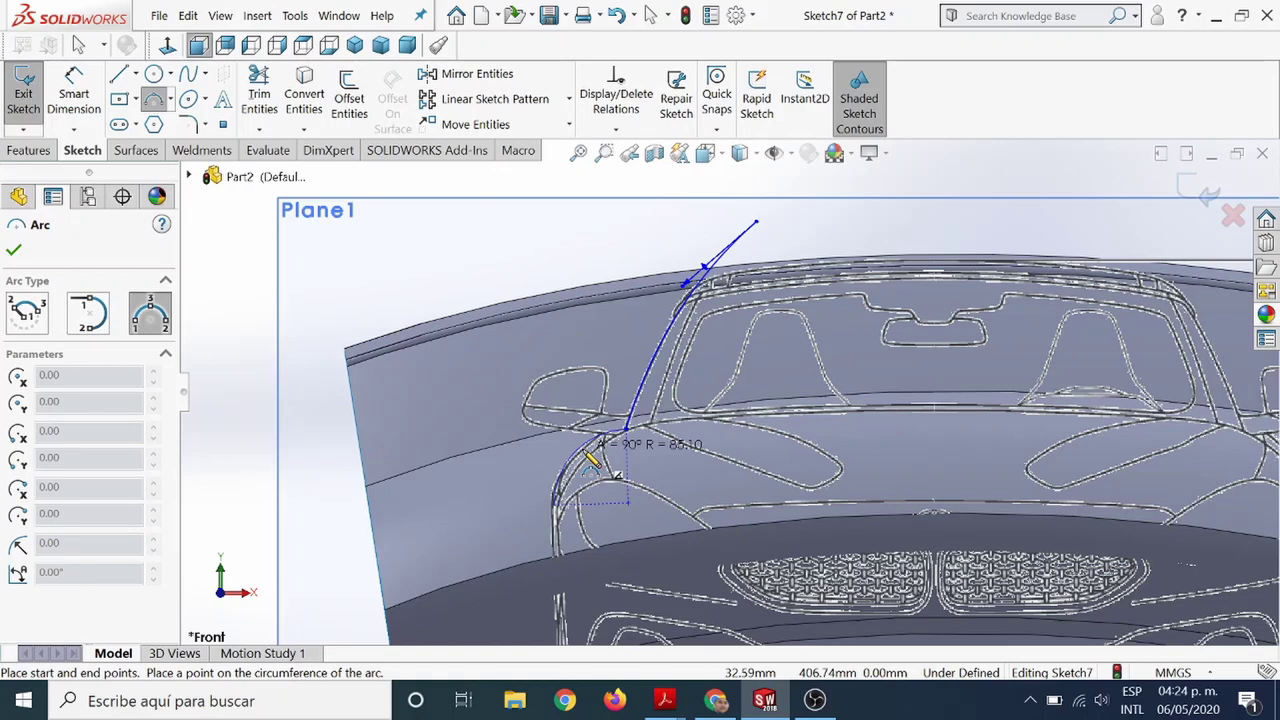
click(592, 457)
scroll(625, 500, up, 3)
scroll(628, 520, down, 1)
scroll(660, 530, down, 2)
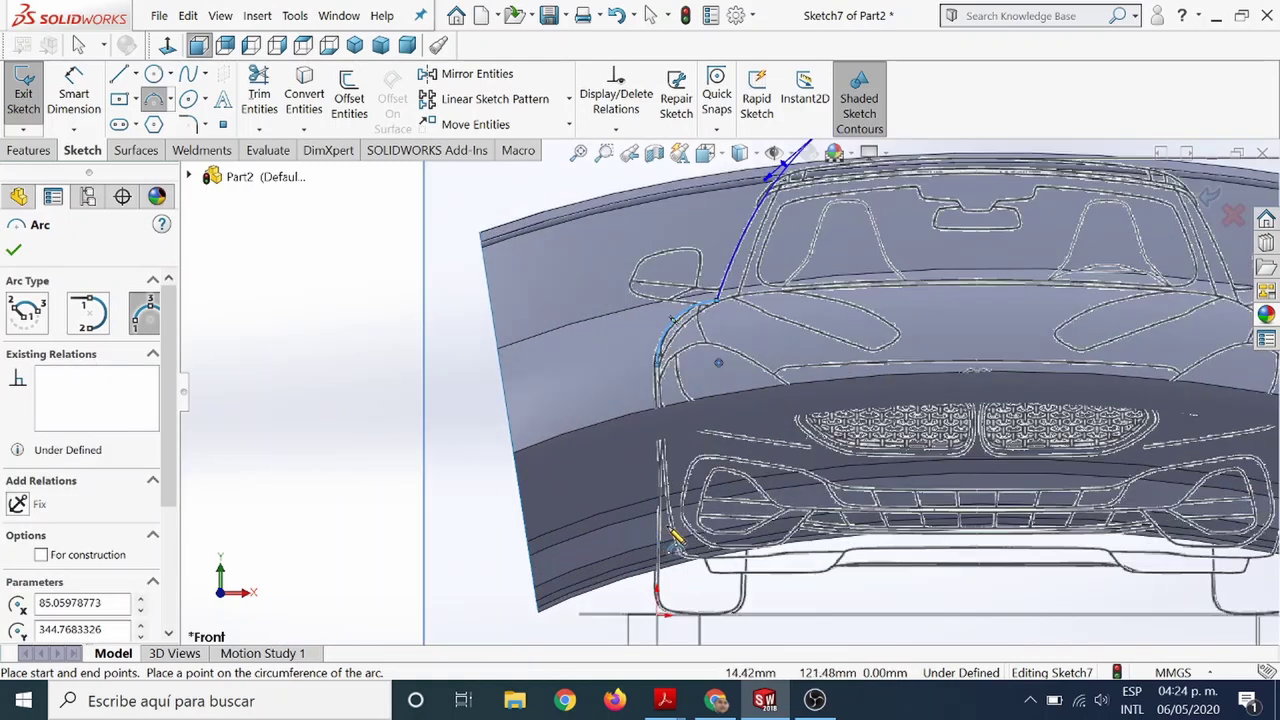
key(Escape)
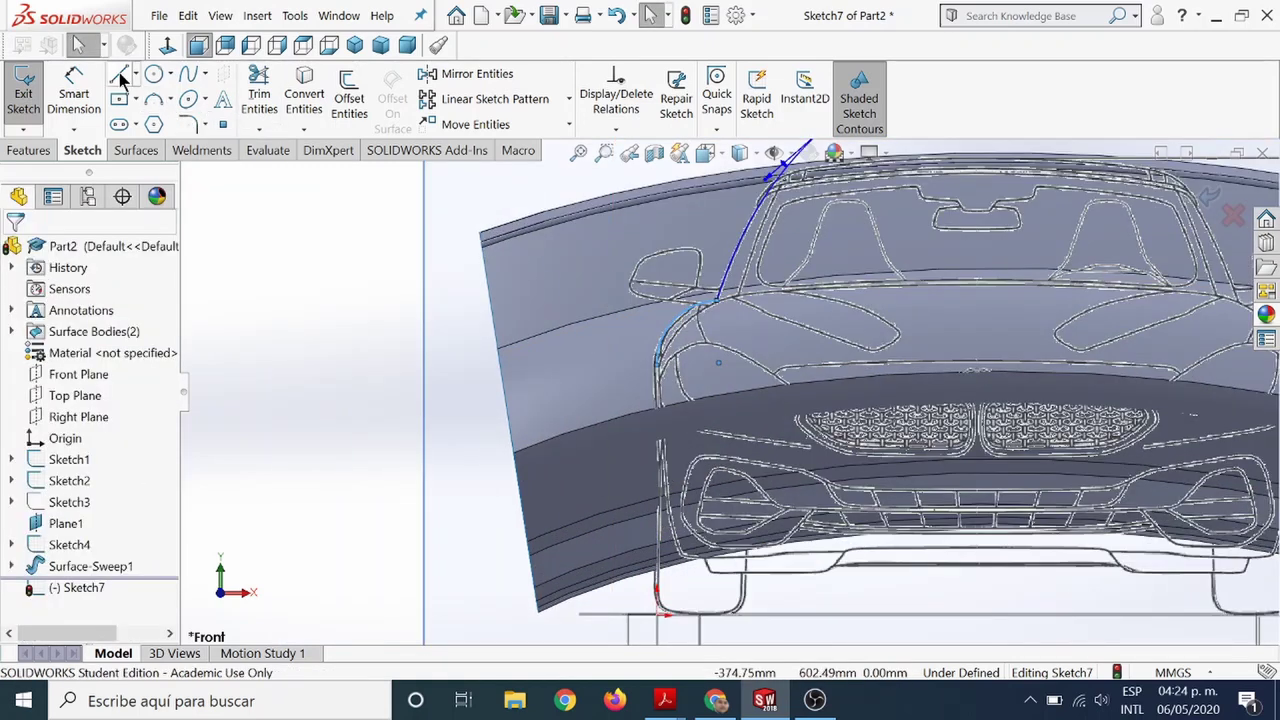
Add a straight line starting at the arc's end.
click(119, 77)
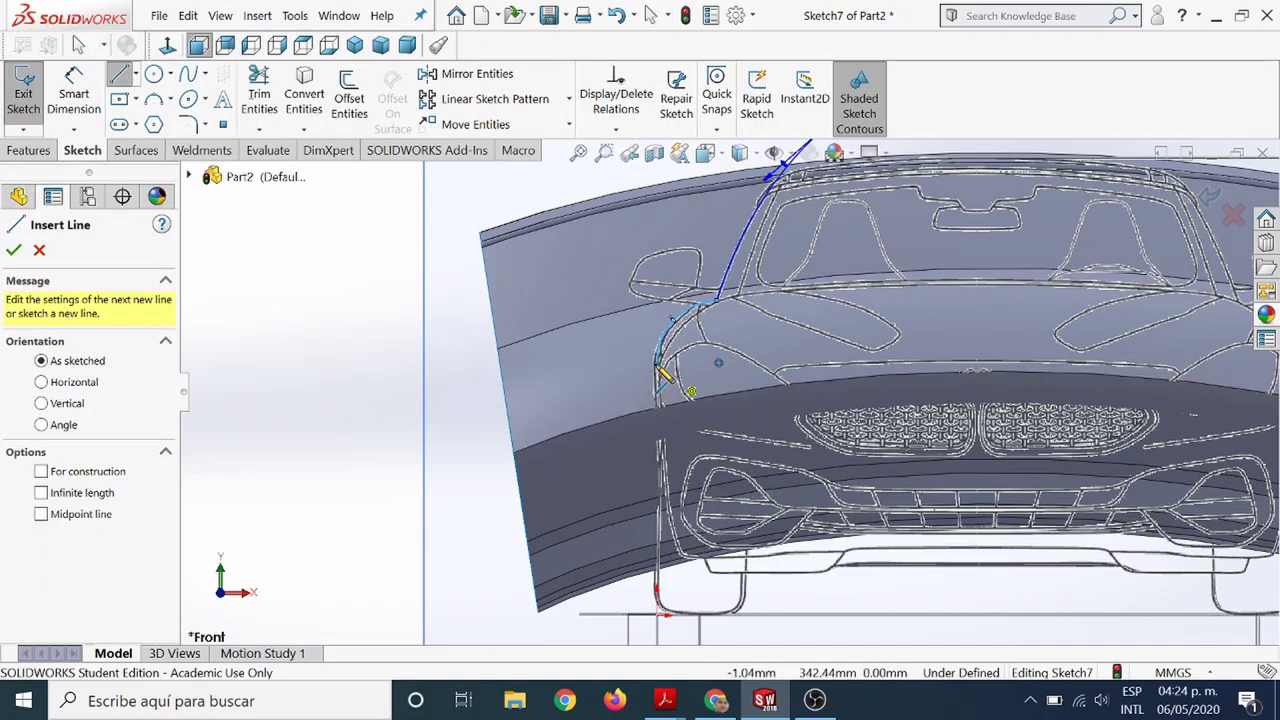
click(657, 363)
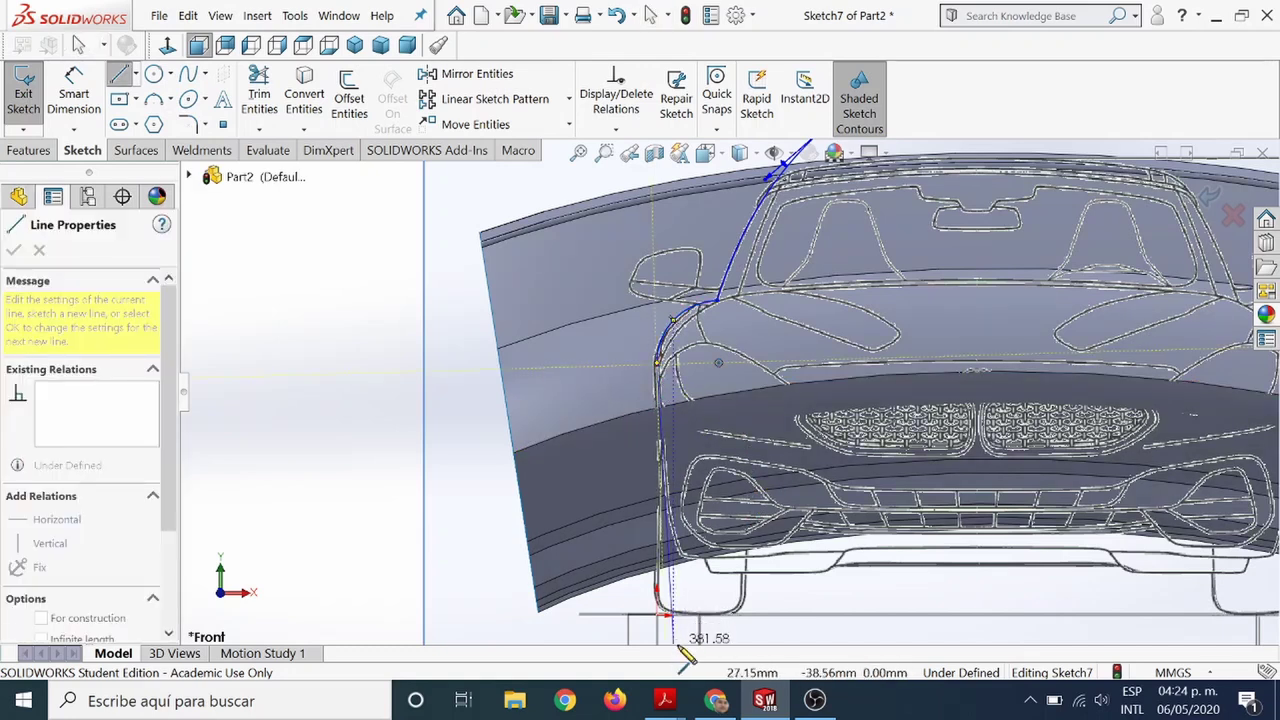
key(f)
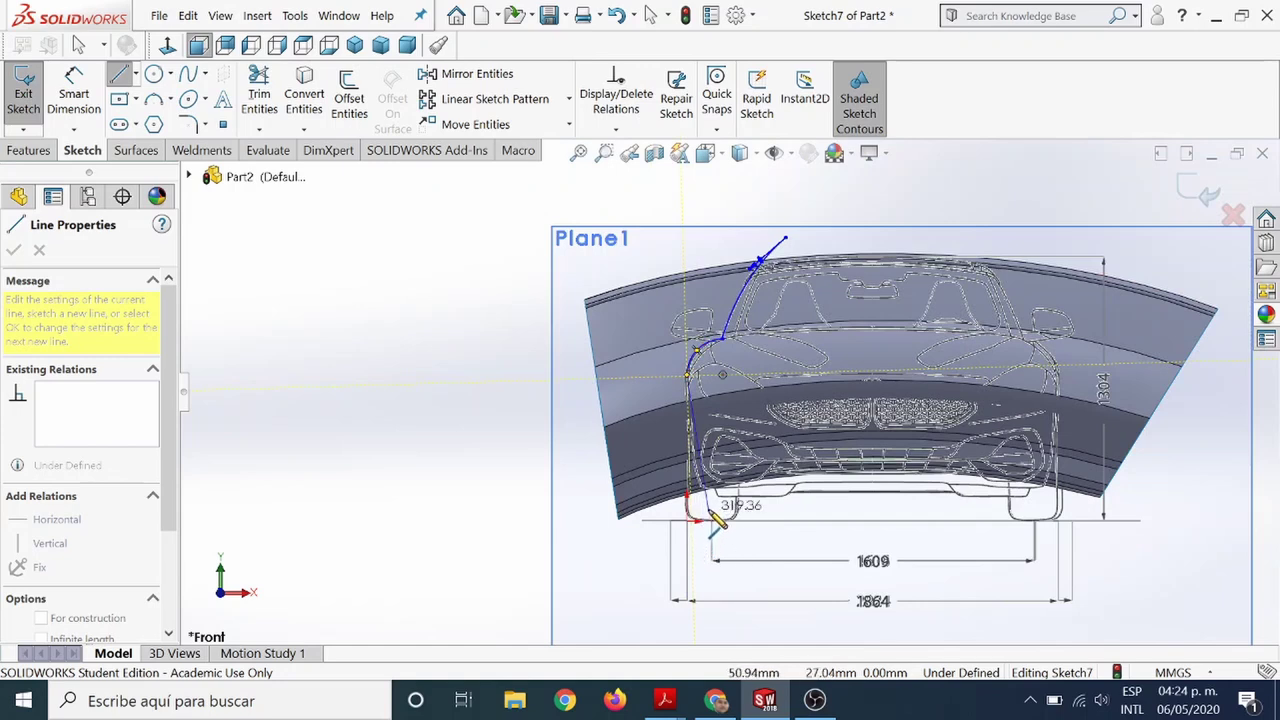
scroll(703, 479, down, 3)
scroll(690, 440, down, 2)
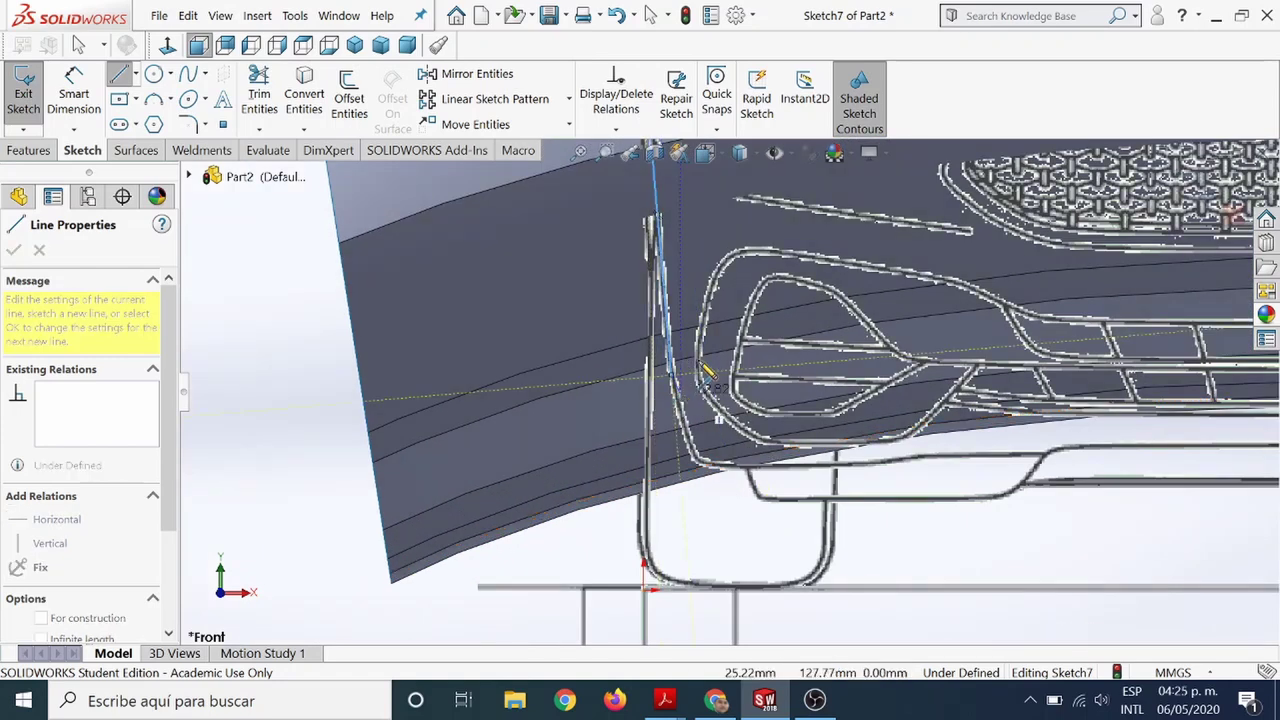
key(Escape)
Draw a lower spline from the line's end and bend it to follow the bumper outline.
click(195, 76)
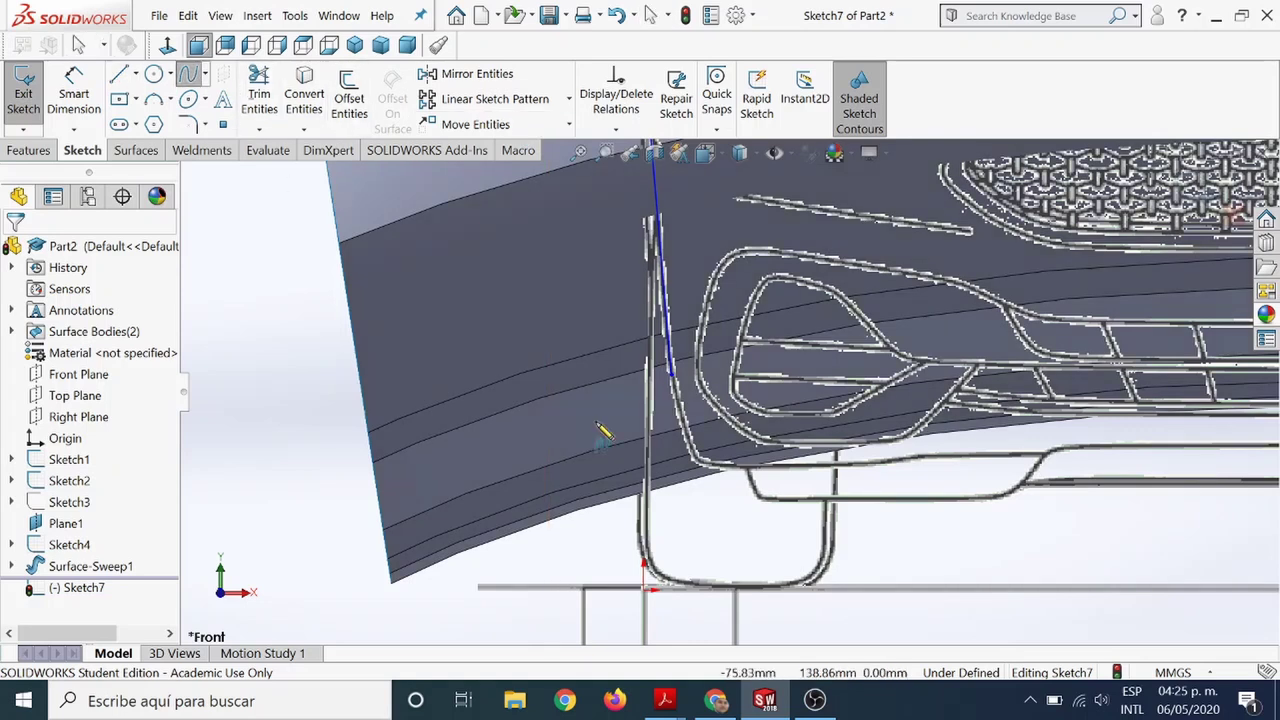
click(676, 433)
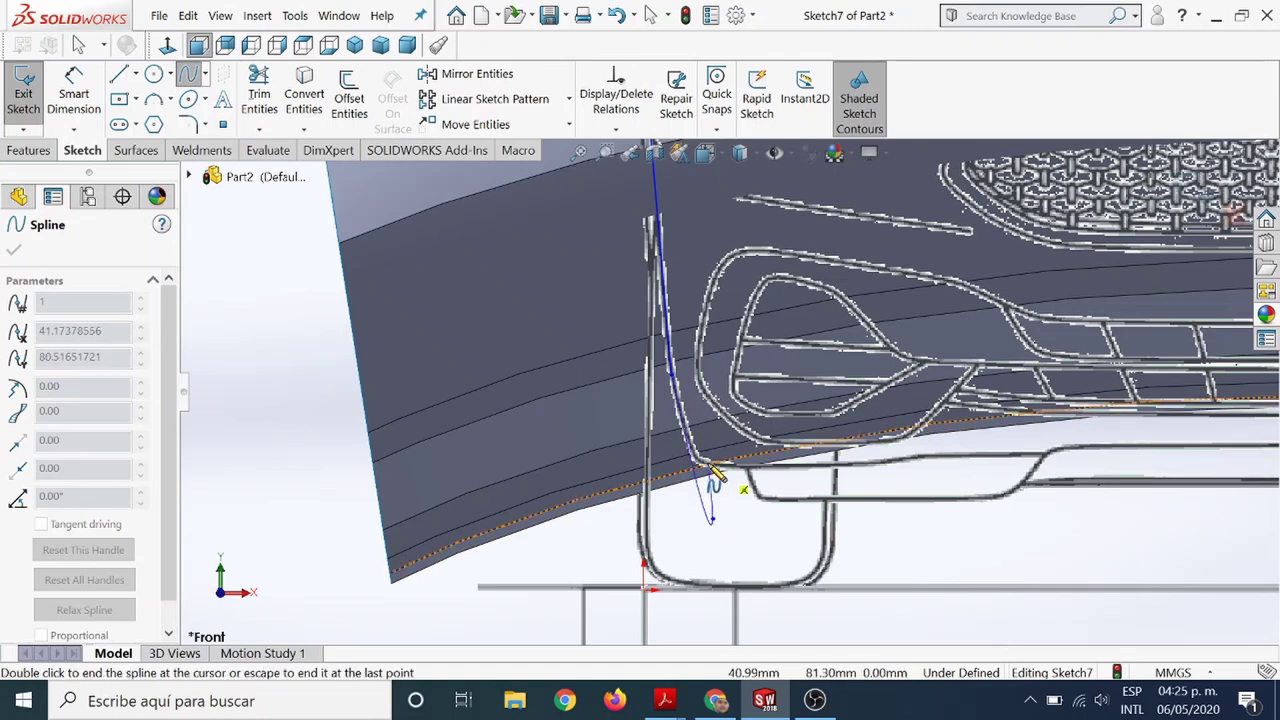
key(Escape)
scroll(706, 478, up, 3)
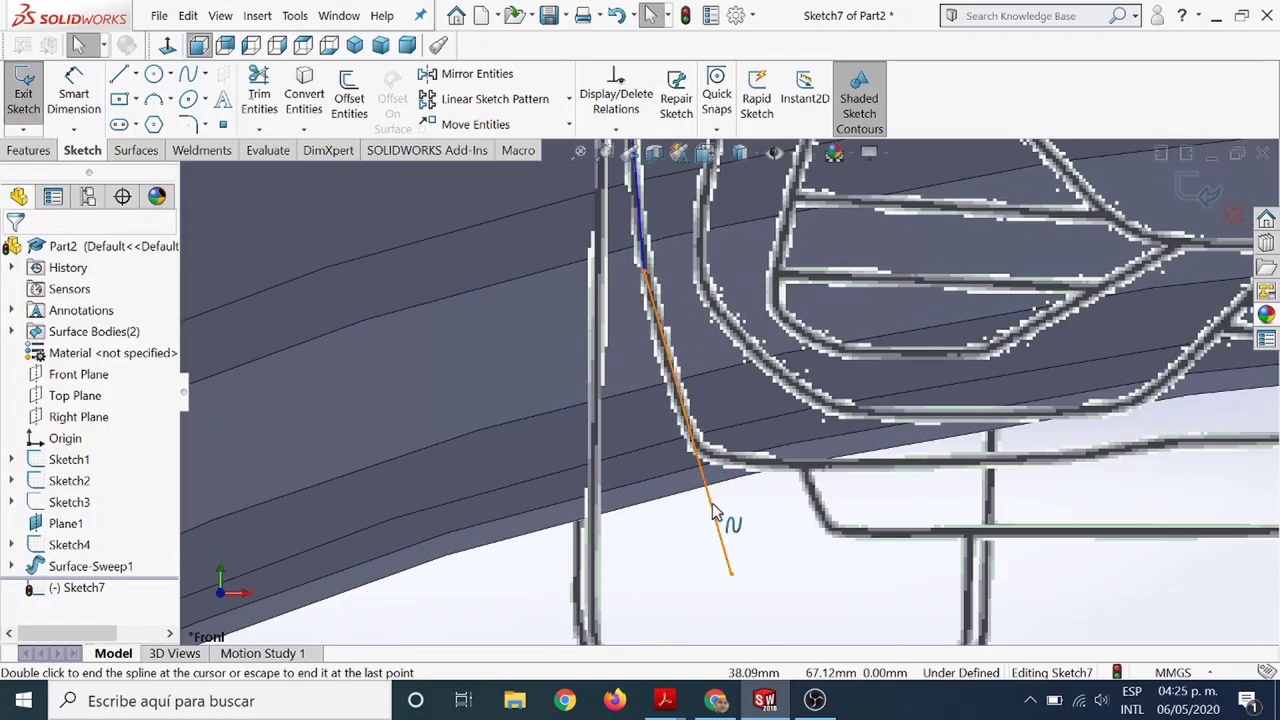
click(714, 512)
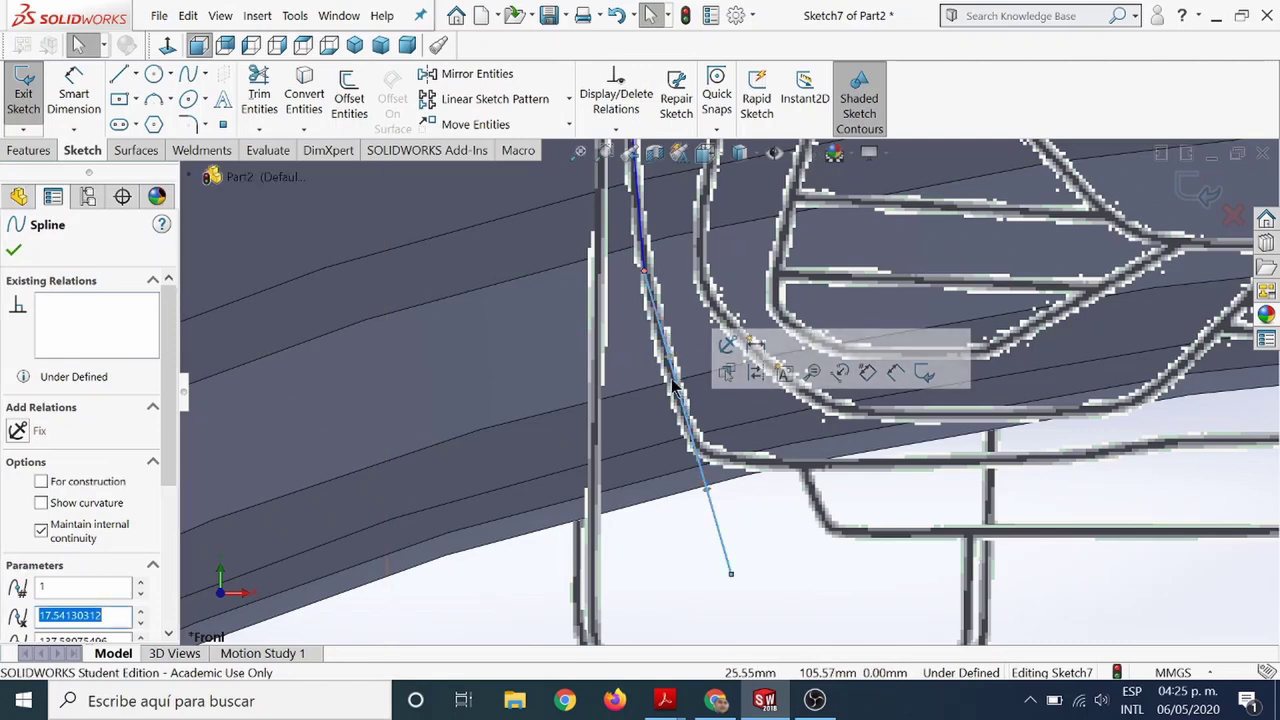
drag(675, 387, 657, 388)
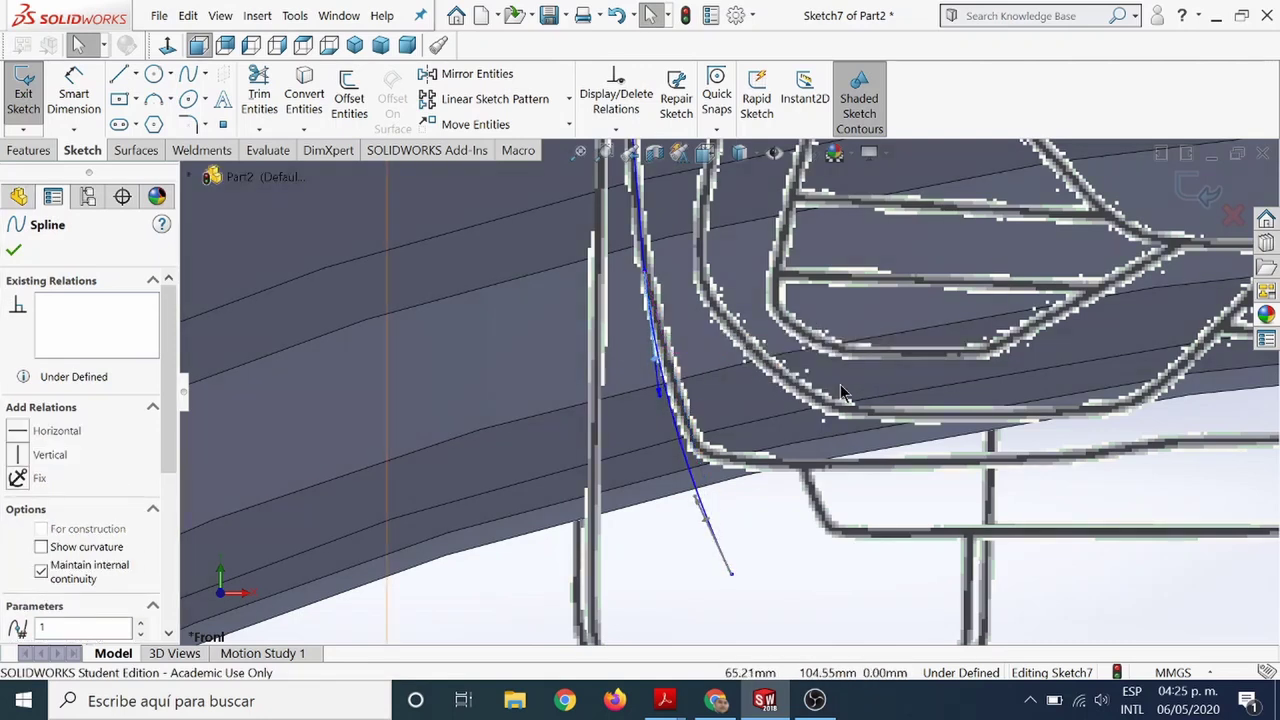
key(Escape)
scroll(1082, 418, up, 3)
scroll(1082, 418, up, 3)
scroll(1032, 371, up, 2)
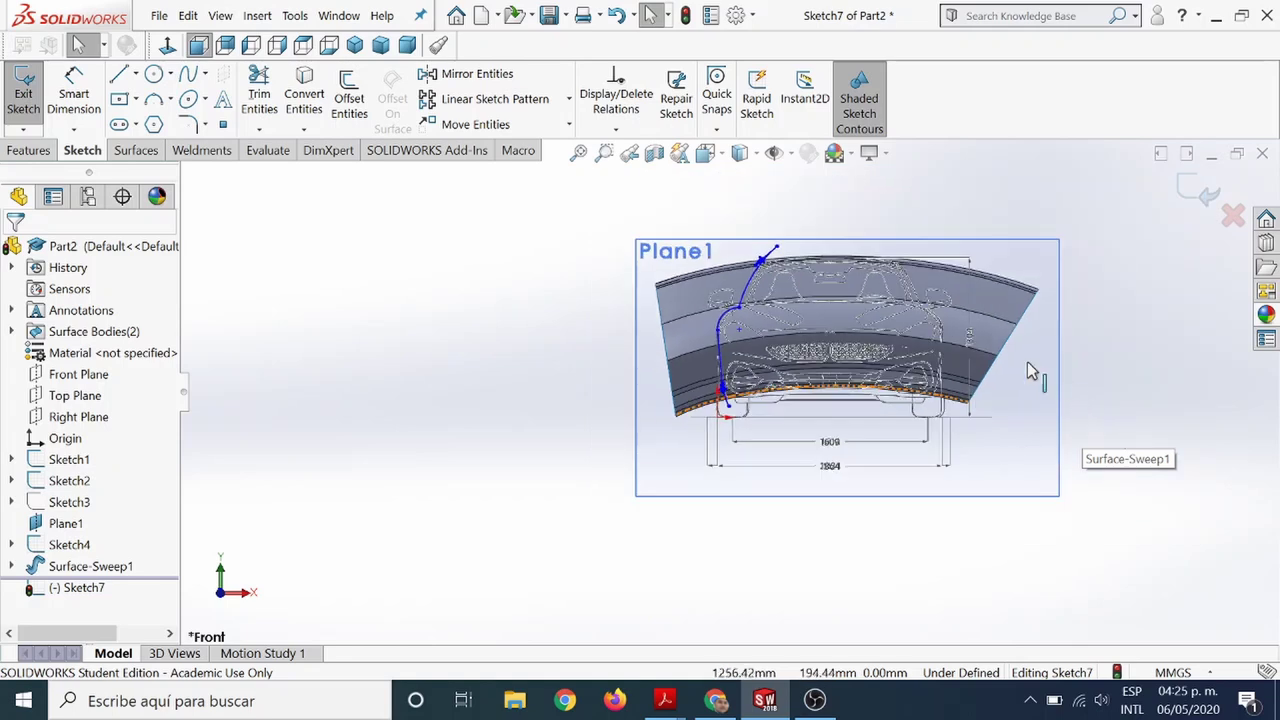
scroll(849, 303, down, 2)
scroll(849, 298, down, 1)
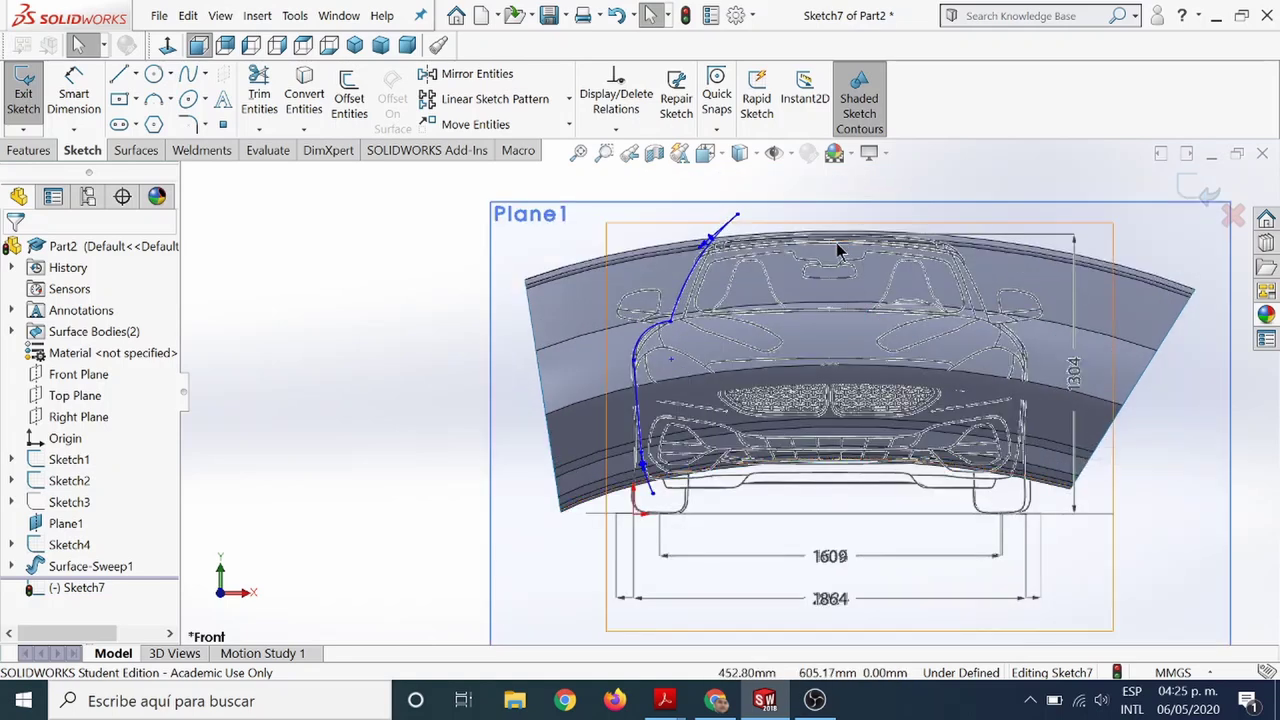
Draw a vertical centerline through the middle of the car front.
click(137, 73)
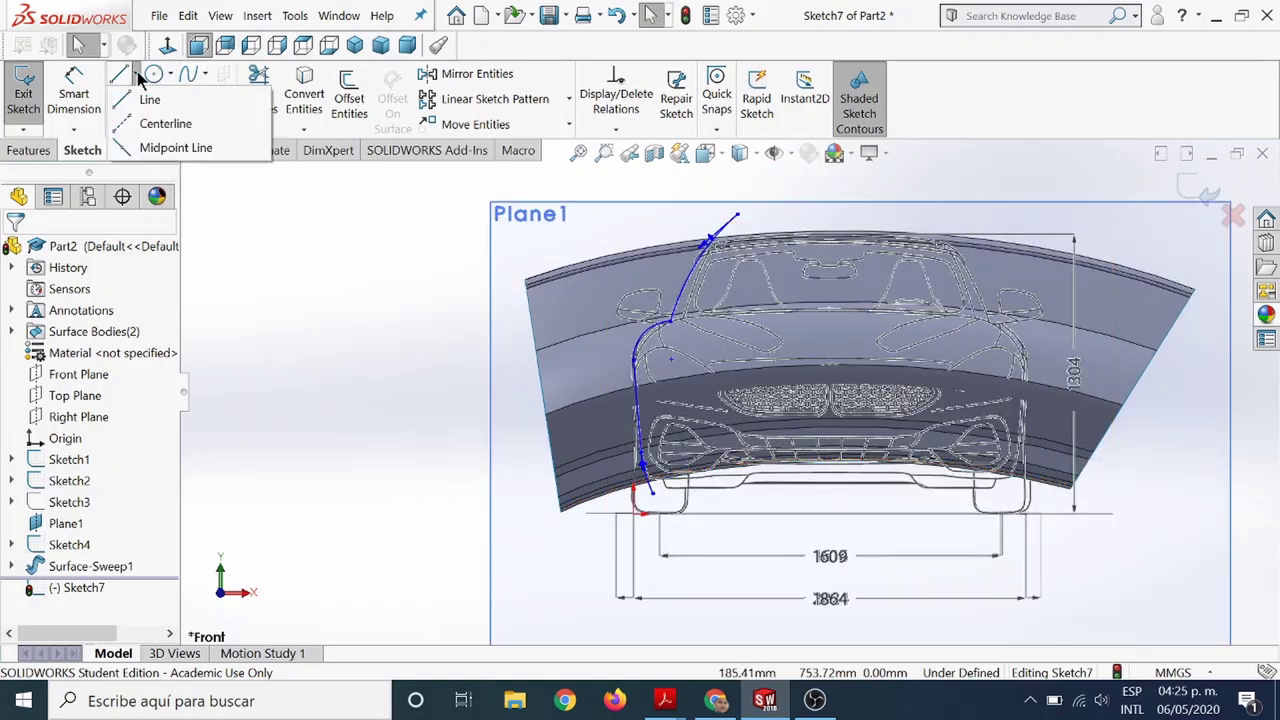
click(150, 122)
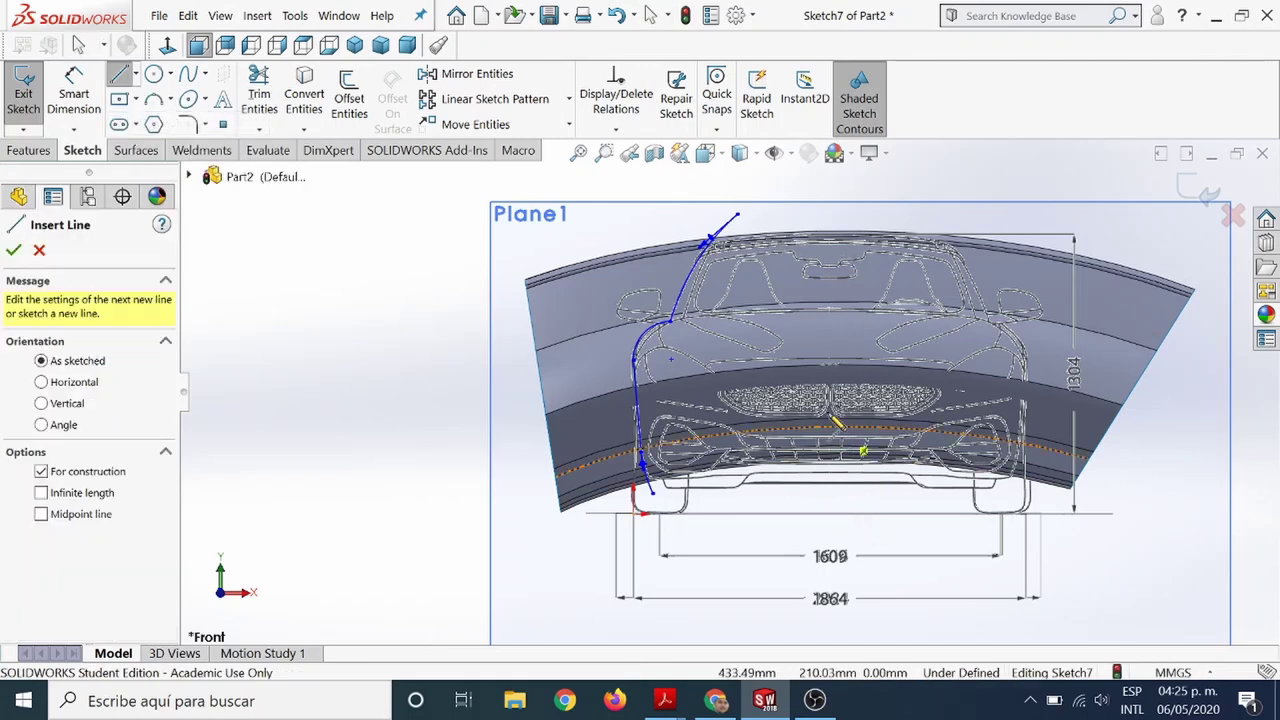
click(830, 368)
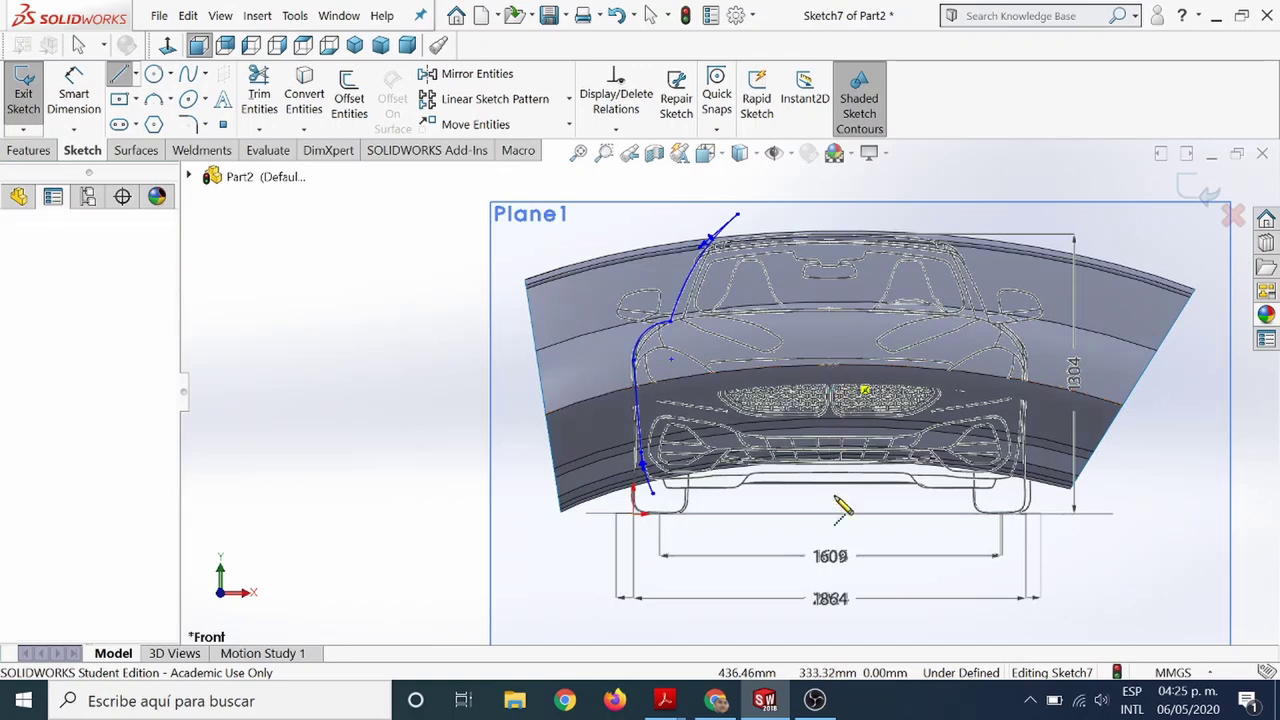
click(829, 620)
key(Escape)
key(Escape)
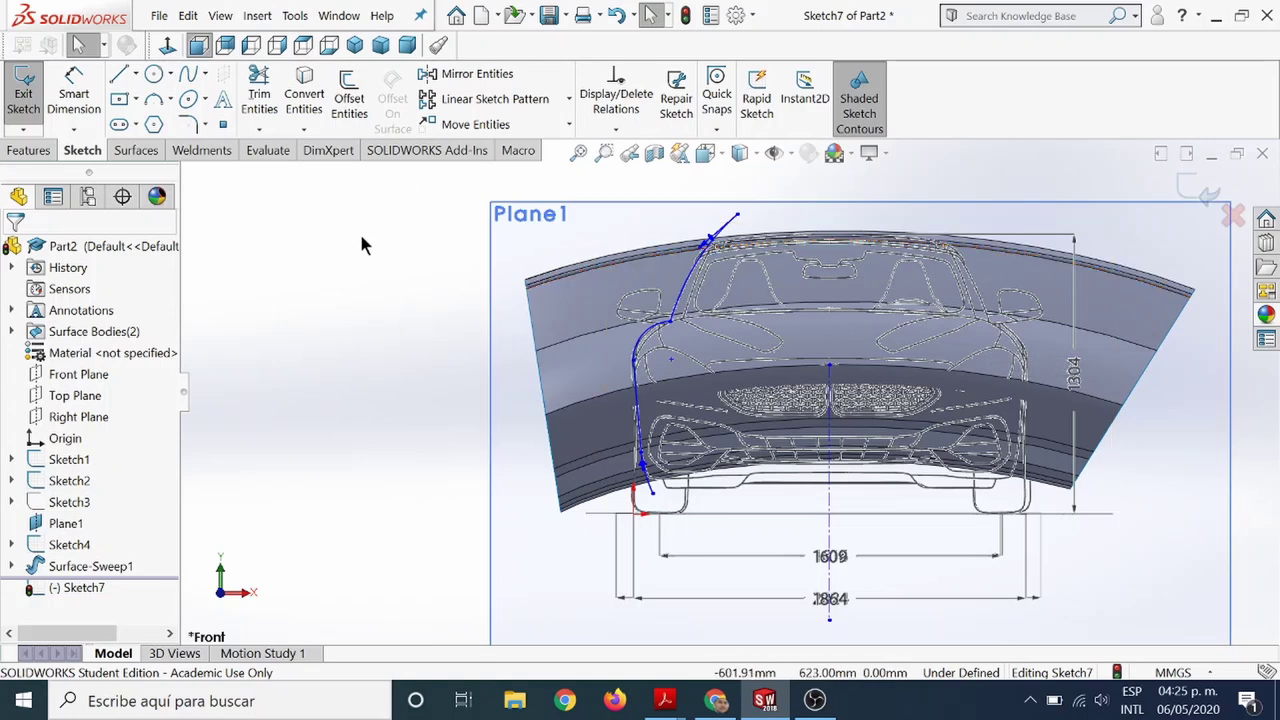
Start Mirror Entities and select the upper spline, cycling through overlapping geometry.
click(474, 79)
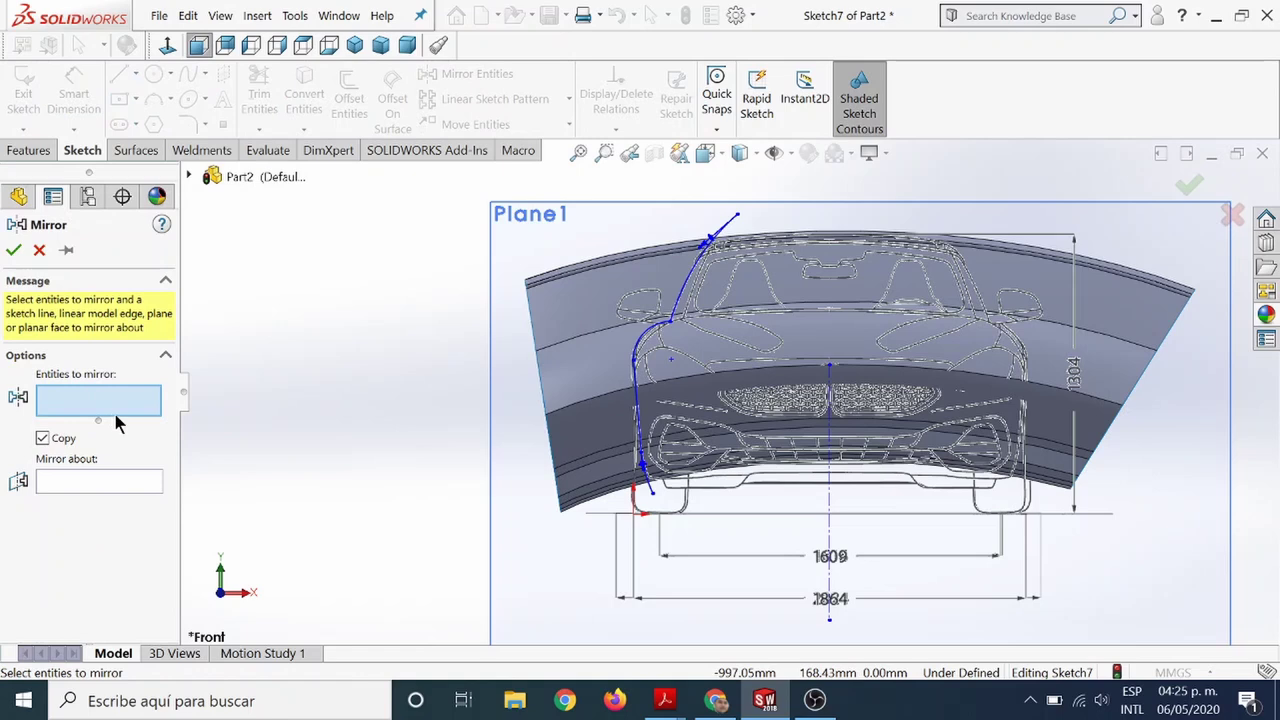
click(714, 246)
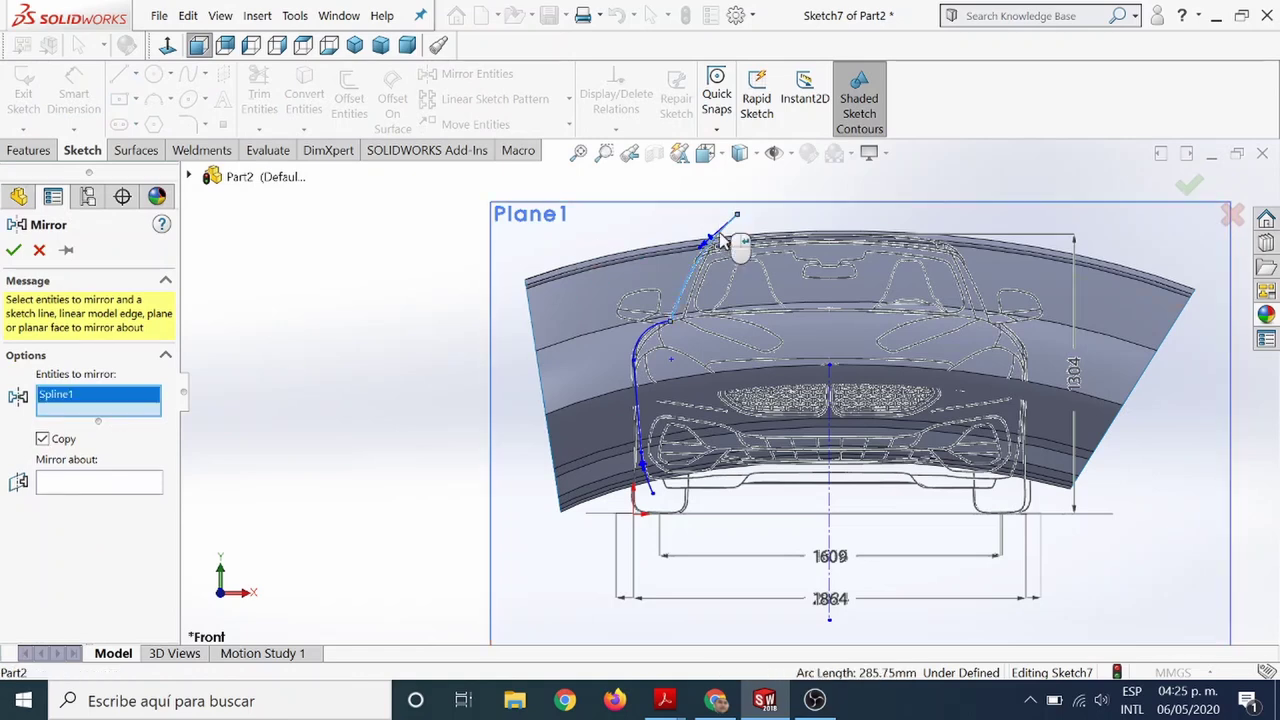
right_click(720, 238)
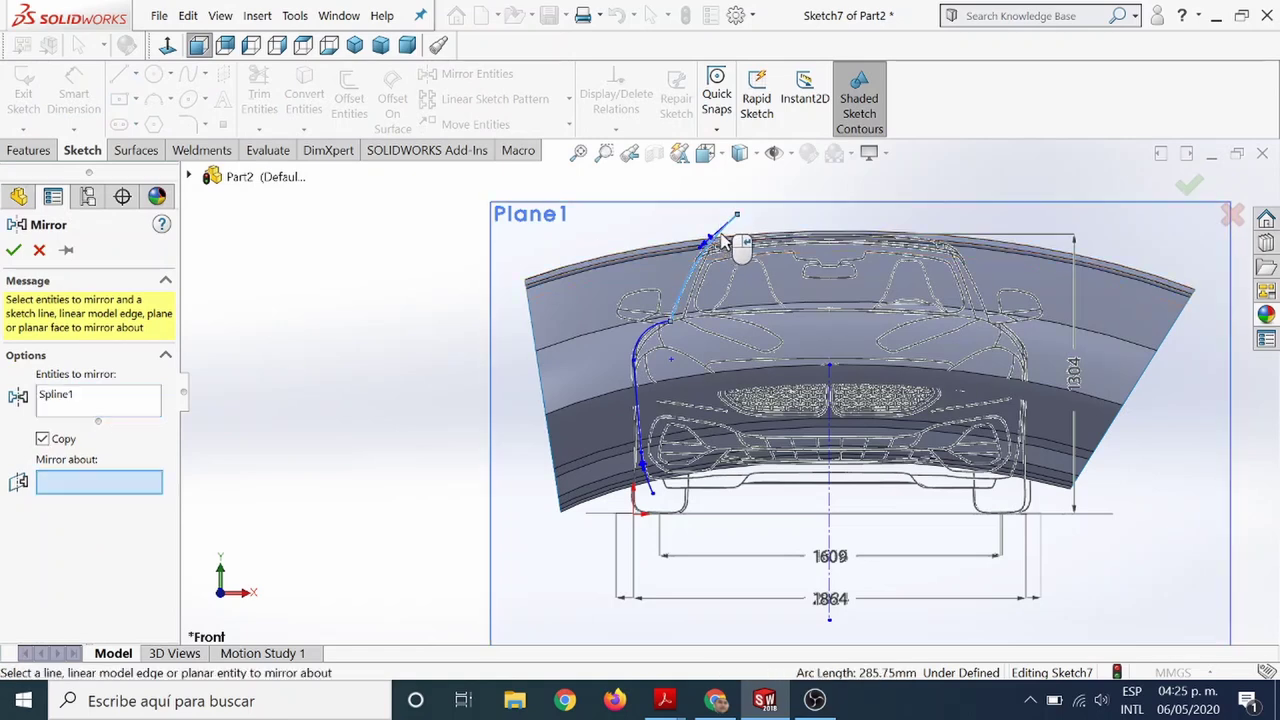
right_click(720, 232)
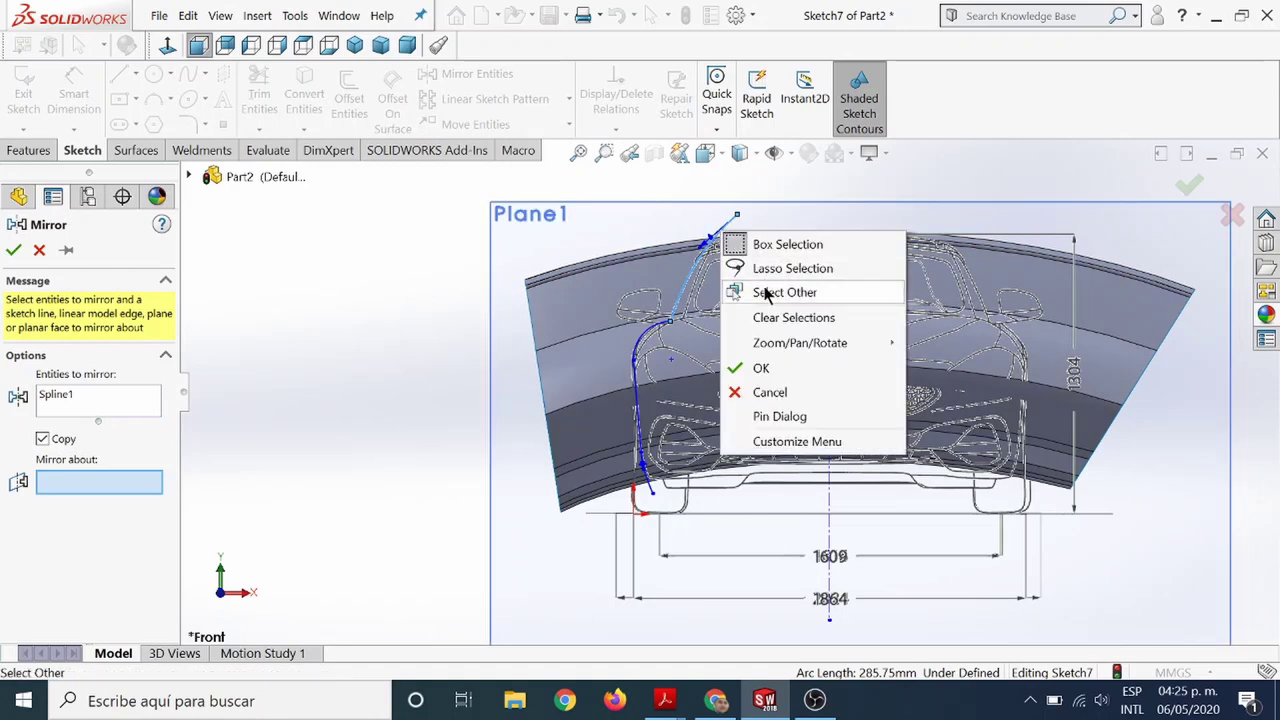
click(389, 408)
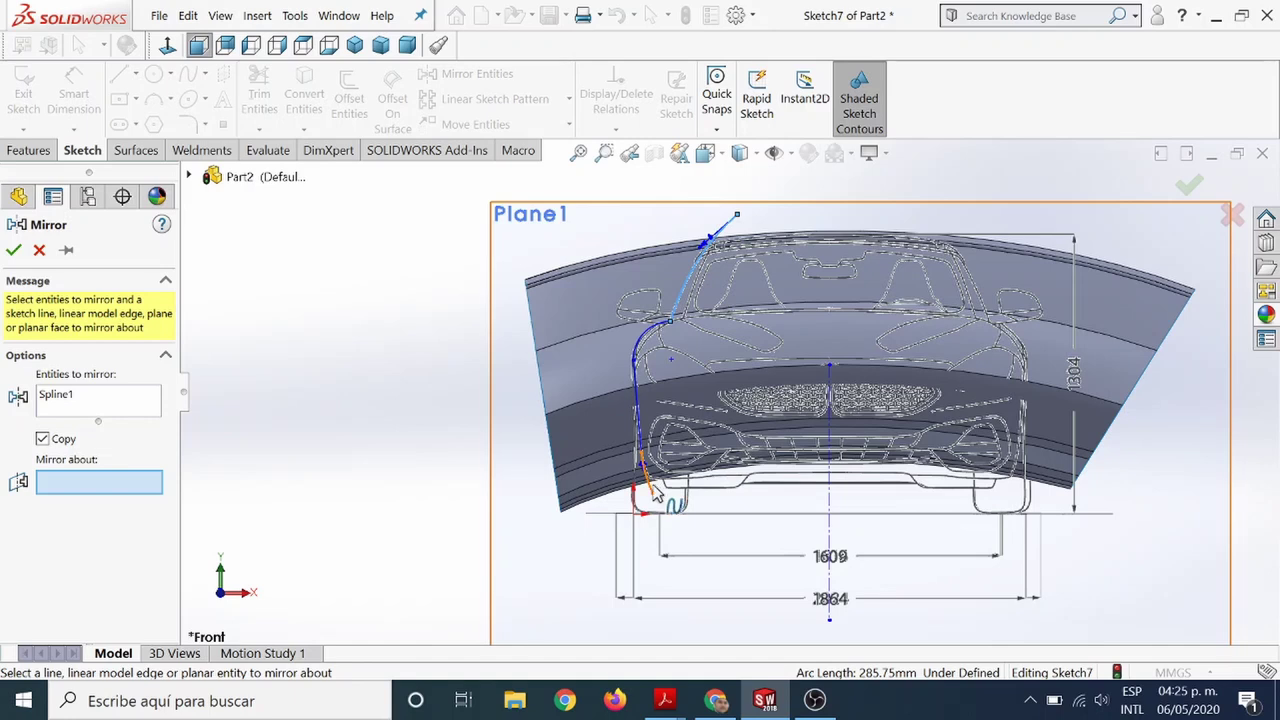
right_click(652, 492)
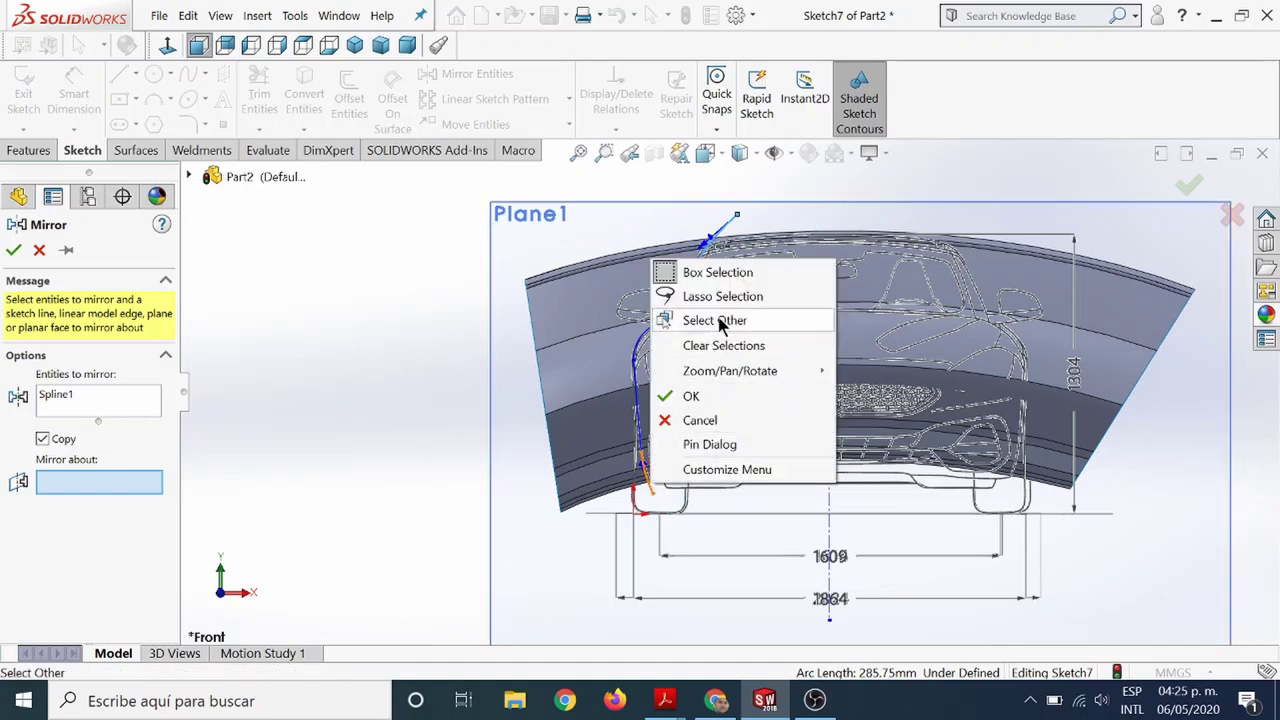
click(495, 327)
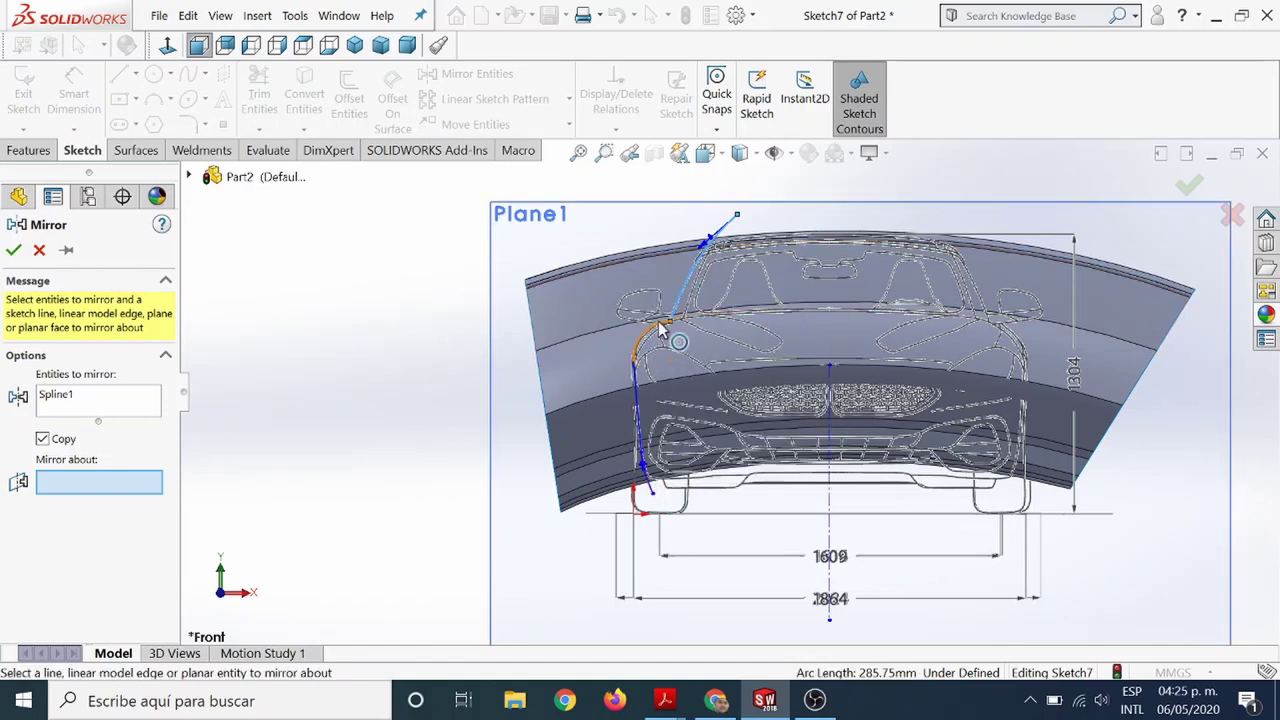
scroll(643, 395, down, 3)
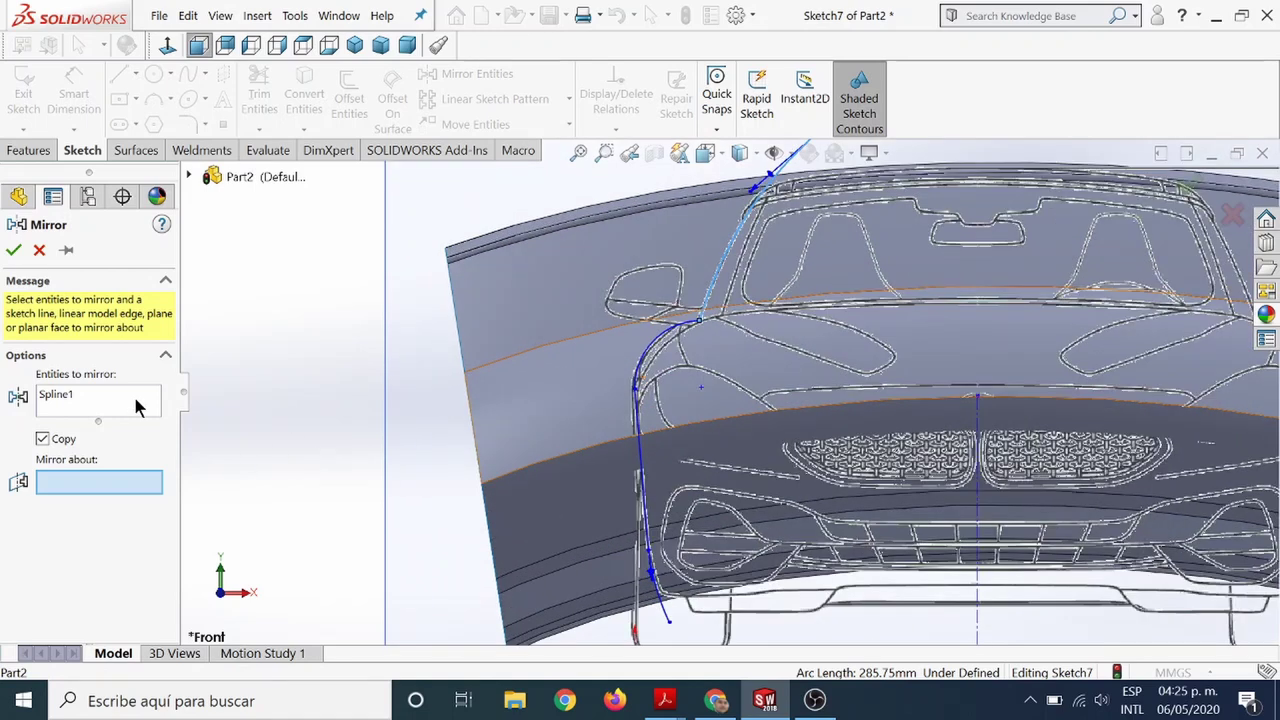
click(137, 400)
Add the arc, line and lower spline, and mirror them about the vertical centerline.
click(637, 430)
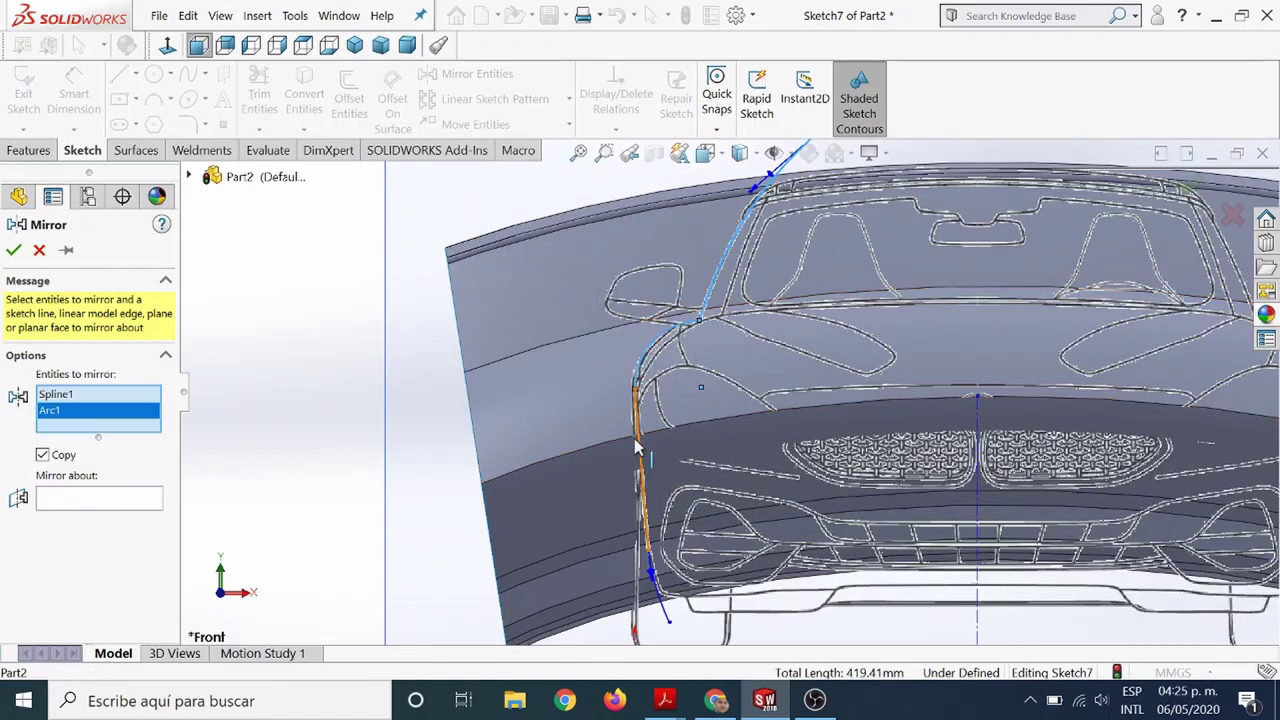
click(642, 505)
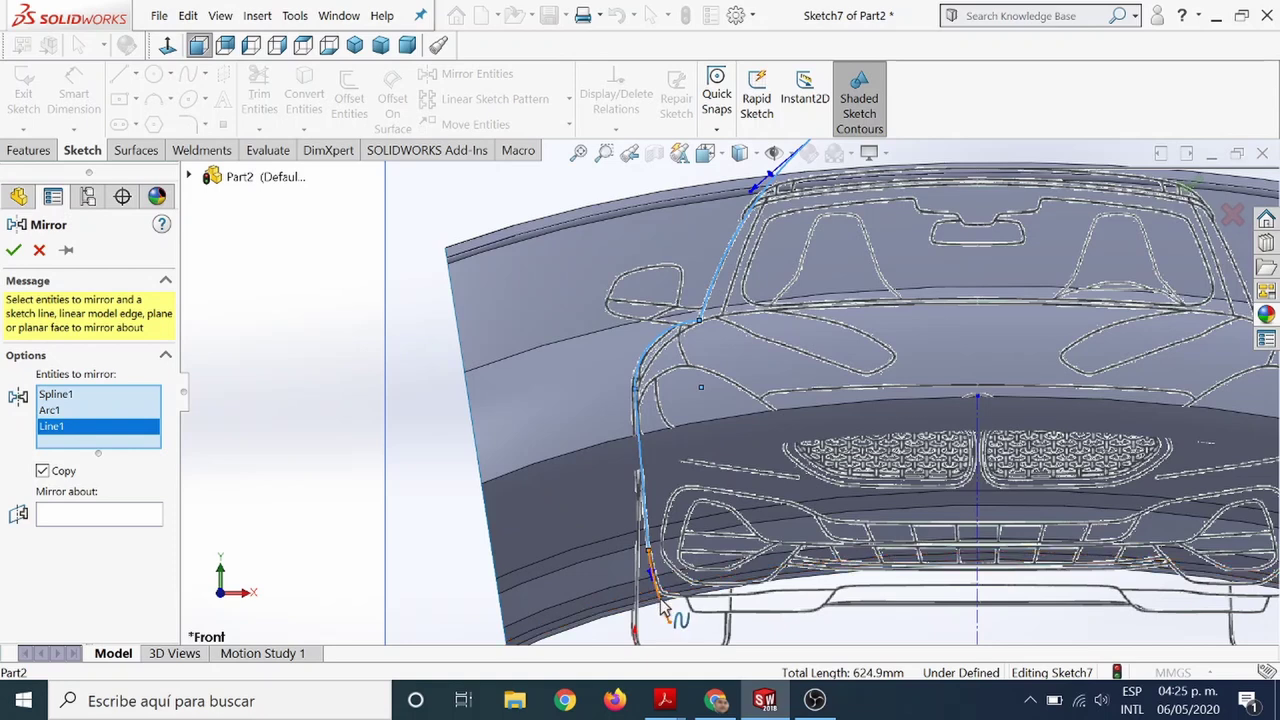
click(735, 552)
scroll(640, 390, up, 3)
click(87, 526)
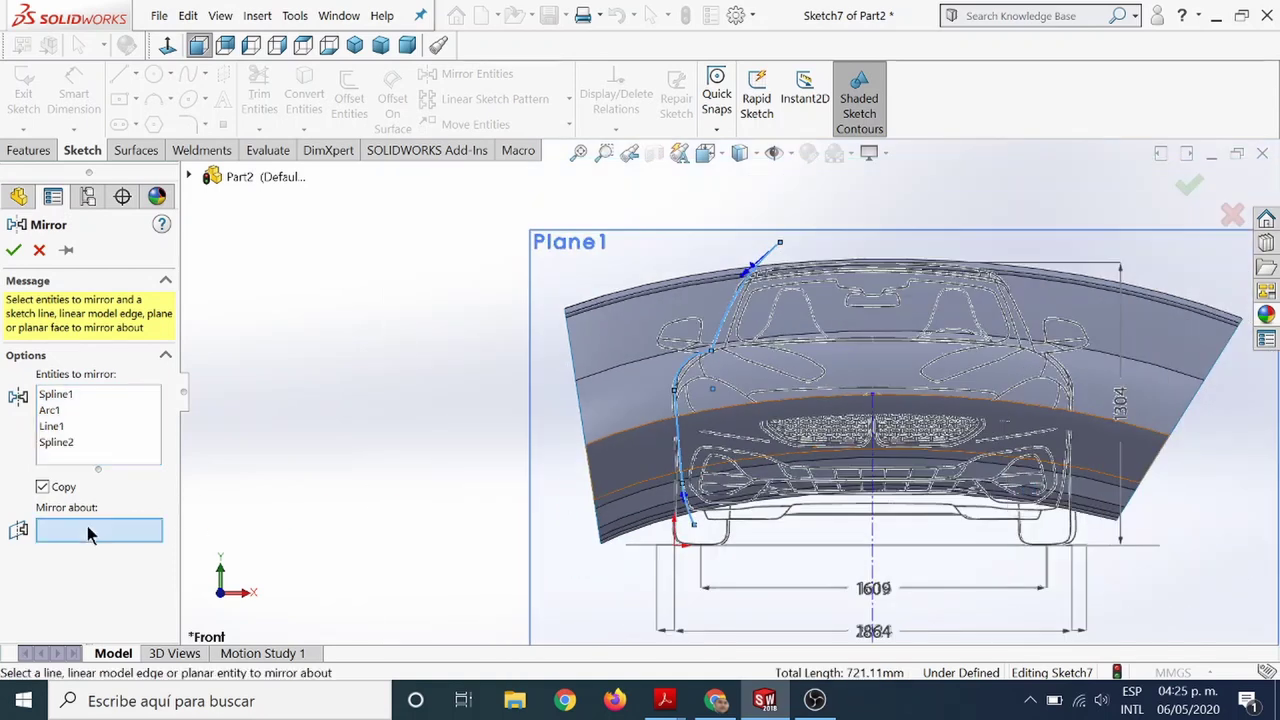
click(876, 541)
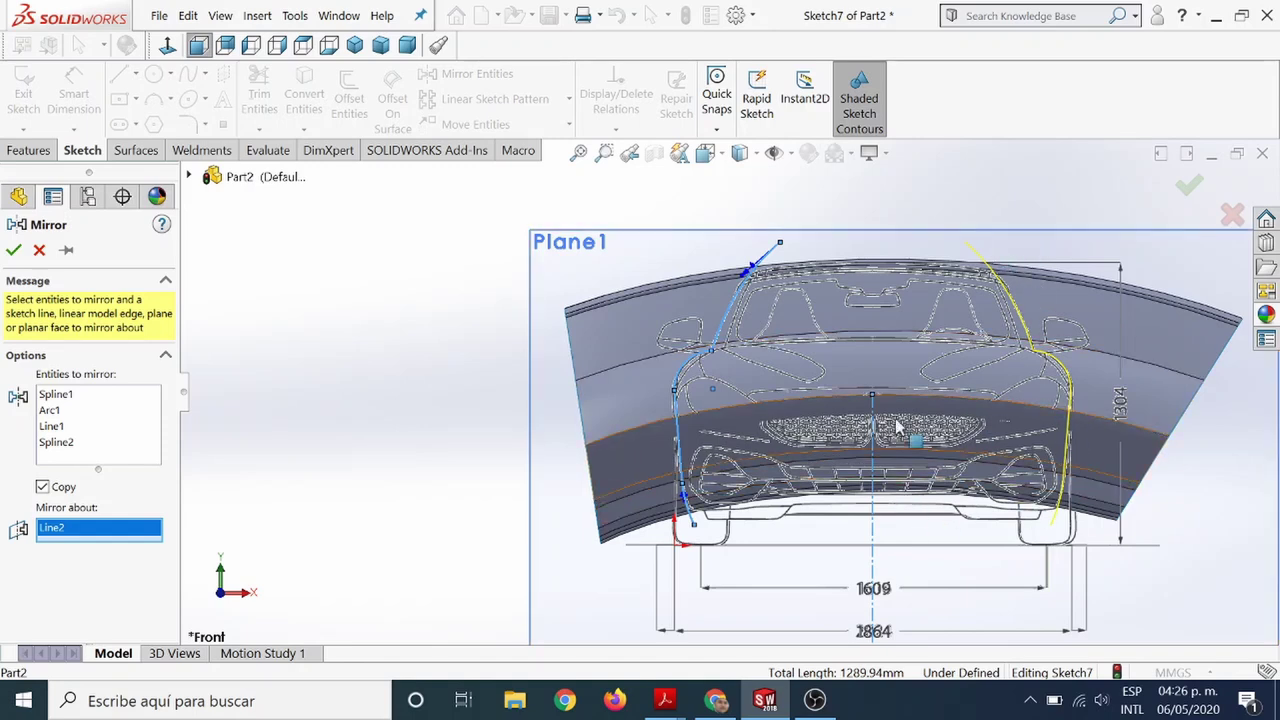
click(1190, 185)
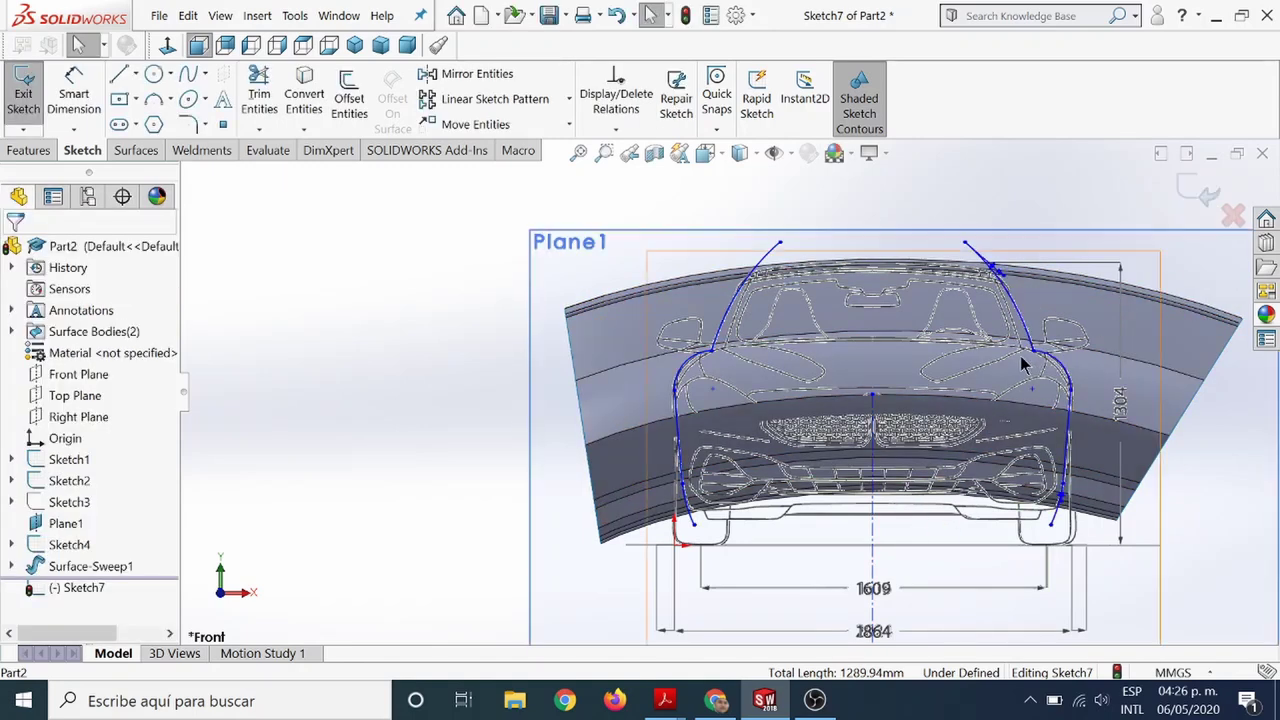
Exit Sketch7 and view the car front at an angle.
key(z)
key(z)
click(1194, 186)
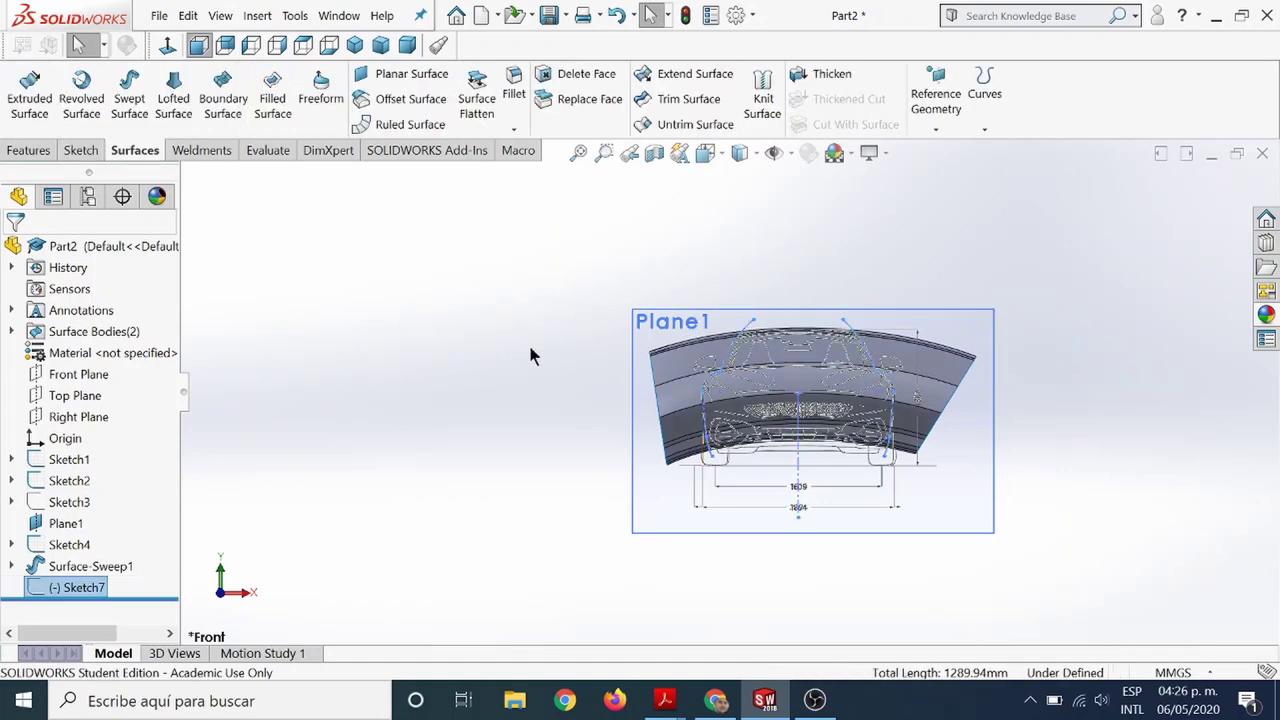
middle_drag(488, 412, 558, 400)
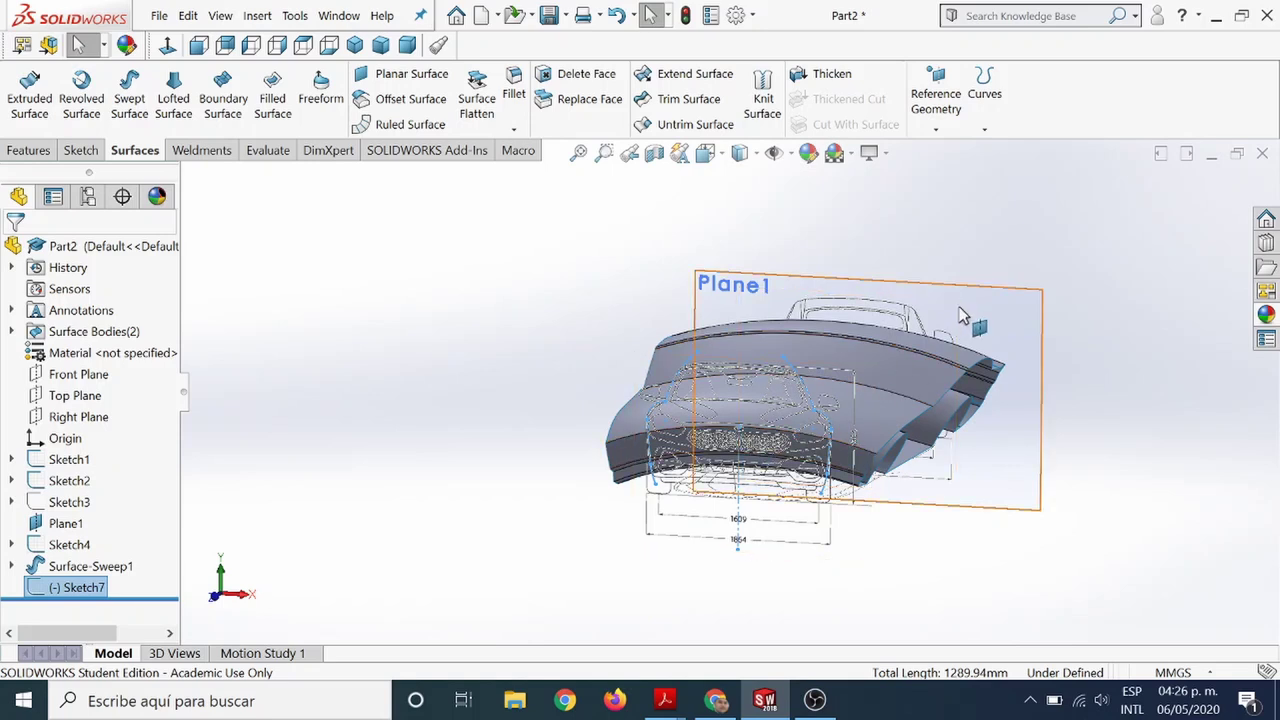
Extrude the outline as a surface 2231 mm in the reversed direction along the car body.
click(30, 92)
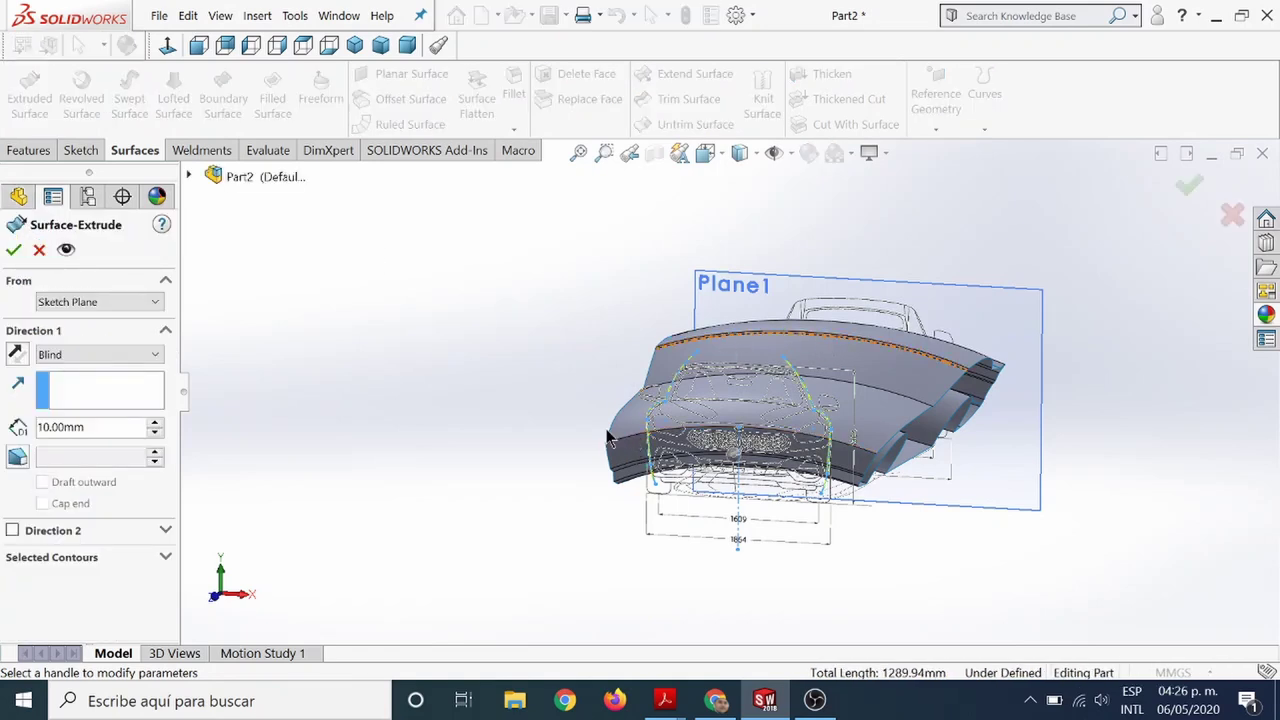
middle_drag(608, 437, 983, 530)
scroll(983, 530, down, 2)
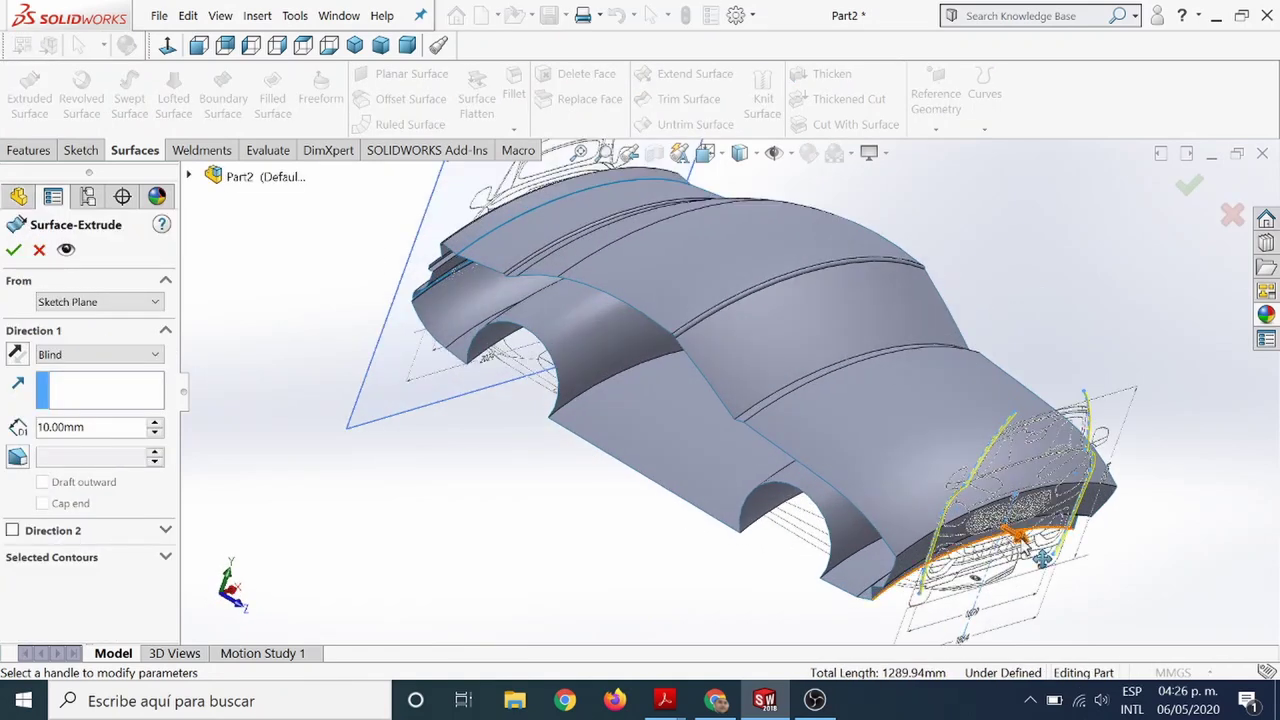
drag(1043, 558, 1118, 594)
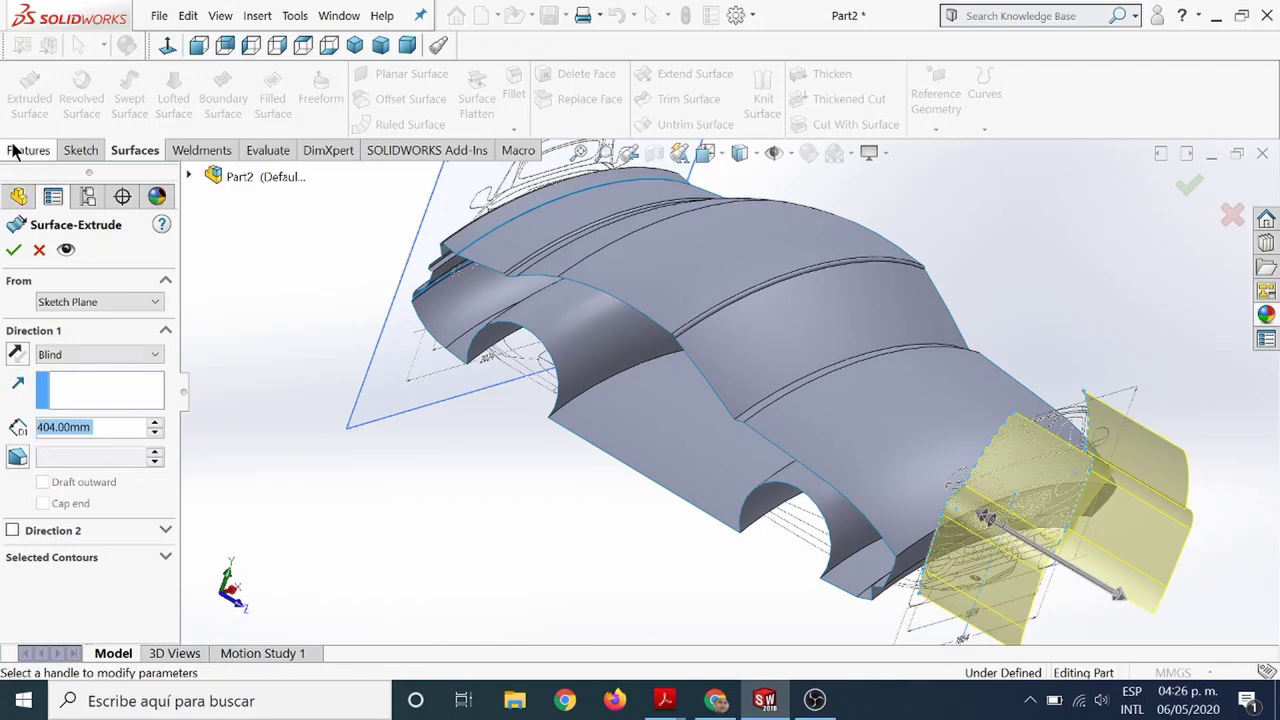
click(17, 355)
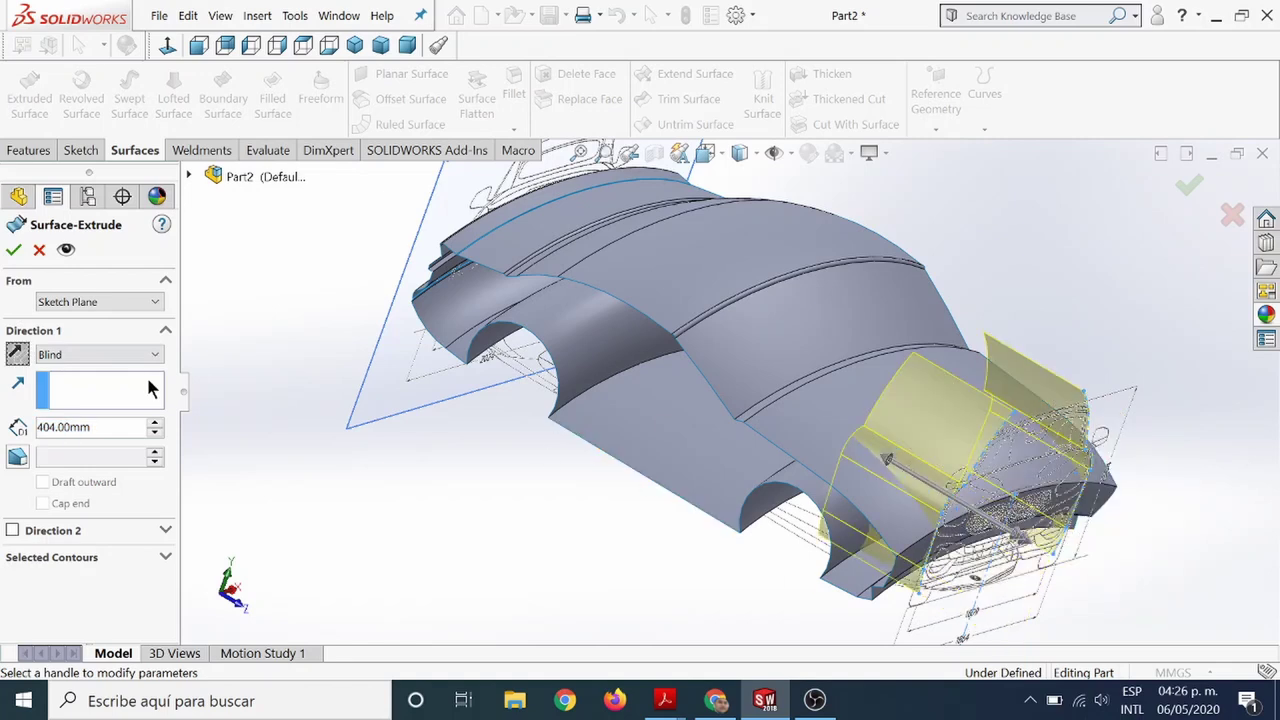
drag(872, 452, 337, 251)
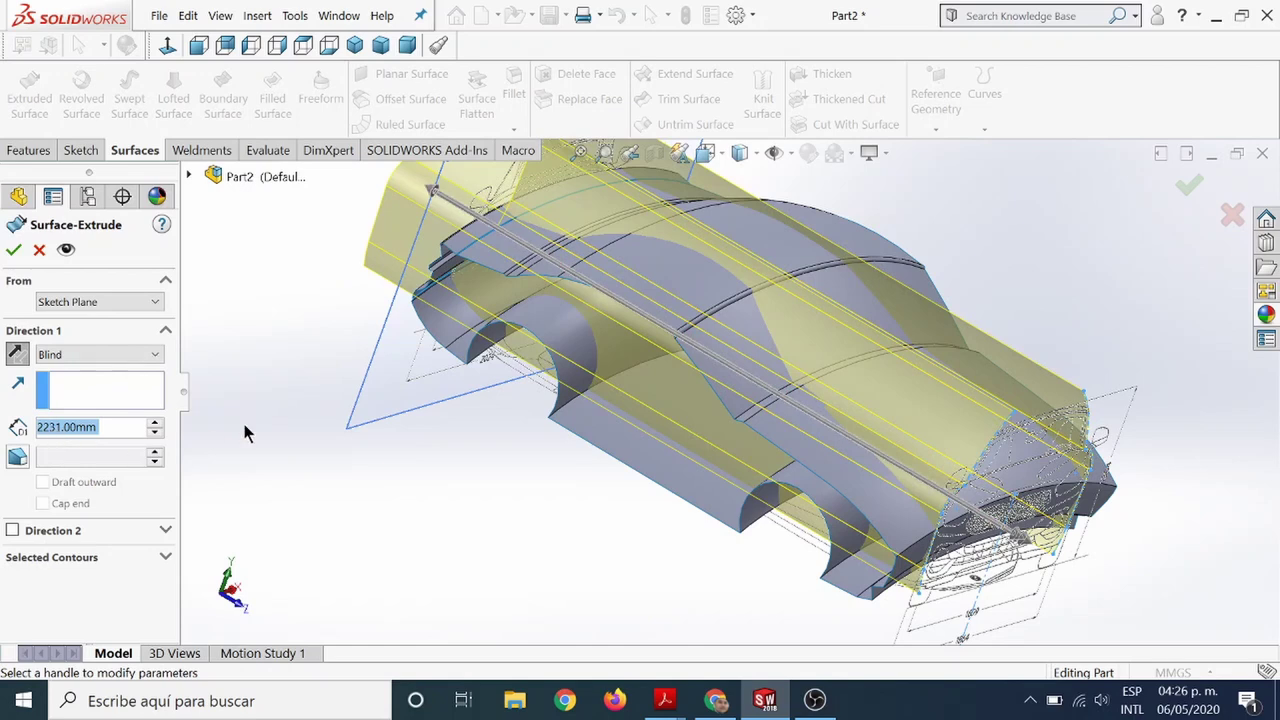
scroll(358, 366, up, 3)
mouse_move(412, 330)
middle_down()
mouse_move(434, 403)
mouse_move(377, 366)
mouse_move(391, 345)
middle_up()
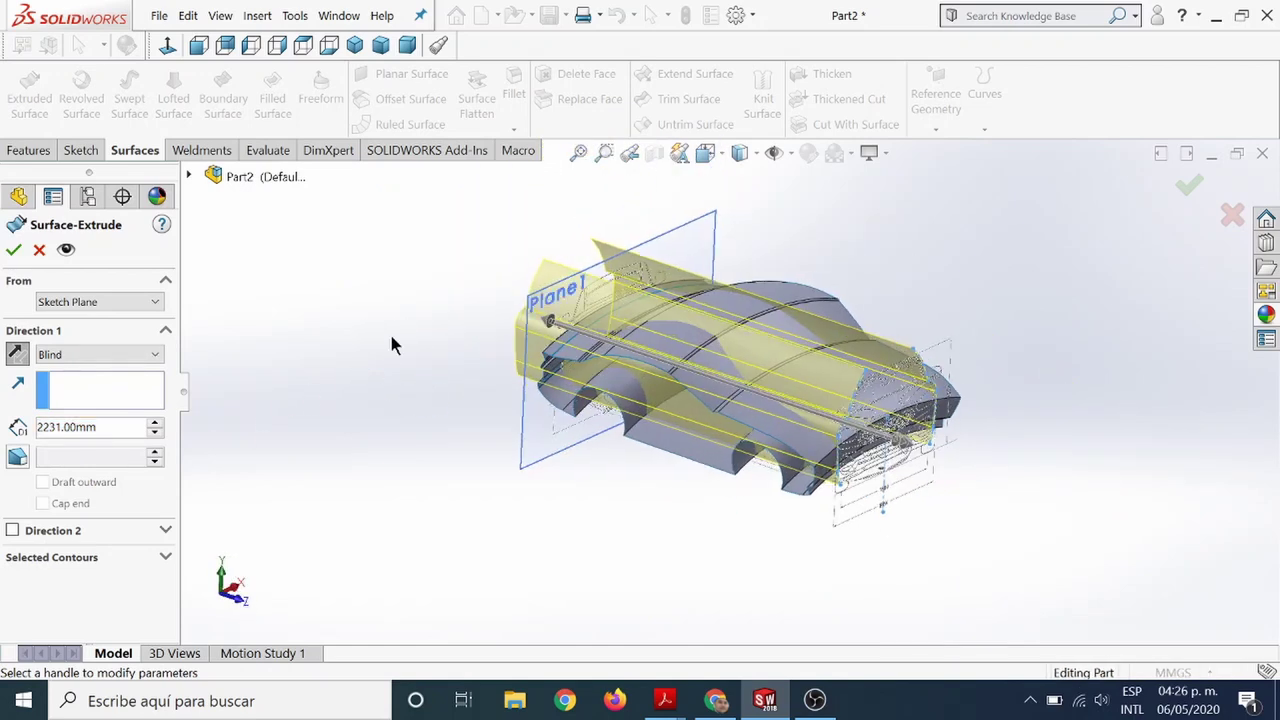
click(1192, 187)
mouse_move(1005, 480)
middle_down()
mouse_move(880, 433)
mouse_move(917, 503)
mouse_move(951, 500)
mouse_move(997, 454)
mouse_move(1007, 485)
mouse_move(977, 509)
mouse_move(600, 300)
middle_up()
scroll(571, 286, down, 3)
scroll(540, 408, down, 3)
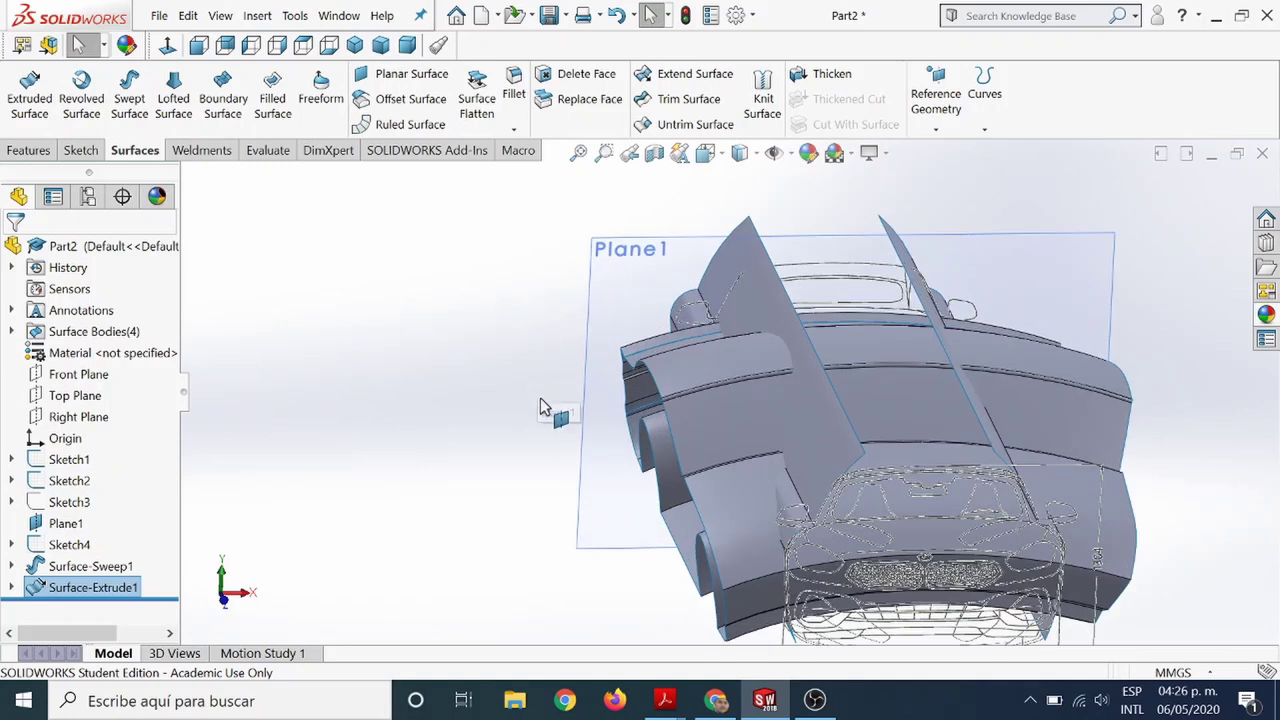
scroll(540, 408, up, 2)
Start a mutual Trim Surface with the extruded and swept surfaces selected.
middle_drag(508, 371, 520, 363)
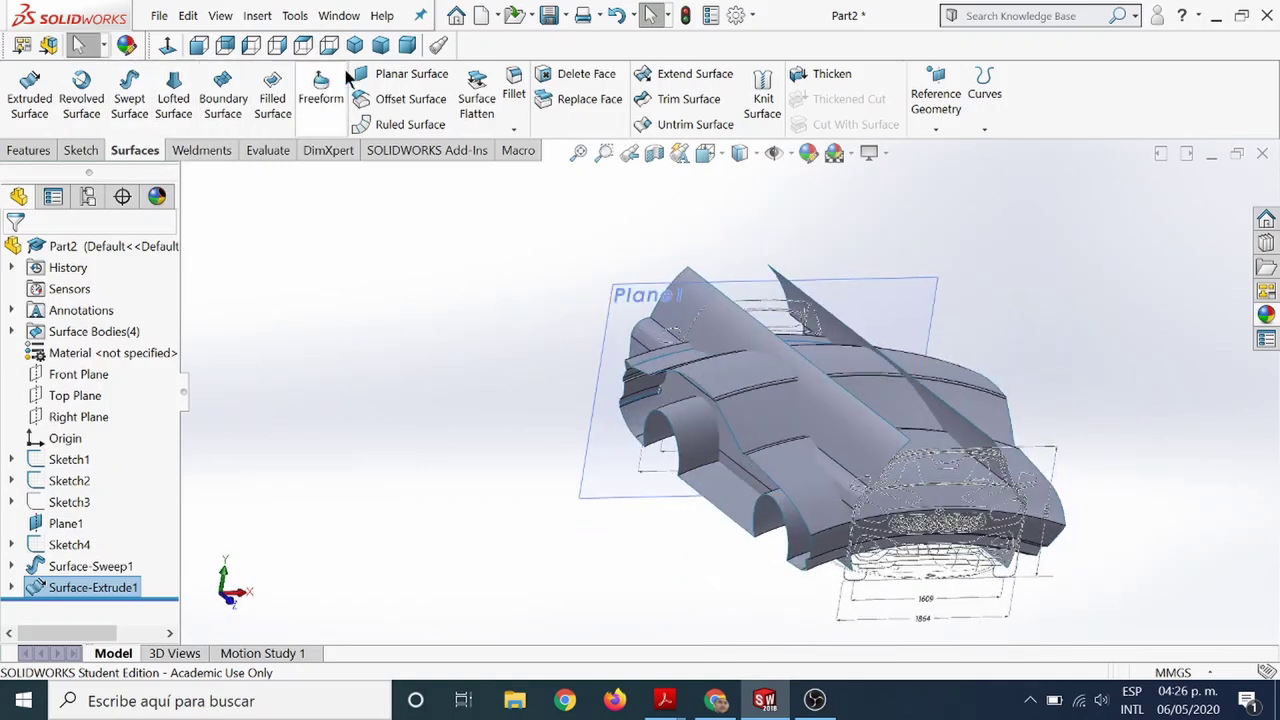
click(713, 106)
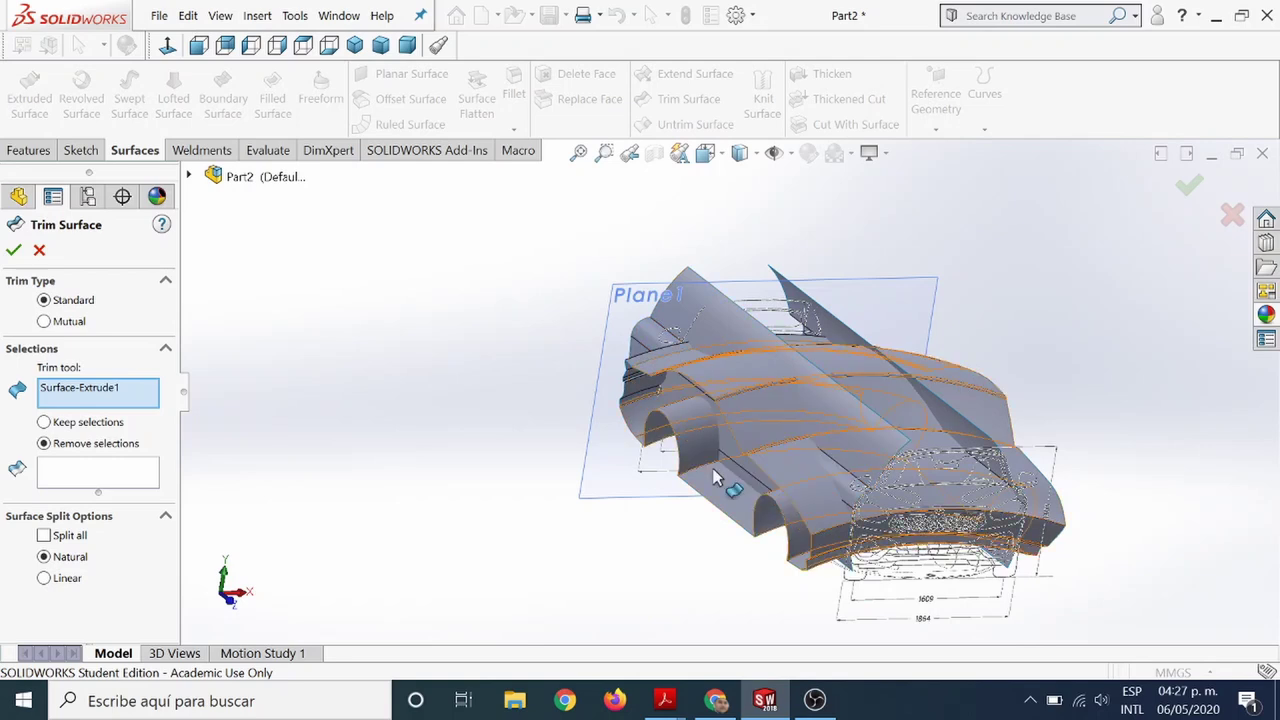
click(44, 322)
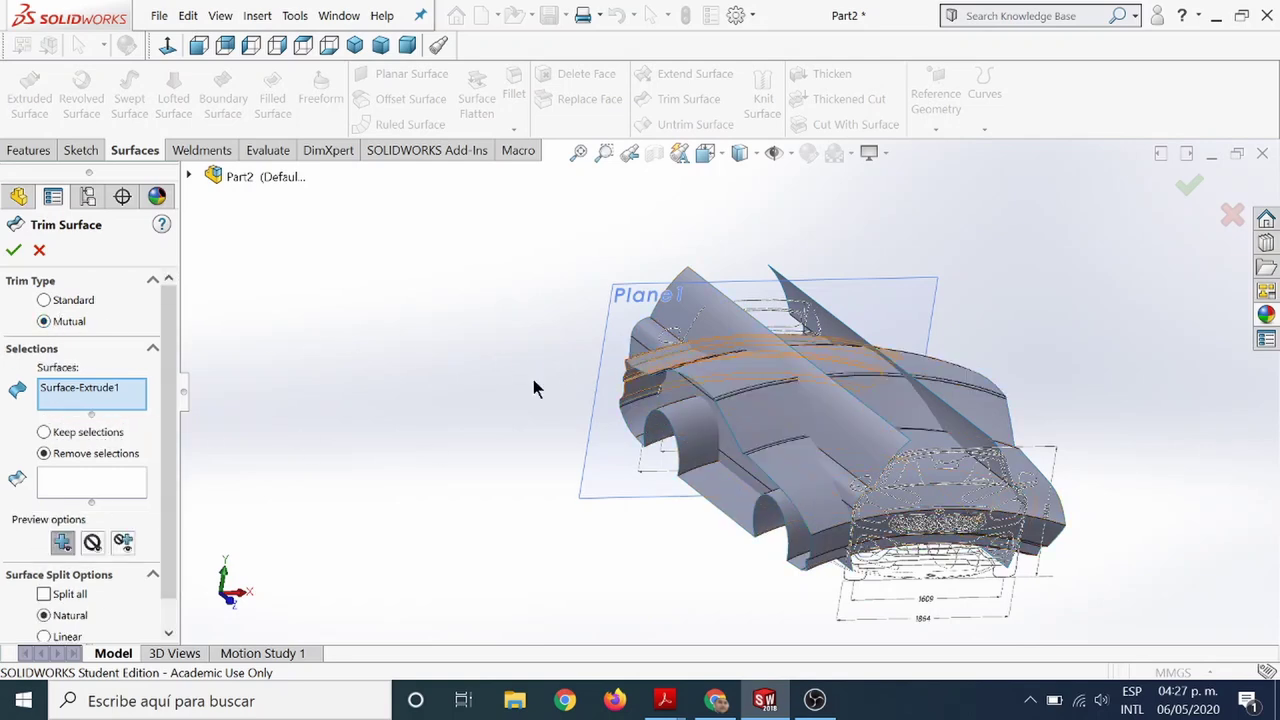
click(722, 372)
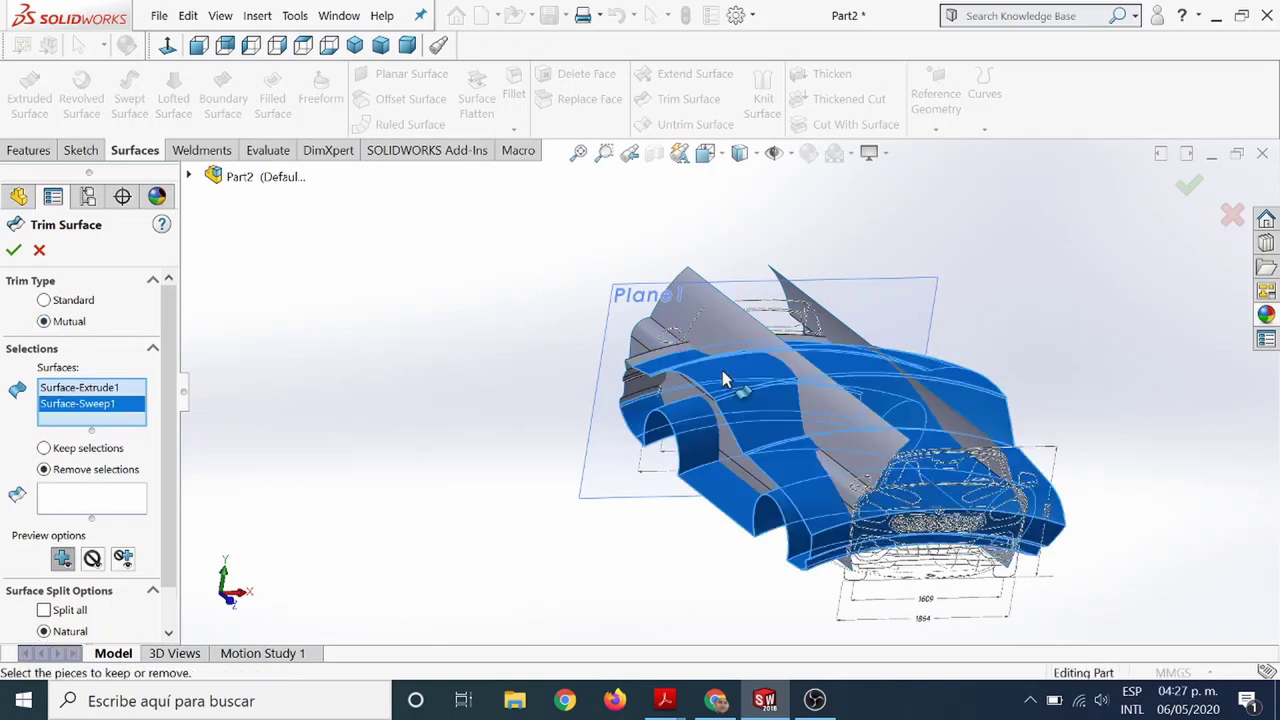
click(733, 337)
middle_drag(920, 317, 900, 292)
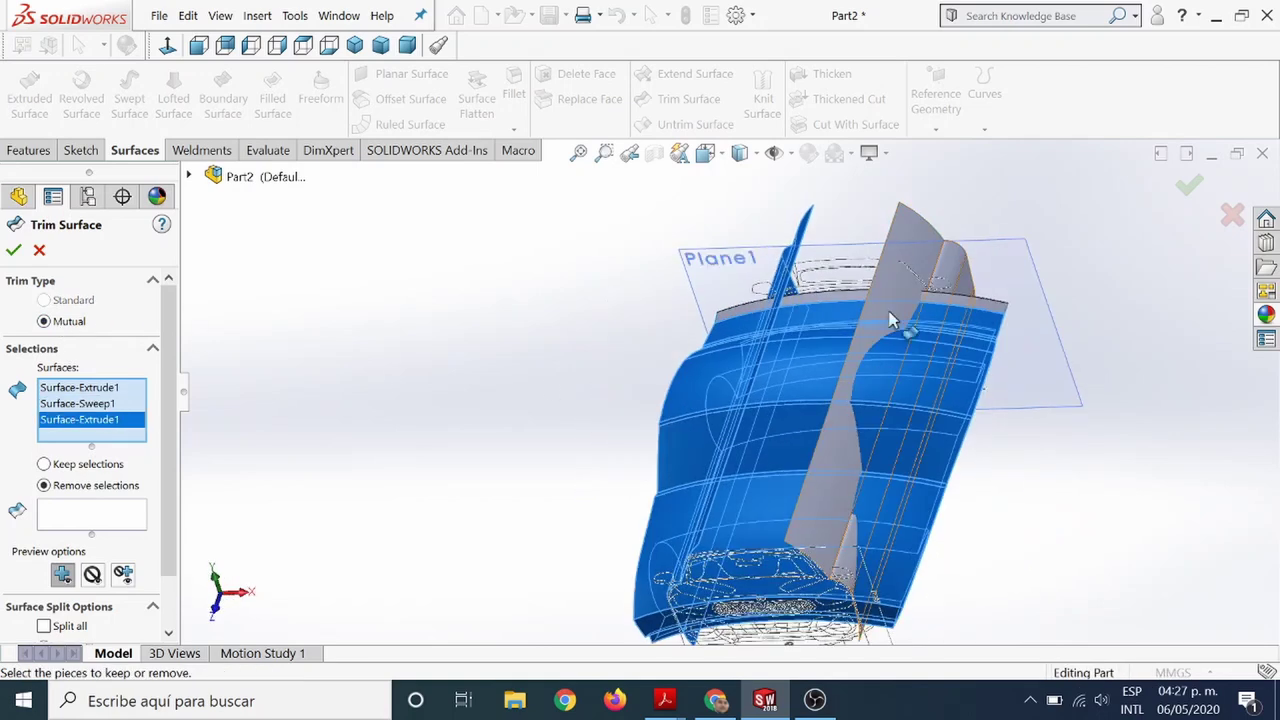
click(897, 289)
mouse_move(871, 372)
middle_down()
mouse_move(574, 287)
mouse_move(620, 405)
mouse_move(663, 284)
mouse_move(805, 222)
middle_up()
click(675, 294)
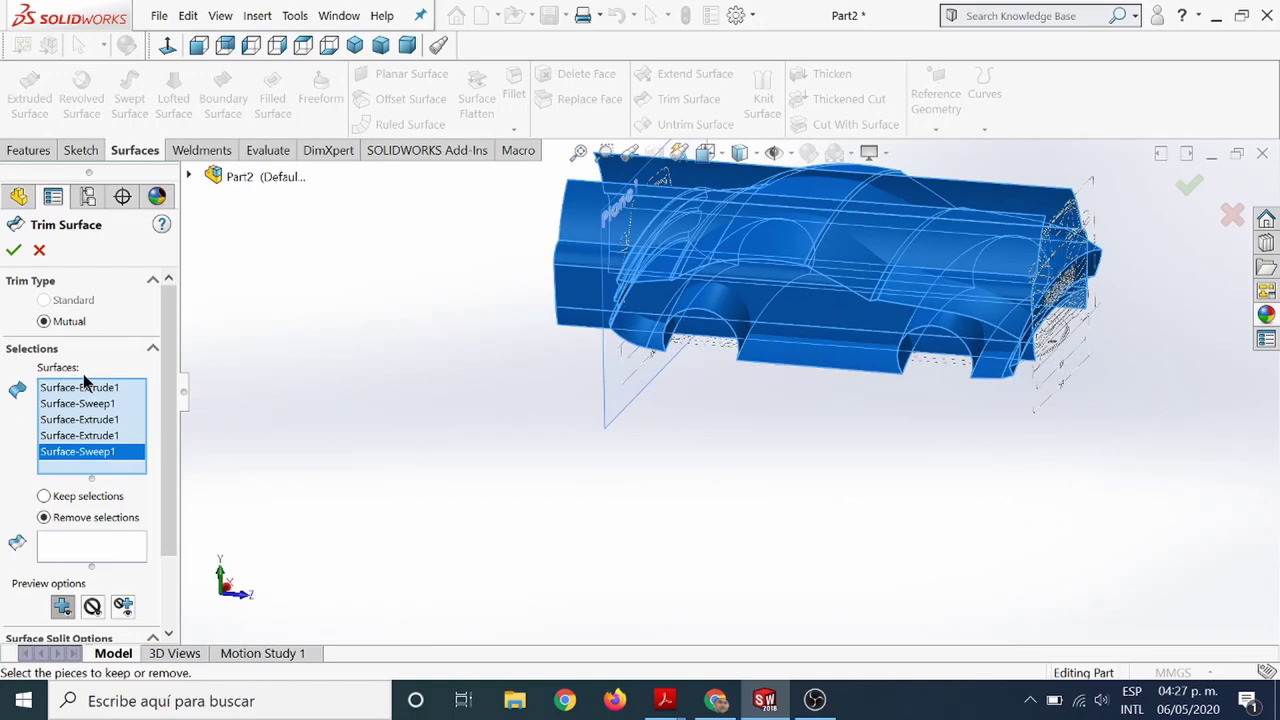
Mark pieces for removal, keeping only Surface-Sweep1-Trim2 on the list.
click(80, 551)
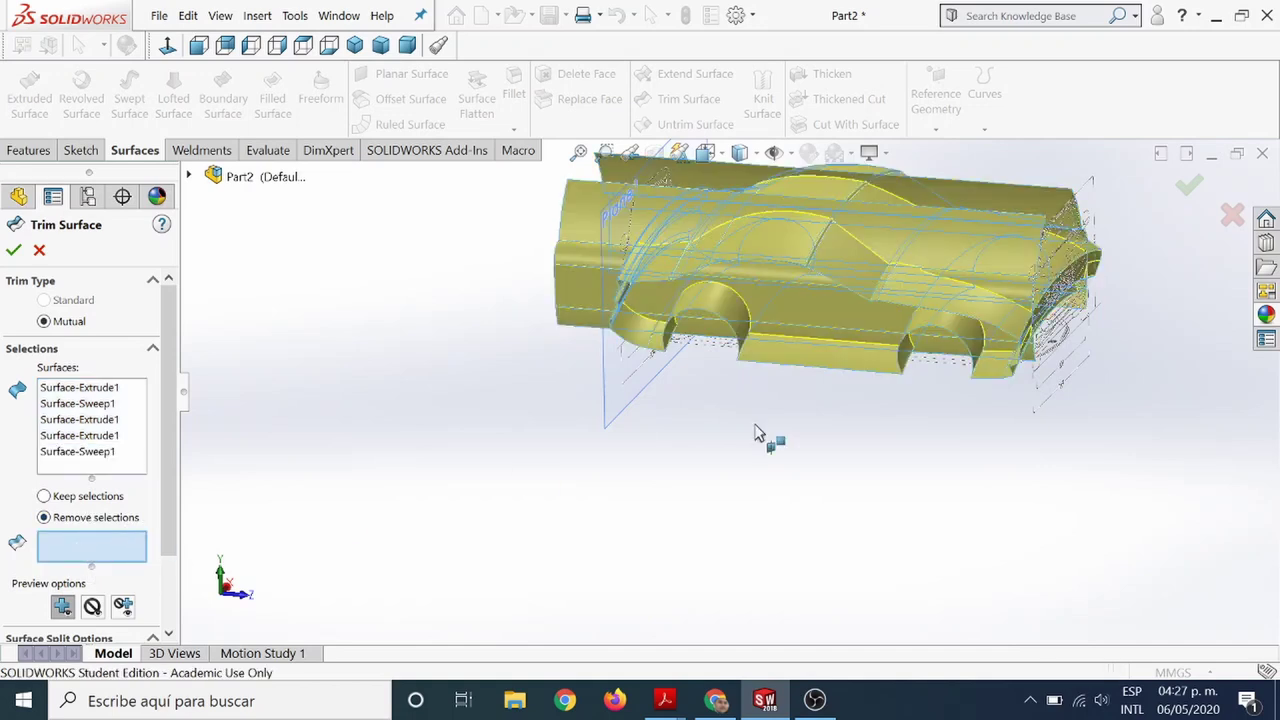
mouse_move(811, 420)
middle_down()
mouse_move(754, 443)
mouse_move(813, 536)
middle_up()
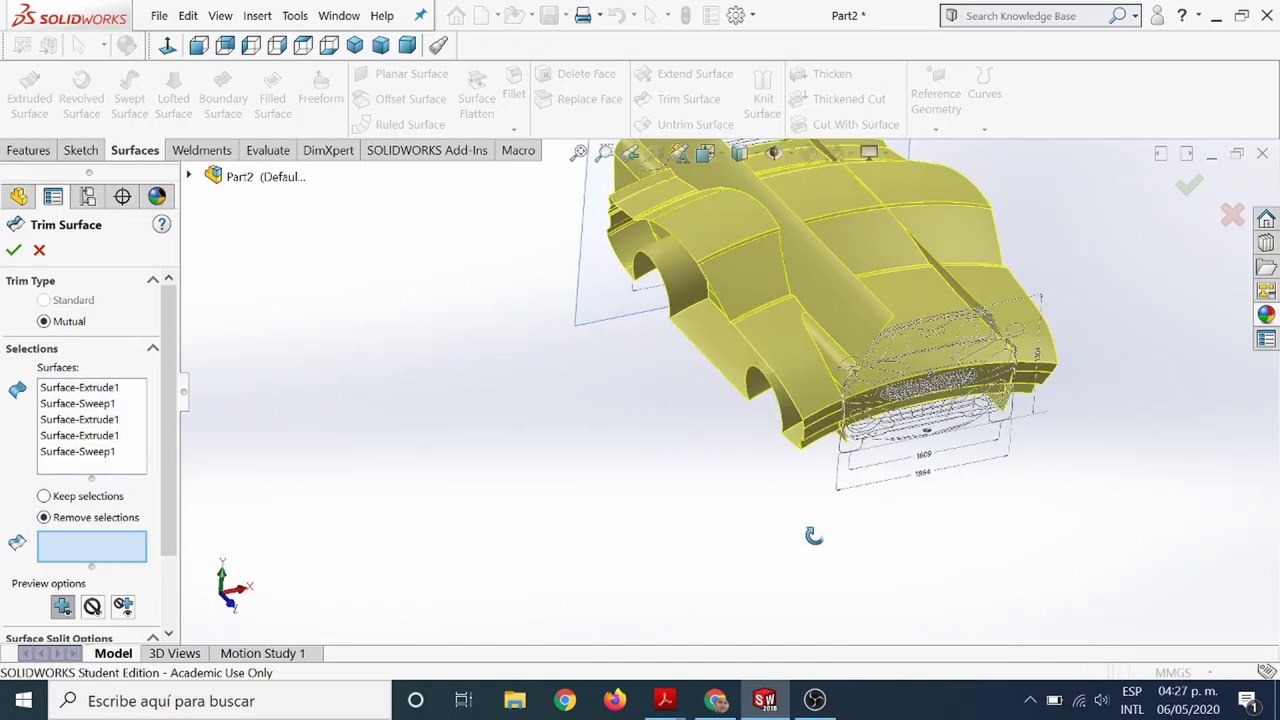
click(842, 310)
click(746, 264)
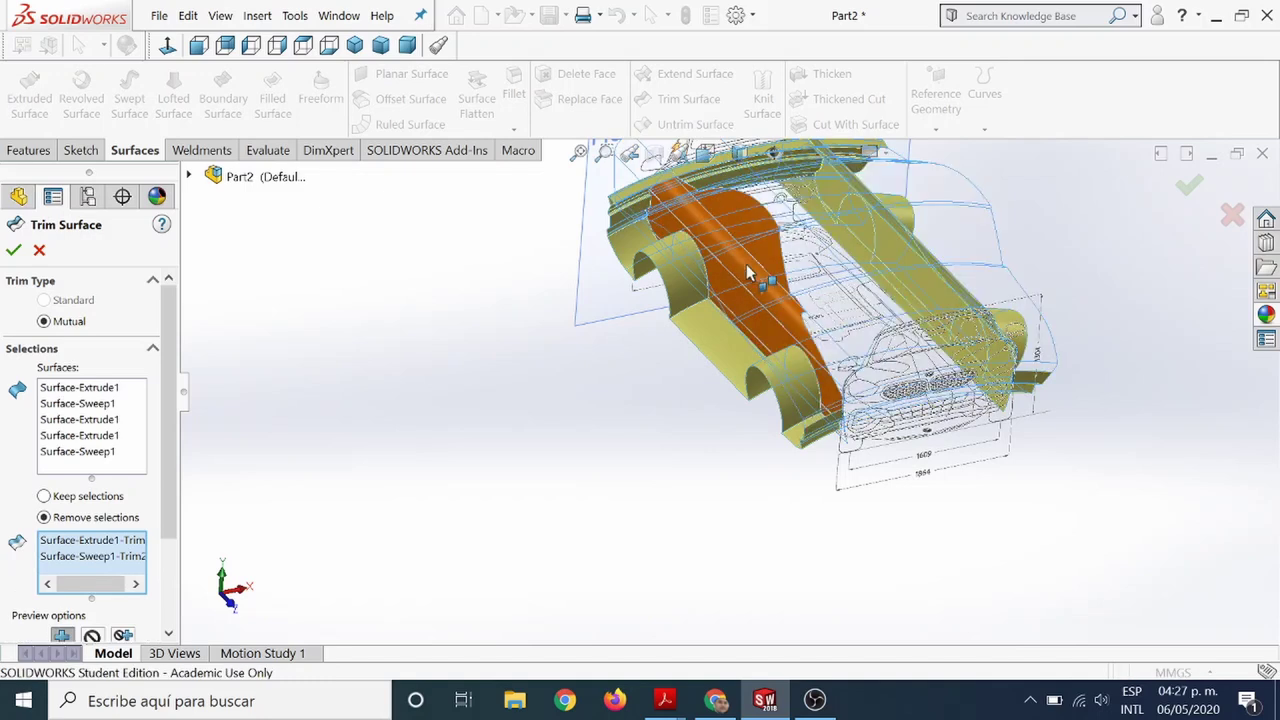
click(83, 543)
key(Delete)
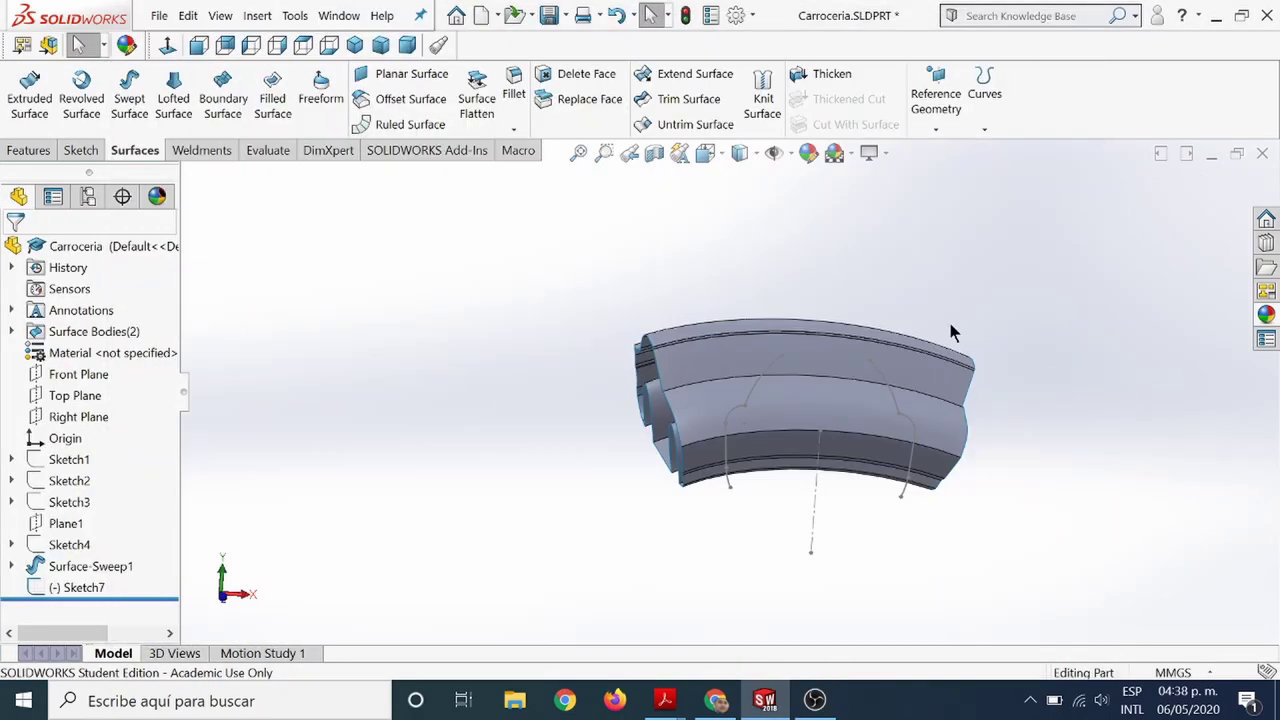
Orbit the Carroceria body around until its top faces the viewer.
mouse_move(702, 338)
middle_down()
mouse_move(767, 370)
mouse_move(734, 403)
middle_up()
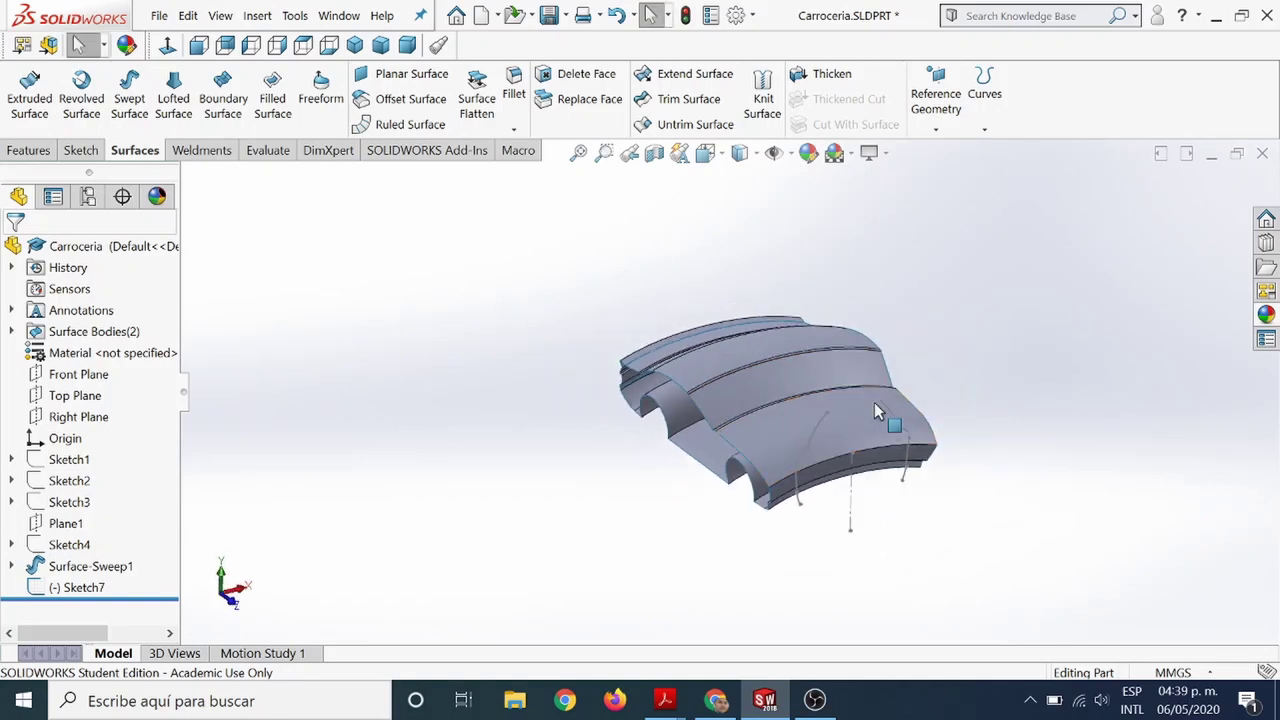
middle_drag(682, 445, 659, 342)
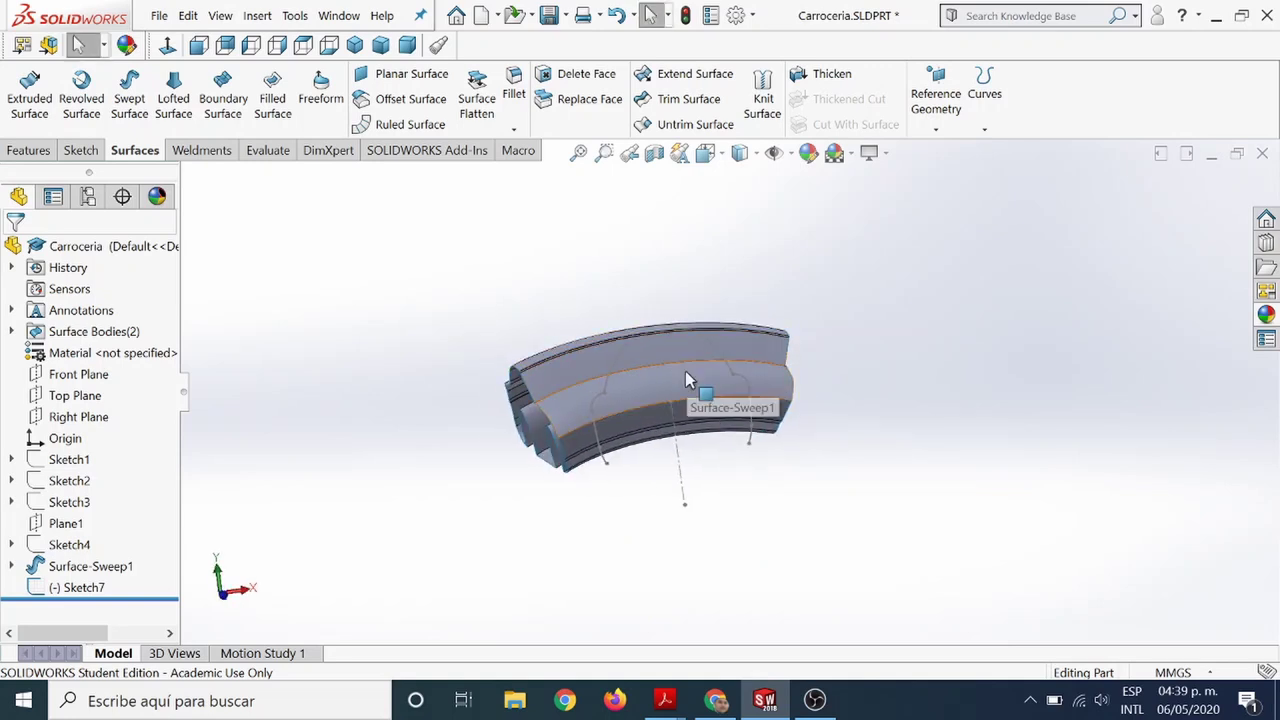
middle_drag(712, 392, 724, 445)
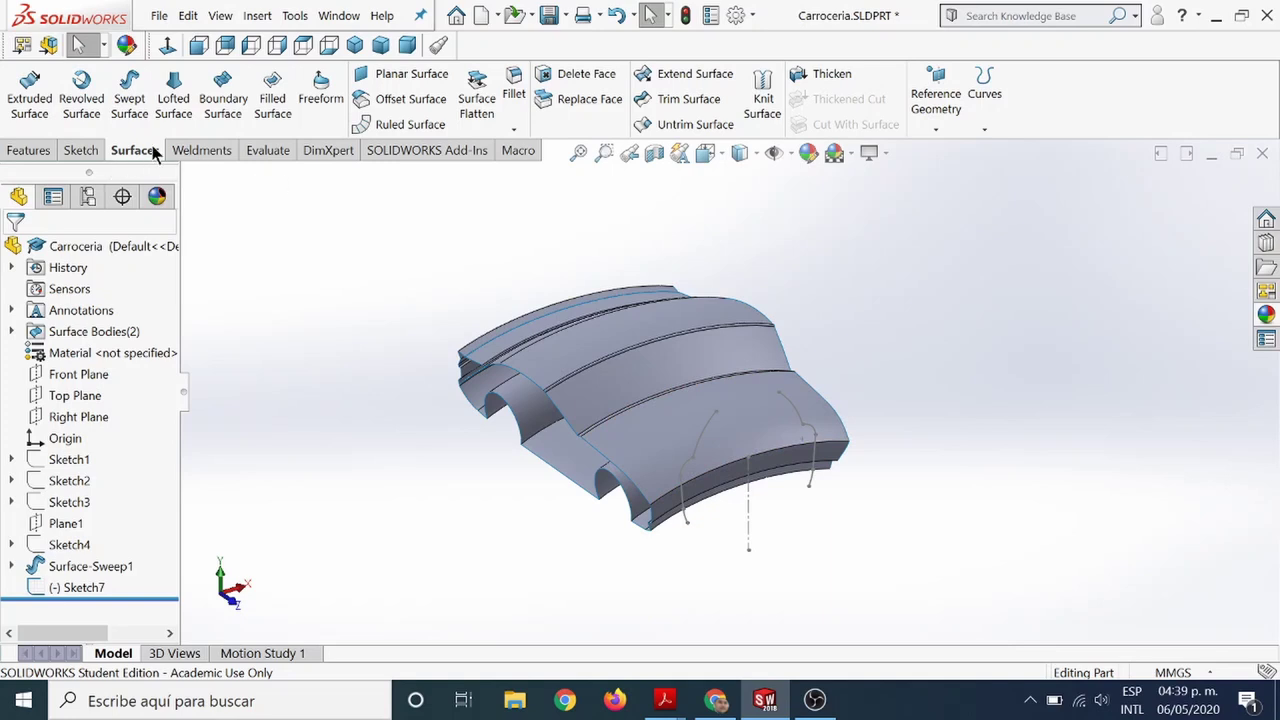
Abandon a first extrusion attempt and select Sketch7 as the profile.
click(30, 100)
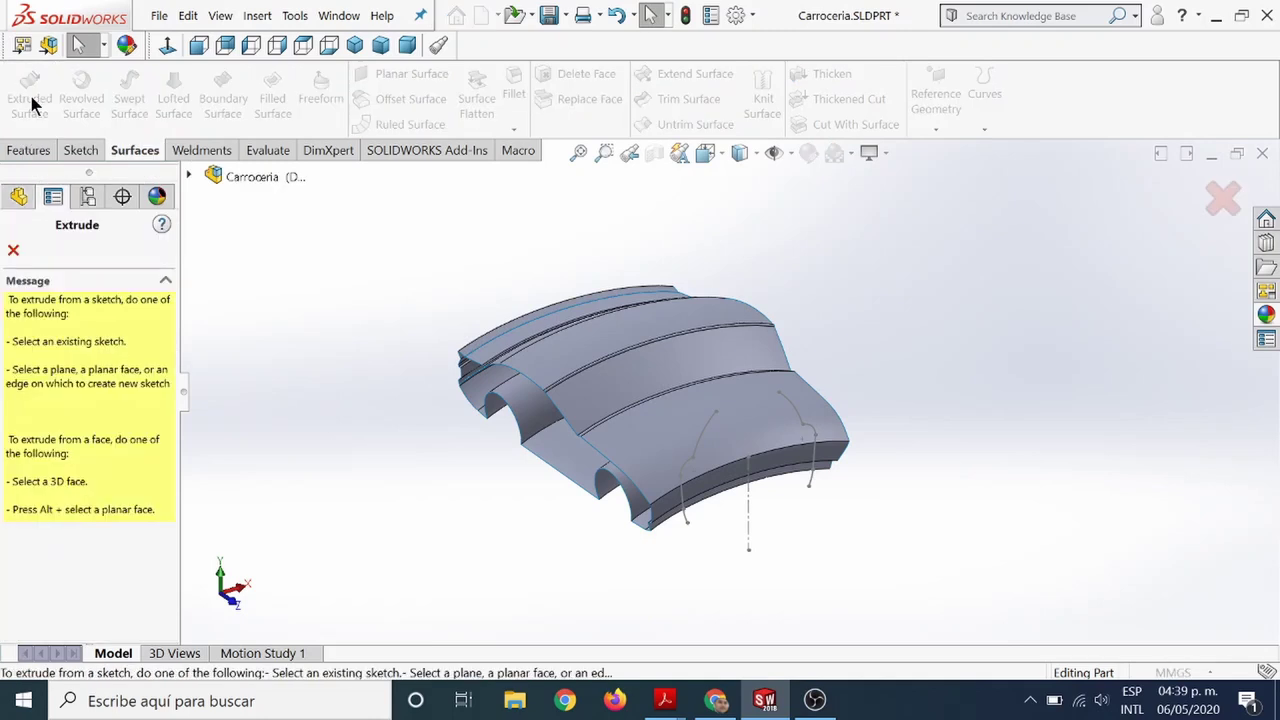
click(701, 441)
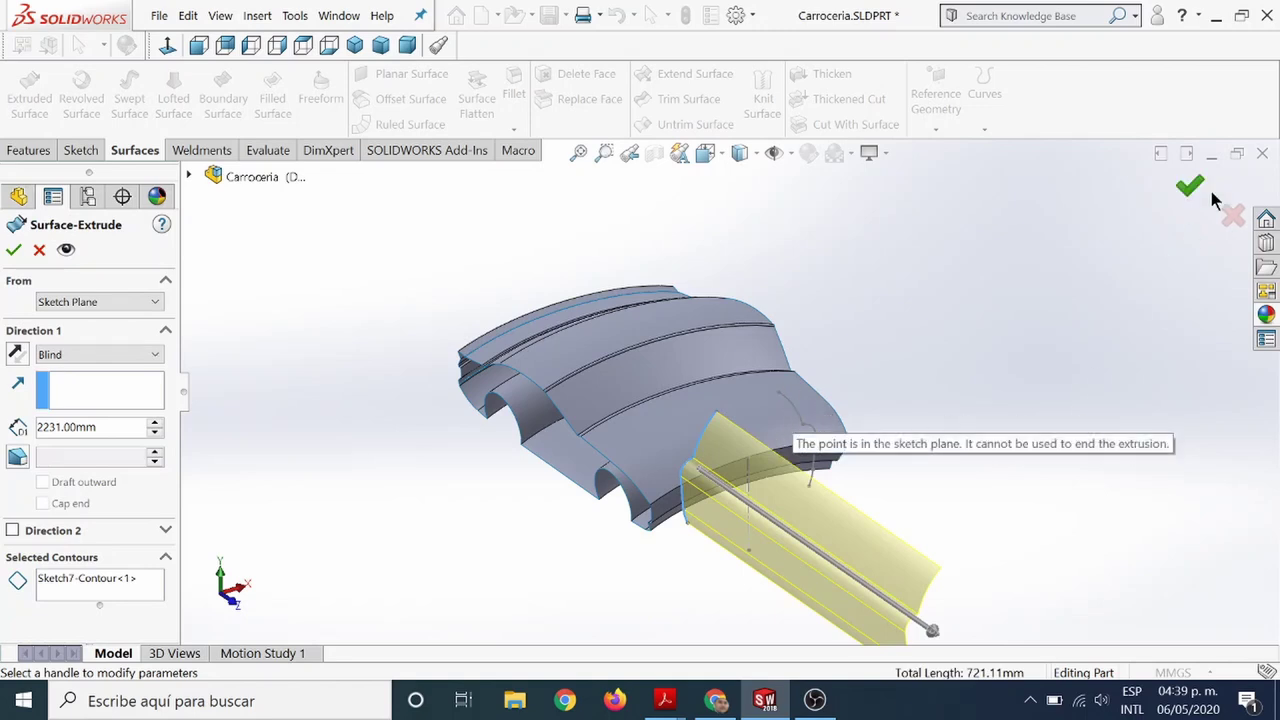
click(794, 407)
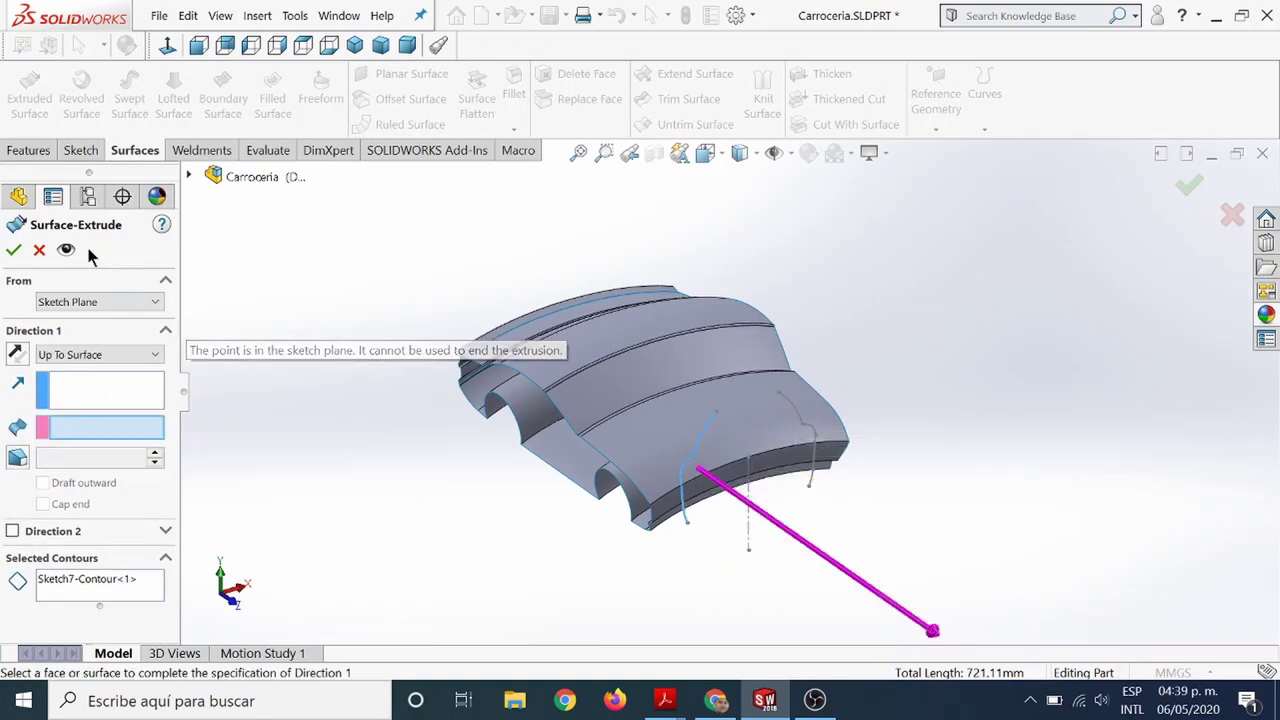
click(39, 249)
click(76, 588)
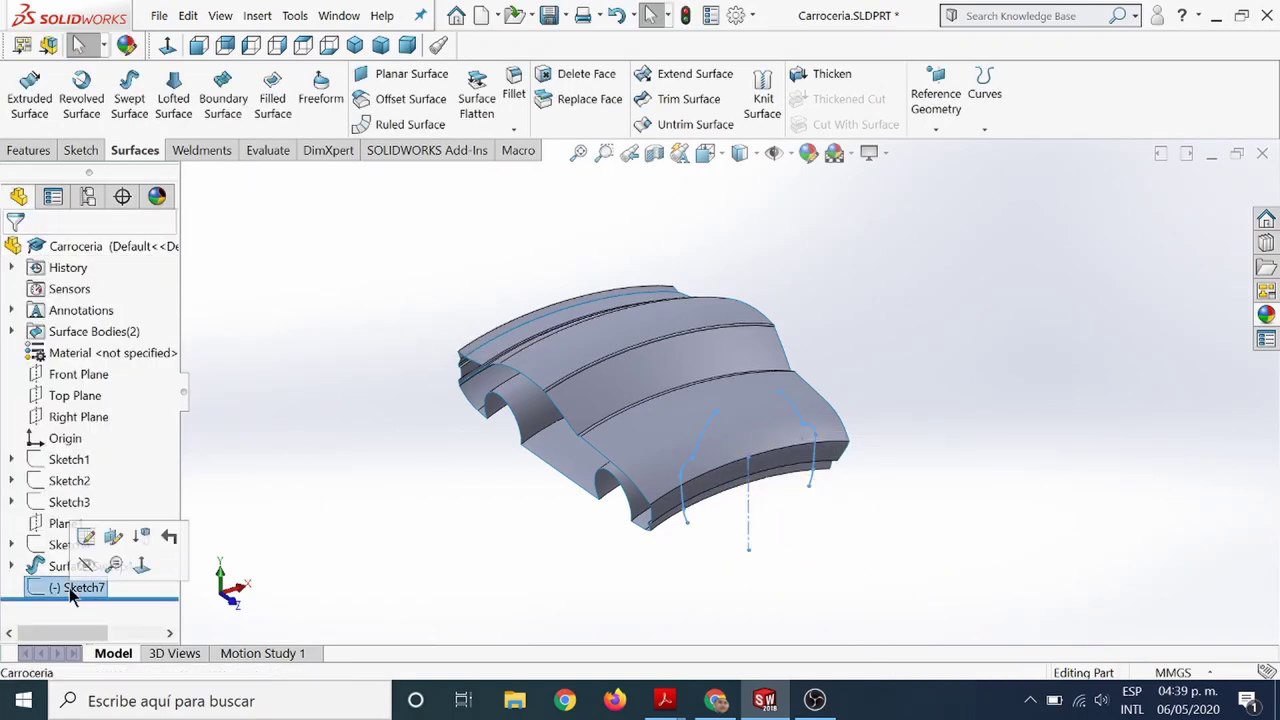
Extrude Sketch7 as a surface with its direction reversed to 2231 mm.
click(30, 100)
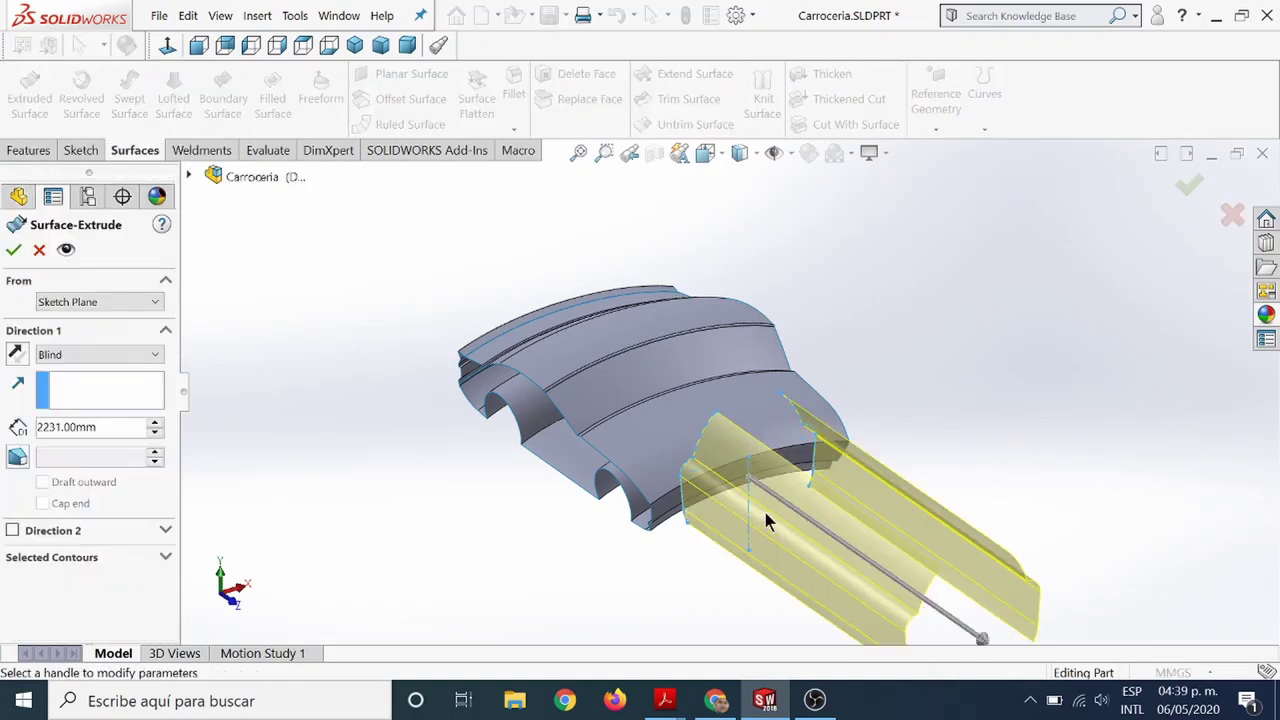
click(16, 354)
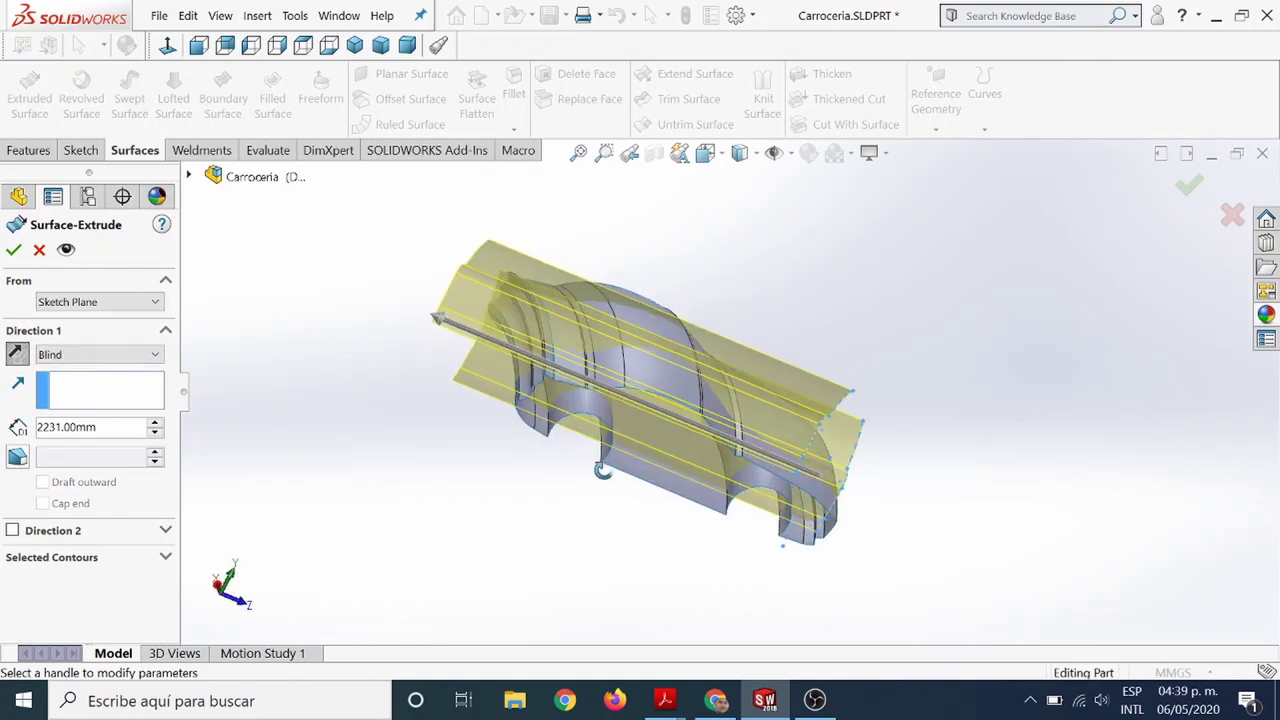
middle_drag(562, 440, 652, 532)
scroll(629, 529, down, 3)
scroll(629, 529, down, 3)
scroll(628, 529, down, 3)
scroll(640, 422, down, 3)
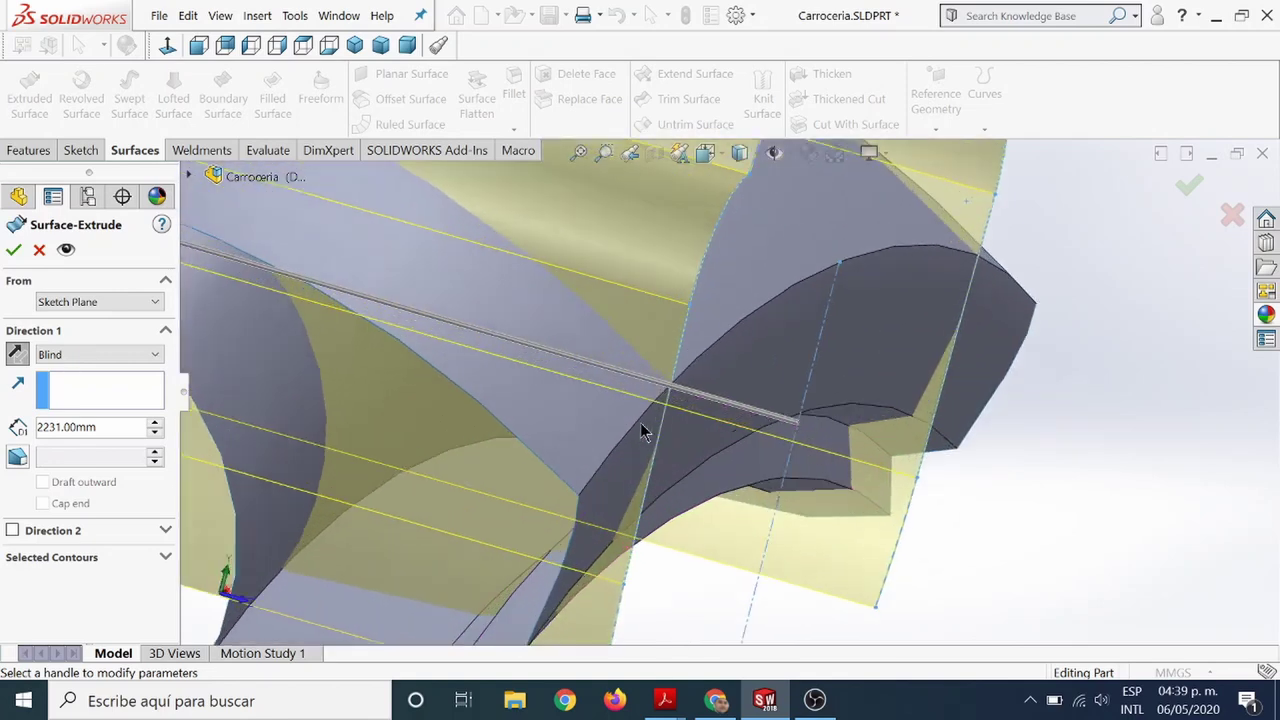
scroll(668, 437, down, 2)
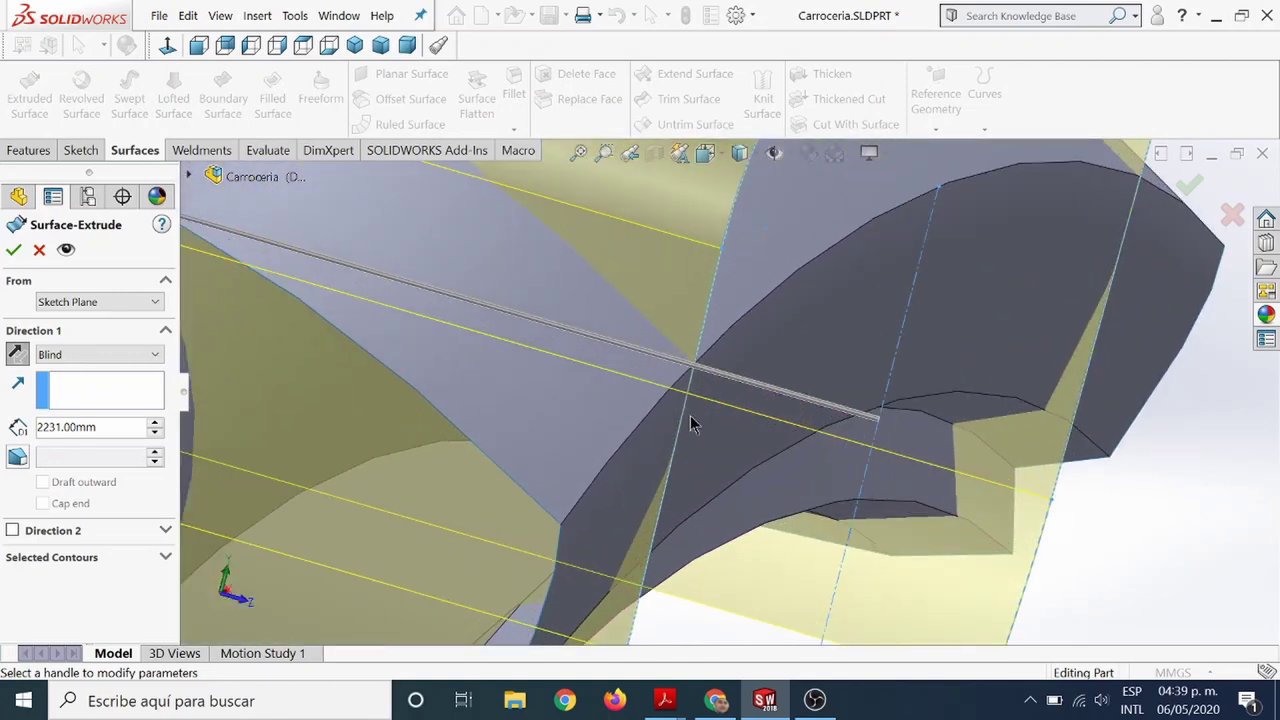
scroll(715, 496, up, 2)
scroll(712, 395, down, 3)
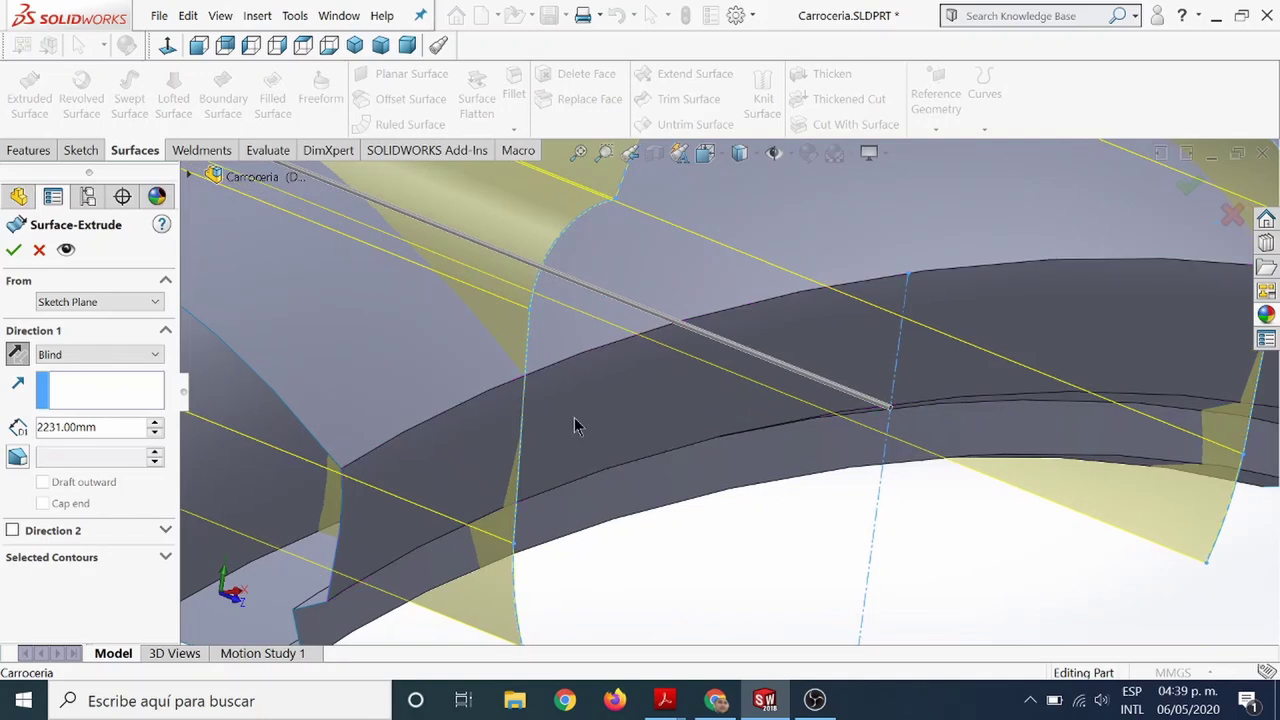
scroll(505, 422, up, 2)
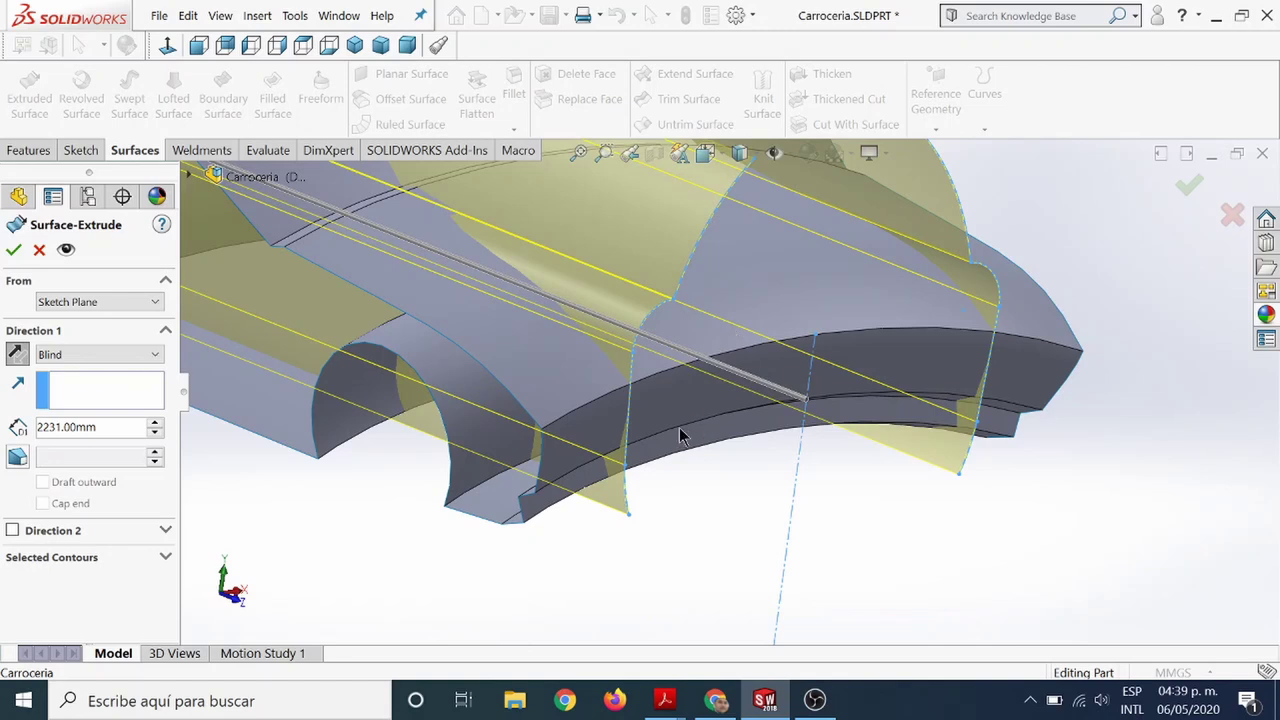
scroll(730, 437, up, 3)
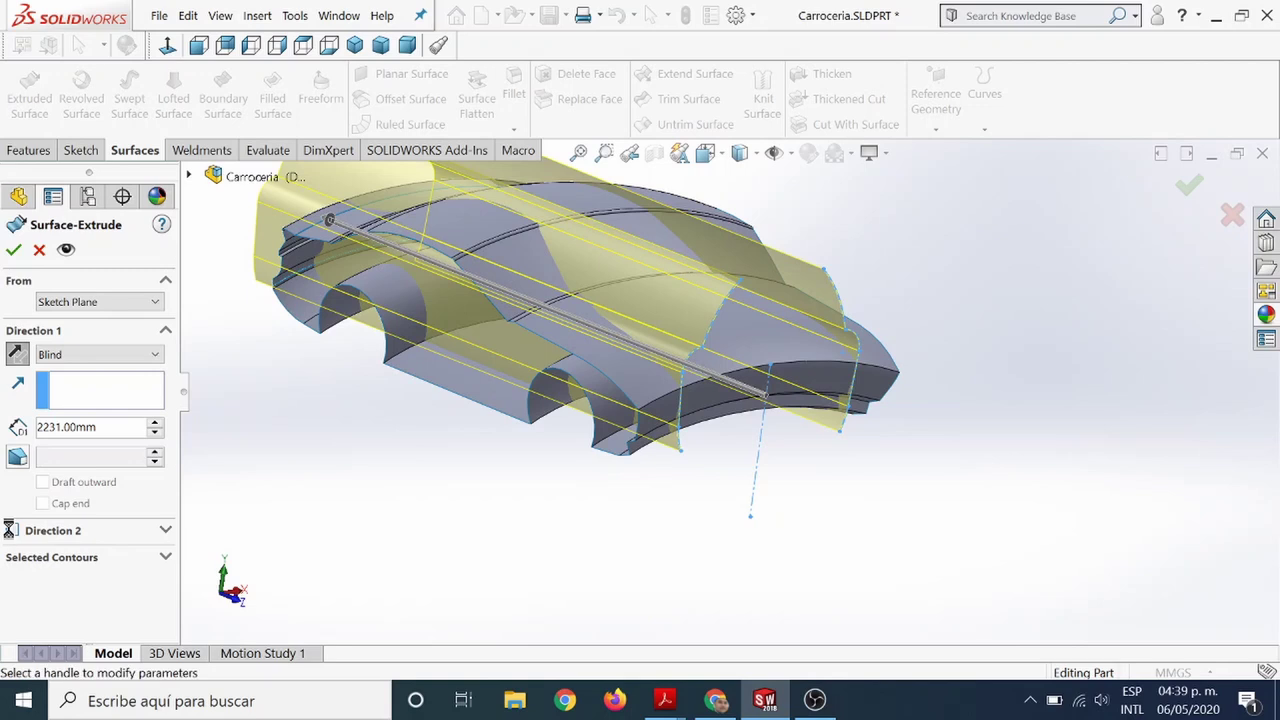
Add a 231 mm Direction 2 depth and accept Surface-Extrude2.
click(12, 530)
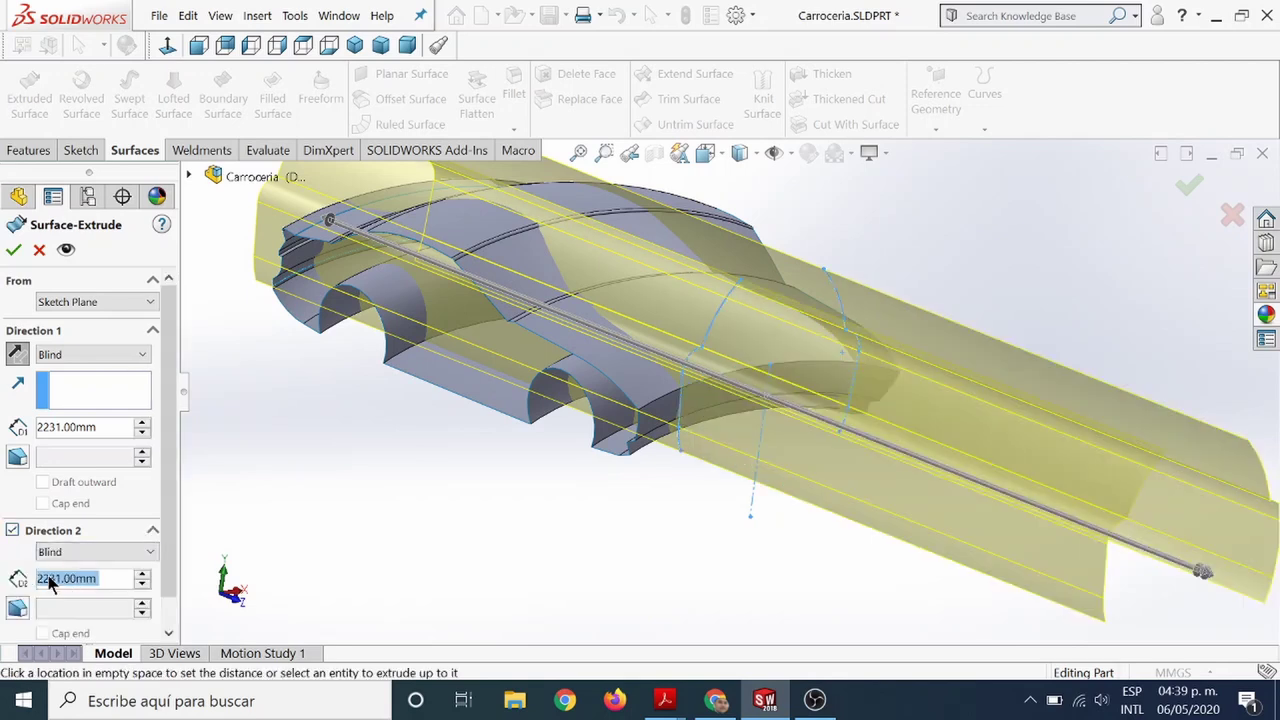
click(50, 579)
key(Delete)
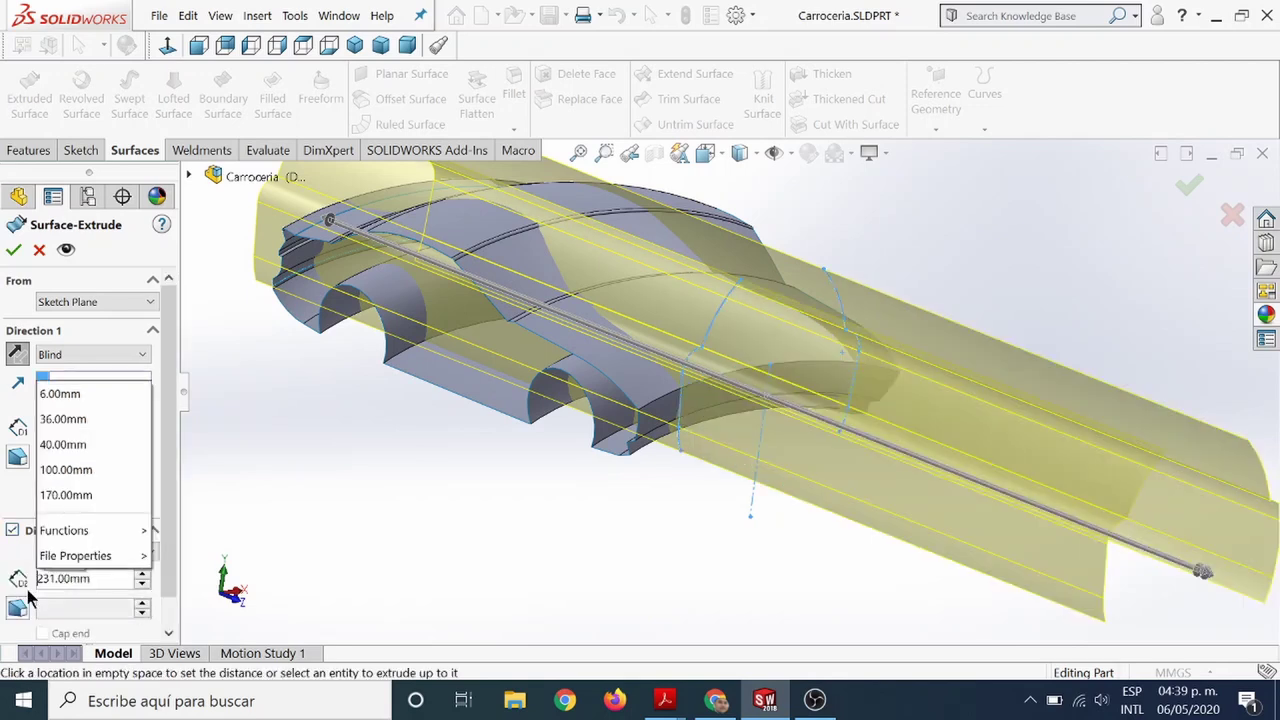
key(Return)
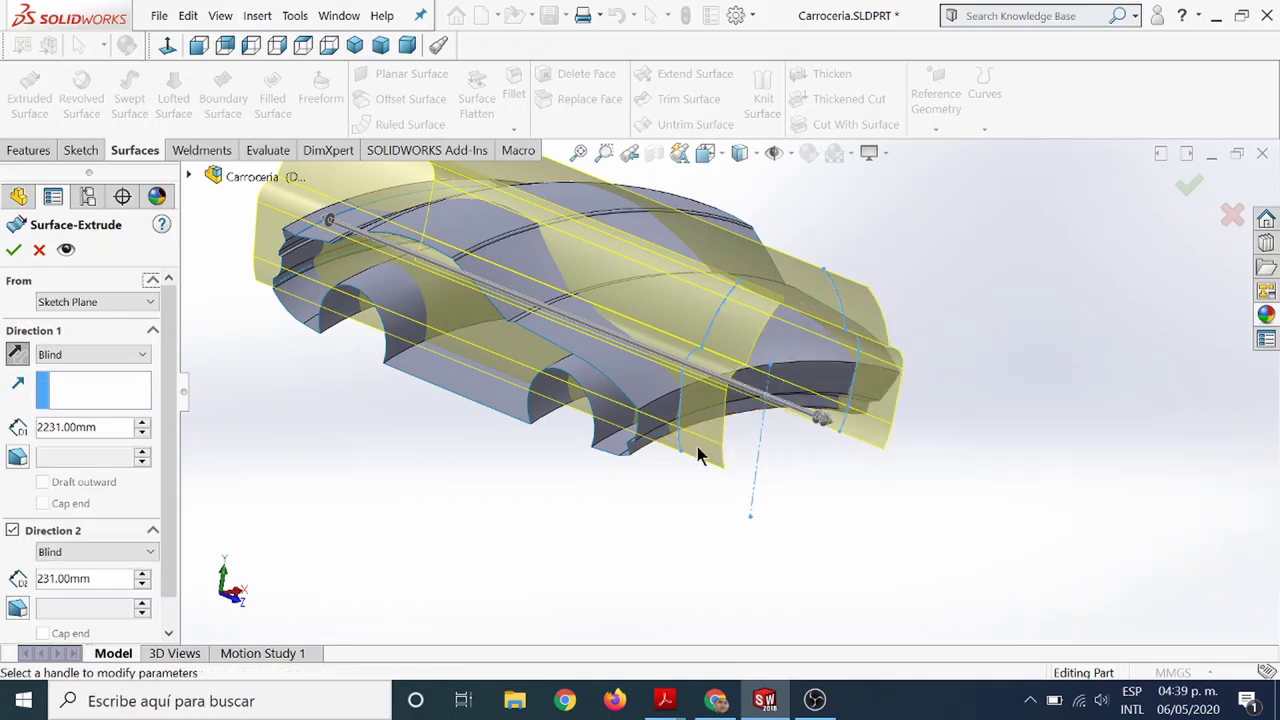
click(1188, 190)
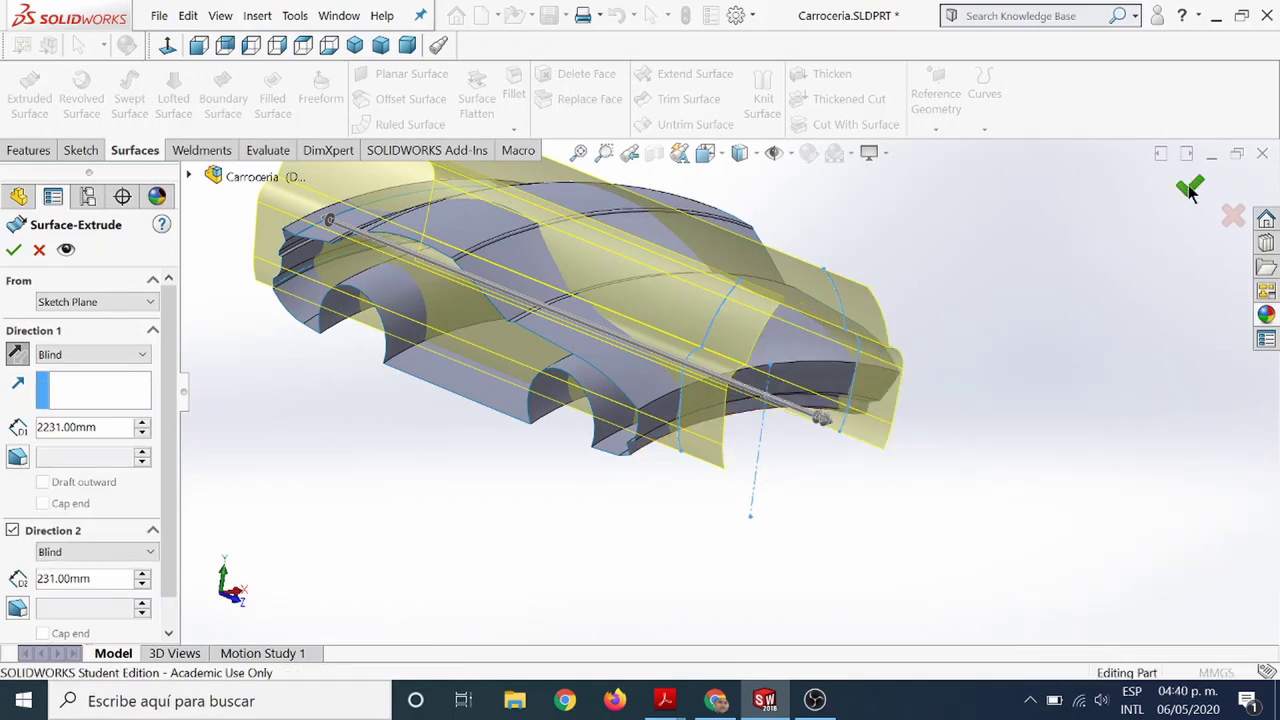
scroll(700, 230, up, 3)
scroll(628, 275, up, 2)
Start a Mutual Trim Surface and box-select all four surfaces as trimming surfaces.
scroll(640, 300, down, 2)
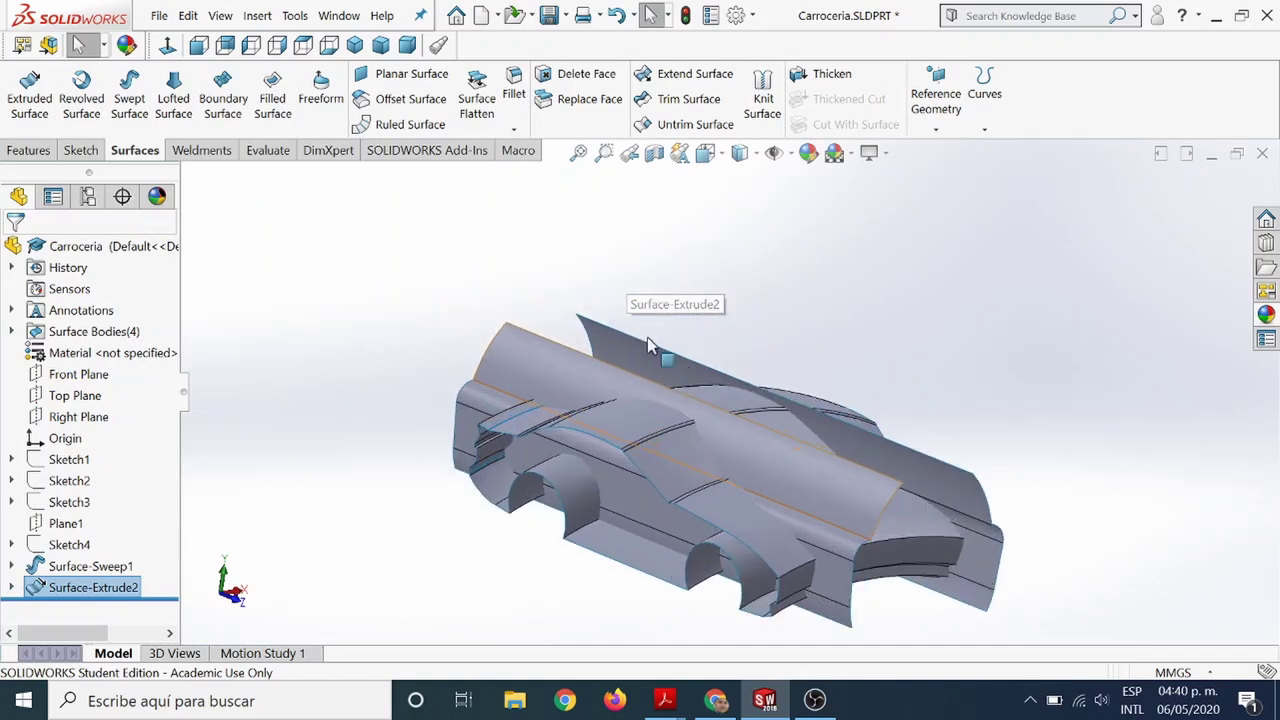
mouse_move(737, 449)
middle_down()
mouse_move(676, 382)
mouse_move(703, 447)
middle_up()
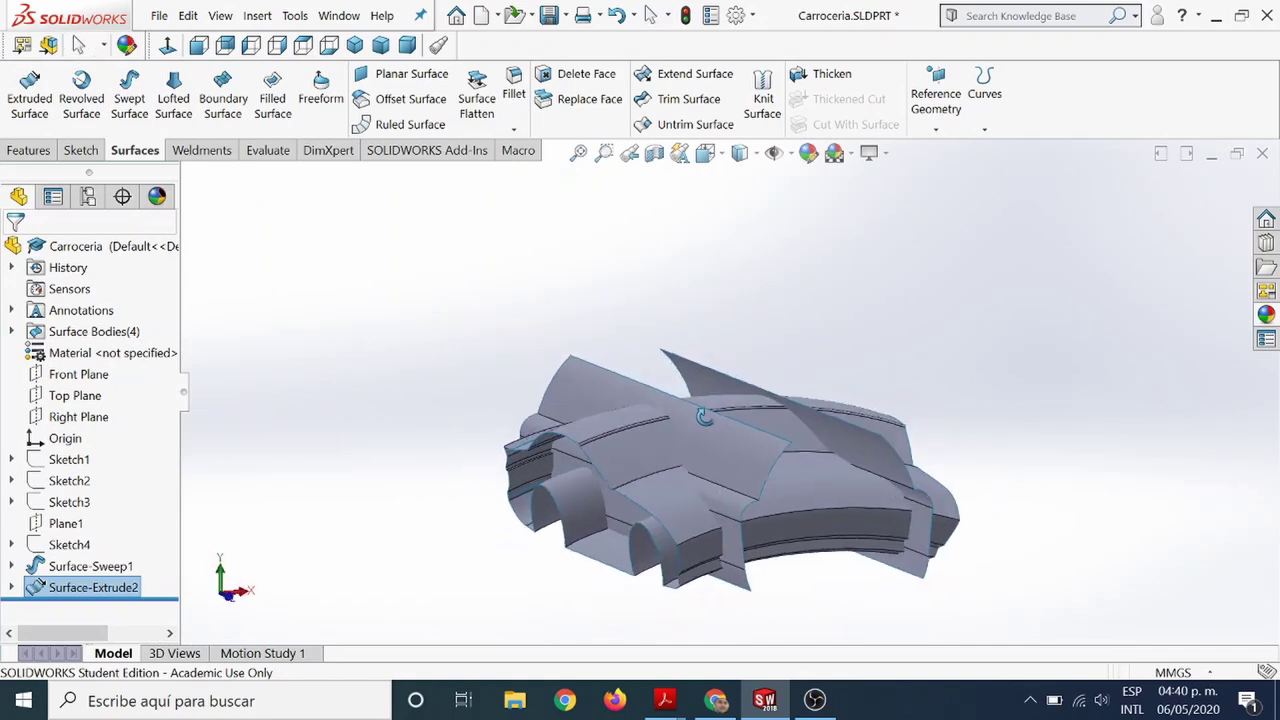
middle_drag(703, 447, 686, 400)
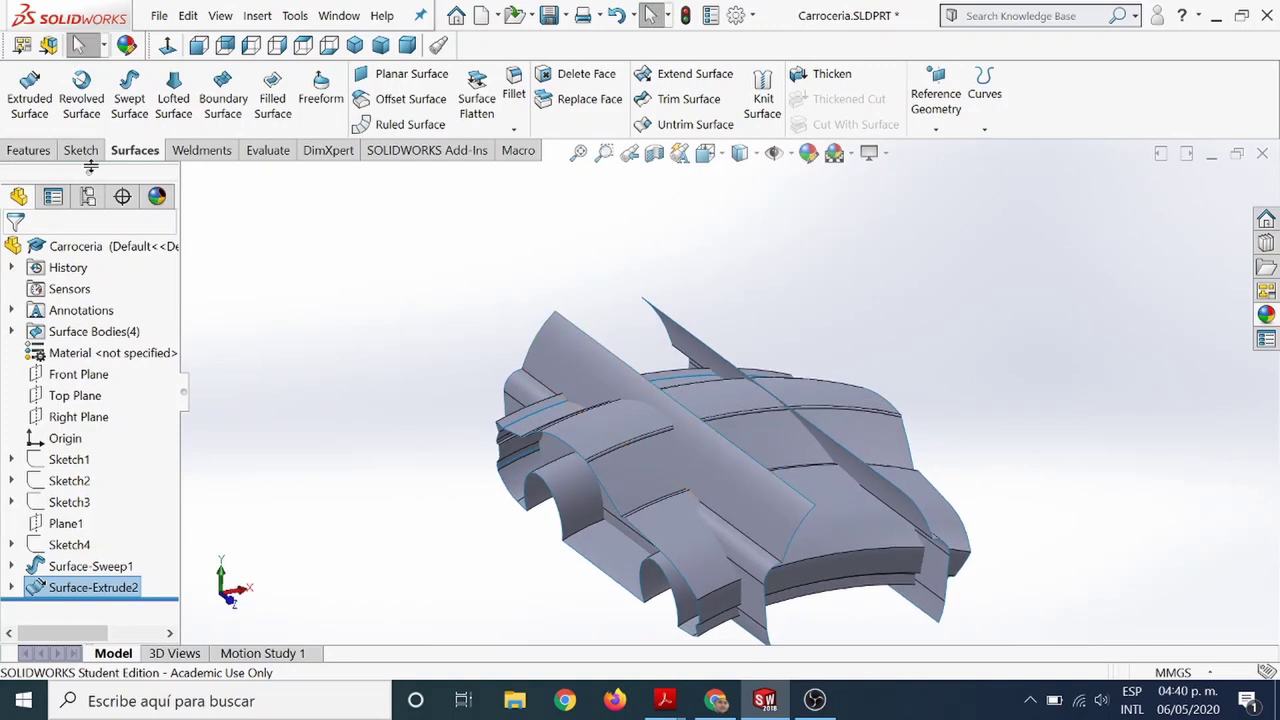
click(680, 100)
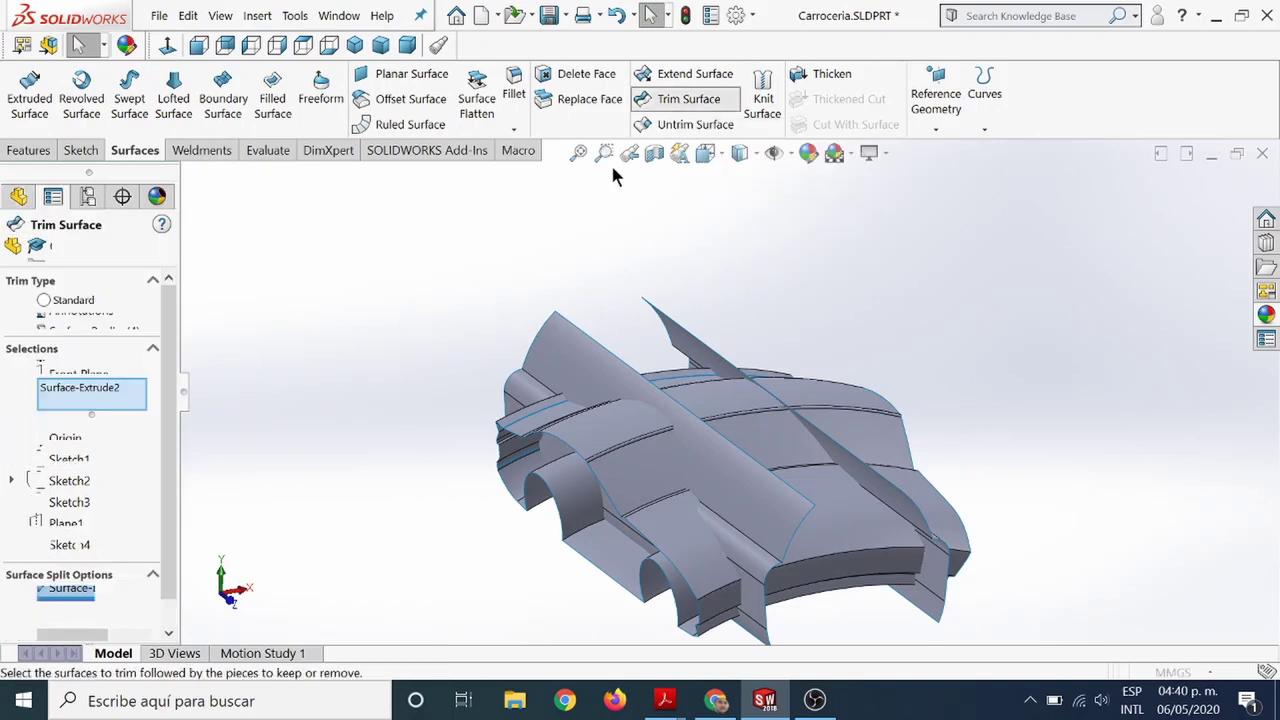
click(67, 298)
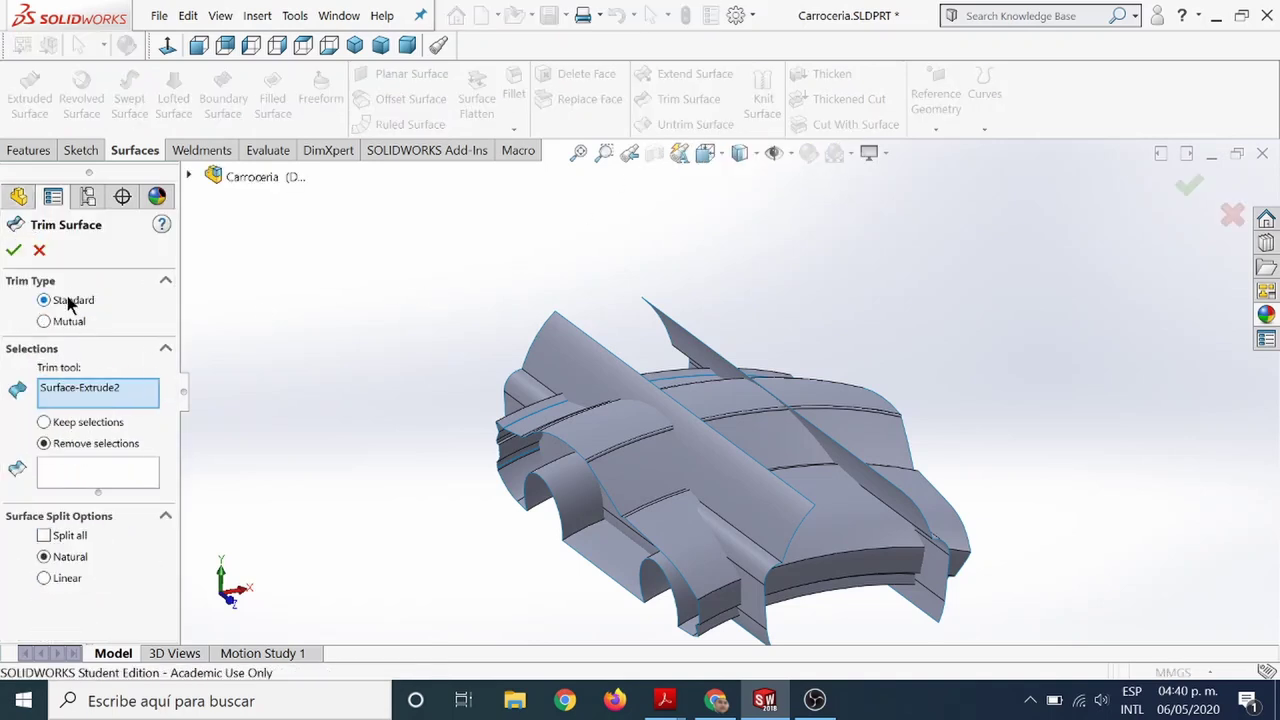
click(70, 322)
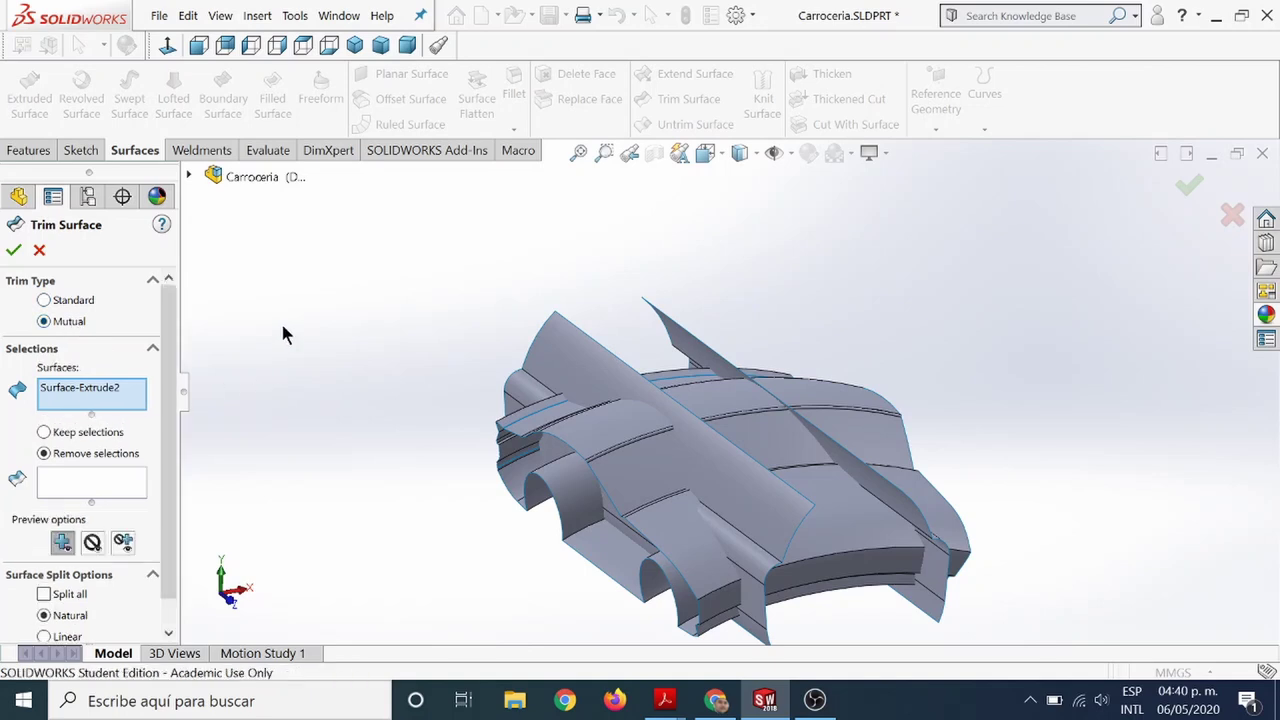
mouse_move(608, 380)
middle_down()
mouse_move(451, 348)
mouse_move(440, 330)
middle_up()
click(115, 396)
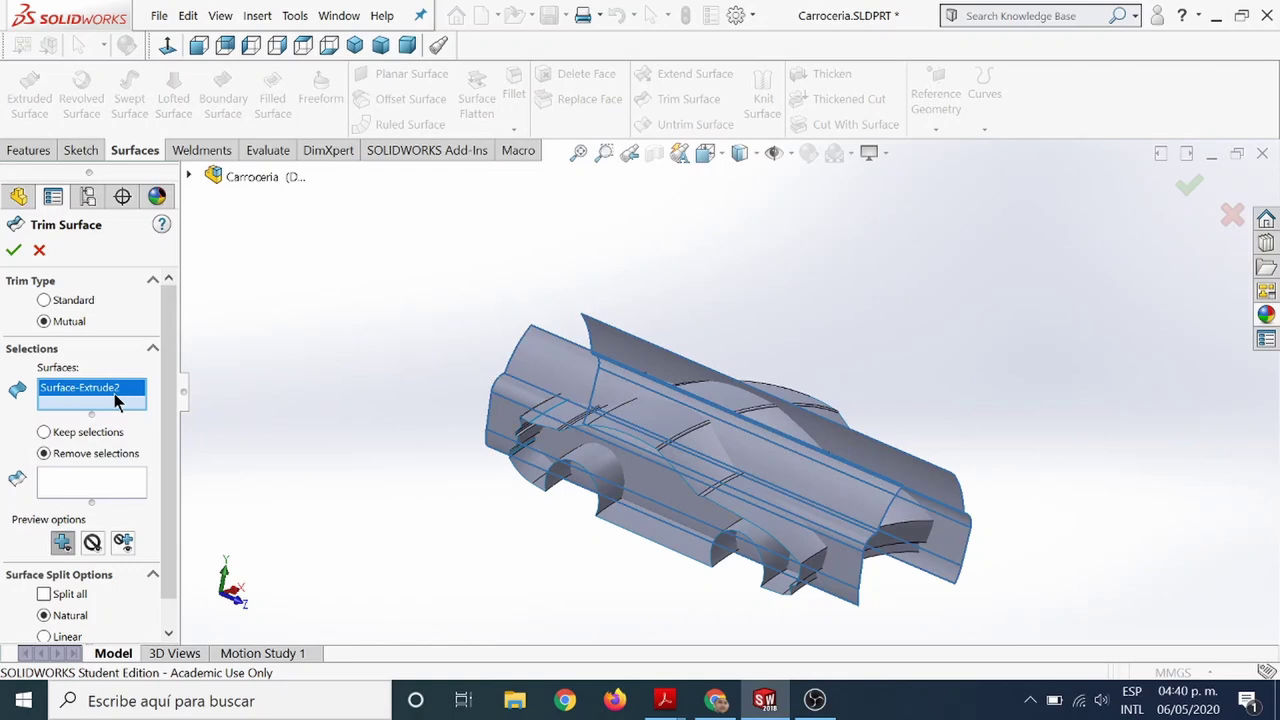
key(Delete)
drag(421, 243, 1066, 658)
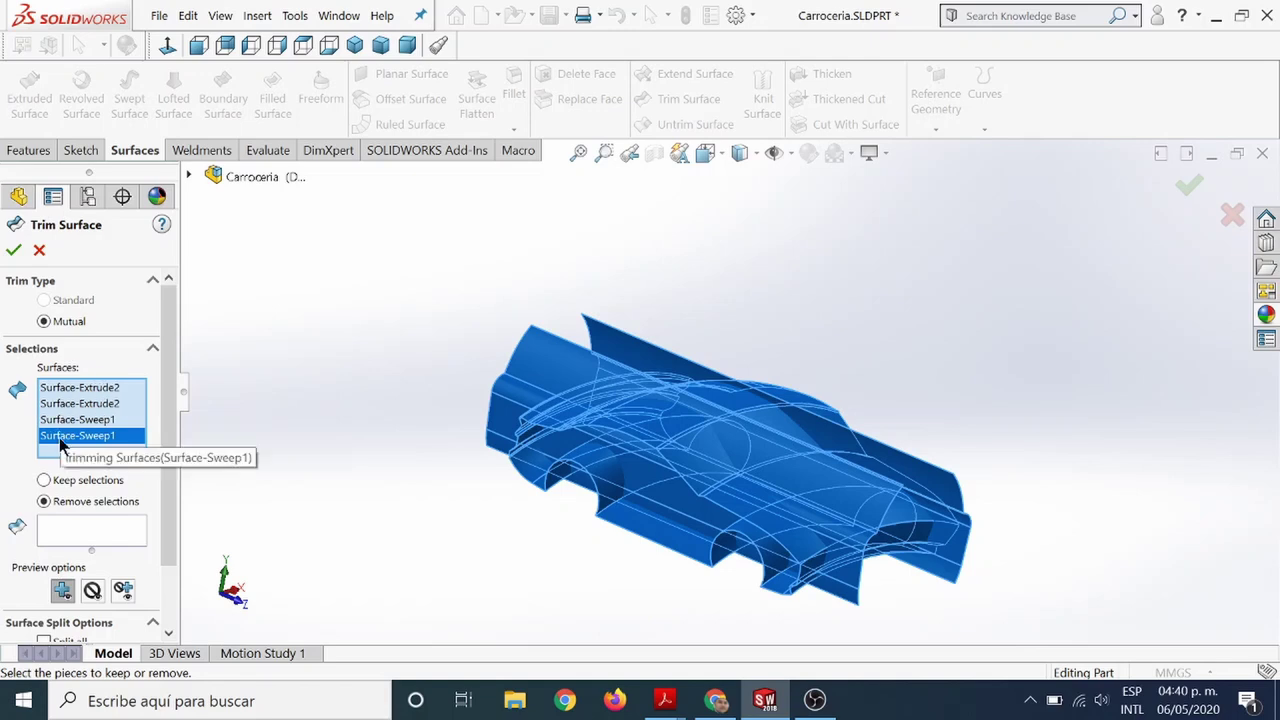
Mark the six unwanted extruded and sweep pieces for removal.
click(91, 526)
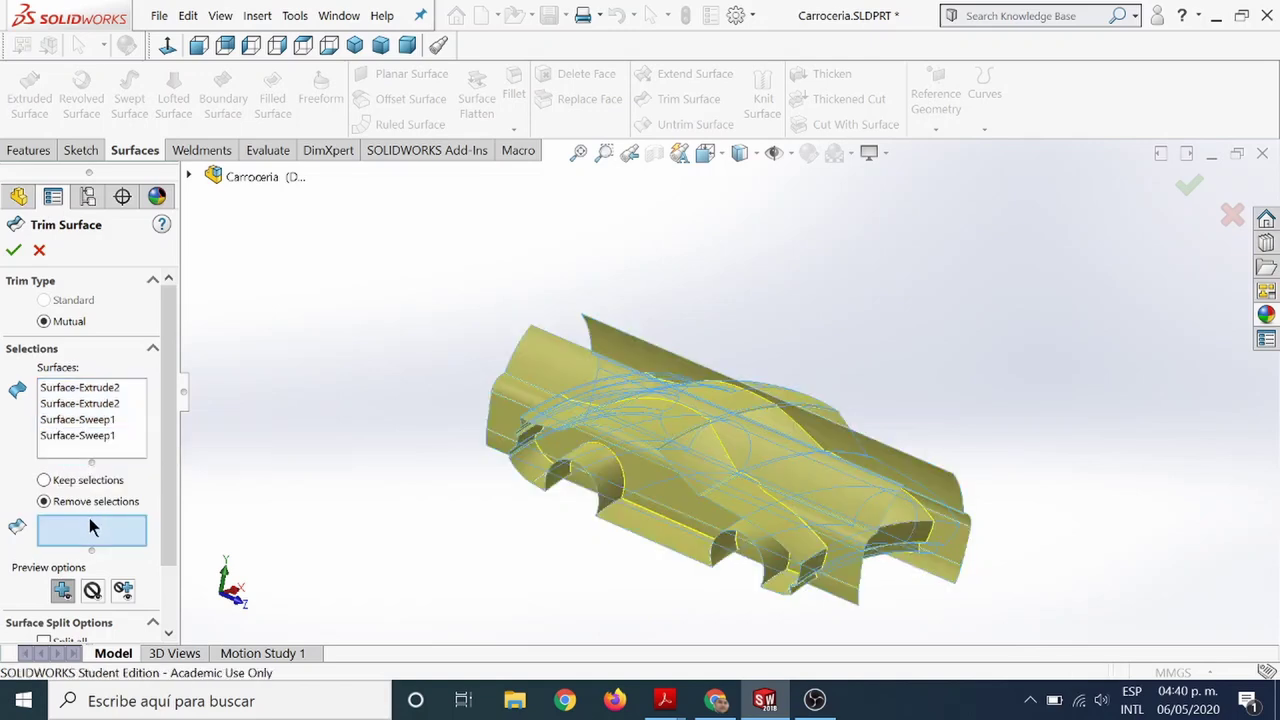
click(547, 357)
mouse_move(543, 580)
middle_down()
mouse_move(549, 590)
mouse_move(686, 509)
middle_up()
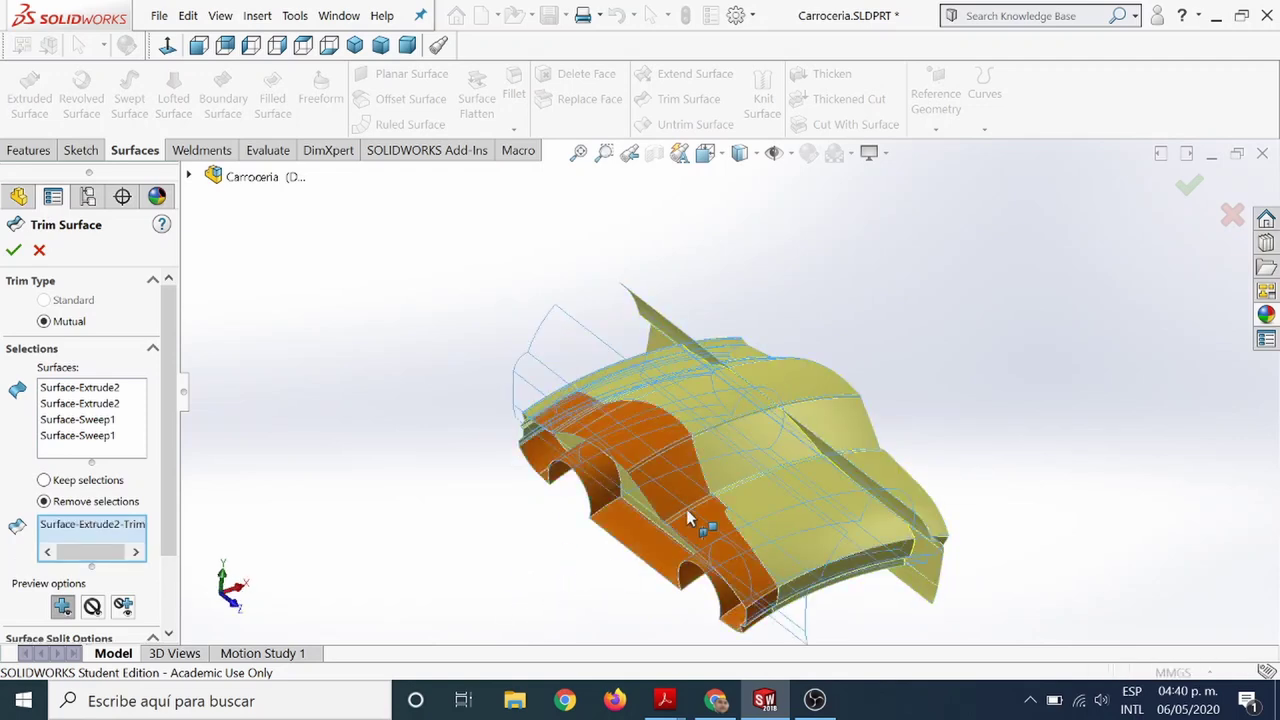
click(686, 509)
click(848, 424)
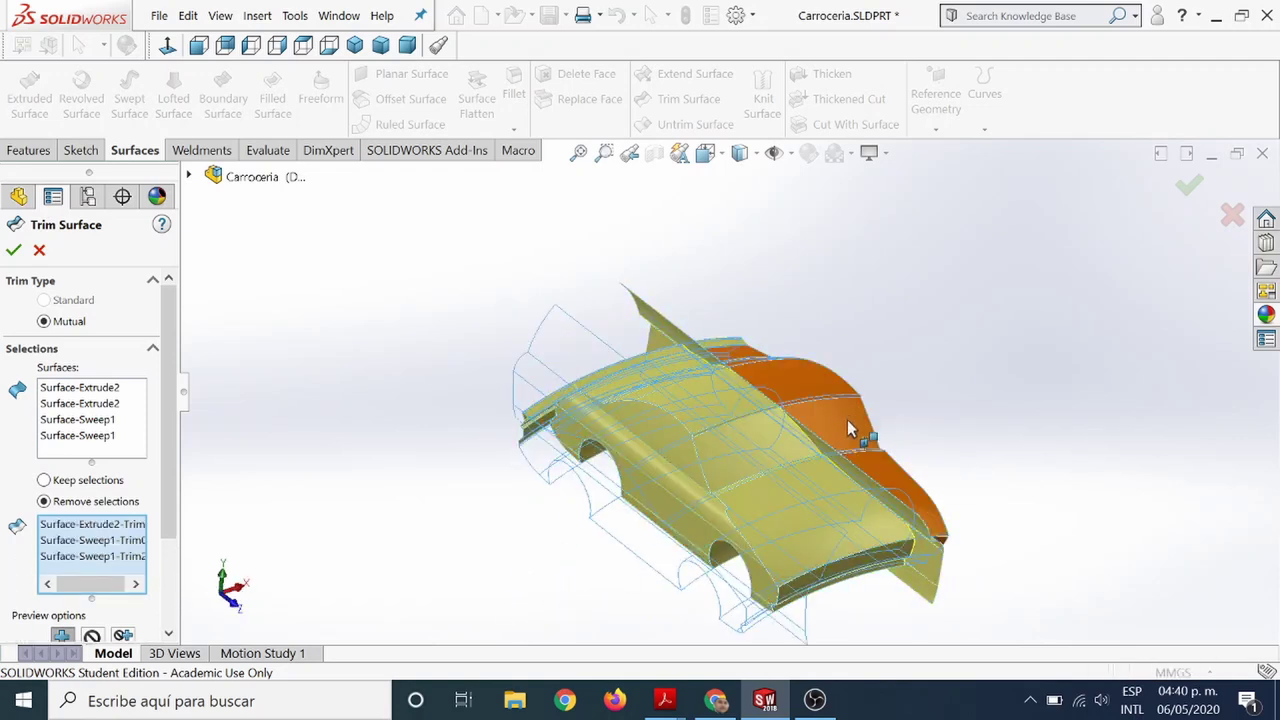
middle_drag(971, 486, 746, 518)
click(746, 518)
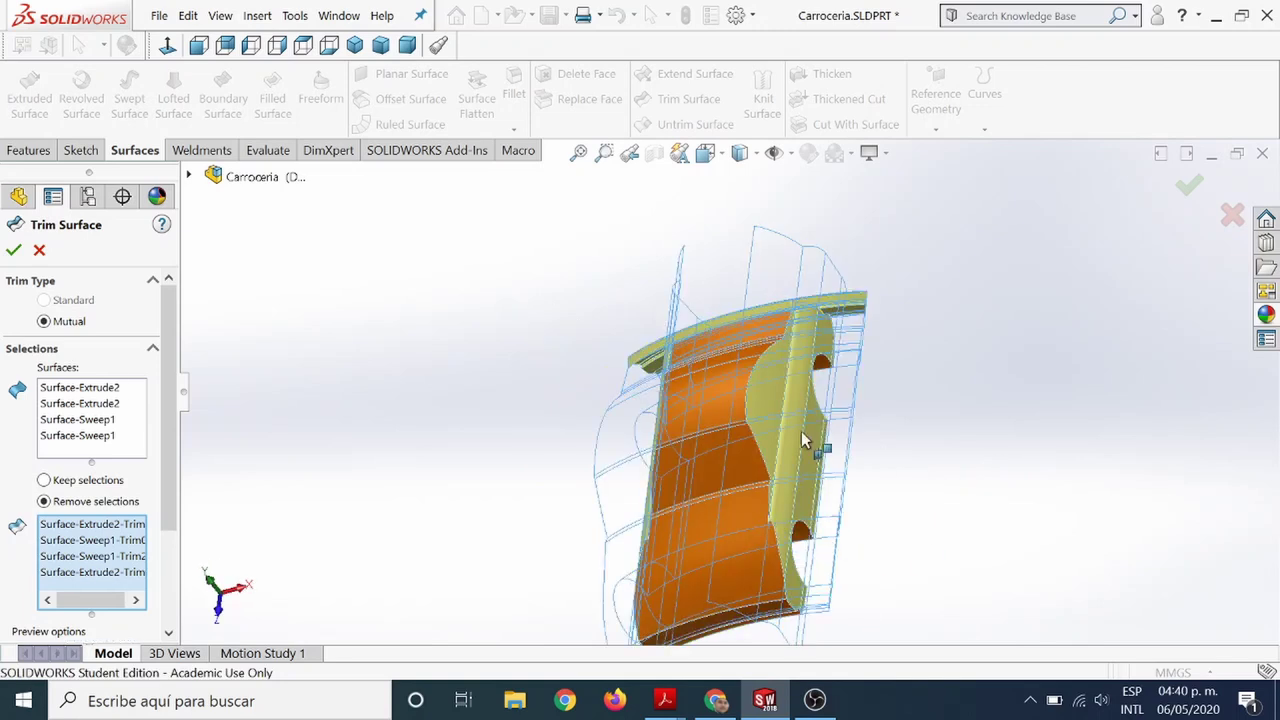
middle_drag(871, 294, 817, 417)
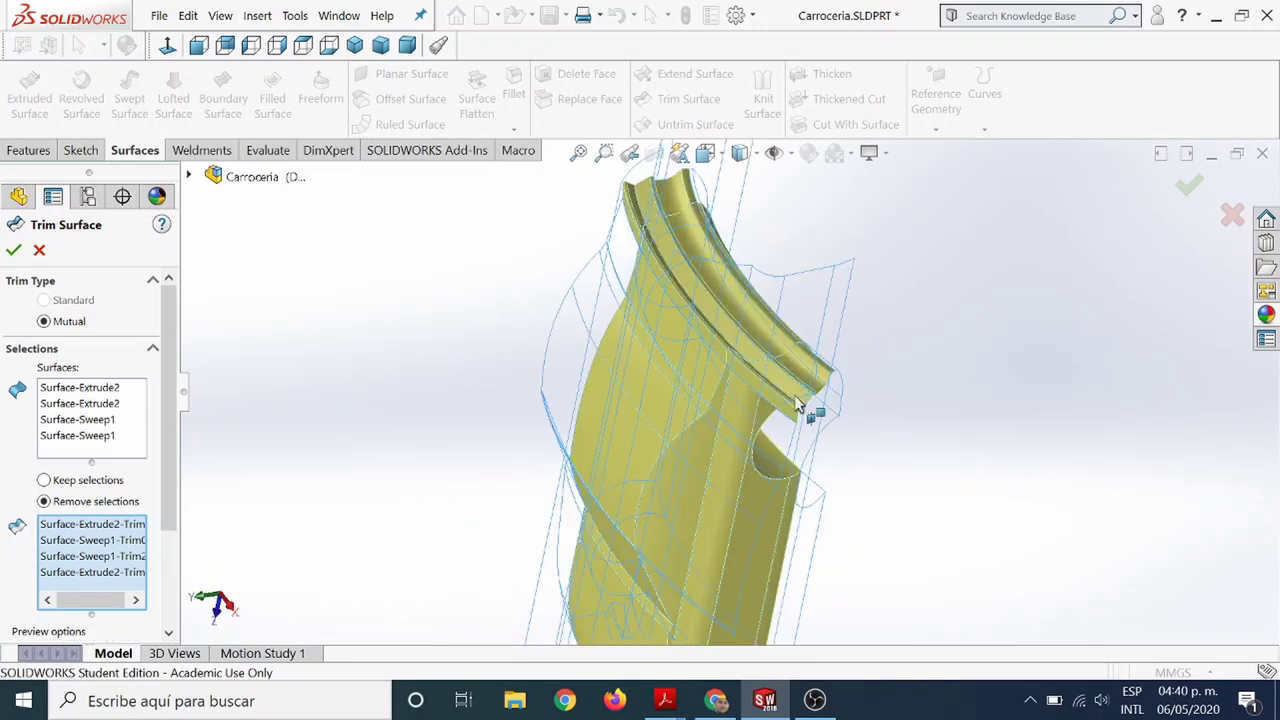
click(797, 398)
scroll(676, 208, down, 3)
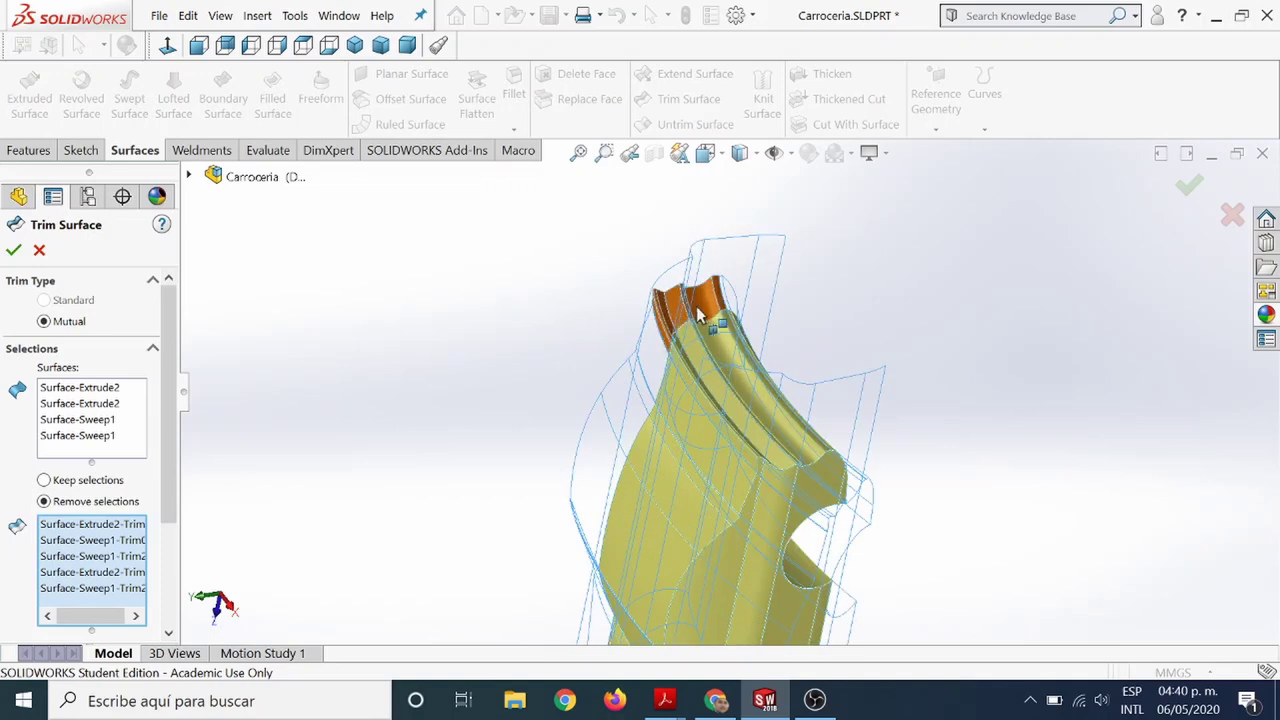
click(718, 318)
mouse_move(549, 550)
middle_down()
mouse_move(596, 365)
mouse_move(726, 394)
middle_up()
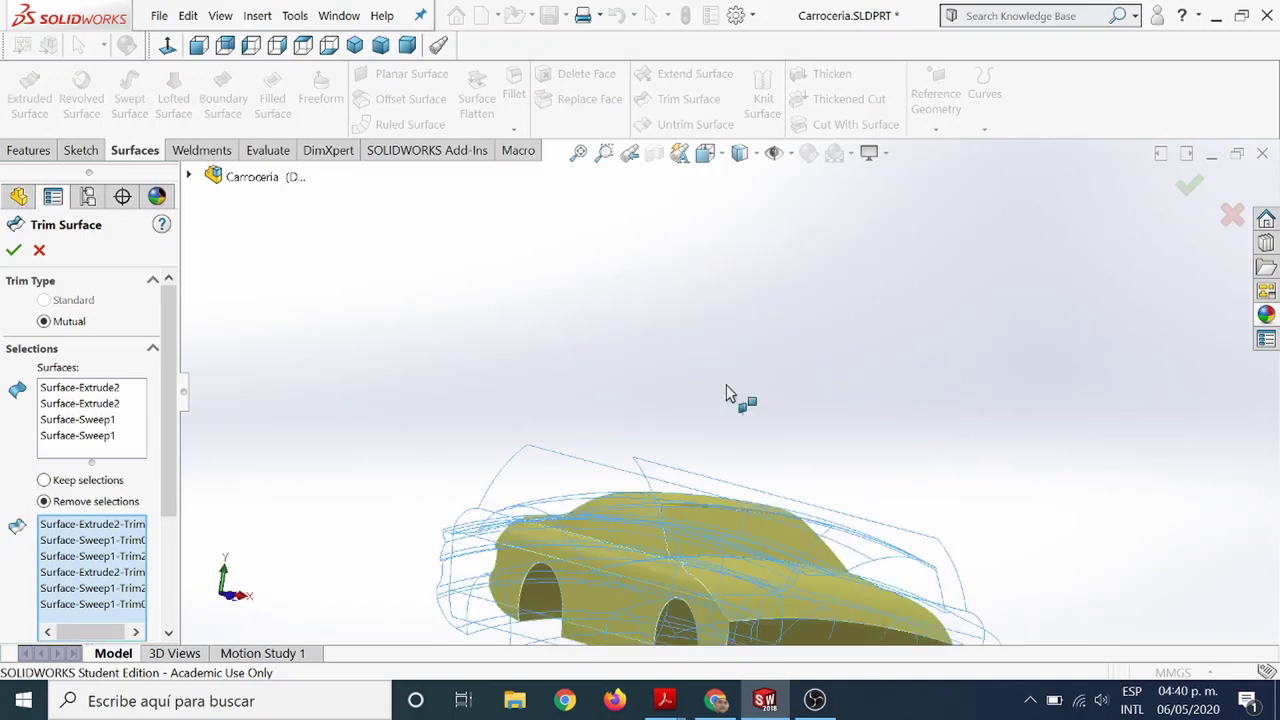
scroll(760, 460, up, 3)
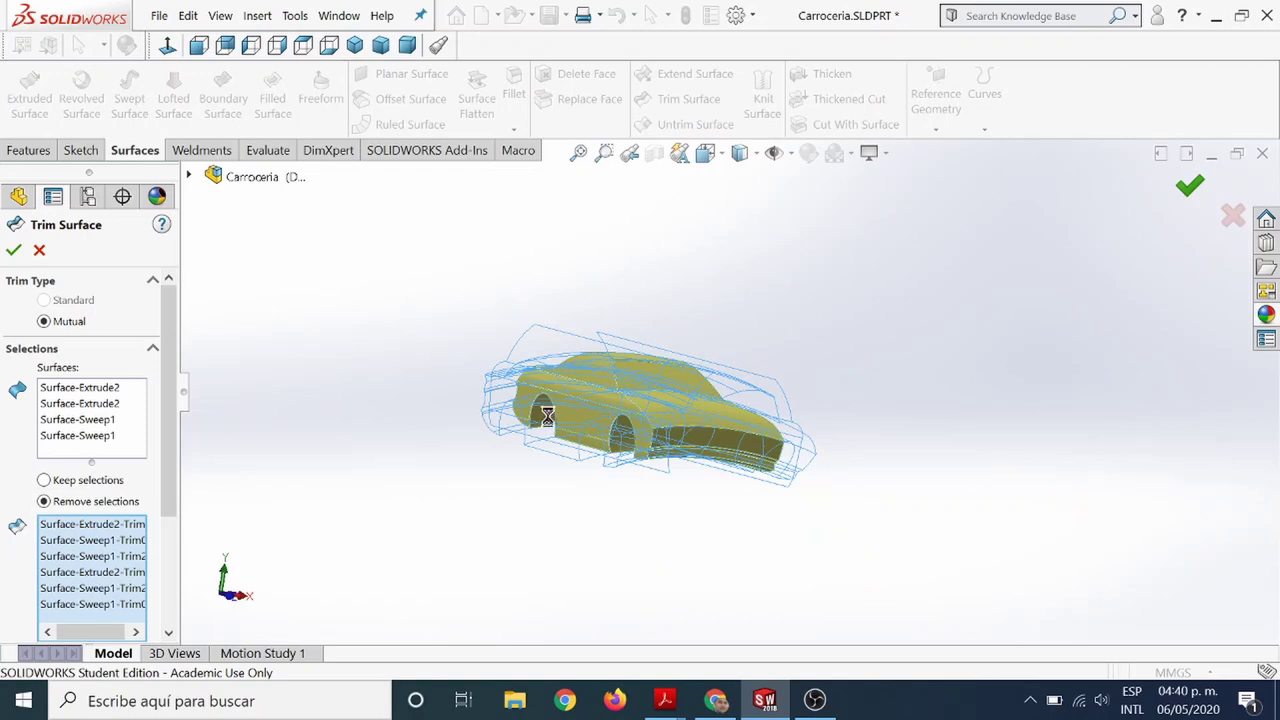
key(Return)
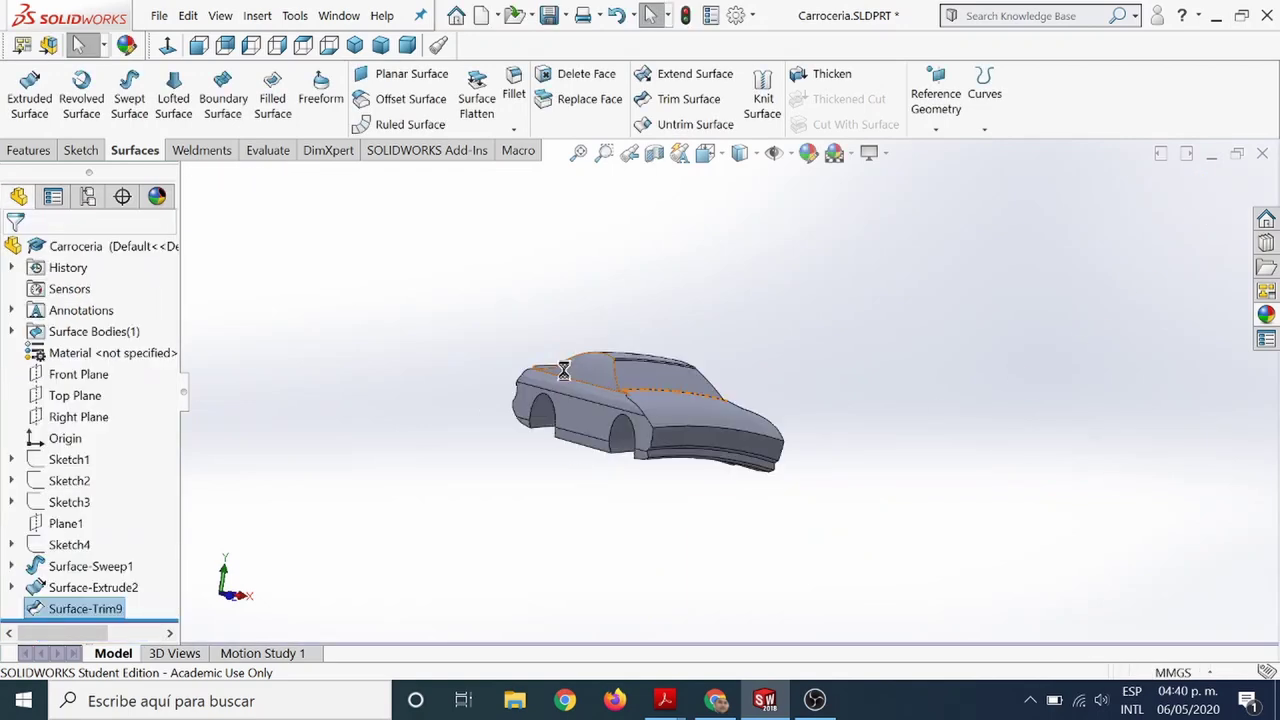
mouse_move(630, 400)
middle_down()
mouse_move(563, 420)
mouse_move(491, 397)
mouse_move(443, 423)
mouse_move(443, 460)
mouse_move(467, 455)
mouse_move(509, 400)
middle_up()
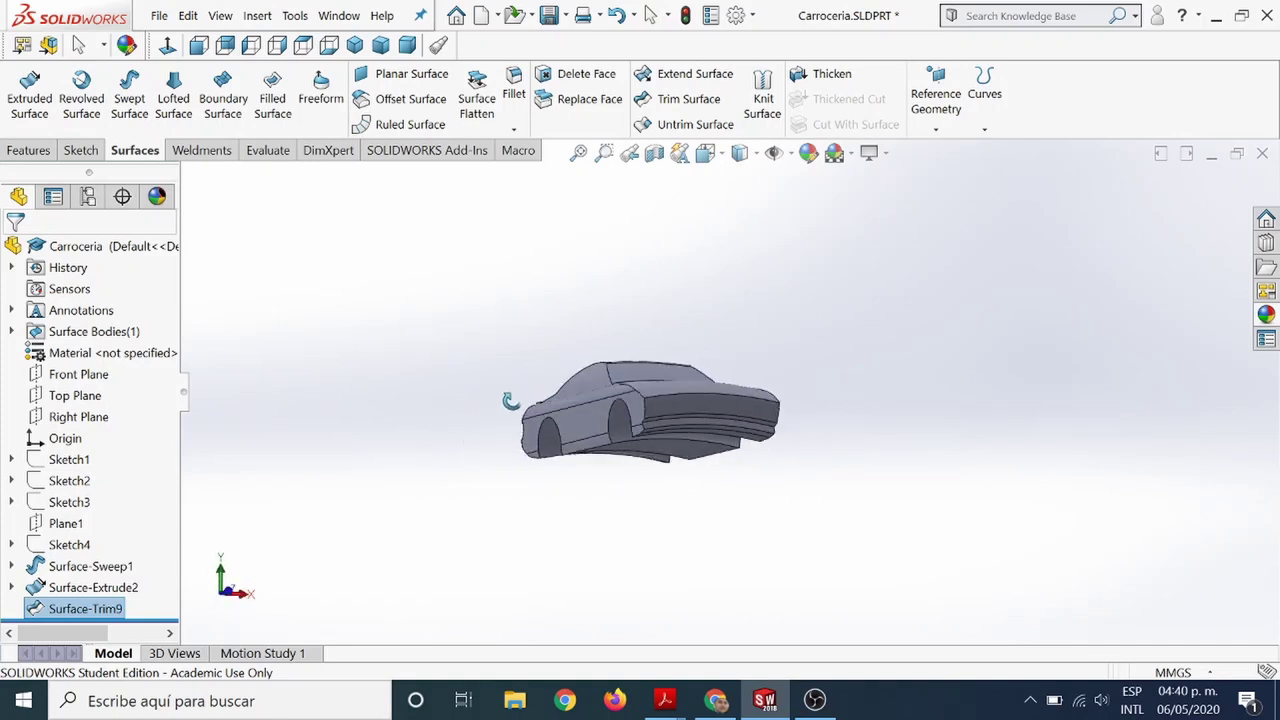
scroll(651, 409, down, 2)
scroll(652, 456, down, 5)
scroll(654, 492, up, 5)
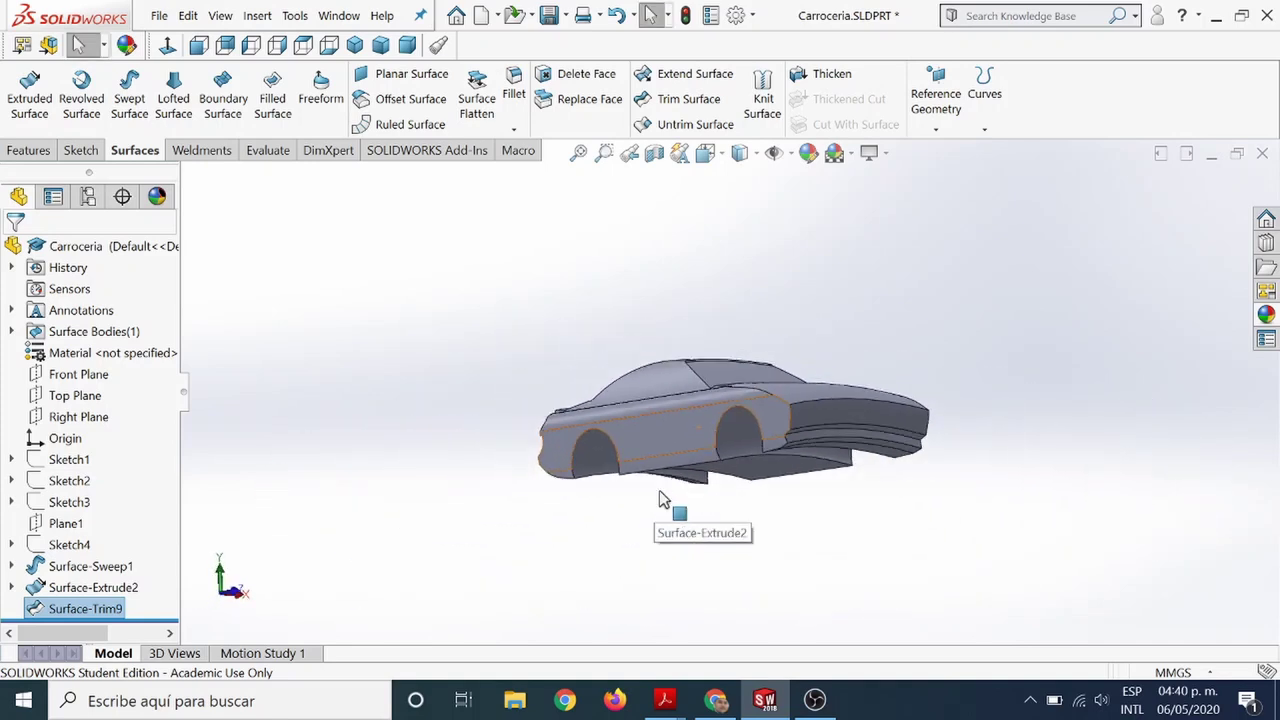
mouse_move(749, 486)
middle_down()
mouse_move(716, 482)
mouse_move(729, 423)
mouse_move(766, 494)
mouse_move(686, 449)
mouse_move(666, 506)
mouse_move(731, 477)
mouse_move(757, 337)
mouse_move(700, 486)
mouse_move(622, 382)
mouse_move(742, 453)
middle_up()
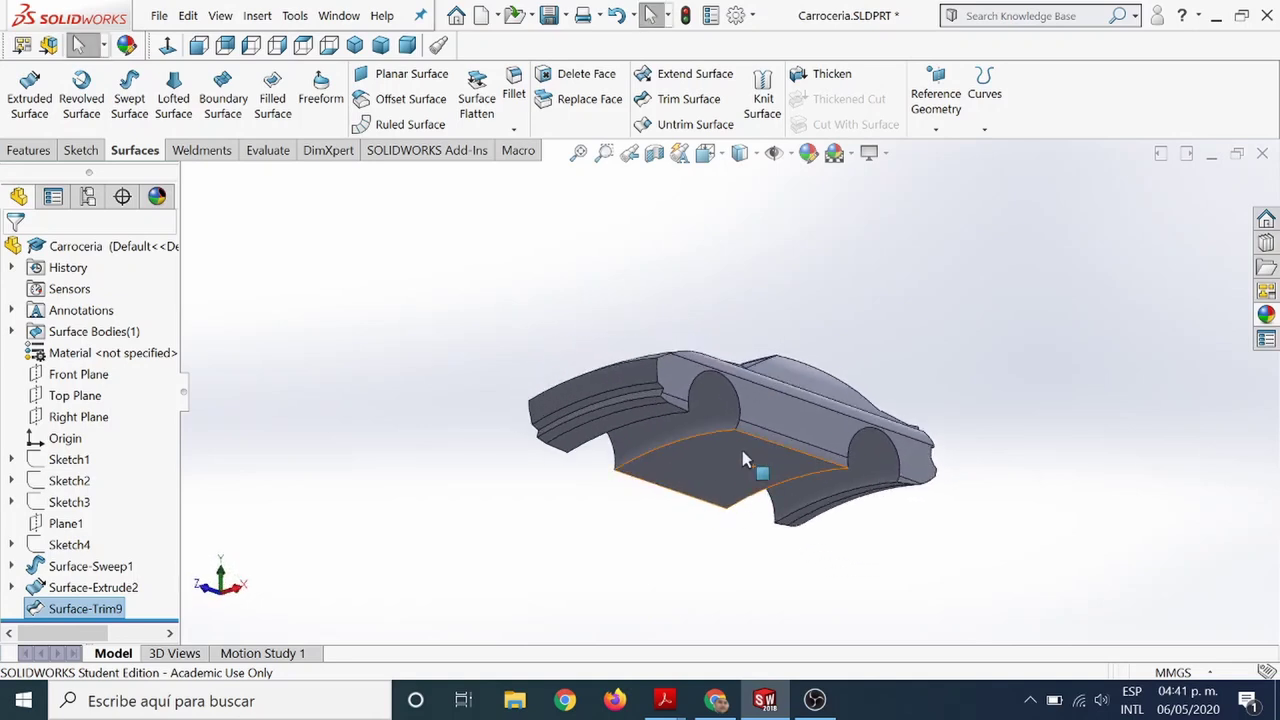
Start Delete Face and select the bottom face plus two other underside faces.
click(583, 75)
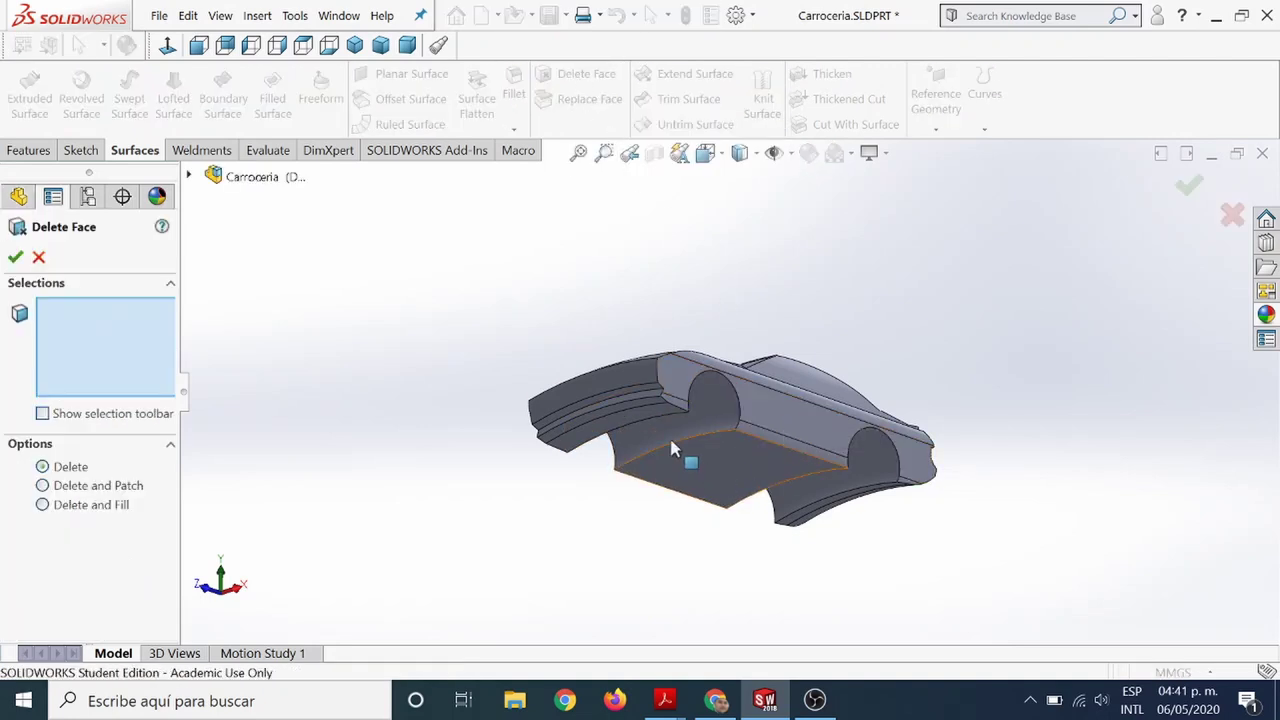
click(792, 470)
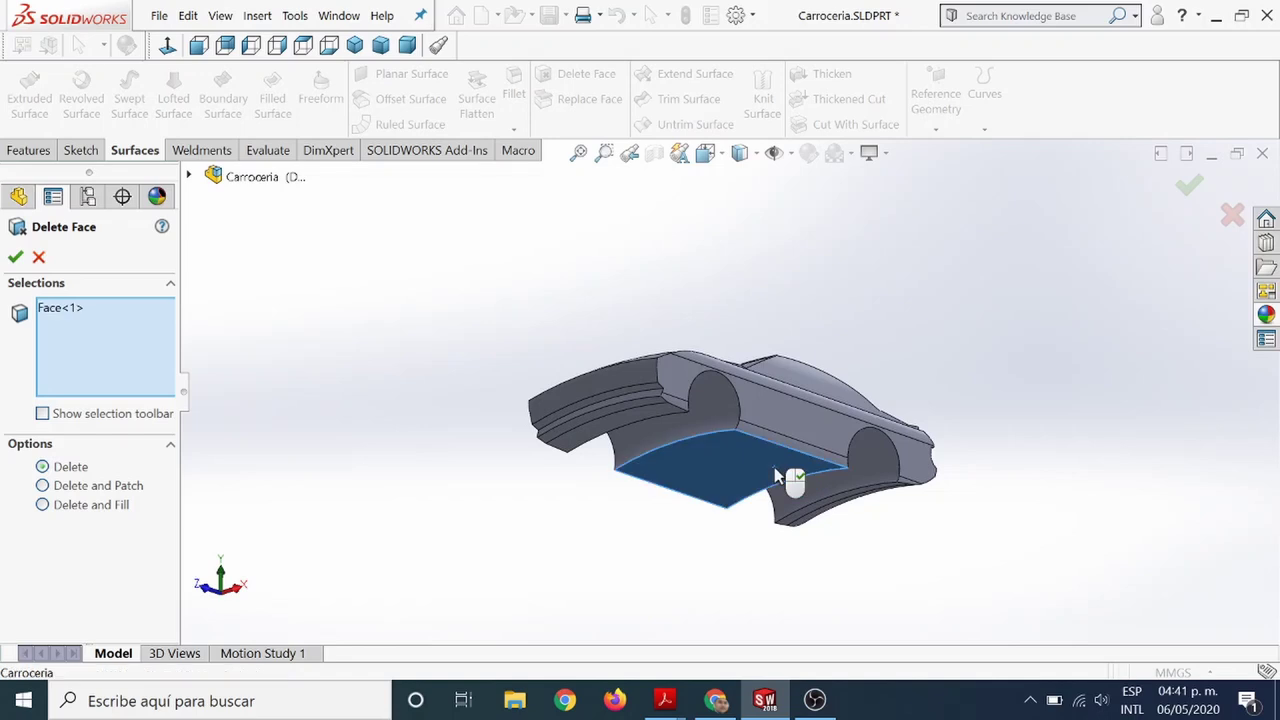
scroll(852, 530, down, 5)
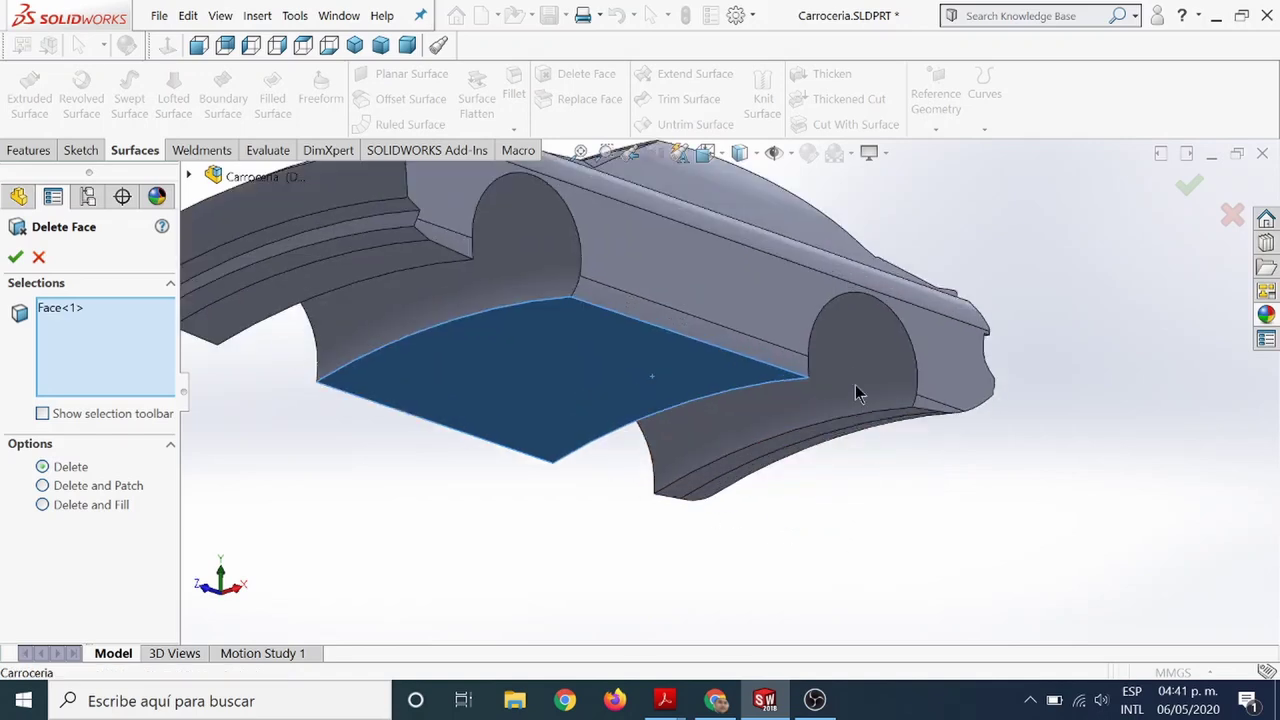
click(855, 388)
middle_drag(761, 491, 418, 313)
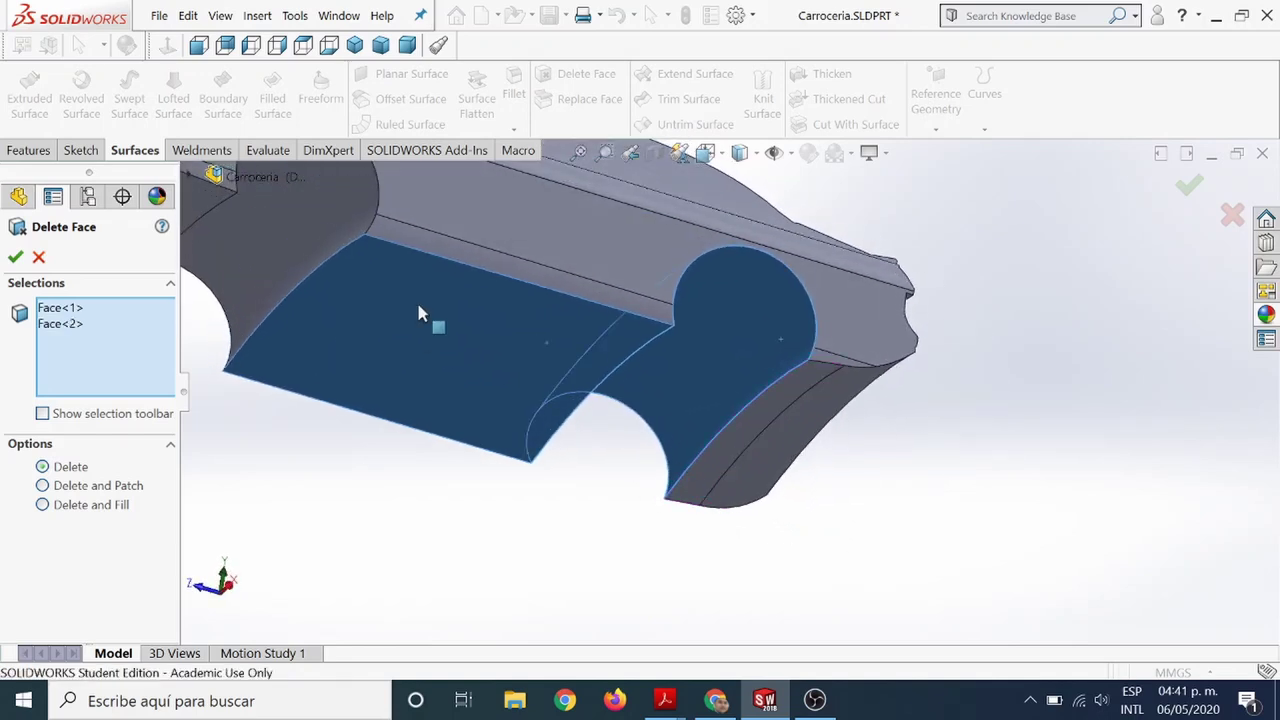
click(313, 240)
scroll(360, 306, up, 2)
scroll(400, 340, up, 3)
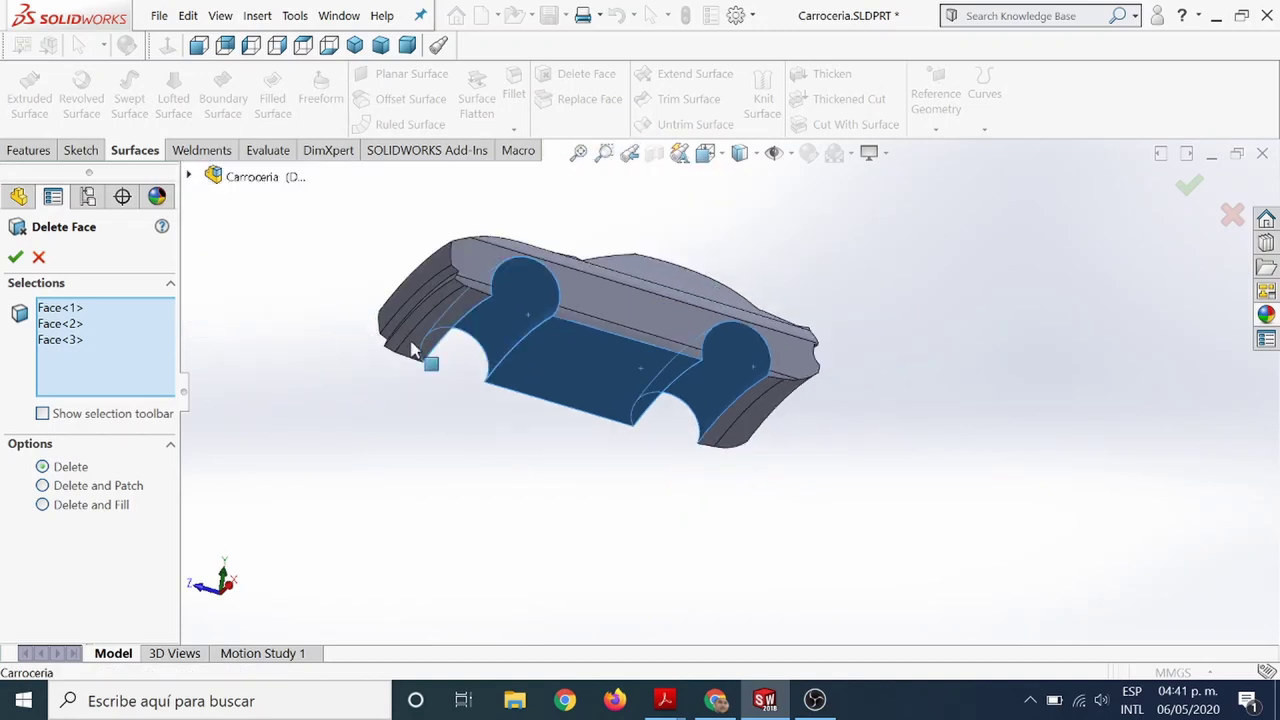
Add the wheel-well and end faces, then delete all five faces.
click(470, 318)
click(749, 422)
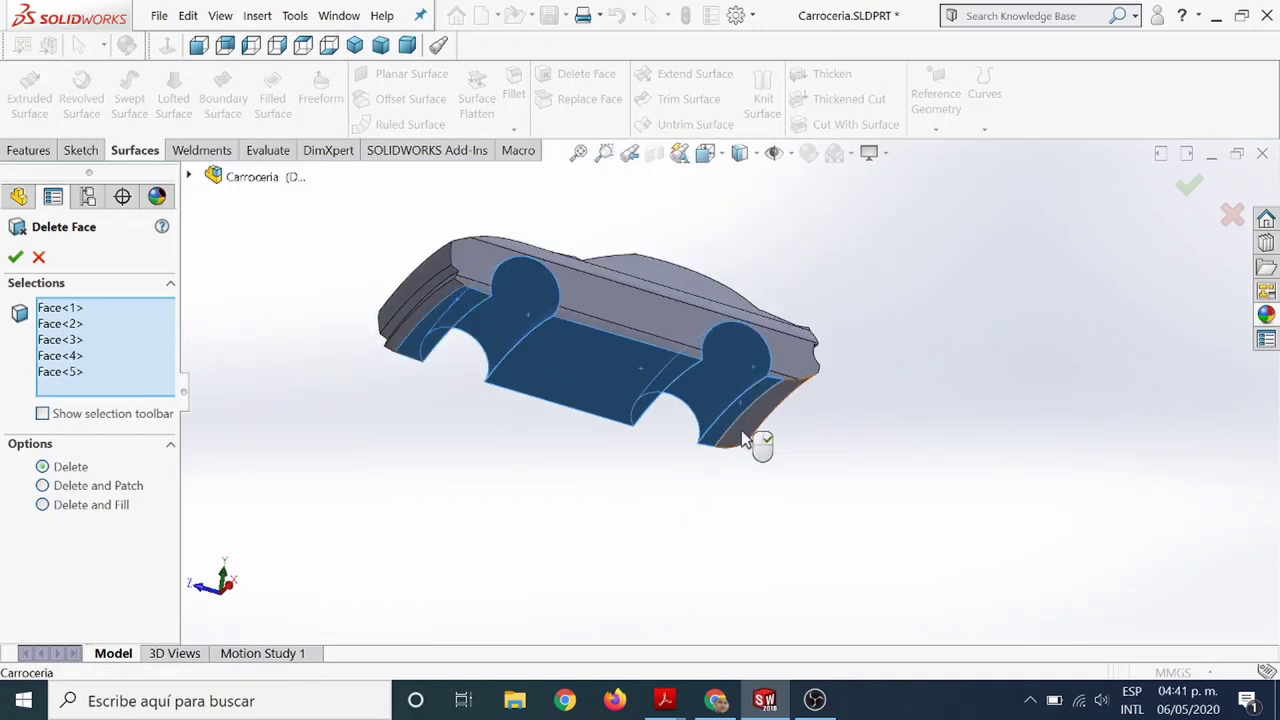
mouse_move(763, 443)
middle_down()
mouse_move(712, 451)
mouse_move(722, 446)
middle_up()
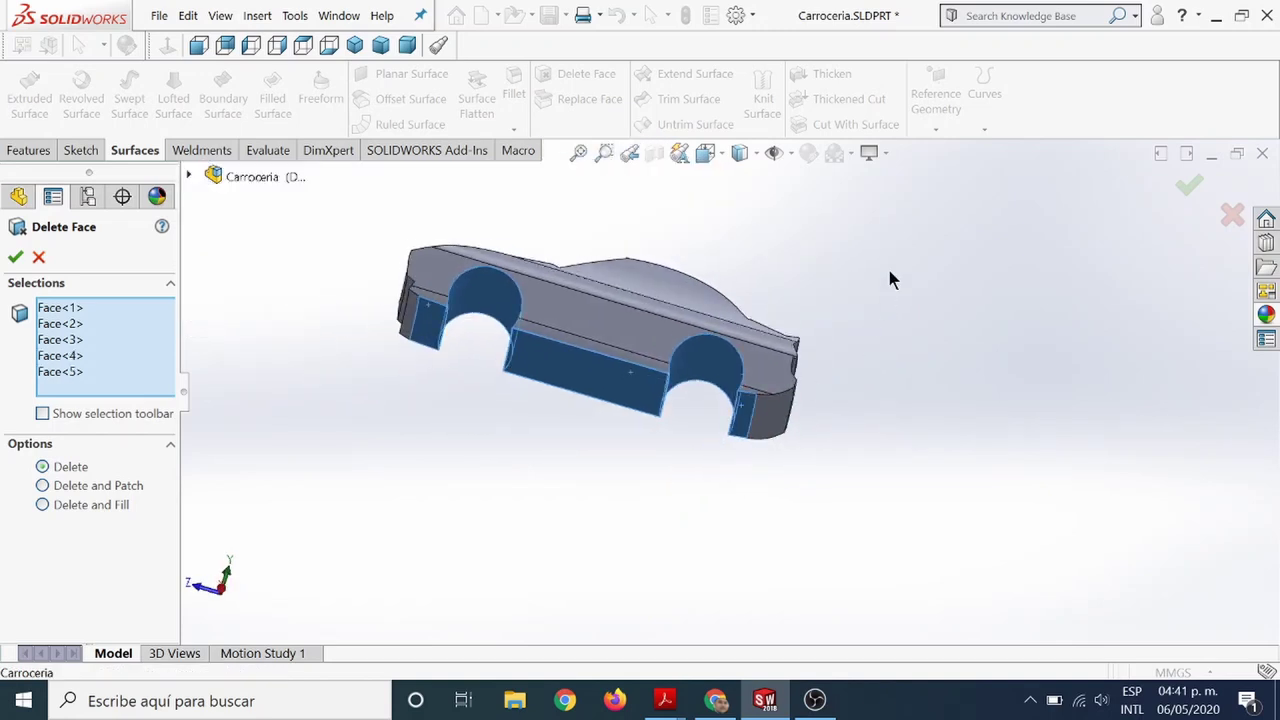
click(14, 260)
mouse_move(486, 343)
middle_down()
mouse_move(507, 277)
mouse_move(474, 366)
mouse_move(615, 318)
mouse_move(600, 397)
middle_up()
scroll(590, 318, down, 3)
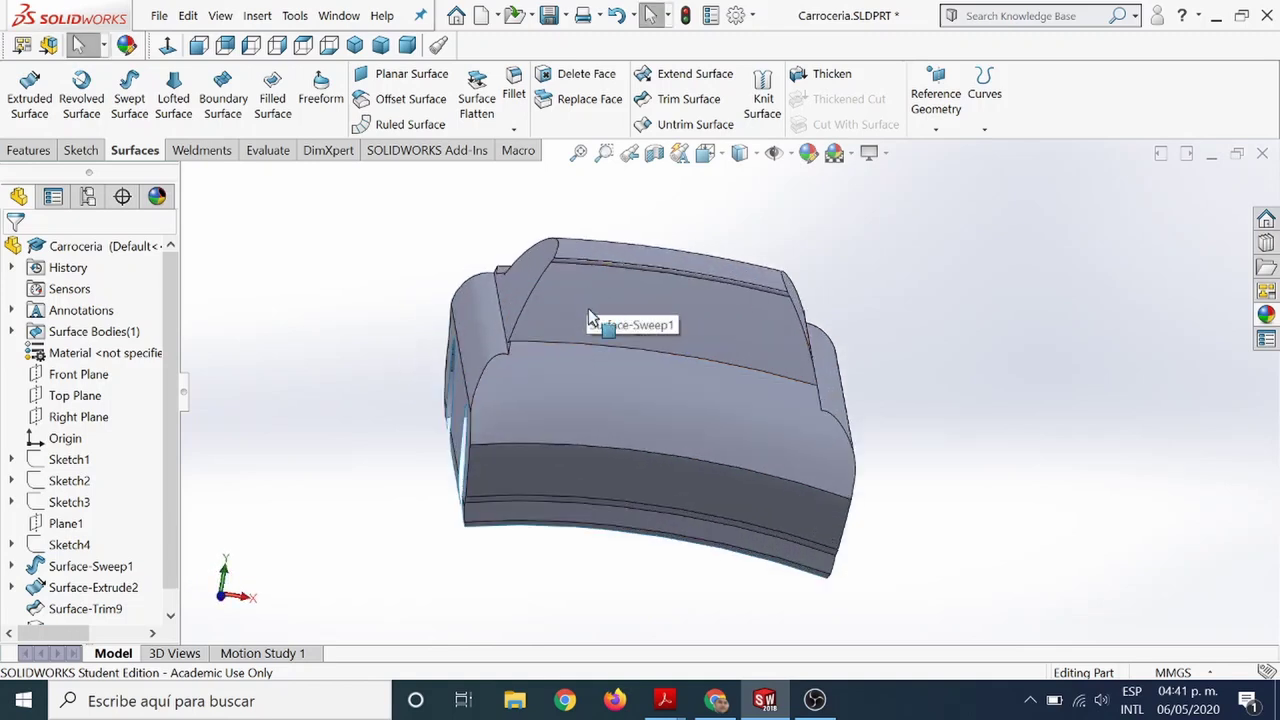
scroll(575, 330, up, 3)
scroll(650, 390, down, 4)
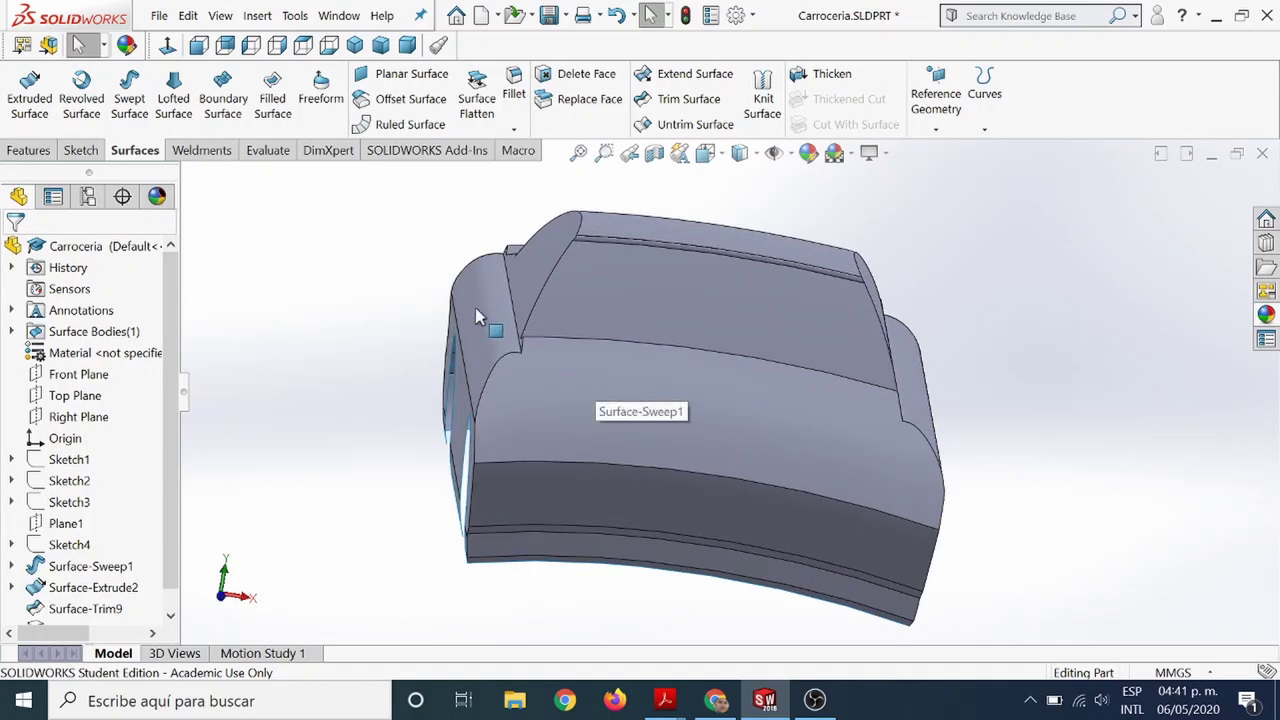
Turn the car to a side view and select the long lower side crease edge.
scroll(476, 316, up, 3)
mouse_move(491, 297)
middle_down()
mouse_move(514, 260)
mouse_move(586, 246)
mouse_move(597, 288)
mouse_move(557, 358)
middle_up()
scroll(557, 358, down, 2)
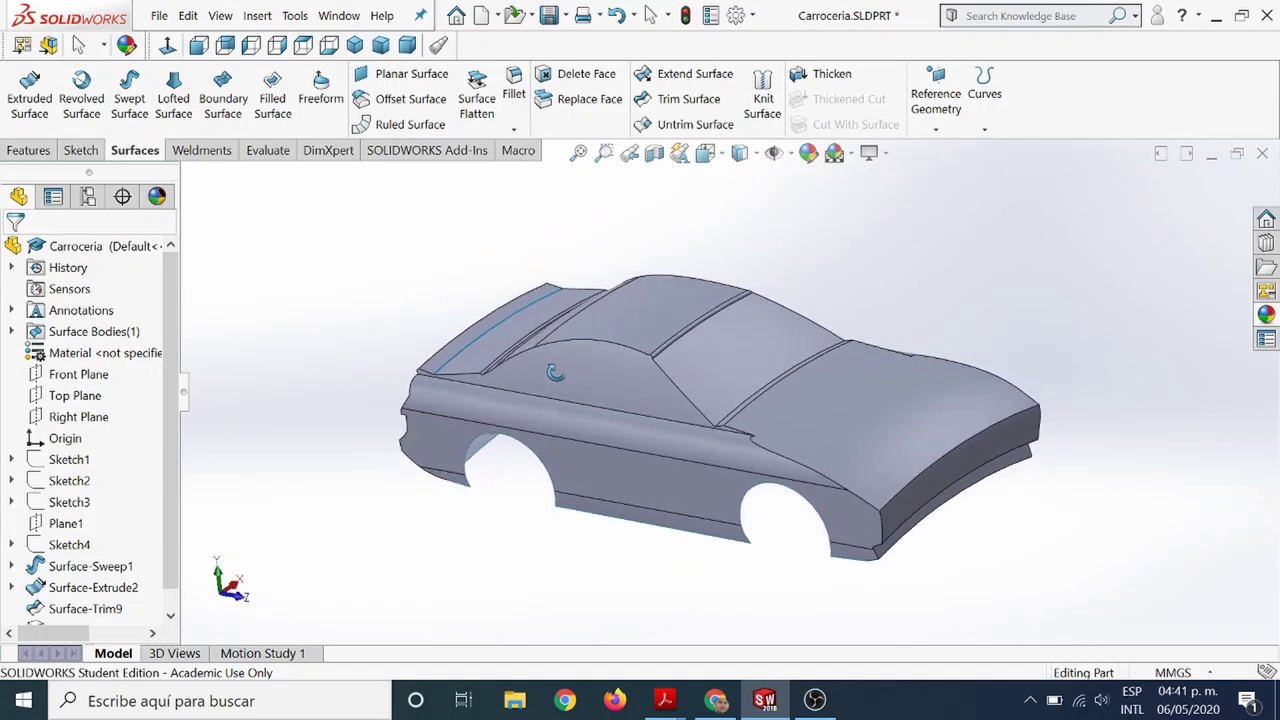
scroll(782, 426, down, 3)
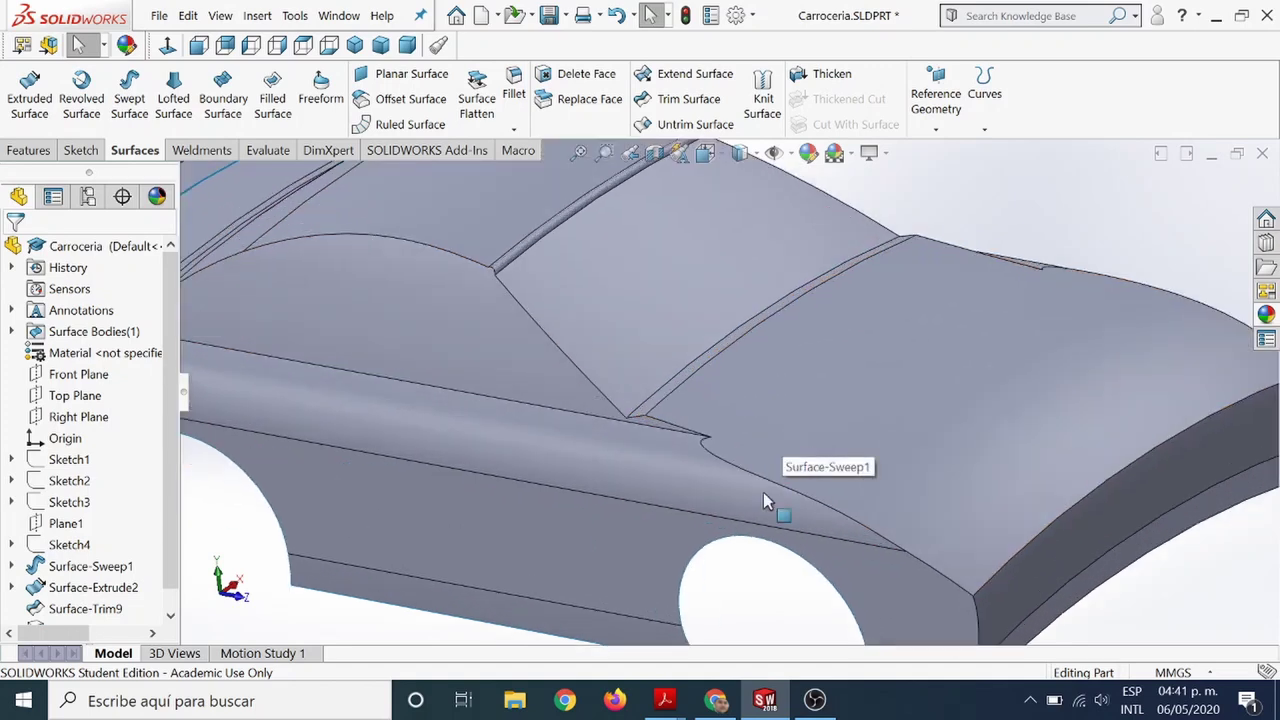
scroll(580, 490, up, 2)
scroll(574, 488, down, 3)
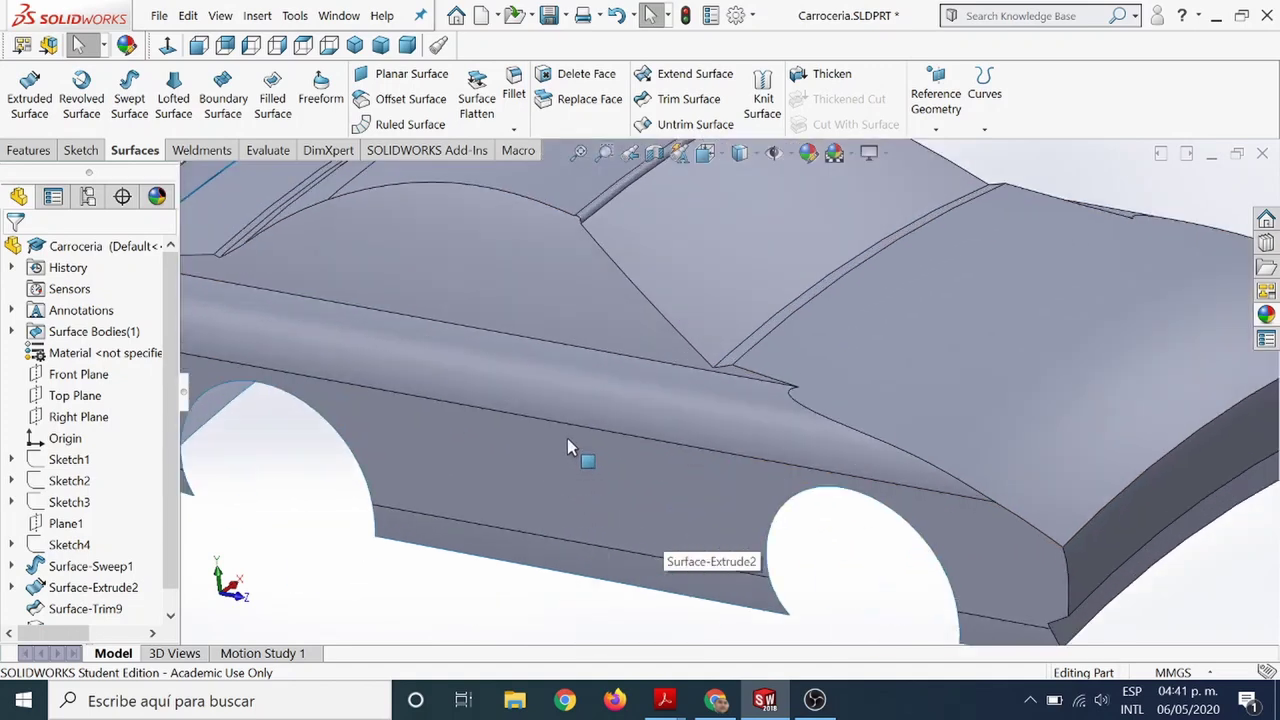
click(567, 425)
scroll(560, 427, up, 4)
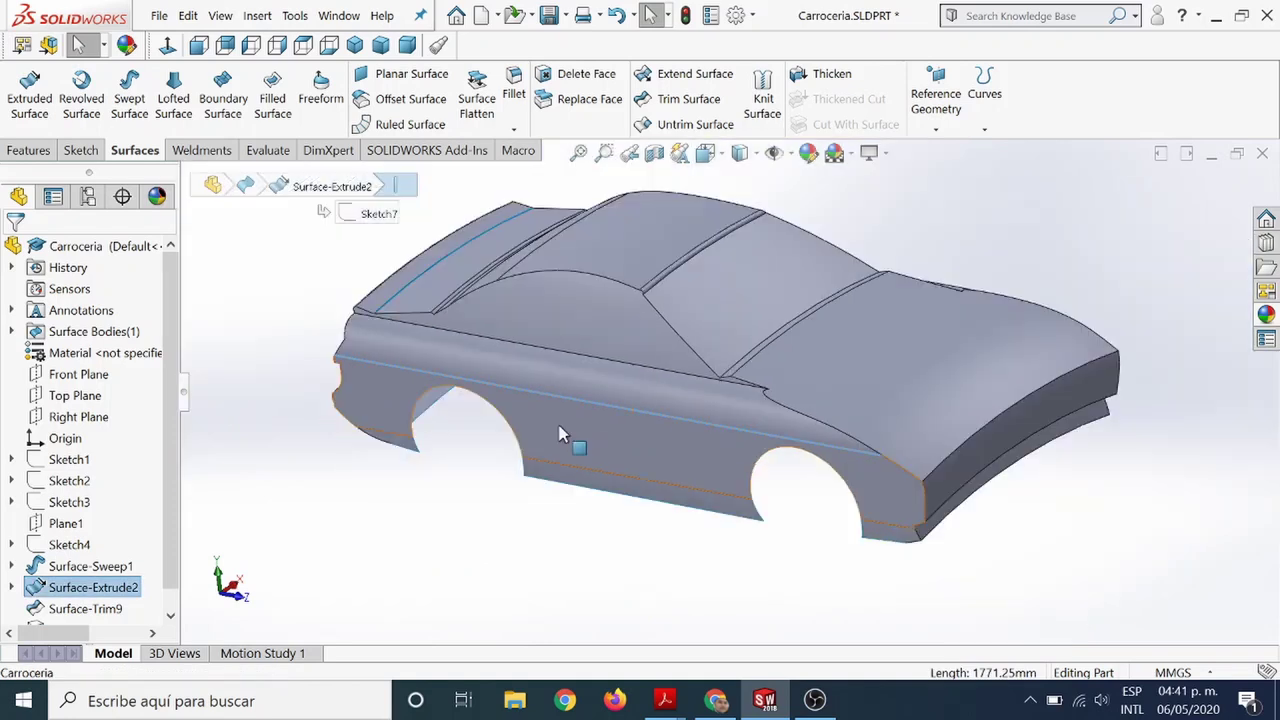
Fillet the selected crease edge with an 80 mm radius.
click(28, 151)
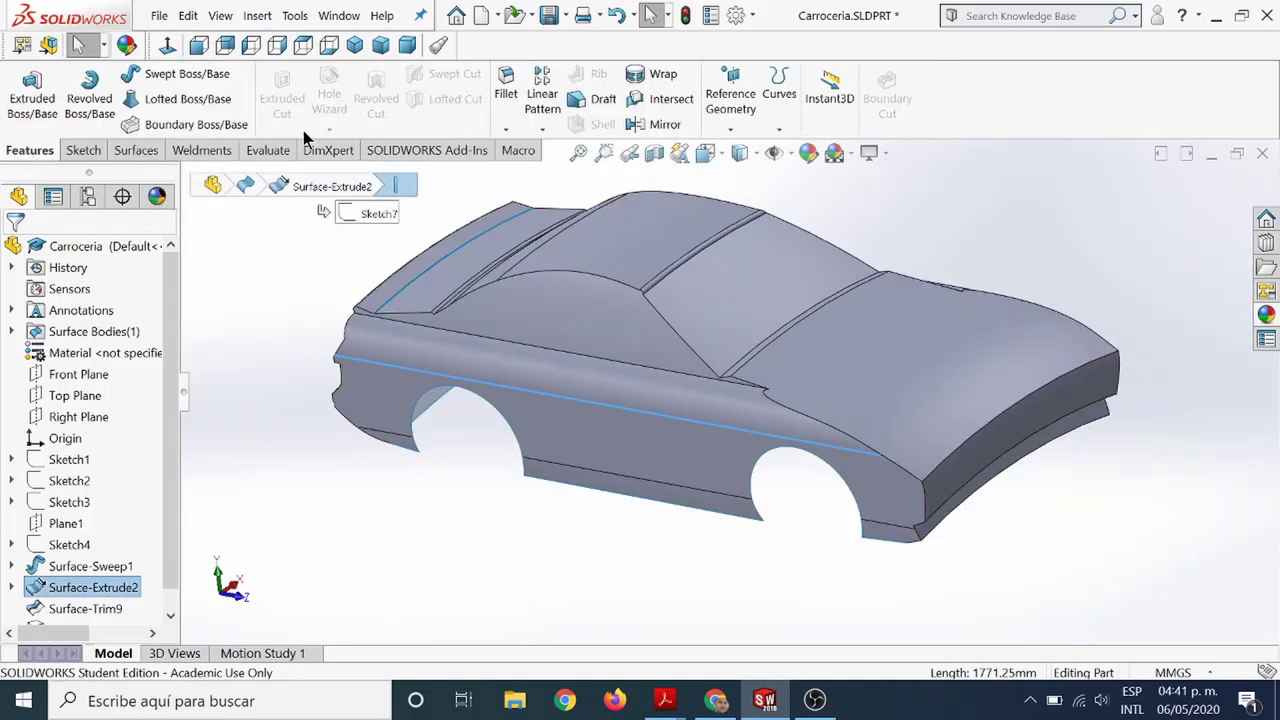
click(506, 88)
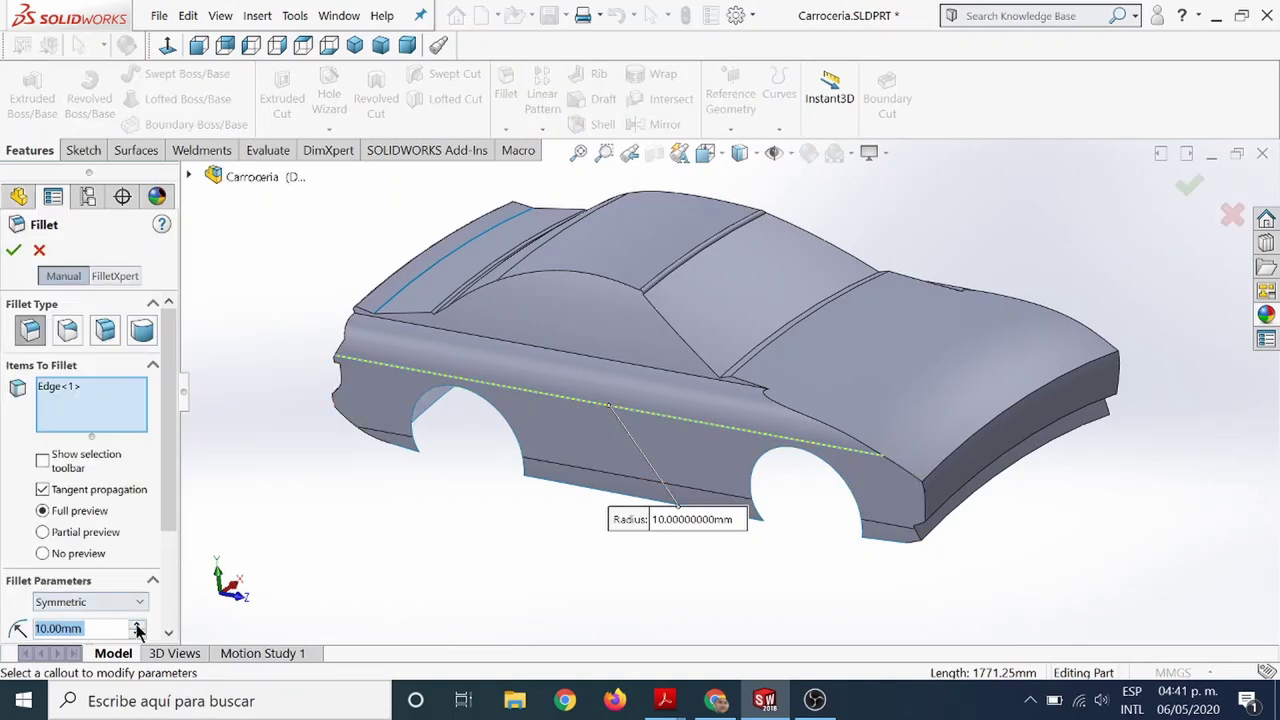
click(137, 628)
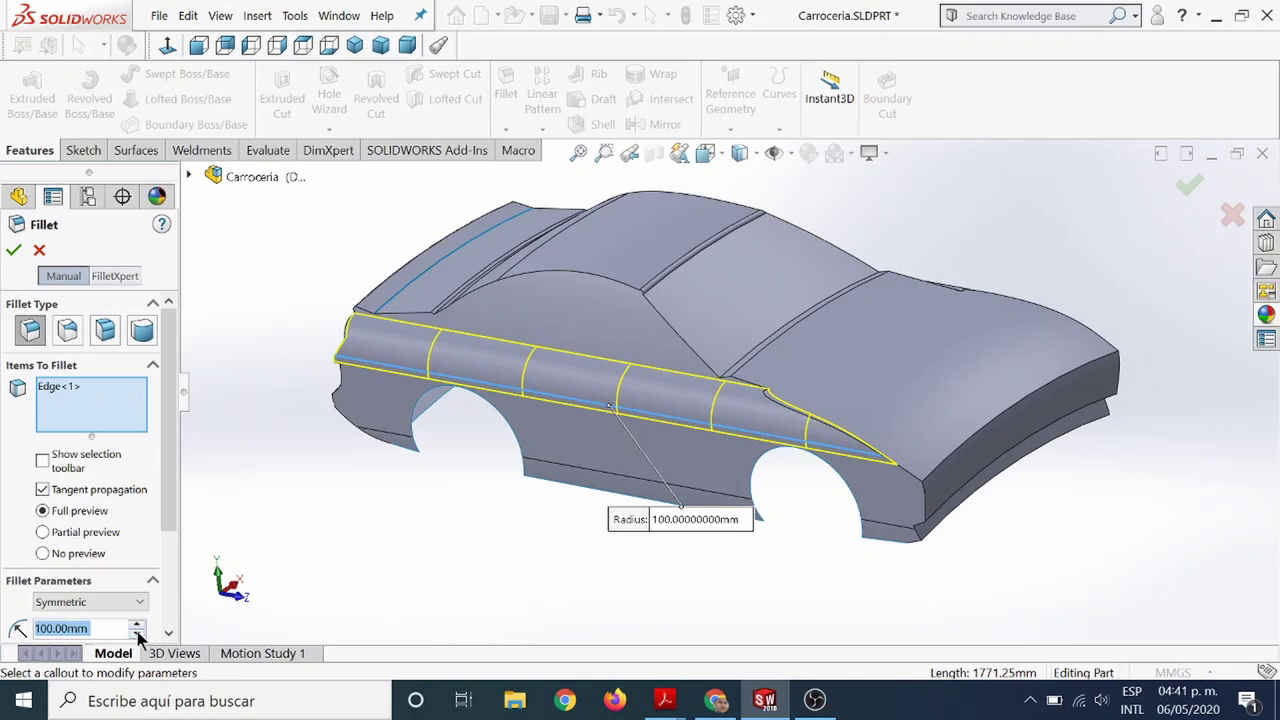
click(137, 634)
click(137, 634)
click(137, 634)
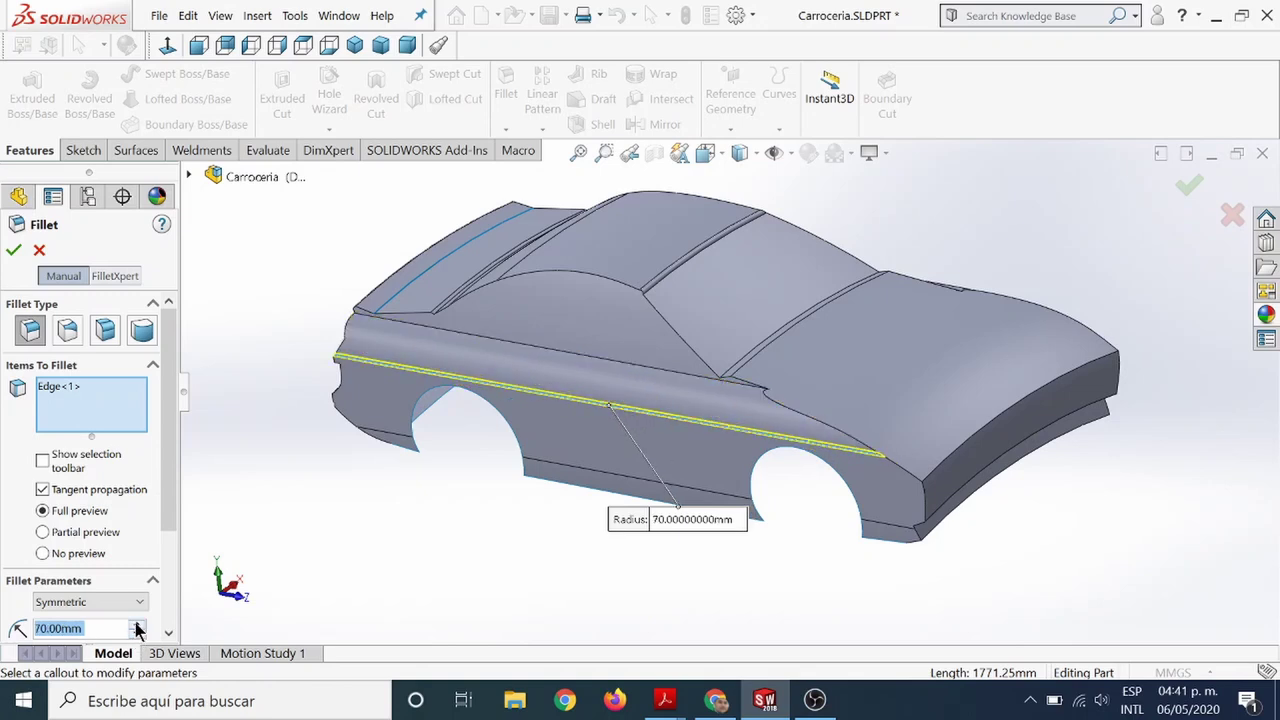
click(137, 626)
click(1179, 190)
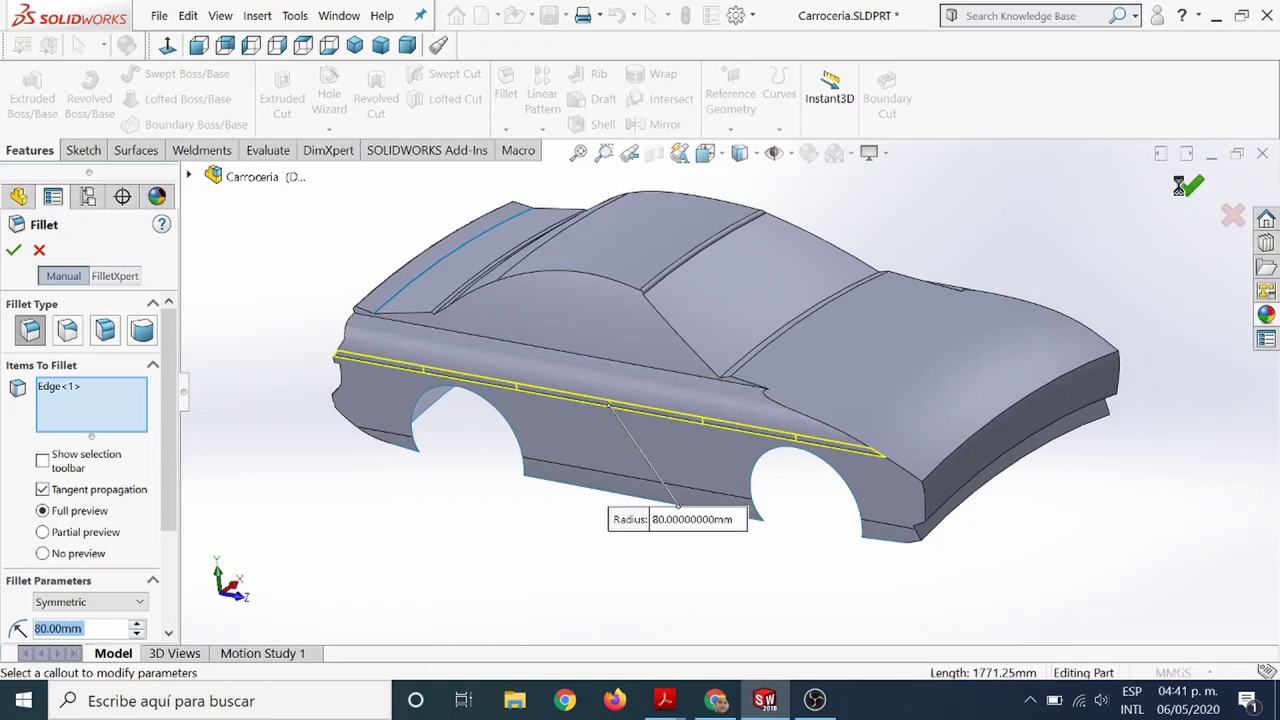
scroll(700, 420, down, 4)
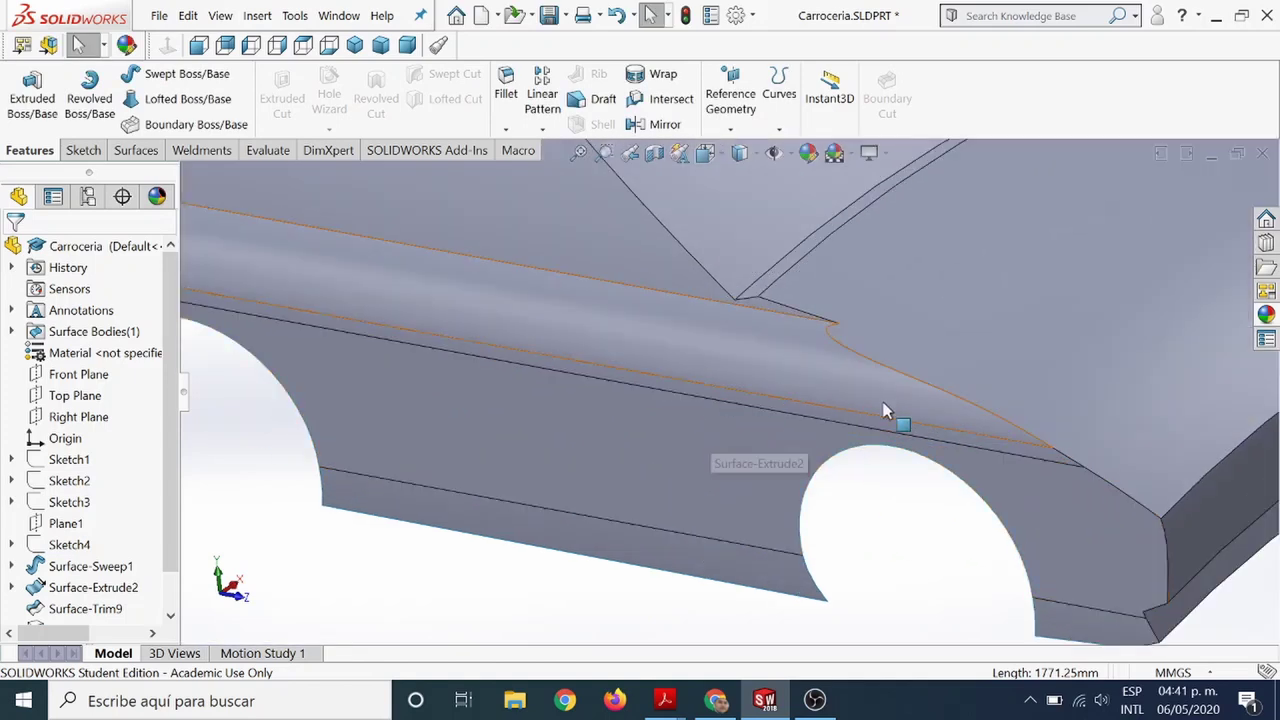
mouse_move(700, 409)
middle_down()
mouse_move(661, 388)
mouse_move(700, 385)
middle_up()
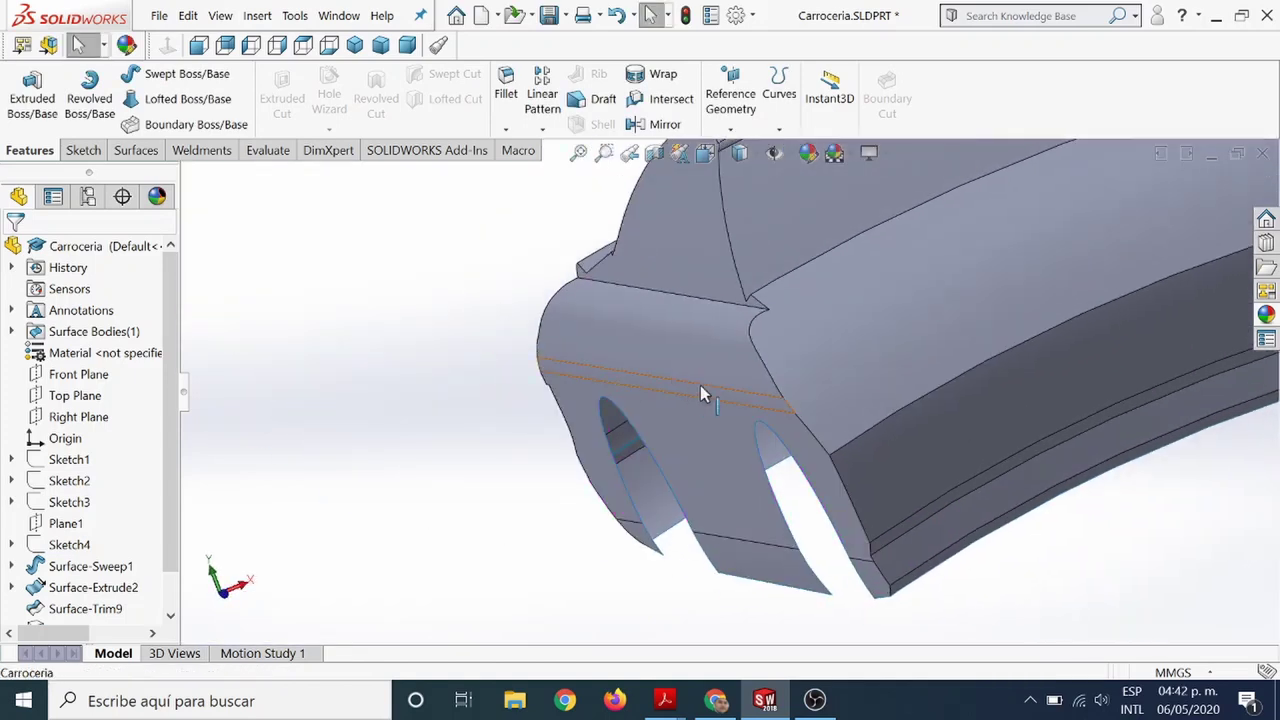
Fillet the short front corner edge with a 60 mm radius.
click(764, 372)
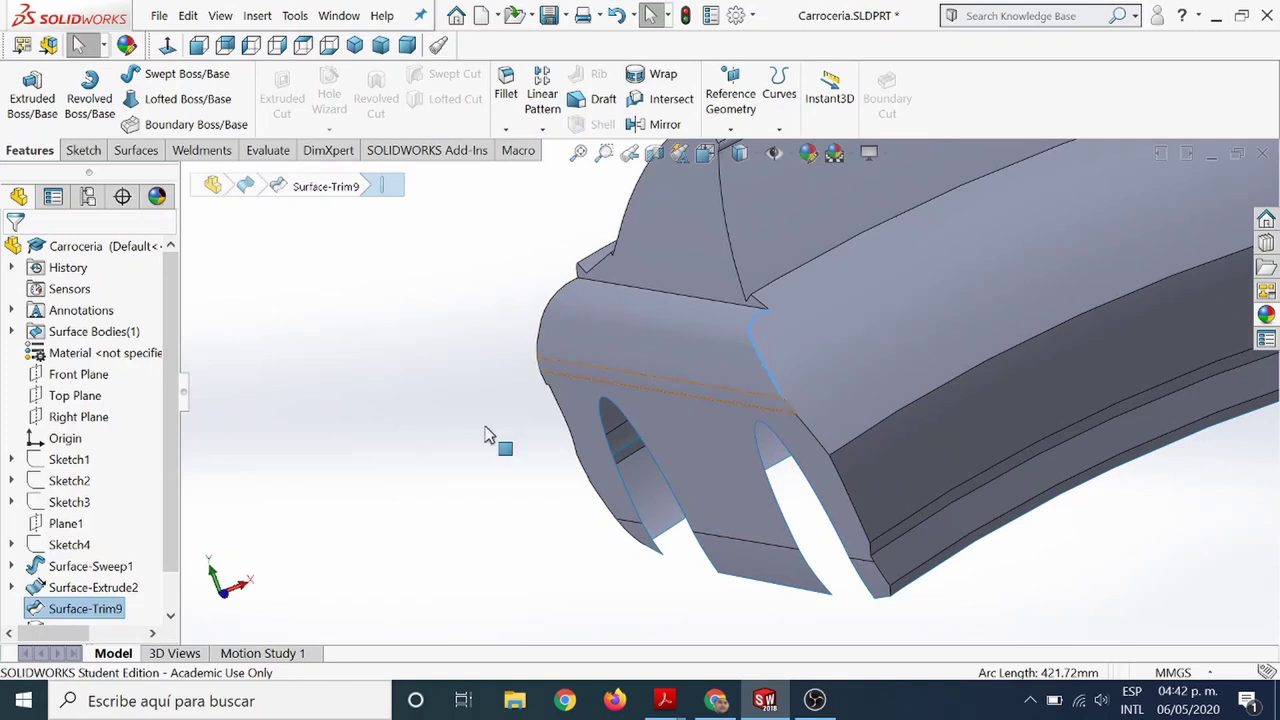
click(505, 90)
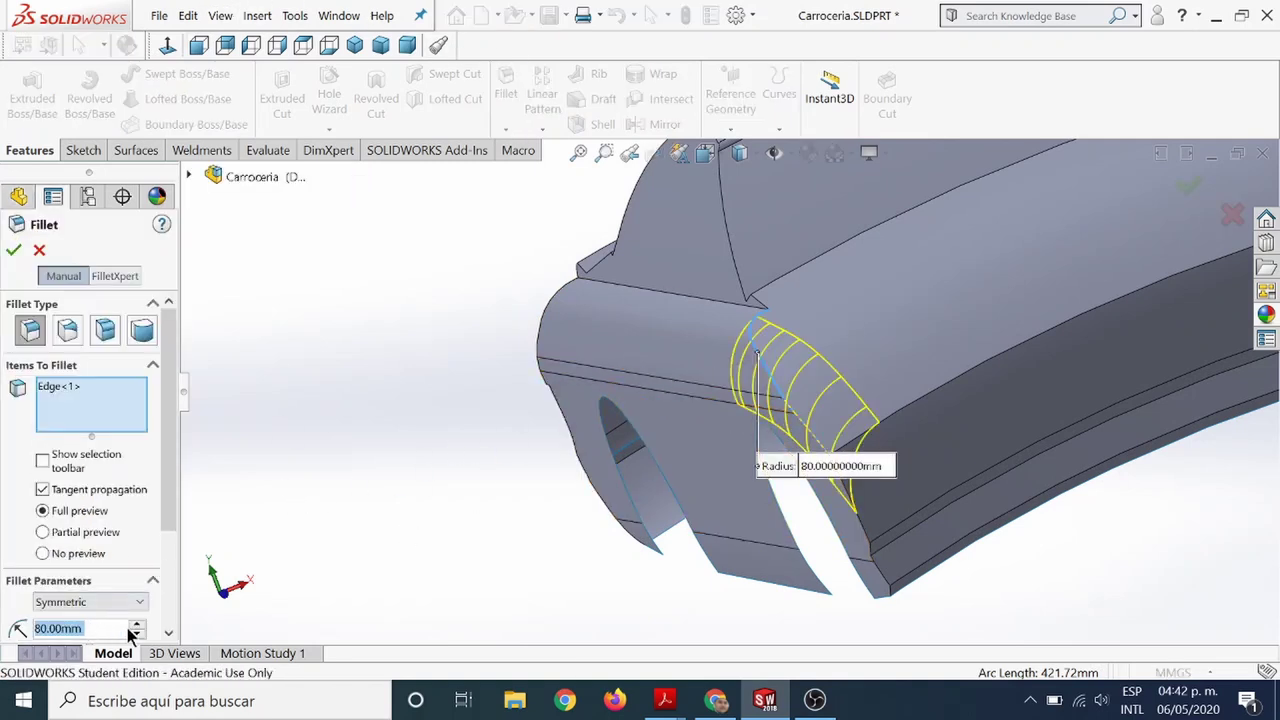
click(137, 637)
click(137, 637)
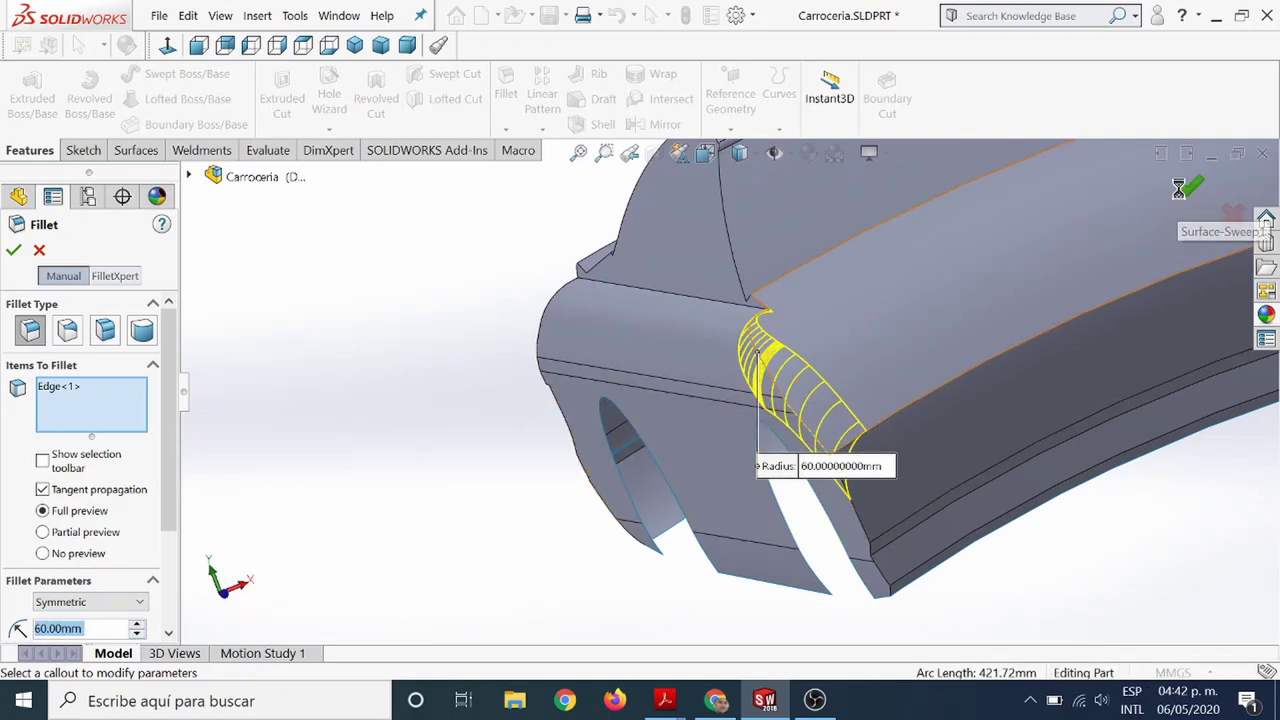
click(1189, 184)
Orbit and zoom out to view the whole car body.
mouse_move(793, 403)
middle_down()
mouse_move(798, 345)
mouse_move(818, 350)
mouse_move(740, 364)
mouse_move(780, 271)
mouse_move(694, 280)
mouse_move(709, 383)
mouse_move(741, 435)
mouse_move(624, 375)
middle_up()
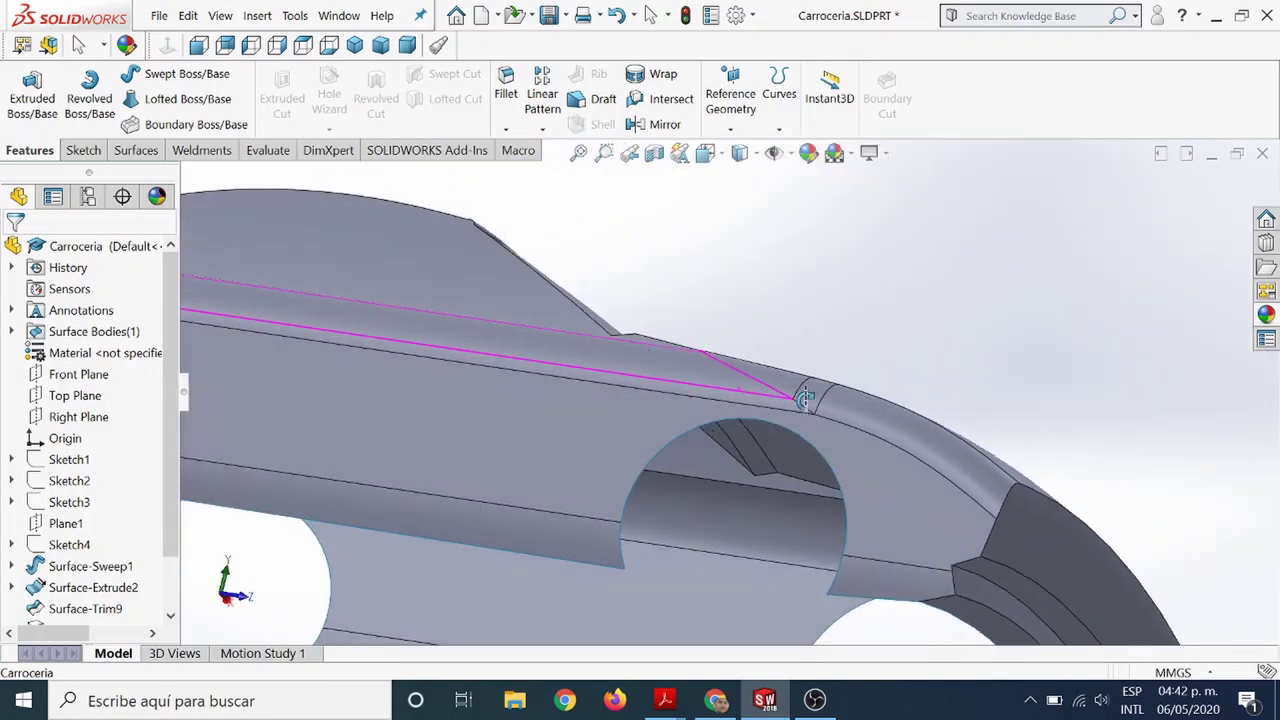
scroll(624, 375, up, 5)
scroll(624, 375, up, 2)
mouse_move(606, 320)
middle_down()
mouse_move(590, 352)
mouse_move(569, 338)
middle_up()
scroll(569, 338, down, 5)
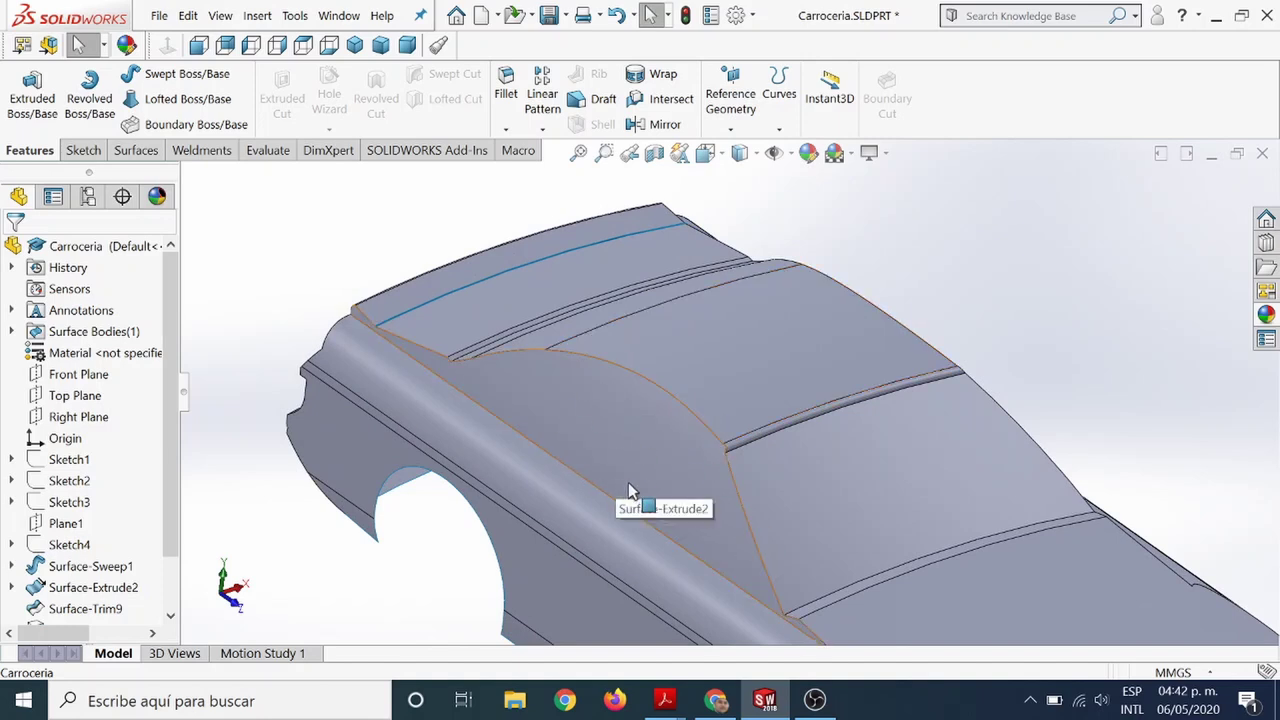
scroll(650, 527, up, 2)
scroll(686, 531, up, 3)
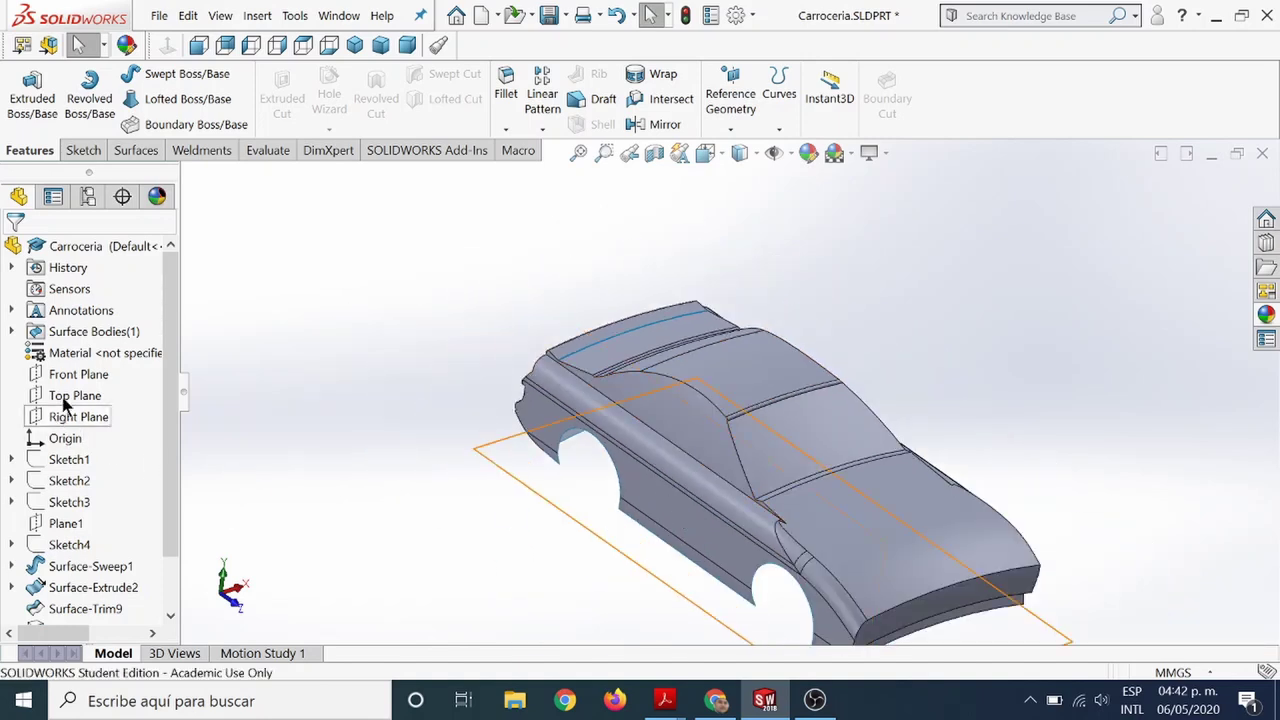
Sketch on the Right Plane from the left view, drawing the window's arching spline top.
right_click(66, 429)
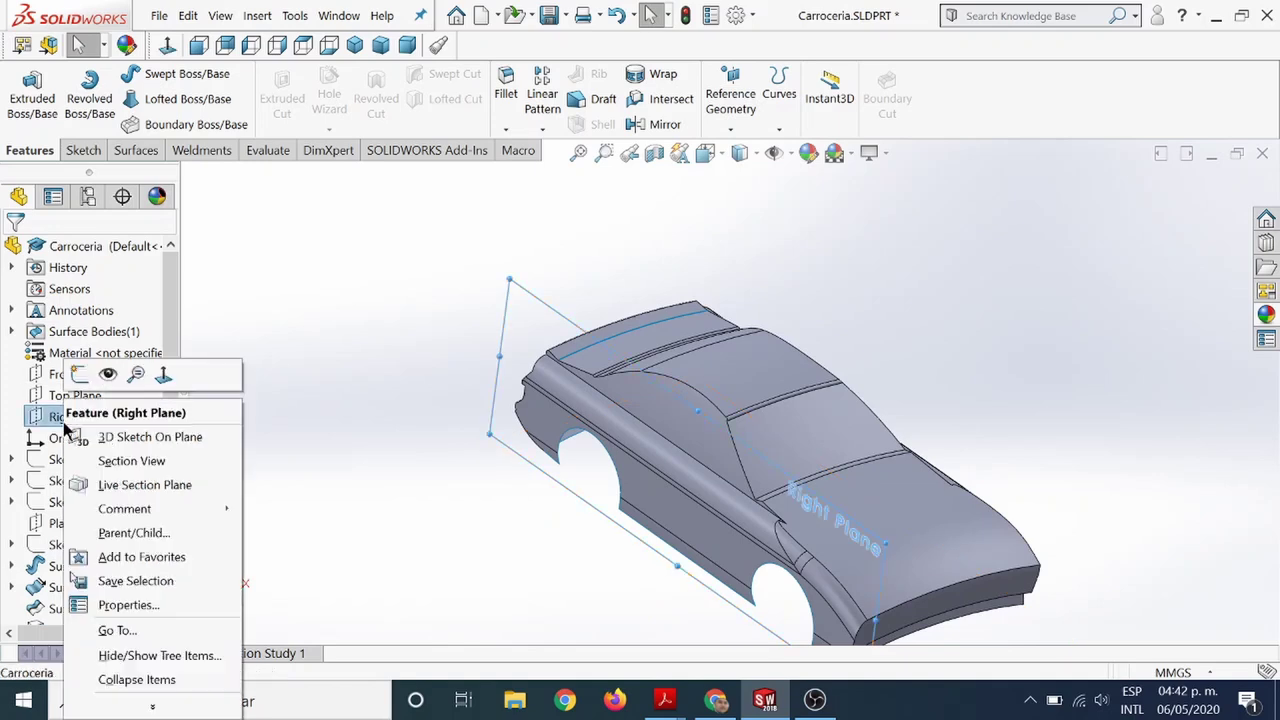
click(77, 377)
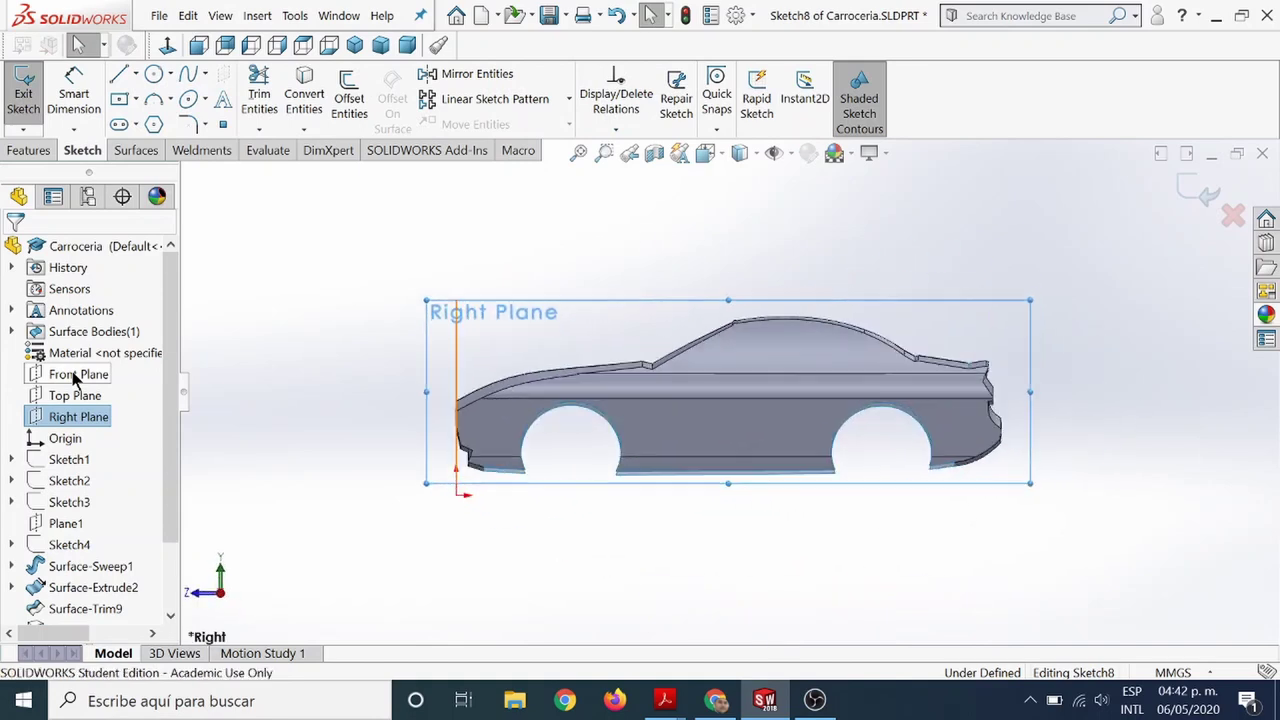
key(ctrl+8)
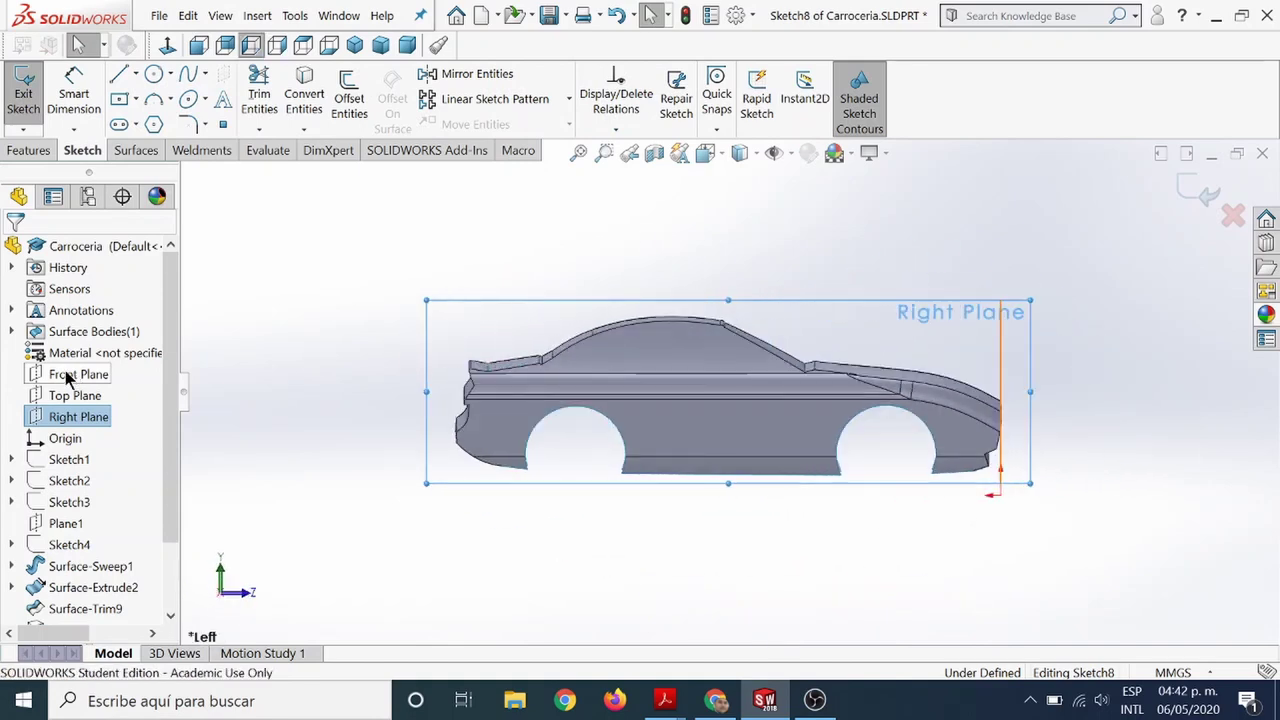
scroll(700, 338, down, 3)
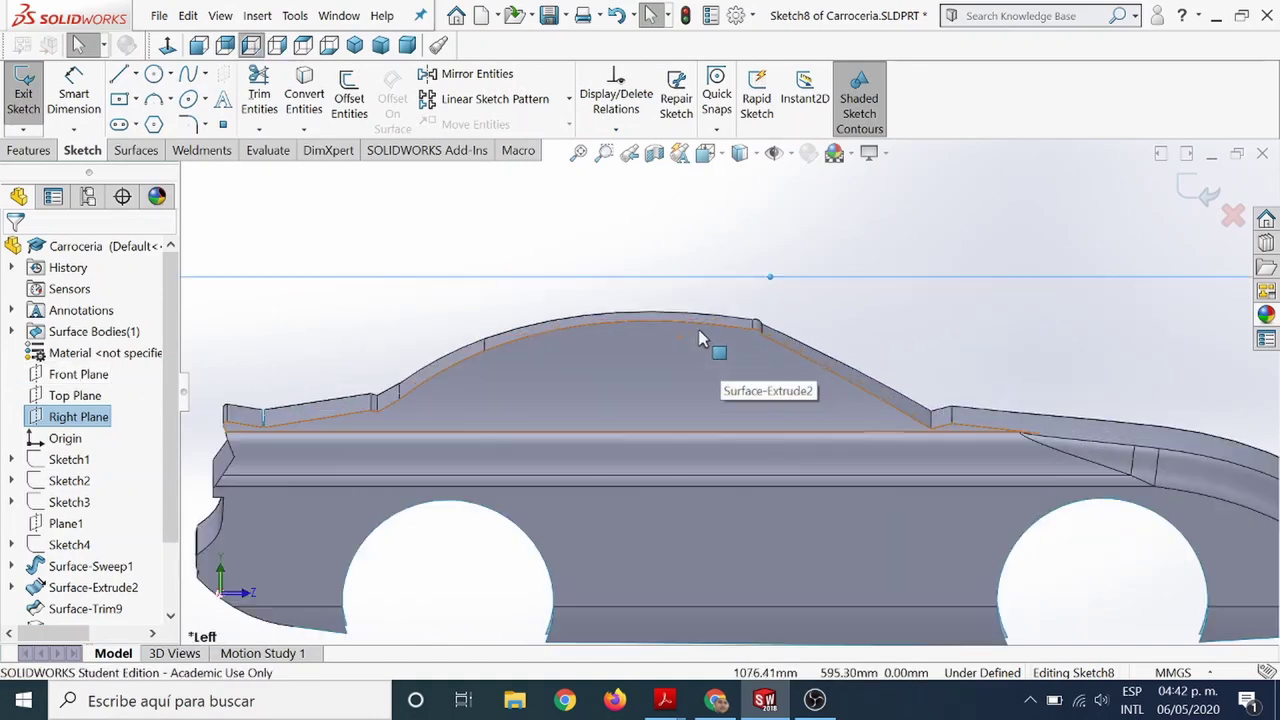
click(194, 76)
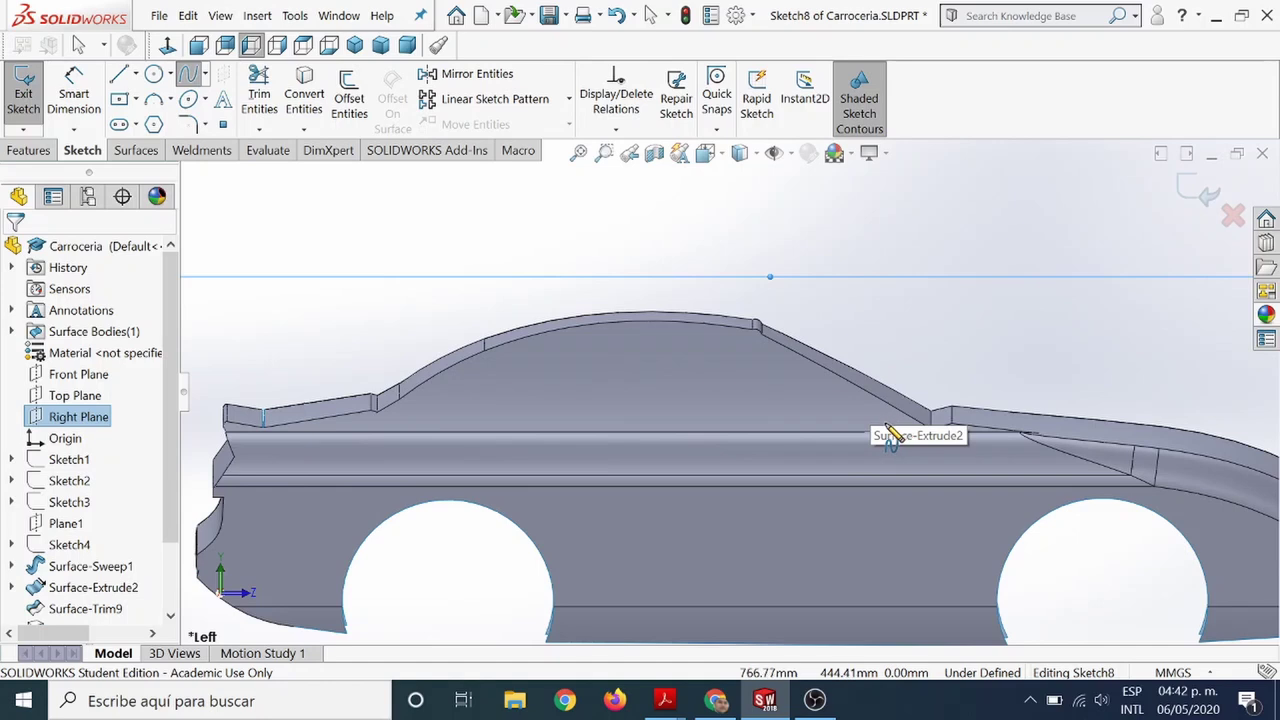
click(885, 422)
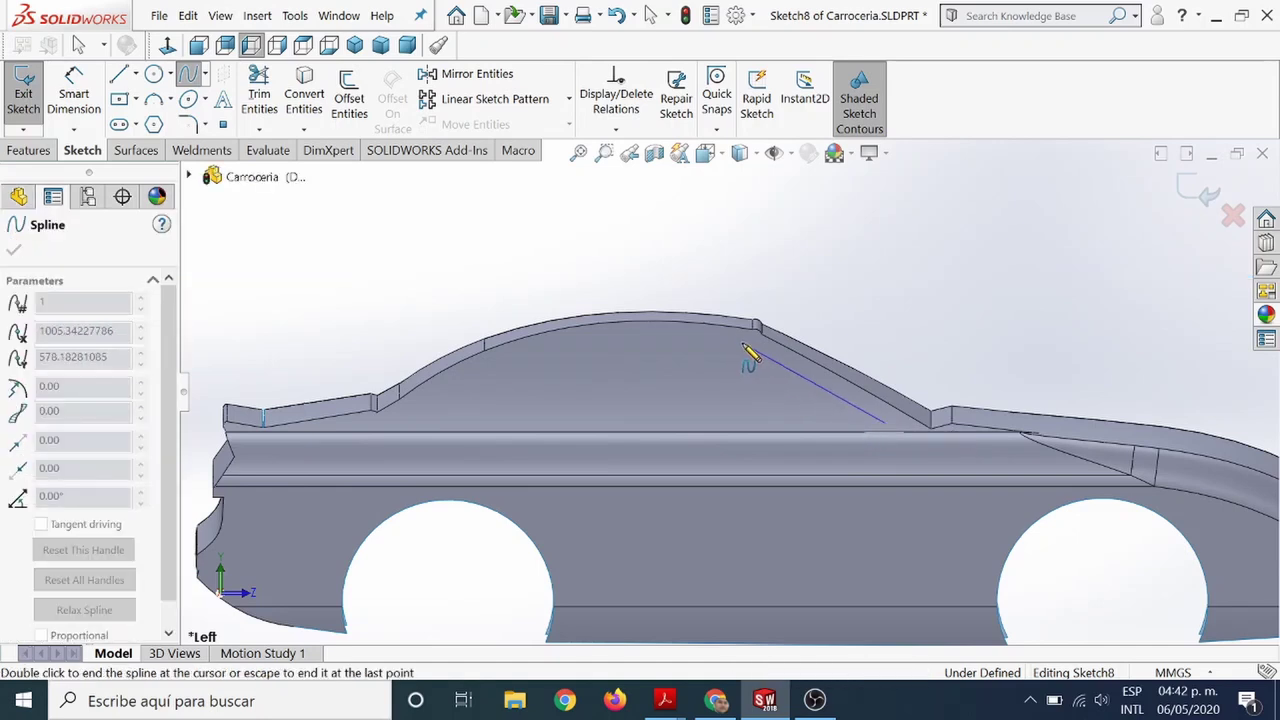
click(743, 344)
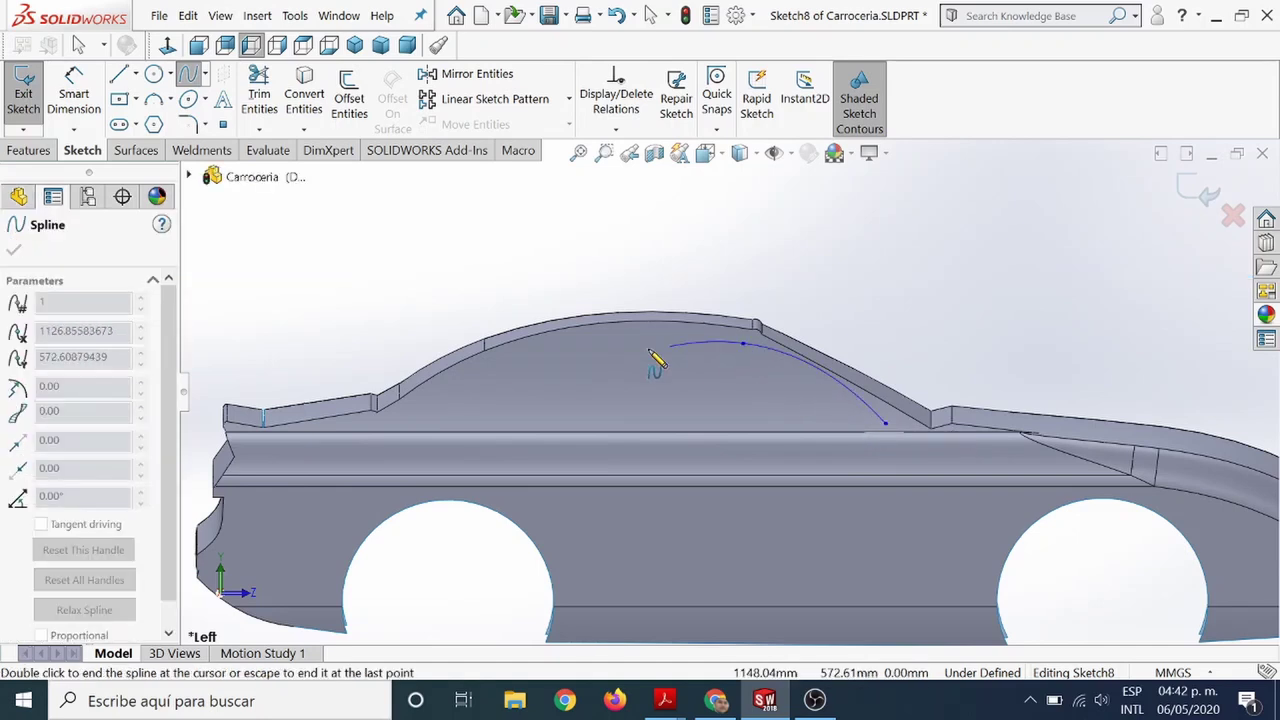
click(602, 332)
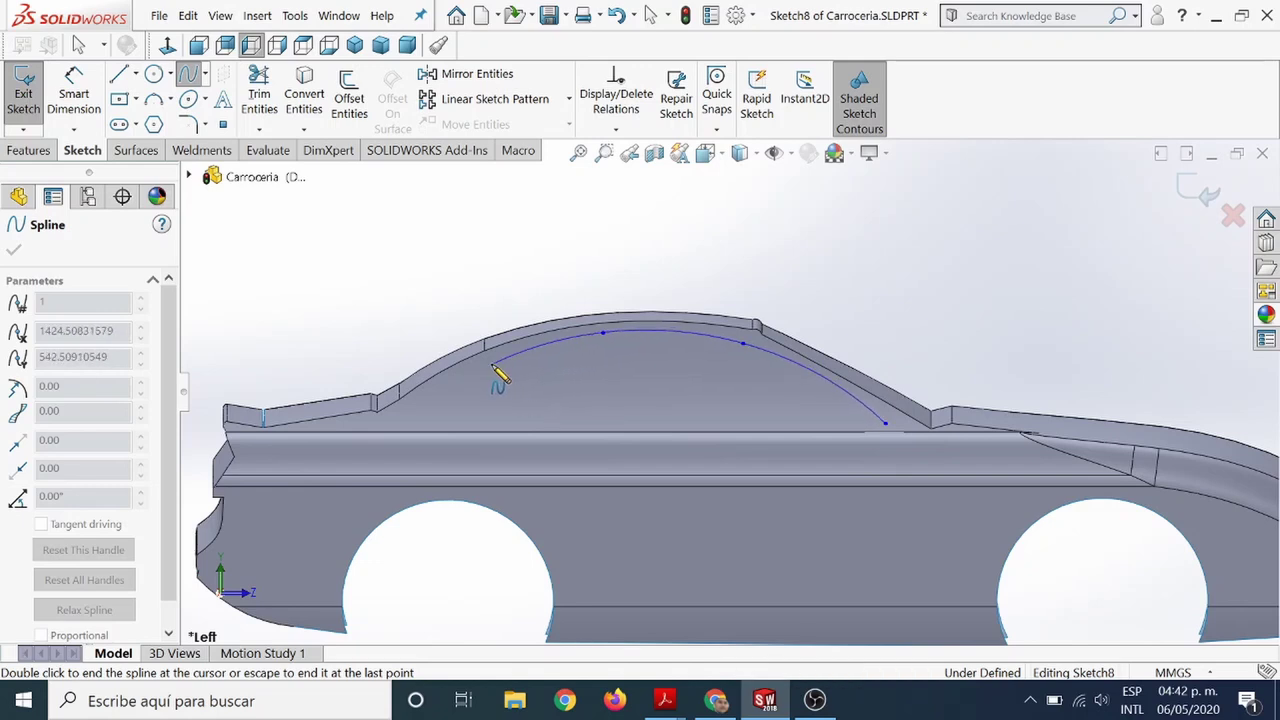
double_click(492, 364)
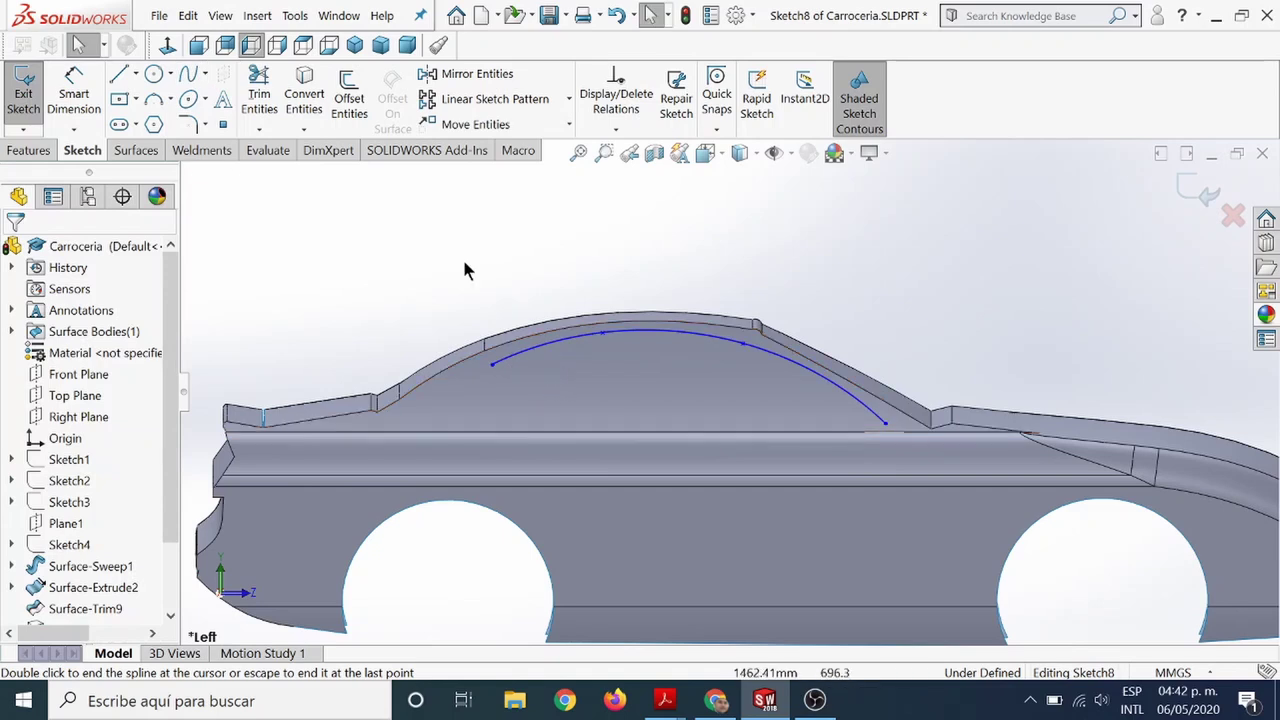
Close the window outline with a sloped line and a horizontal base line.
click(118, 76)
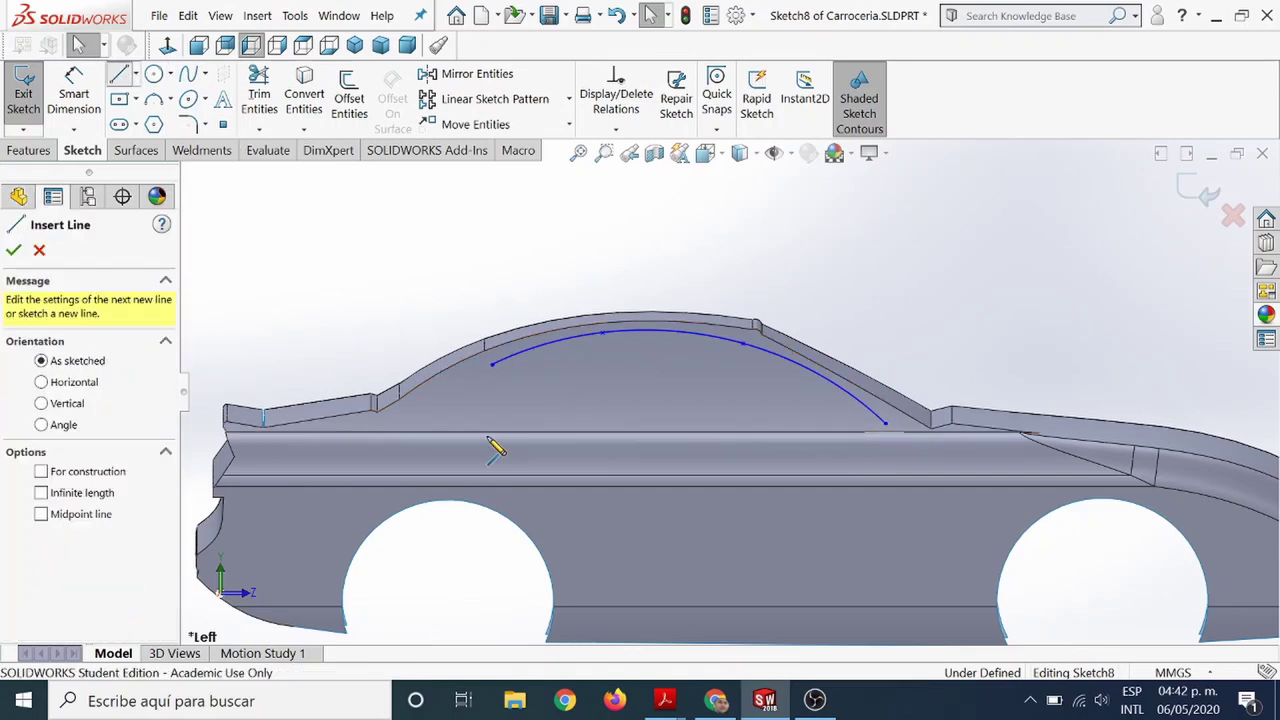
click(492, 364)
click(547, 432)
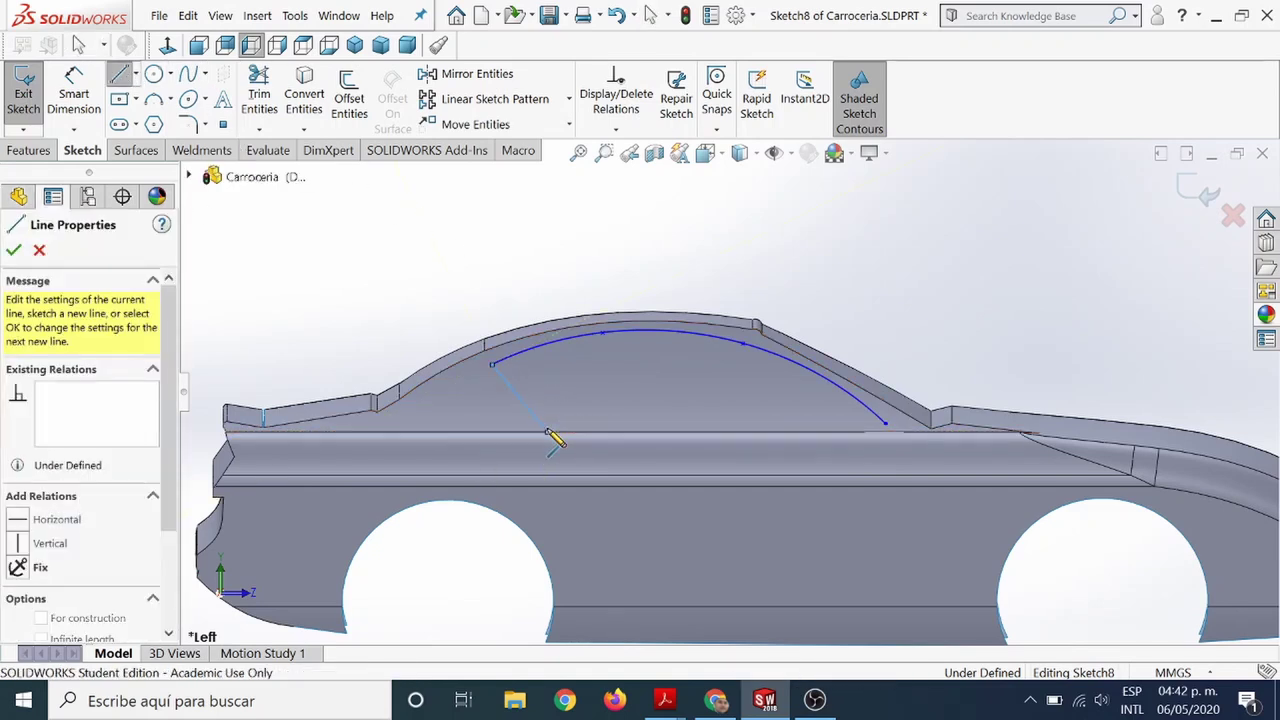
key(ctrl+z)
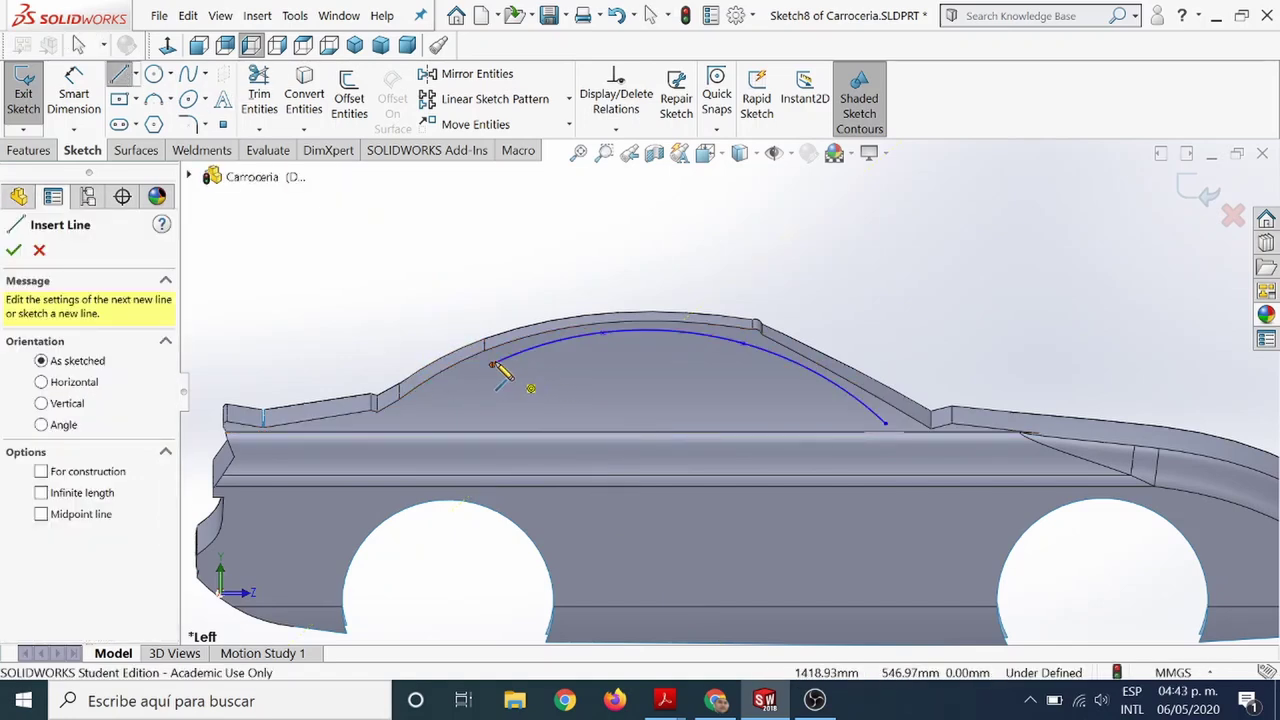
click(492, 365)
key(Escape)
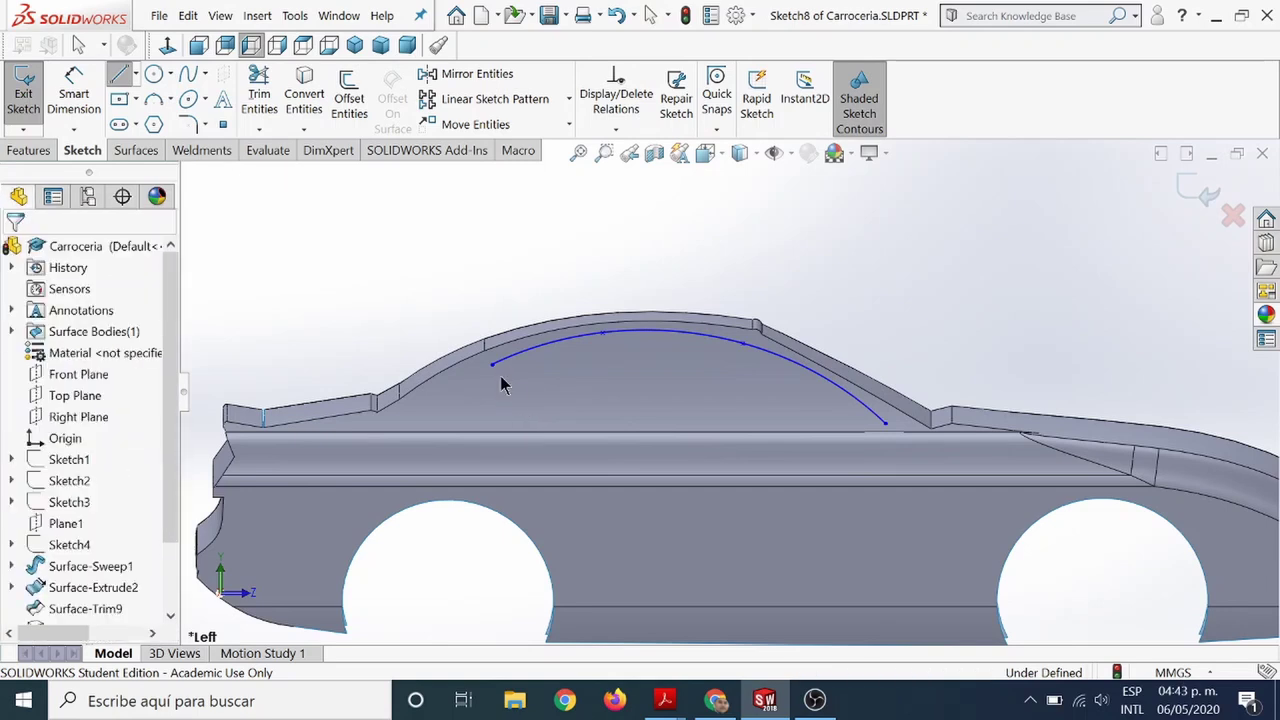
click(121, 75)
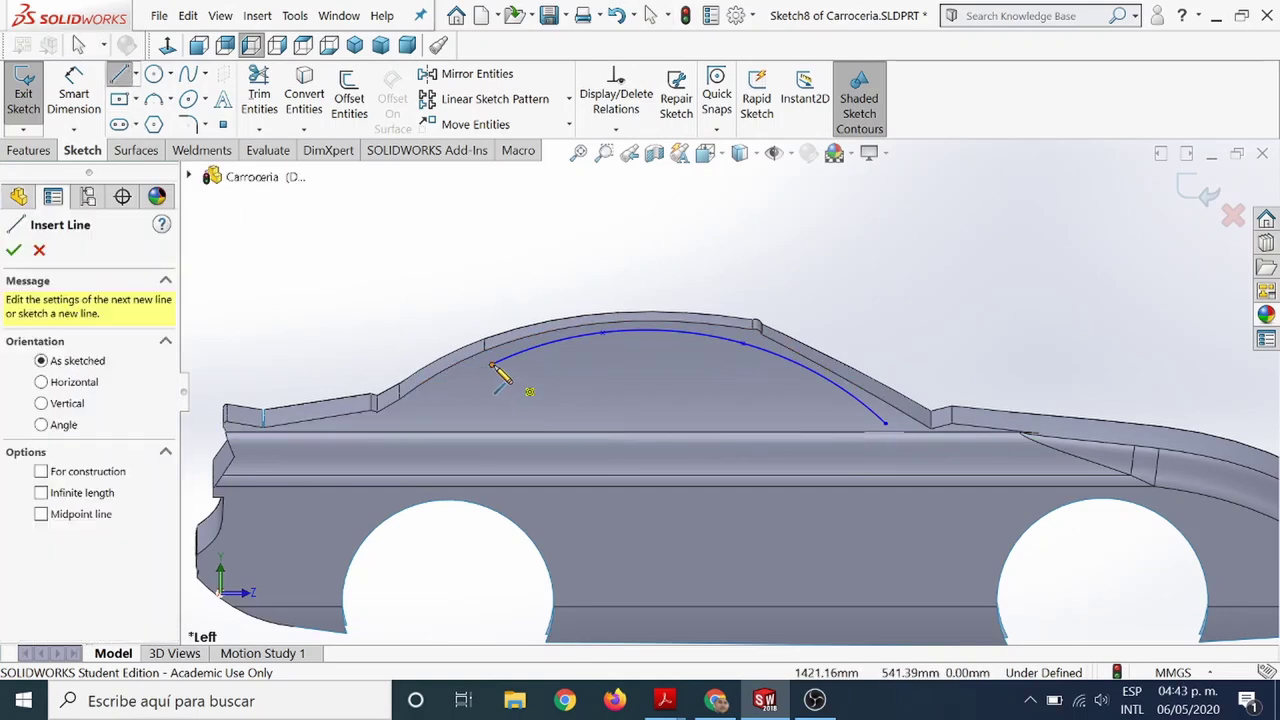
click(492, 365)
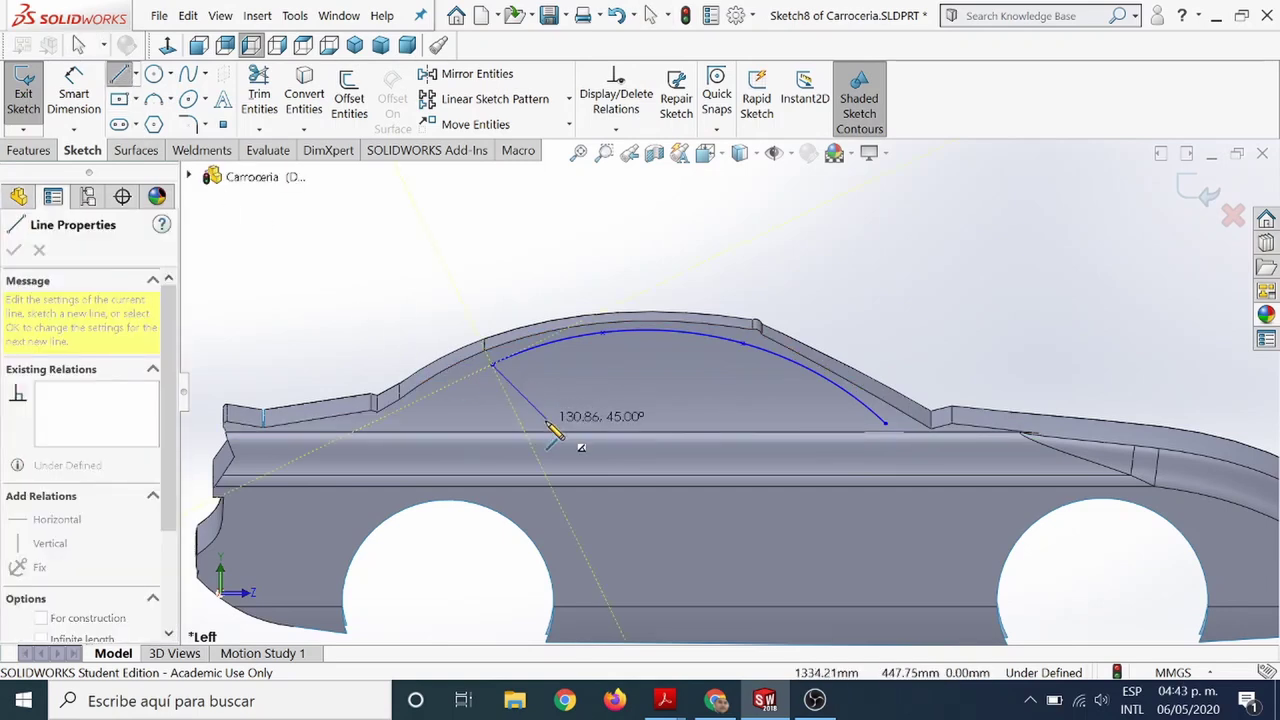
click(546, 424)
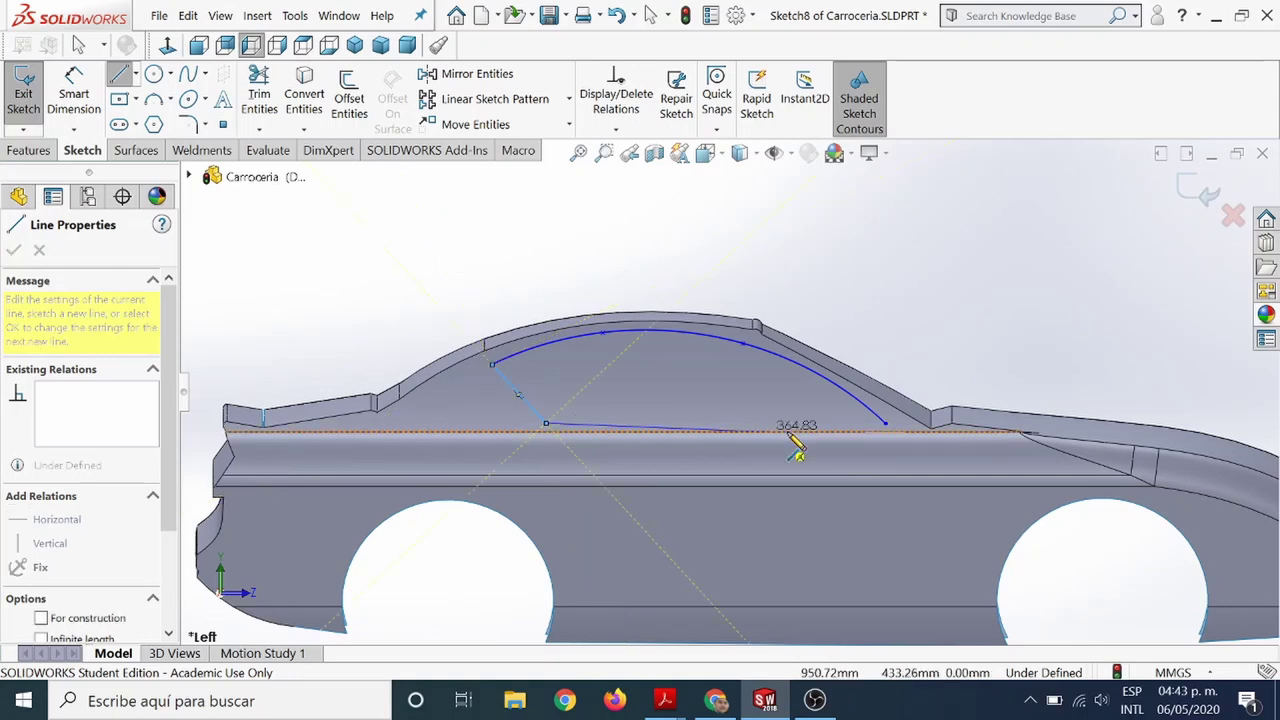
click(885, 424)
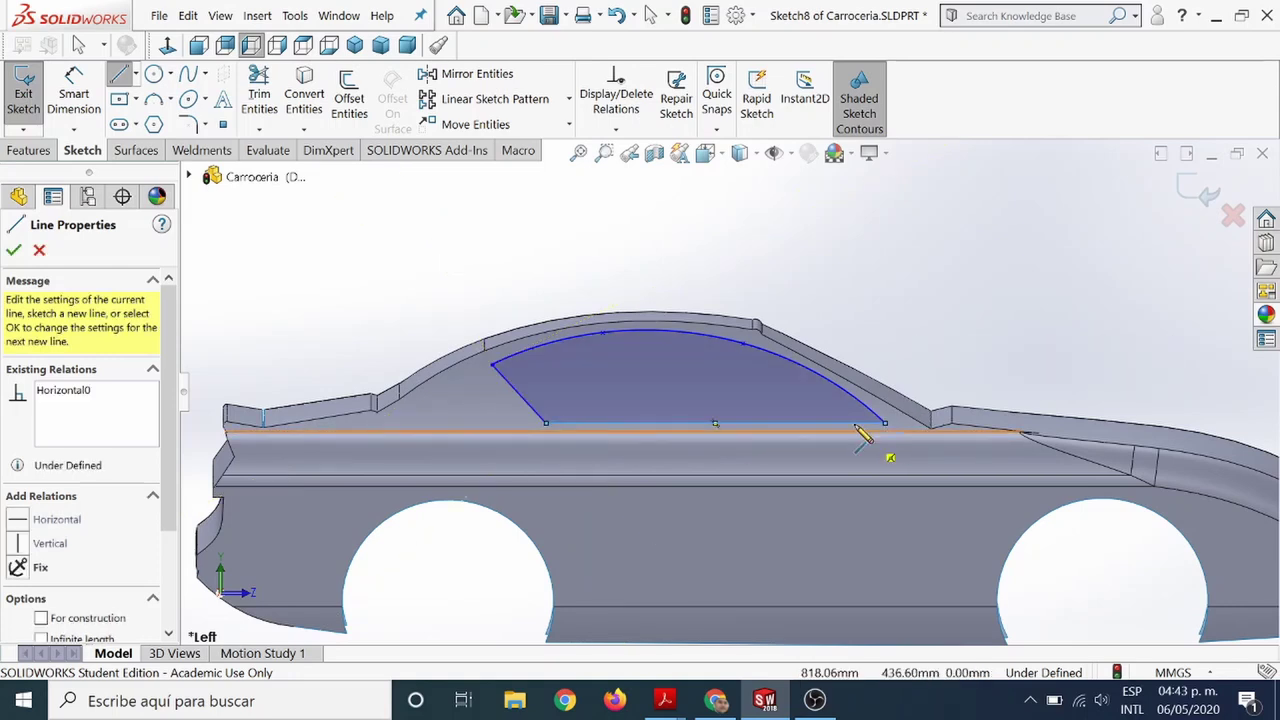
Fit the car in view, orbit around it, and exit Sketch8.
key(f)
middle_drag(866, 316, 729, 471)
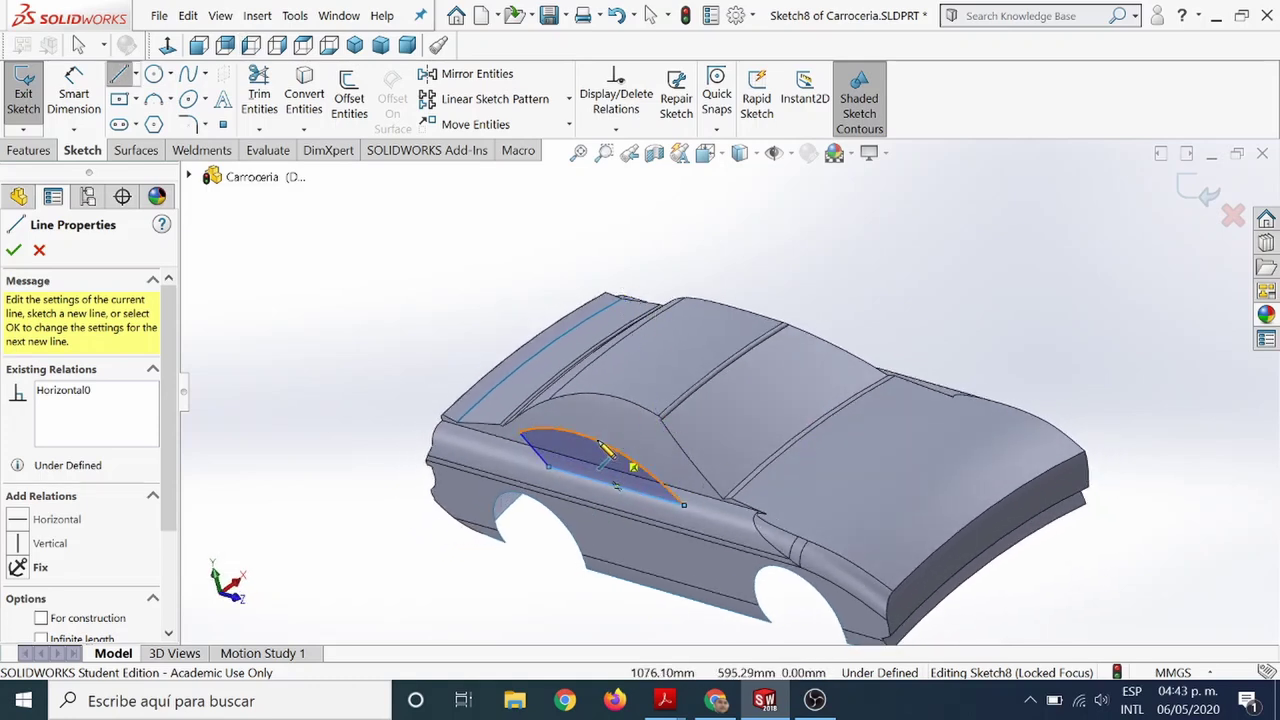
mouse_move(722, 482)
middle_down()
mouse_move(741, 399)
mouse_move(757, 418)
middle_up()
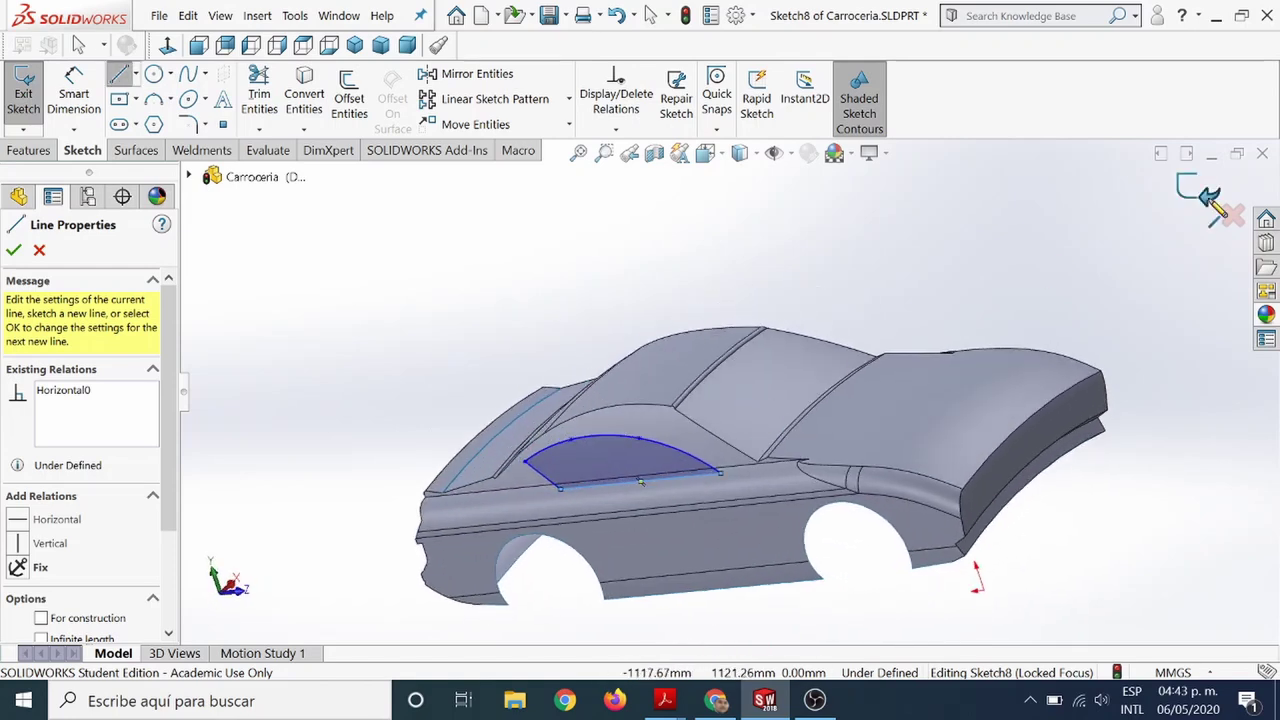
click(23, 100)
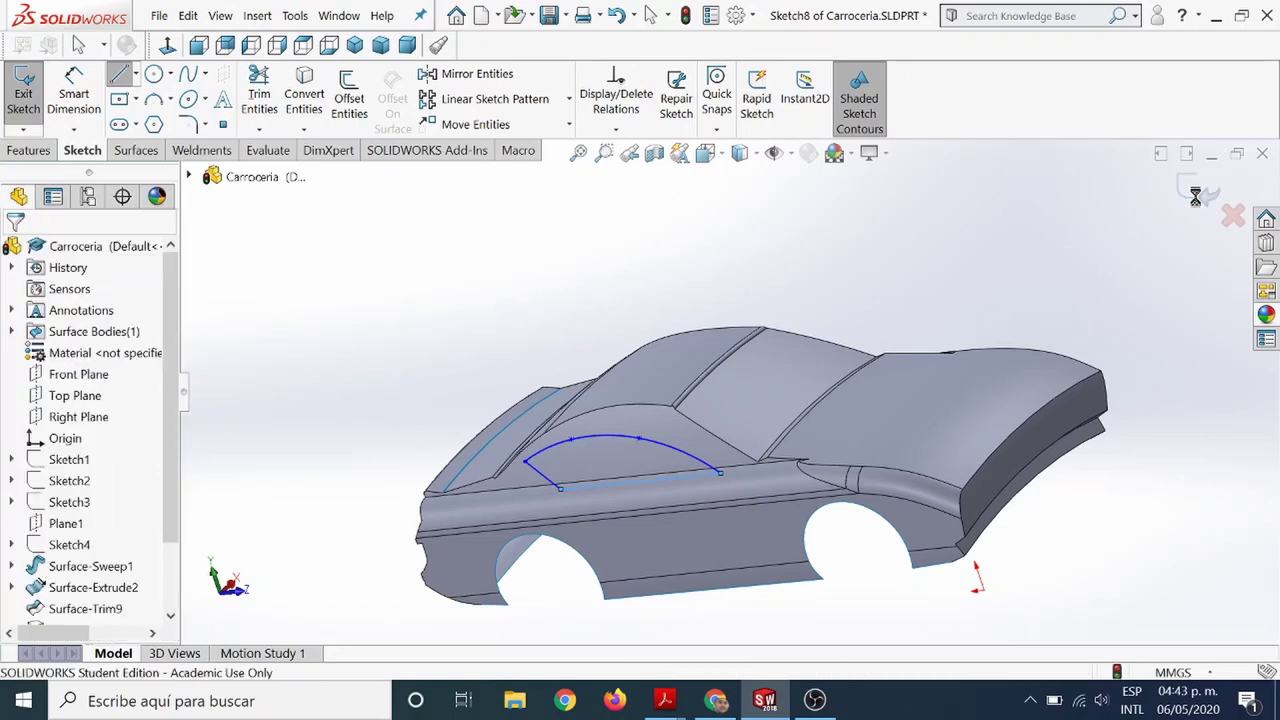
Standard-trim the car body with Sketch8, removing the window area.
click(72, 610)
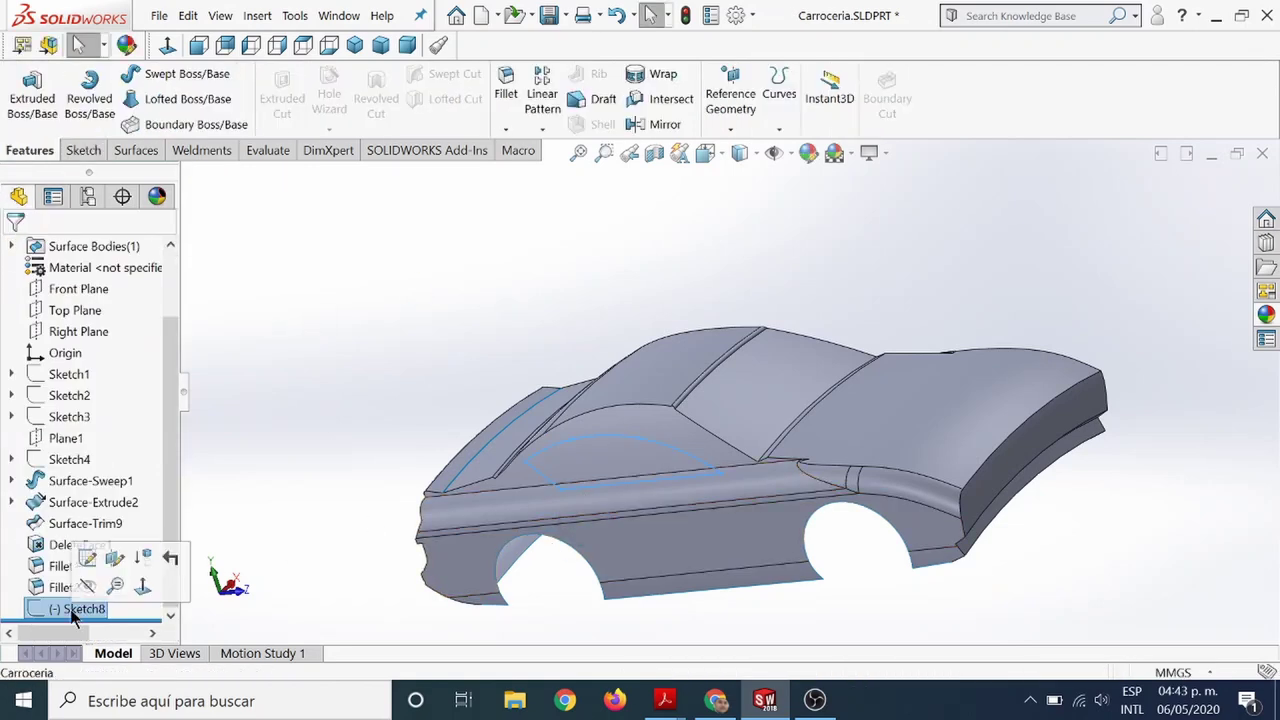
key(Return)
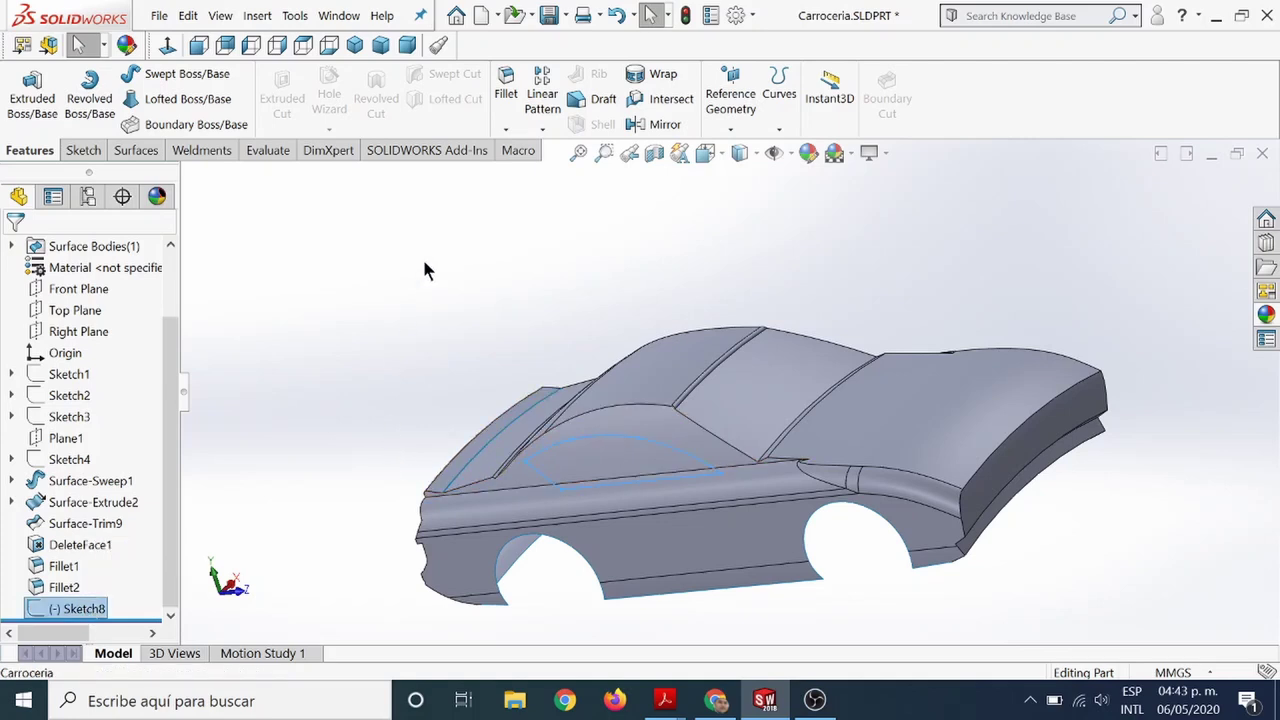
click(156, 158)
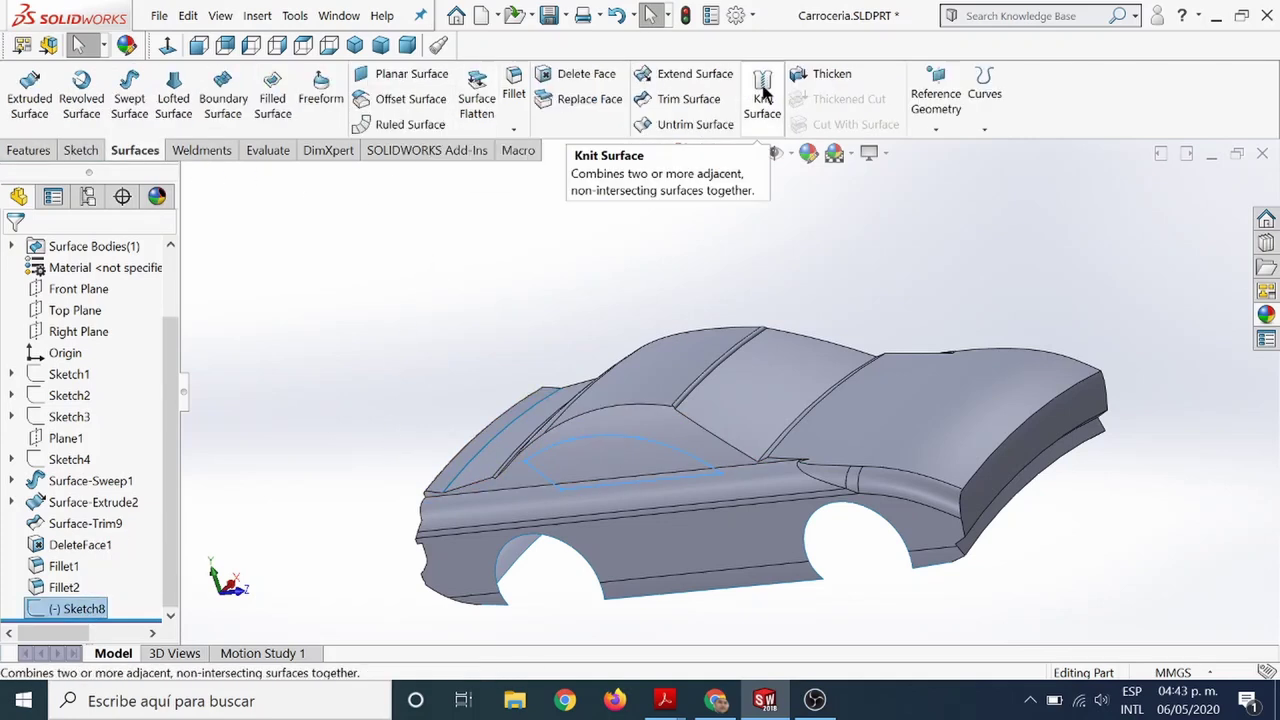
click(660, 106)
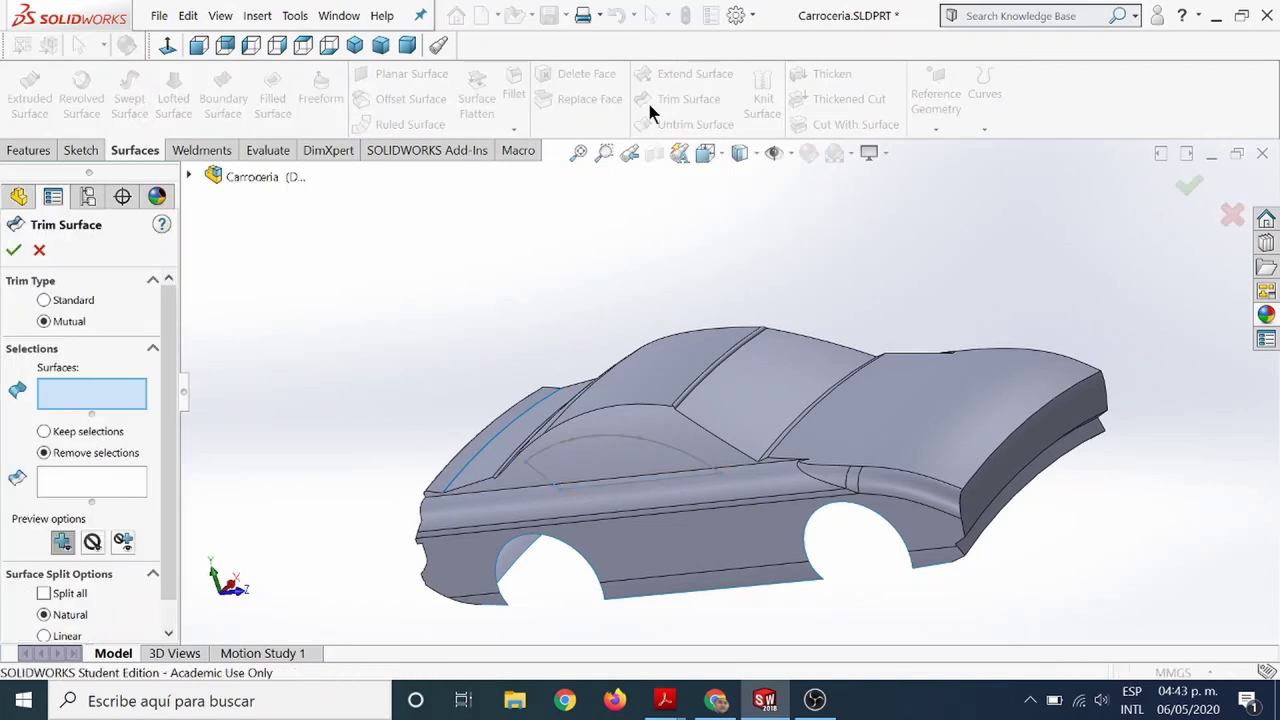
click(45, 301)
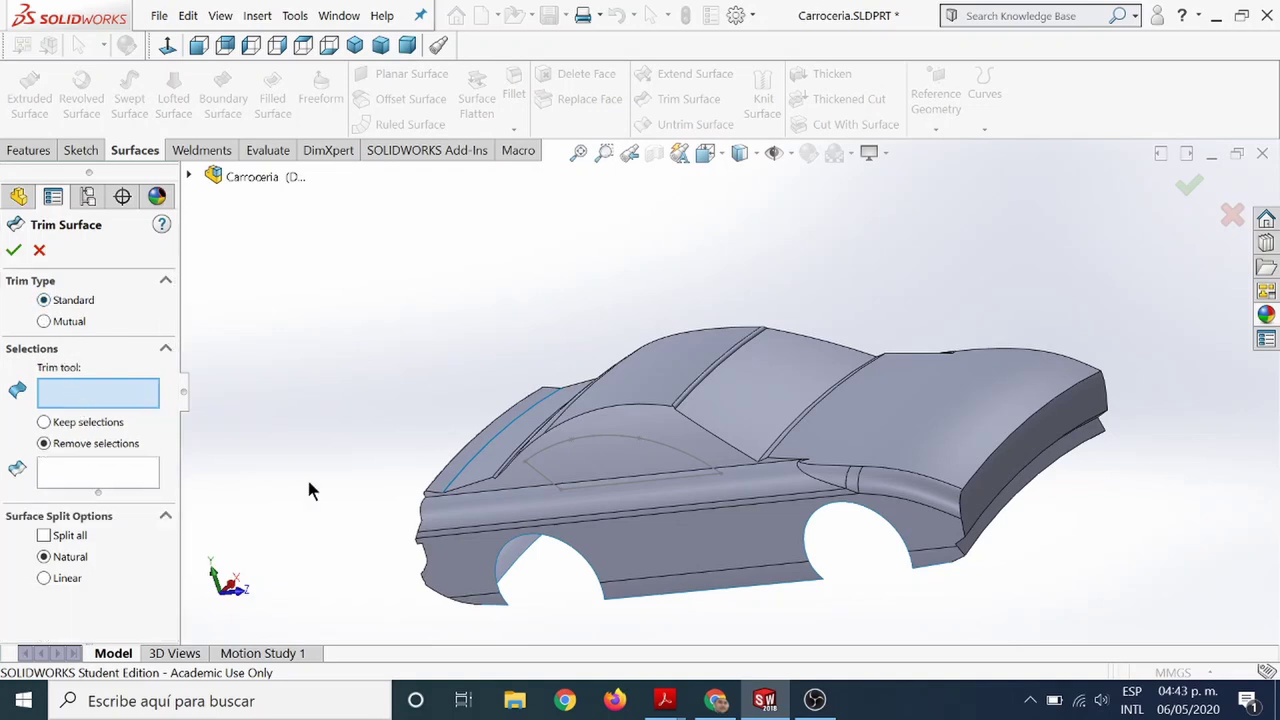
click(537, 471)
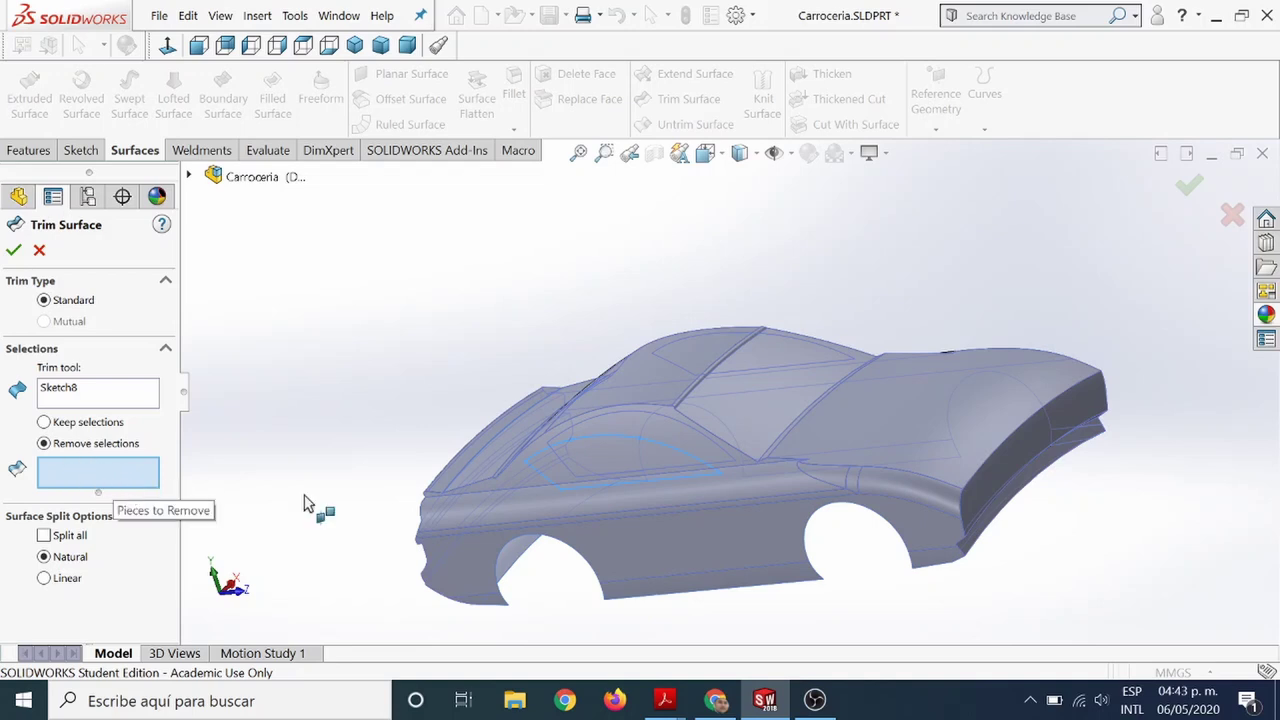
click(628, 452)
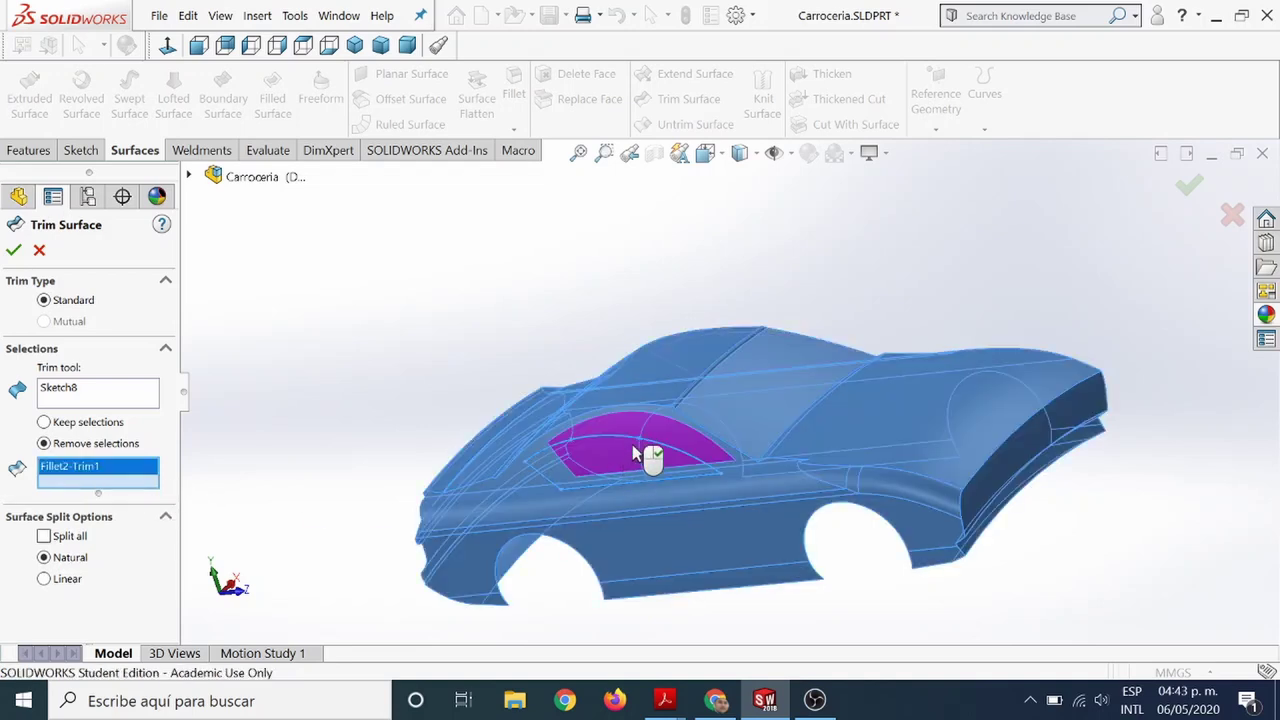
click(1190, 185)
Orbit the car to inspect the new side-window opening from behind.
mouse_move(563, 548)
middle_down()
mouse_move(677, 448)
mouse_move(553, 493)
mouse_move(643, 423)
middle_up()
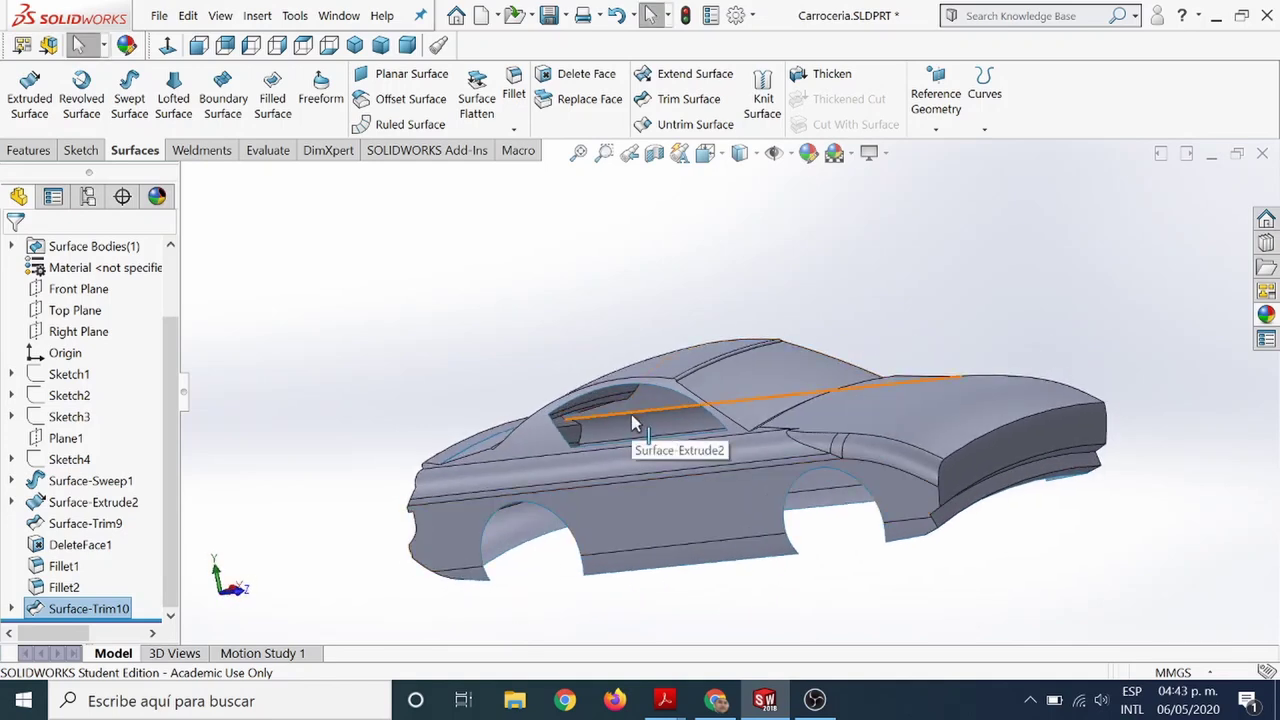
scroll(700, 507, up, 3)
scroll(760, 532, down, 3)
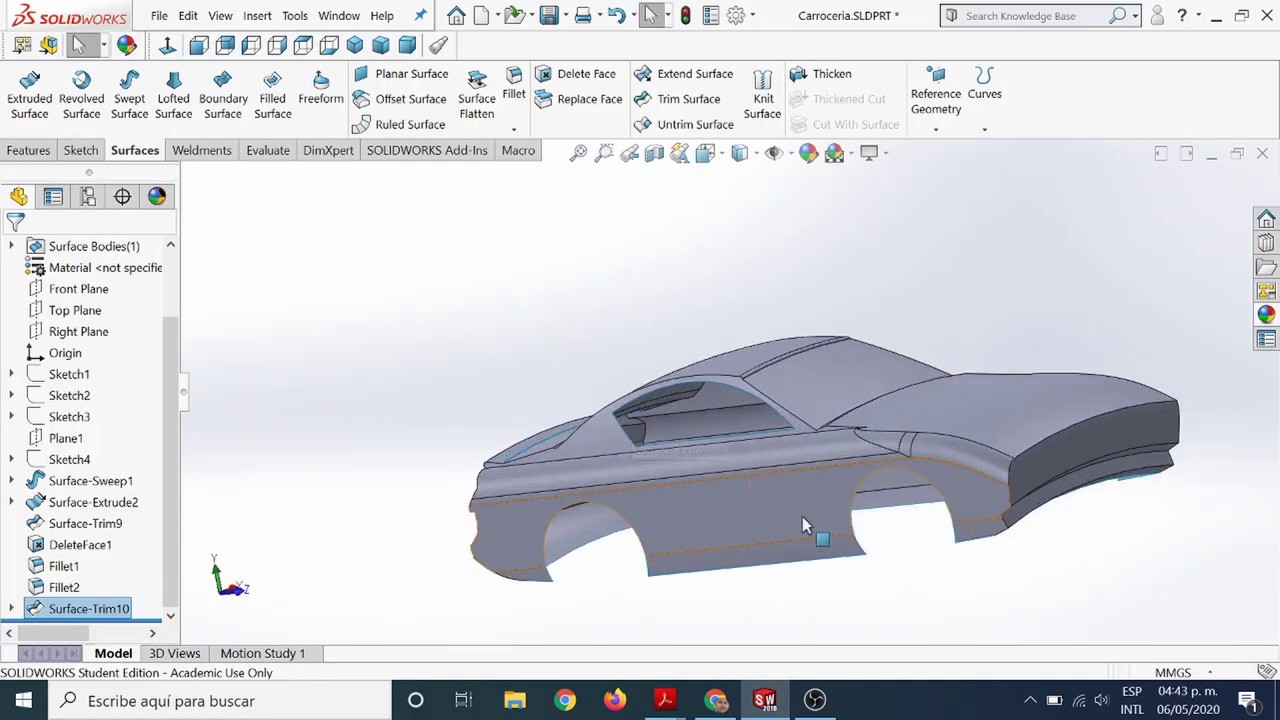
scroll(870, 540, up, 1)
middle_drag(946, 530, 764, 470)
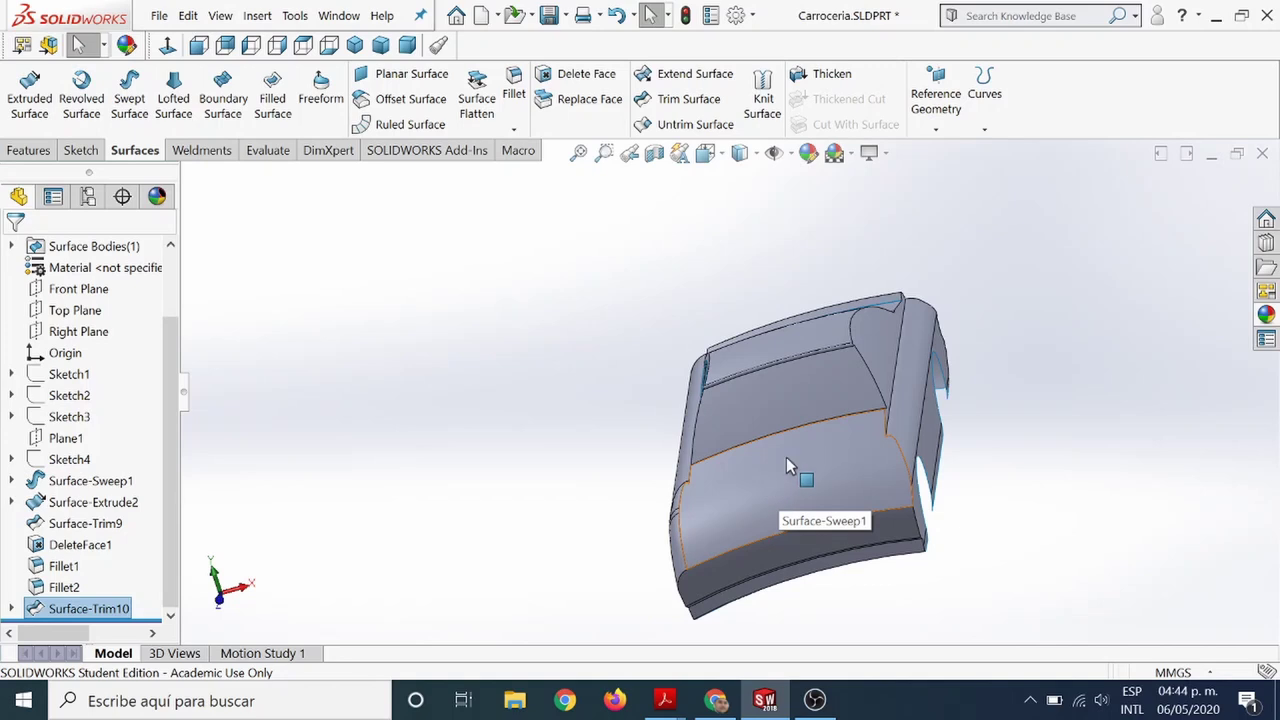
mouse_move(786, 460)
middle_down()
mouse_move(733, 481)
mouse_move(766, 500)
mouse_move(774, 424)
mouse_move(750, 482)
middle_up()
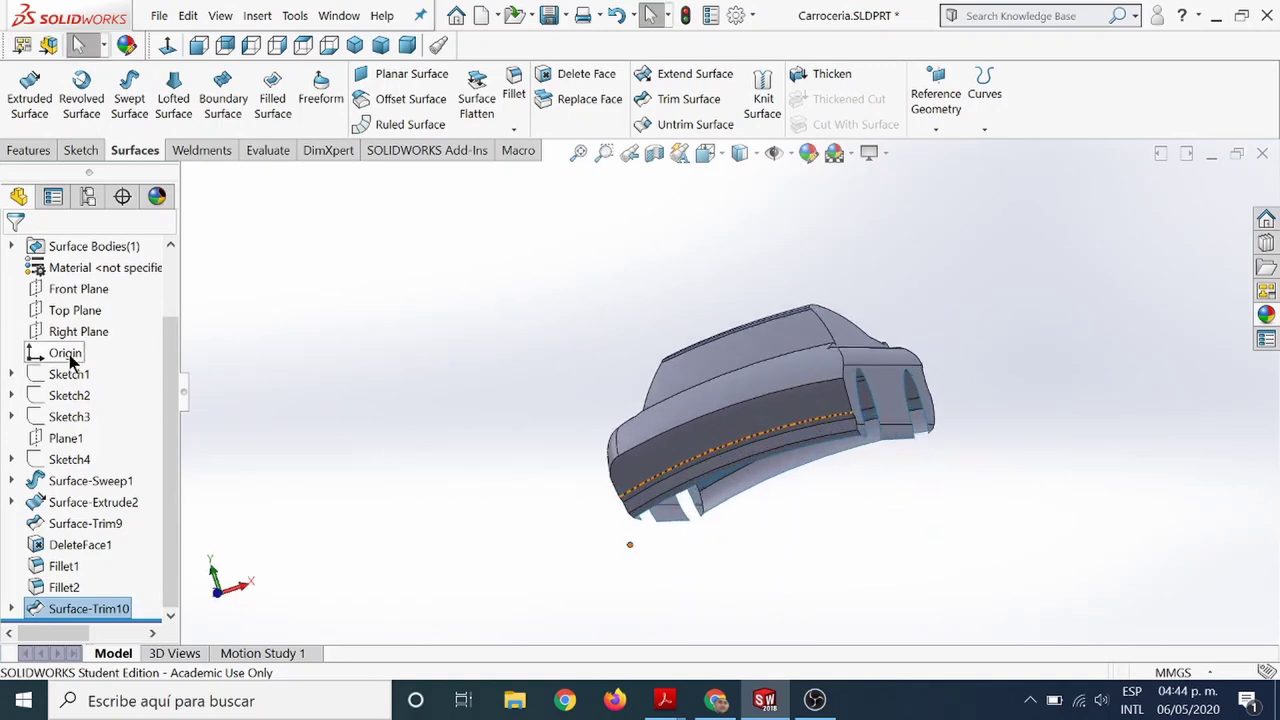
Sketch two headlight circles on the Front Plane over the front face's ends, one of radius 42.08.
right_click(74, 298)
click(88, 270)
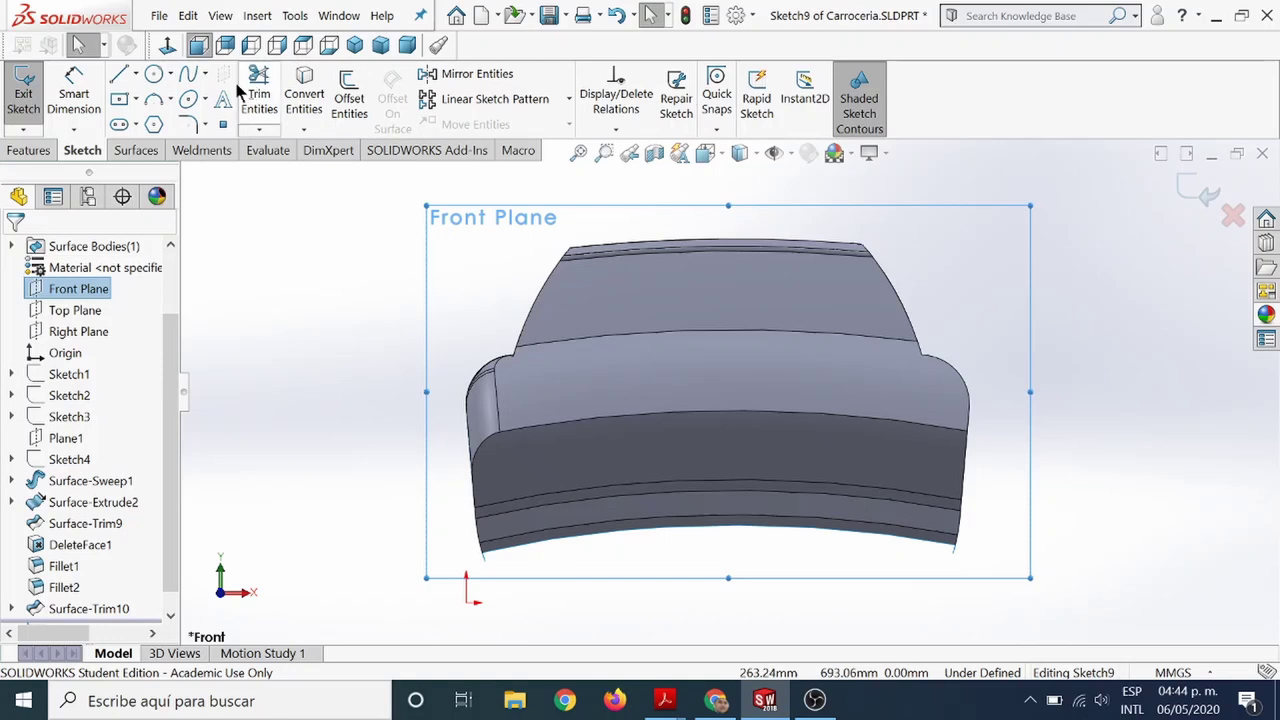
click(155, 76)
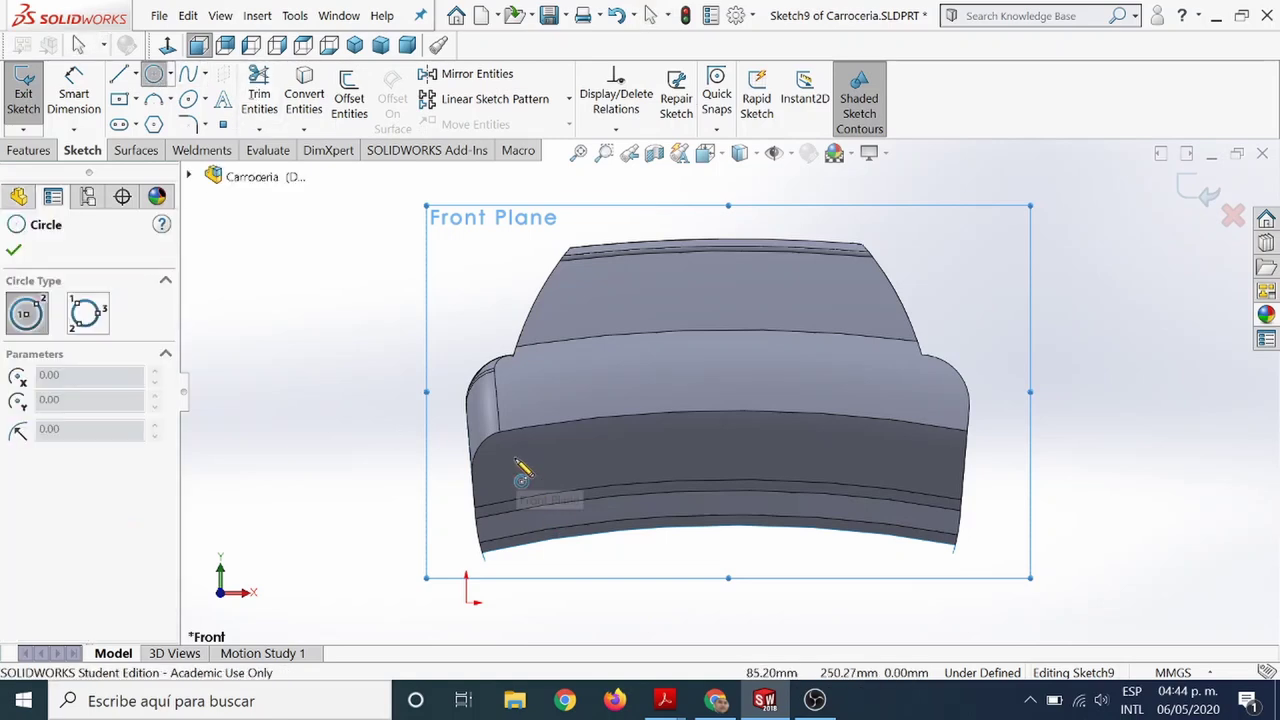
click(515, 460)
click(530, 484)
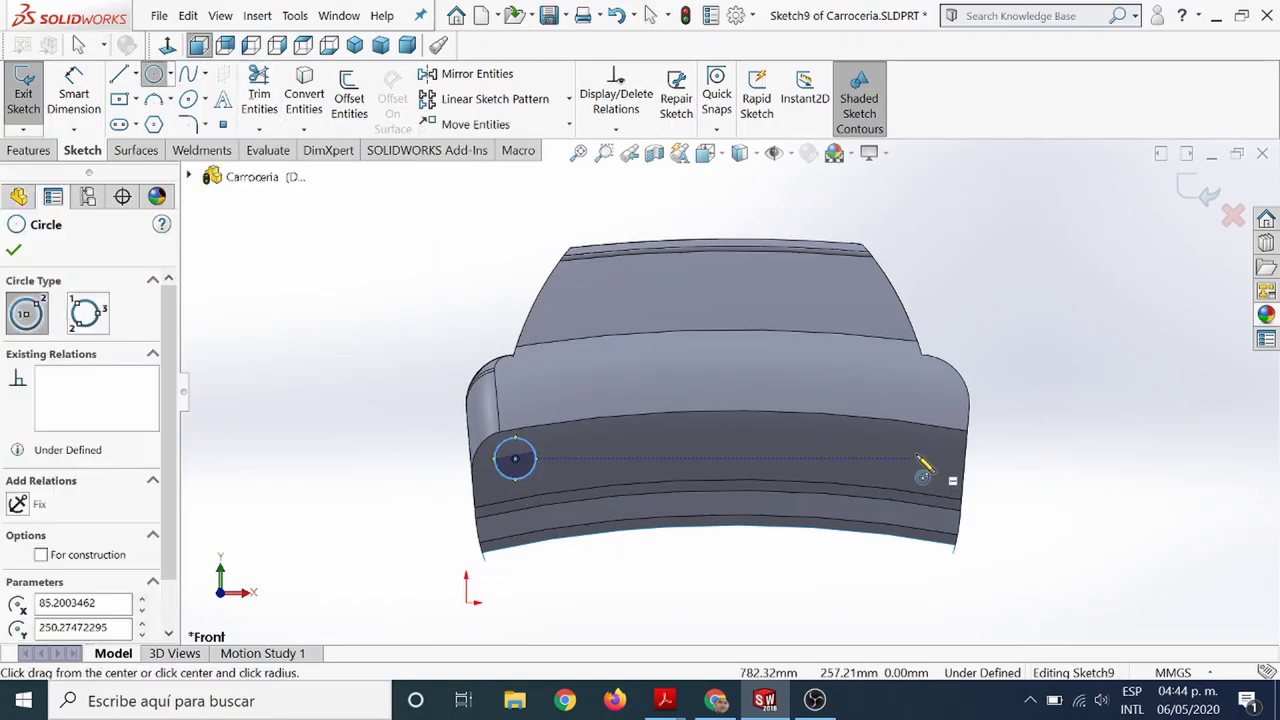
click(911, 457)
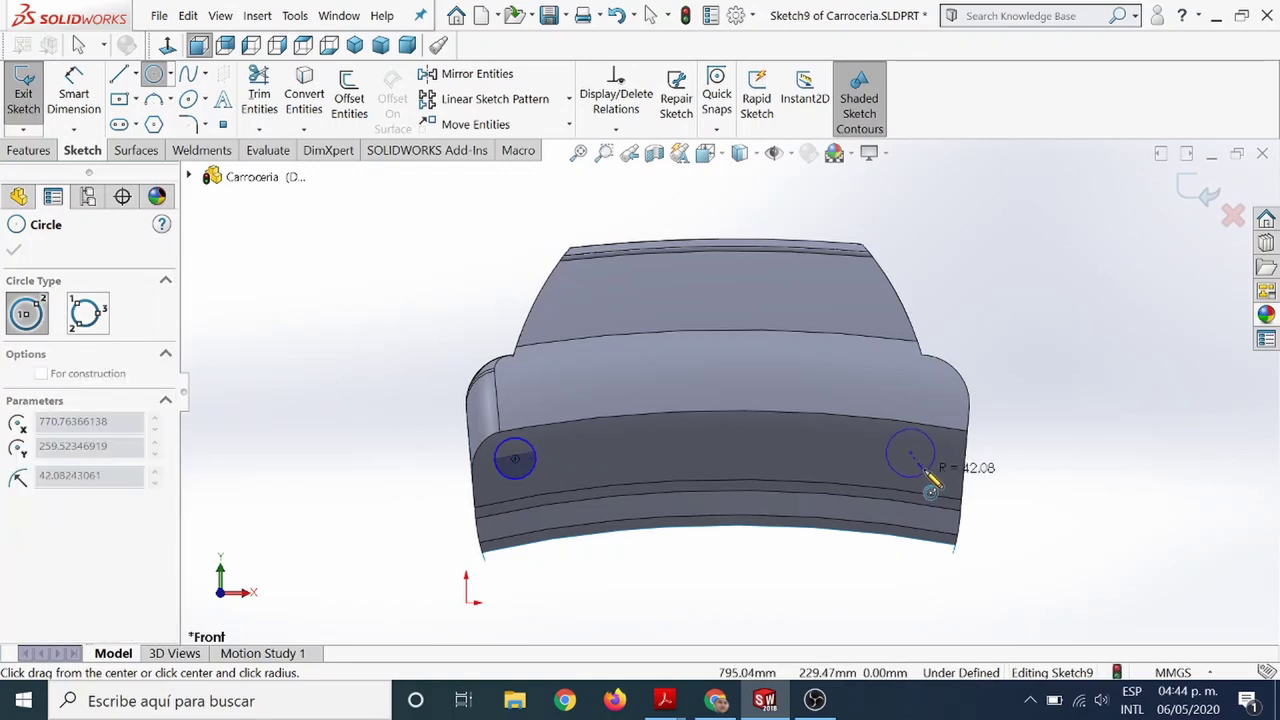
click(930, 482)
key(Escape)
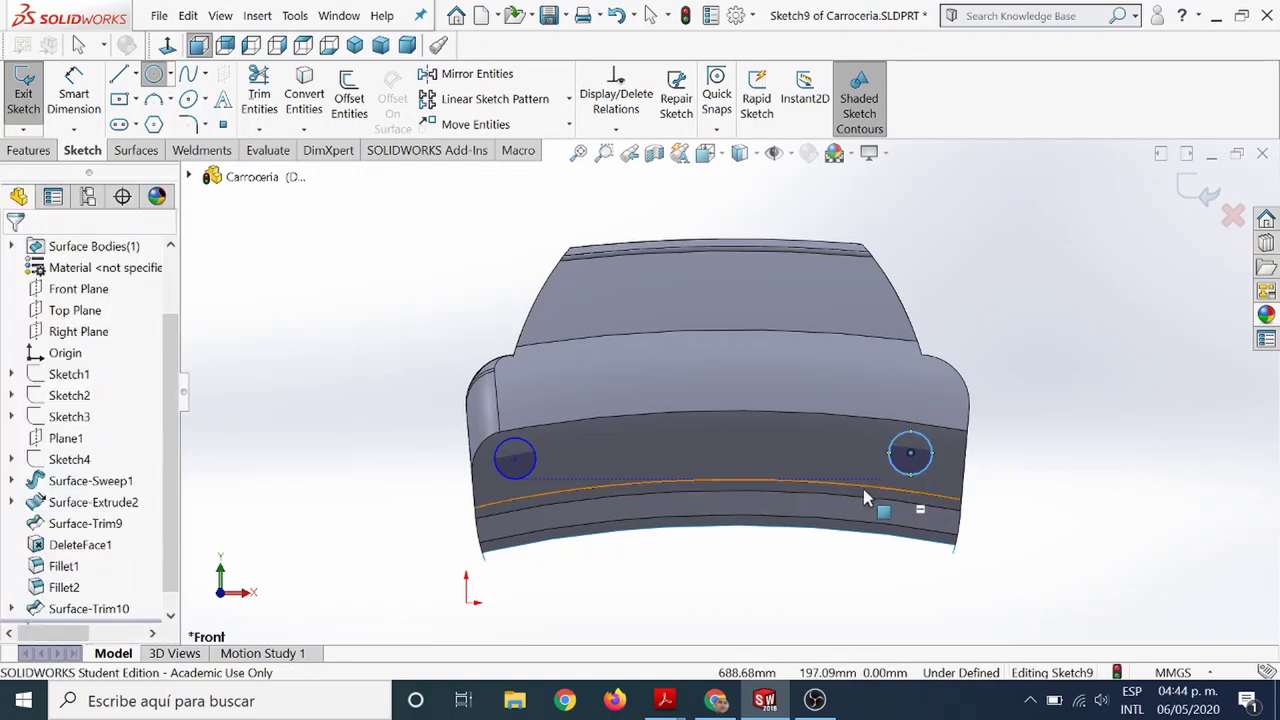
key(f)
mouse_move(875, 524)
middle_down()
mouse_move(771, 614)
mouse_move(603, 585)
middle_up()
scroll(350, 605, down, 3)
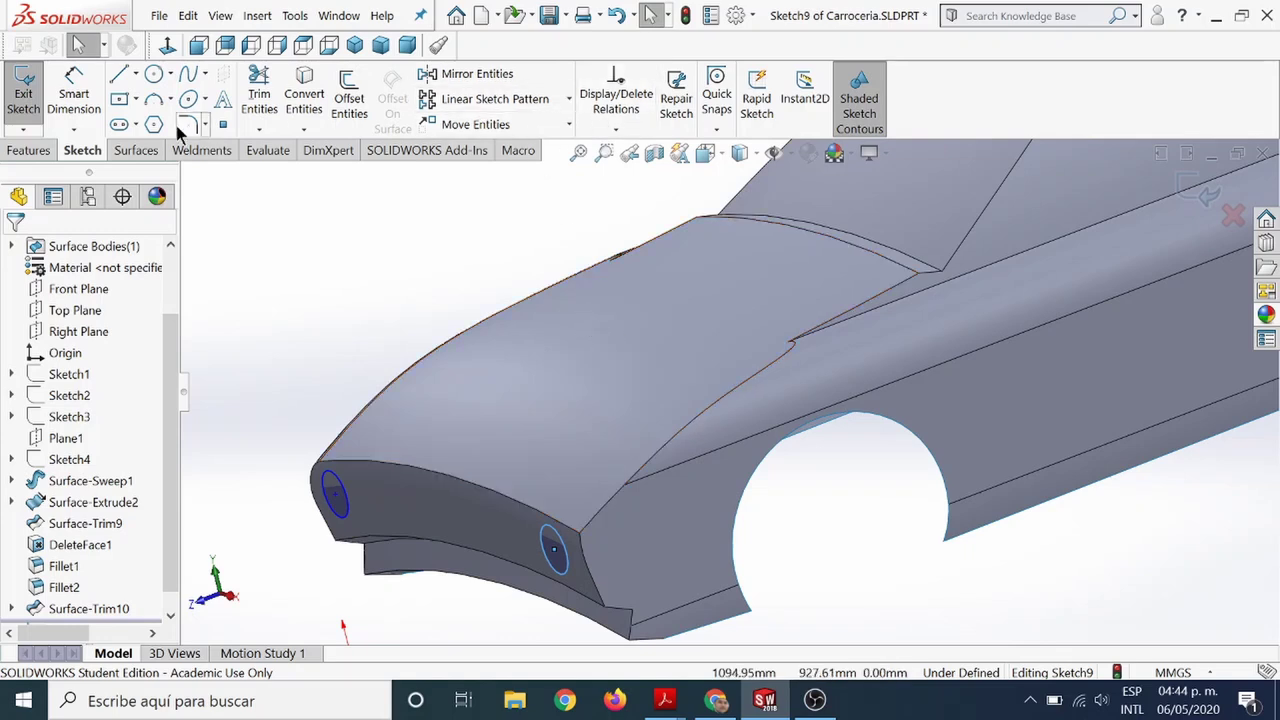
Trim the front surface with Sketch9, removing both circle discs to cut the headlight holes.
click(140, 152)
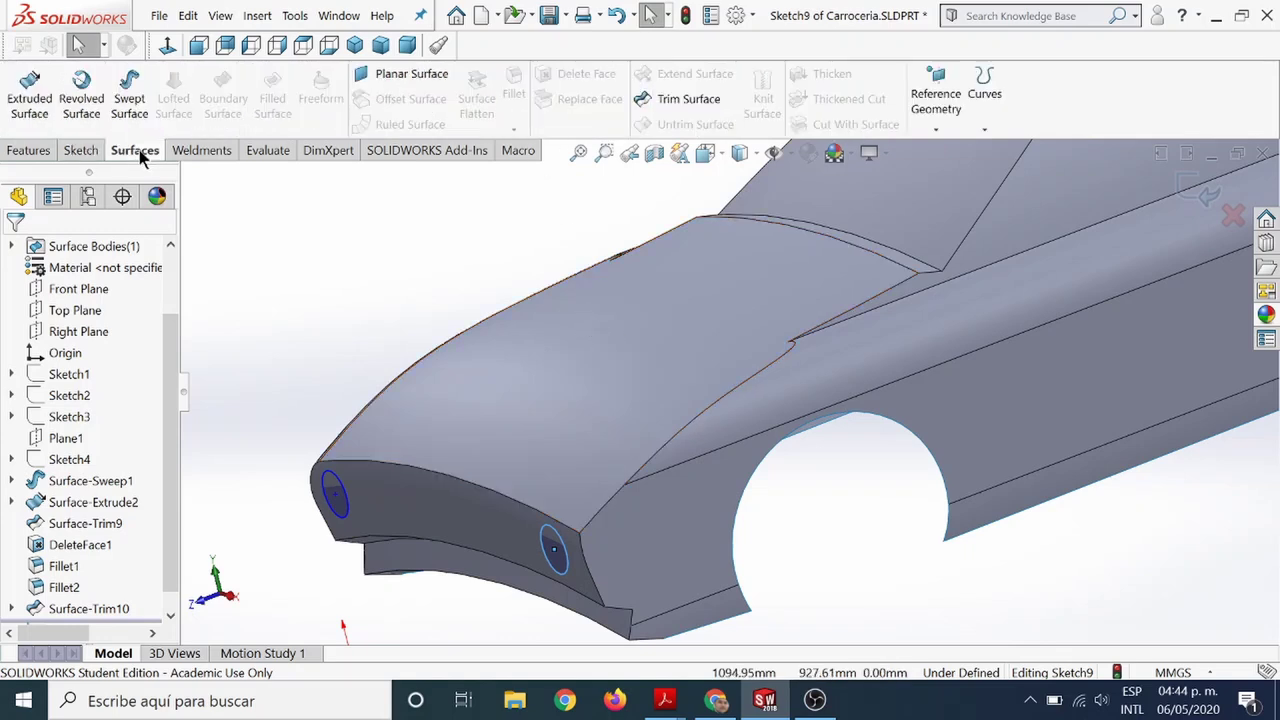
click(680, 100)
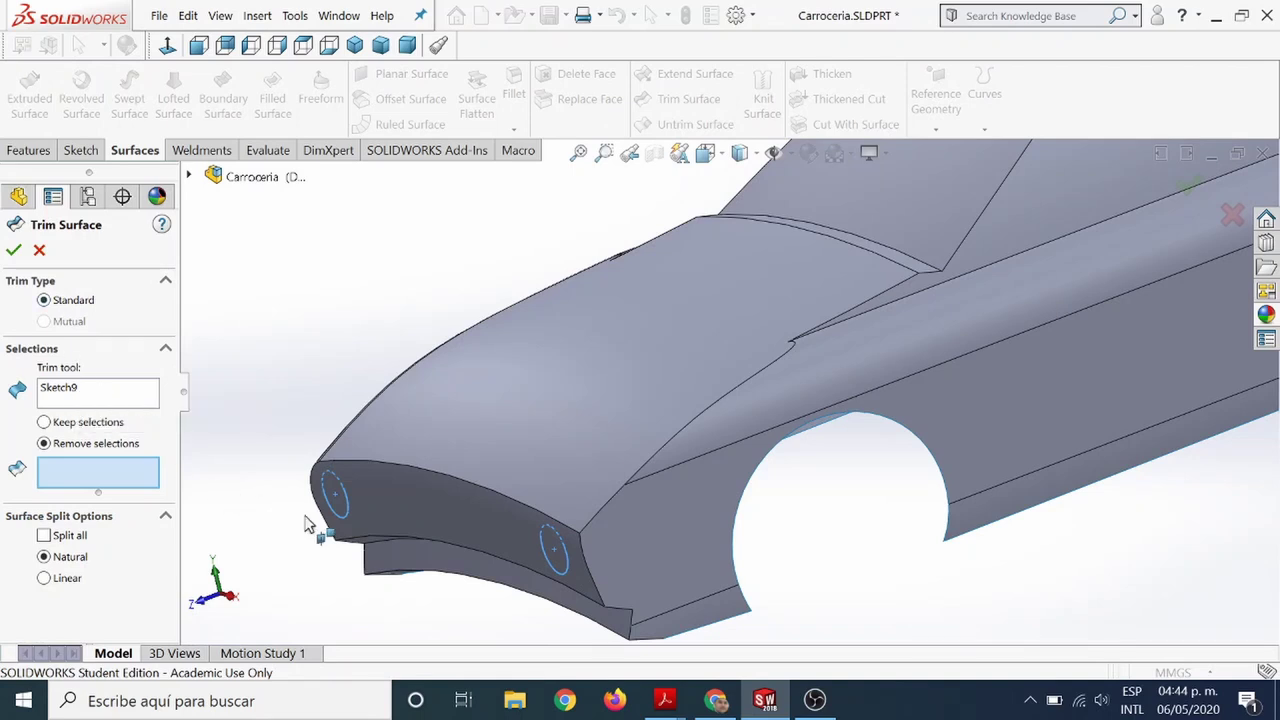
click(338, 511)
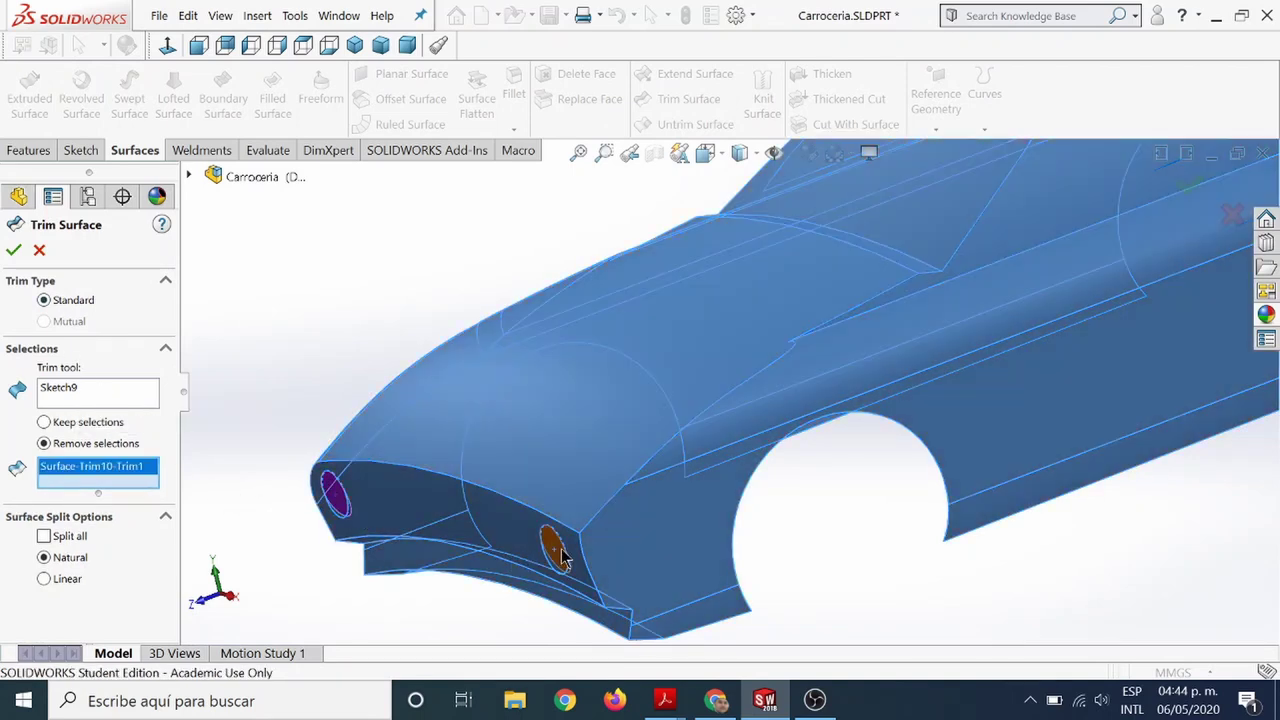
click(561, 559)
middle_drag(451, 606, 543, 563)
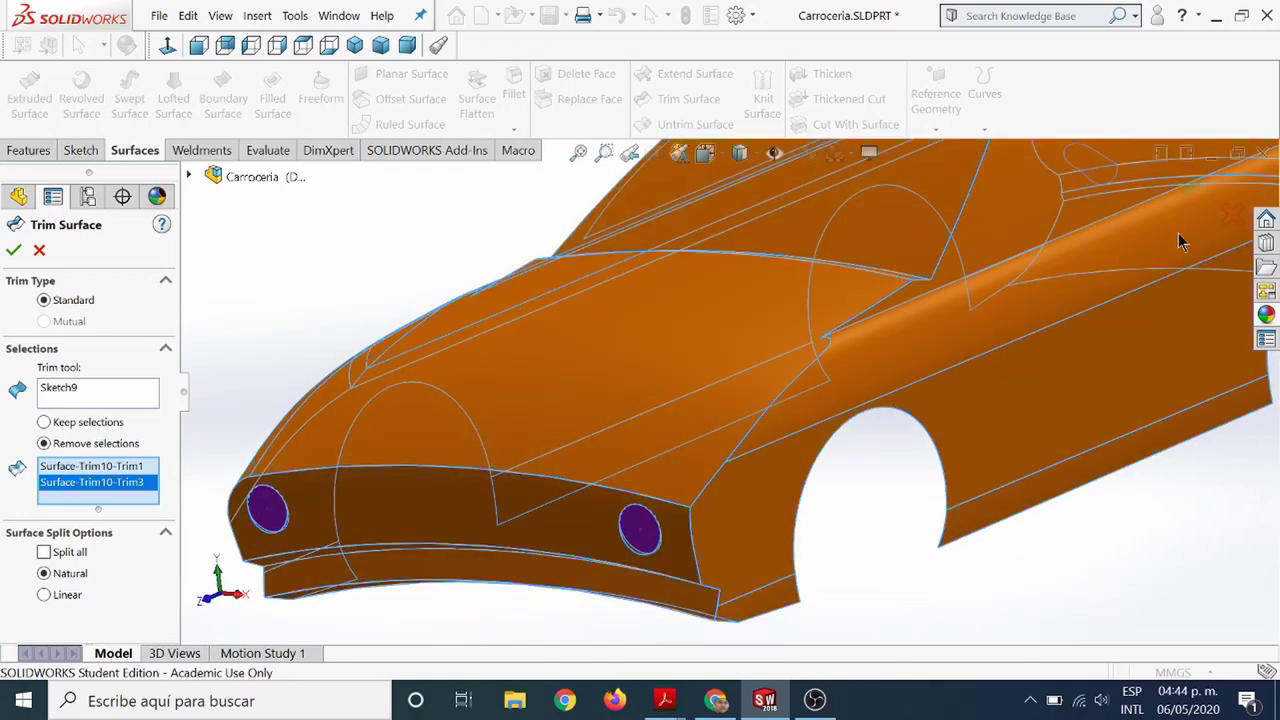
click(1186, 190)
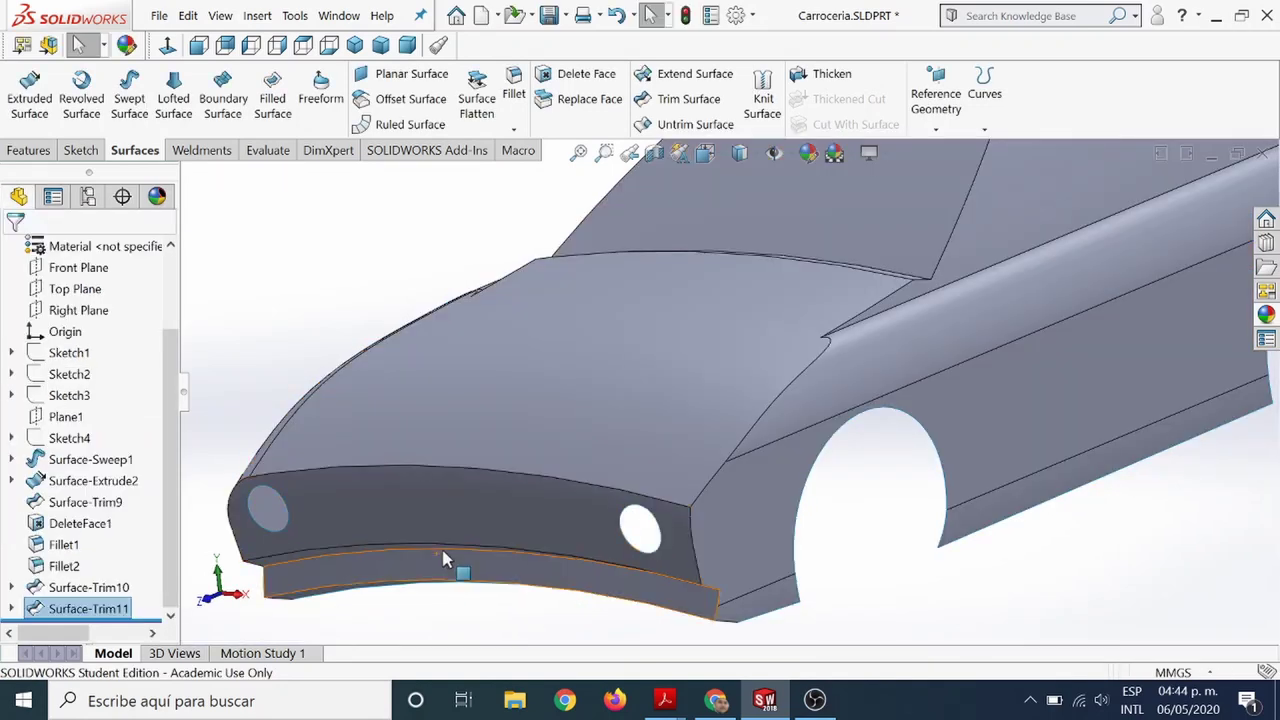
Orbit to a high side view of the car and select the windshield face.
mouse_move(443, 557)
middle_down()
mouse_move(480, 463)
mouse_move(522, 467)
mouse_move(506, 506)
middle_up()
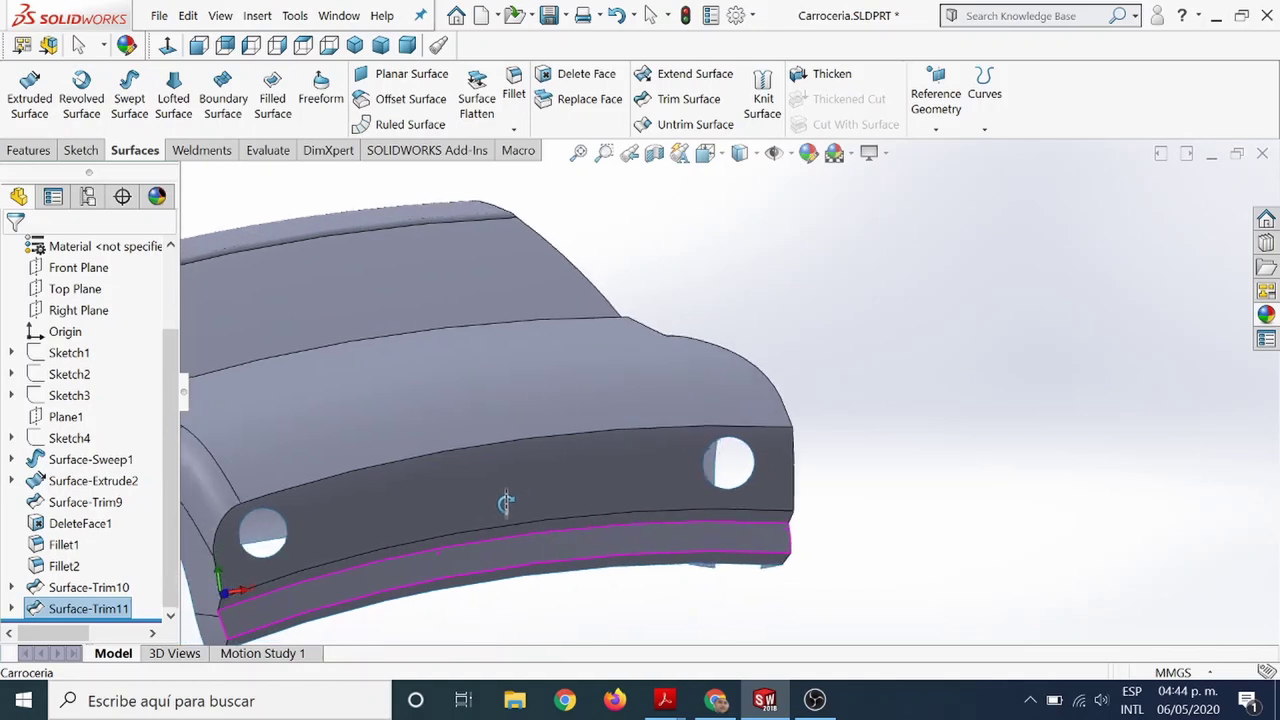
scroll(484, 460, up, 3)
scroll(586, 334, down, 2)
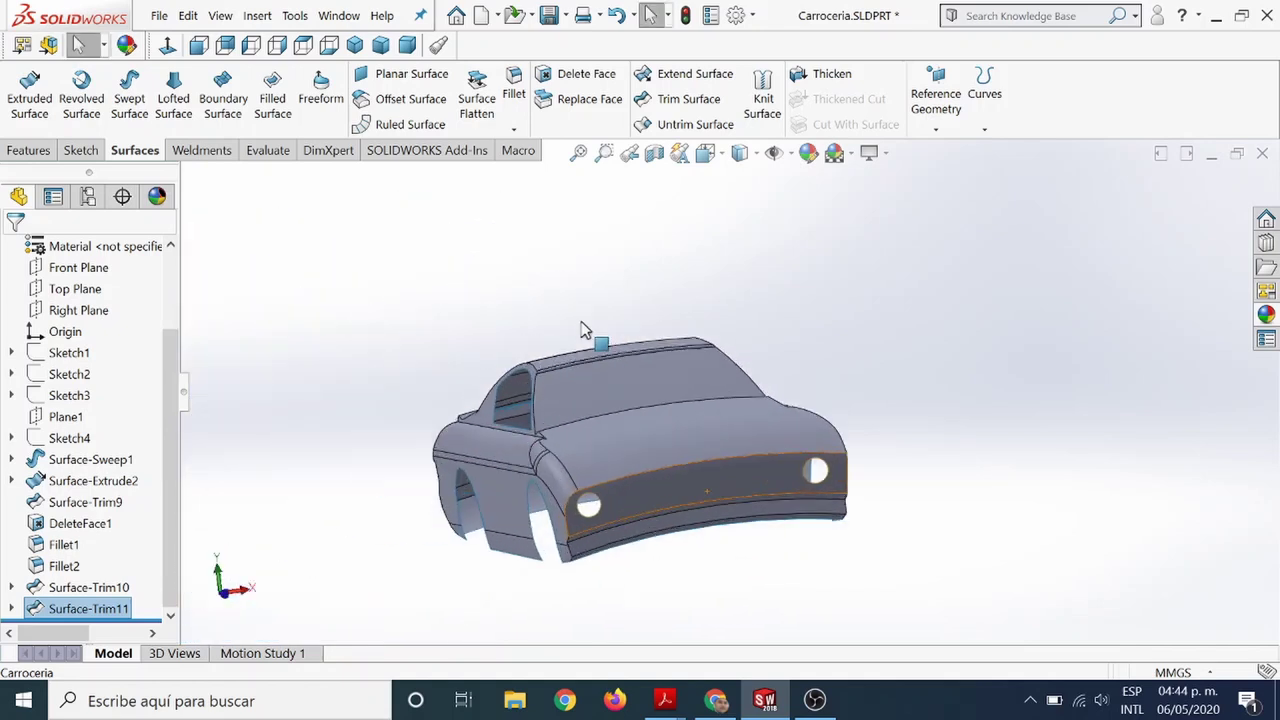
middle_drag(586, 334, 534, 449)
mouse_move(733, 440)
middle_down()
mouse_move(700, 425)
mouse_move(709, 400)
mouse_move(789, 386)
mouse_move(797, 283)
mouse_move(528, 474)
middle_up()
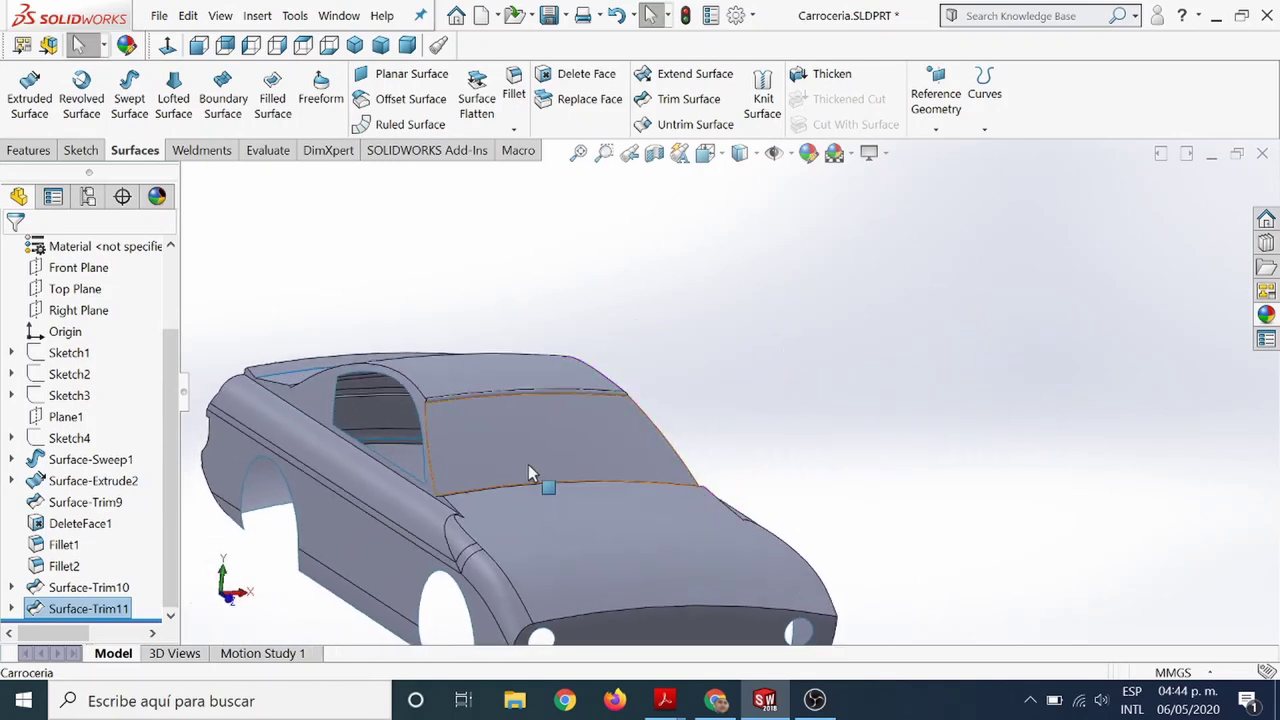
scroll(578, 460, up, 3)
scroll(702, 412, down, 4)
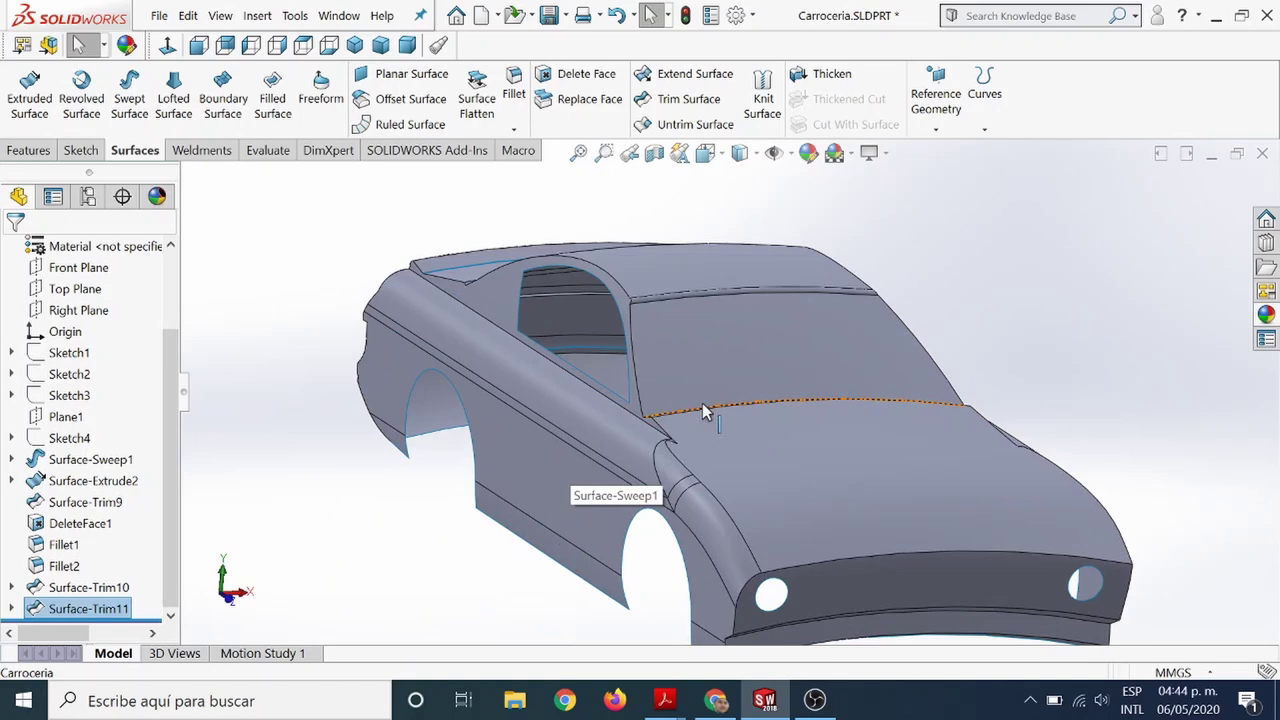
click(764, 357)
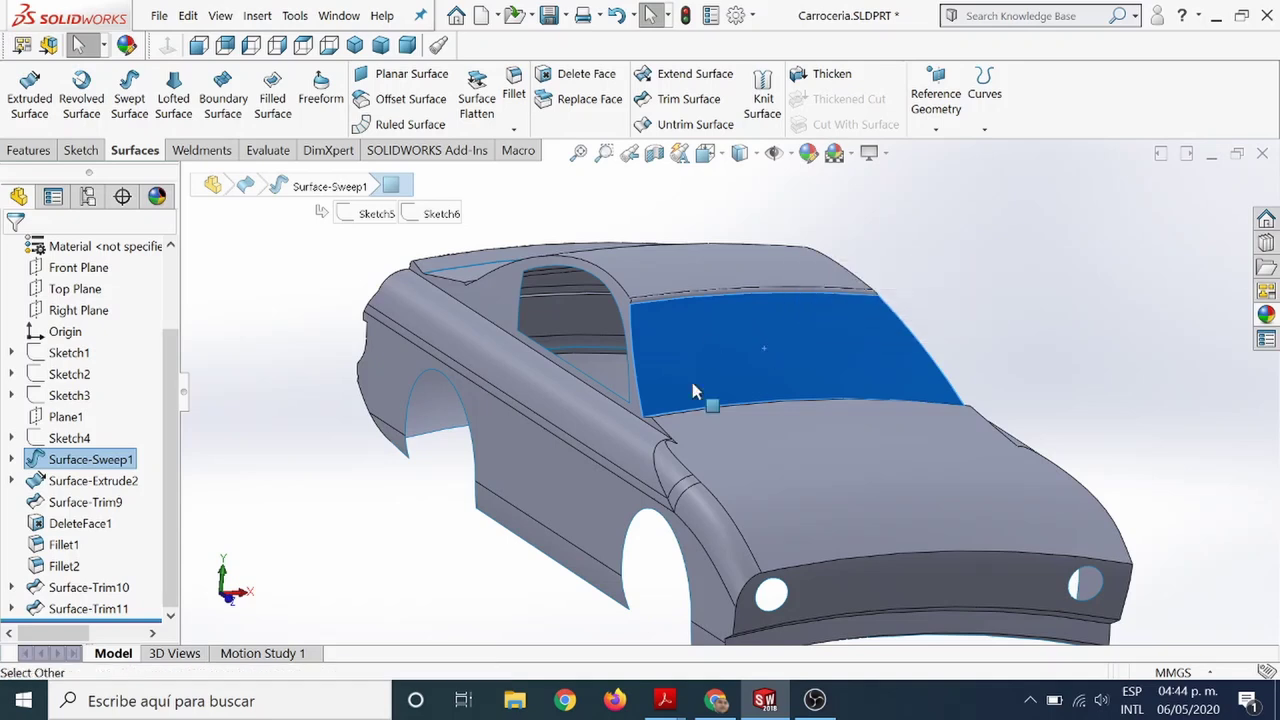
Give only the windshield face a pale cyan appearance colour.
right_click(800, 340)
click(951, 225)
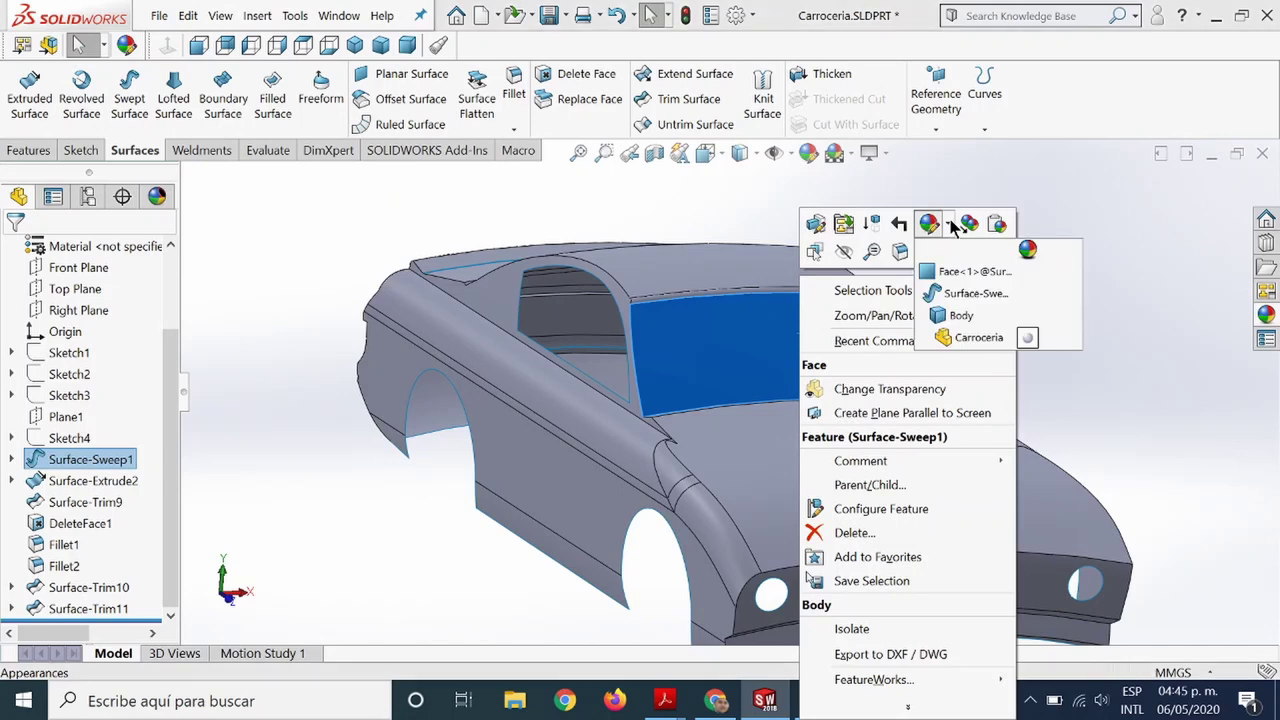
click(955, 272)
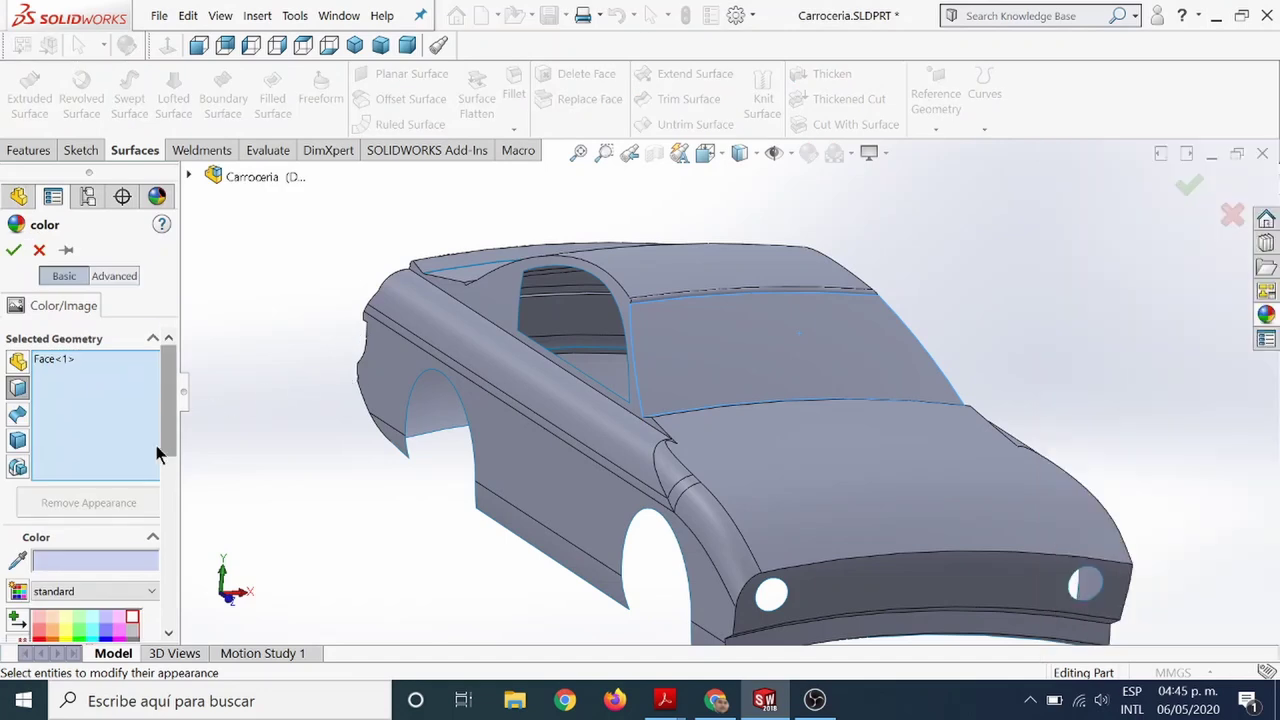
scroll(97, 412, down, 5)
click(93, 400)
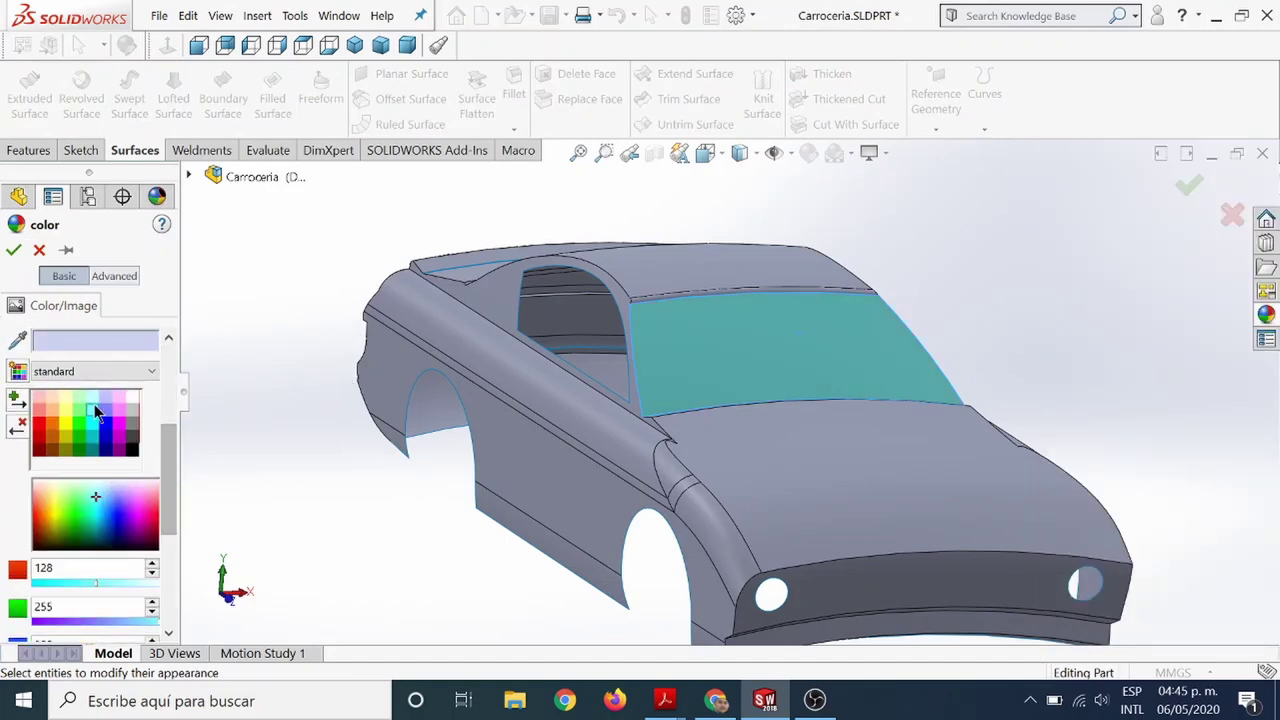
click(92, 398)
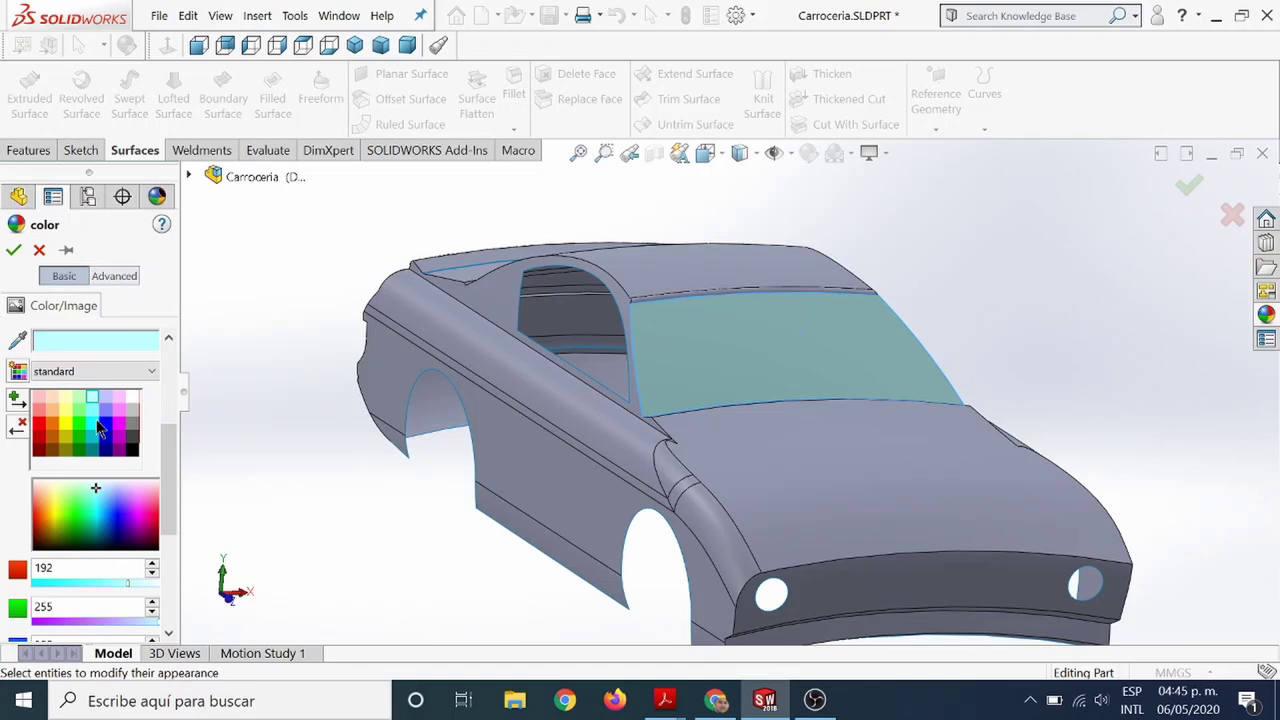
click(12, 246)
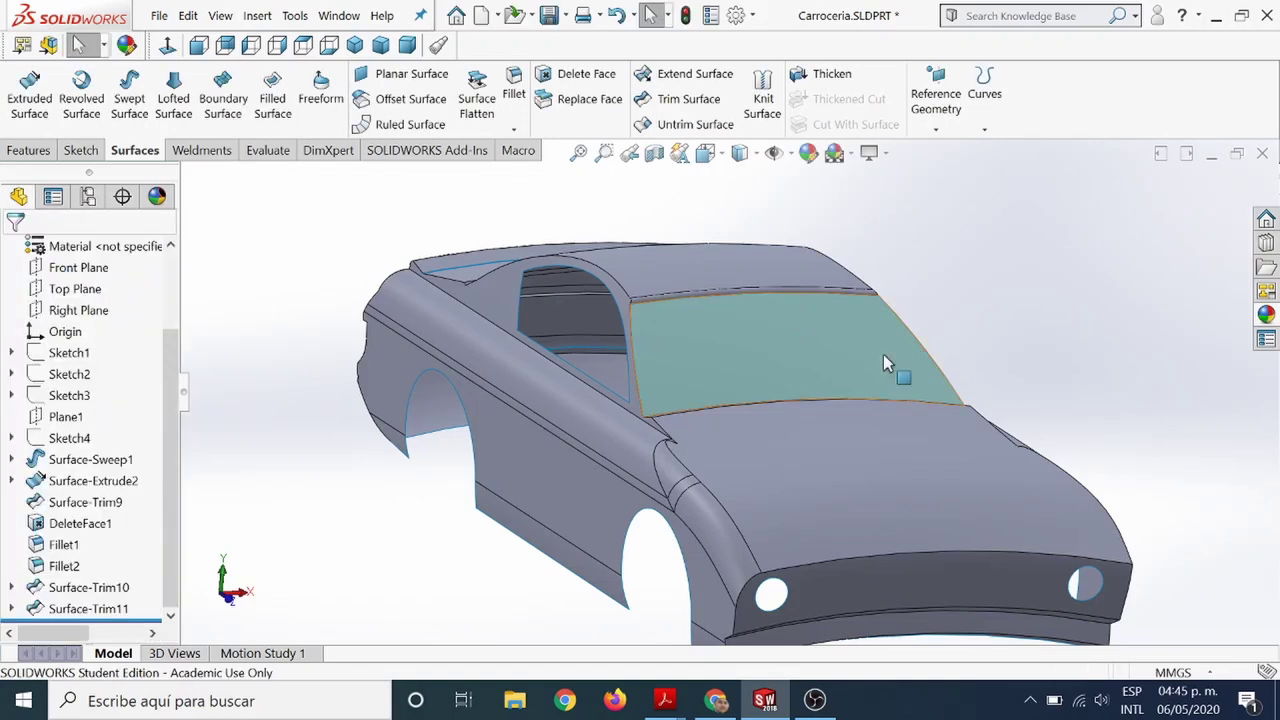
middle_drag(1003, 320, 781, 343)
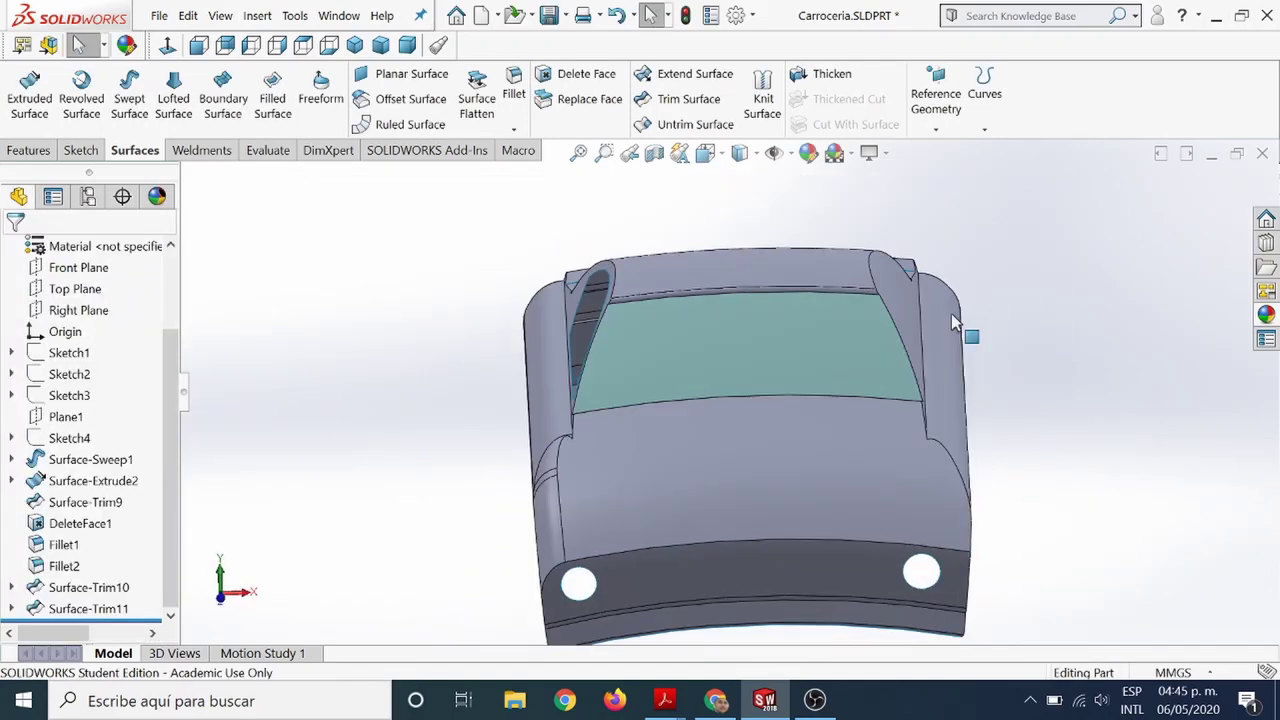
Remove the pale cyan appearance from the windshield face.
click(781, 343)
right_click(783, 350)
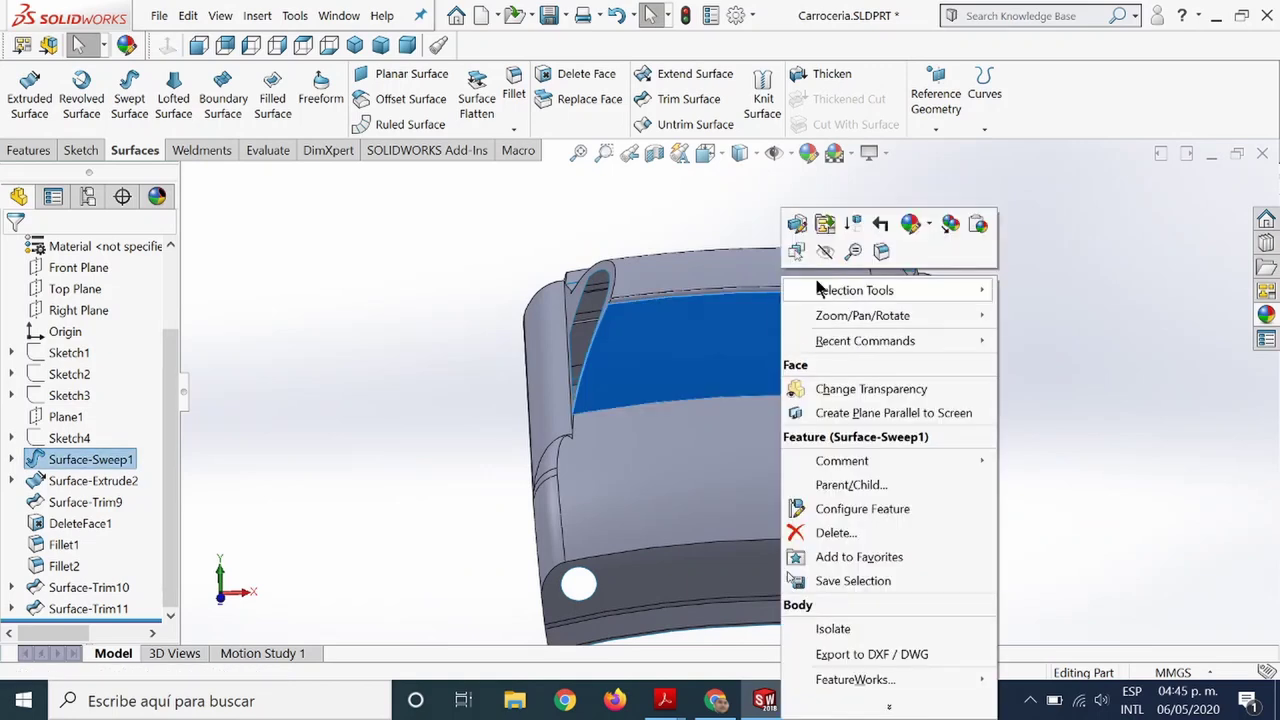
click(930, 226)
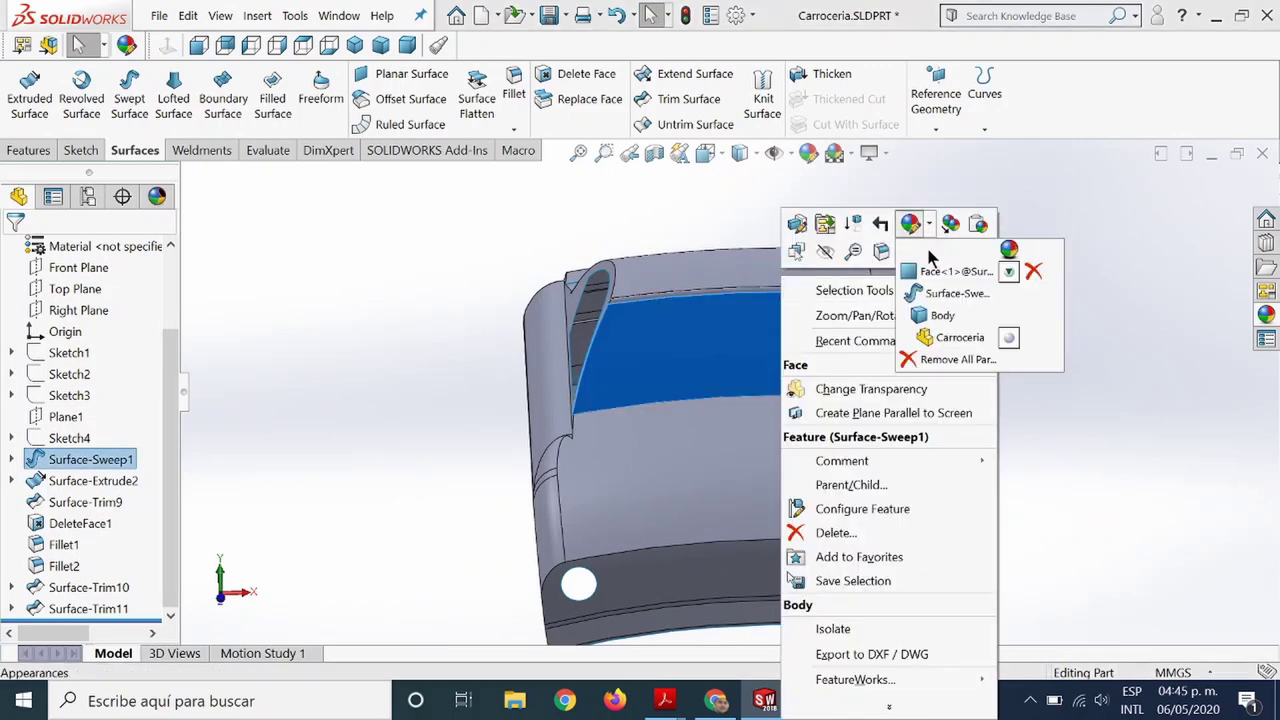
click(993, 275)
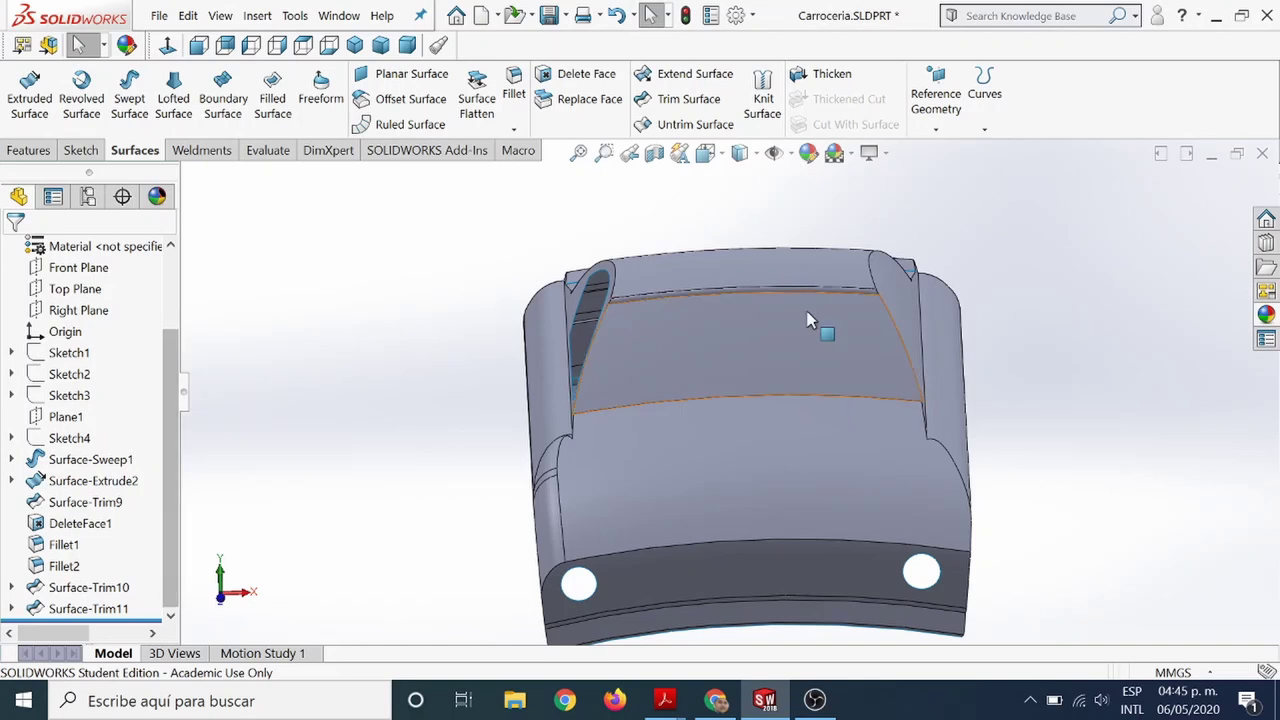
Edit the windshield face's own colour and pick bright cyan.
right_click(774, 329)
click(925, 225)
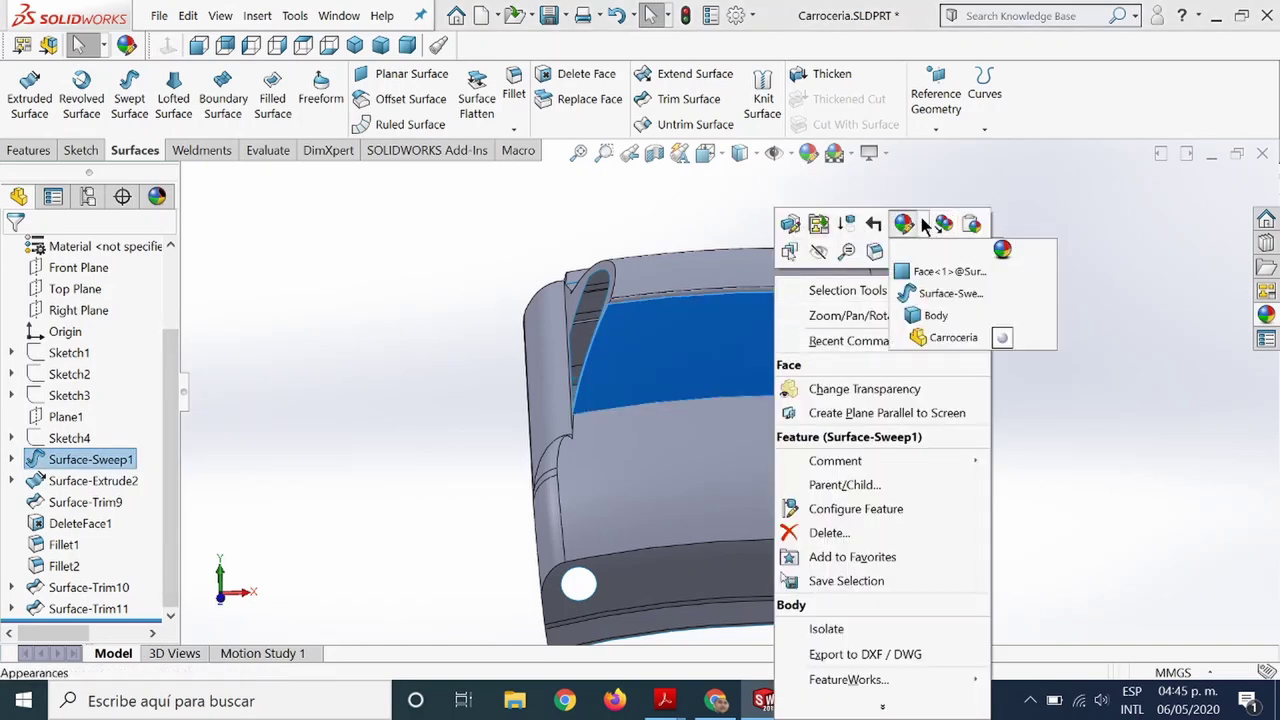
click(929, 233)
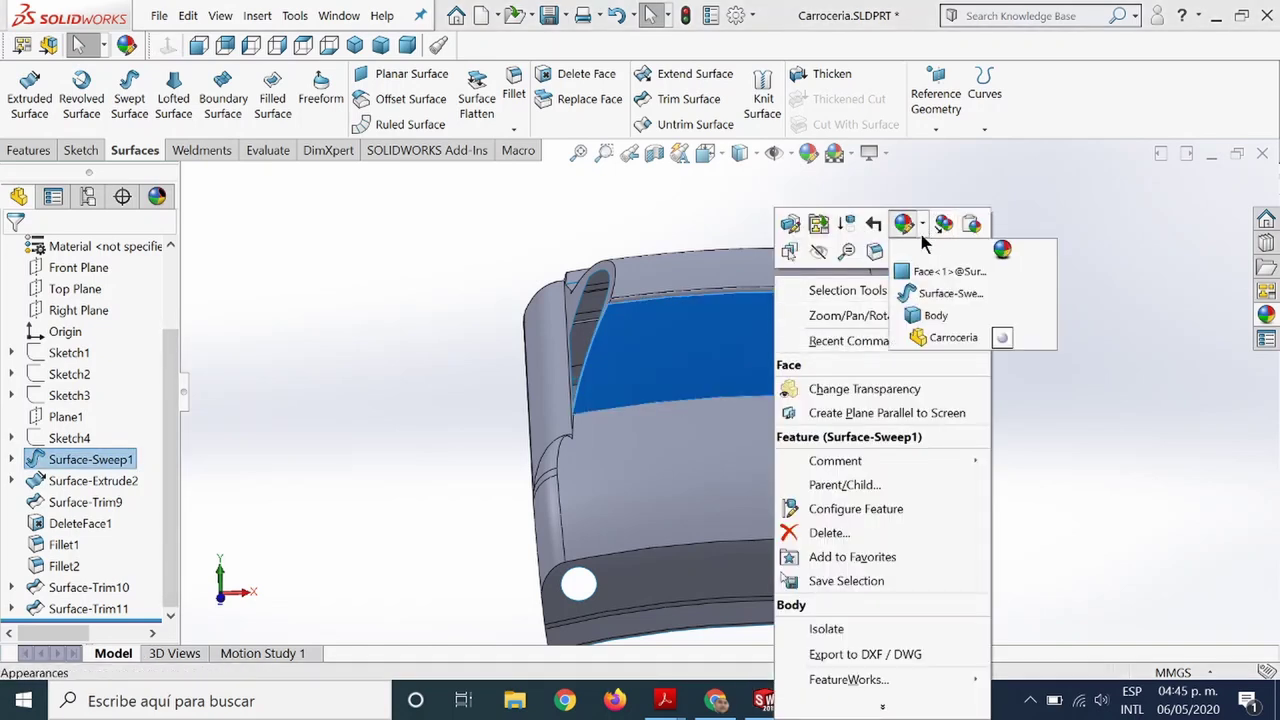
click(918, 290)
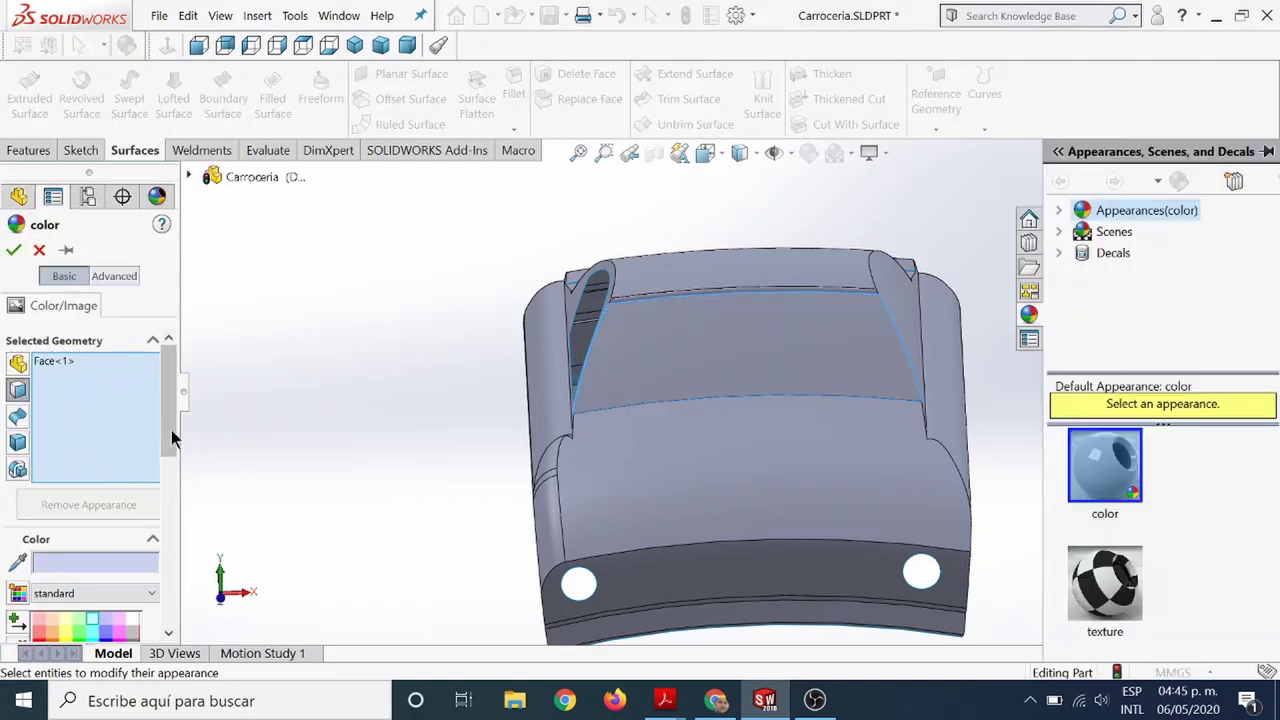
scroll(168, 490, down, 3)
scroll(170, 521, down, 2)
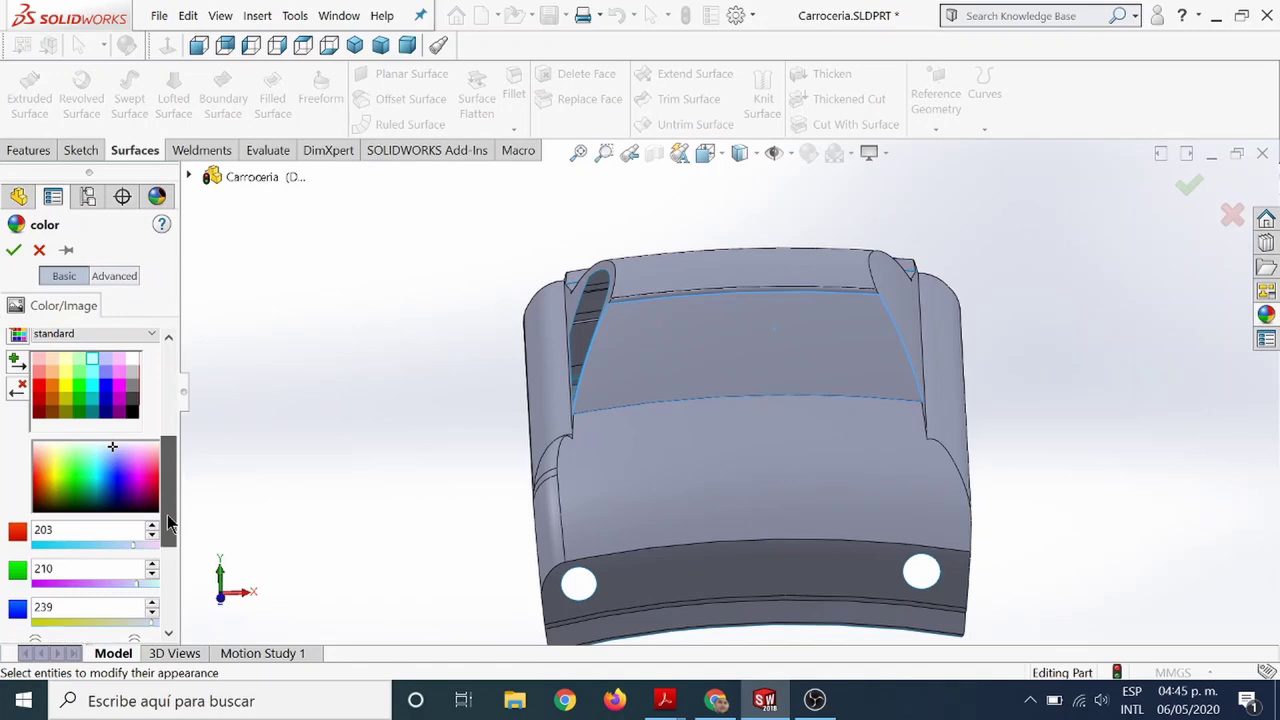
click(95, 386)
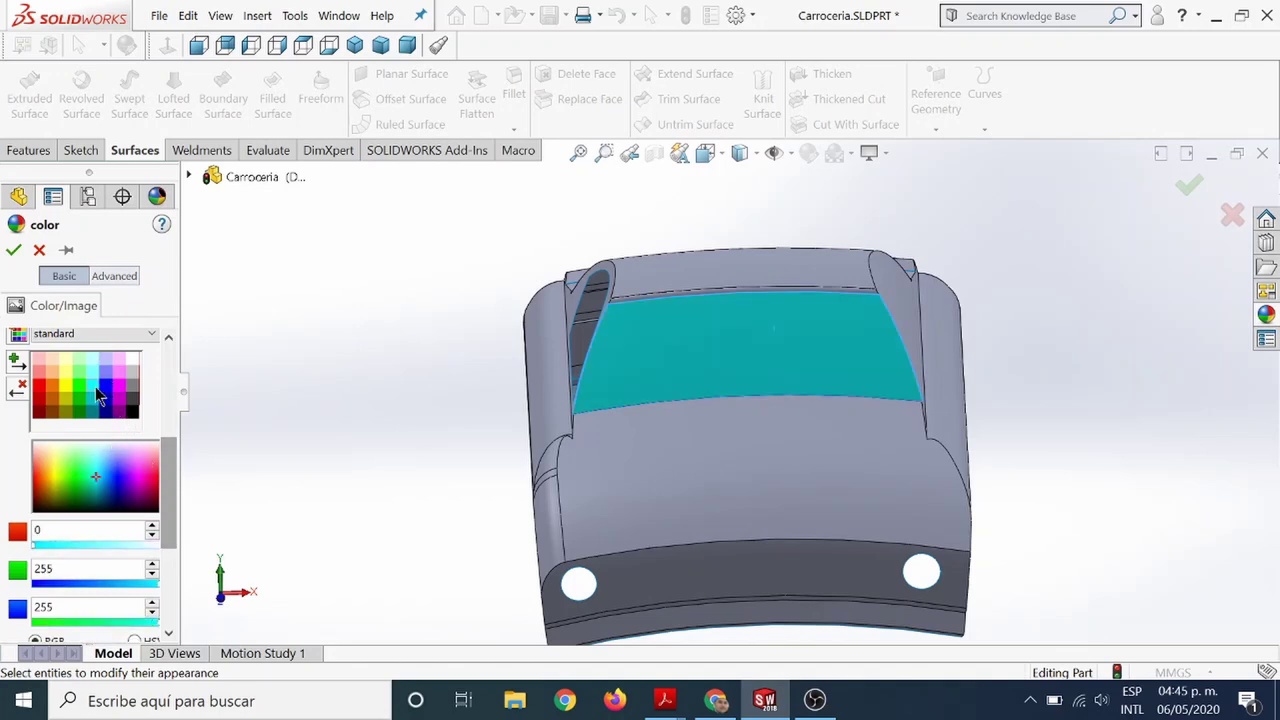
Keep the standard colour palette, try a darker teal, then return to bright cyan.
scroll(120, 500, up, 3)
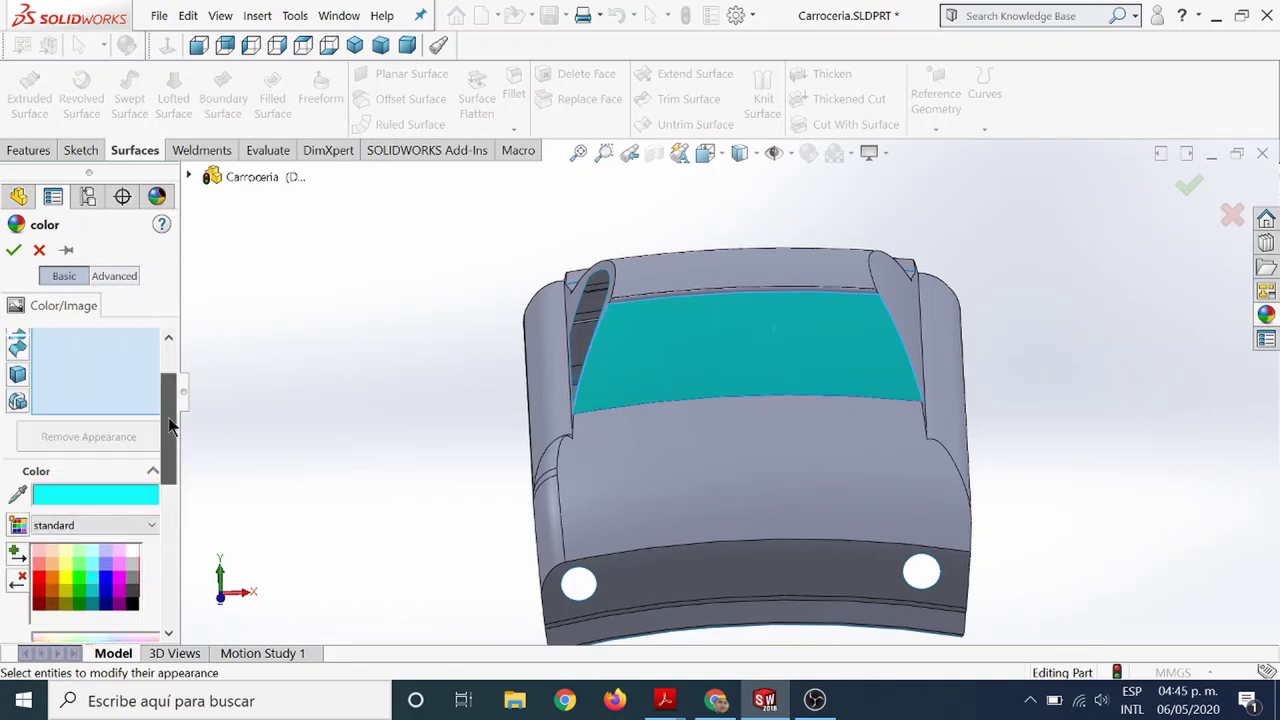
click(125, 527)
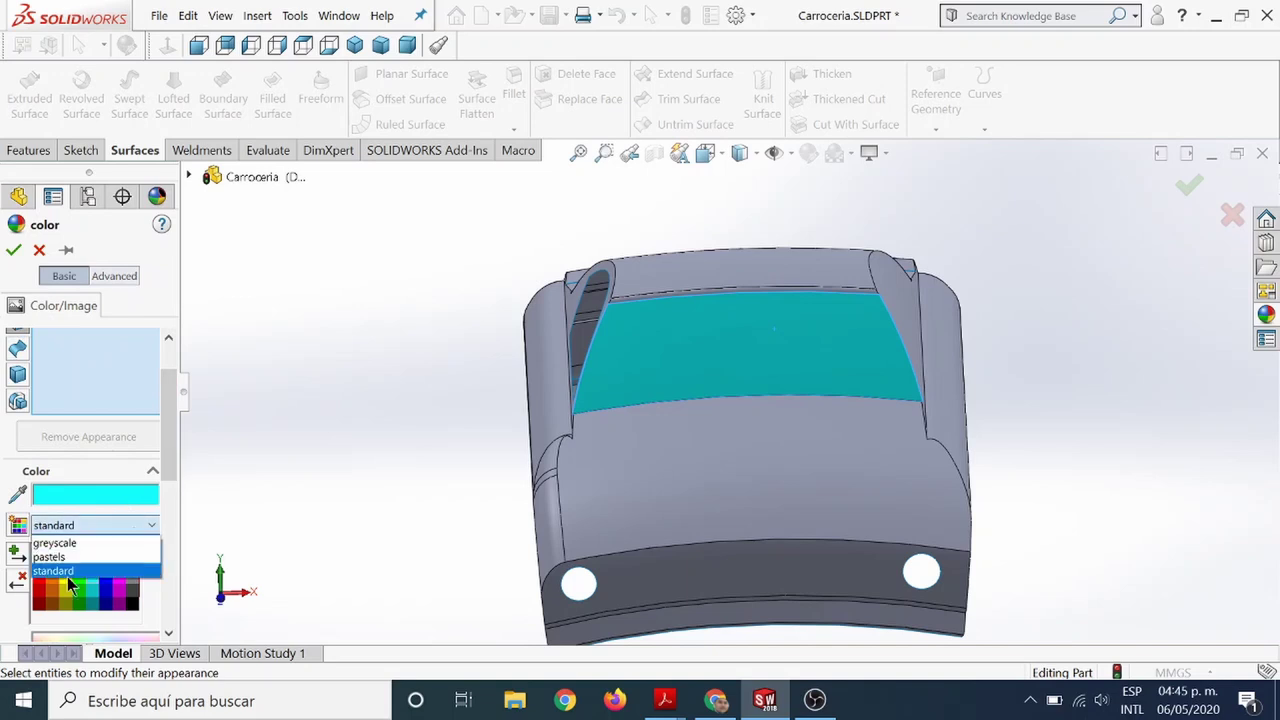
click(18, 530)
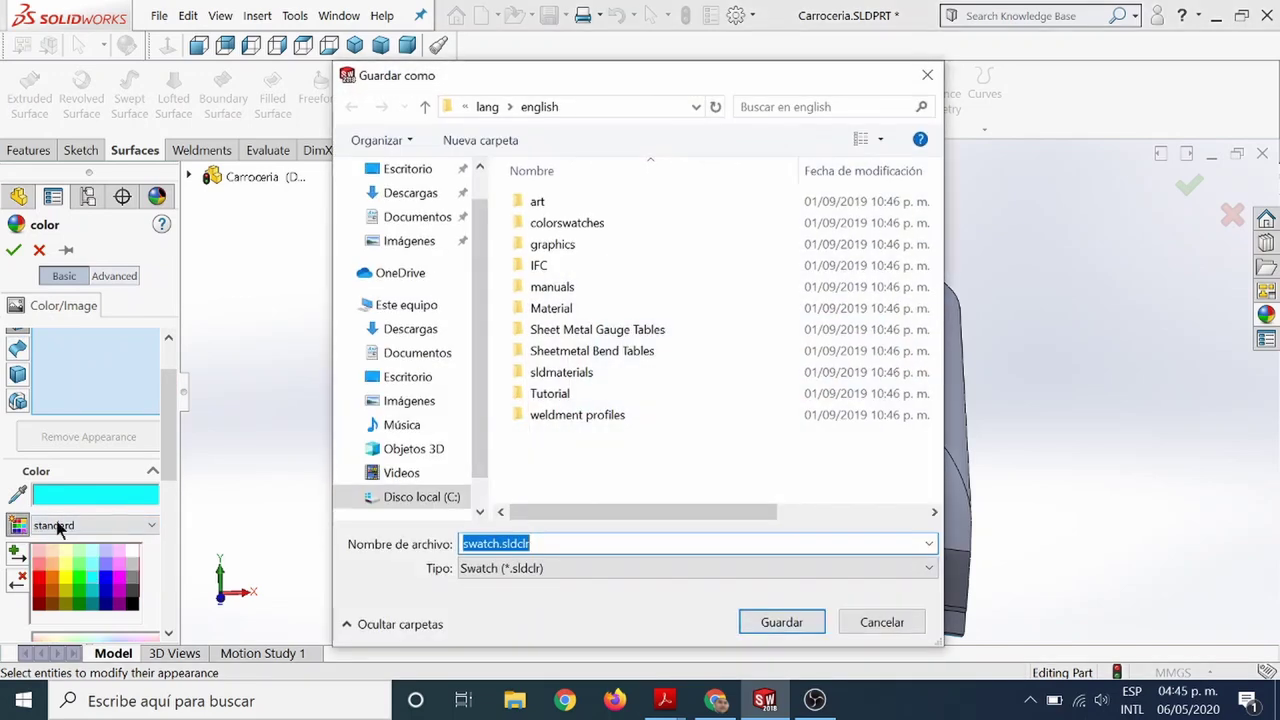
click(883, 620)
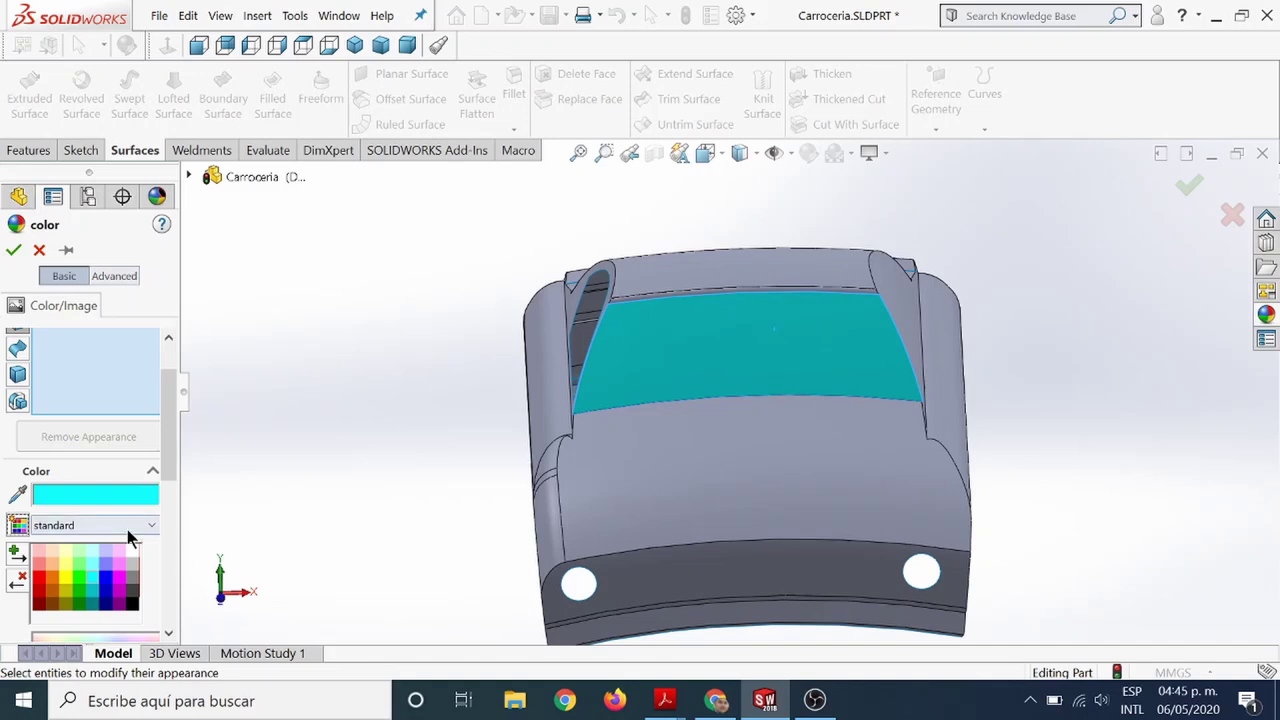
click(106, 570)
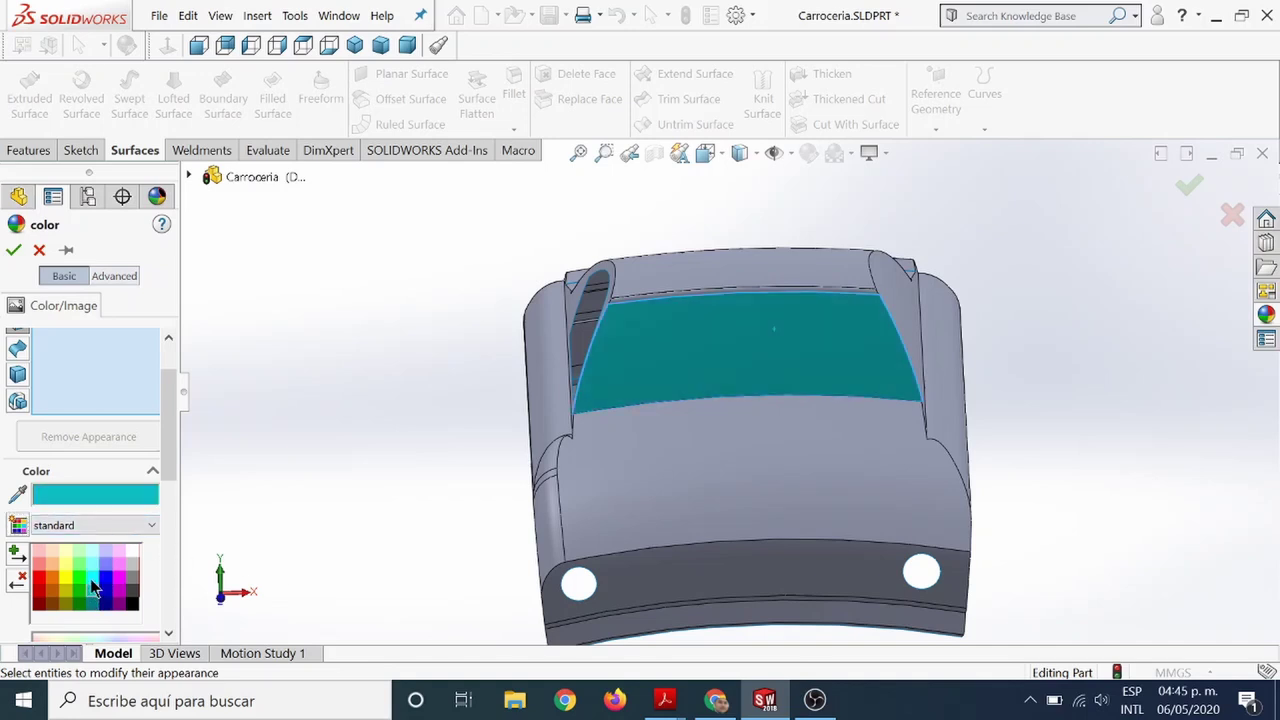
click(90, 577)
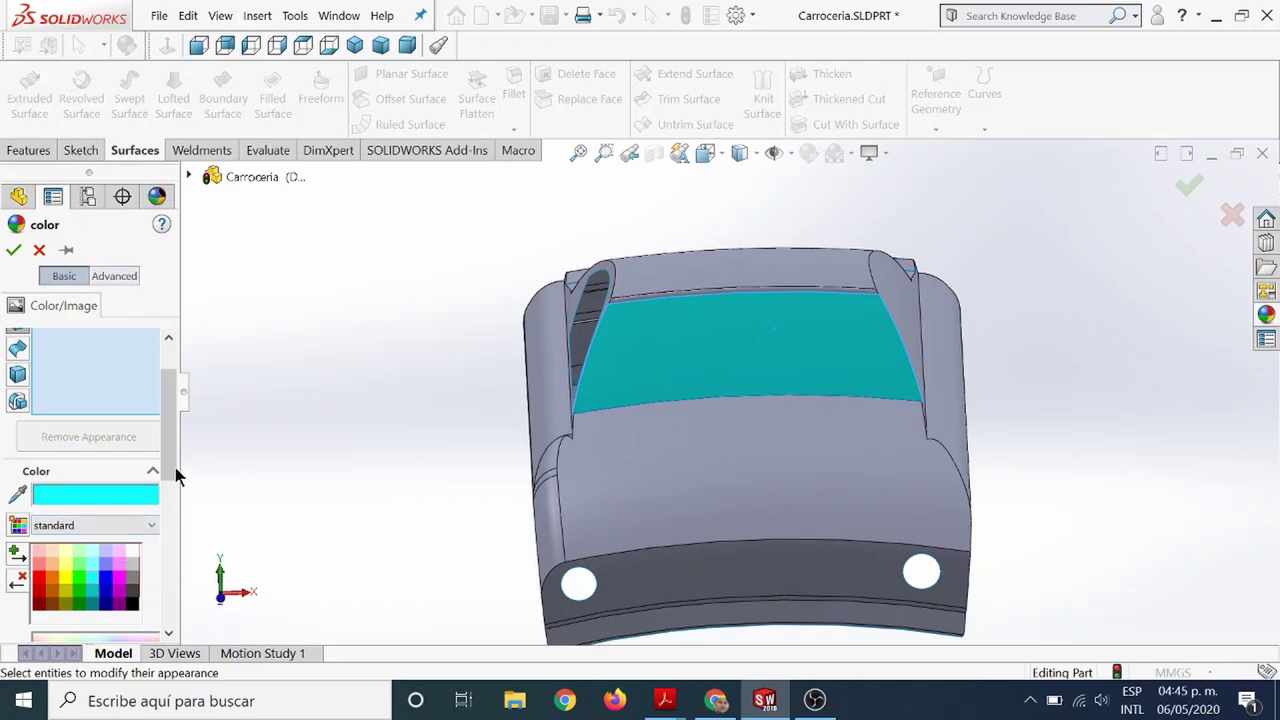
Adjust the colour spectrum to a light blue of RGB 121, 185, 255.
drag(175, 467, 167, 545)
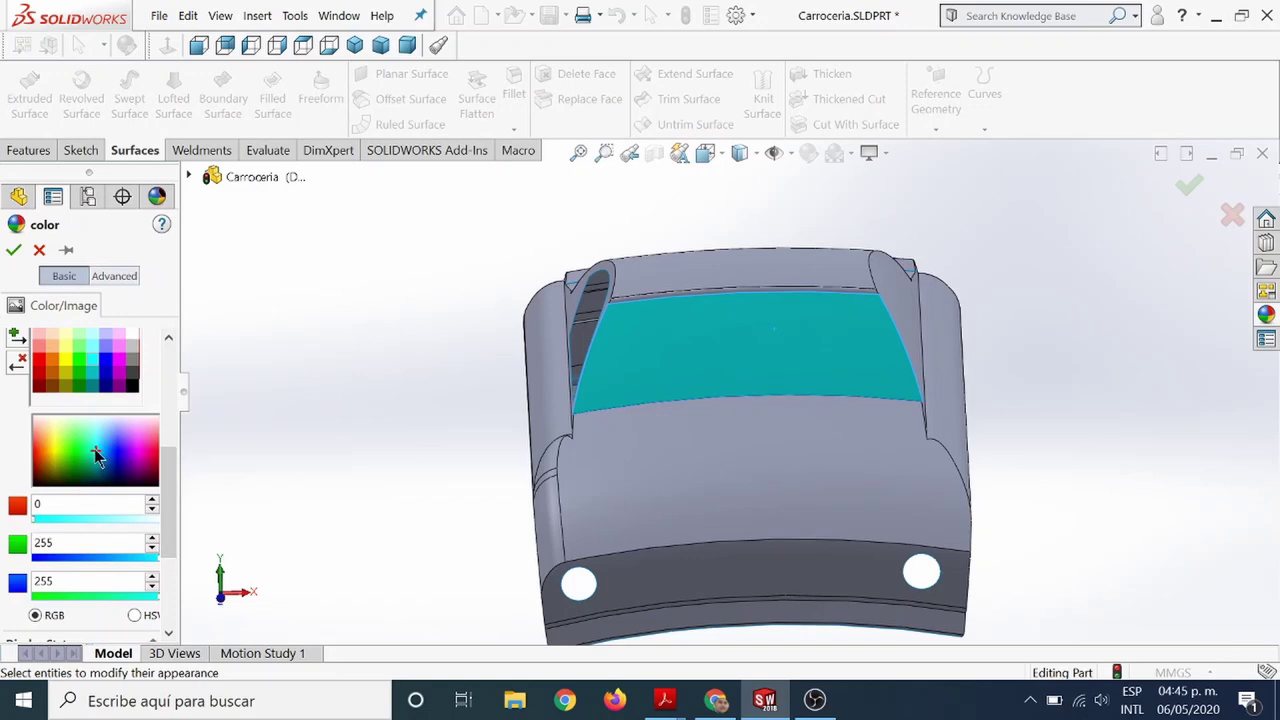
click(91, 440)
drag(102, 441, 107, 452)
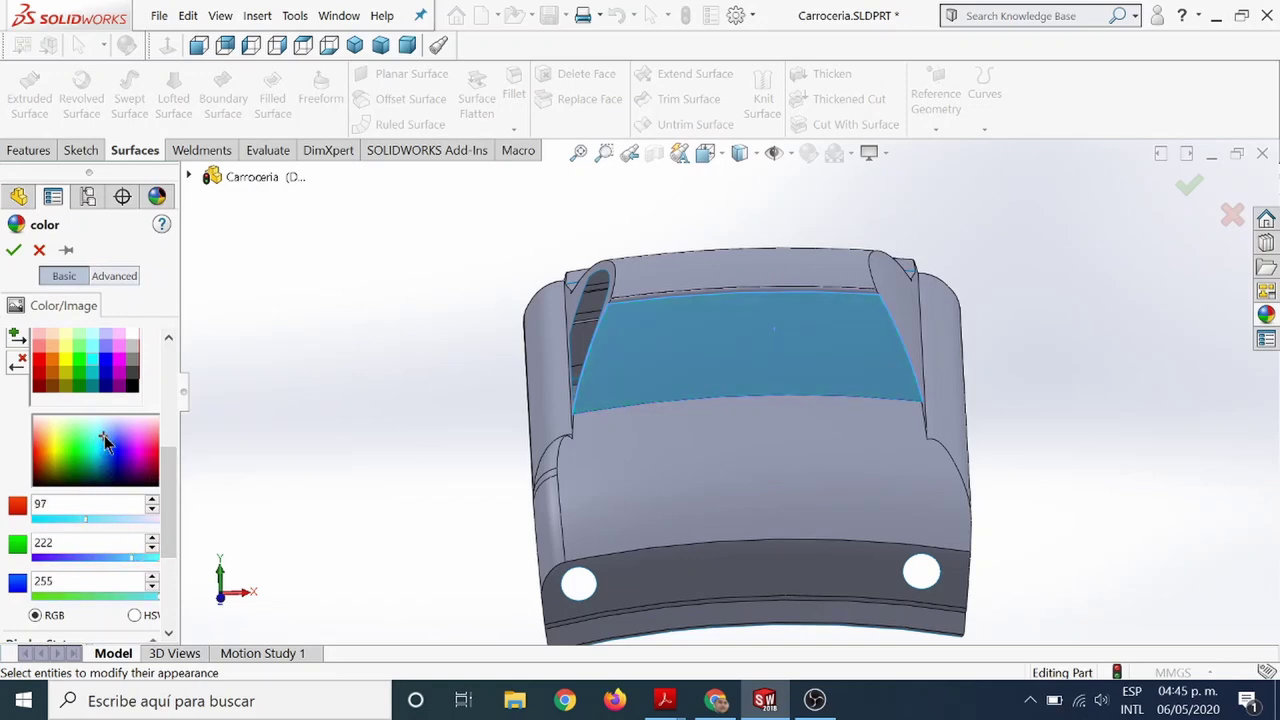
click(106, 449)
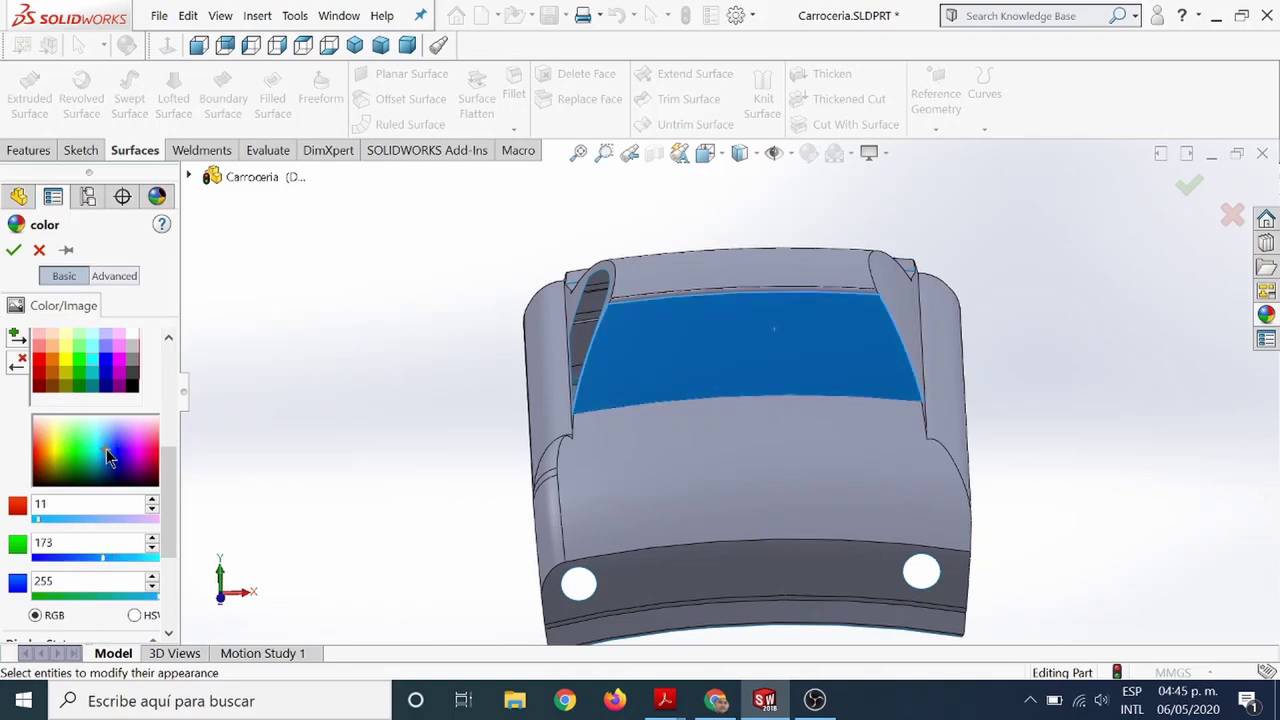
drag(106, 449, 109, 434)
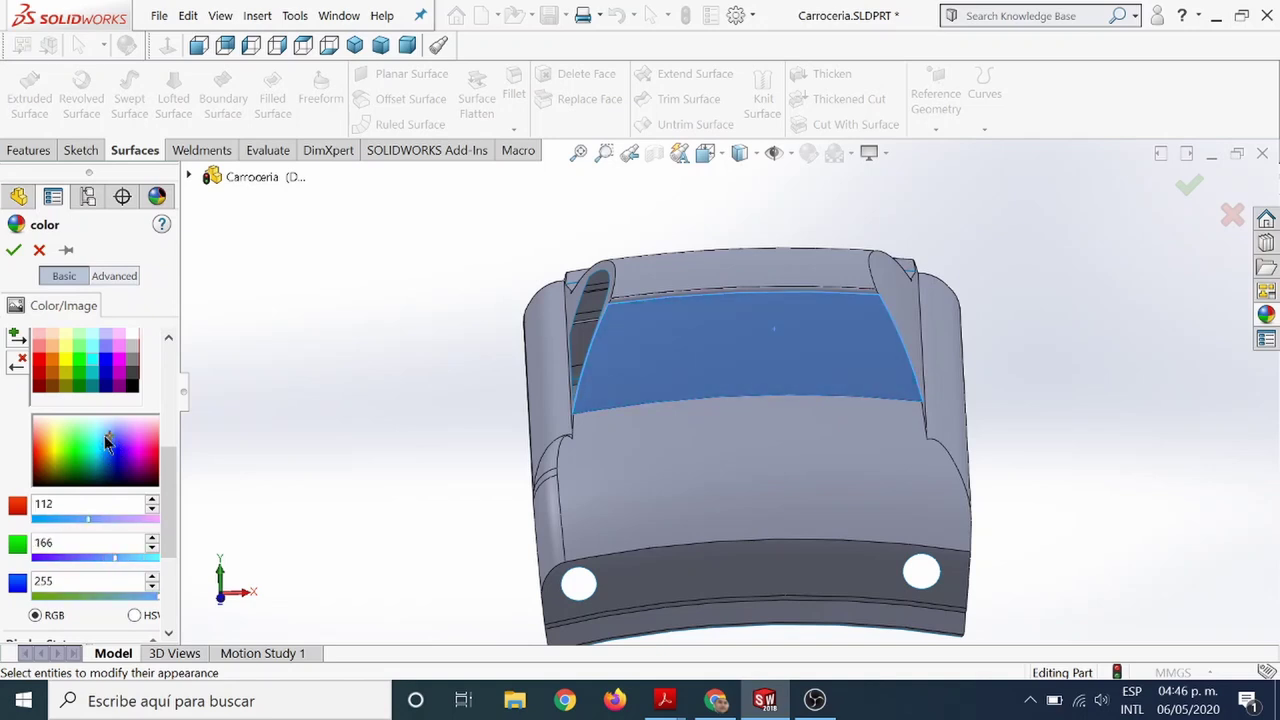
drag(108, 433, 106, 433)
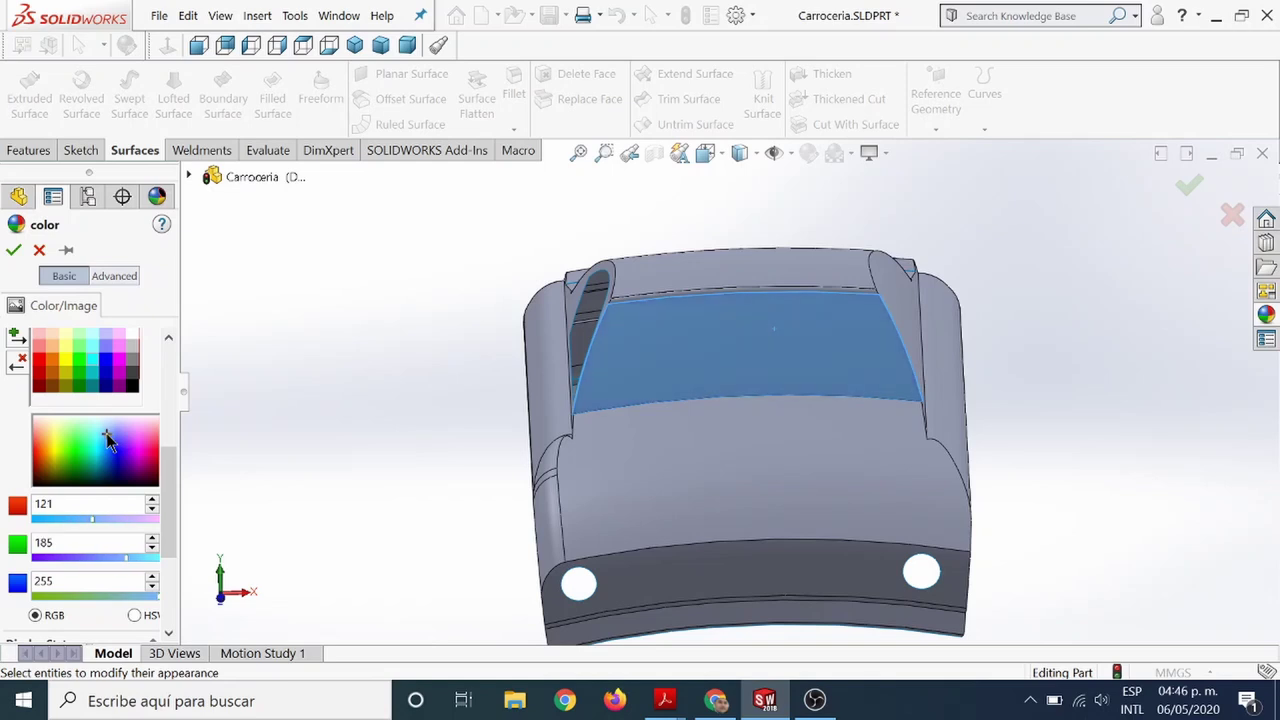
Commit the light blue windshield colour, then reopen the windshield face's appearance settings.
click(14, 250)
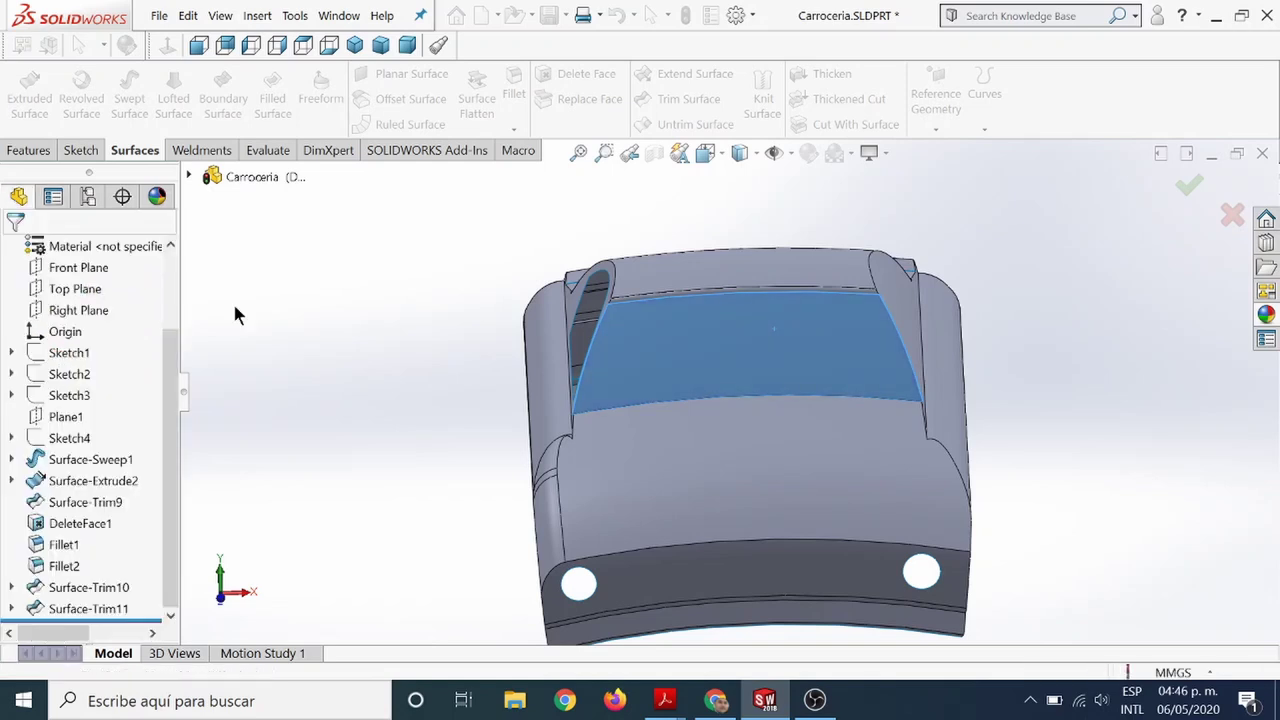
mouse_move(588, 397)
middle_down()
mouse_move(531, 274)
mouse_move(572, 256)
mouse_move(650, 330)
middle_up()
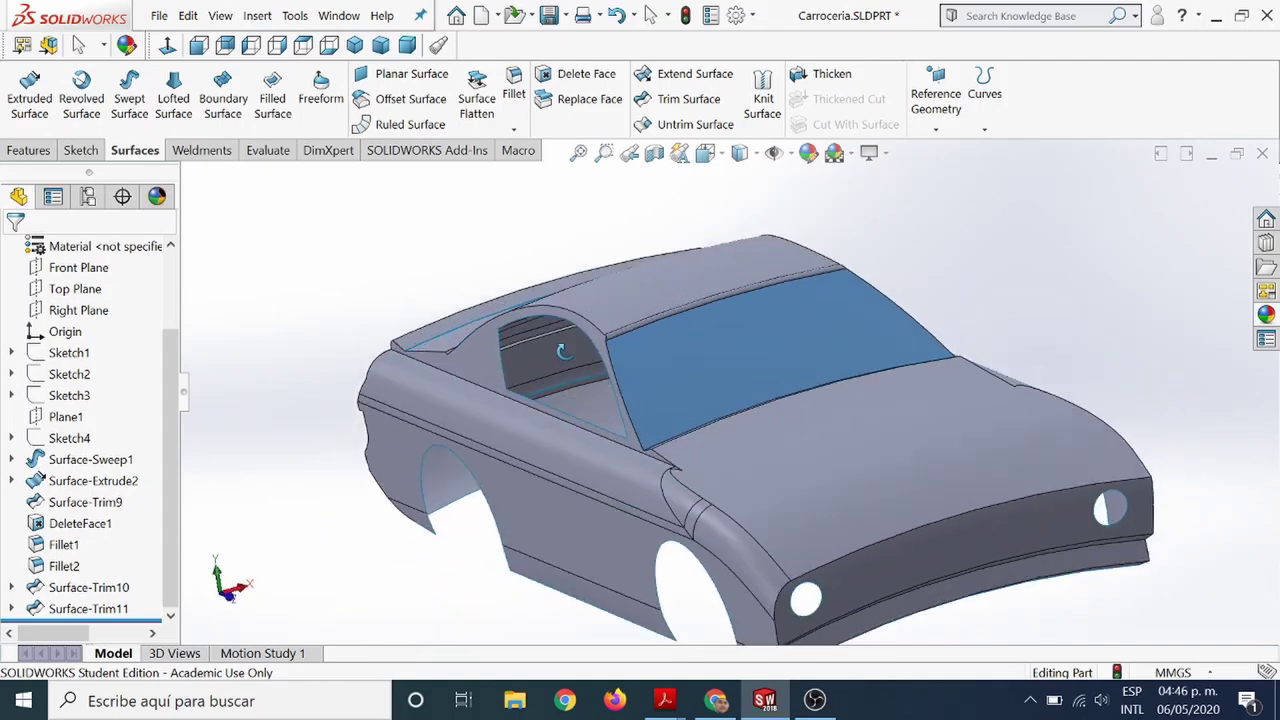
click(748, 375)
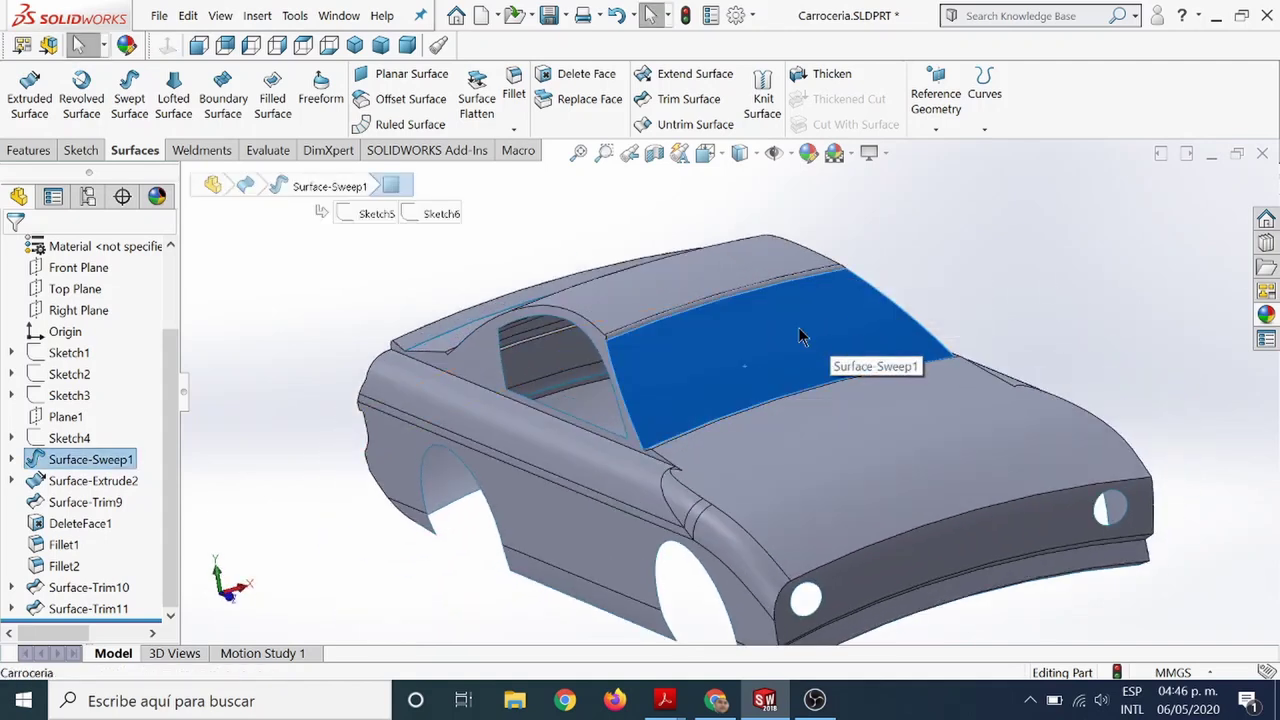
click(800, 337)
click(958, 258)
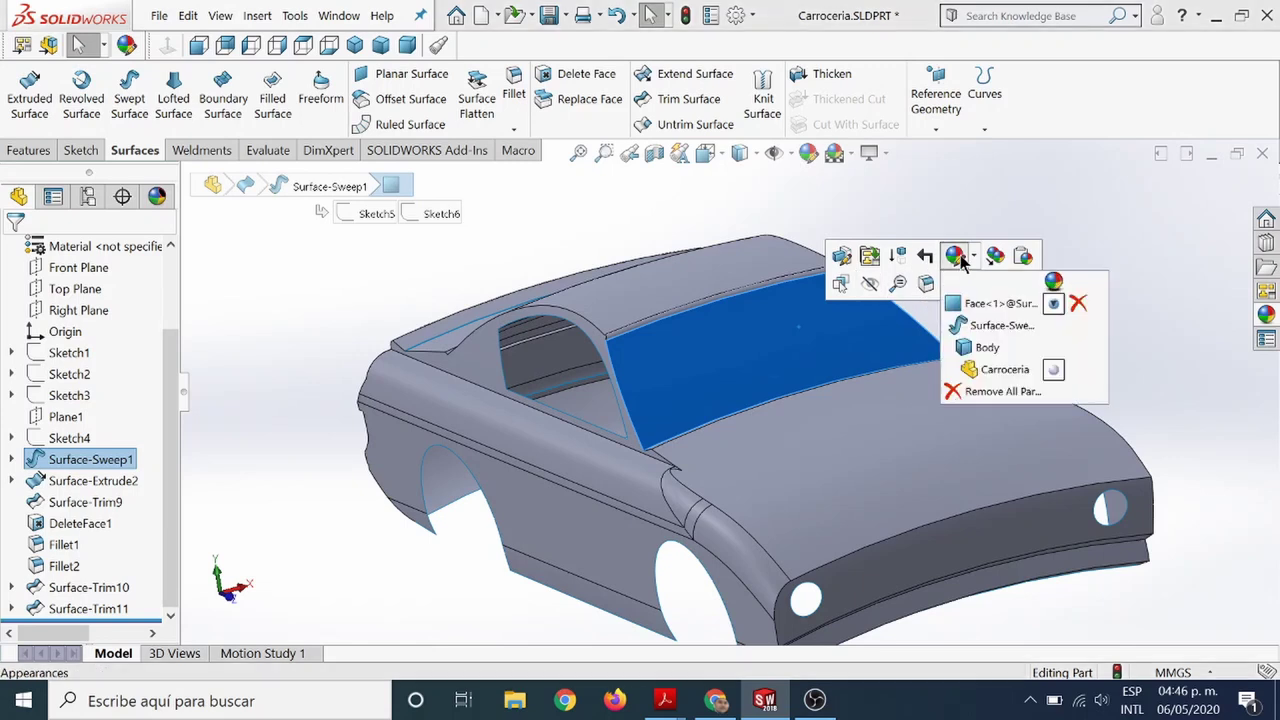
click(957, 305)
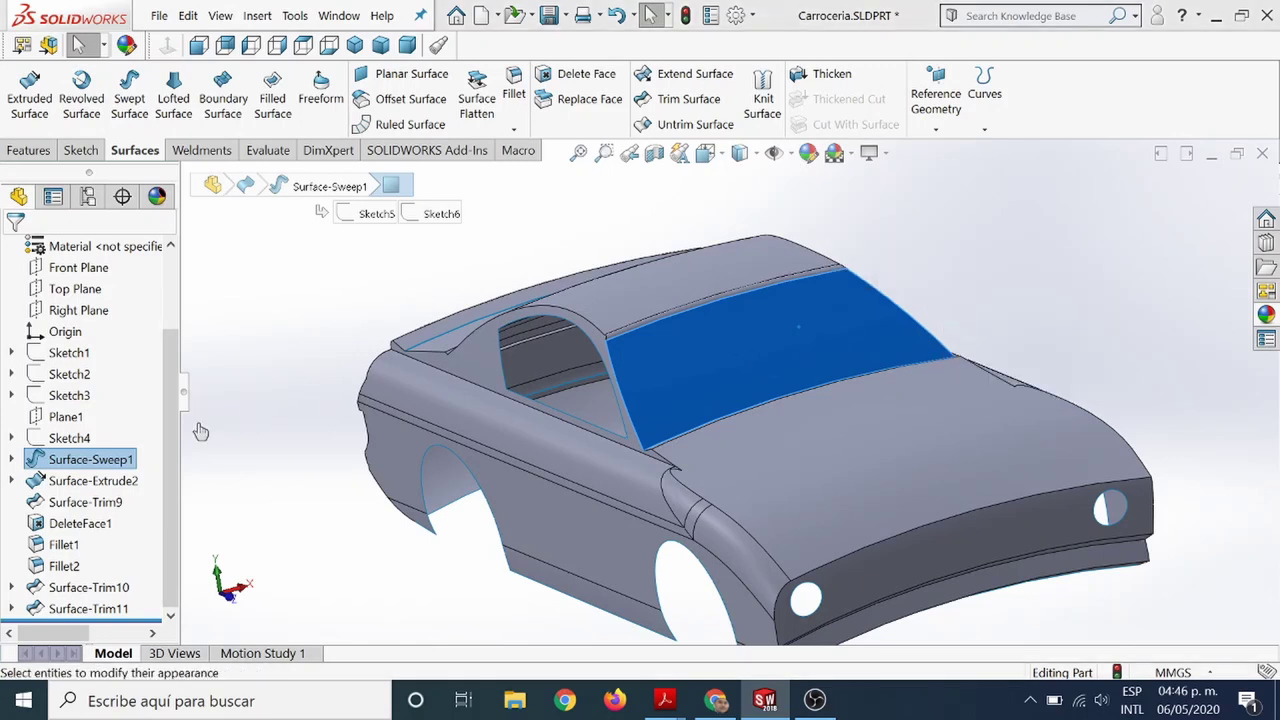
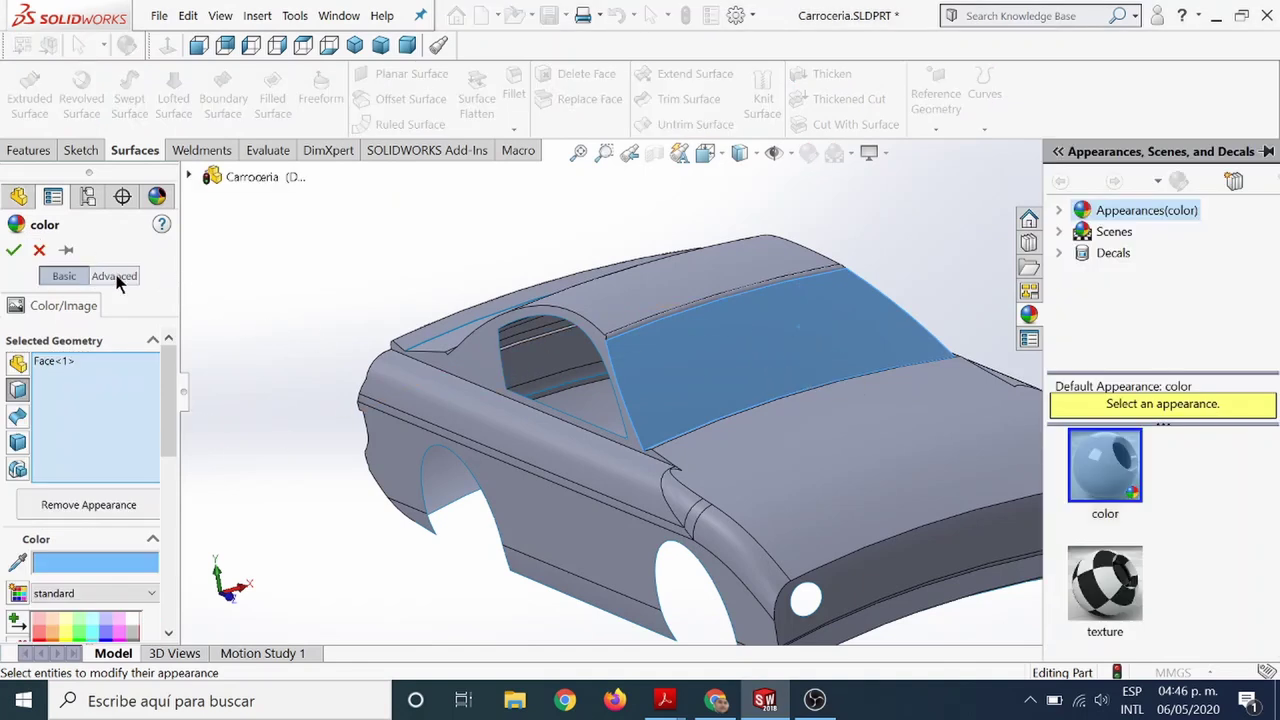
Set the windshield's Advanced > Illumination transparent amount to 0.35 and accept it.
click(114, 276)
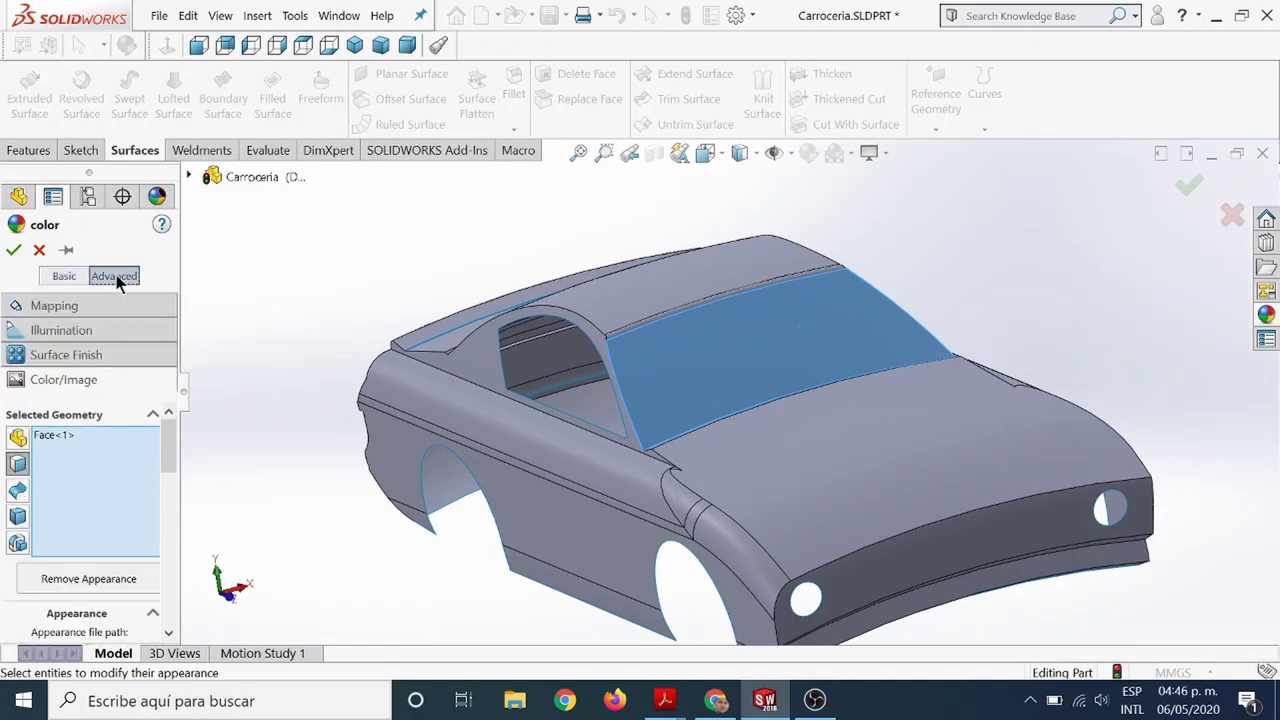
click(60, 332)
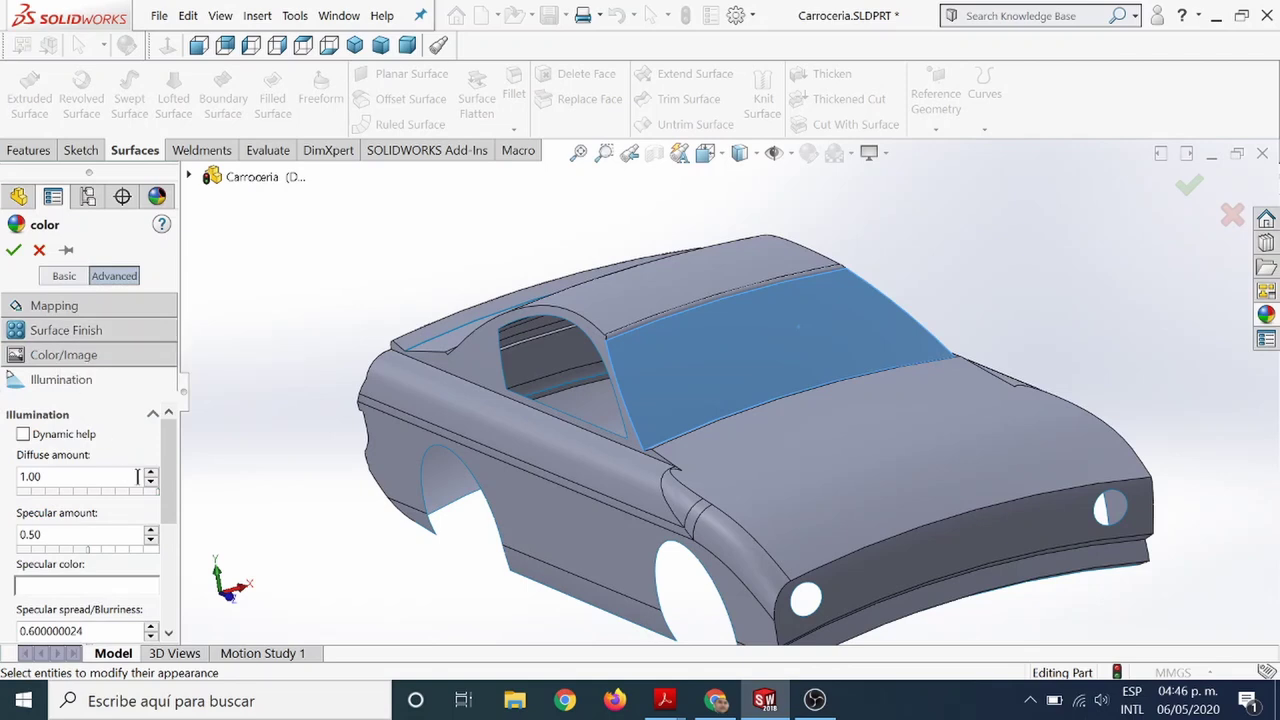
drag(168, 428, 170, 558)
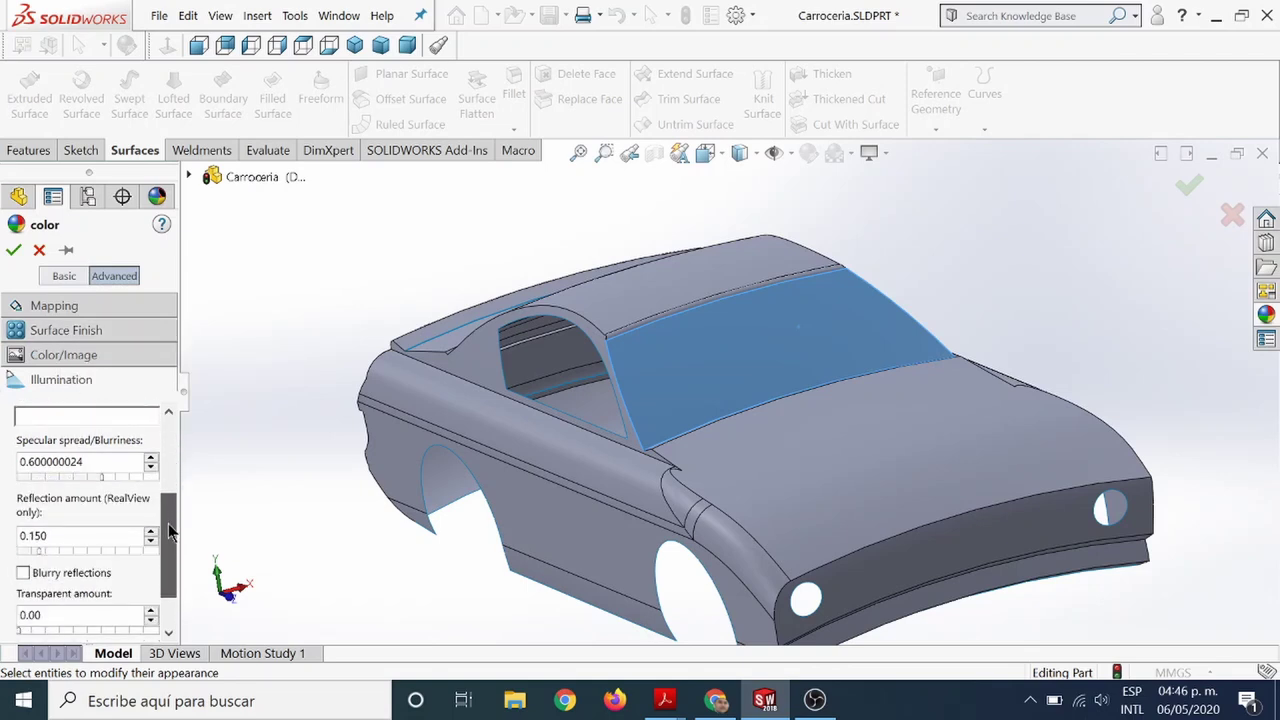
drag(20, 568, 67, 570)
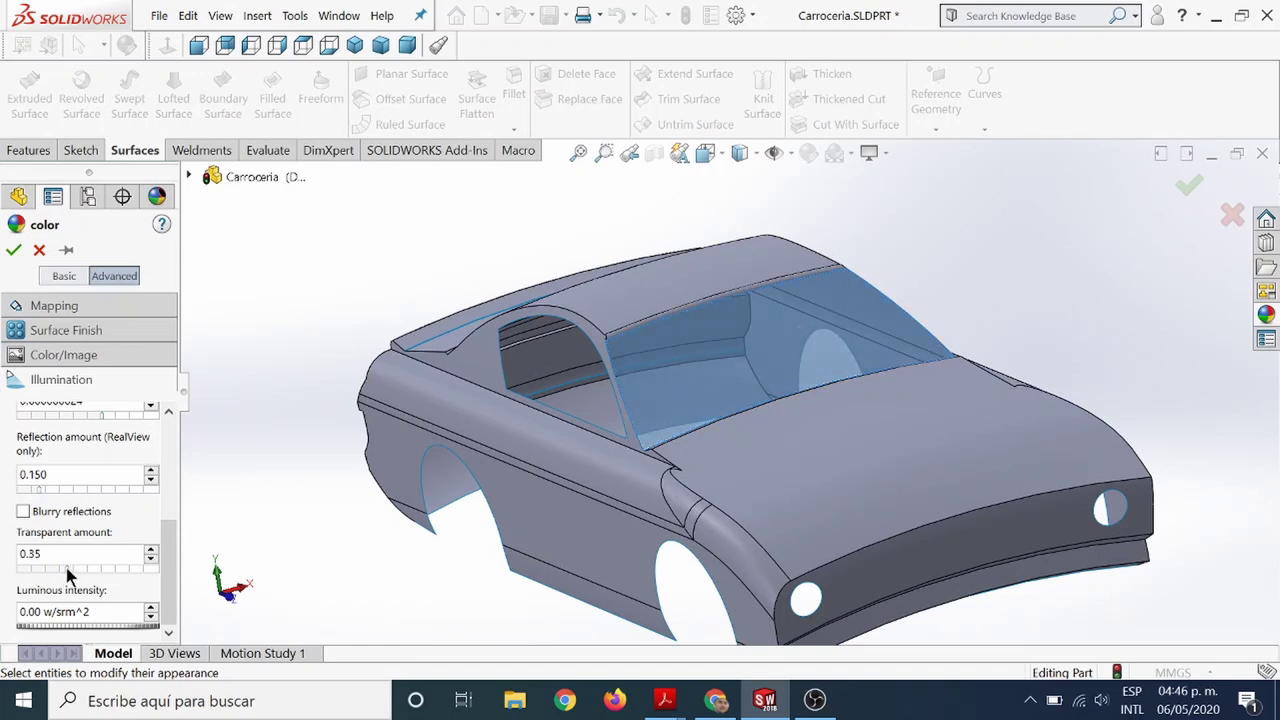
click(1189, 185)
mouse_move(586, 430)
middle_down()
mouse_move(608, 340)
mouse_move(654, 300)
mouse_move(729, 286)
mouse_move(749, 246)
mouse_move(568, 486)
mouse_move(689, 446)
middle_up()
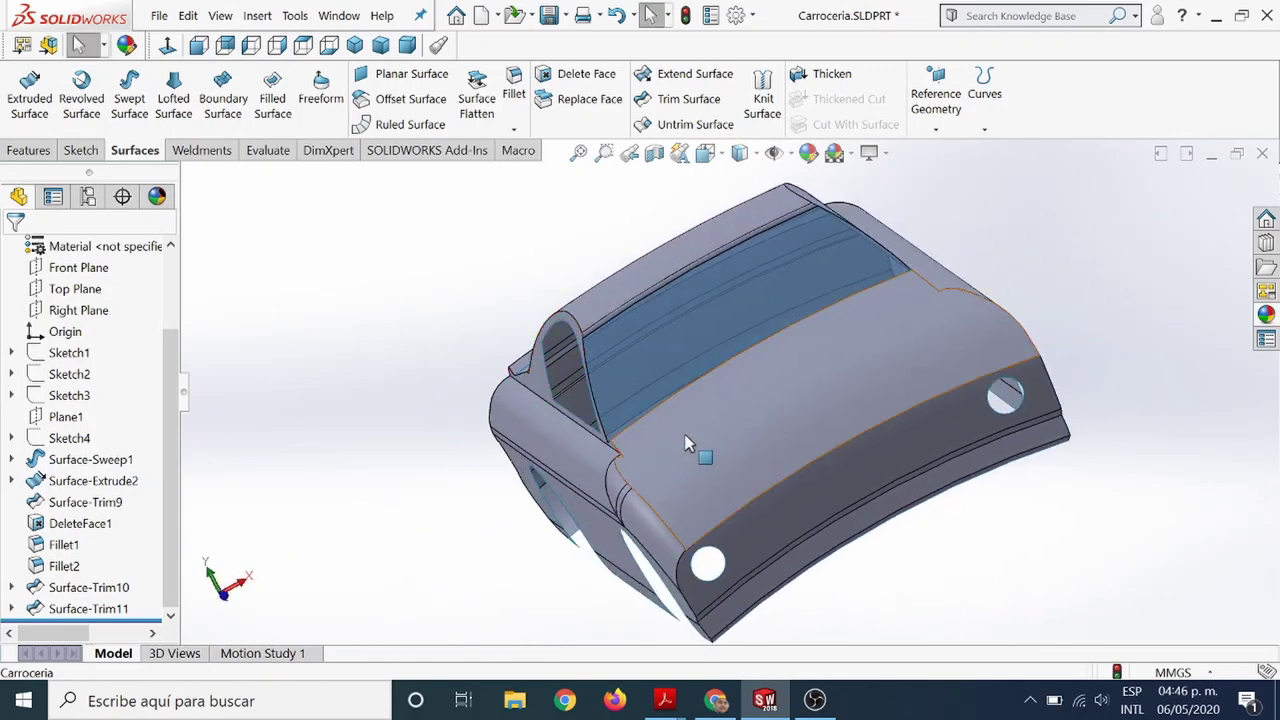
Apply the black-and-white checkered texture to the car body's lower side surface.
scroll(600, 537, down, 5)
mouse_move(600, 537)
middle_down()
mouse_move(617, 466)
mouse_move(639, 519)
mouse_move(757, 443)
middle_up()
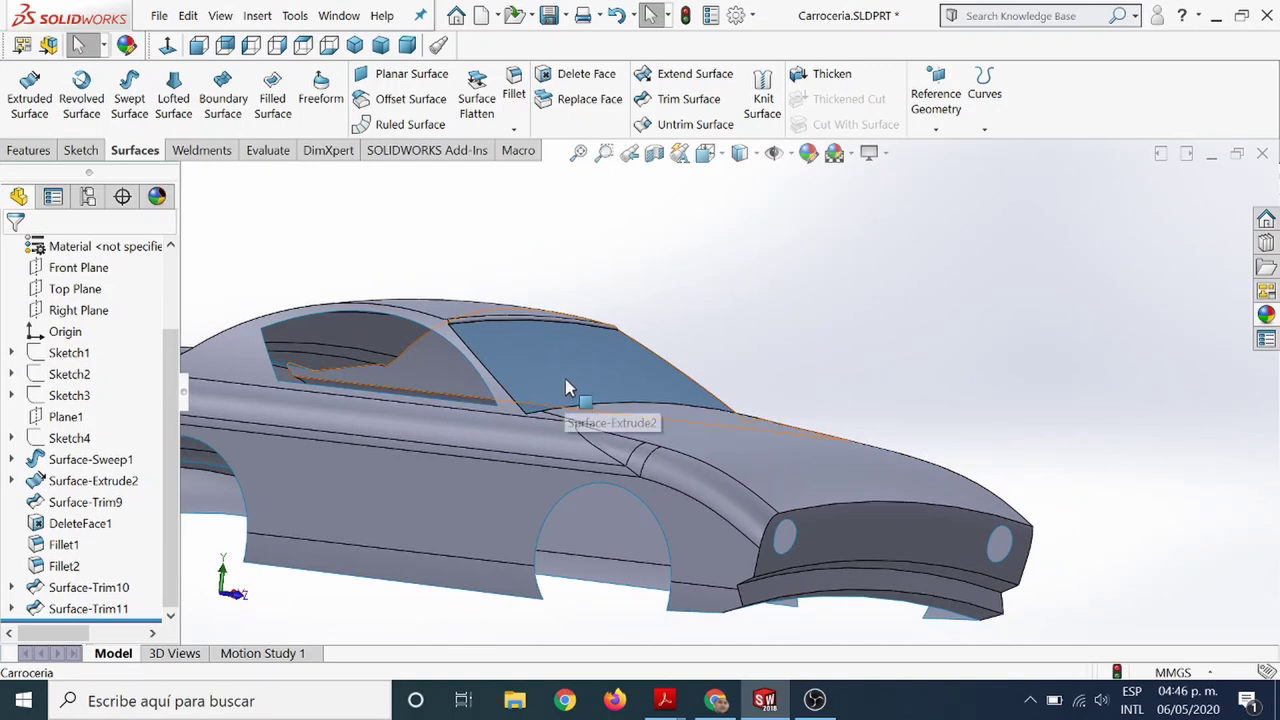
mouse_move(566, 391)
middle_down()
mouse_move(629, 371)
mouse_move(610, 380)
mouse_move(637, 388)
mouse_move(606, 383)
middle_up()
scroll(606, 383, up, 5)
scroll(604, 393, down, 5)
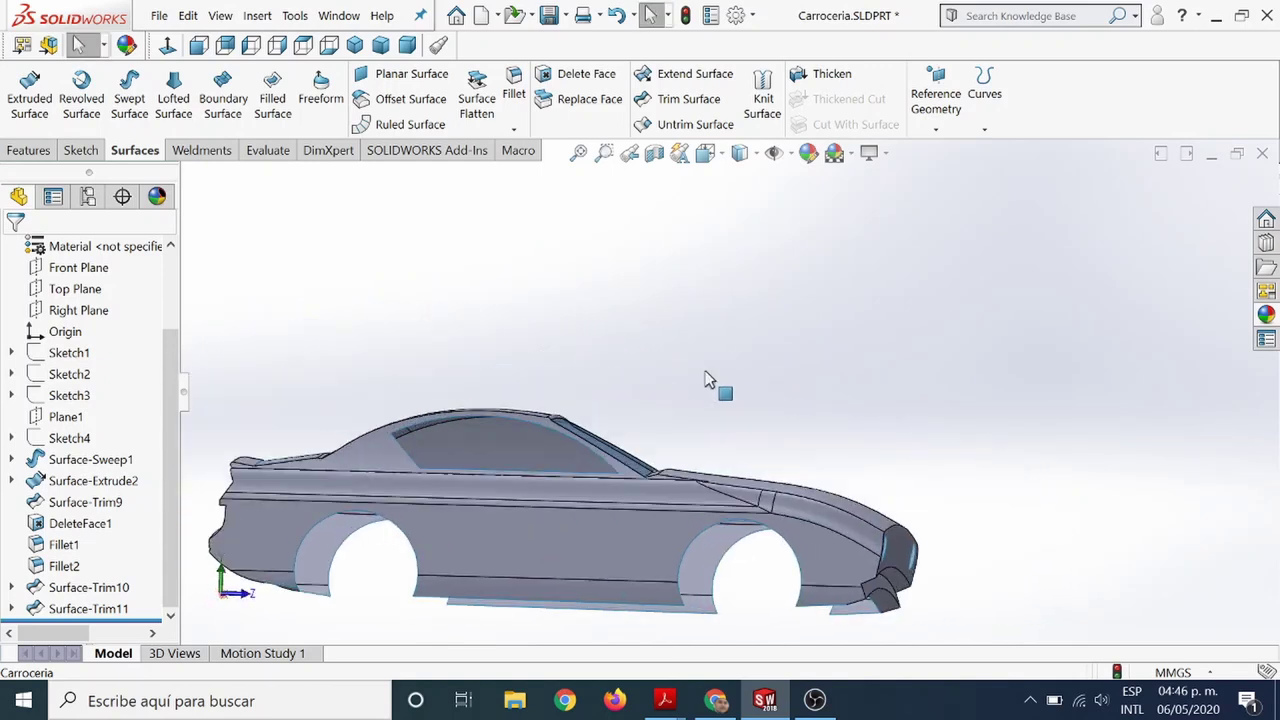
scroll(660, 400, up, 3)
middle_drag(666, 377, 655, 455)
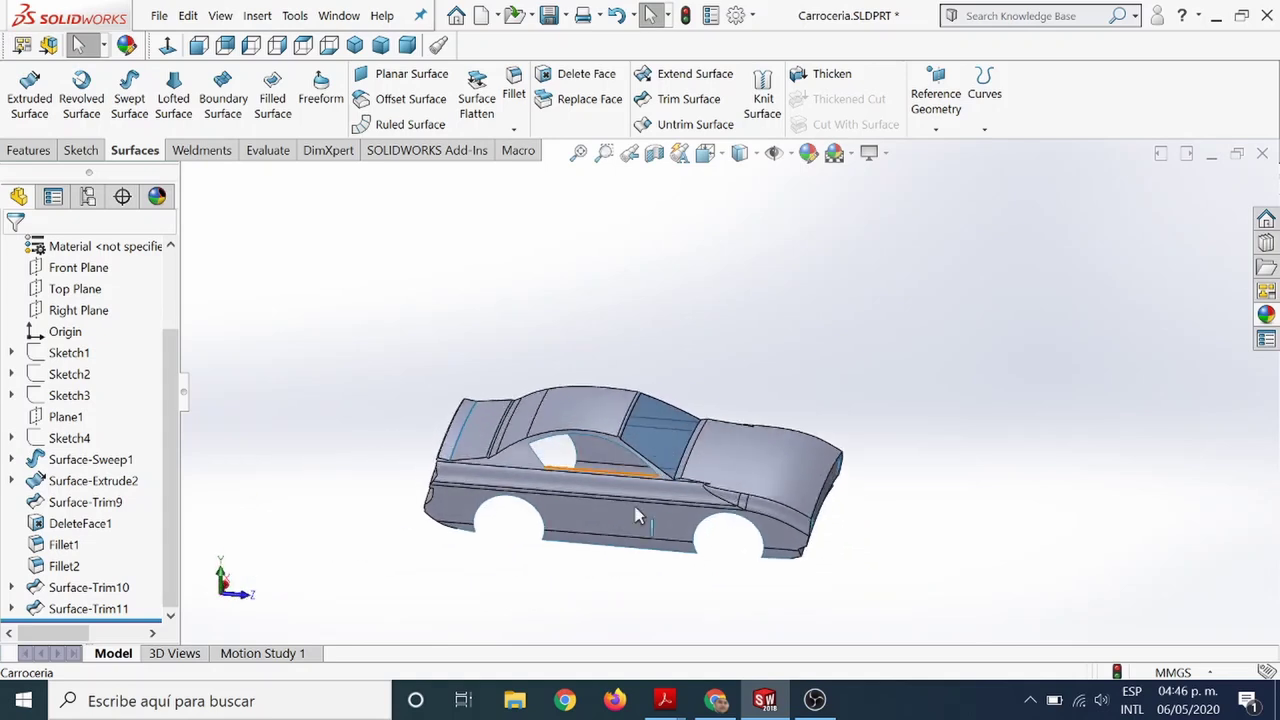
click(608, 520)
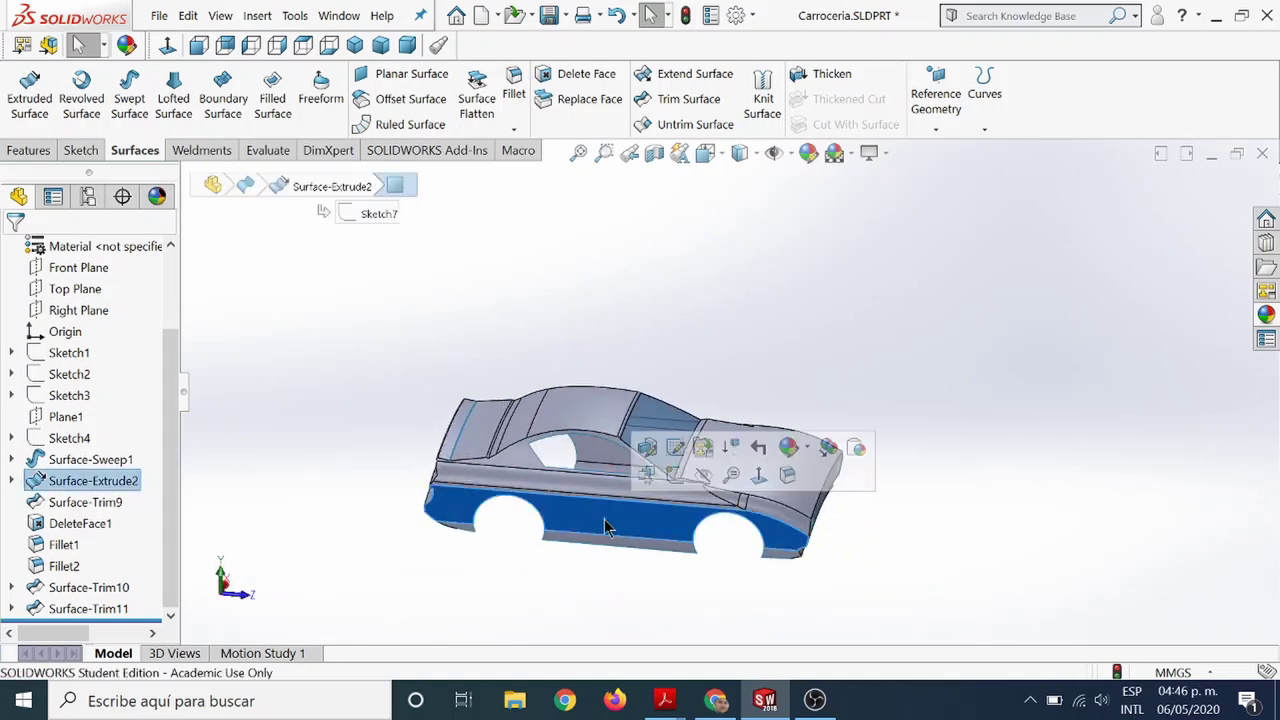
click(810, 450)
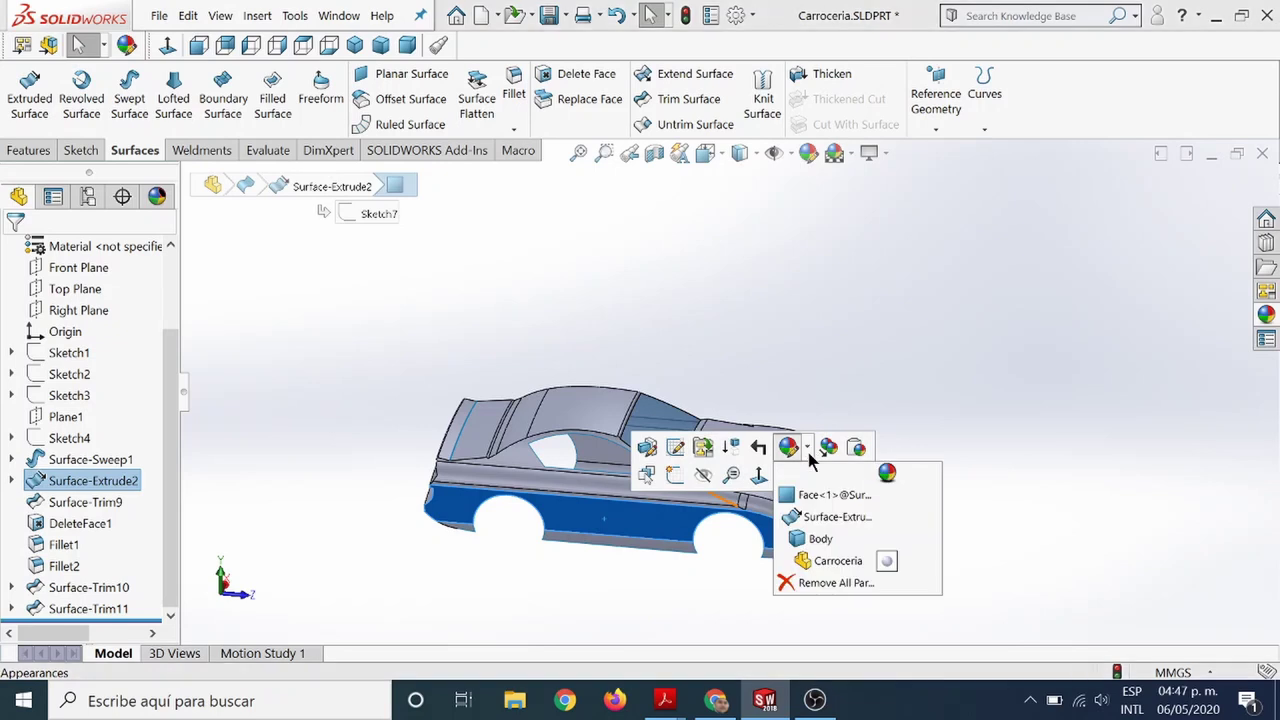
click(793, 494)
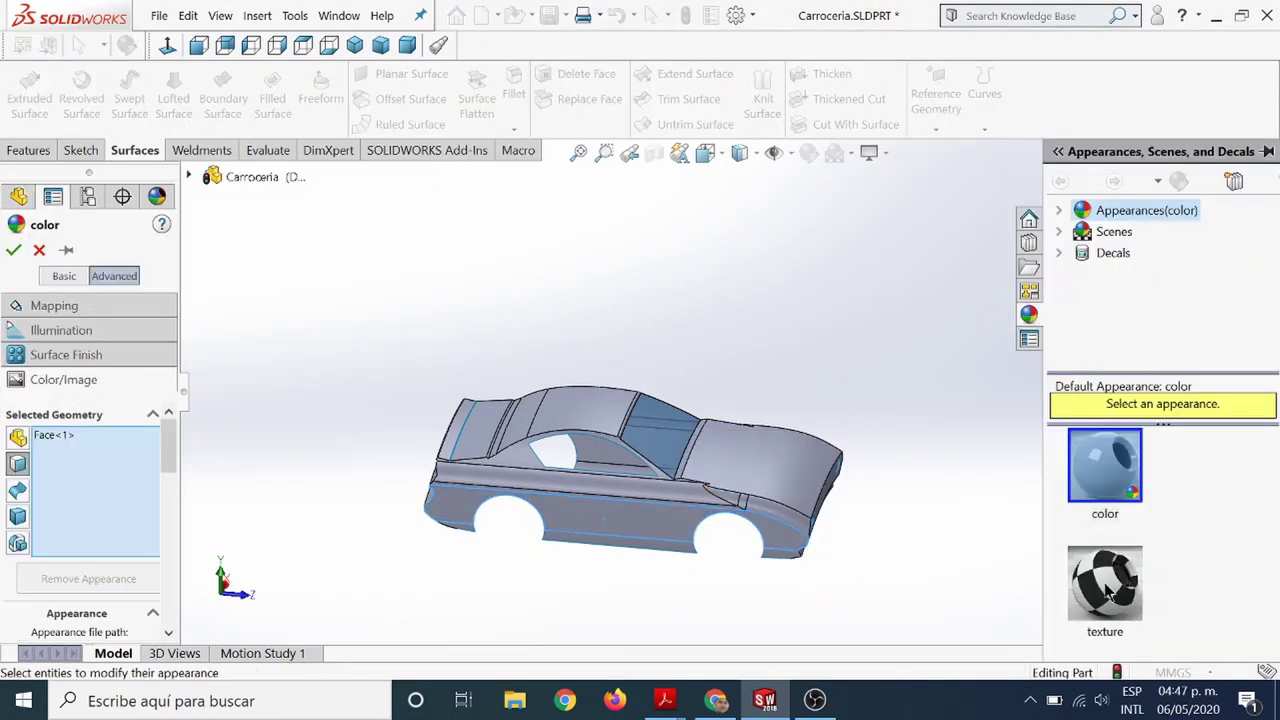
click(1108, 592)
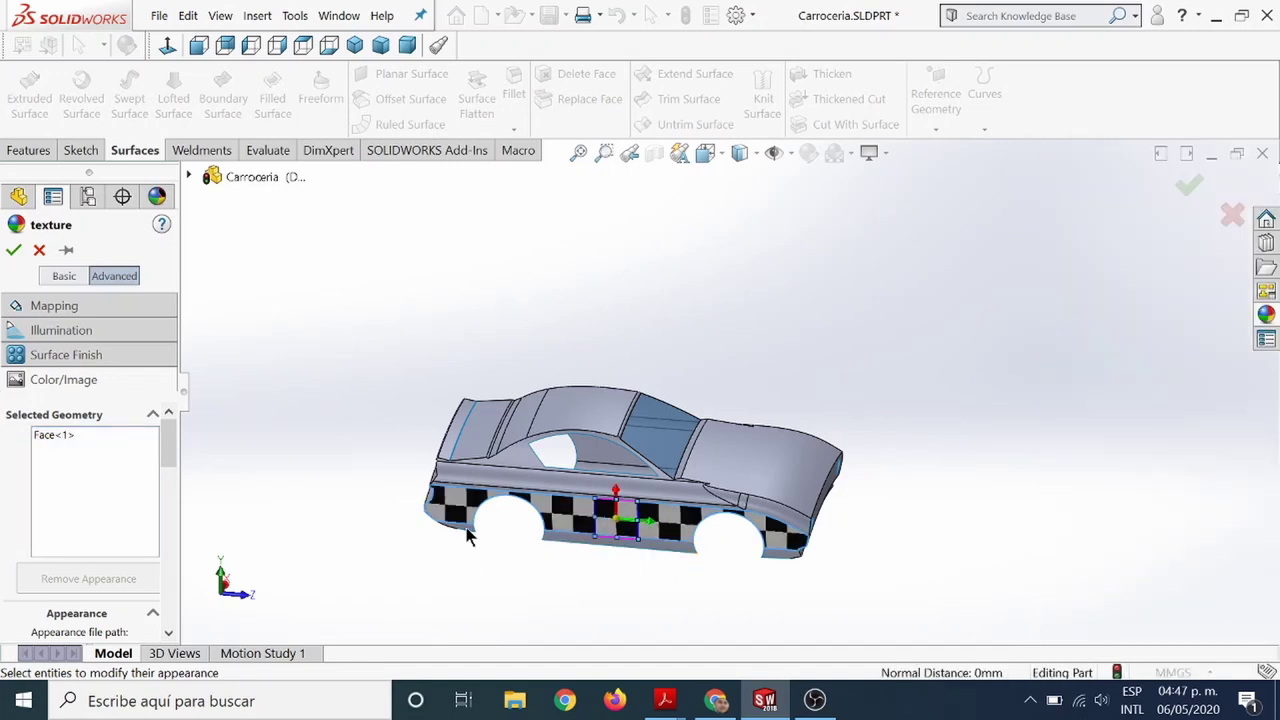
click(13, 250)
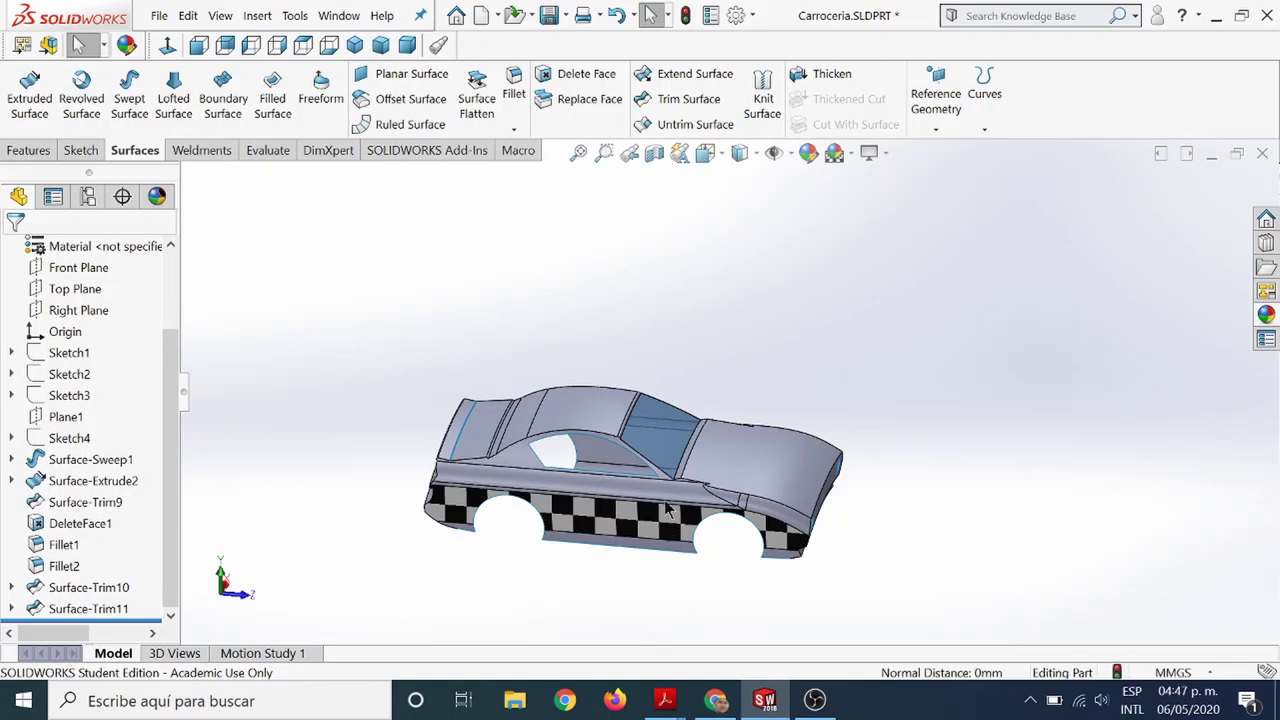
mouse_move(668, 508)
middle_down()
mouse_move(540, 478)
mouse_move(679, 588)
mouse_move(597, 594)
mouse_move(573, 640)
mouse_move(618, 638)
middle_up()
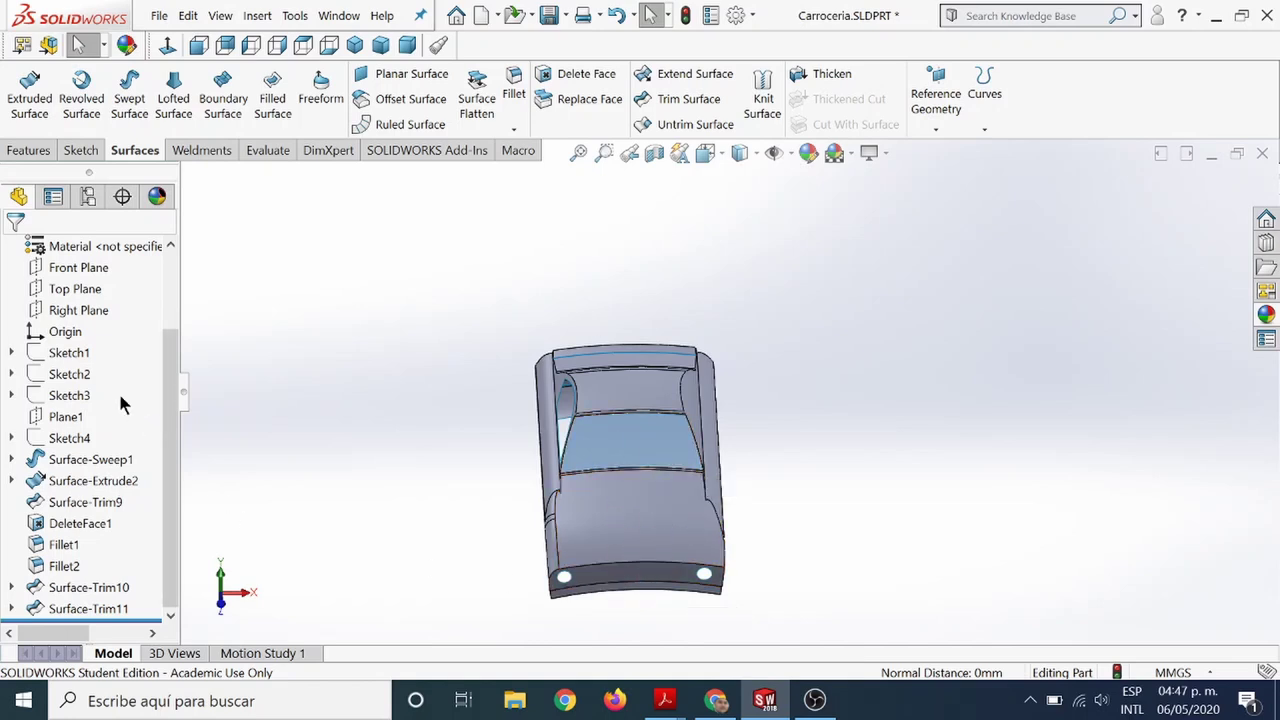
Select the Top Plane and view the model normal to it.
mouse_move(400, 521)
middle_down()
mouse_move(406, 423)
mouse_move(409, 486)
mouse_move(405, 470)
middle_up()
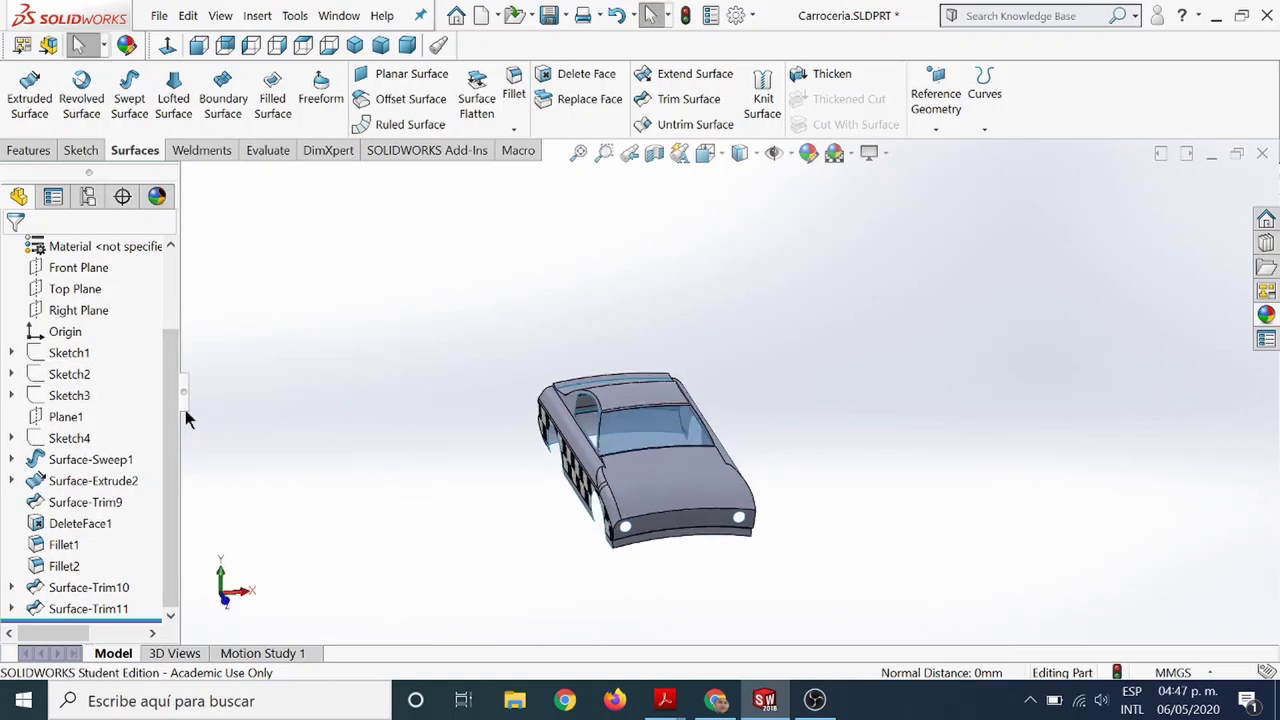
scroll(148, 334, up, 3)
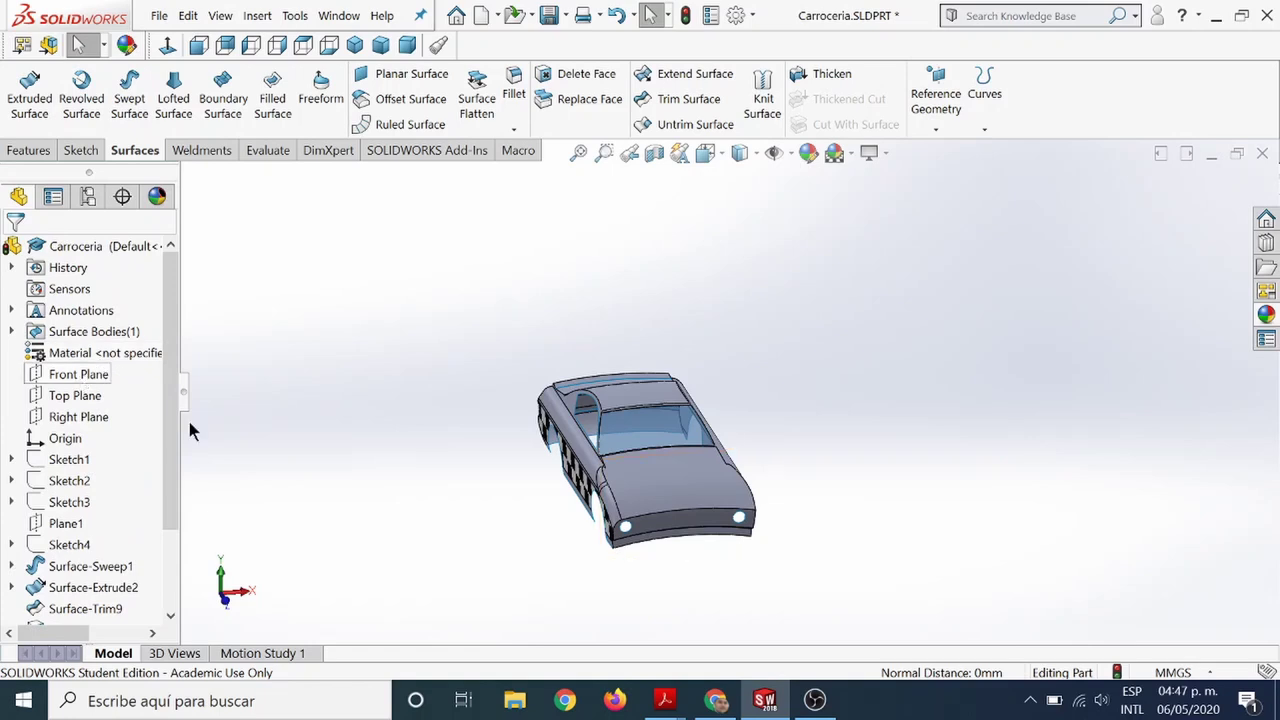
click(75, 395)
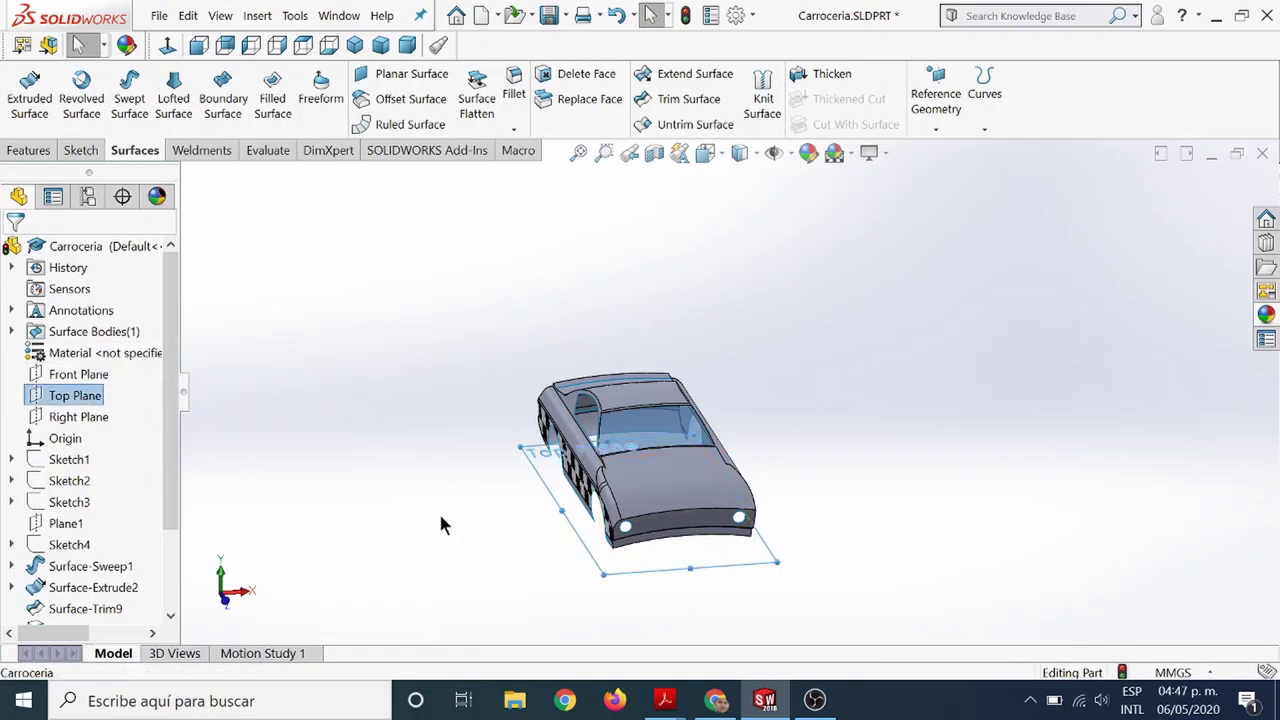
key(ctrl+8)
key(ctrl+8)
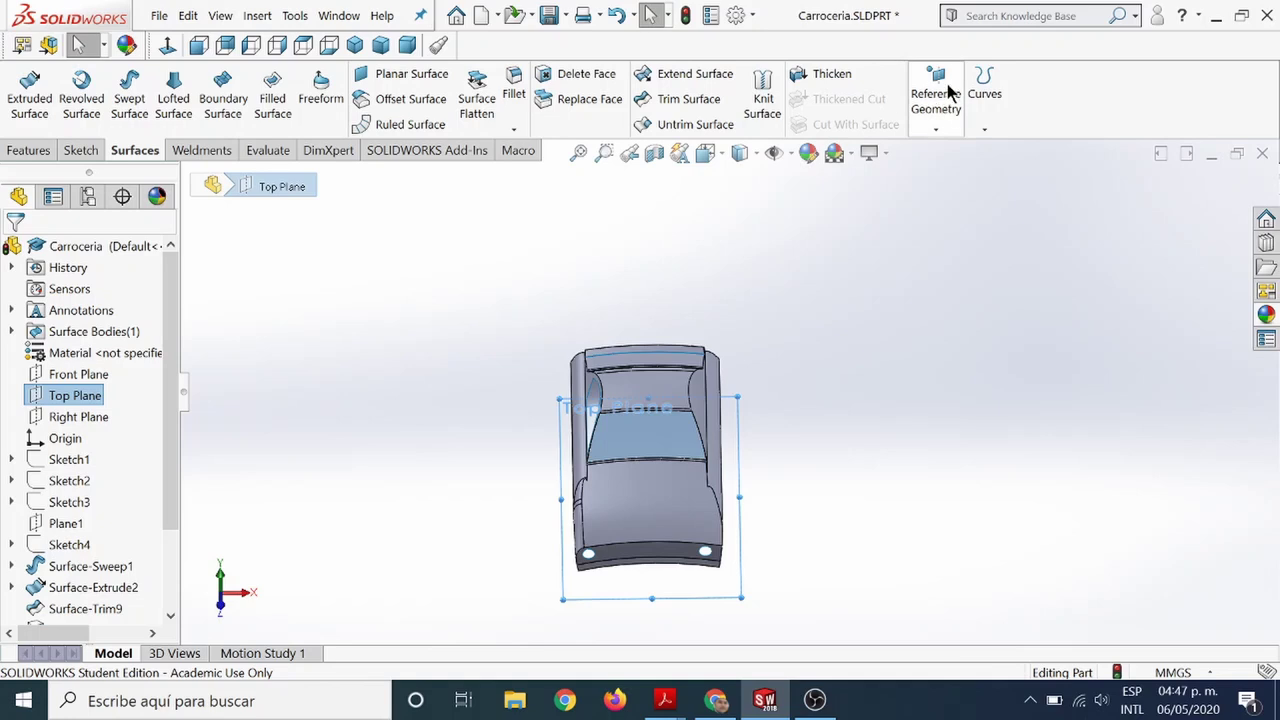
Create Plane2 as a reference plane offset 810.00mm from the Top Plane.
click(938, 131)
click(950, 150)
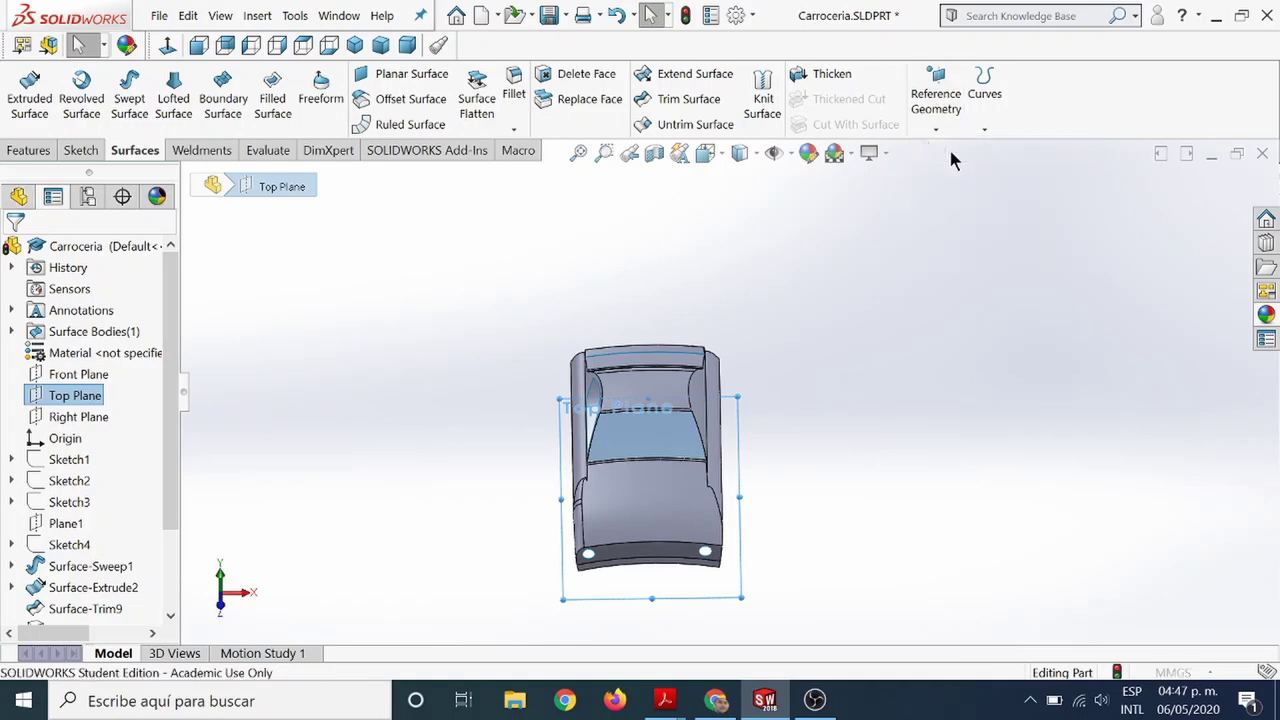
middle_drag(822, 500, 751, 366)
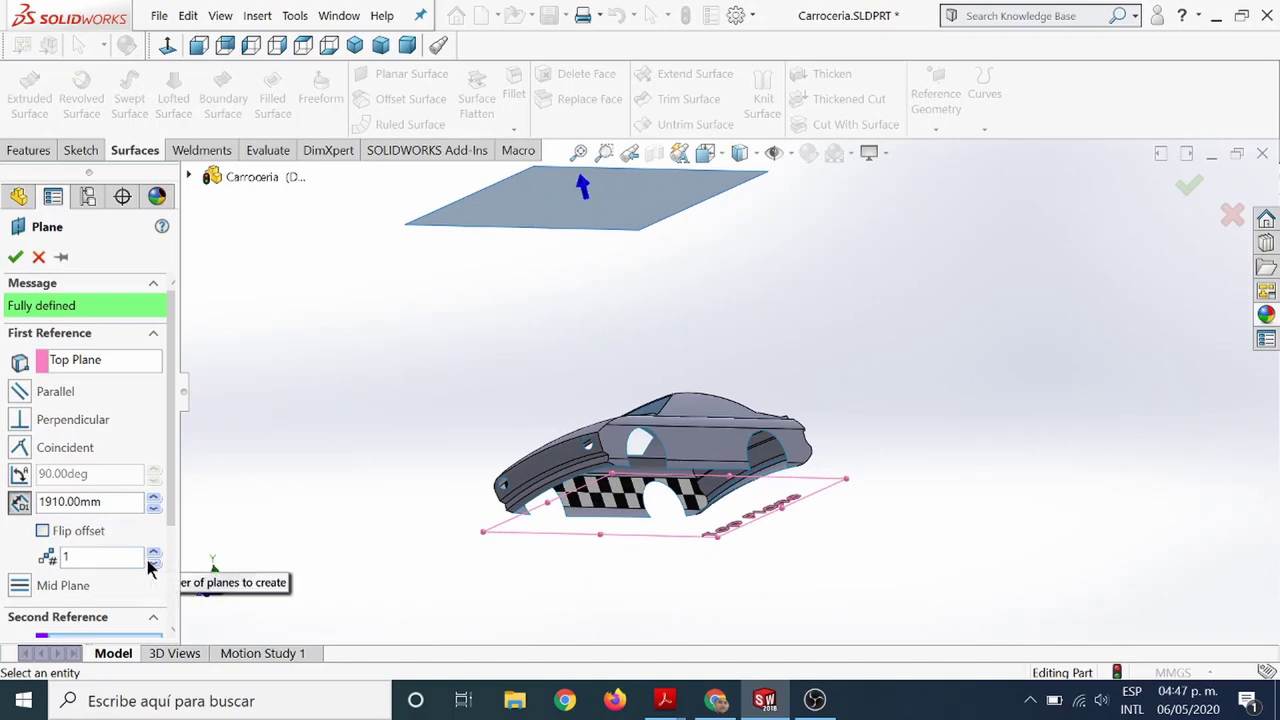
scroll(150, 508, down, 3)
scroll(150, 508, down, 4)
scroll(150, 508, down, 3)
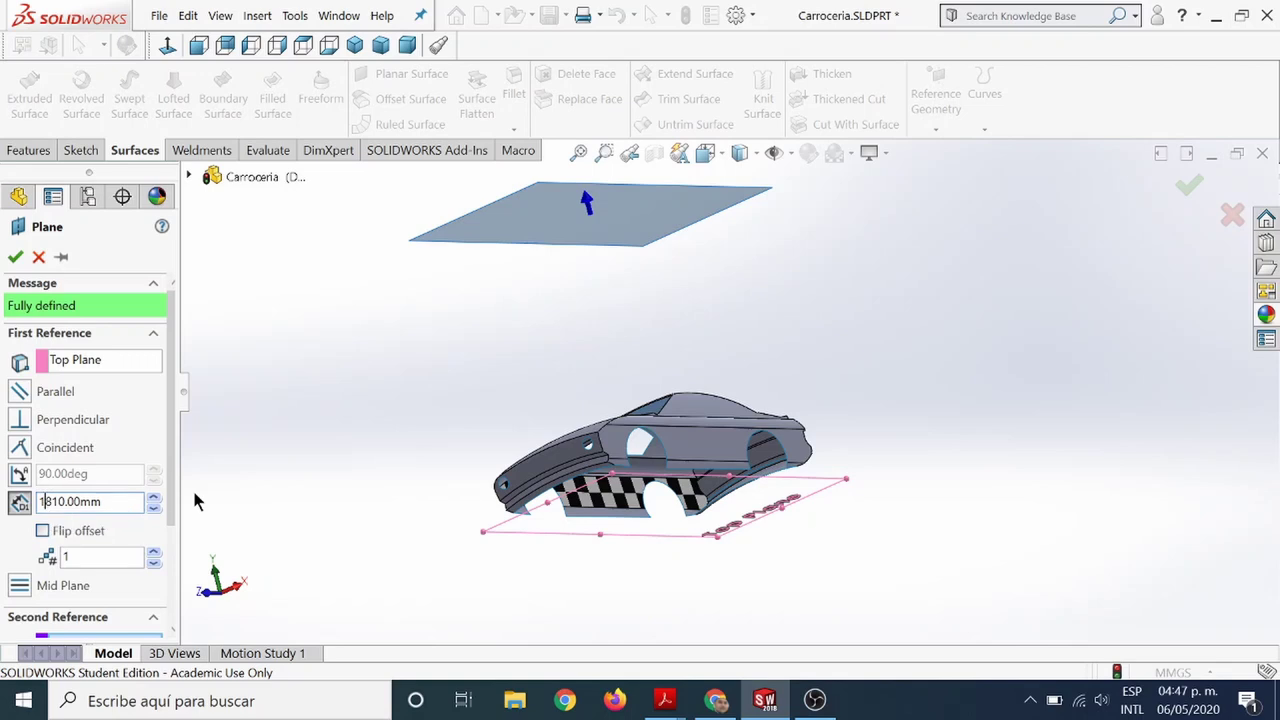
key(BackSpace)
middle_drag(423, 440, 470, 505)
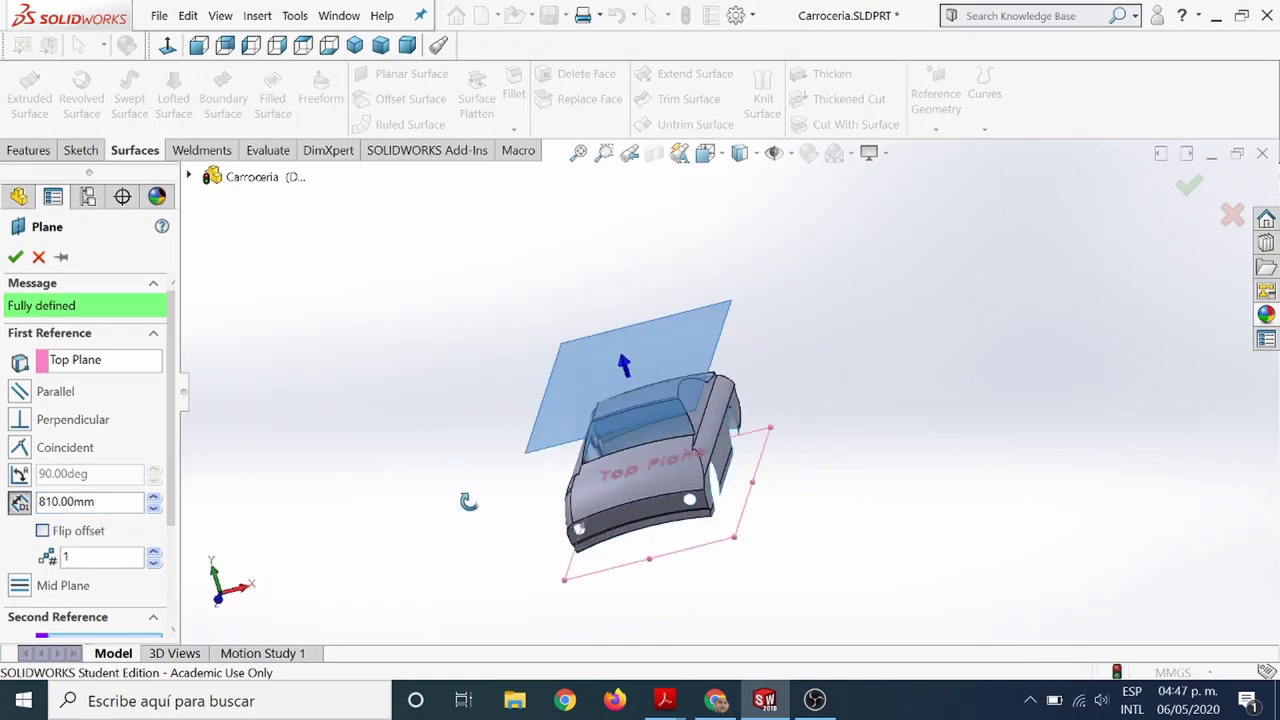
click(1193, 188)
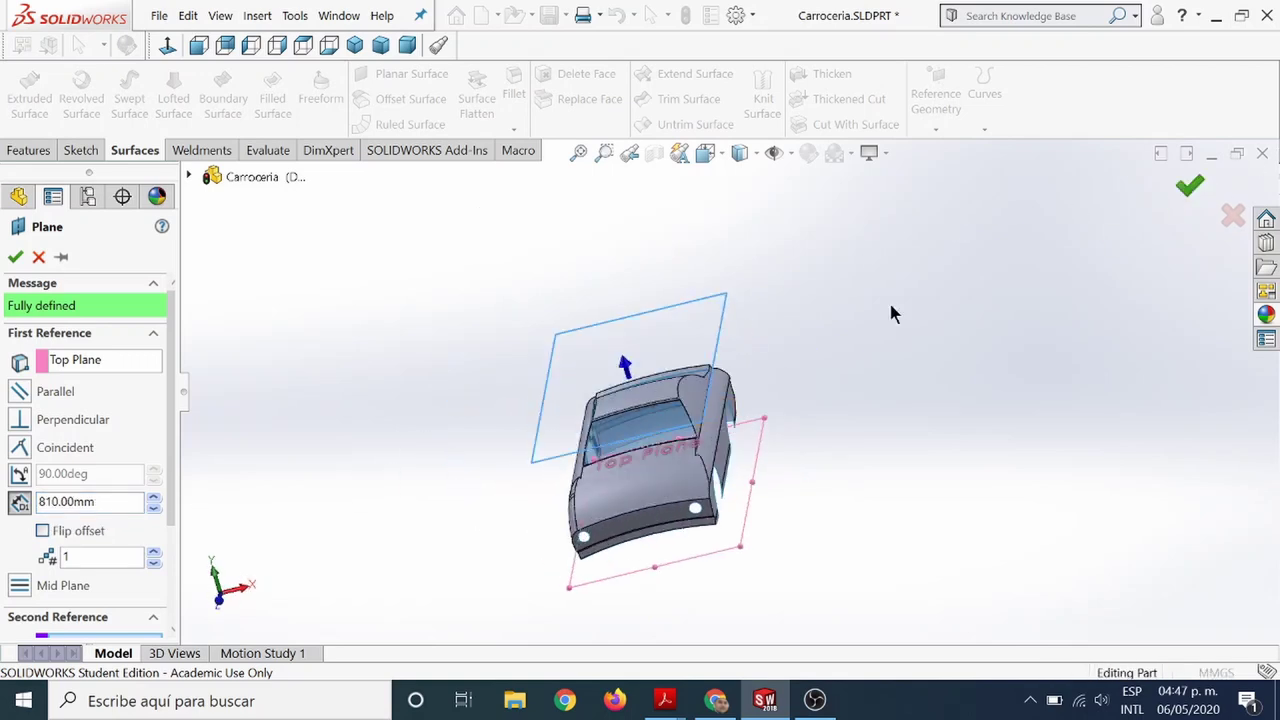
mouse_move(423, 451)
middle_down()
mouse_move(500, 452)
mouse_move(727, 375)
middle_up()
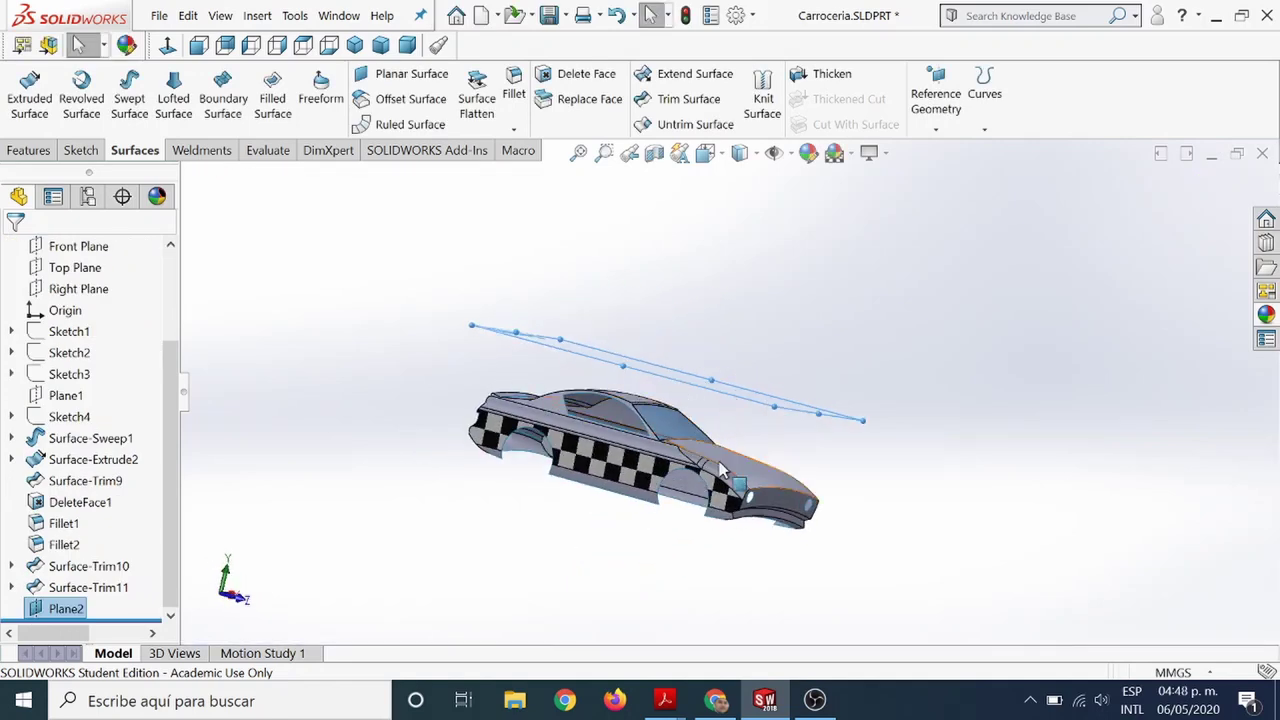
Start a new sketch on Plane2.
right_click(43, 610)
click(58, 280)
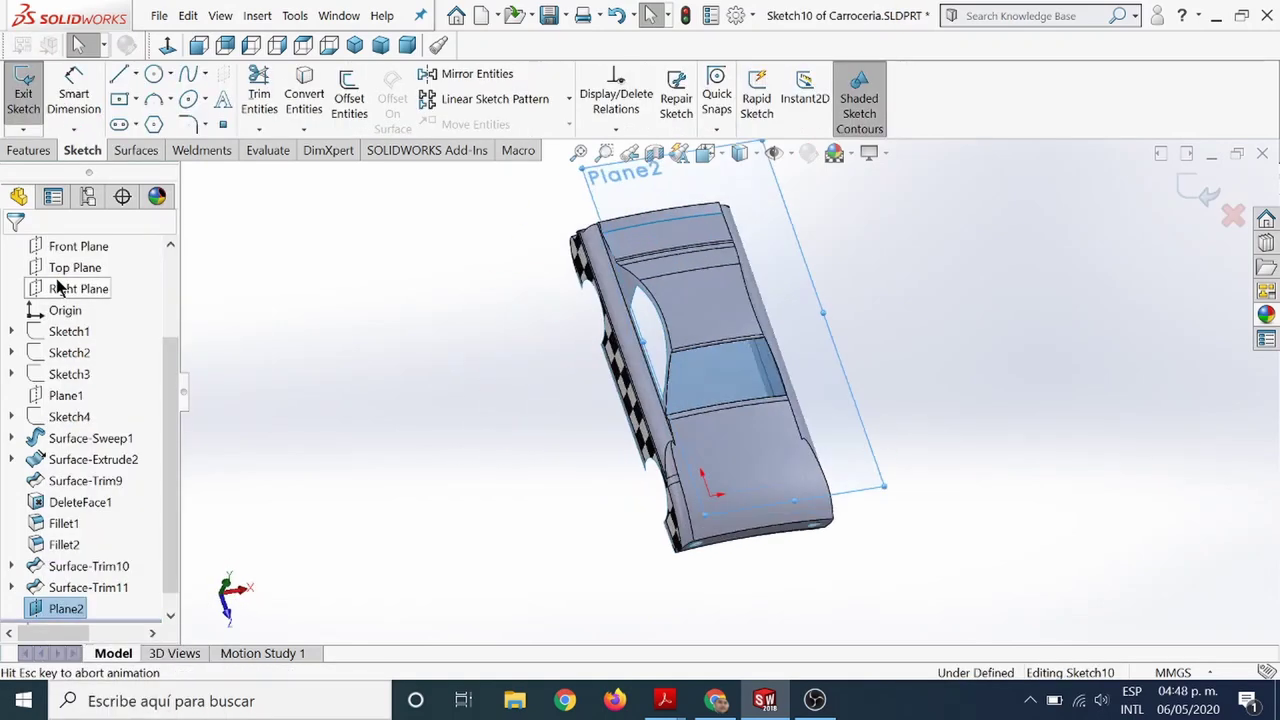
scroll(745, 533, down, 3)
scroll(745, 533, up, 2)
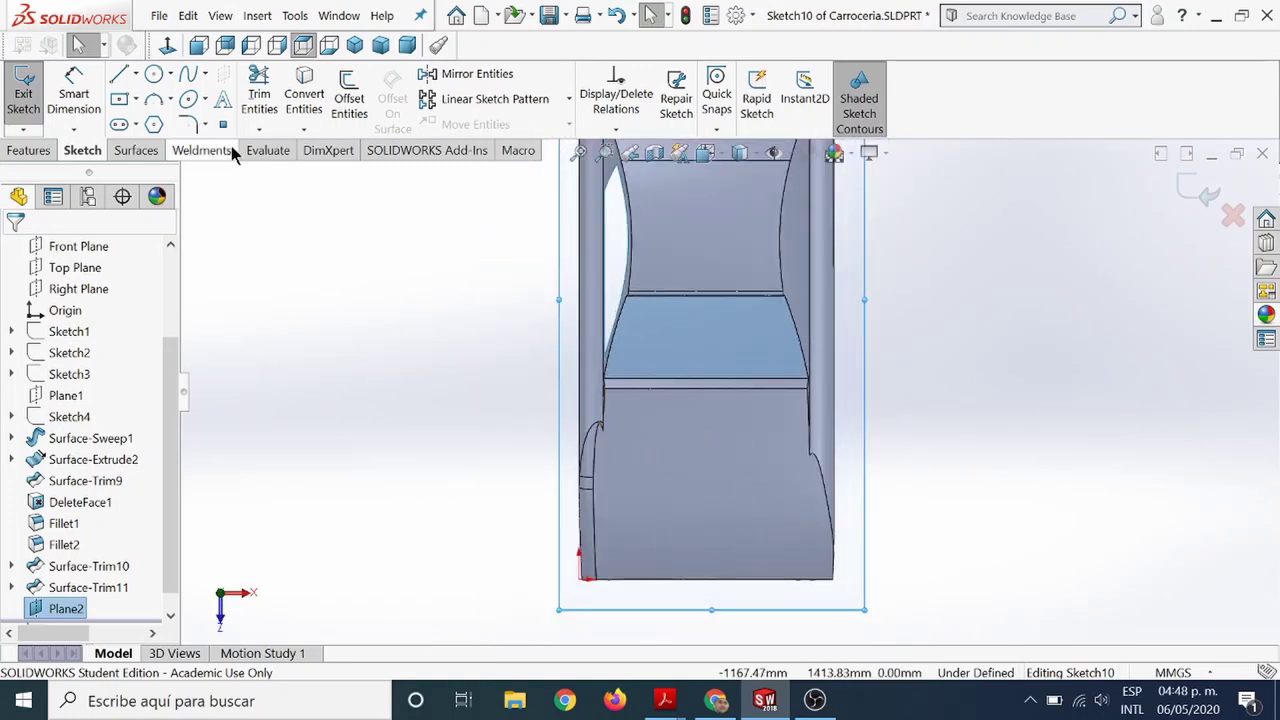
Add sketch text '73' positioned over the car's hood.
click(223, 104)
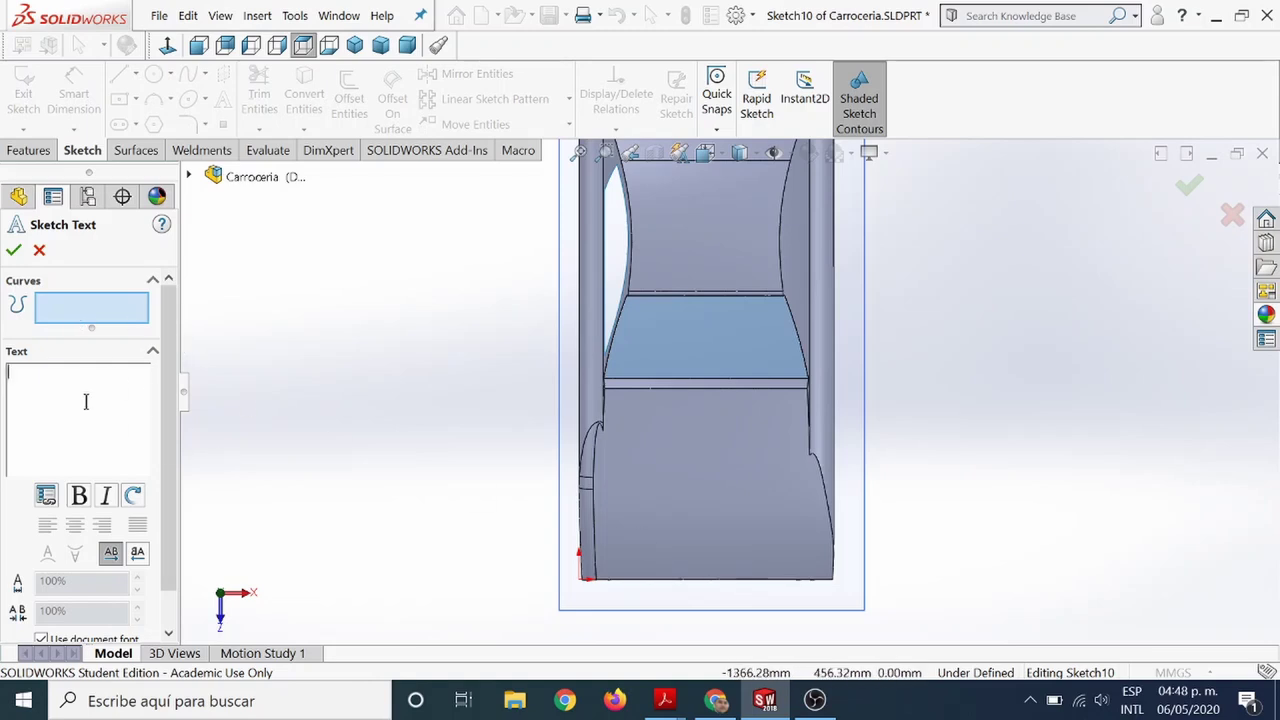
text(73)
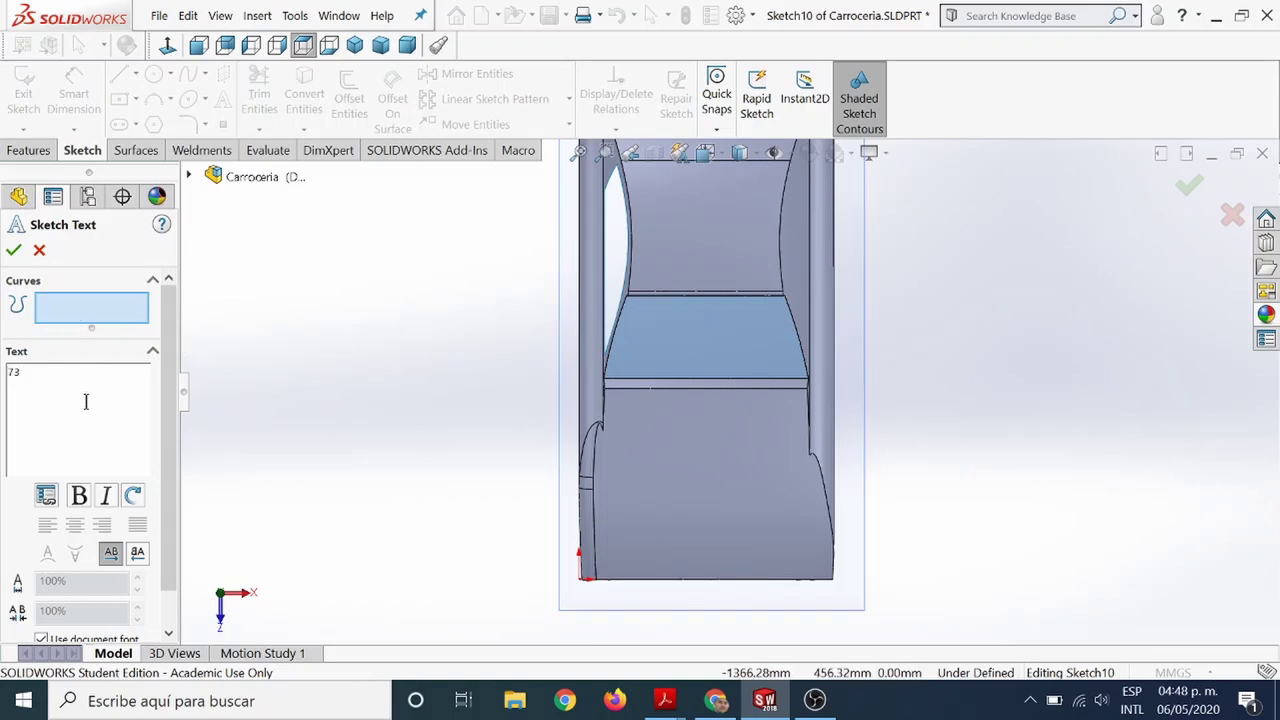
click(646, 501)
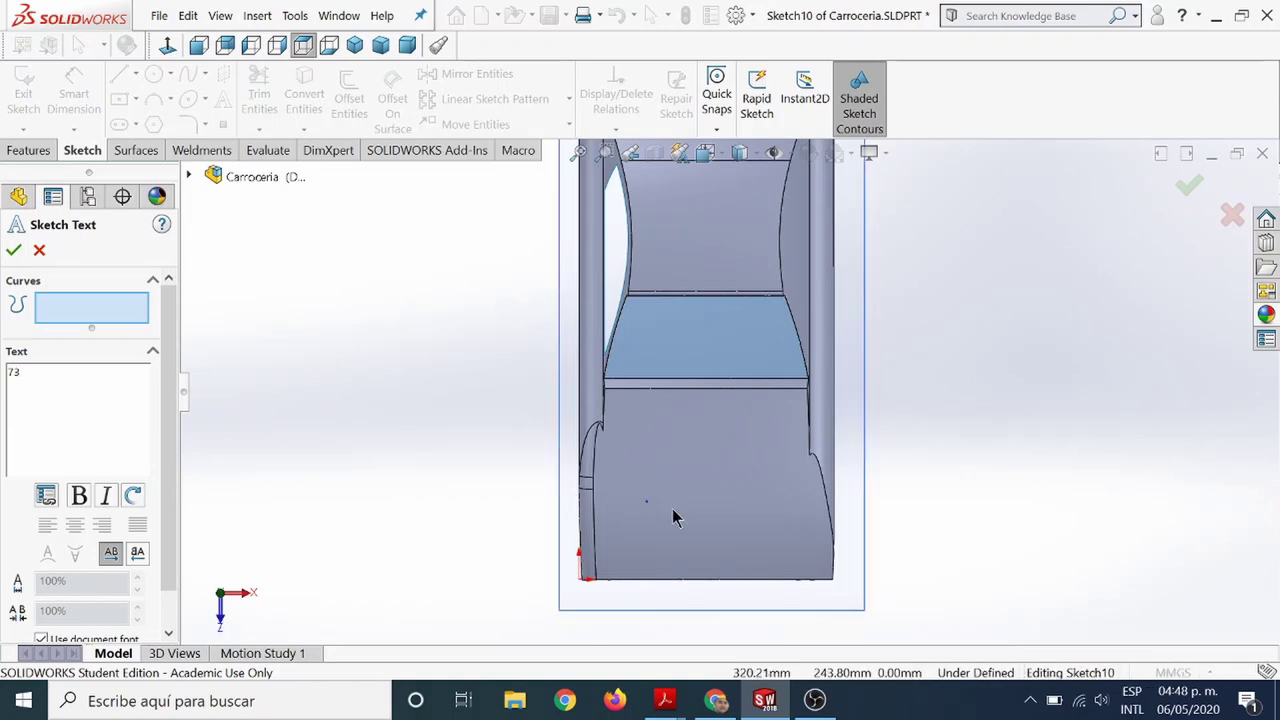
click(678, 504)
scroll(678, 510, down, 2)
scroll(697, 486, down, 3)
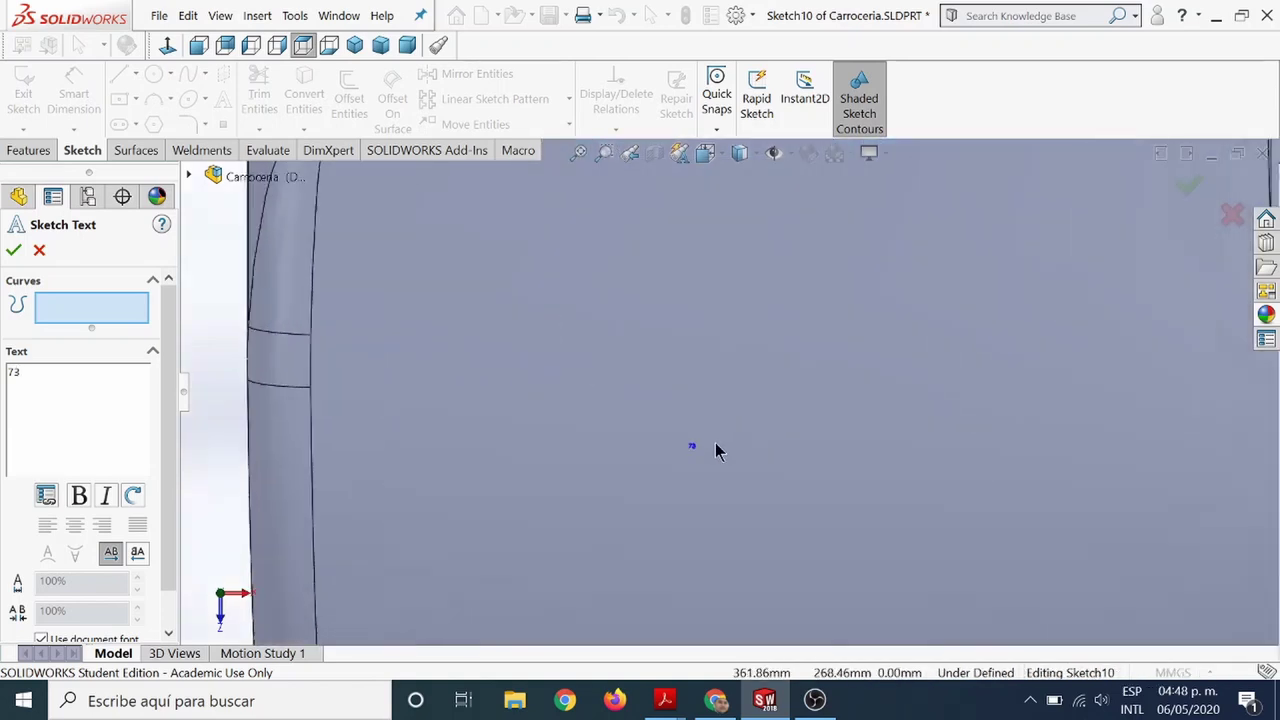
scroll(712, 450, down, 2)
scroll(710, 442, down, 2)
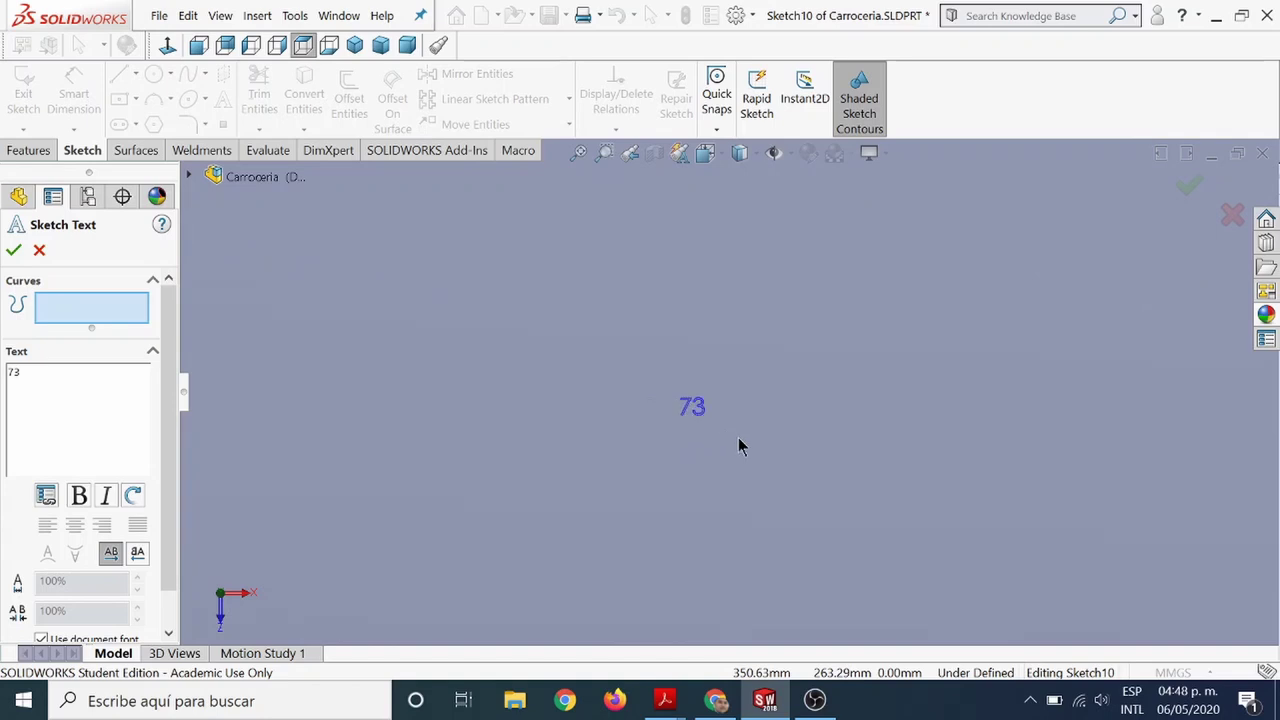
scroll(840, 440, up, 3)
scroll(789, 414, up, 2)
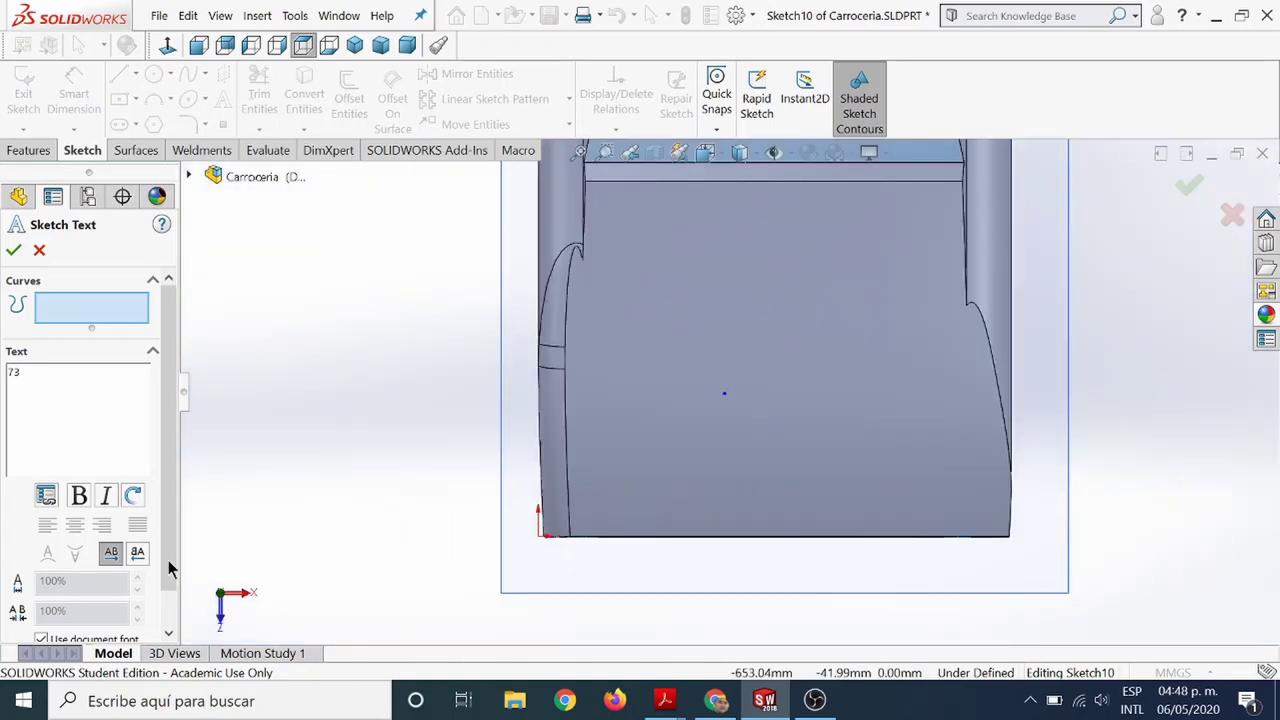
scroll(163, 496, down, 1)
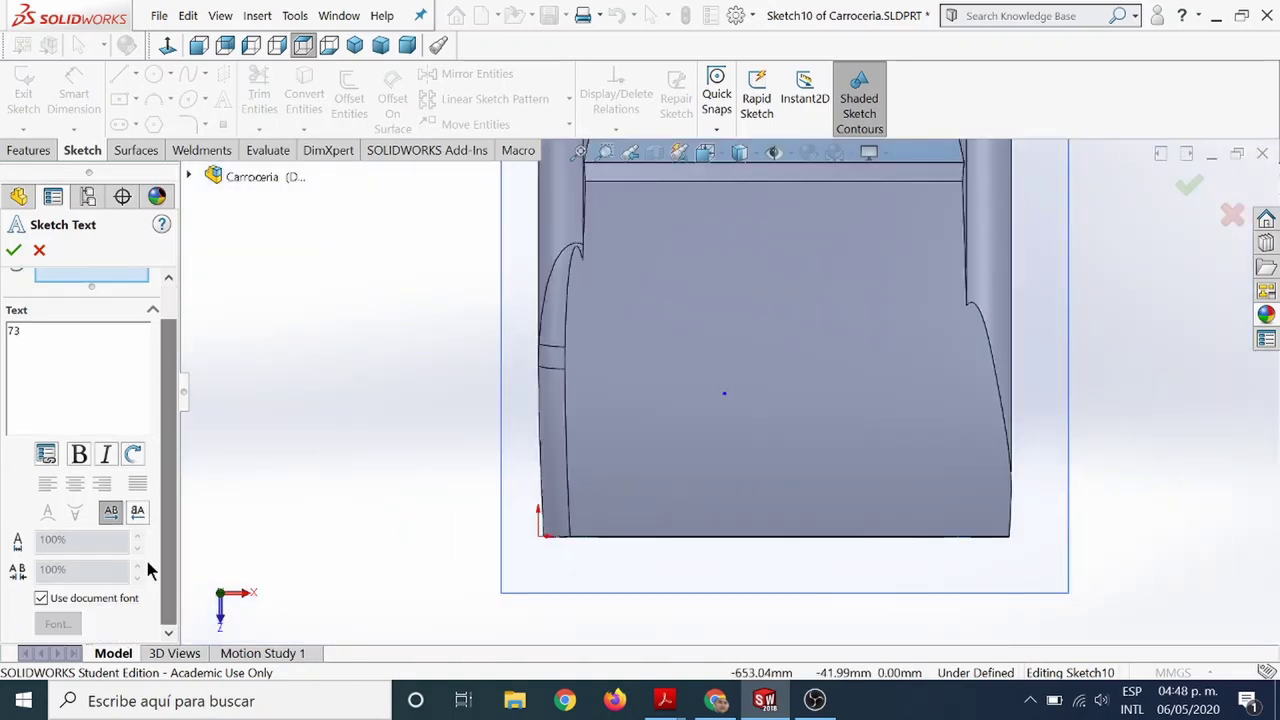
Turn off the document font and give the '73' text a 100 mm height.
click(40, 599)
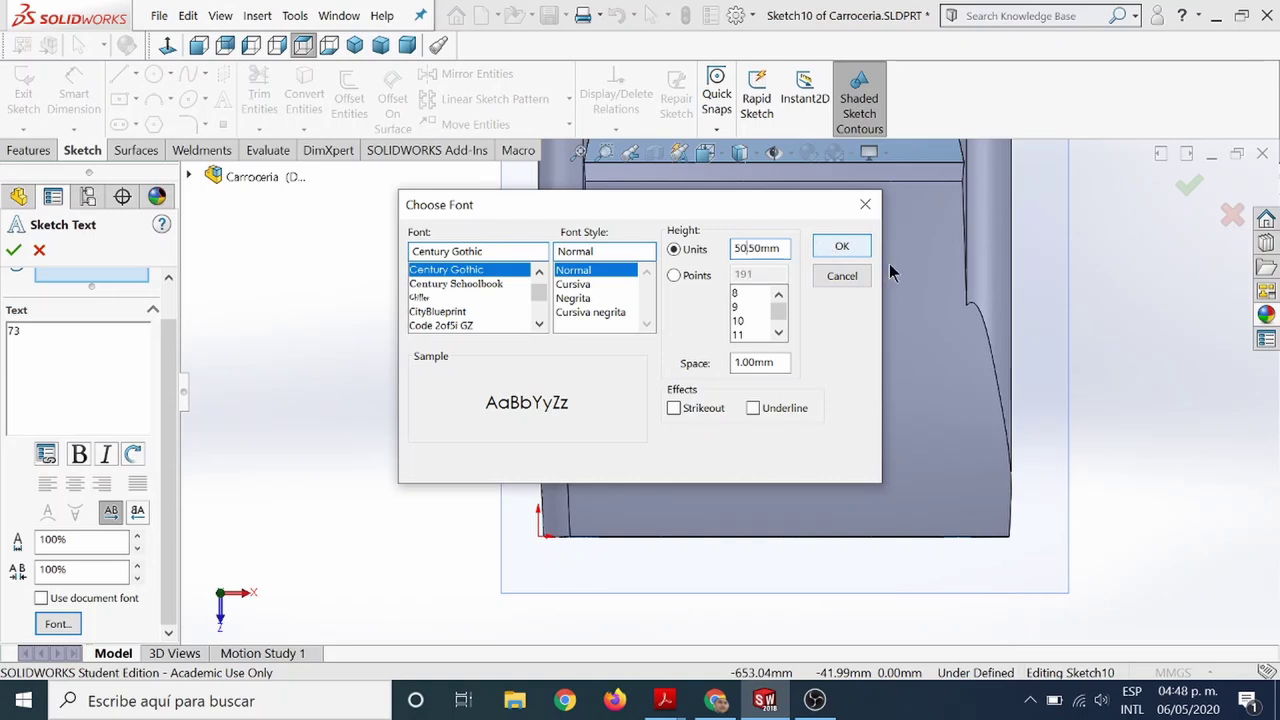
drag(794, 219, 556, 287)
click(603, 315)
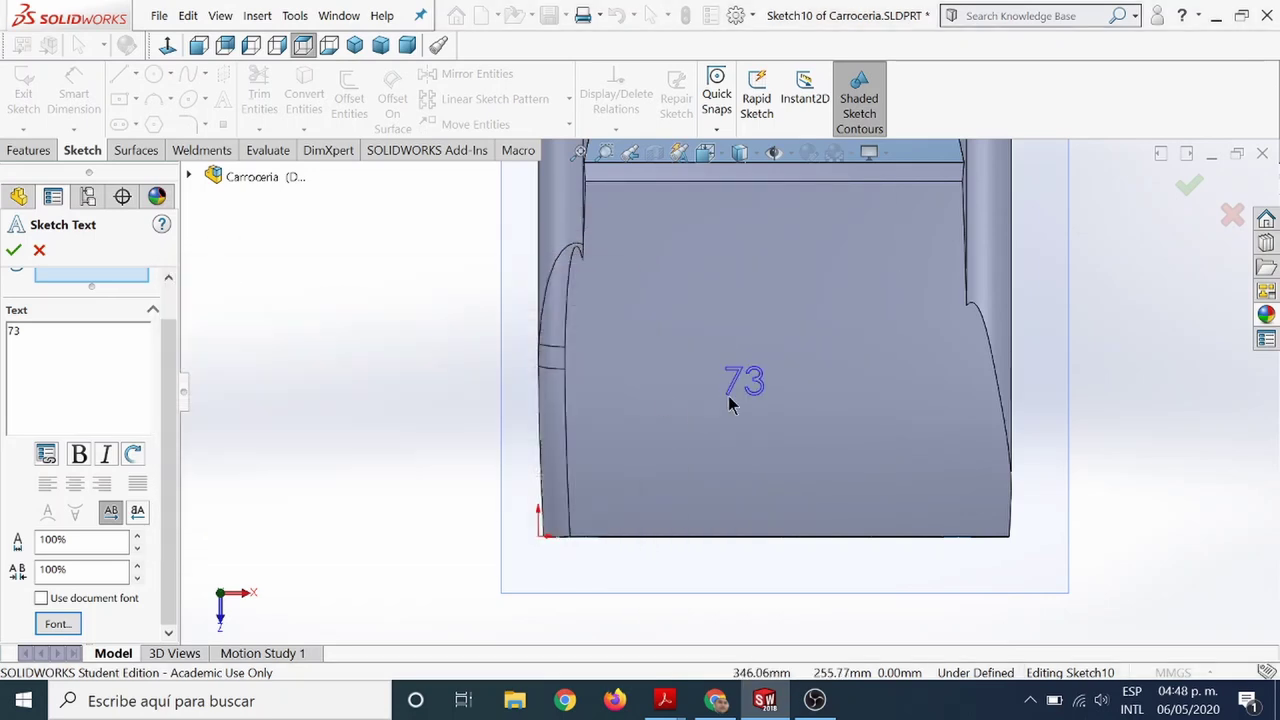
click(57, 624)
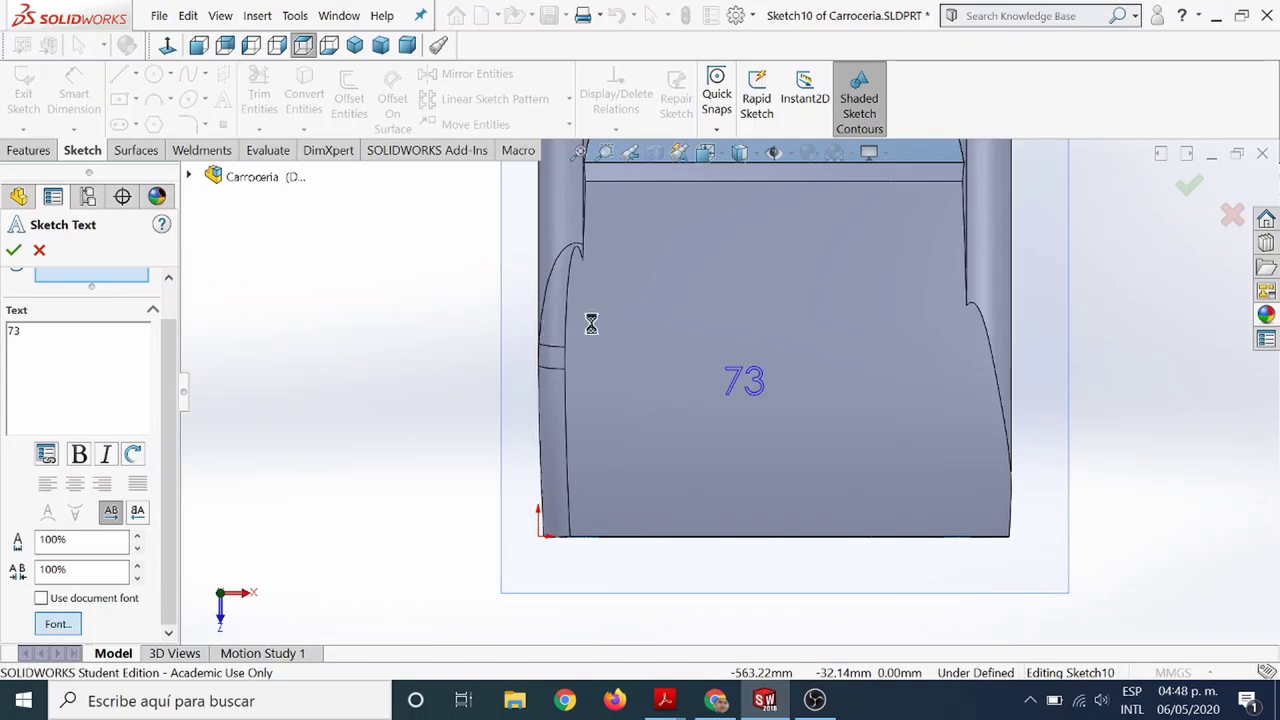
click(742, 258)
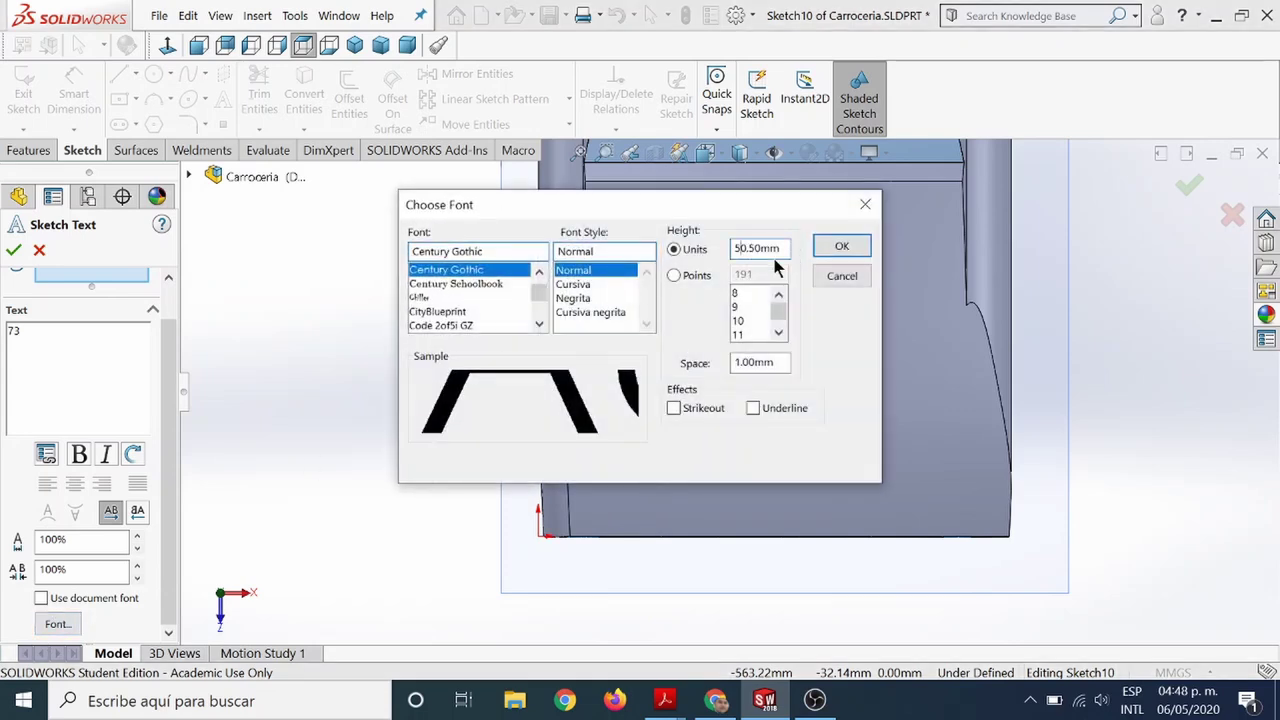
key(BackSpace)
click(840, 247)
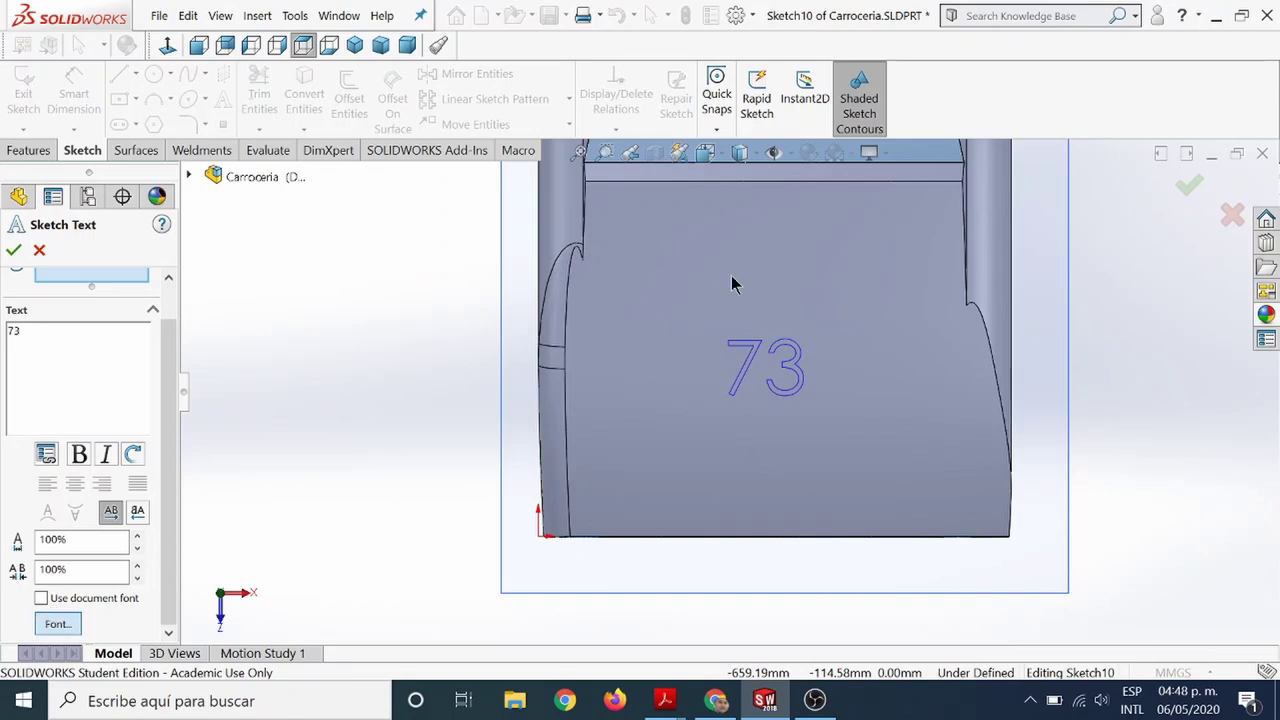
key(space)
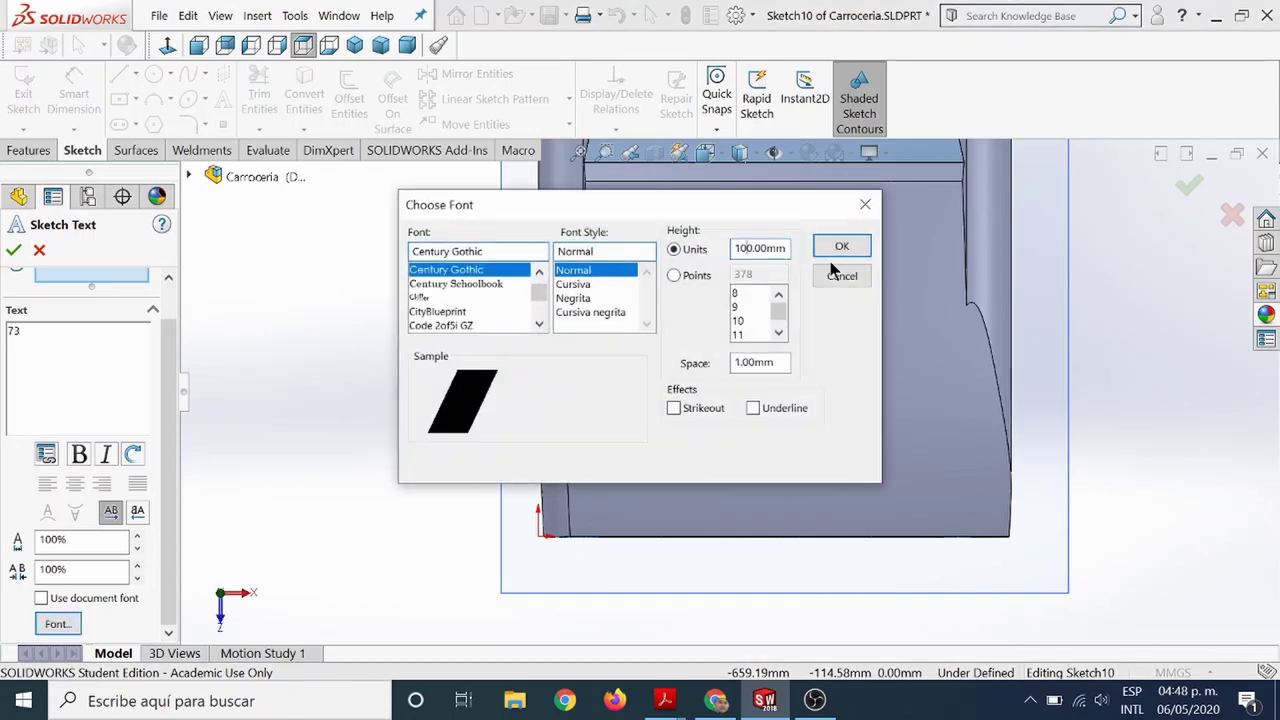
key(Return)
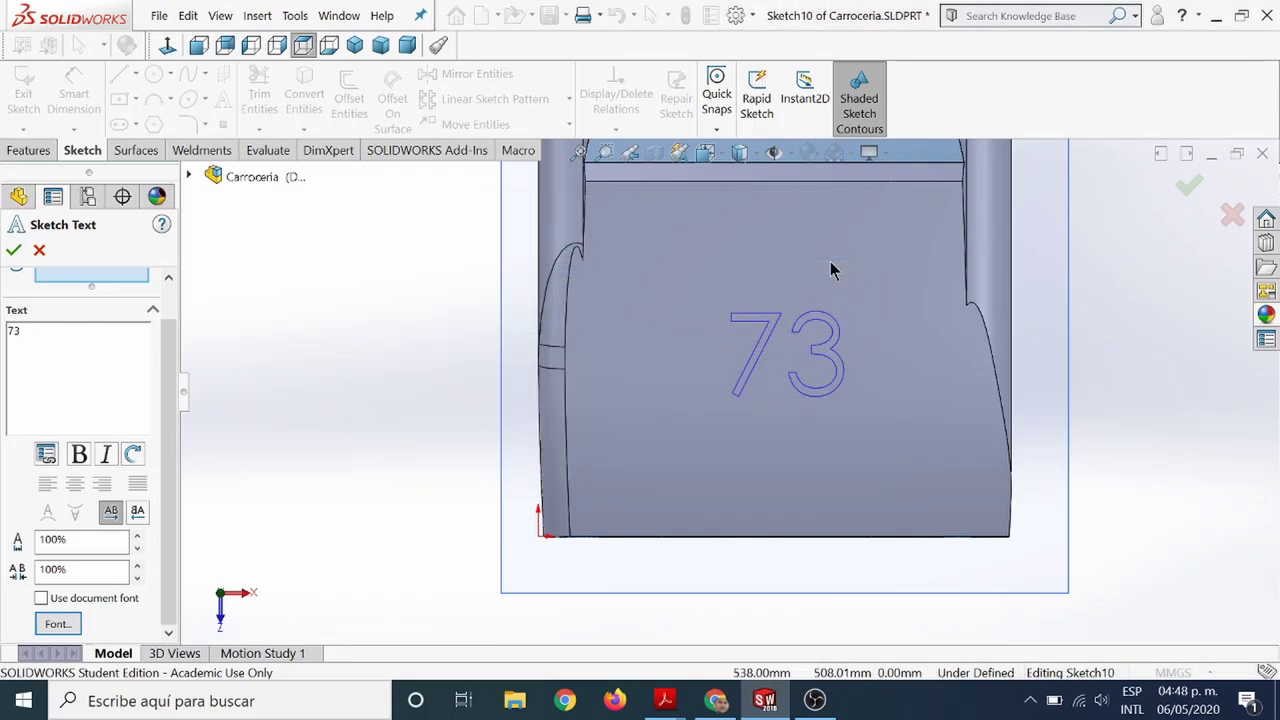
click(1190, 187)
Check the '73' text over the hood and exit the sketch.
mouse_move(437, 457)
middle_down()
mouse_move(570, 305)
mouse_move(437, 420)
middle_up()
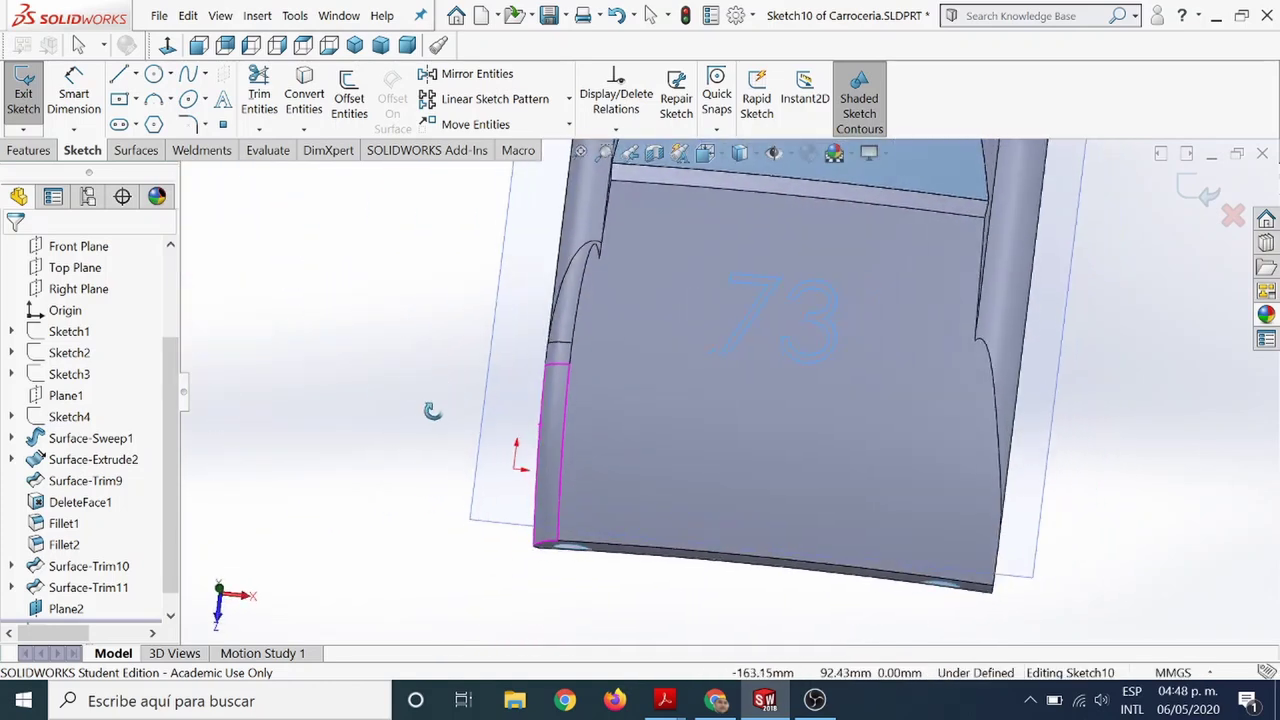
scroll(790, 358, up, 2)
scroll(805, 362, up, 2)
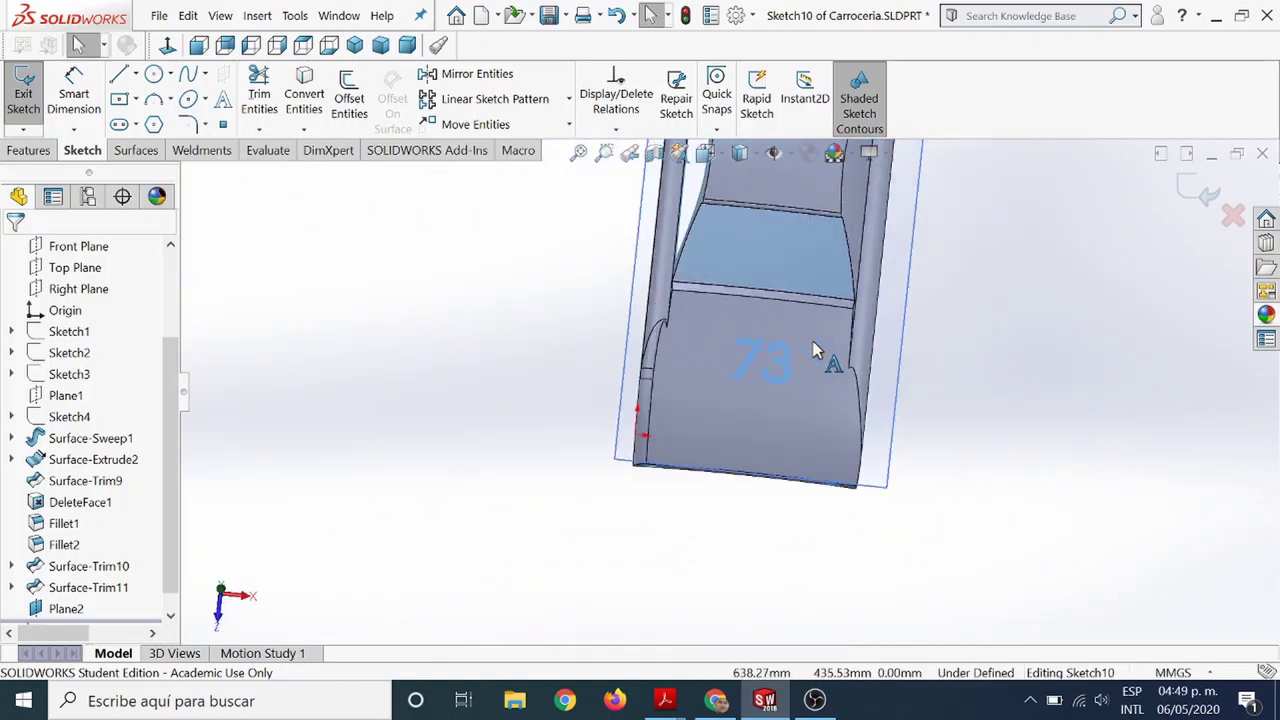
scroll(808, 366, up, 2)
scroll(806, 362, down, 2)
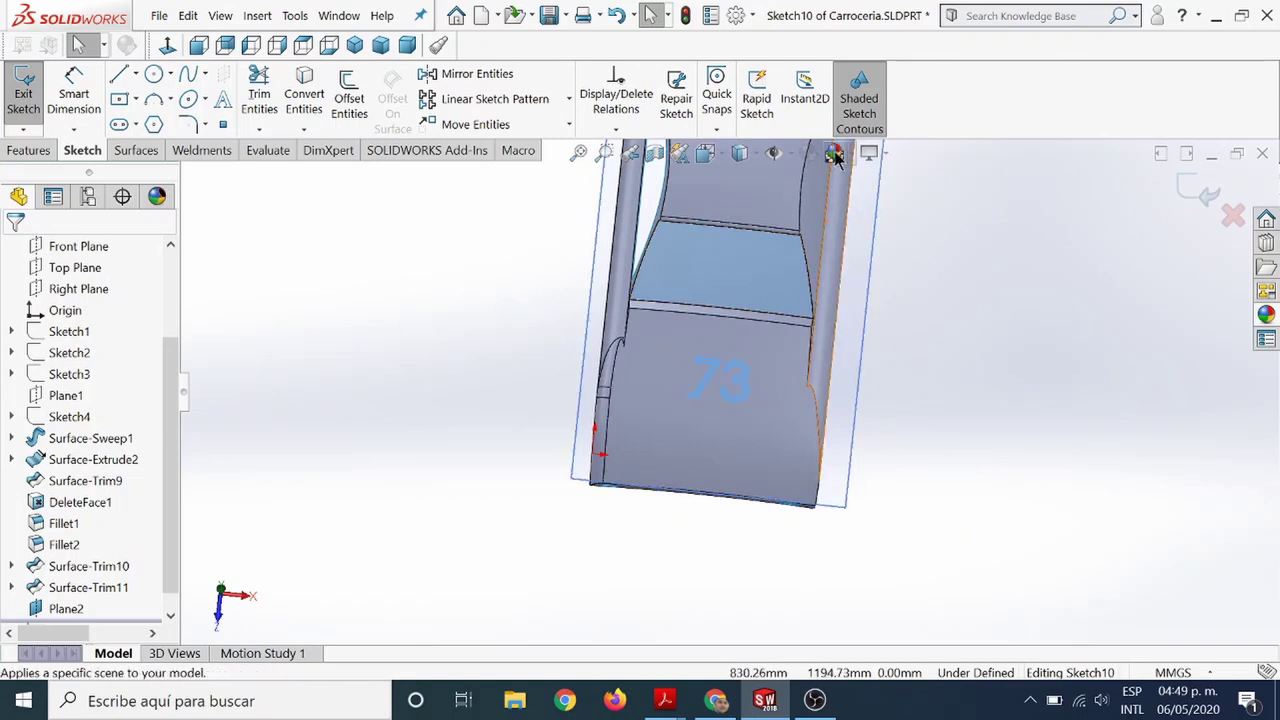
key(ctrl+b)
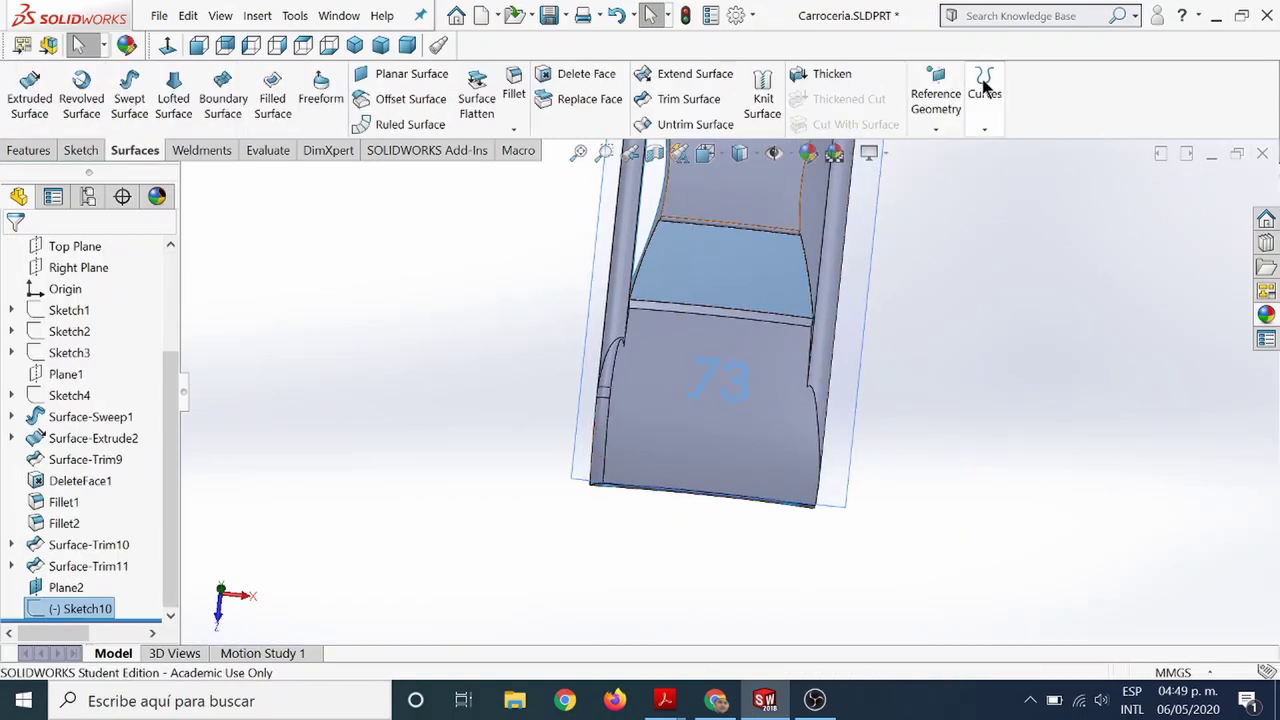
Split the hood face with the '73' text sketch, creating Split Line1.
click(985, 132)
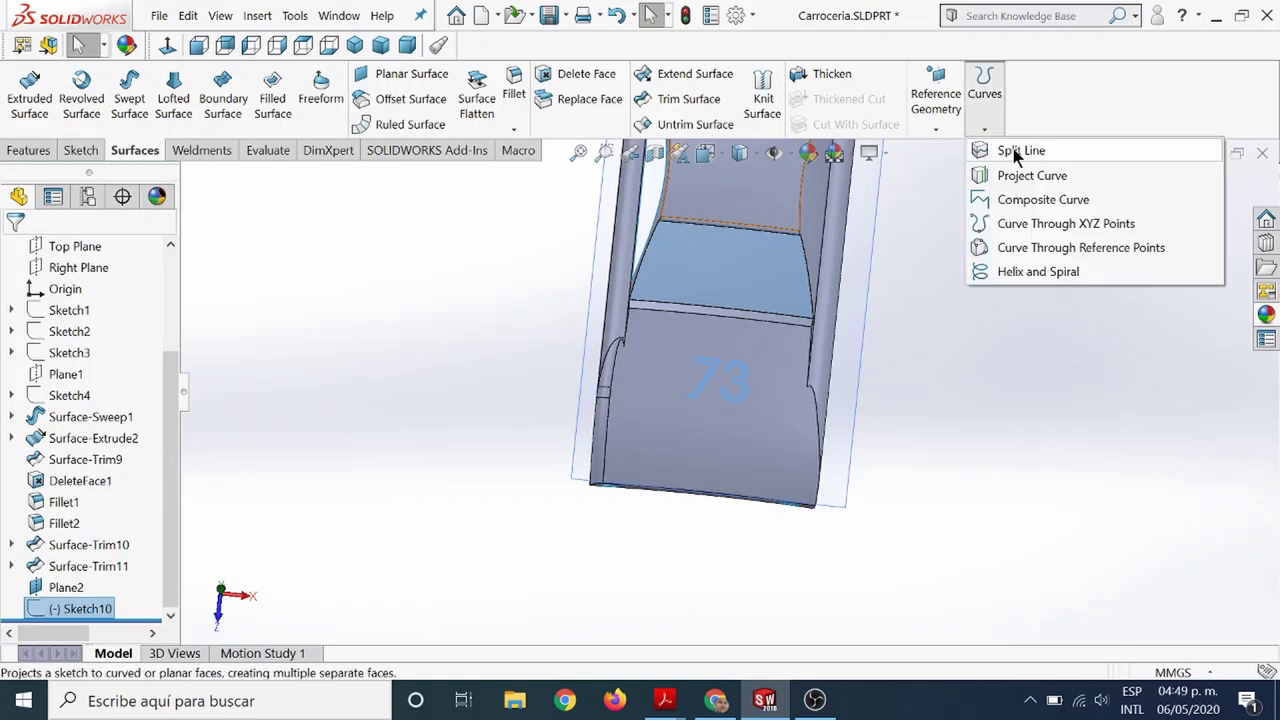
click(1015, 152)
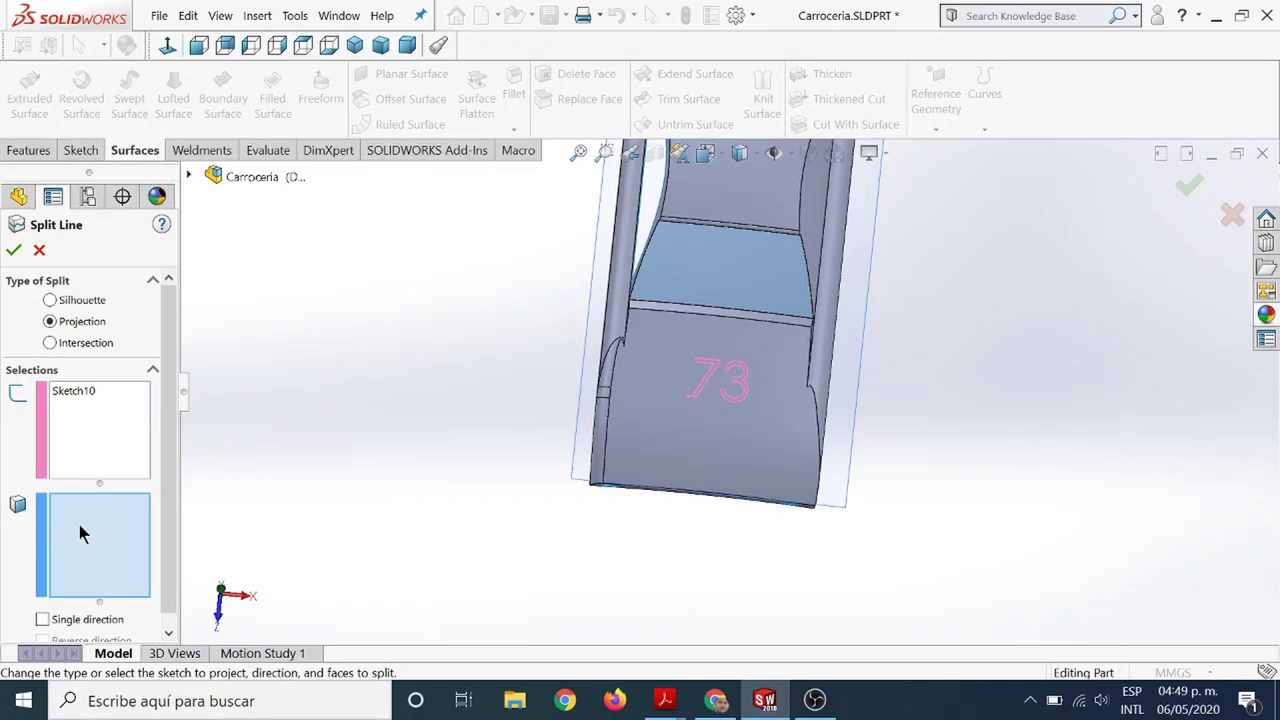
click(725, 457)
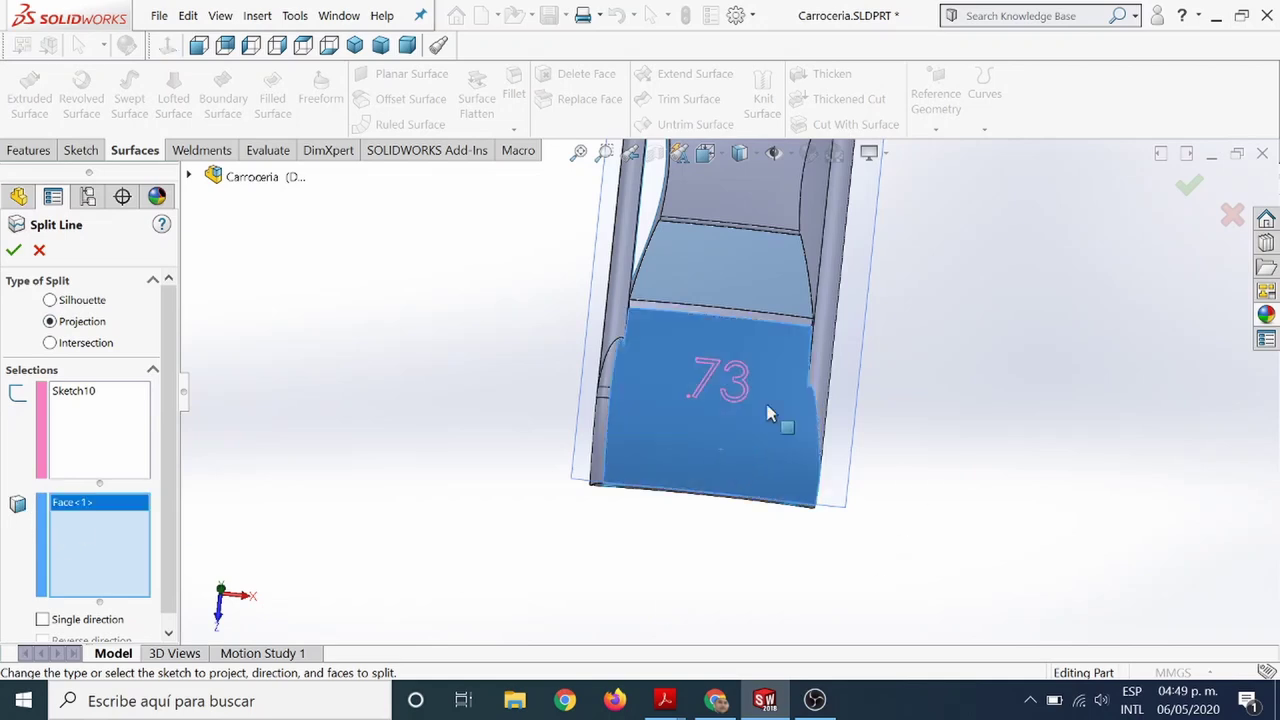
click(1189, 190)
mouse_move(729, 380)
middle_down()
mouse_move(657, 283)
mouse_move(694, 303)
mouse_move(663, 373)
middle_up()
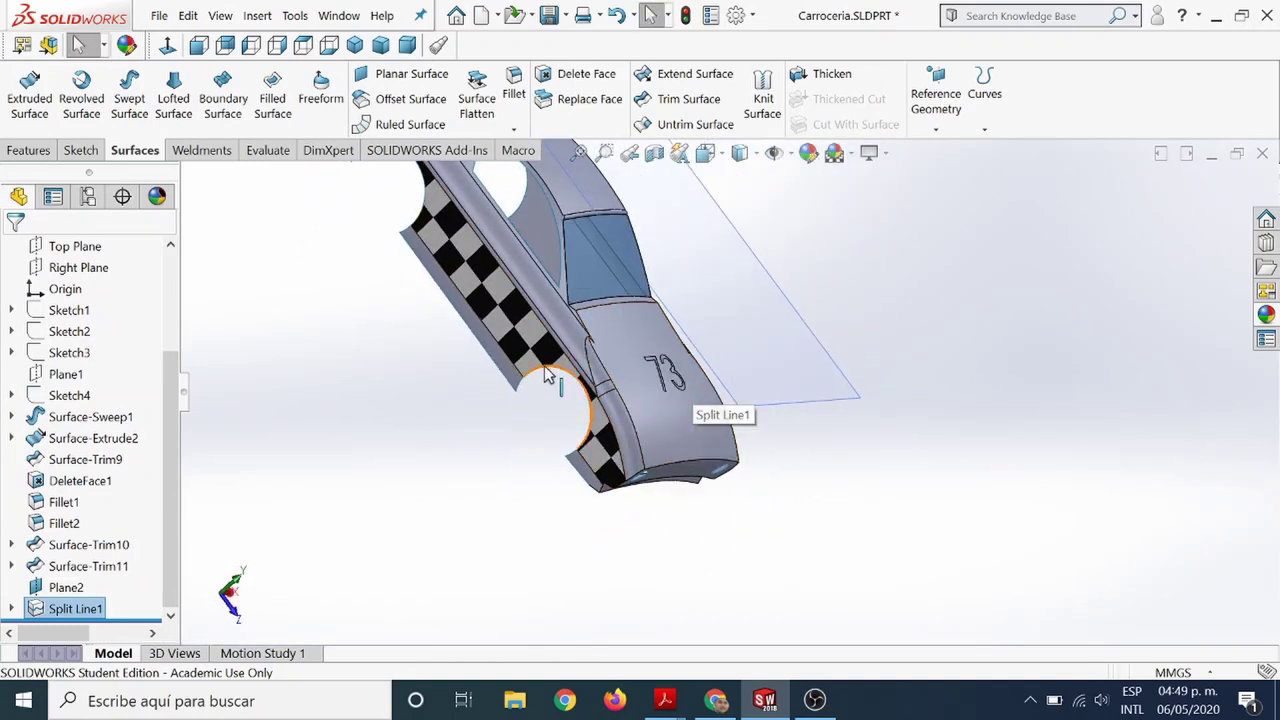
middle_drag(551, 366, 714, 318)
scroll(714, 318, down, 3)
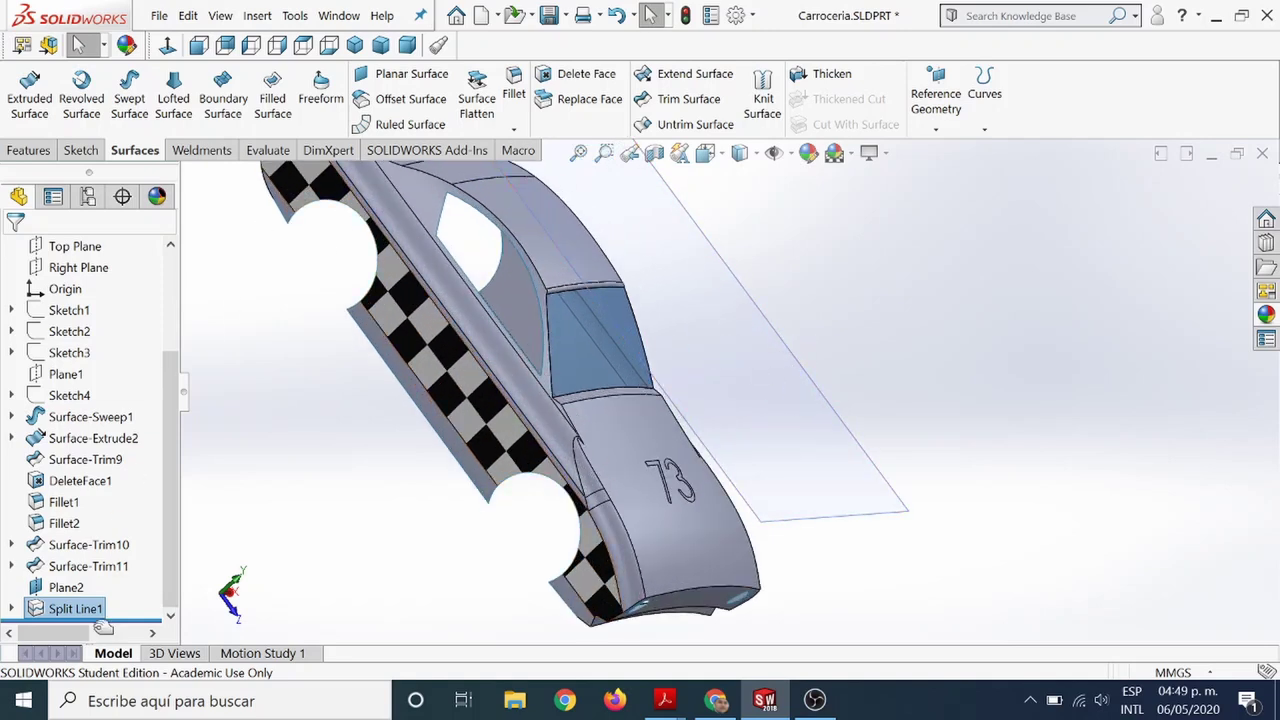
Hide Plane2, switch to the top view, and select the '3' face on the hood.
right_click(64, 588)
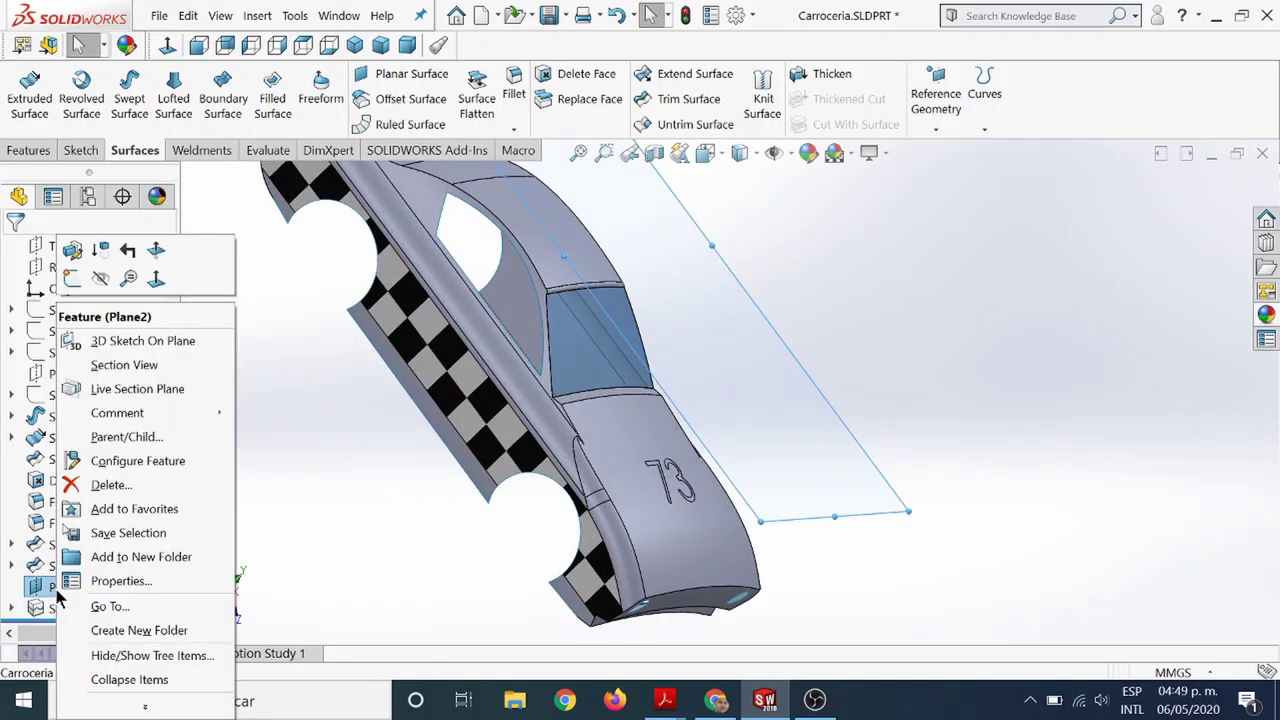
click(100, 279)
key(ctrl+5)
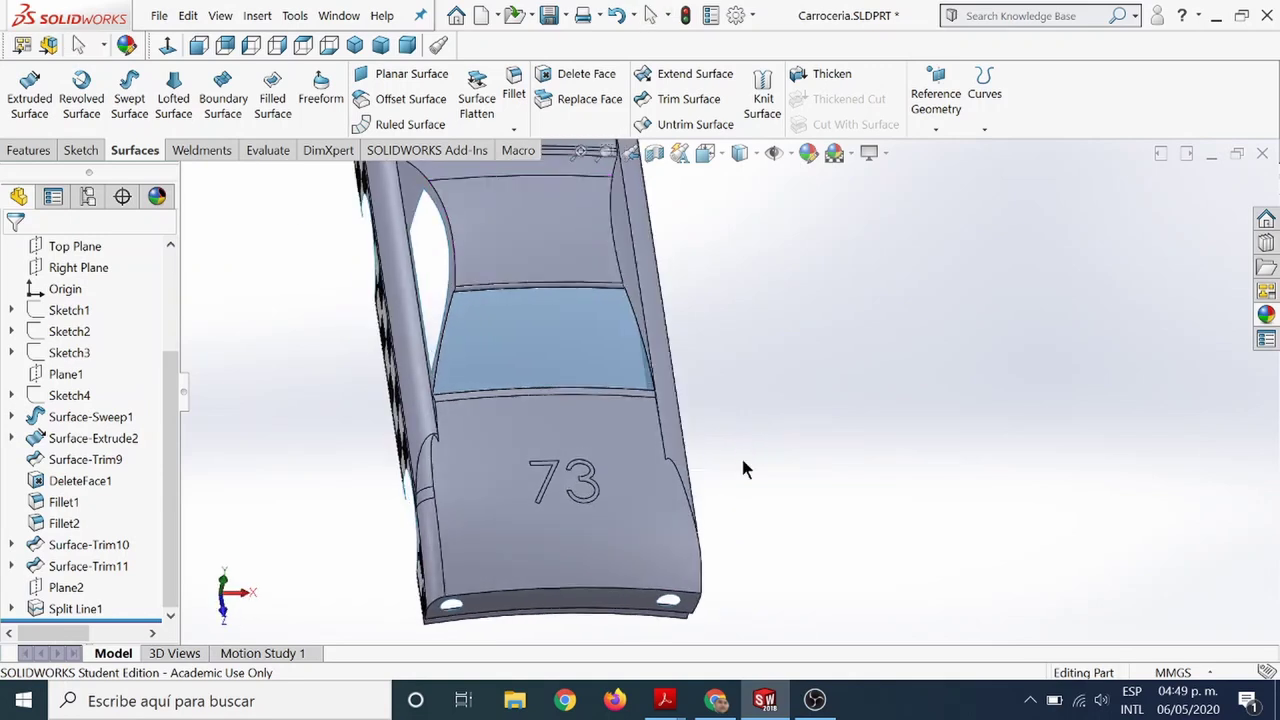
scroll(646, 451, down, 2)
scroll(560, 470, down, 2)
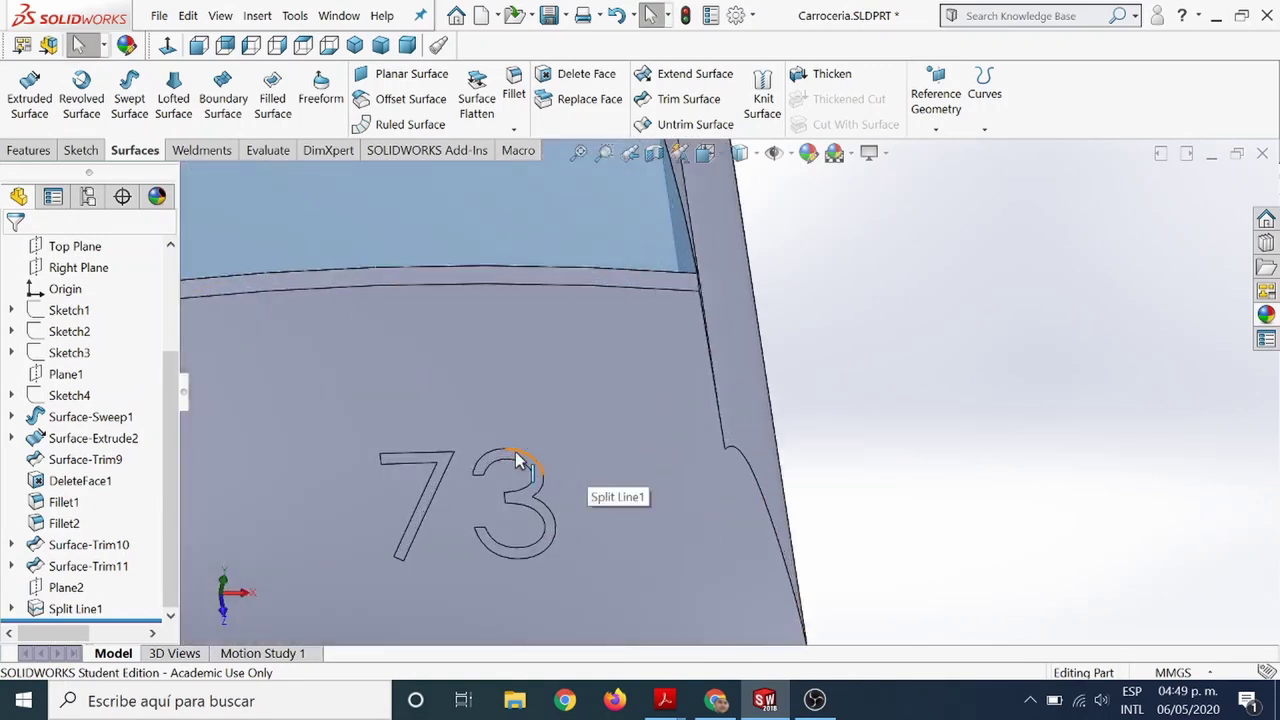
click(514, 459)
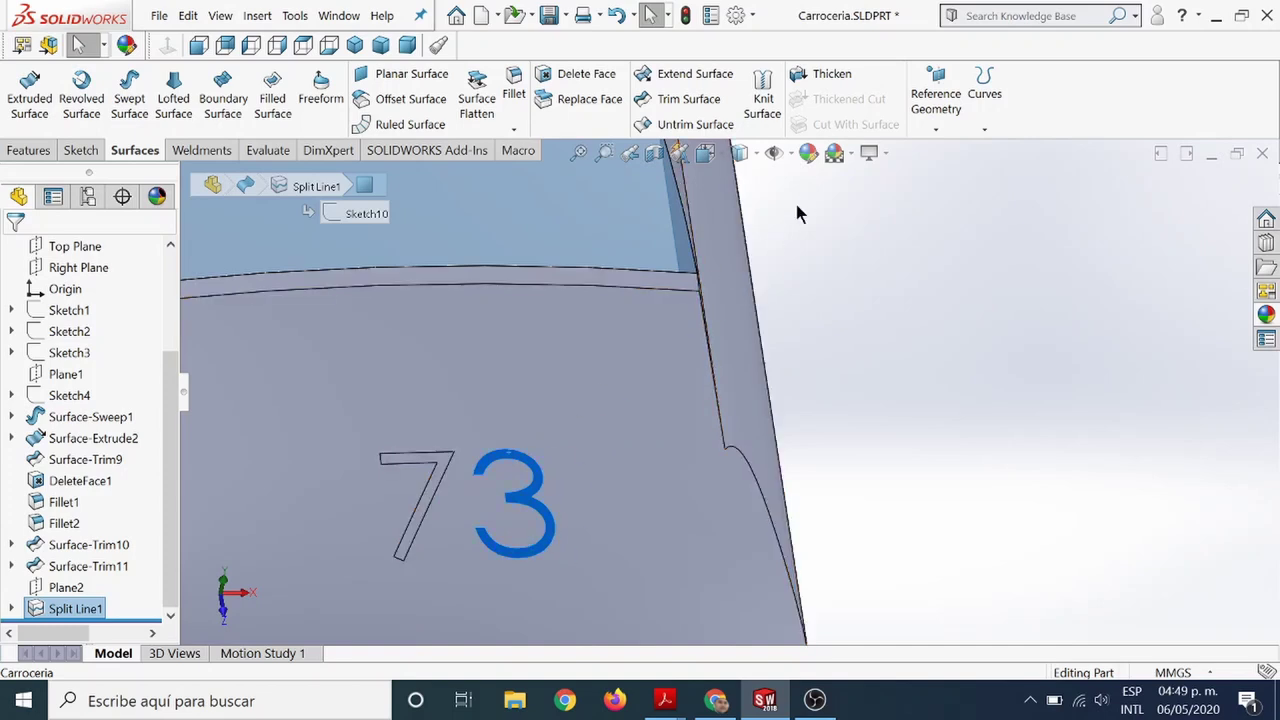
Colour the '3' face of the split-line 73 yellow.
click(819, 158)
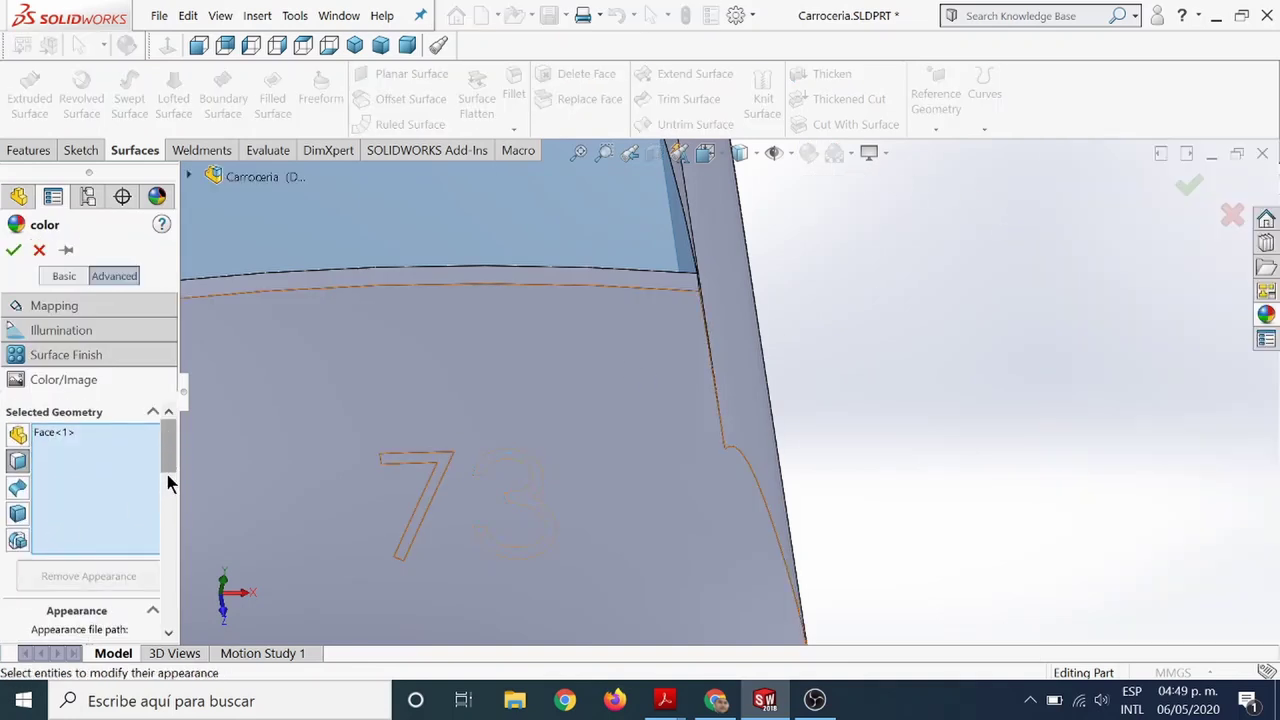
scroll(164, 480, down, 3)
scroll(164, 555, down, 2)
scroll(163, 540, down, 2)
scroll(163, 528, up, 2)
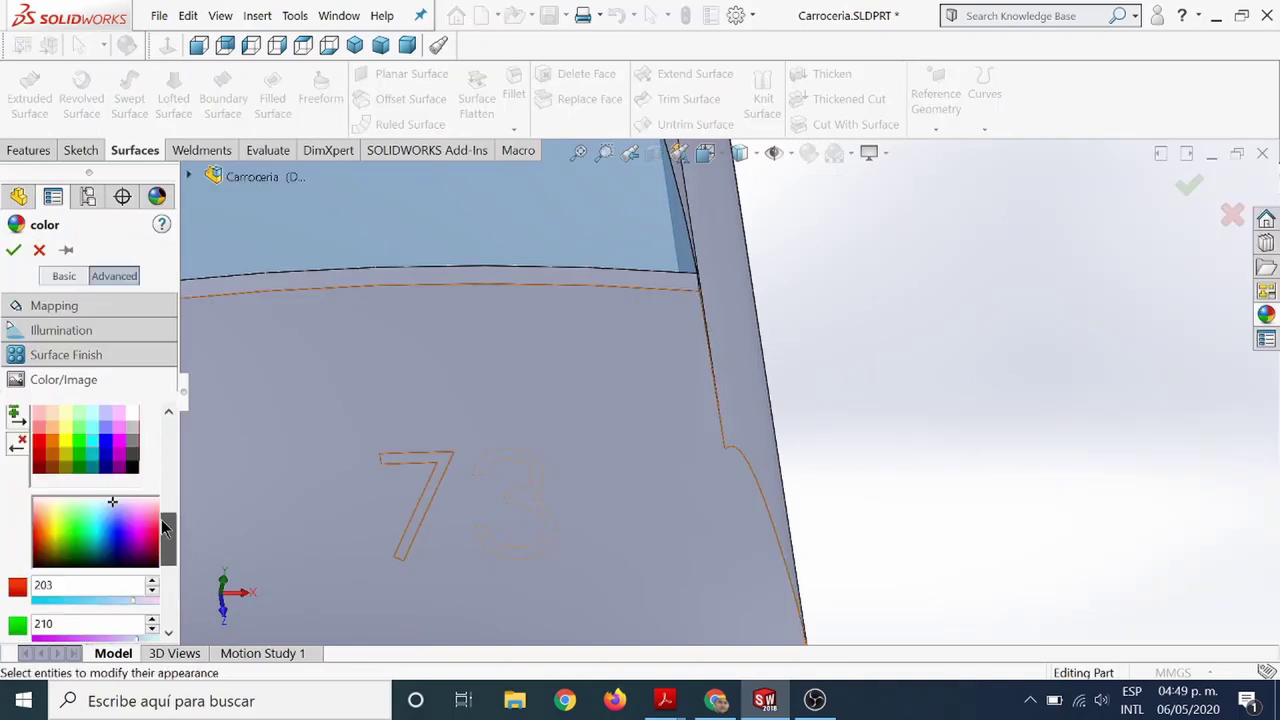
click(63, 443)
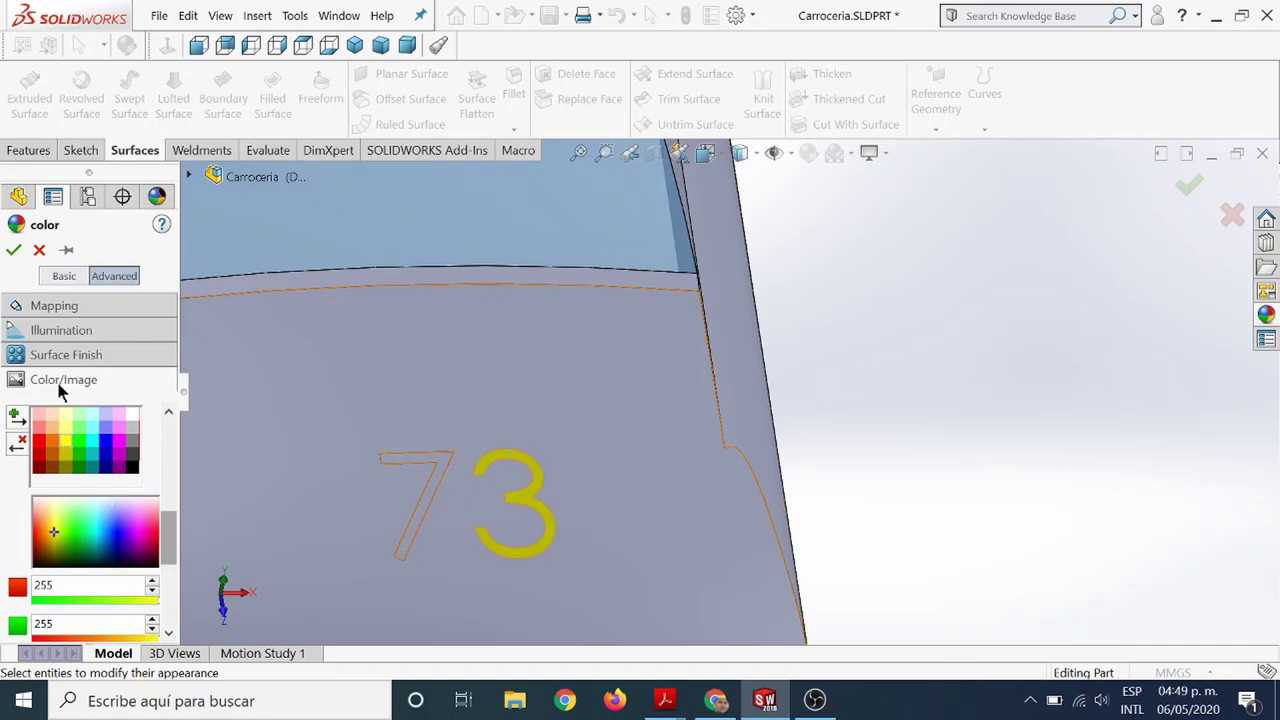
click(14, 250)
Colour the '7' face of the split-line 73 red.
scroll(490, 495, up, 2)
scroll(650, 450, up, 3)
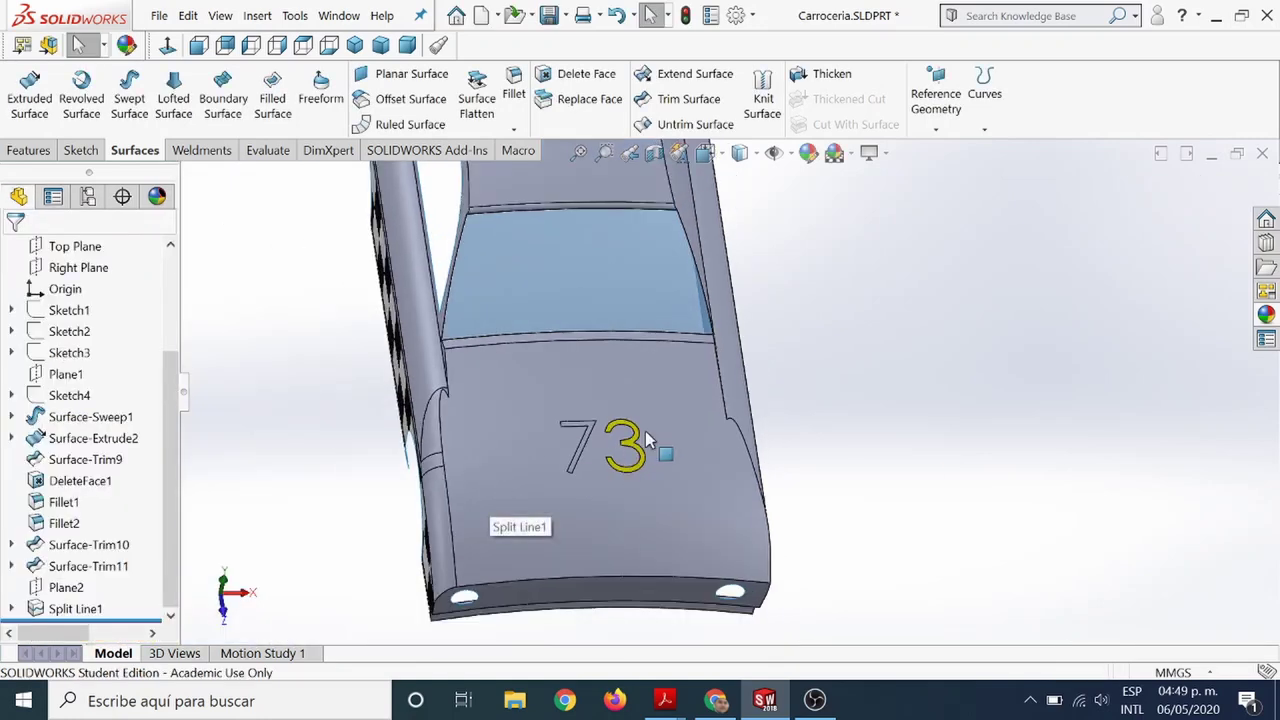
scroll(586, 420, down, 3)
scroll(547, 404, down, 2)
scroll(559, 418, down, 2)
click(559, 418)
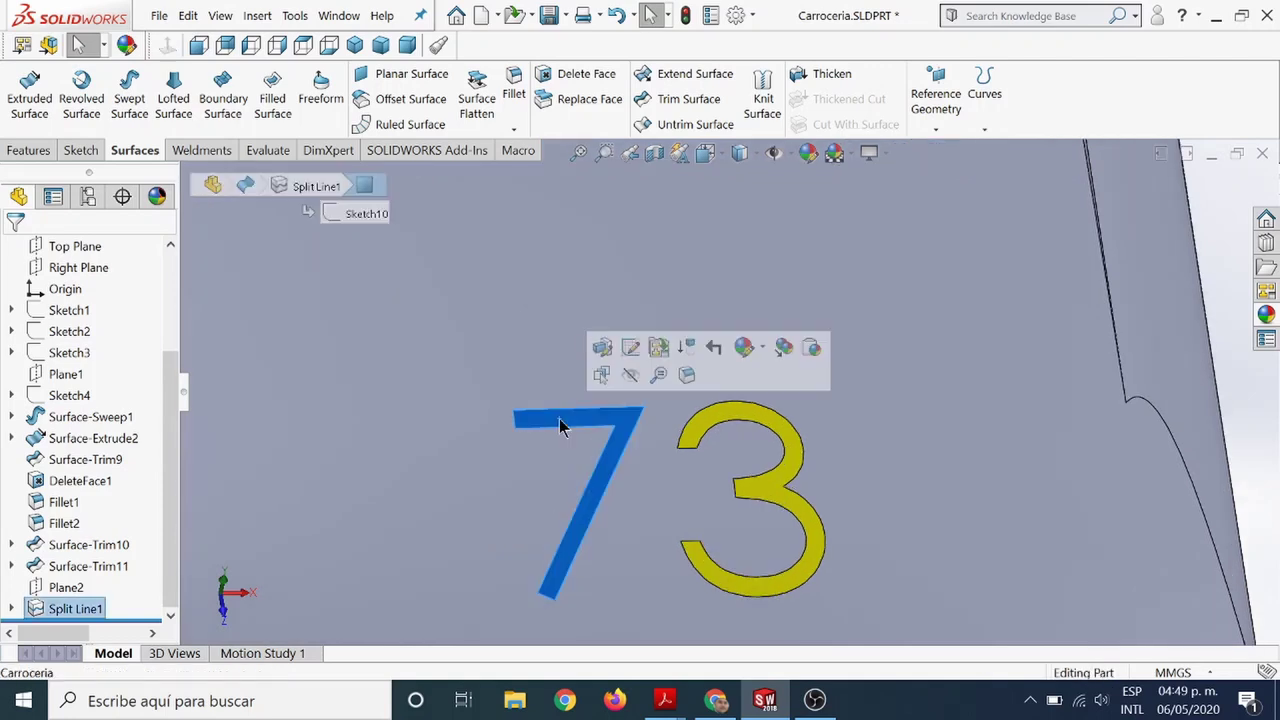
click(766, 350)
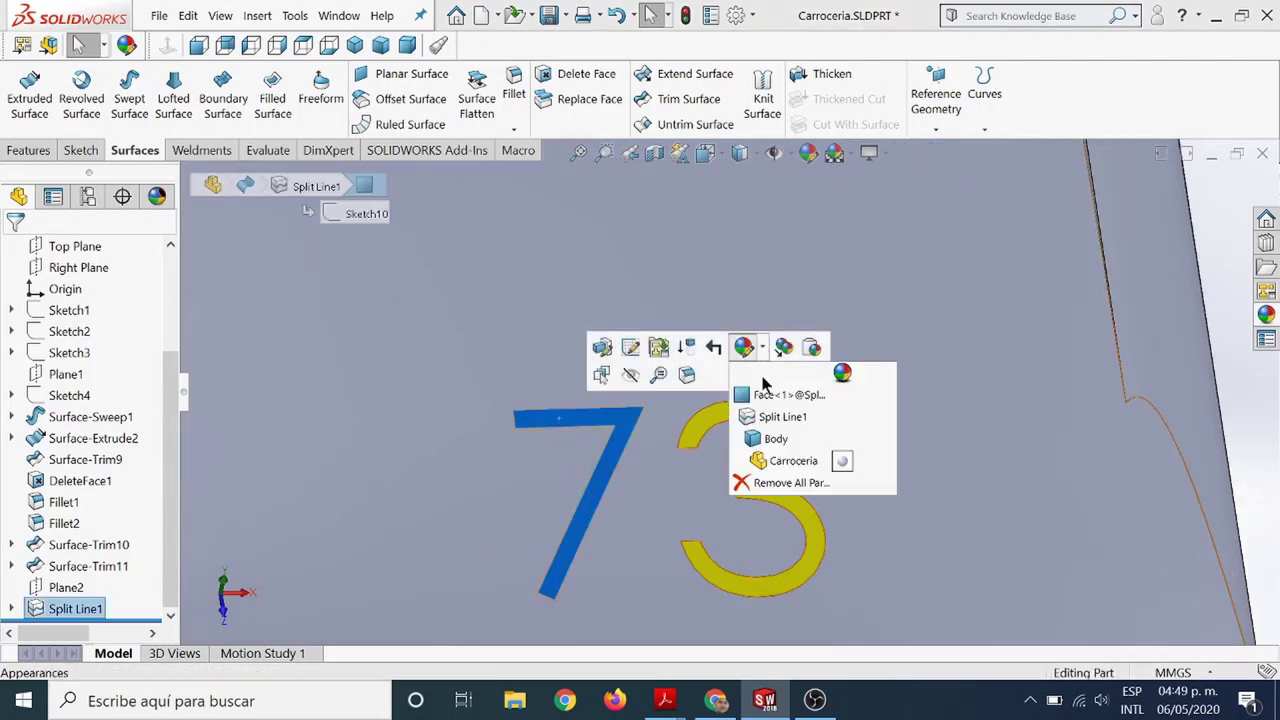
click(757, 398)
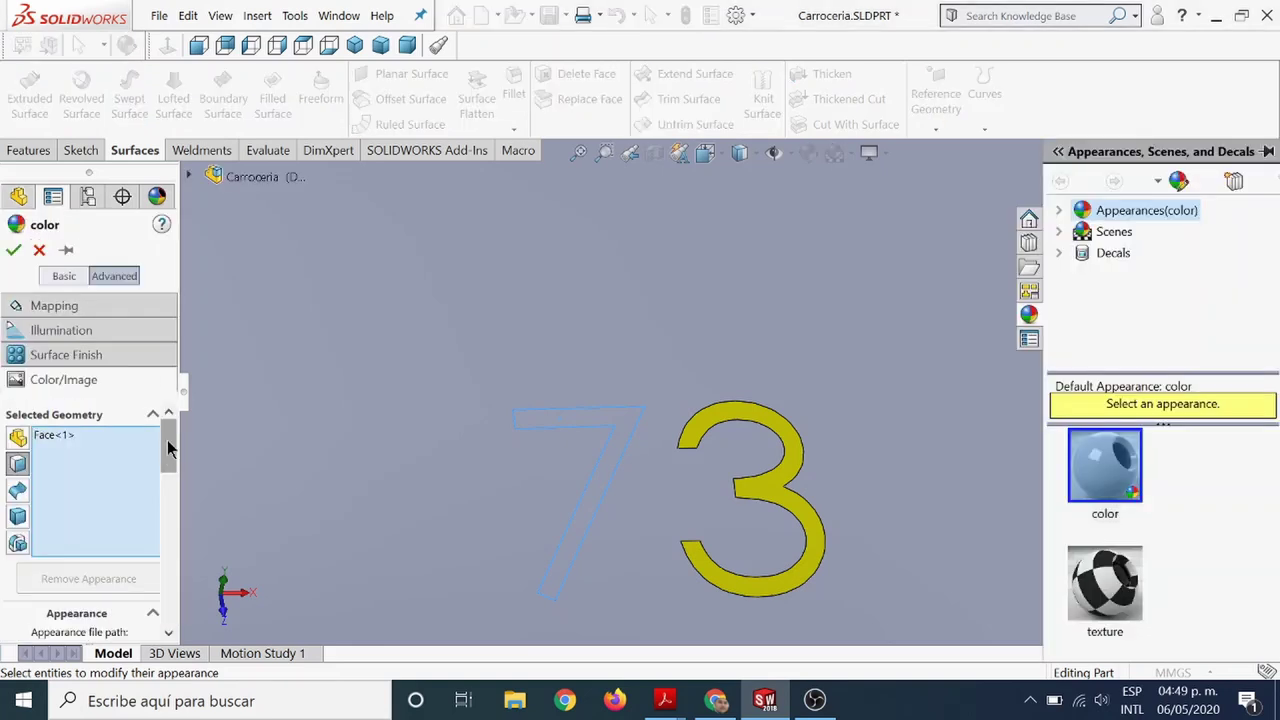
mouse_move(167, 445)
mouse_down()
mouse_move(166, 562)
mouse_move(166, 508)
mouse_up()
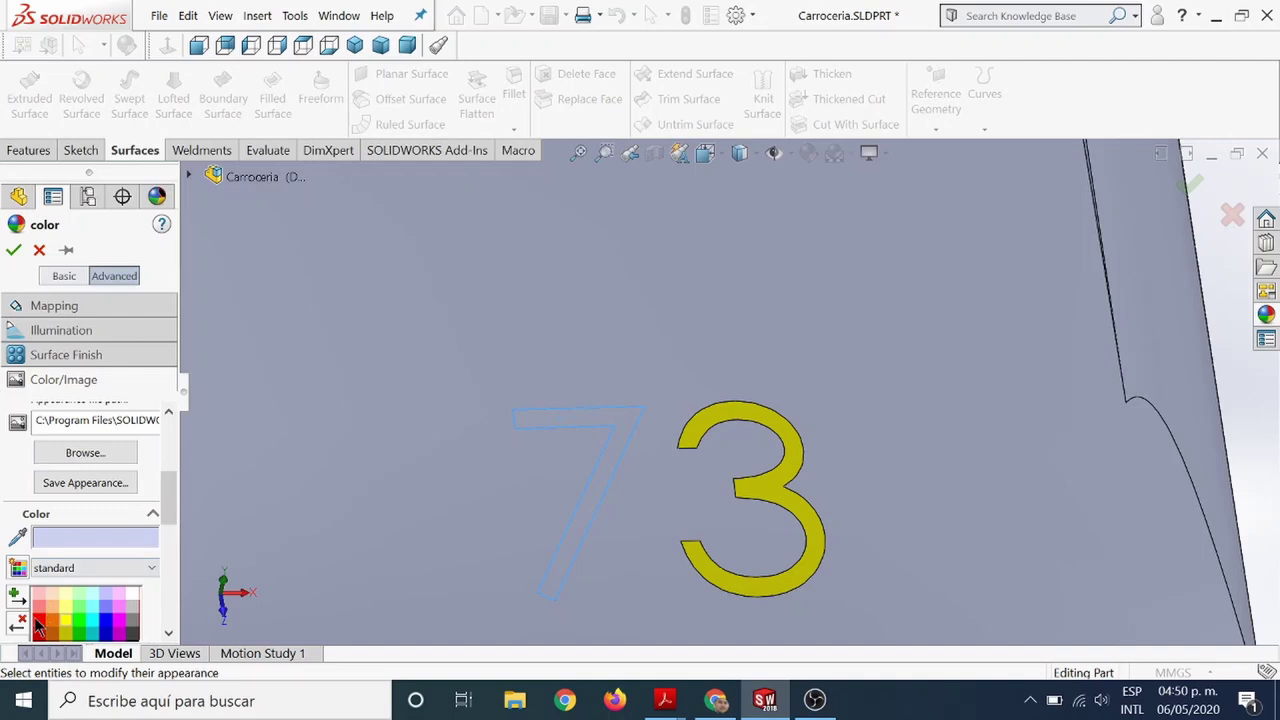
click(38, 625)
click(13, 249)
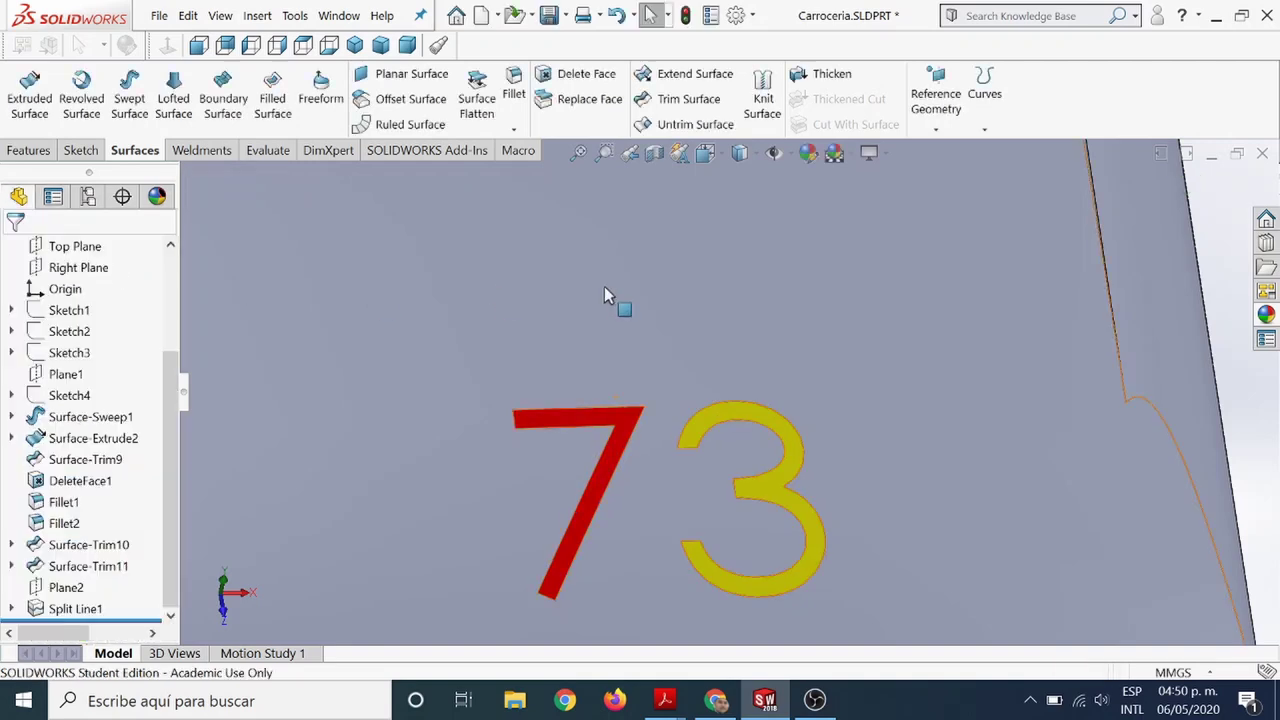
scroll(640, 320, up, 5)
scroll(660, 335, up, 3)
scroll(700, 390, up, 2)
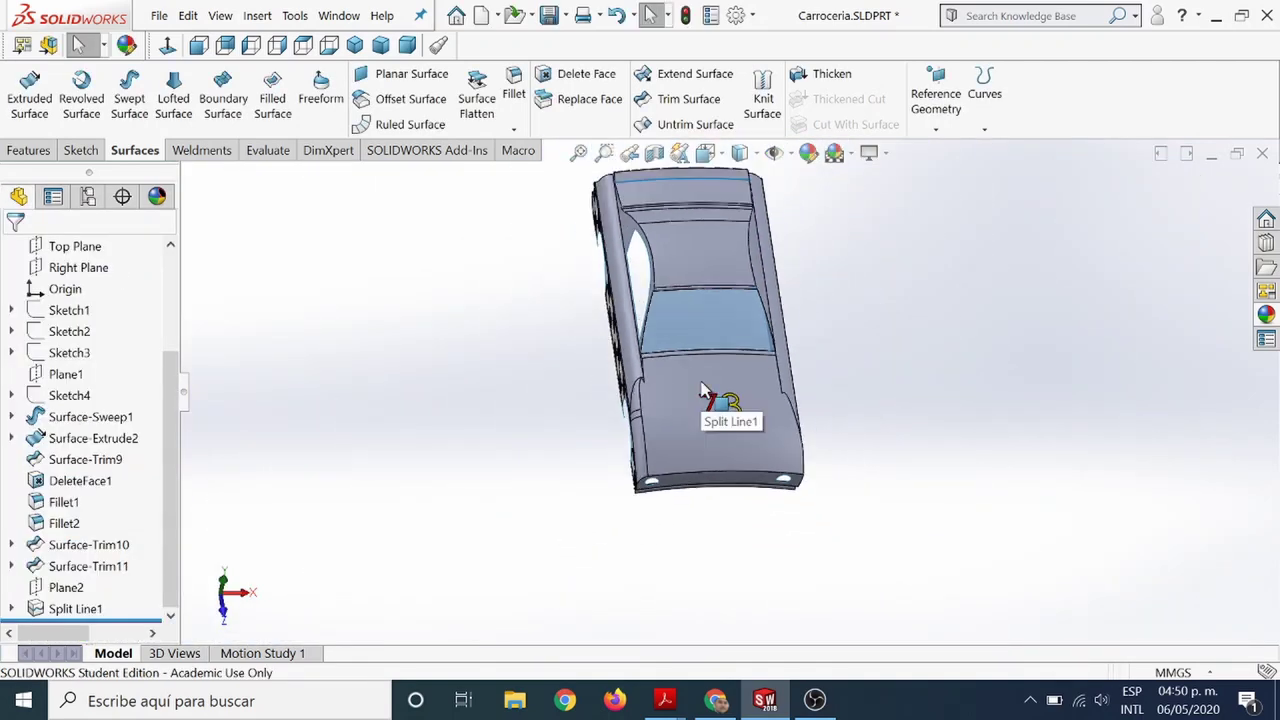
mouse_move(690, 357)
middle_down()
mouse_move(826, 301)
mouse_move(693, 338)
middle_up()
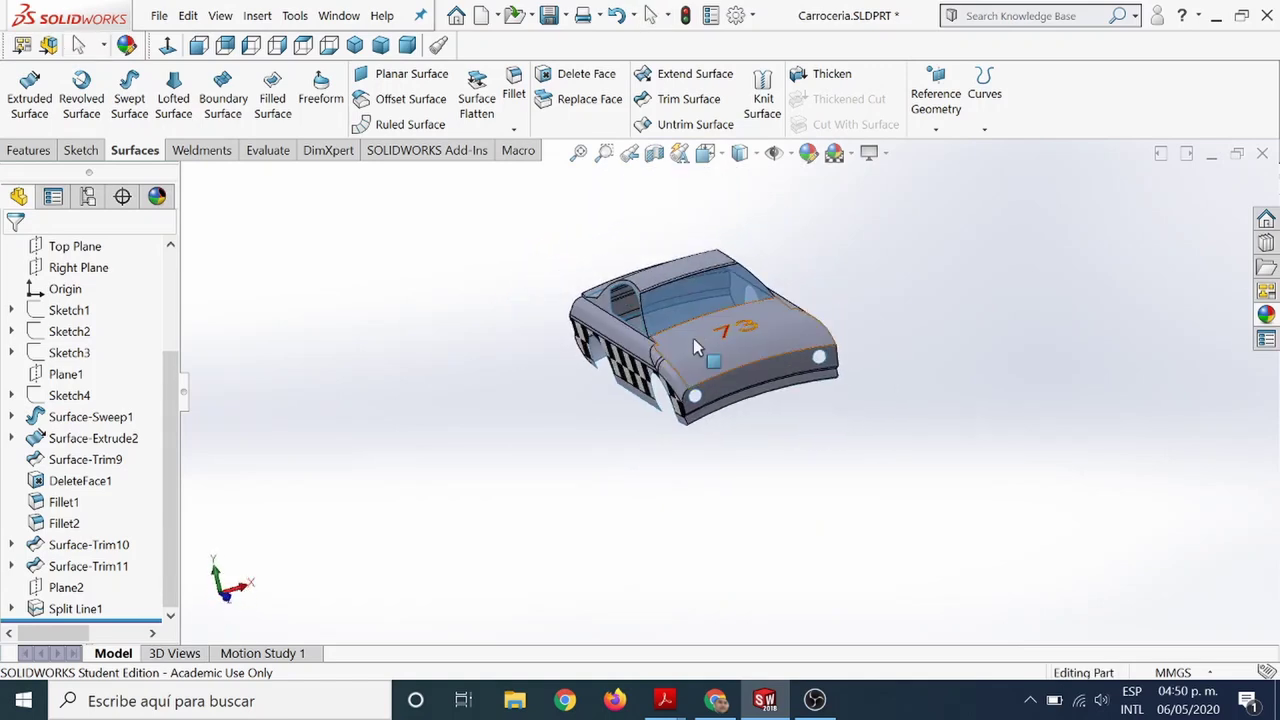
scroll(666, 307, down, 3)
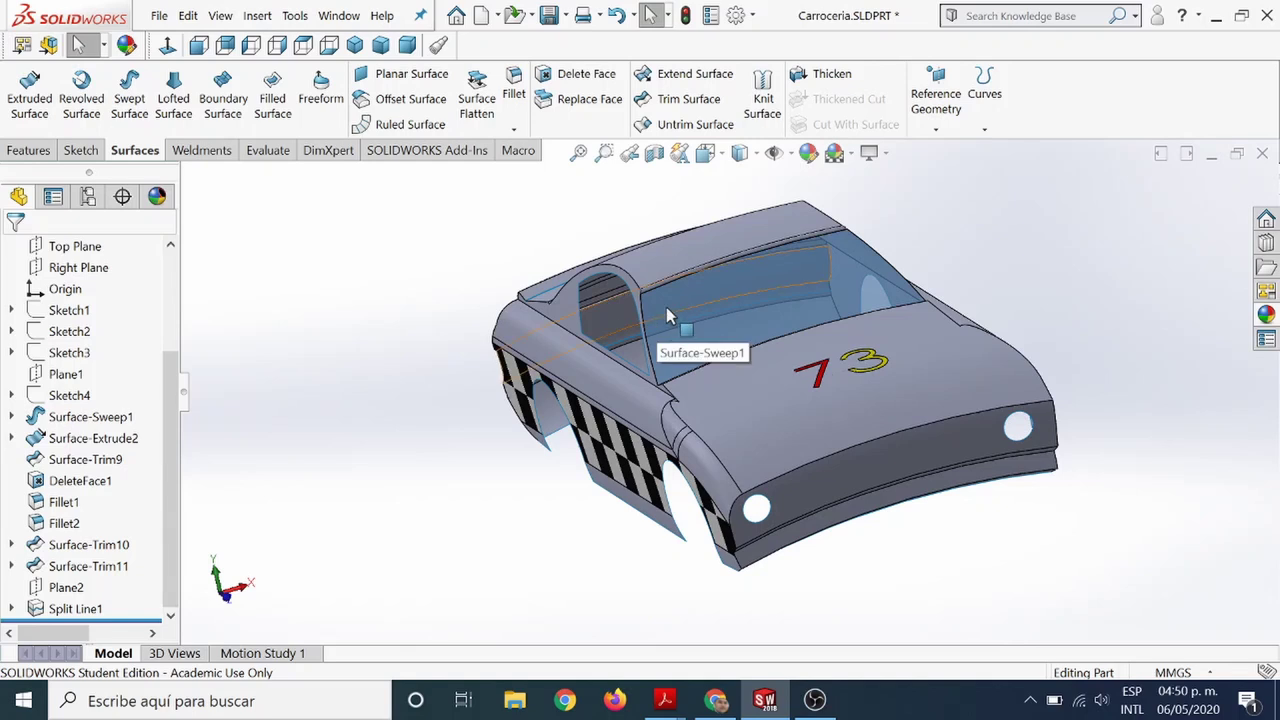
scroll(585, 383, down, 3)
middle_drag(585, 383, 757, 406)
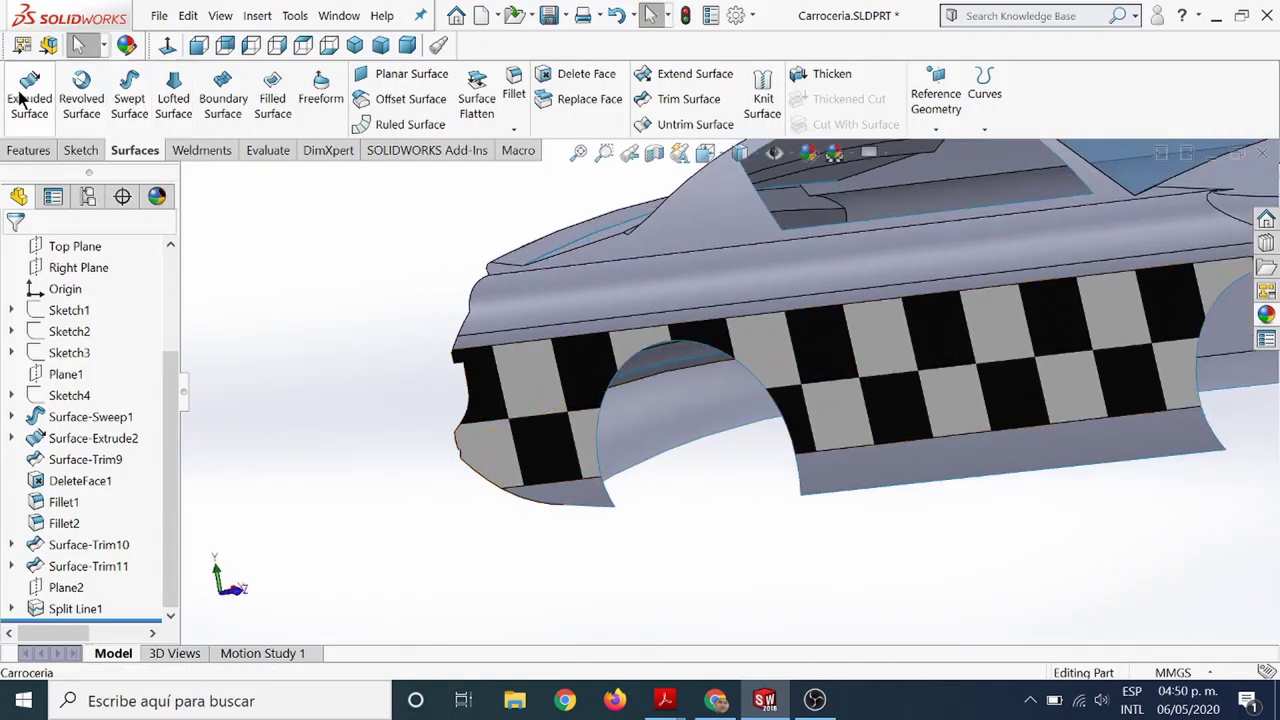
click(22, 150)
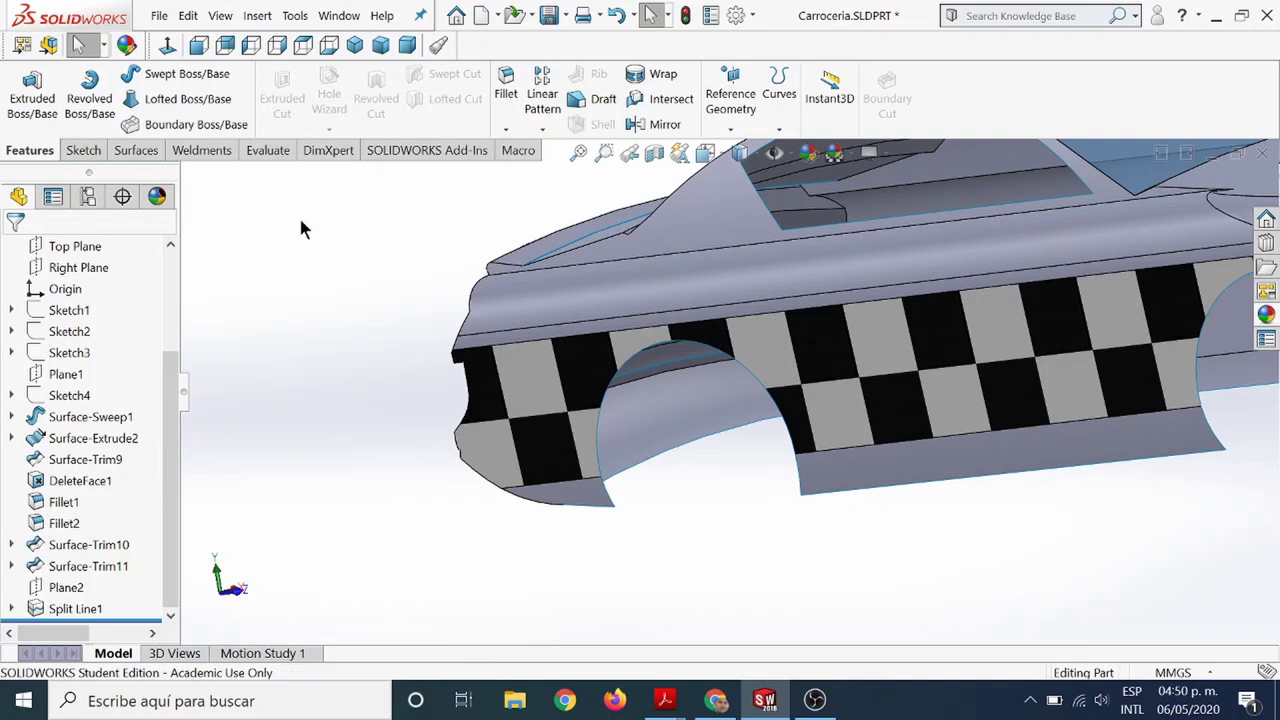
scroll(500, 280, up, 2)
scroll(620, 300, up, 2)
scroll(735, 314, up, 1)
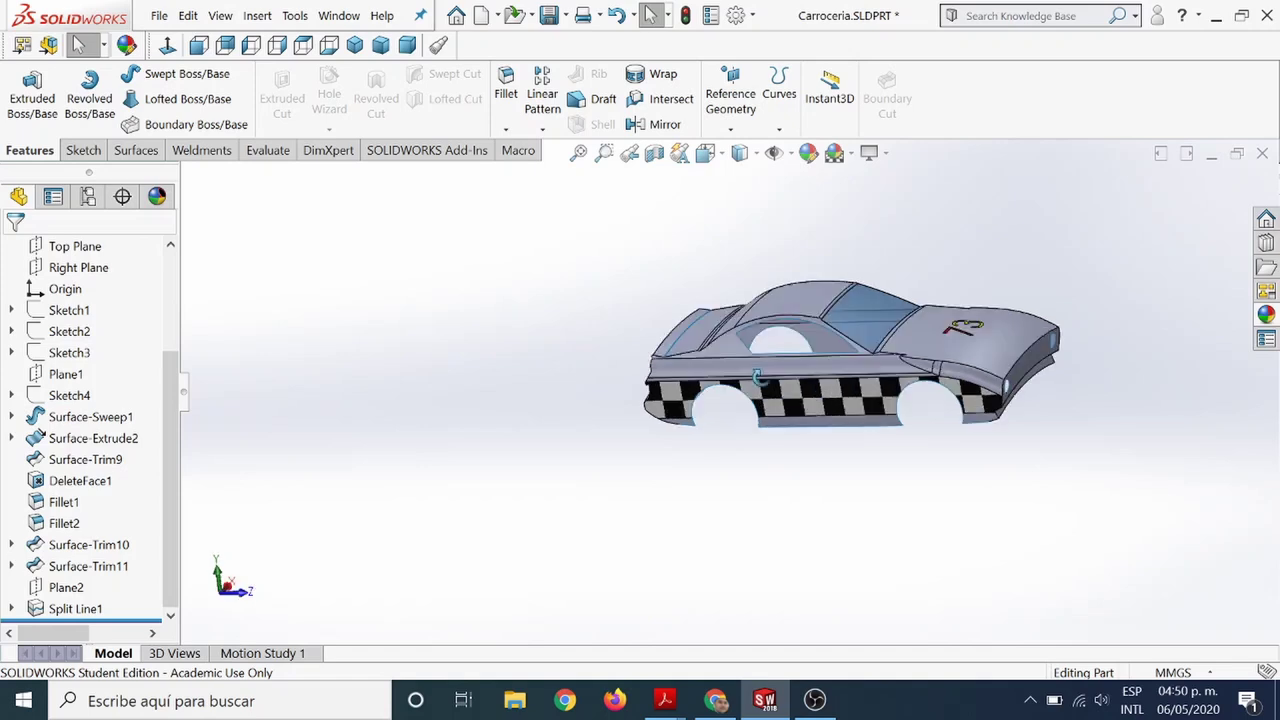
middle_drag(735, 314, 722, 315)
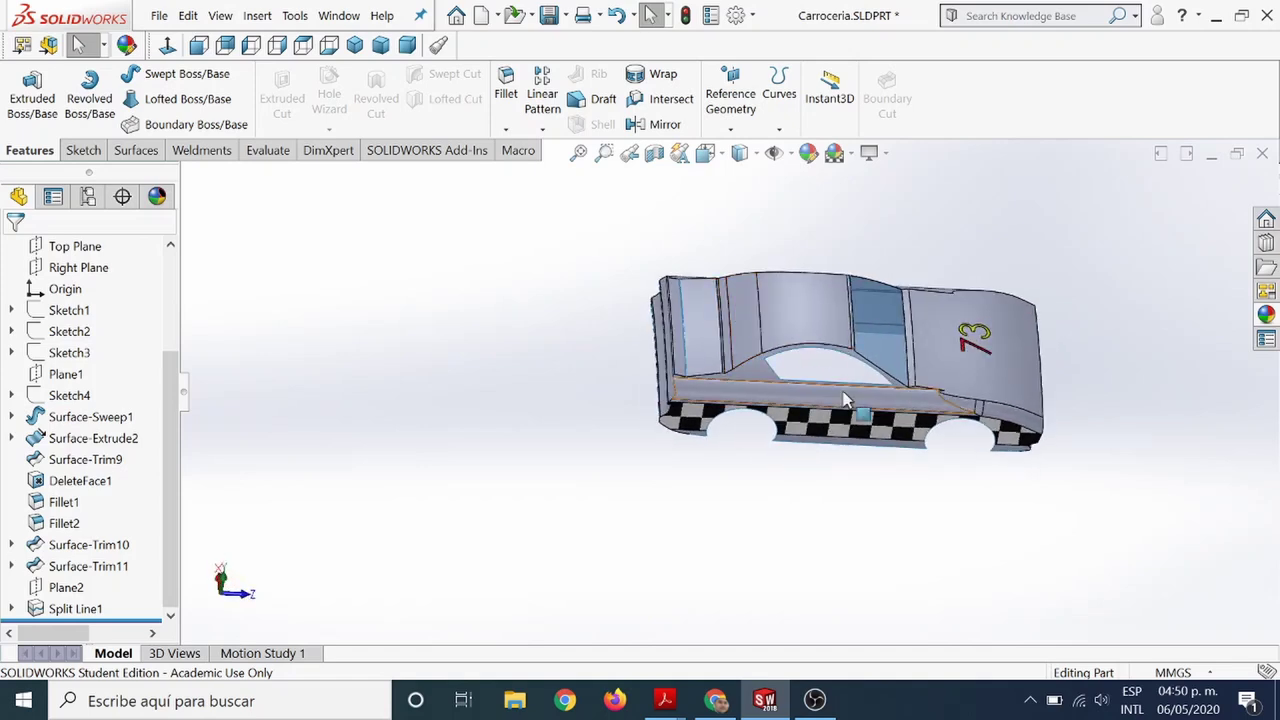
click(141, 151)
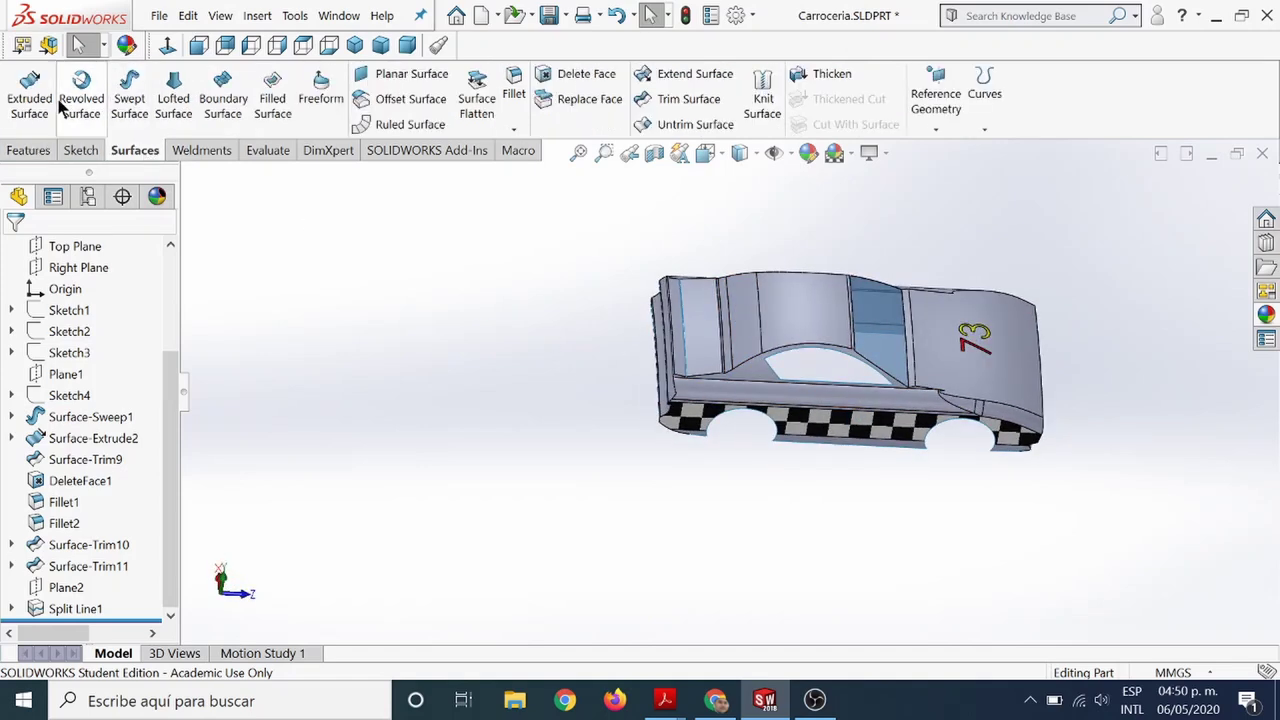
mouse_move(858, 376)
middle_down()
mouse_move(737, 306)
mouse_move(614, 346)
mouse_move(600, 460)
mouse_move(828, 318)
middle_up()
scroll(920, 312, down, 5)
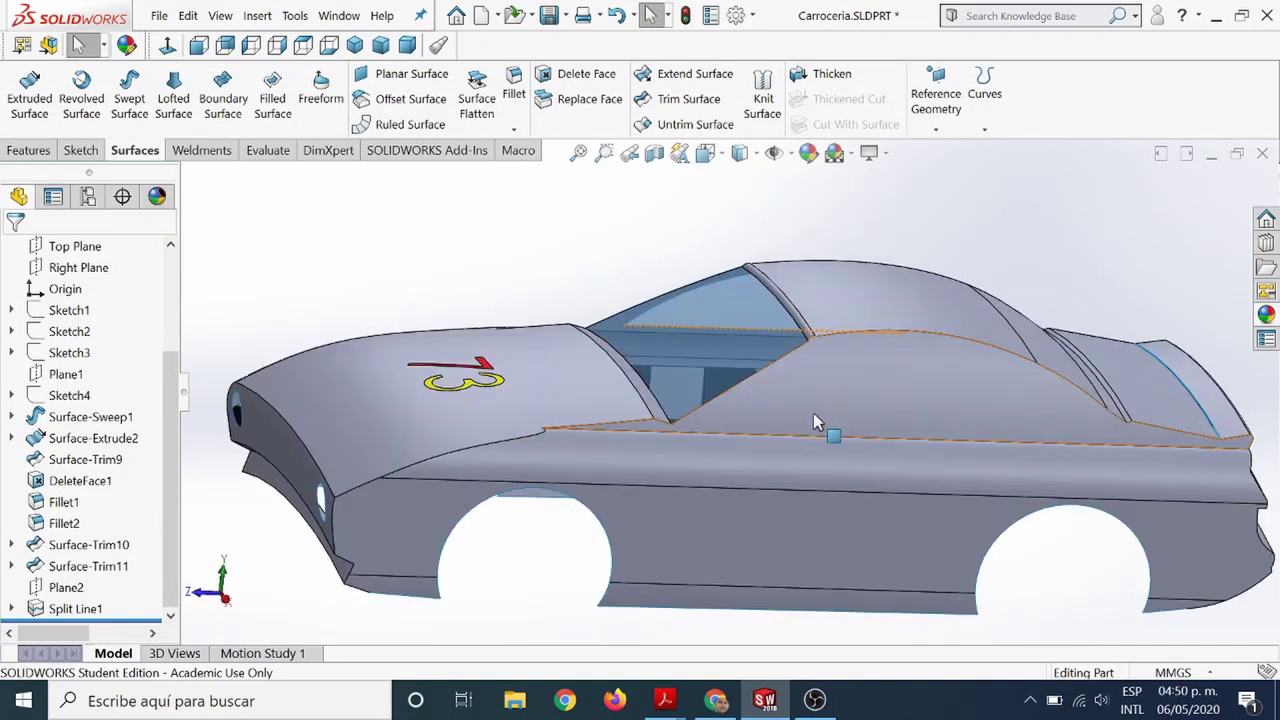
mouse_move(813, 413)
middle_down()
mouse_move(880, 368)
mouse_move(925, 420)
middle_up()
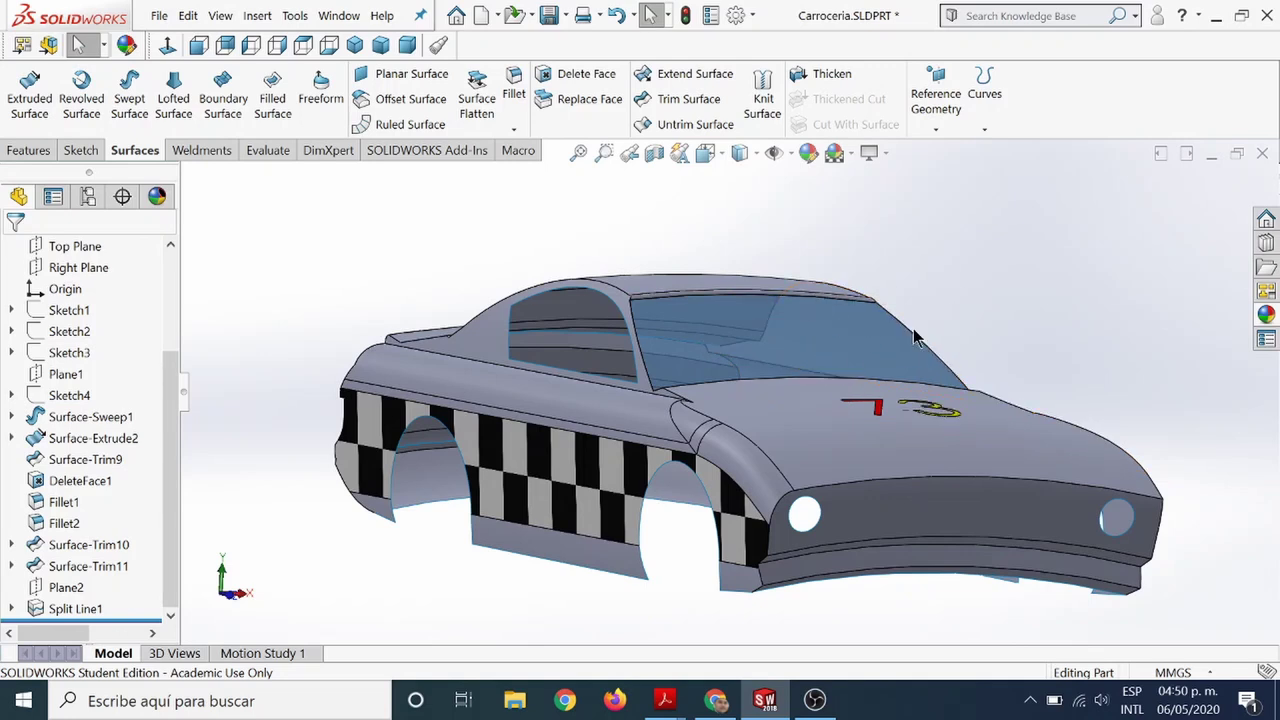
mouse_move(914, 337)
middle_down()
mouse_move(767, 316)
mouse_move(955, 303)
middle_up()
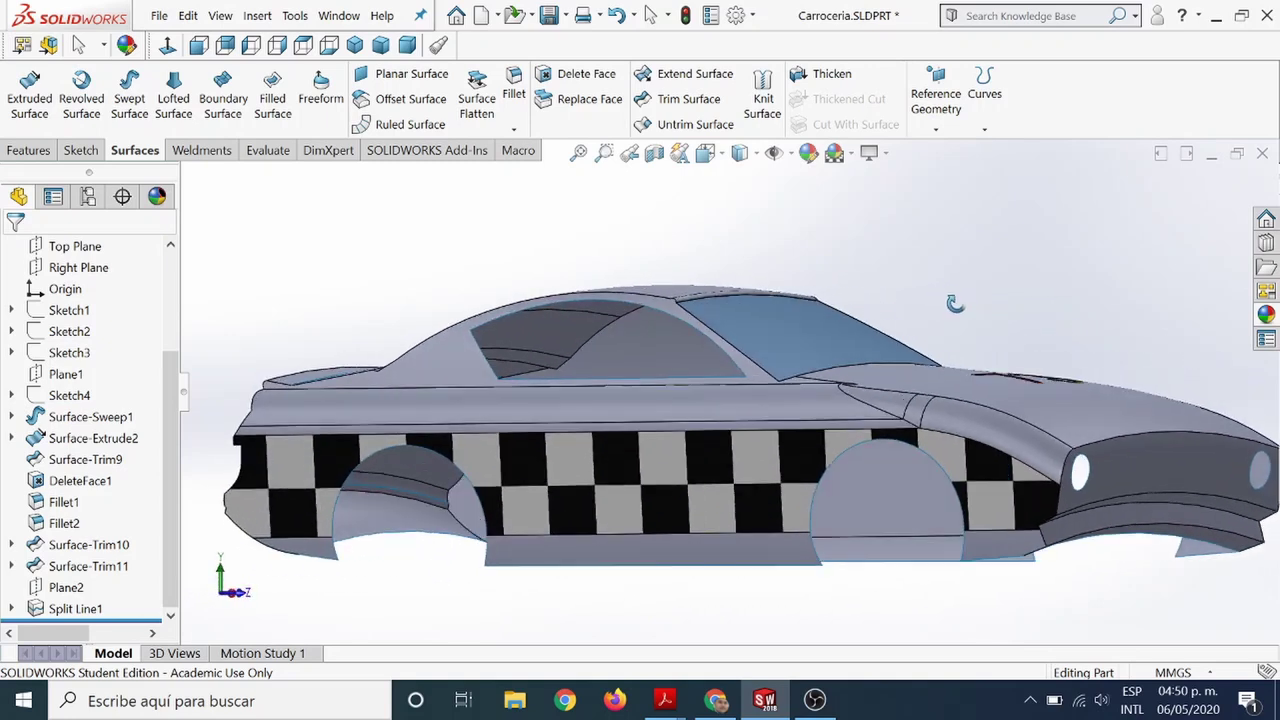
middle_drag(955, 303, 941, 307)
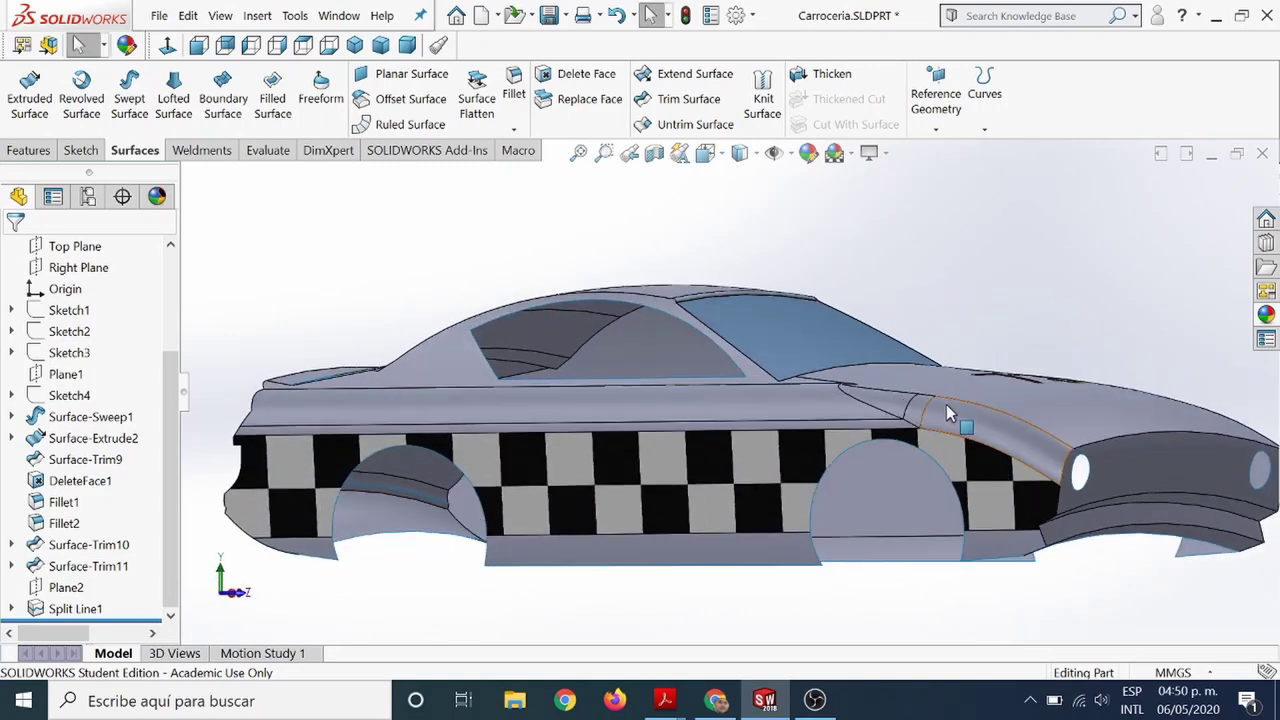
key(f)
click(815, 700)
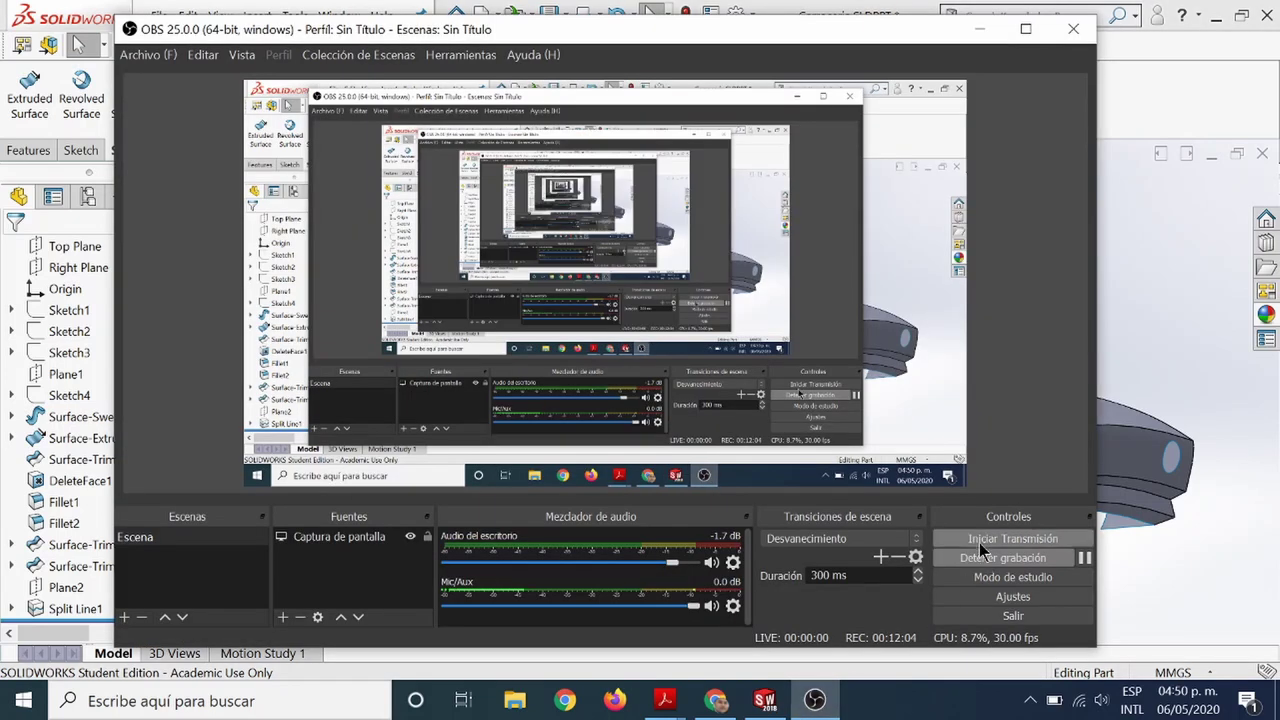